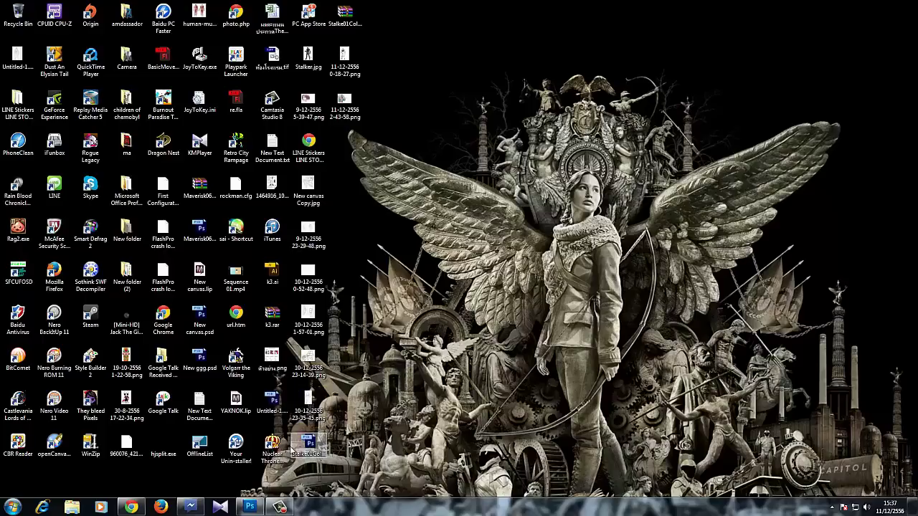
# - Switch to Photoshop and add a new layer directly above the Paper layer
pyautogui.click(251, 504)
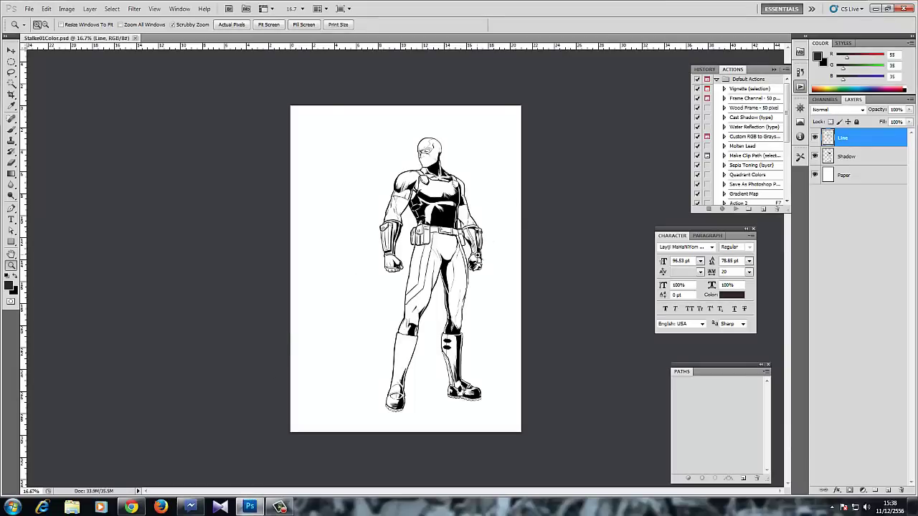
pyautogui.moveTo(477, 256); pyautogui.dragTo(475, 282)
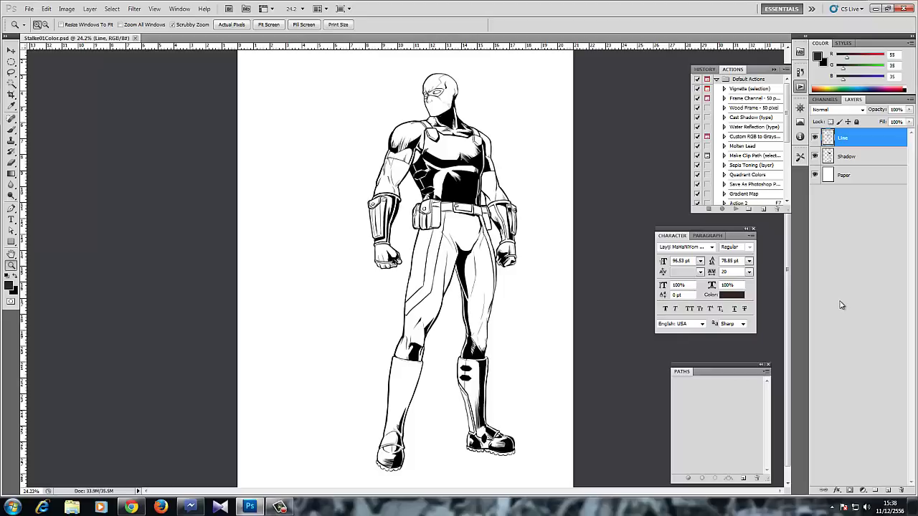
pyautogui.click(864, 177)
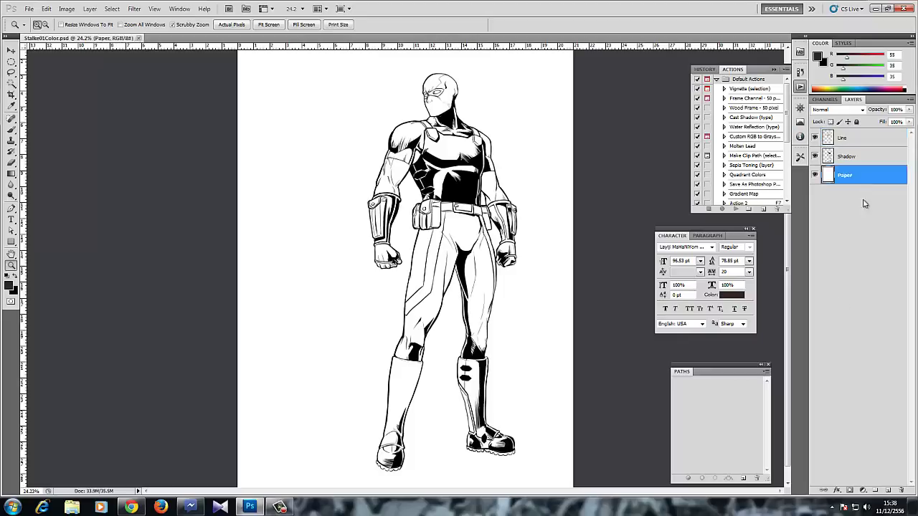
pyautogui.click(890, 490)
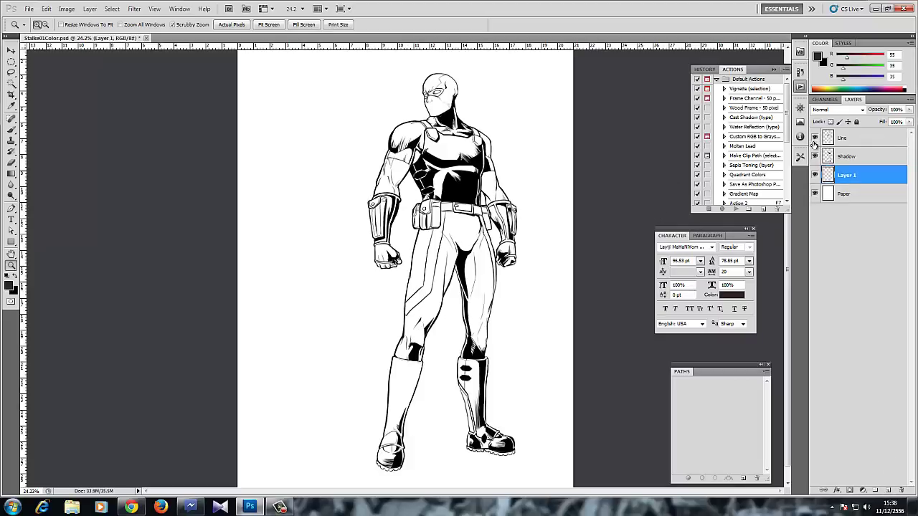
# - Toggle the visibility of the Line and Shadow layers to compare what each contributes to the drawing
pyautogui.click(814, 137)
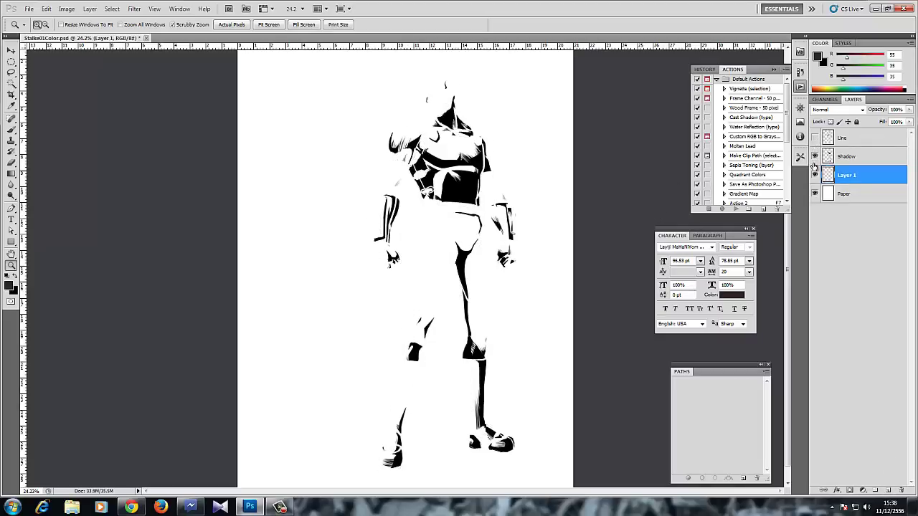
pyautogui.click(815, 157)
pyautogui.click(814, 137)
pyautogui.click(814, 156)
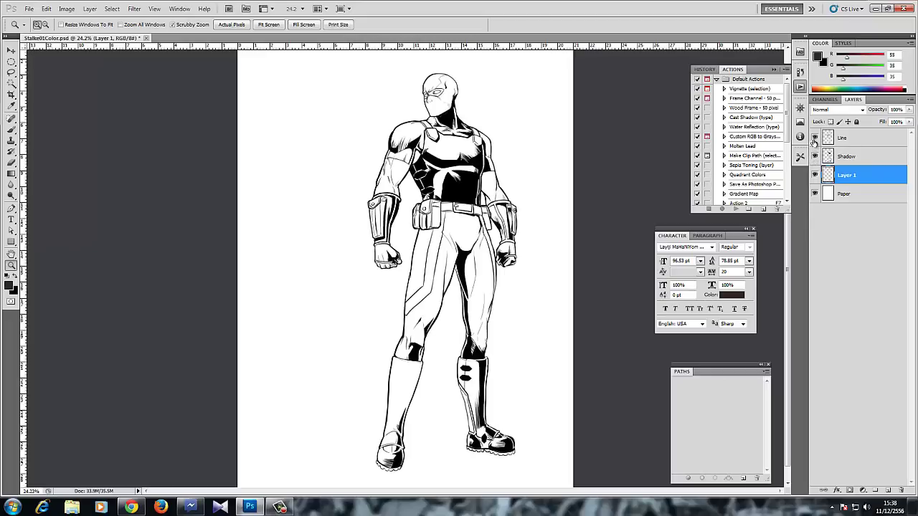
pyautogui.click(814, 138)
pyautogui.click(814, 156)
pyautogui.click(814, 137)
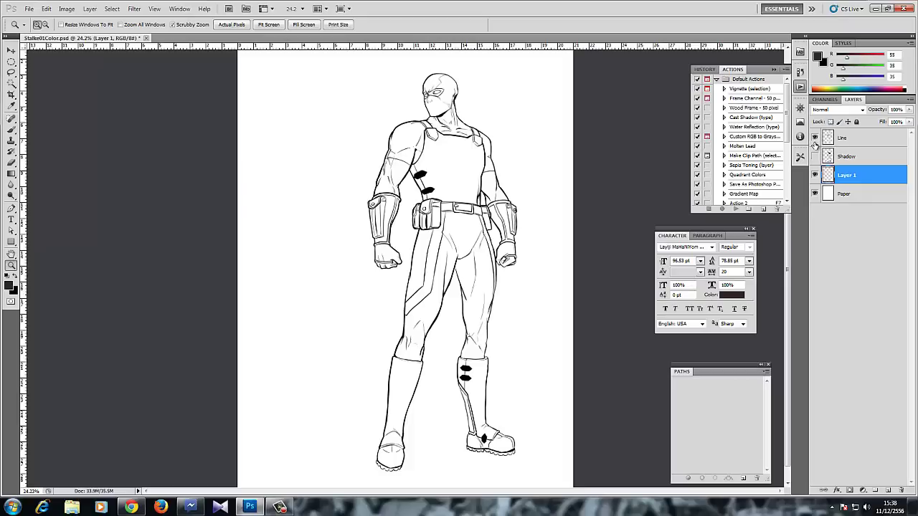
pyautogui.click(814, 157)
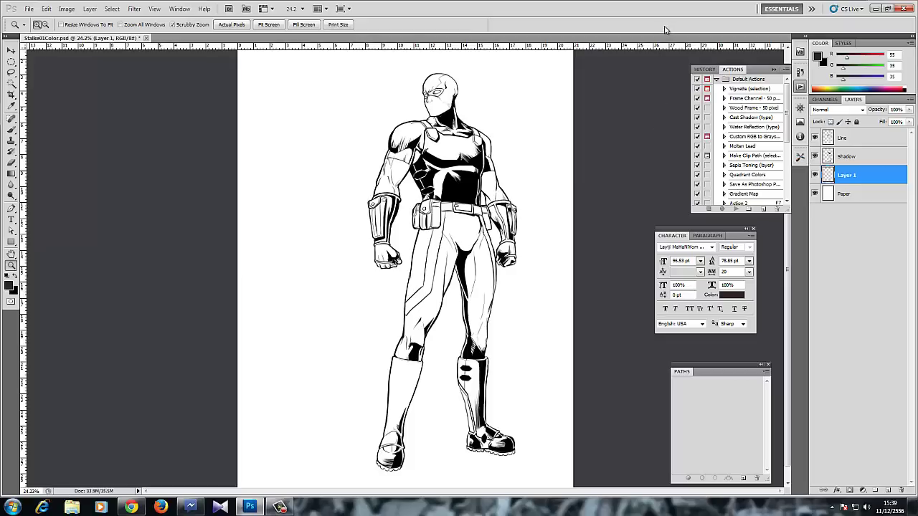
# - Hide the Shadow layer to examine the figure's outlines up close for gaps, and show the layer again
pyautogui.click(814, 156)
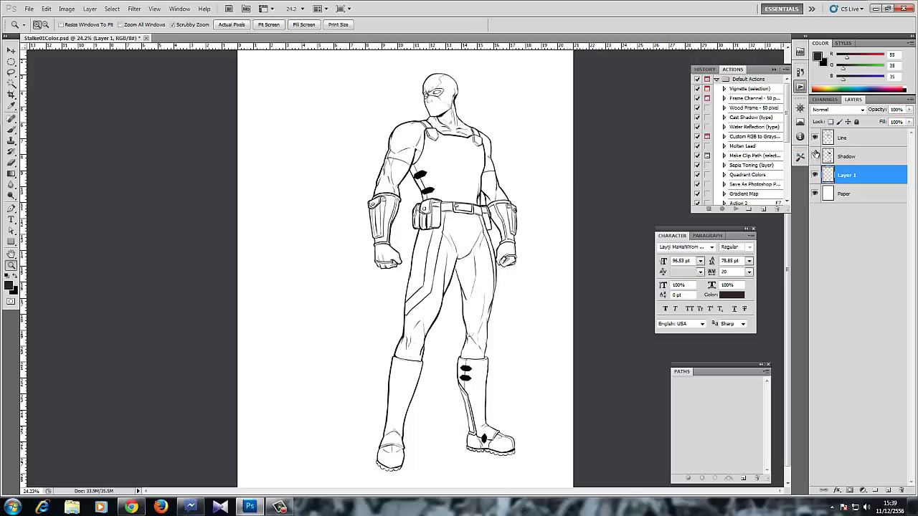
pyautogui.moveTo(523, 226); pyautogui.dragTo(563, 228)
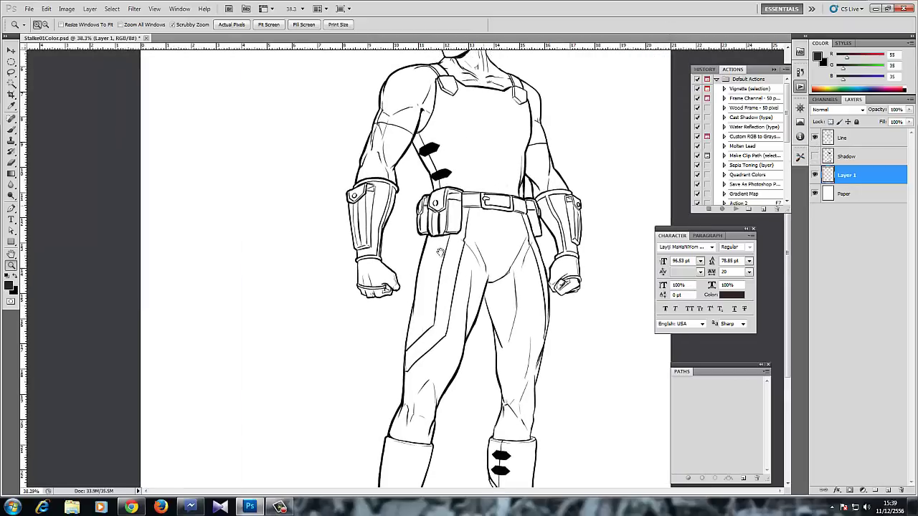
pyautogui.moveTo(440, 249); pyautogui.dragTo(433, 380)
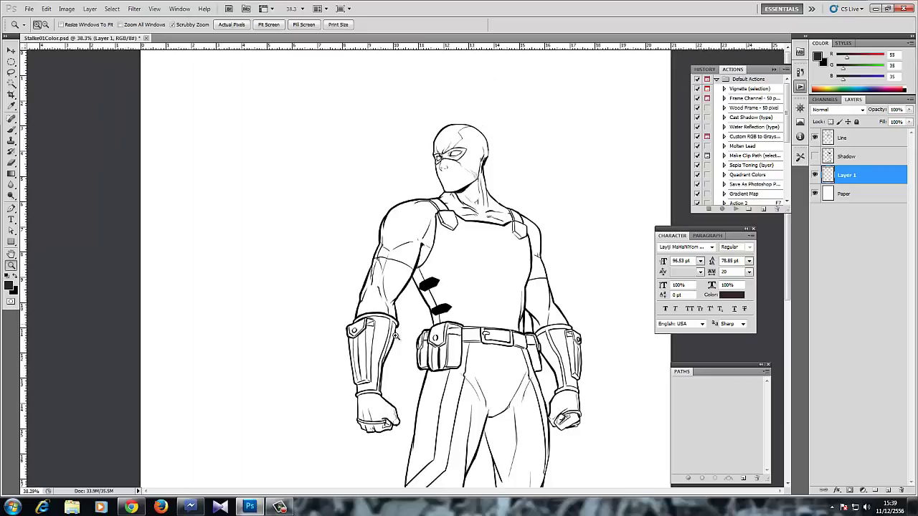
pyautogui.moveTo(364, 284); pyautogui.dragTo(435, 292)
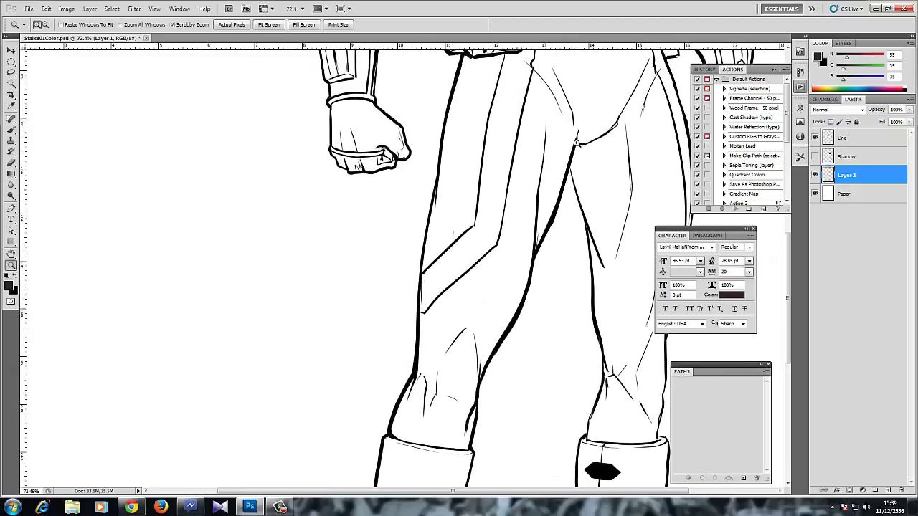
pyautogui.moveTo(567, 268); pyautogui.dragTo(549, 266)
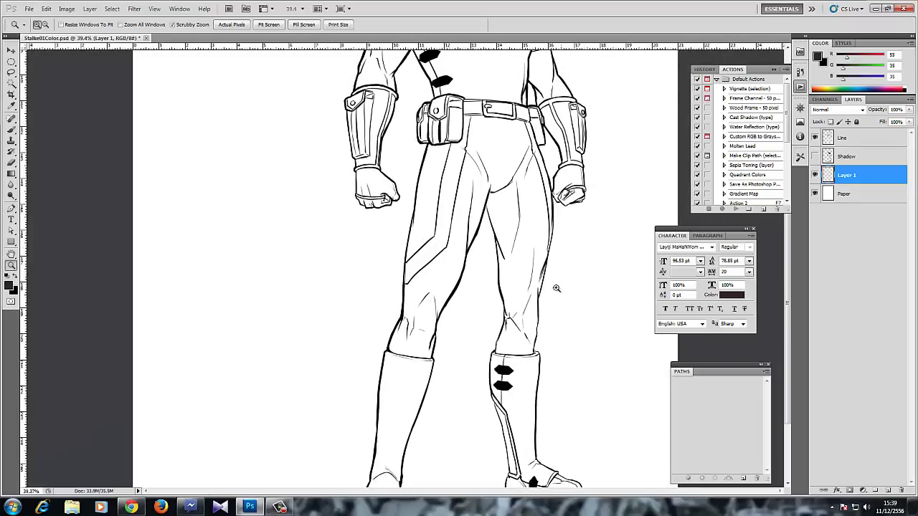
pyautogui.click(552, 289)
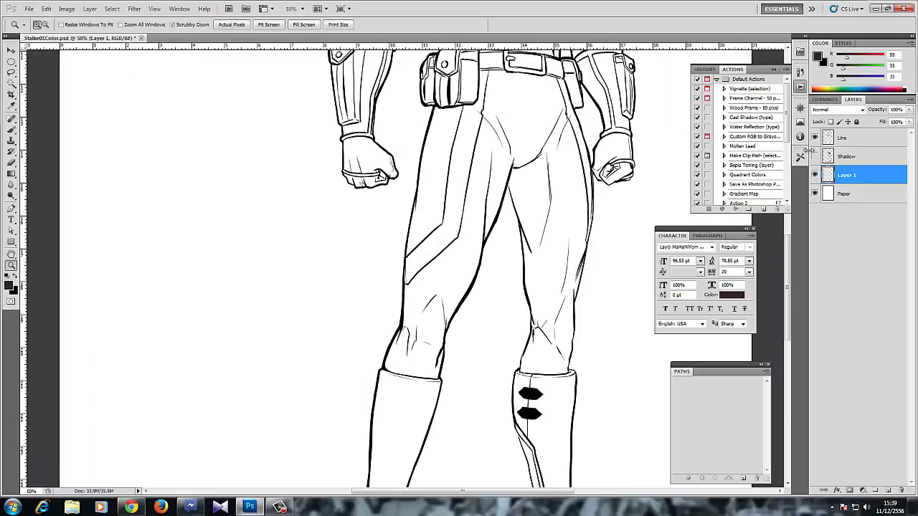
pyautogui.moveTo(621, 260); pyautogui.dragTo(609, 270)
pyautogui.moveTo(503, 286); pyautogui.dragTo(427, 318)
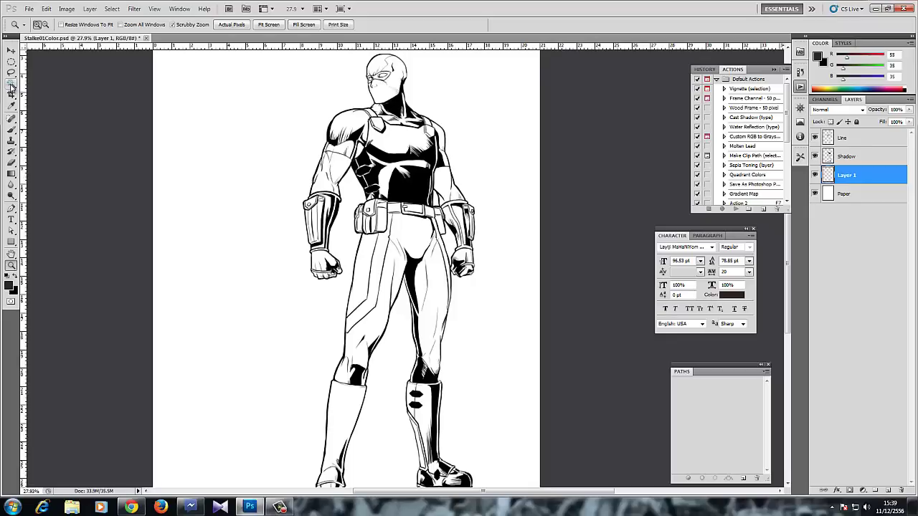
# - Select the white background around the figure with the Magic Wand, adding the enclosed gap between the waist and the arm
pyautogui.click(12, 84)
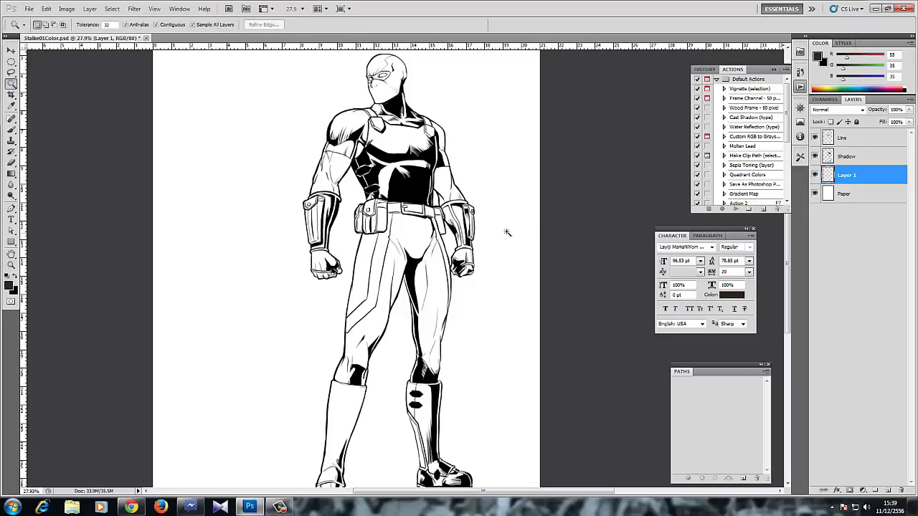
pyautogui.click(494, 211)
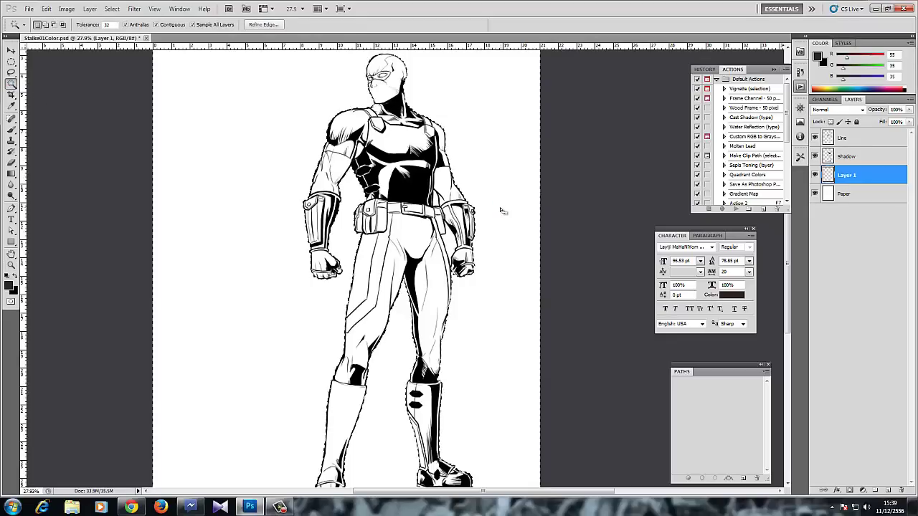
pyautogui.moveTo(421, 78); pyautogui.dragTo(423, 110)
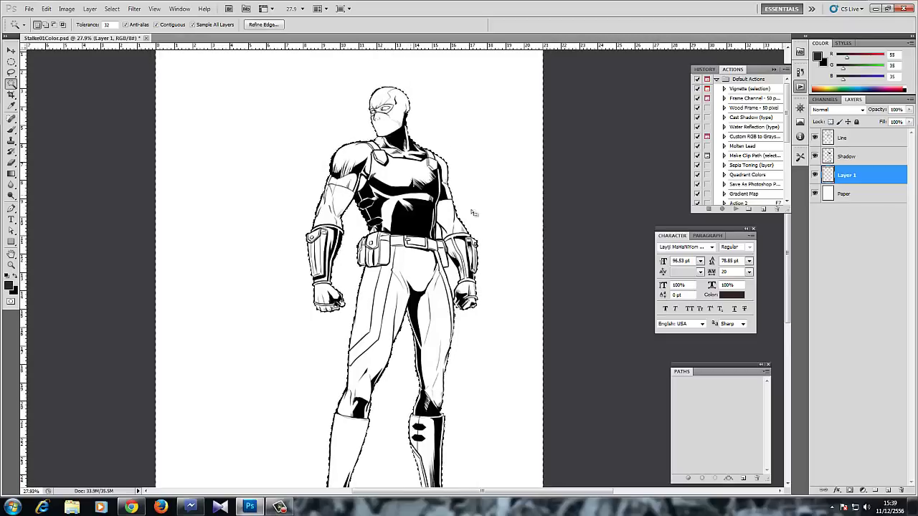
pyautogui.moveTo(446, 230); pyautogui.dragTo(524, 209)
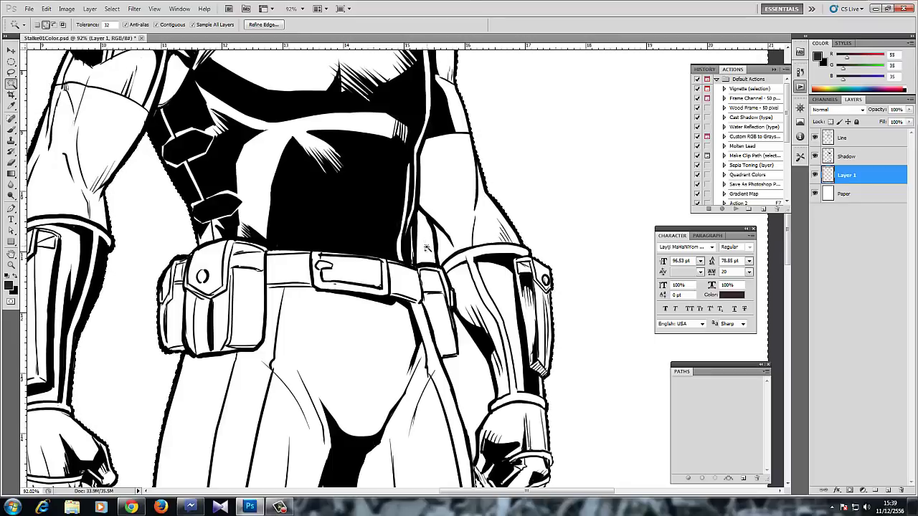
pyautogui.keyDown('shift'); pyautogui.click(428, 249); pyautogui.keyUp('shift')
pyautogui.moveTo(537, 337); pyautogui.dragTo(524, 258)
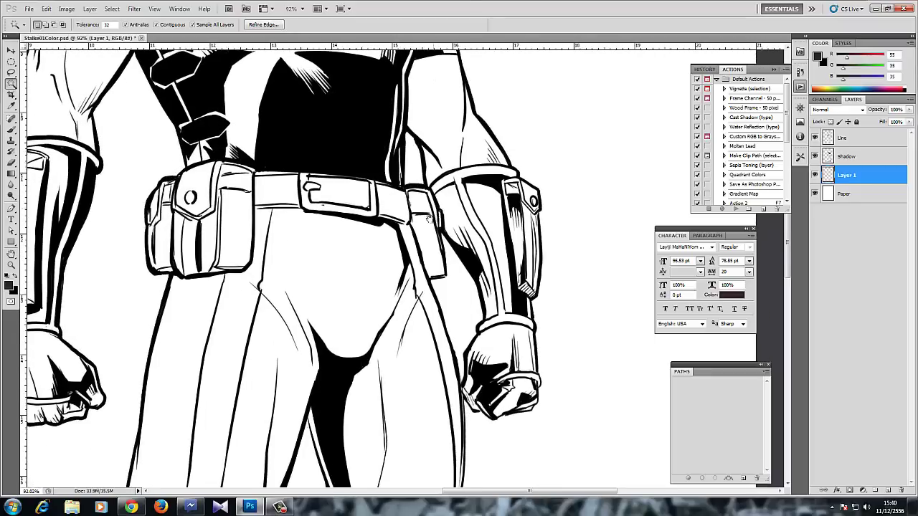
pyautogui.scroll(-8, 524, 258)
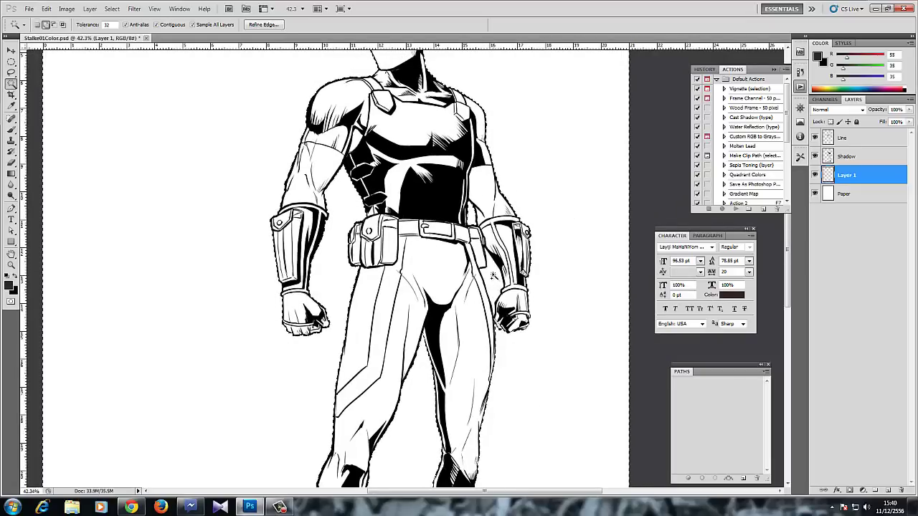
pyautogui.moveTo(450, 401); pyautogui.dragTo(419, 404)
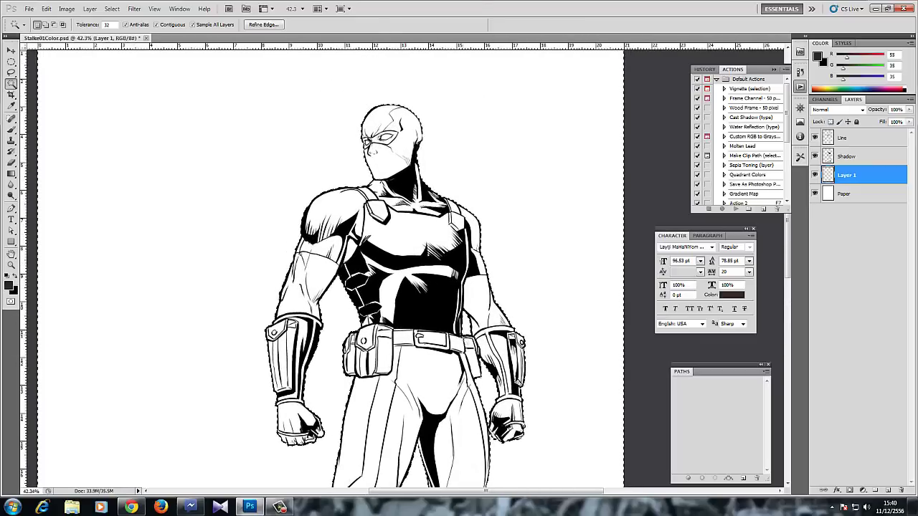
# - Try inverting the selection and brushing dark test strokes over the background around the head and shoulders, and undo the strokes
pyautogui.click(112, 10)
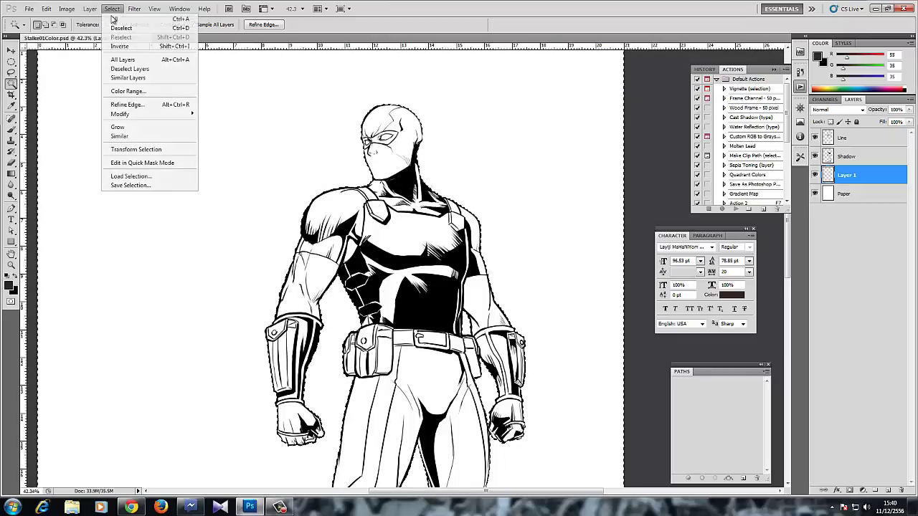
pyautogui.click(144, 47)
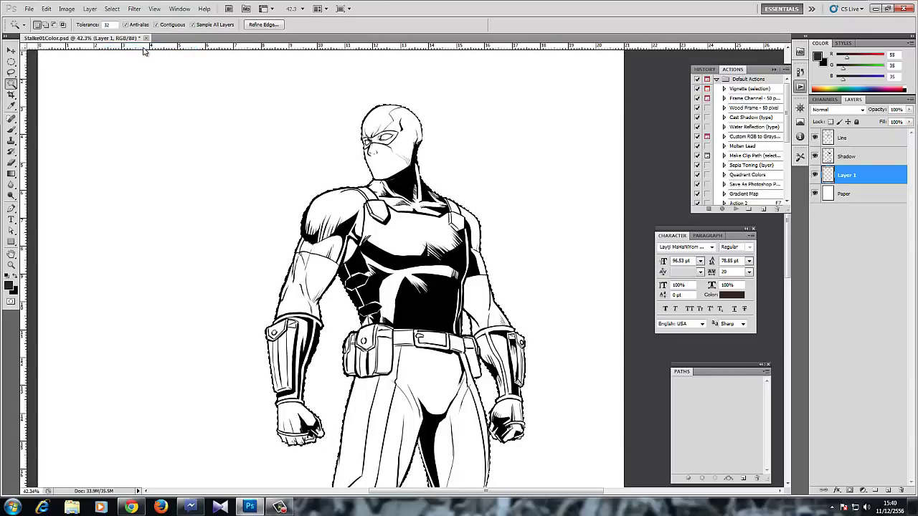
pyautogui.click(10, 129)
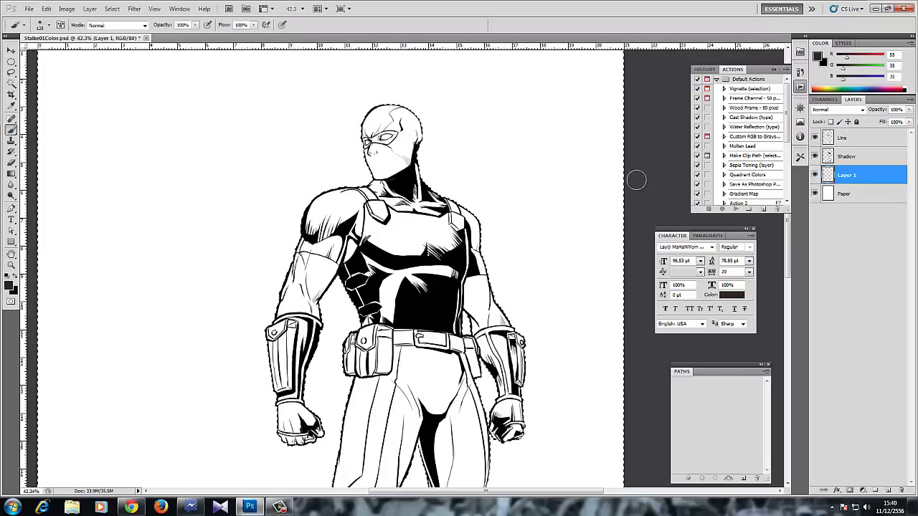
pyautogui.moveTo(539, 129)
pyautogui.mouseDown()
pyautogui.moveTo(570, 134)
pyautogui.moveTo(563, 154)
pyautogui.moveTo(381, 175)
pyautogui.moveTo(407, 130)
pyautogui.moveTo(377, 108)
pyautogui.moveTo(340, 125)
pyautogui.moveTo(340, 213)
pyautogui.mouseUp()
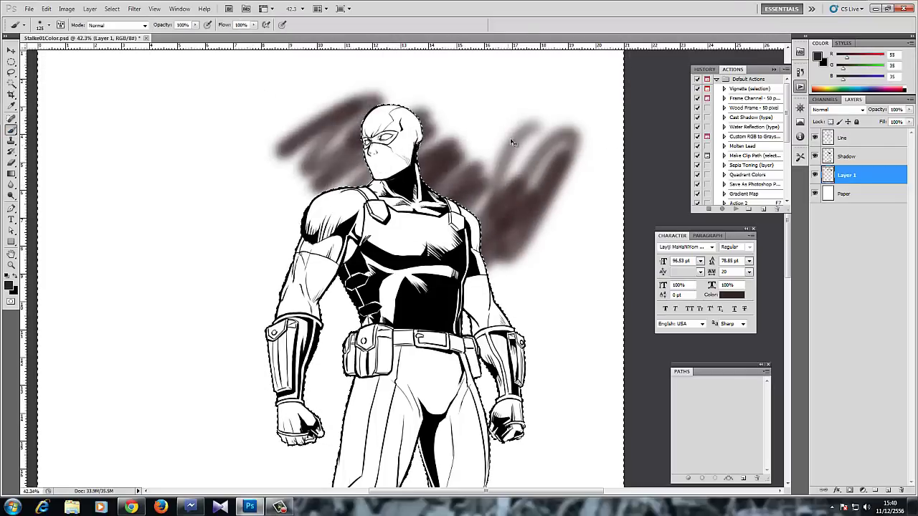
pyautogui.hotkey('ctrl', 'z')
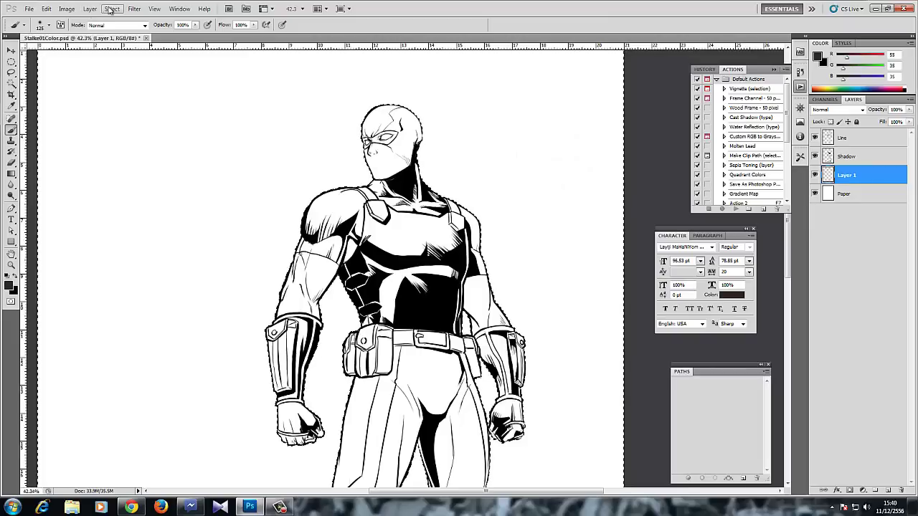
# - Invert the selection to the figure, test it with brush strokes over the head and chest, and clear the strokes
pyautogui.click(112, 8)
pyautogui.click(144, 46)
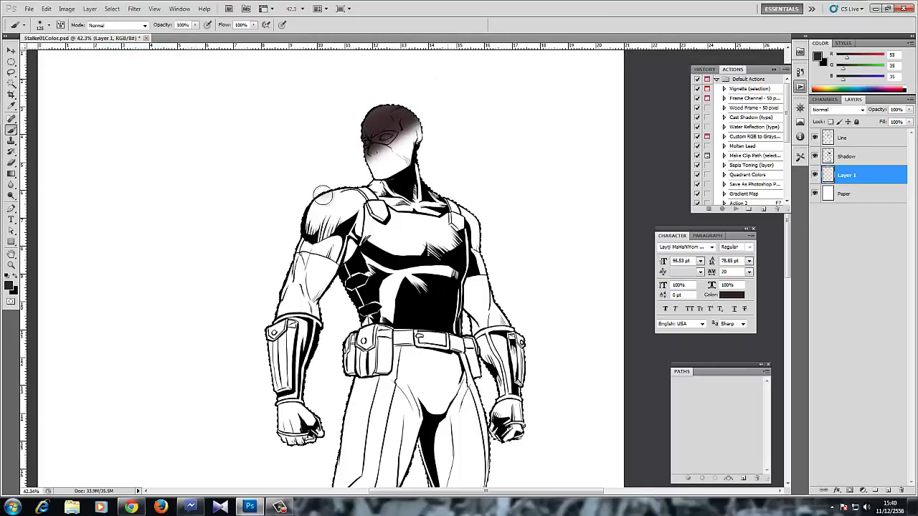
pyautogui.moveTo(375, 220)
pyautogui.mouseDown()
pyautogui.moveTo(410, 230)
pyautogui.moveTo(434, 215)
pyautogui.mouseUp()
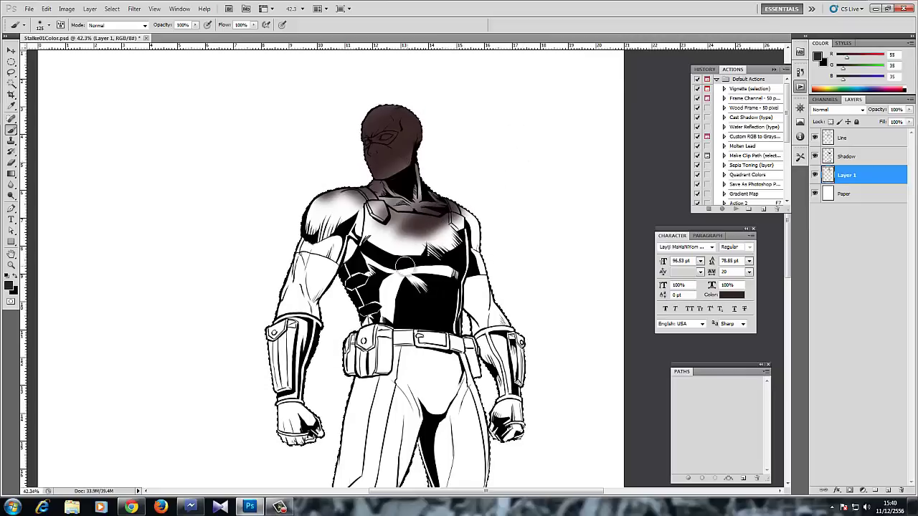
pyautogui.press('Delete')
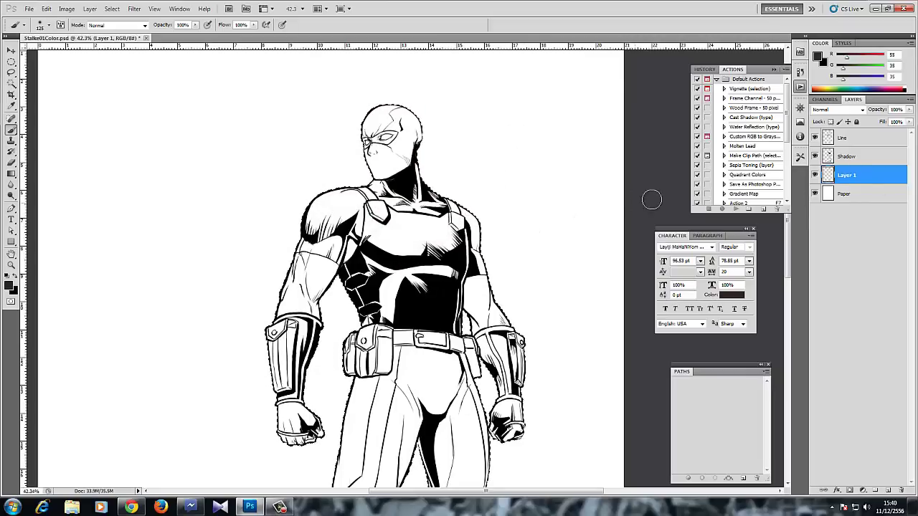
# - Add a new layer above Layer 1 and give it a name beginning with "Gray"
pyautogui.click(888, 490)
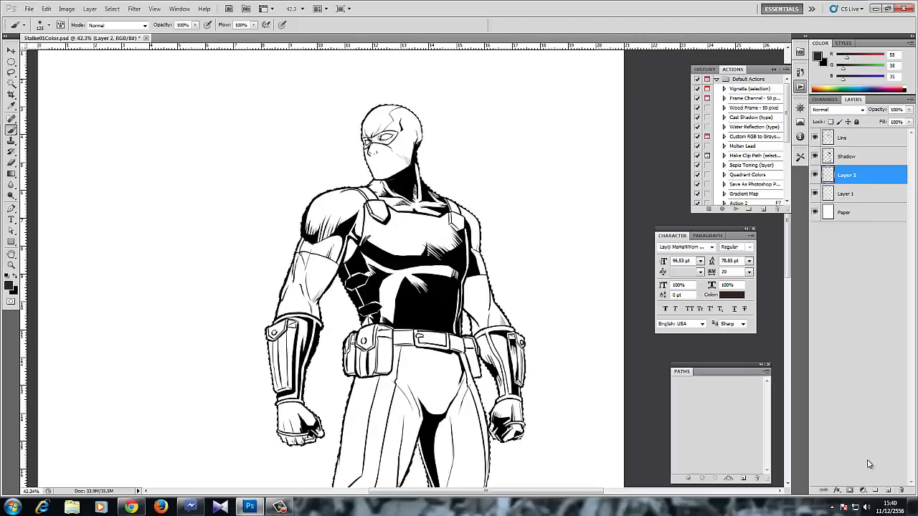
pyautogui.doubleClick(848, 175)
pyautogui.write('df')
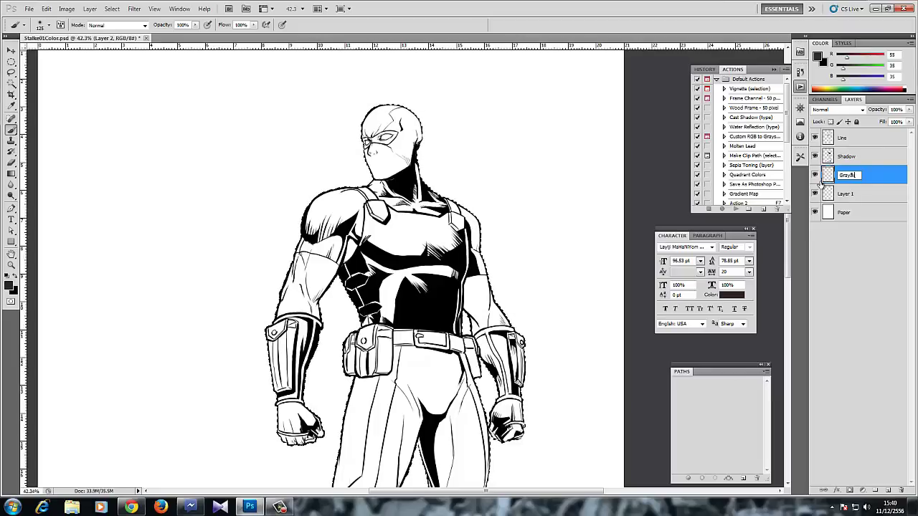
pyautogui.write('ca')
pyautogui.press('Return')
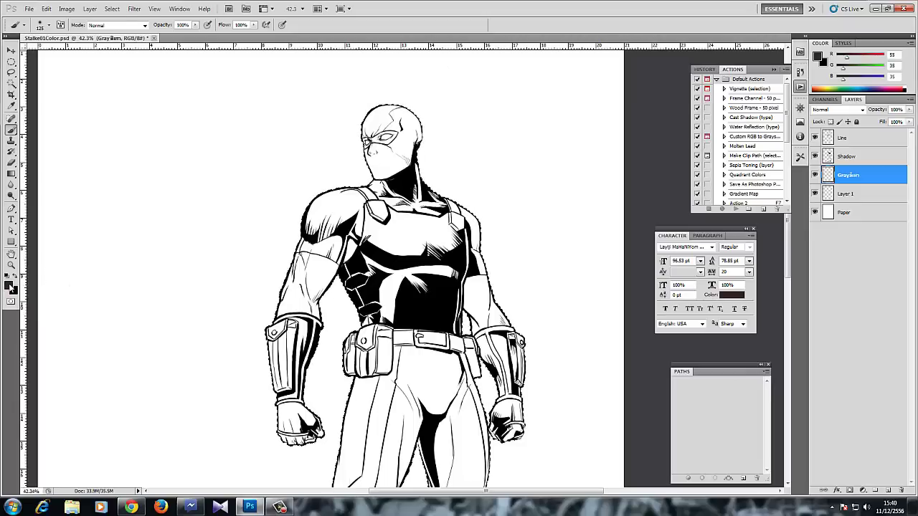
# - Set the foreground color to dark blue-gray 393844 and fill the selected figure with it on the gray layer
pyautogui.click(9, 286)
pyautogui.moveTo(637, 170); pyautogui.dragTo(632, 177)
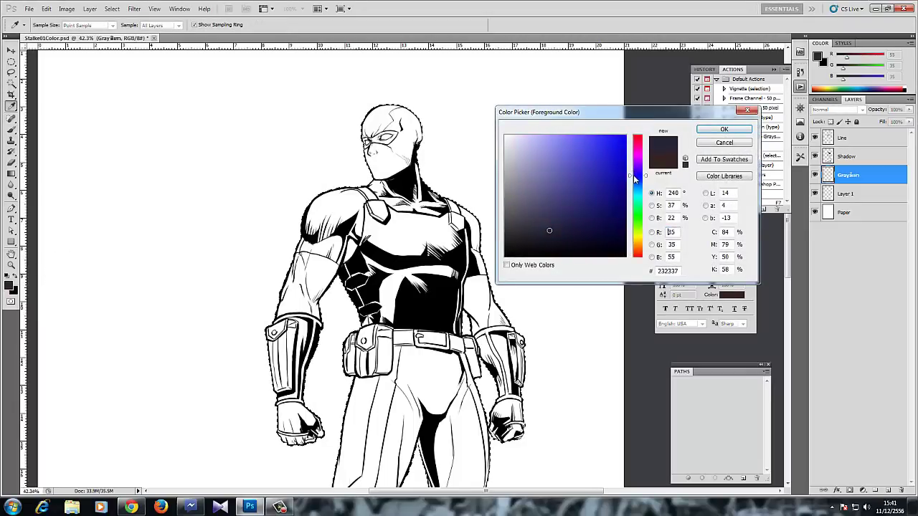
pyautogui.moveTo(522, 215)
pyautogui.mouseDown()
pyautogui.moveTo(523, 204)
pyautogui.moveTo(528, 220)
pyautogui.mouseUp()
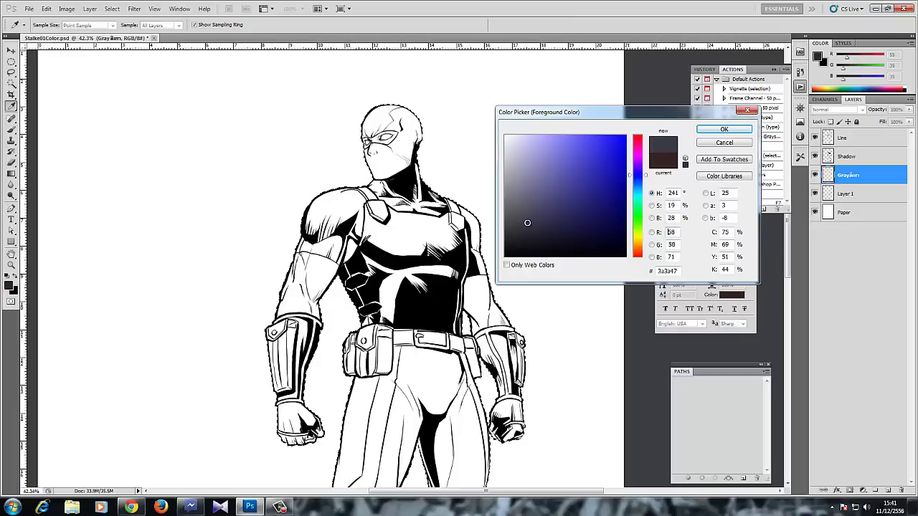
pyautogui.click(704, 129)
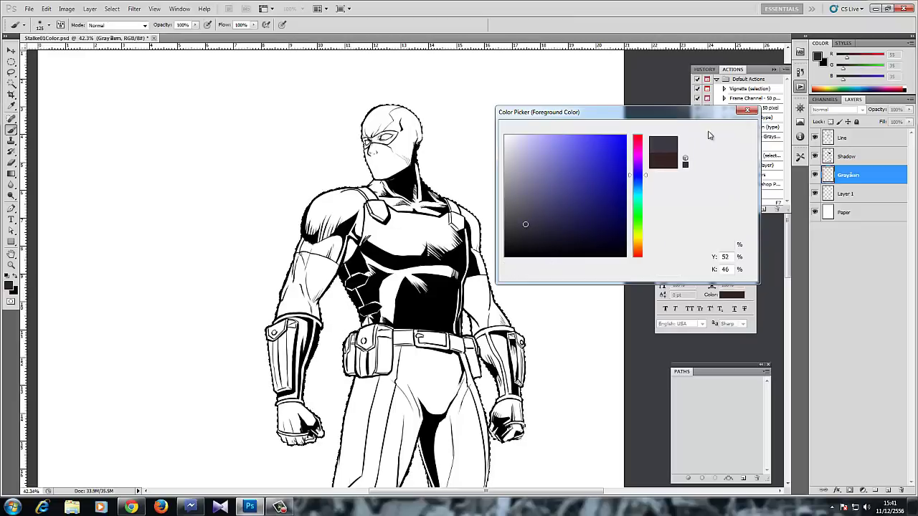
pyautogui.hotkey('alt', 'BackSpace')
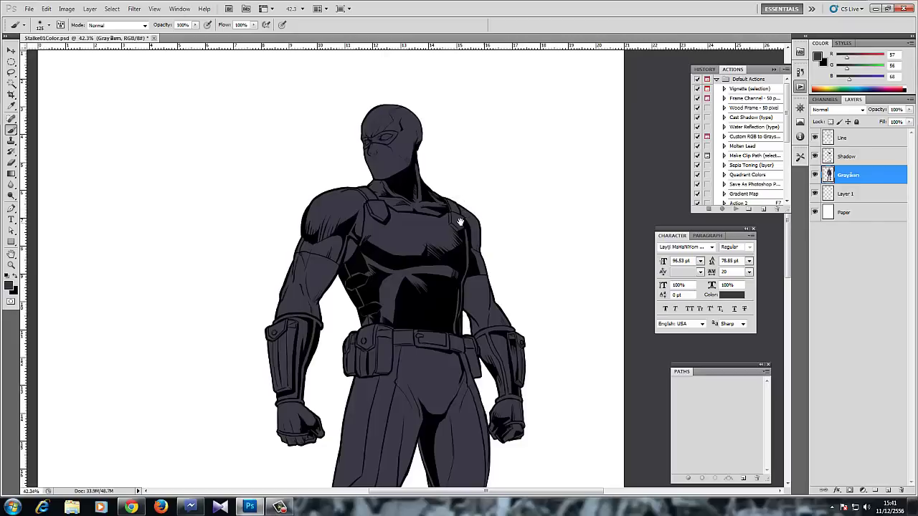
pyautogui.moveTo(438, 265); pyautogui.dragTo(423, 180)
pyautogui.moveTo(453, 316)
pyautogui.mouseDown()
pyautogui.moveTo(428, 240)
pyautogui.moveTo(438, 336)
pyautogui.mouseUp()
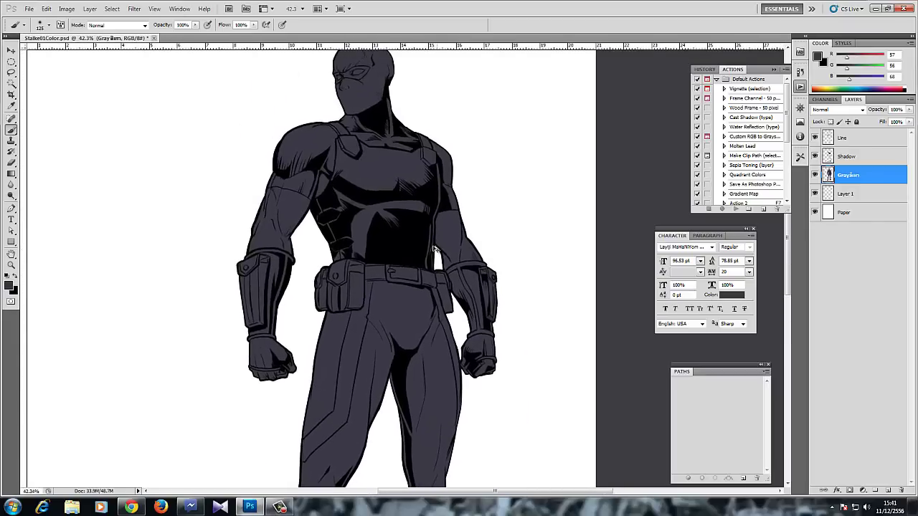
pyautogui.moveTo(390, 259); pyautogui.dragTo(396, 264)
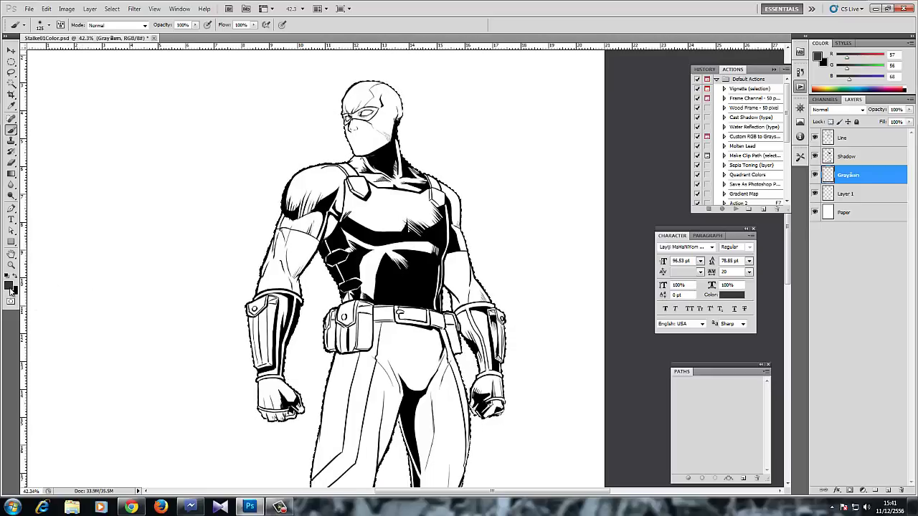
# - Refill the selected figure with the same foreground color 393844 on the gray layer and deselect it
pyautogui.click(10, 286)
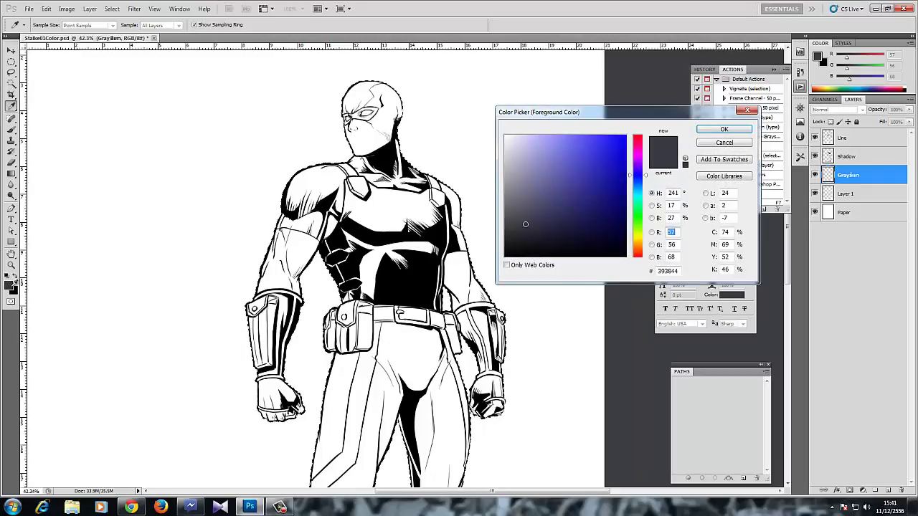
pyautogui.click(721, 129)
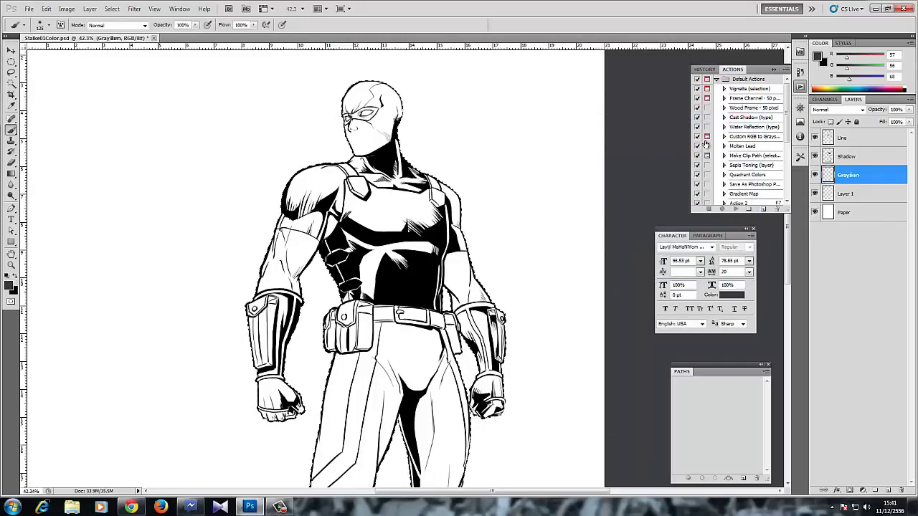
pyautogui.hotkey('alt', 'BackSpace')
pyautogui.hotkey('ctrl', 'z')
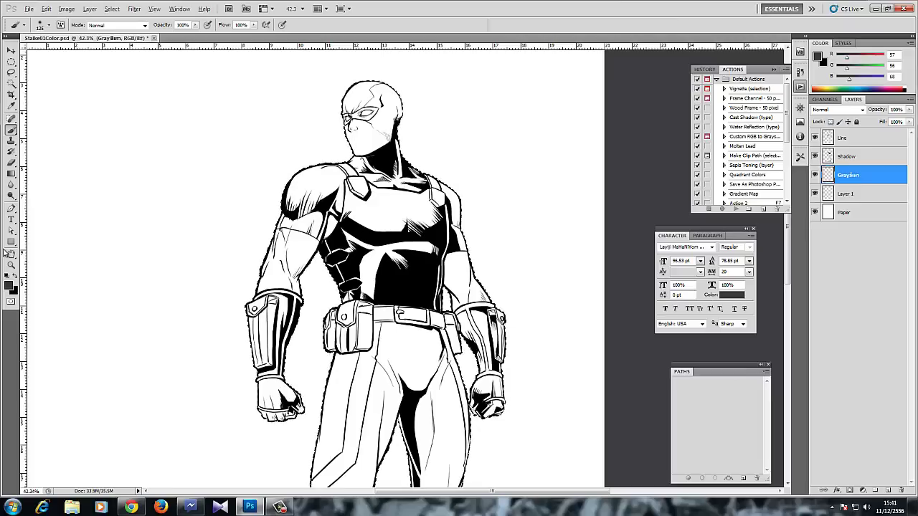
pyautogui.hotkey('alt', 'BackSpace')
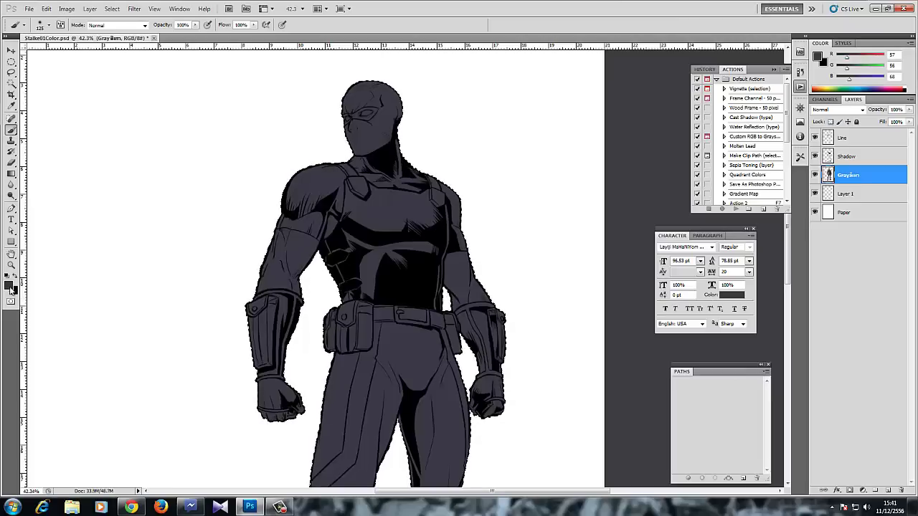
pyautogui.hotkey('ctrl', 'd')
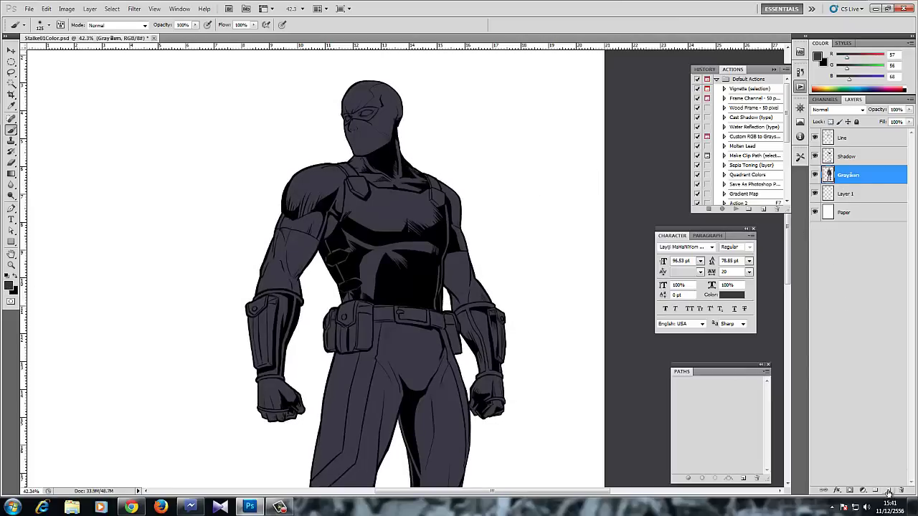
# - Add a new layer above the gray layer and name it "สีดำBlack"
pyautogui.click(888, 491)
pyautogui.doubleClick(850, 176)
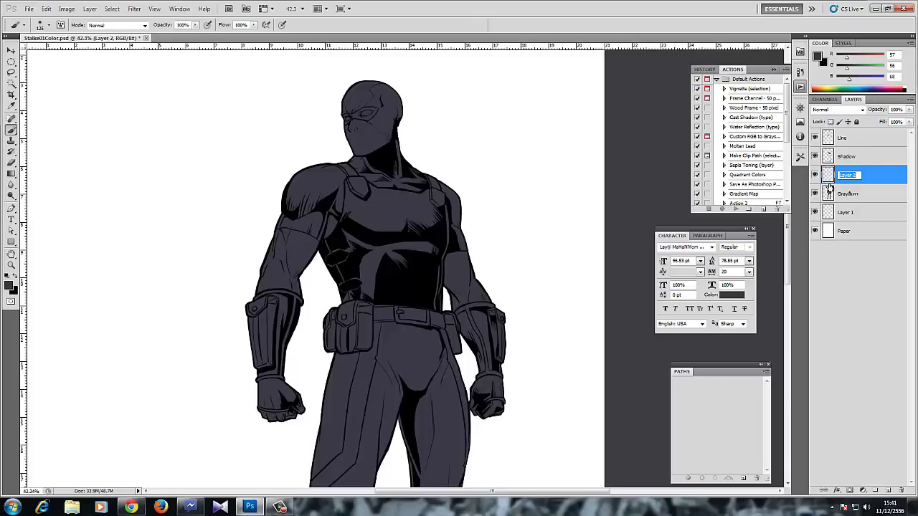
pyautogui.write('lu[')
pyautogui.press('BackSpace')
pyautogui.press('BackSpace')
pyautogui.press('BackSpace')
pyautogui.write('สีล')
pyautogui.write('ดำB')
pyautogui.write('lack')
pyautogui.press('Return')
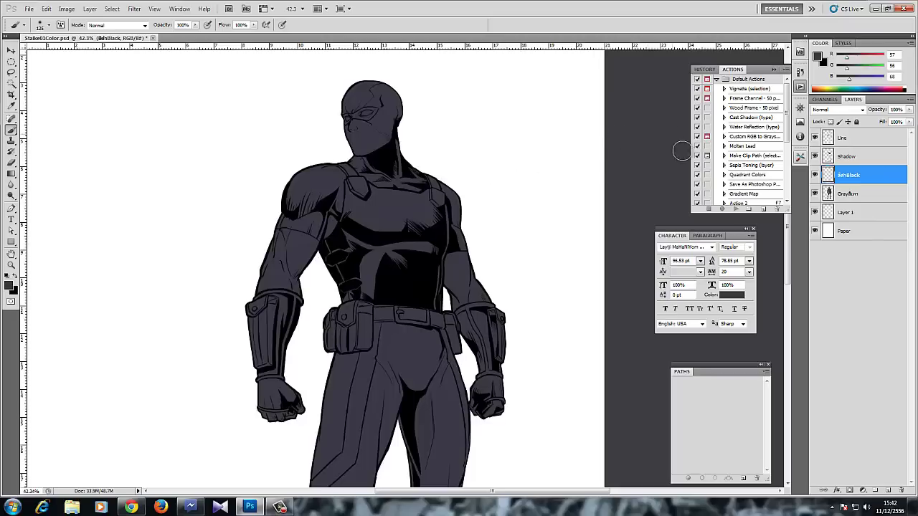
# - Try black brush strokes across the chest and from the arm into the background, and undo them
pyautogui.click(12, 130)
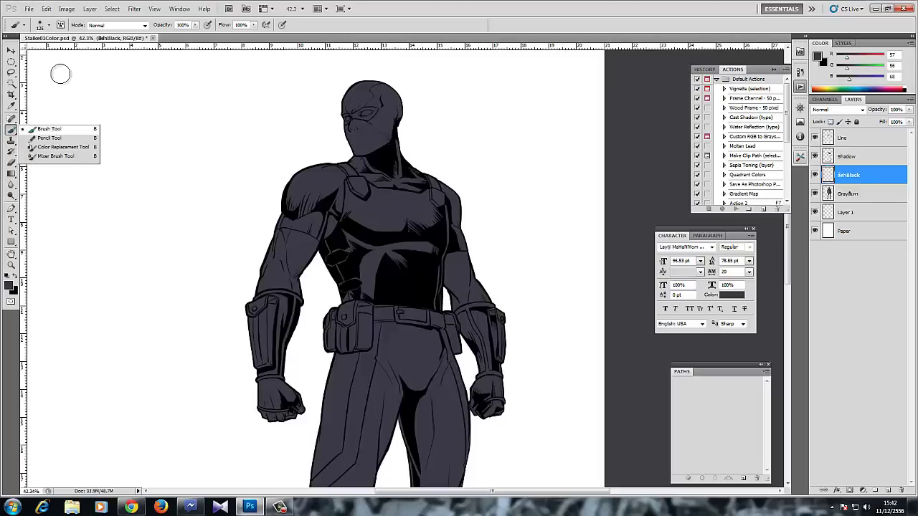
pyautogui.click(48, 26)
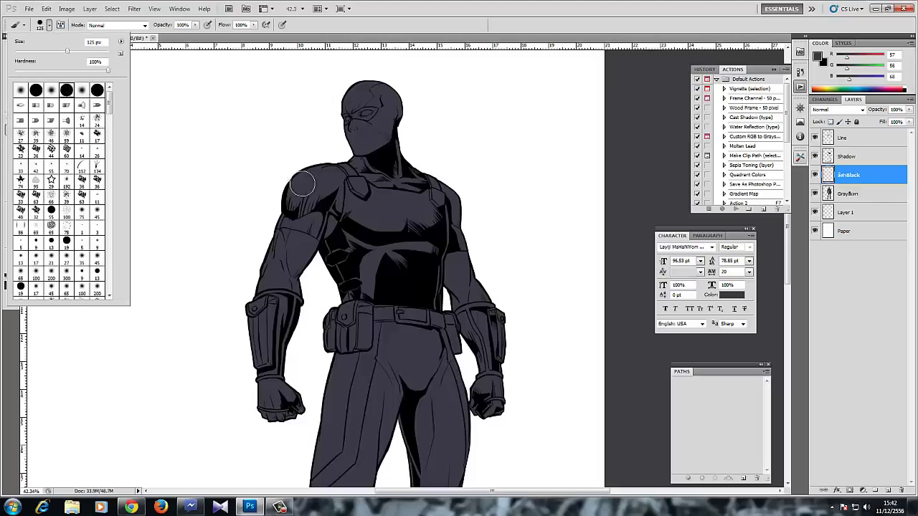
pyautogui.click(303, 188)
pyautogui.scroll(3, 403, 218)
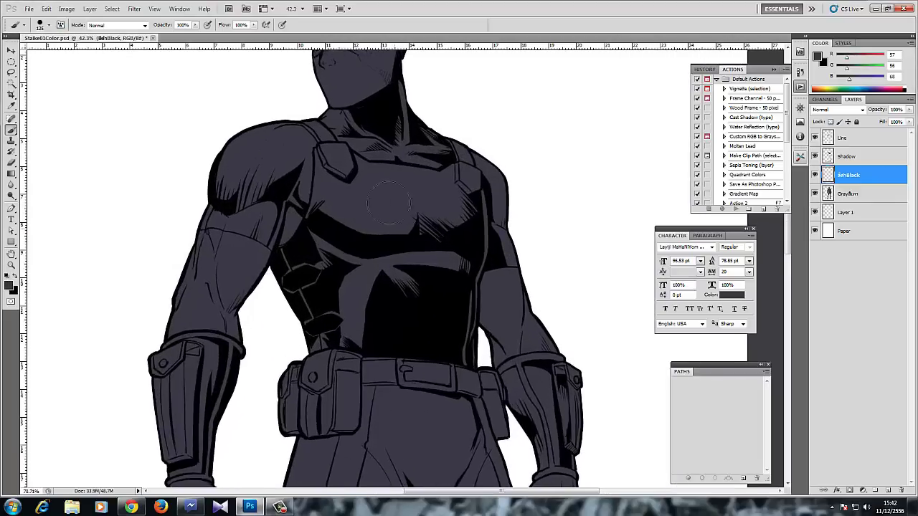
pyautogui.click(14, 278)
pyautogui.moveTo(344, 179)
pyautogui.mouseDown()
pyautogui.moveTo(369, 210)
pyautogui.moveTo(387, 217)
pyautogui.moveTo(459, 202)
pyautogui.mouseUp()
pyautogui.hotkey('ctrl', 'z')
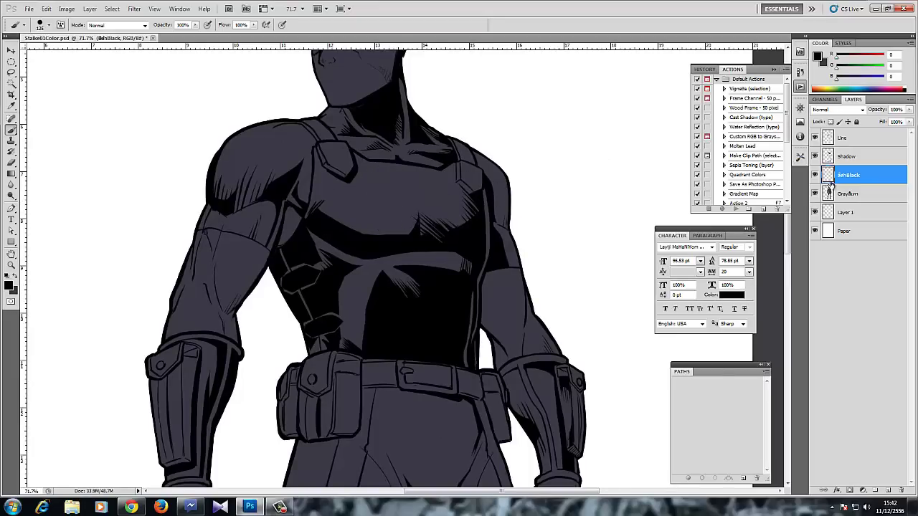
pyautogui.moveTo(430, 294); pyautogui.dragTo(439, 173)
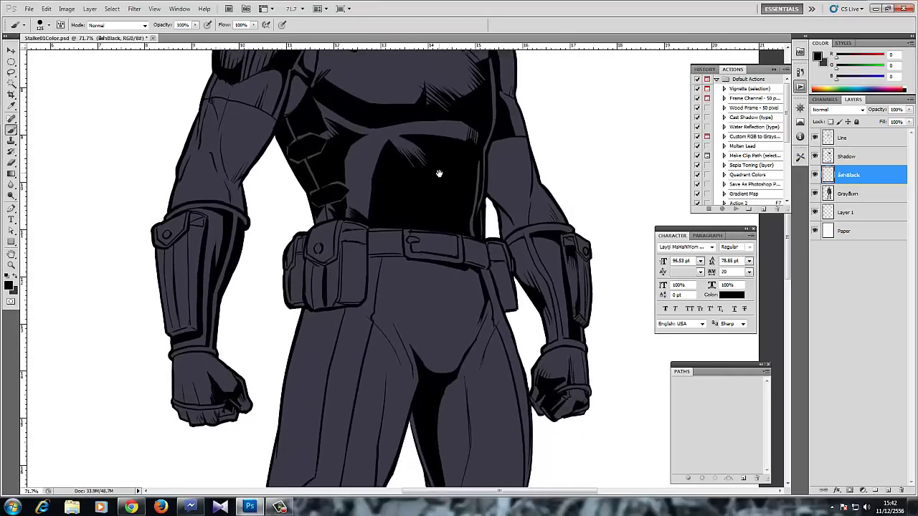
pyautogui.moveTo(547, 100)
pyautogui.mouseDown()
pyautogui.moveTo(577, 187)
pyautogui.moveTo(619, 180)
pyautogui.mouseUp()
pyautogui.hotkey('ctrl', 'z')
# - Load the gray layer's outline as a selection and set the foreground color to near-black 232326
pyautogui.keyDown('ctrl'); pyautogui.click(828, 194); pyautogui.keyUp('ctrl')
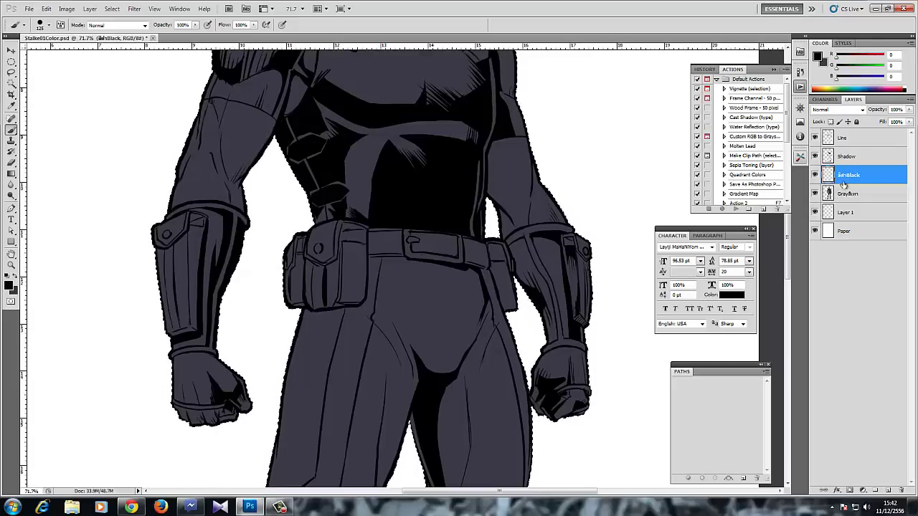
pyautogui.click(10, 286)
pyautogui.click(527, 233)
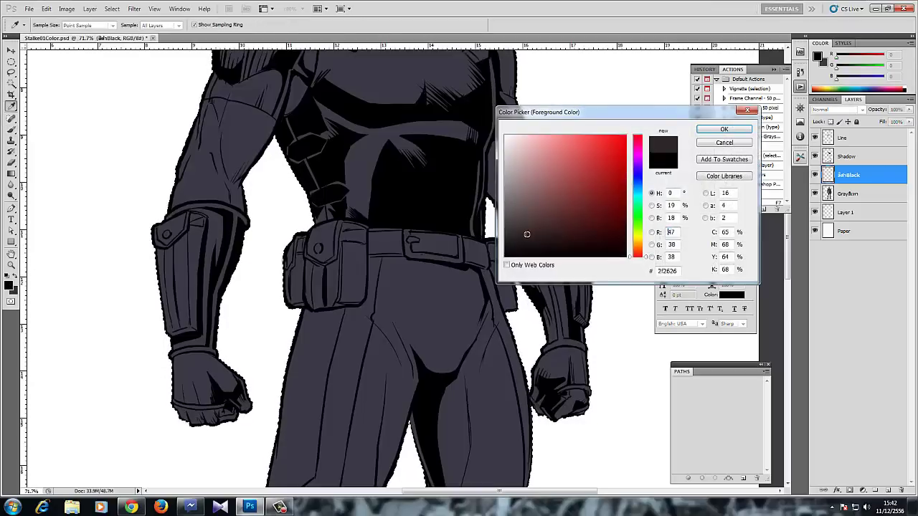
pyautogui.click(635, 174)
pyautogui.click(529, 219)
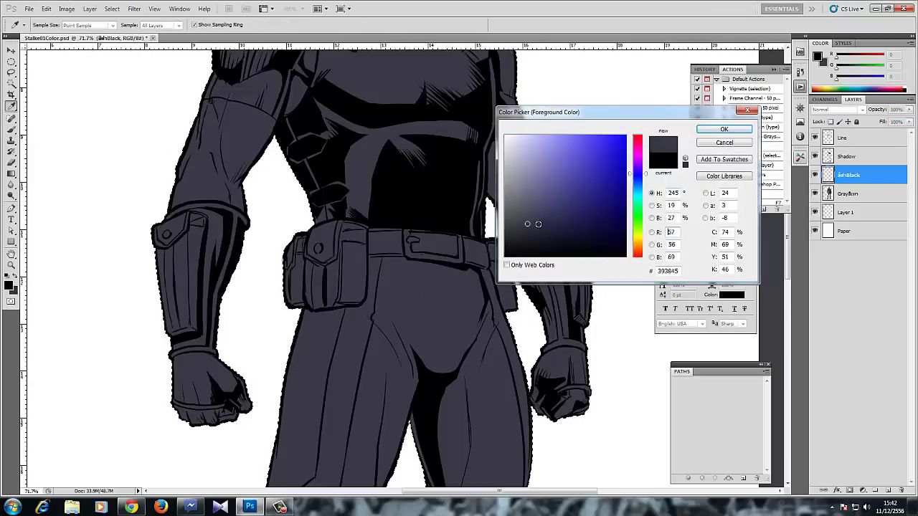
pyautogui.click(524, 229)
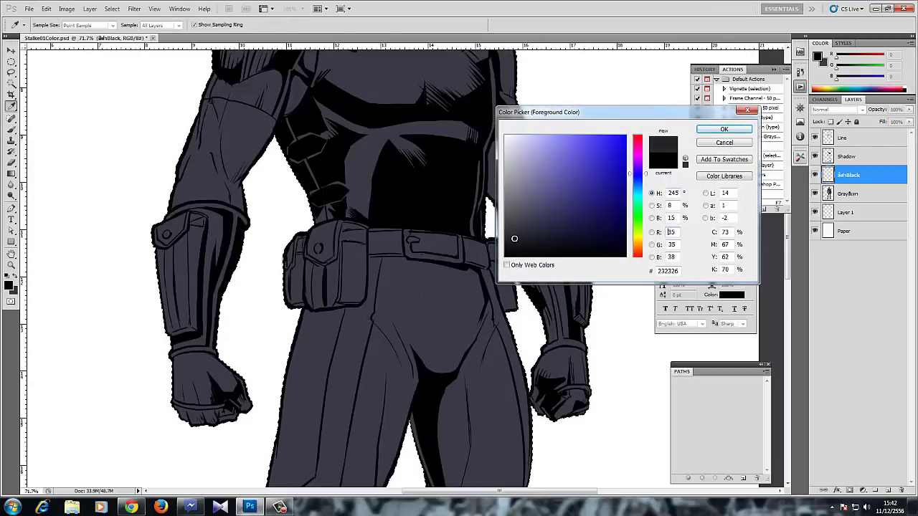
pyautogui.press('Return')
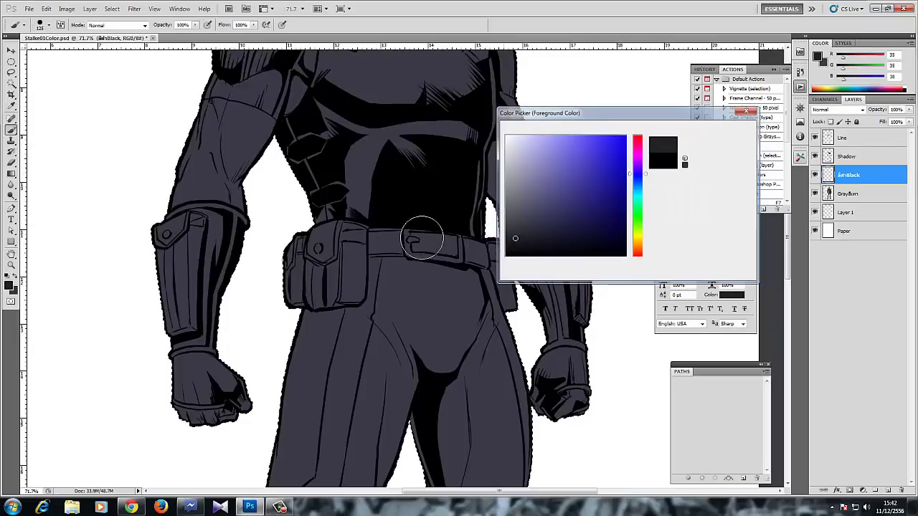
# - Toggle the gray layer's visibility to compare the fist with and without its fill, leaving the layer hidden
pyautogui.moveTo(192, 417); pyautogui.dragTo(274, 299)
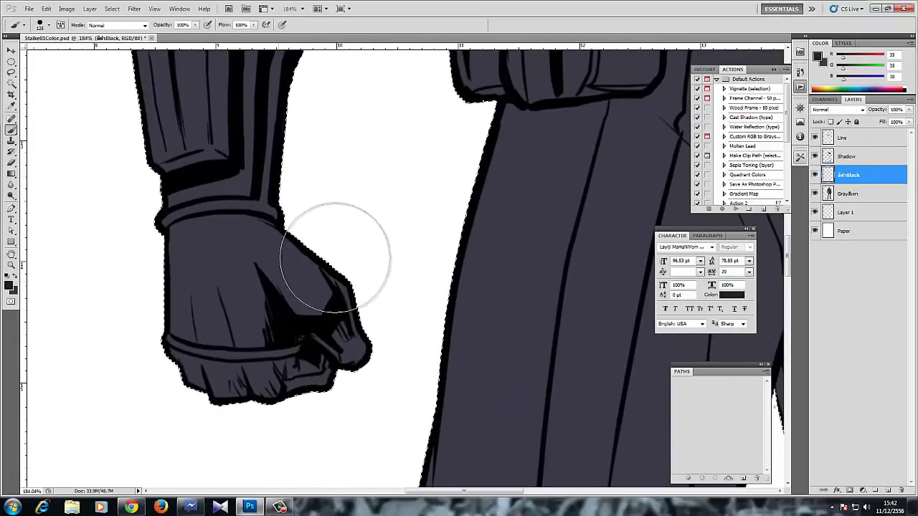
pyautogui.keyDown('ctrl'); pyautogui.click(828, 175); pyautogui.keyUp('ctrl')
pyautogui.click(815, 194)
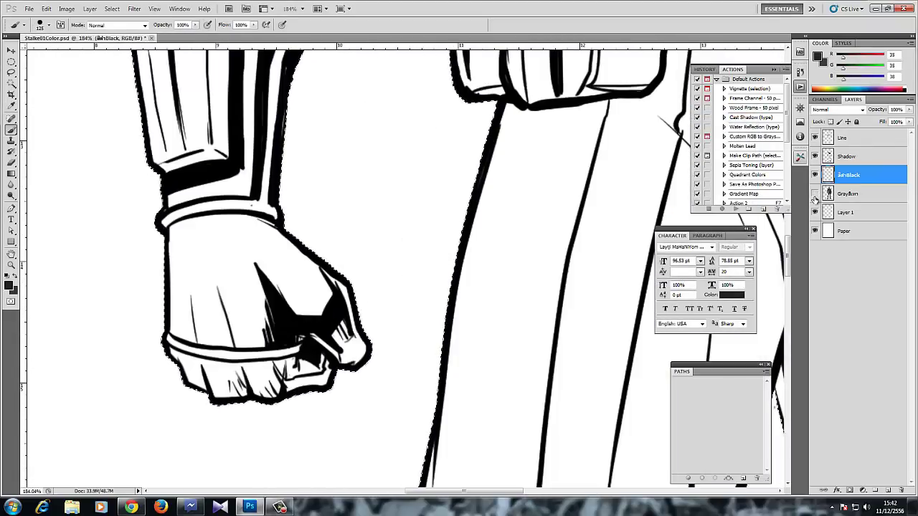
pyautogui.click(814, 194)
pyautogui.click(815, 194)
pyautogui.click(815, 195)
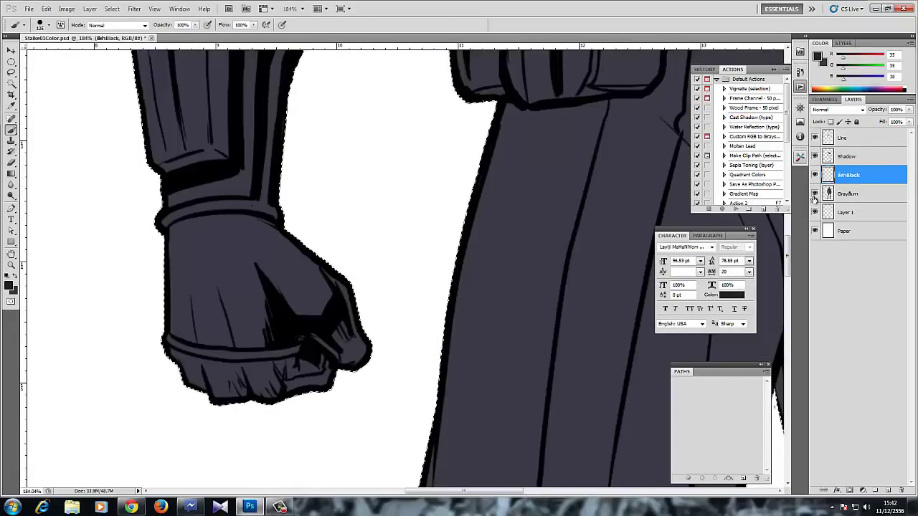
pyautogui.click(814, 194)
pyautogui.click(814, 194)
pyautogui.click(814, 194)
pyautogui.click(814, 195)
pyautogui.click(815, 194)
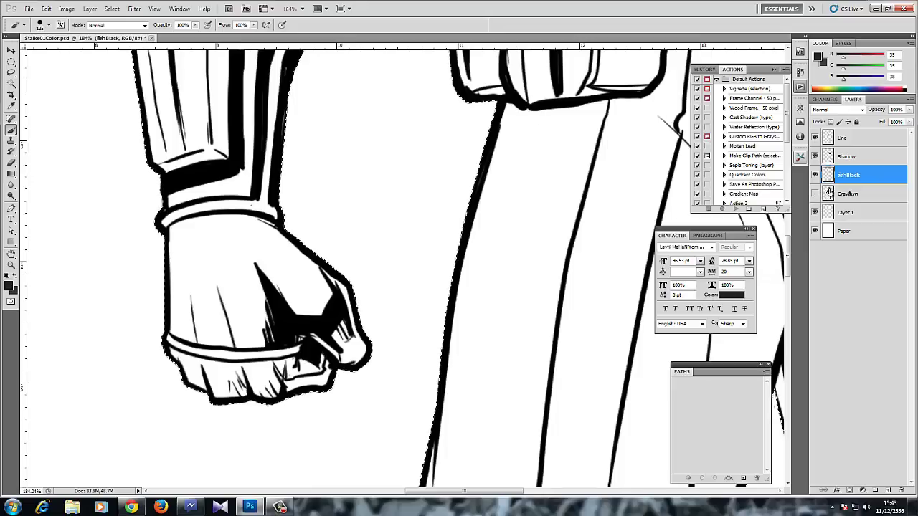
# - Paint the glove and fist near-black on the Black layer, reducing the brush to 100 px
pyautogui.moveTo(185, 246)
pyautogui.mouseDown()
pyautogui.moveTo(338, 235)
pyautogui.moveTo(174, 246)
pyautogui.moveTo(187, 245)
pyautogui.mouseUp()
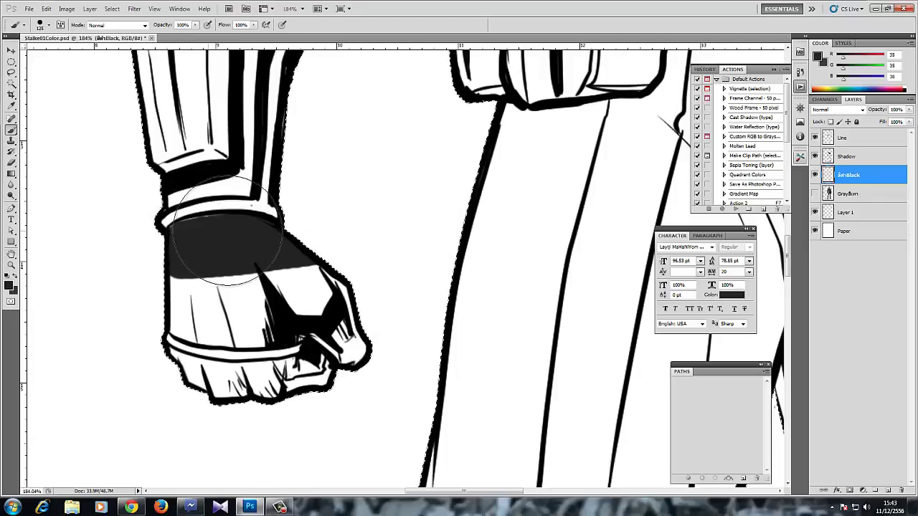
pyautogui.press('[')
pyautogui.press('[')
pyautogui.press('[')
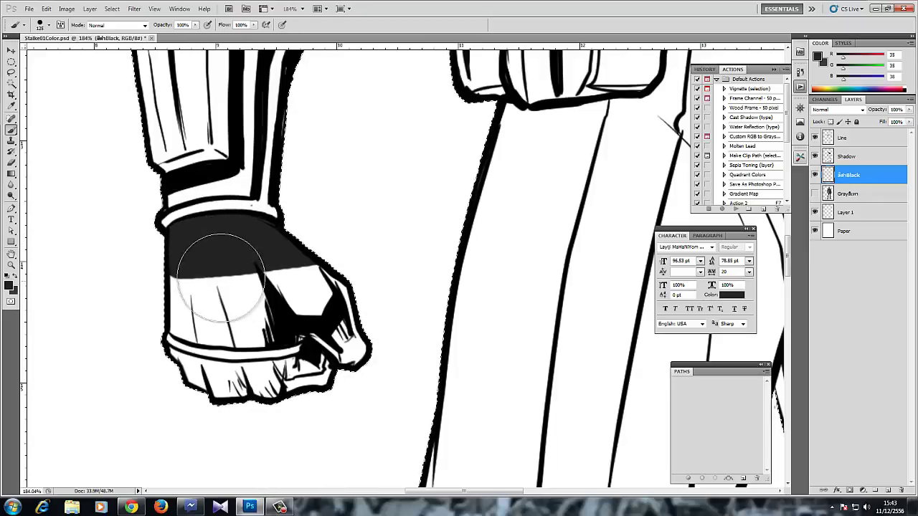
pyautogui.moveTo(174, 264)
pyautogui.mouseDown()
pyautogui.moveTo(331, 261)
pyautogui.moveTo(172, 280)
pyautogui.moveTo(248, 290)
pyautogui.moveTo(253, 299)
pyautogui.moveTo(176, 301)
pyautogui.moveTo(165, 323)
pyautogui.moveTo(185, 339)
pyautogui.moveTo(292, 336)
pyautogui.moveTo(217, 325)
pyautogui.moveTo(165, 340)
pyautogui.moveTo(318, 284)
pyautogui.moveTo(260, 319)
pyautogui.moveTo(160, 356)
pyautogui.moveTo(360, 259)
pyautogui.moveTo(266, 312)
pyautogui.moveTo(193, 383)
pyautogui.moveTo(241, 381)
pyautogui.moveTo(253, 397)
pyautogui.moveTo(307, 387)
pyautogui.mouseUp()
pyautogui.scroll(-10, 287, 365)
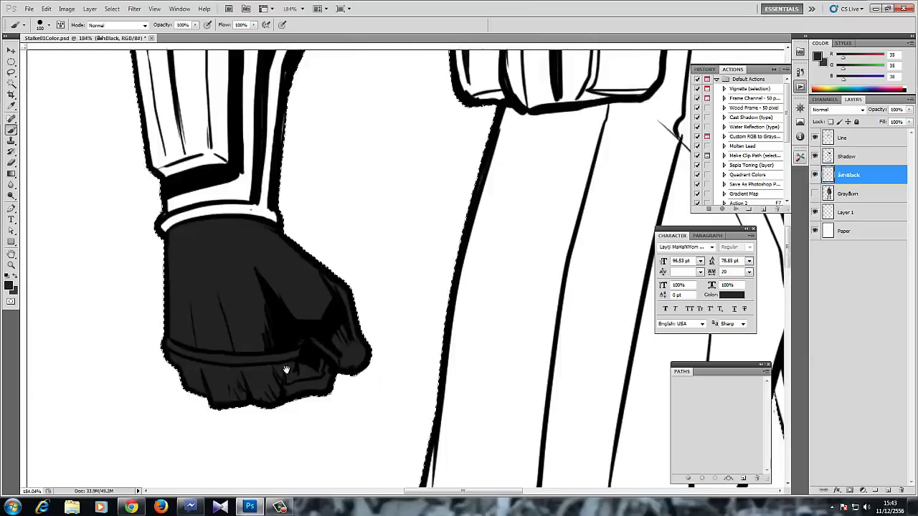
# - Paint the forearm gauntlet above the glove near-black, covering its pouch, cuff and wristband down to the hand
pyautogui.moveTo(158, 233)
pyautogui.mouseDown()
pyautogui.moveTo(208, 186)
pyautogui.moveTo(187, 193)
pyautogui.moveTo(240, 169)
pyautogui.moveTo(202, 182)
pyautogui.moveTo(301, 170)
pyautogui.moveTo(366, 200)
pyautogui.moveTo(376, 215)
pyautogui.moveTo(222, 183)
pyautogui.moveTo(174, 204)
pyautogui.moveTo(178, 192)
pyautogui.moveTo(155, 238)
pyautogui.moveTo(168, 239)
pyautogui.moveTo(130, 248)
pyautogui.moveTo(129, 229)
pyautogui.moveTo(241, 201)
pyautogui.moveTo(309, 209)
pyautogui.moveTo(127, 287)
pyautogui.moveTo(337, 225)
pyautogui.moveTo(225, 263)
pyautogui.moveTo(136, 337)
pyautogui.moveTo(345, 271)
pyautogui.moveTo(254, 320)
pyautogui.moveTo(193, 400)
pyautogui.moveTo(214, 444)
pyautogui.moveTo(165, 378)
pyautogui.moveTo(189, 324)
pyautogui.moveTo(174, 346)
pyautogui.moveTo(249, 304)
pyautogui.mouseUp()
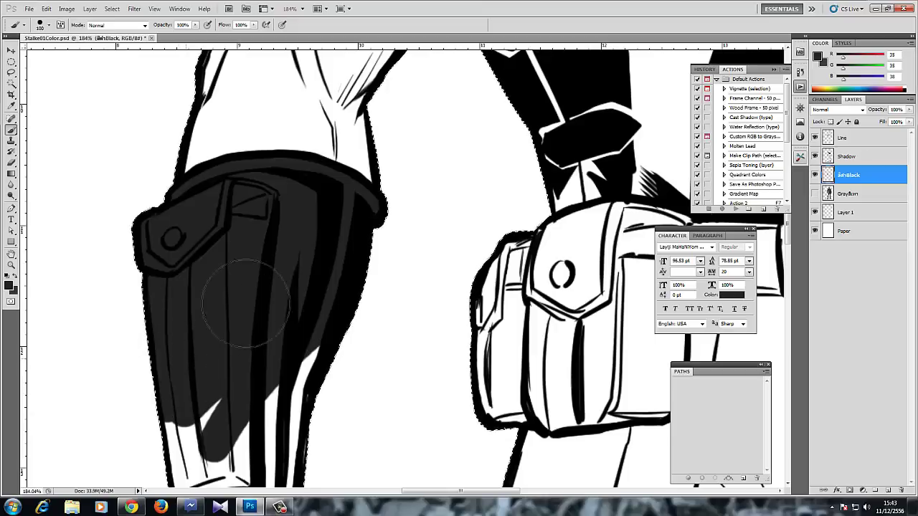
pyautogui.moveTo(253, 358); pyautogui.dragTo(267, 221)
pyautogui.moveTo(126, 351)
pyautogui.mouseDown()
pyautogui.moveTo(295, 250)
pyautogui.moveTo(259, 299)
pyautogui.moveTo(310, 279)
pyautogui.moveTo(307, 330)
pyautogui.moveTo(317, 355)
pyautogui.moveTo(302, 425)
pyautogui.moveTo(329, 403)
pyautogui.mouseUp()
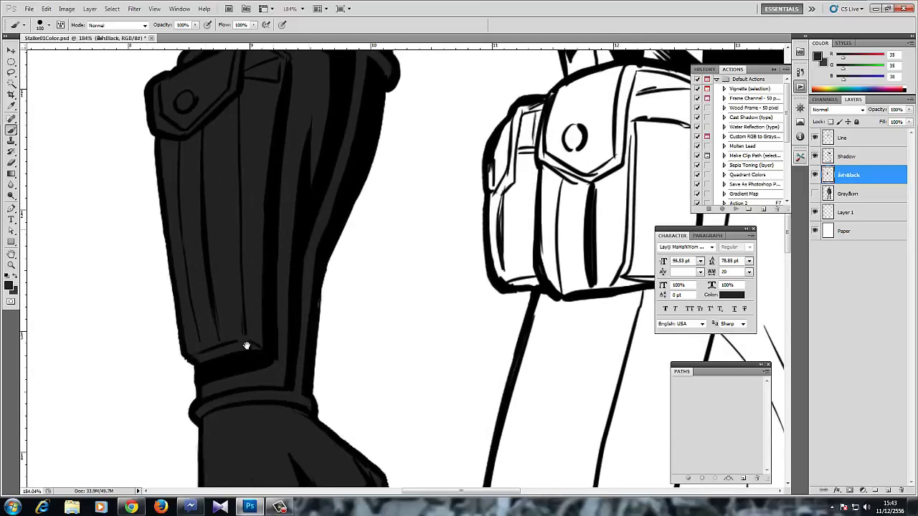
pyautogui.moveTo(228, 105); pyautogui.dragTo(193, 263)
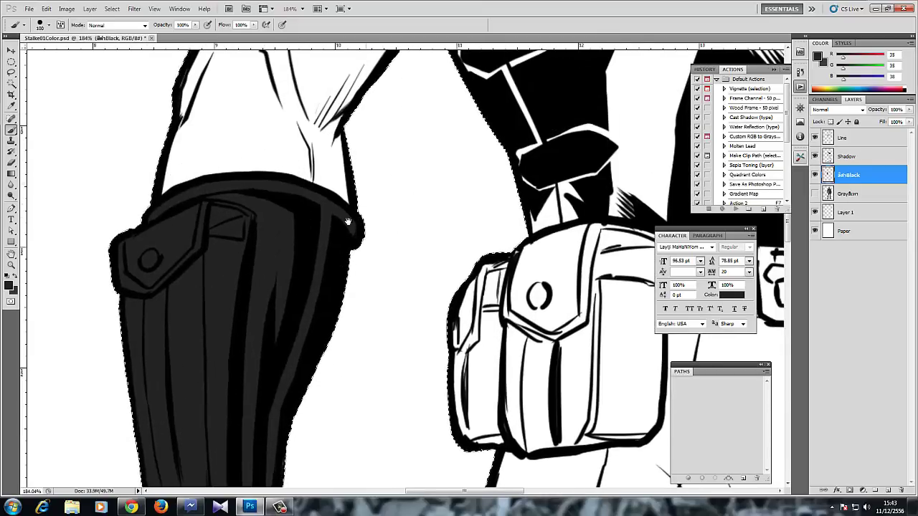
# - Paint the upper part of the figure's other forearm gauntlet near-black on the Black layer with the 100 px brush
pyautogui.moveTo(348, 221)
pyautogui.mouseDown()
pyautogui.moveTo(248, 325)
pyautogui.moveTo(234, 354)
pyautogui.mouseUp()
pyautogui.moveTo(226, 108)
pyautogui.mouseDown()
pyautogui.moveTo(279, 314)
pyautogui.moveTo(162, 296)
pyautogui.mouseUp()
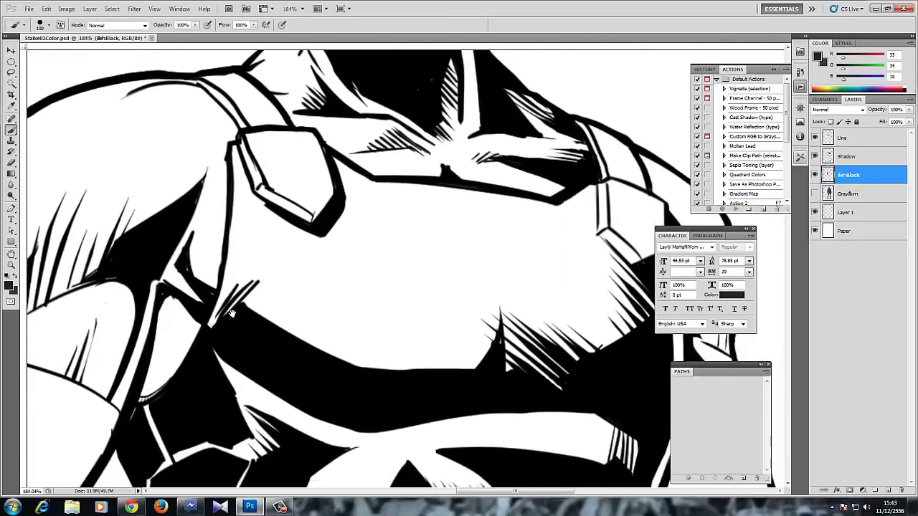
pyautogui.moveTo(353, 257); pyautogui.dragTo(260, 303)
pyautogui.moveTo(434, 457); pyautogui.dragTo(263, 334)
pyautogui.moveTo(295, 283); pyautogui.dragTo(227, 221)
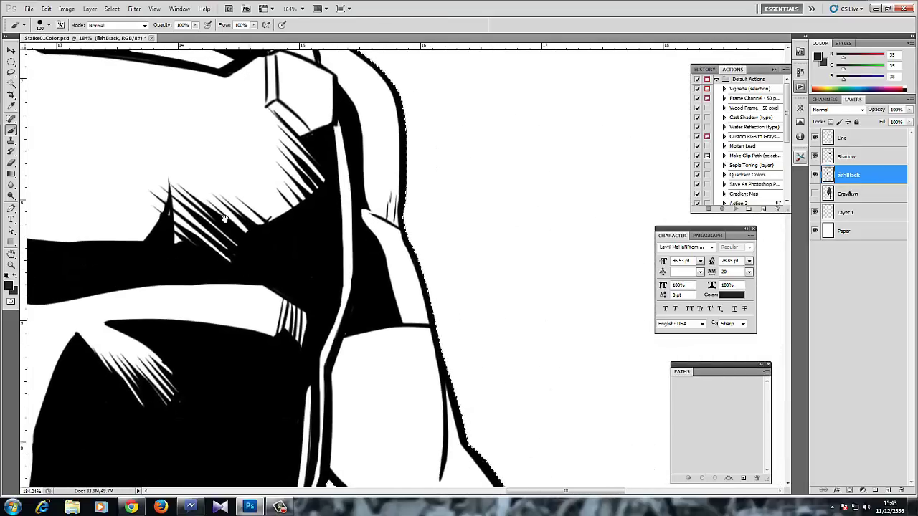
pyautogui.moveTo(314, 445); pyautogui.dragTo(248, 304)
pyautogui.moveTo(294, 422); pyautogui.dragTo(213, 195)
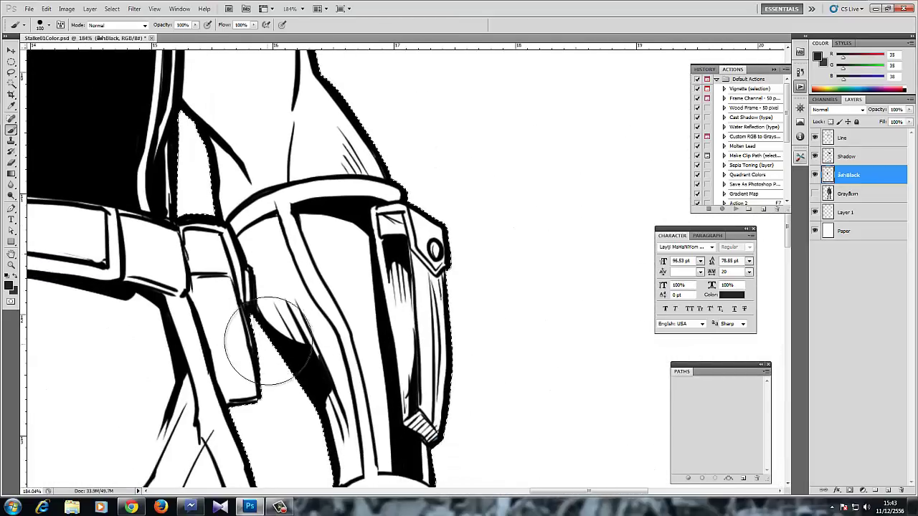
pyautogui.moveTo(255, 319)
pyautogui.mouseDown()
pyautogui.moveTo(408, 242)
pyautogui.moveTo(236, 300)
pyautogui.moveTo(333, 221)
pyautogui.moveTo(245, 224)
pyautogui.moveTo(280, 196)
pyautogui.moveTo(329, 191)
pyautogui.moveTo(404, 208)
pyautogui.moveTo(334, 191)
pyautogui.moveTo(359, 205)
pyautogui.mouseUp()
# - Reduce the eraser to 60 px and try erasing the paint spilled over the gauntlet's upper rim
pyautogui.press('e')
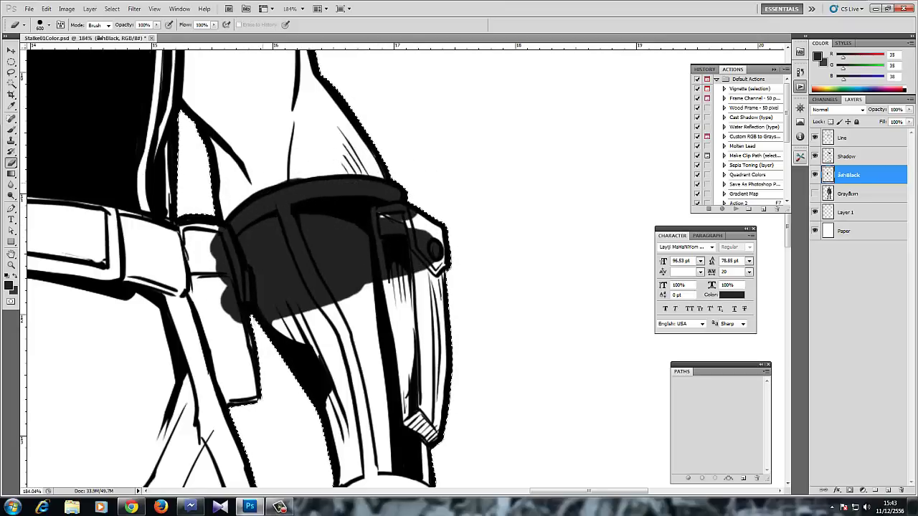
pyautogui.press('[')
pyautogui.press('[')
pyautogui.press('[')
pyautogui.press('[')
pyautogui.press('[')
pyautogui.press('[')
pyautogui.press('[')
pyautogui.press('[')
pyautogui.press('[')
pyautogui.press('[')
pyautogui.press('[')
pyautogui.press('[')
pyautogui.moveTo(268, 182); pyautogui.dragTo(298, 178)
pyautogui.hotkey('ctrl', 'z')
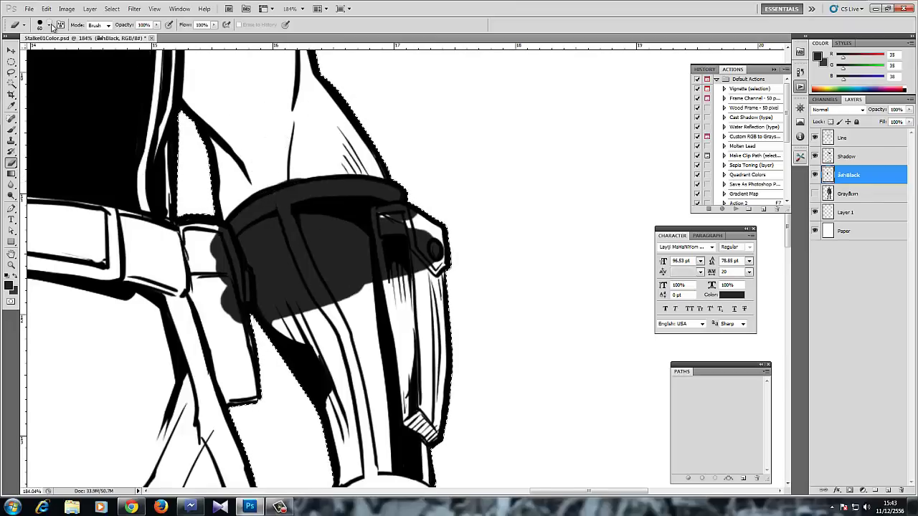
pyautogui.click(48, 24)
pyautogui.click(300, 156)
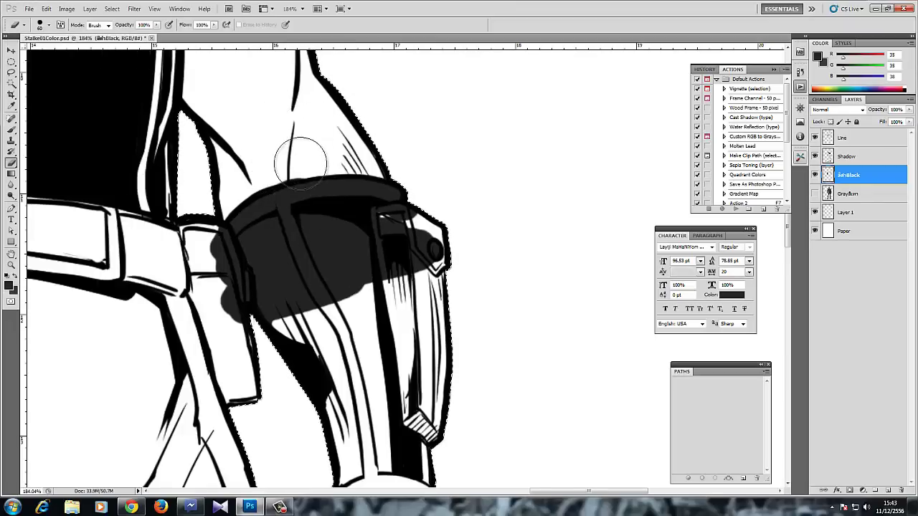
# - Paint the rest of this gauntlet near-black, including its side pouch, wrist cuff, glove and fist
pyautogui.moveTo(341, 189); pyautogui.dragTo(319, 136)
pyautogui.press('b')
pyautogui.moveTo(382, 181)
pyautogui.mouseDown()
pyautogui.moveTo(428, 183)
pyautogui.moveTo(392, 227)
pyautogui.moveTo(293, 298)
pyautogui.moveTo(266, 235)
pyautogui.moveTo(273, 323)
pyautogui.moveTo(314, 328)
pyautogui.moveTo(311, 373)
pyautogui.moveTo(353, 284)
pyautogui.moveTo(415, 216)
pyautogui.moveTo(417, 344)
pyautogui.mouseUp()
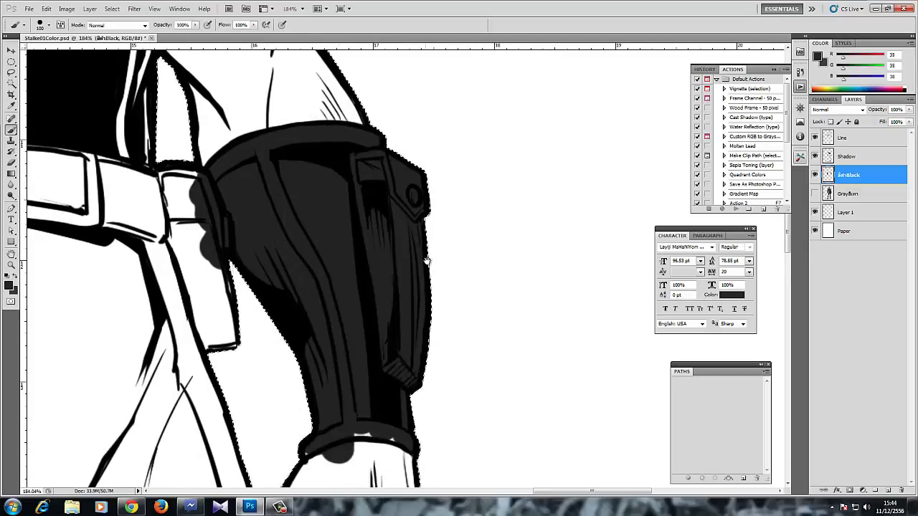
pyautogui.moveTo(398, 420); pyautogui.dragTo(409, 220)
pyautogui.moveTo(320, 244)
pyautogui.mouseDown()
pyautogui.moveTo(351, 280)
pyautogui.moveTo(382, 380)
pyautogui.moveTo(411, 422)
pyautogui.moveTo(428, 373)
pyautogui.moveTo(378, 347)
pyautogui.moveTo(308, 285)
pyautogui.moveTo(322, 396)
pyautogui.moveTo(325, 377)
pyautogui.moveTo(312, 415)
pyautogui.moveTo(290, 362)
pyautogui.mouseUp()
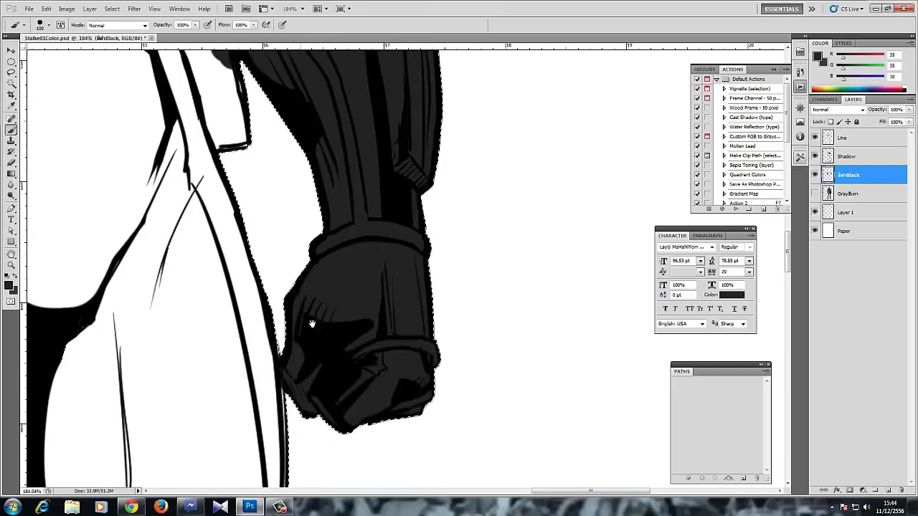
# - Erase the near-black spill from the belt pouch next to the gauntlet with the 60 px eraser
pyautogui.moveTo(343, 251); pyautogui.dragTo(293, 284)
pyautogui.moveTo(289, 206); pyautogui.dragTo(333, 209)
pyautogui.scroll(4, 333, 210)
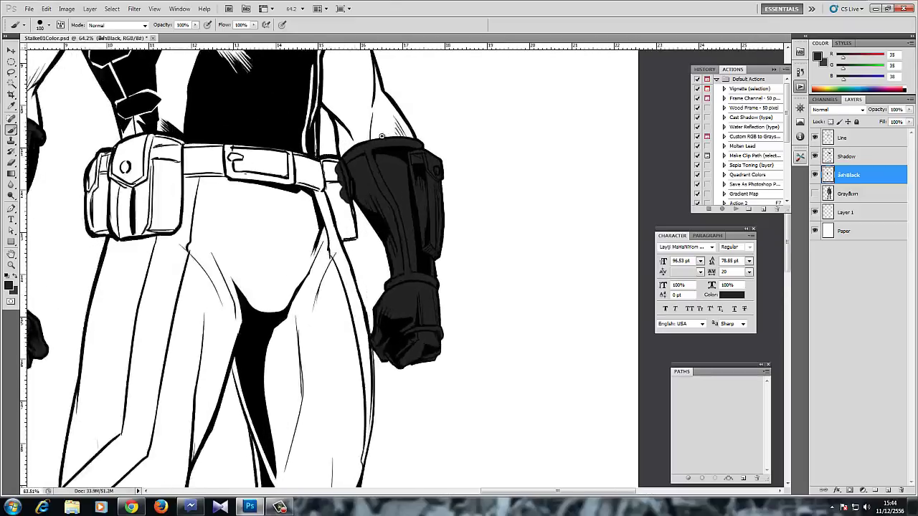
pyautogui.press('e')
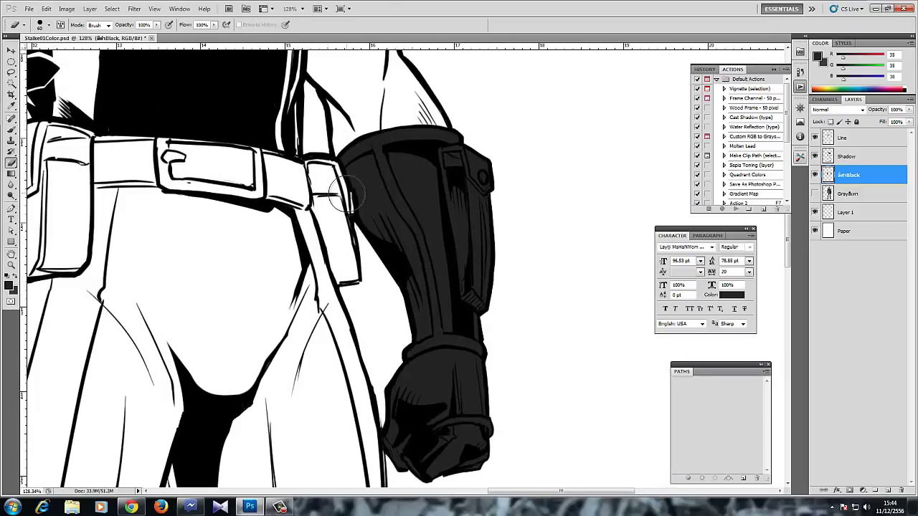
pyautogui.moveTo(314, 301); pyautogui.dragTo(236, 287)
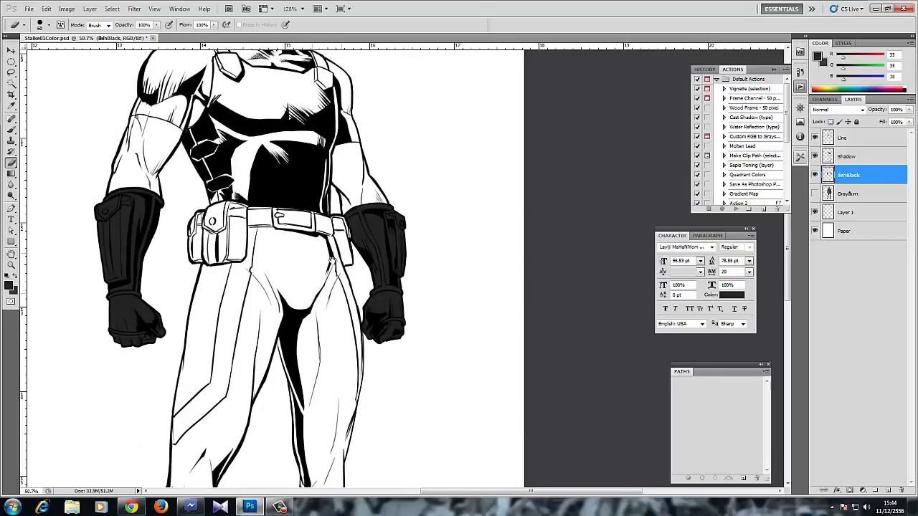
# - Show the gray layer again and try outlining the side of the torso with the Polygonal Lasso
pyautogui.moveTo(270, 208); pyautogui.dragTo(314, 283)
pyautogui.moveTo(299, 189); pyautogui.dragTo(329, 171)
pyautogui.click(10, 73)
pyautogui.click(11, 74)
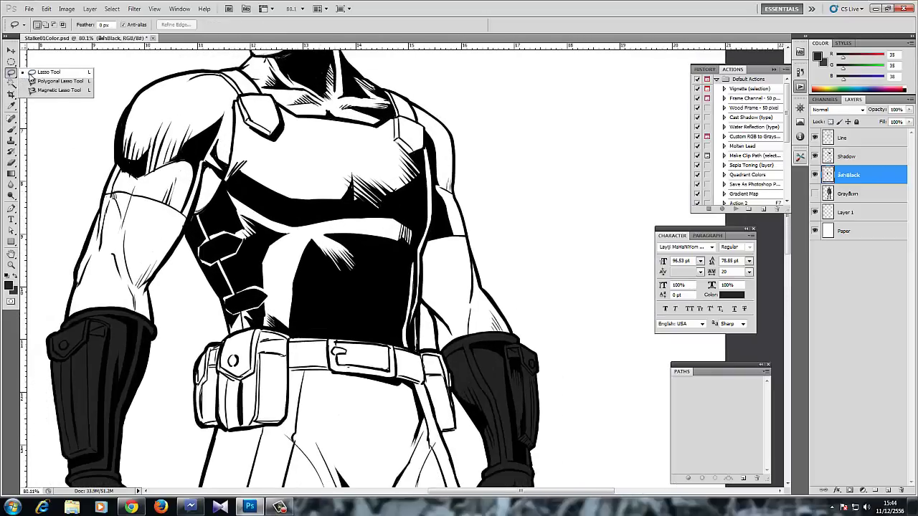
pyautogui.click(36, 82)
pyautogui.hotkey('alt', 'BackSpace')
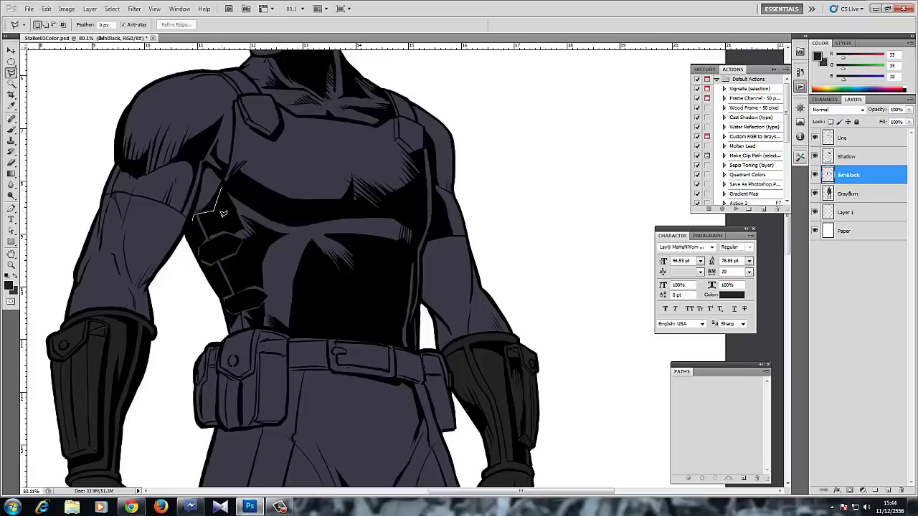
pyautogui.hotkey('ctrl', 'd')
pyautogui.click(11, 83)
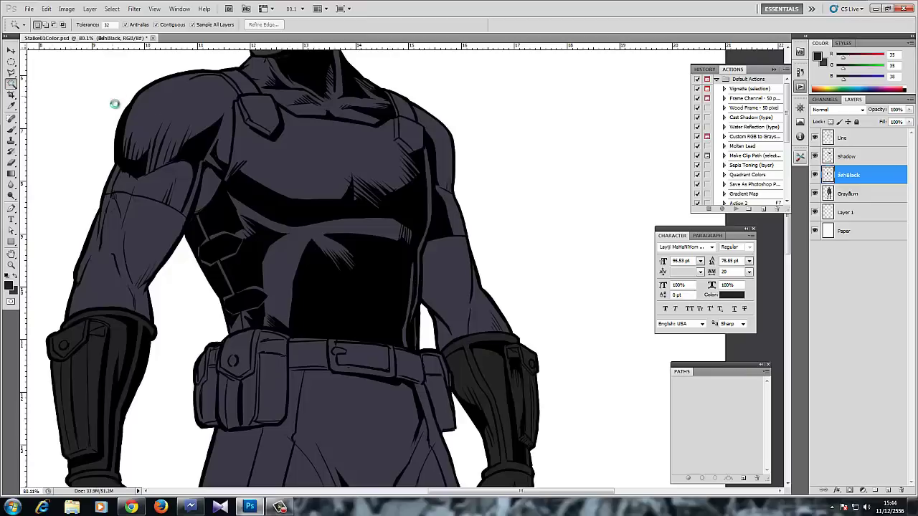
pyautogui.click(115, 104)
pyautogui.hotkey('ctrl', 'd')
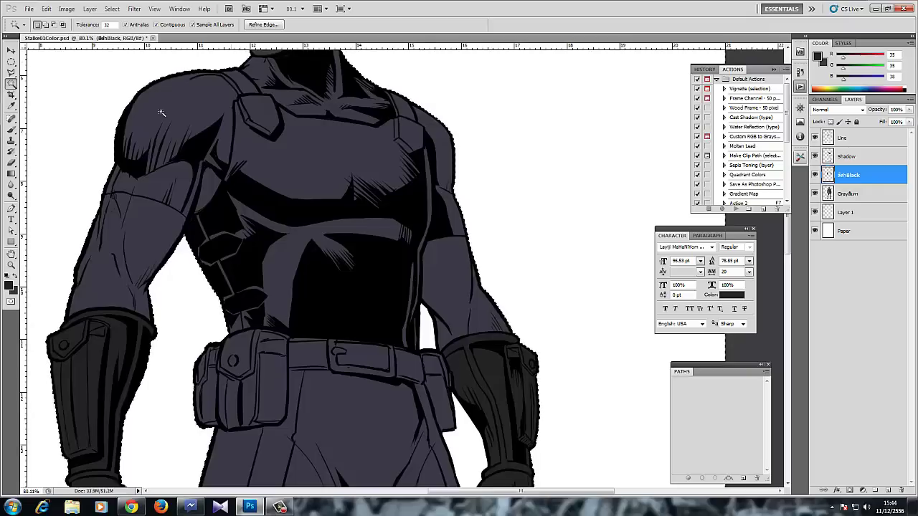
pyautogui.click(304, 168)
pyautogui.hotkey('ctrl', 'd')
pyautogui.click(10, 71)
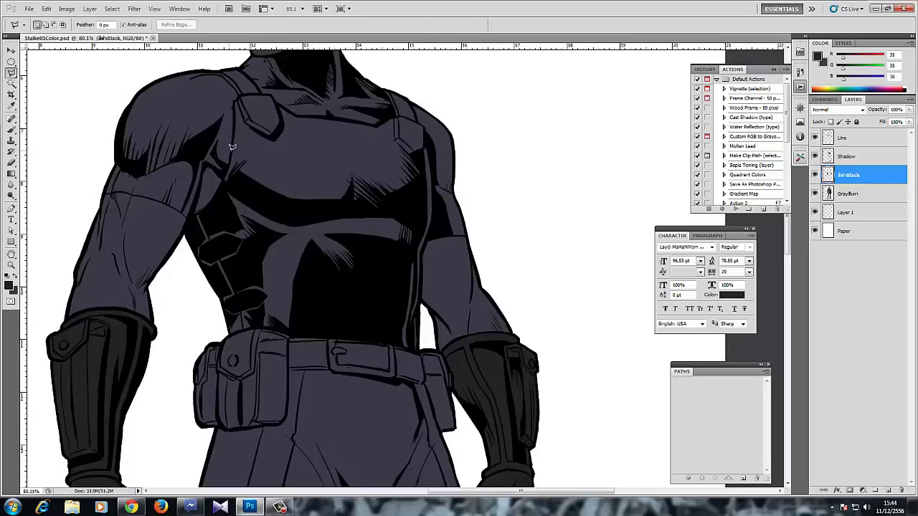
pyautogui.click(12, 73)
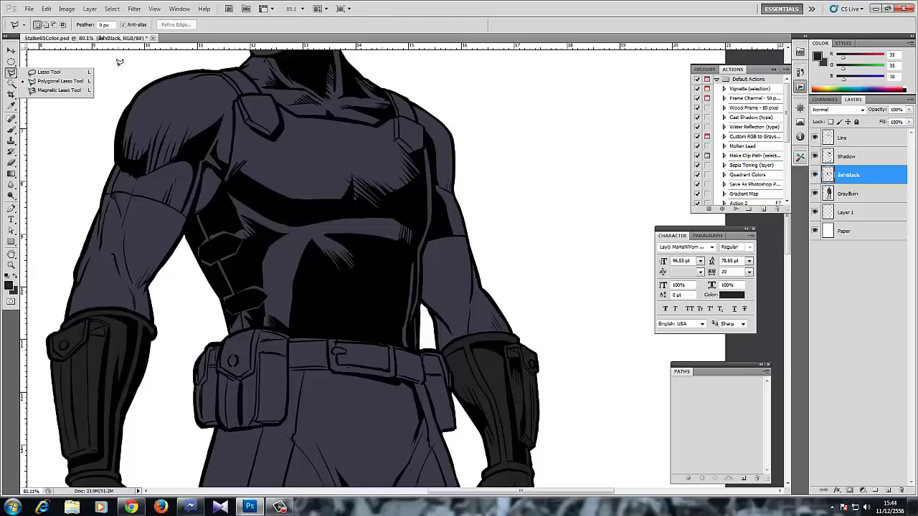
pyautogui.click(50, 72)
pyautogui.moveTo(86, 109); pyautogui.dragTo(225, 165)
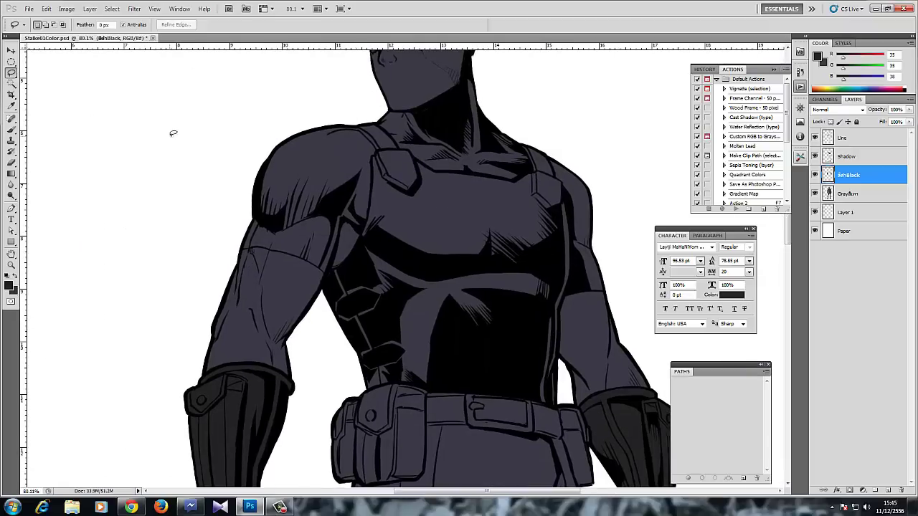
pyautogui.moveTo(99, 164)
pyautogui.mouseDown()
pyautogui.moveTo(157, 228)
pyautogui.moveTo(229, 191)
pyautogui.moveTo(223, 146)
pyautogui.moveTo(203, 128)
pyautogui.moveTo(209, 98)
pyautogui.moveTo(174, 79)
pyautogui.moveTo(199, 115)
pyautogui.moveTo(231, 206)
pyautogui.moveTo(216, 73)
pyautogui.moveTo(178, 91)
pyautogui.moveTo(192, 119)
pyautogui.moveTo(249, 101)
pyautogui.moveTo(227, 109)
pyautogui.mouseUp()
pyautogui.click(11, 129)
pyautogui.hotkey('ctrl', 'z')
pyautogui.hotkey('ctrl', 'd')
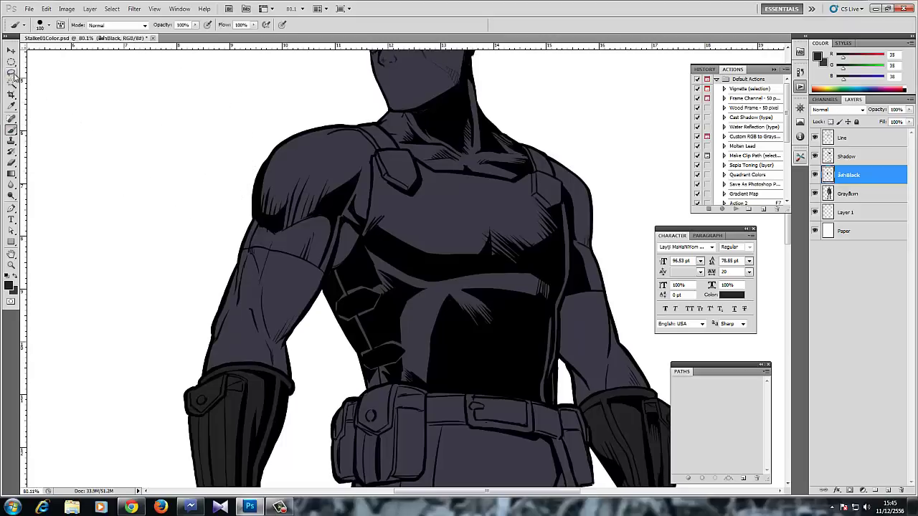
# - Outline the whole vest with the Polygonal Lasso, following its sides, the belt's upper edge and the neckline, and close the selection
pyautogui.click(10, 73)
pyautogui.click(59, 81)
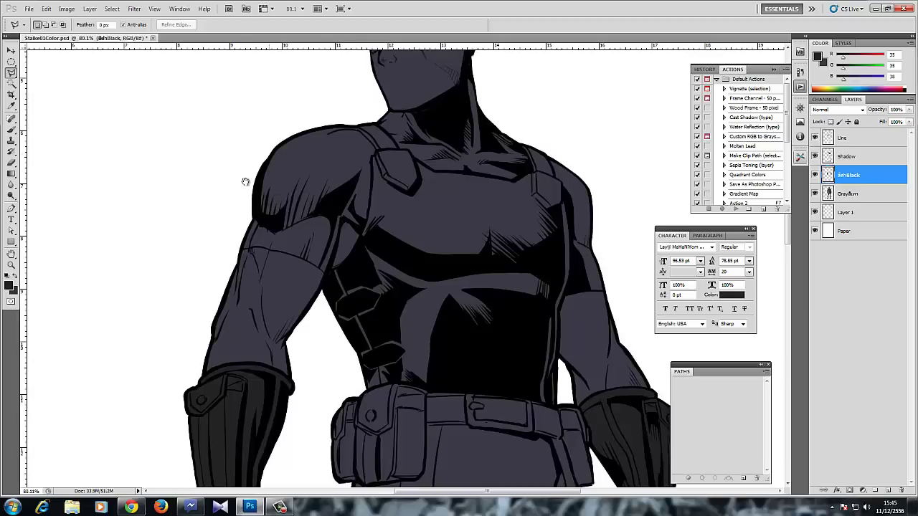
pyautogui.moveTo(246, 180); pyautogui.dragTo(194, 144)
pyautogui.moveTo(239, 102); pyautogui.dragTo(231, 143)
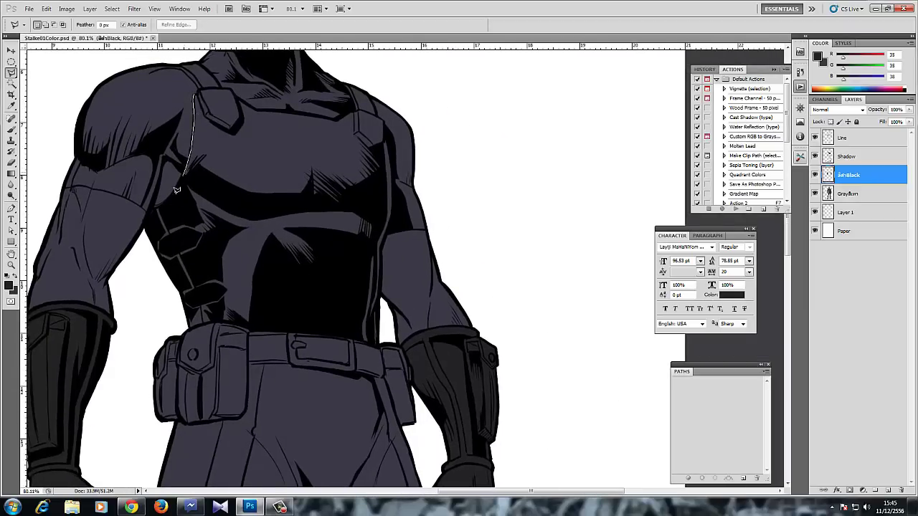
pyautogui.moveTo(176, 190); pyautogui.dragTo(154, 205)
pyautogui.moveTo(273, 324)
pyautogui.mouseDown()
pyautogui.moveTo(351, 328)
pyautogui.moveTo(373, 309)
pyautogui.mouseUp()
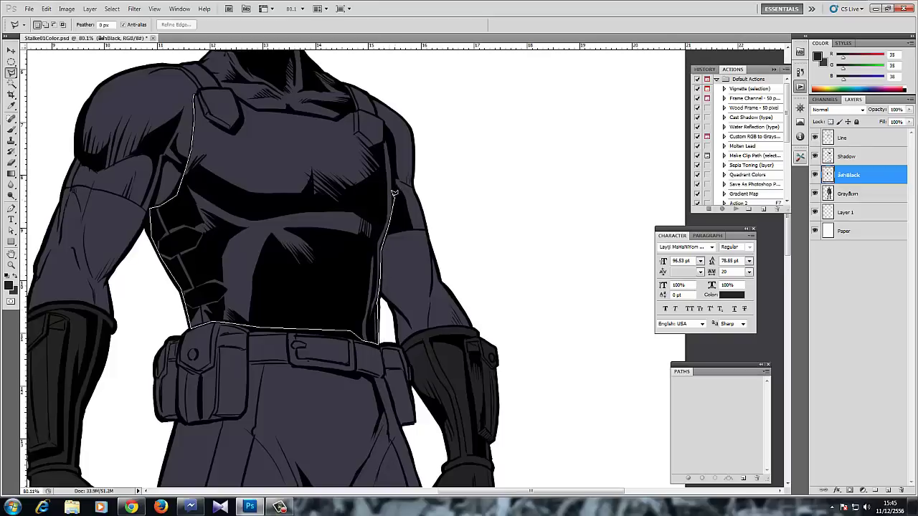
pyautogui.moveTo(389, 138); pyautogui.dragTo(385, 111)
pyautogui.moveTo(339, 113)
pyautogui.mouseDown()
pyautogui.moveTo(282, 89)
pyautogui.moveTo(270, 110)
pyautogui.moveTo(327, 115)
pyautogui.moveTo(255, 105)
pyautogui.mouseUp()
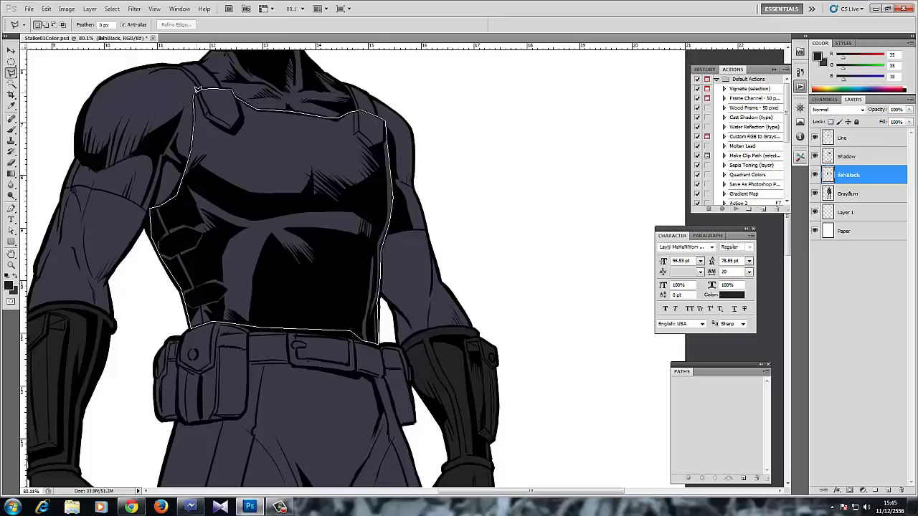
pyautogui.moveTo(196, 90); pyautogui.dragTo(197, 86)
# - Fill the vest selection with the near-black foreground color on the Black layer and deselect
pyautogui.scroll(2, 175, 78)
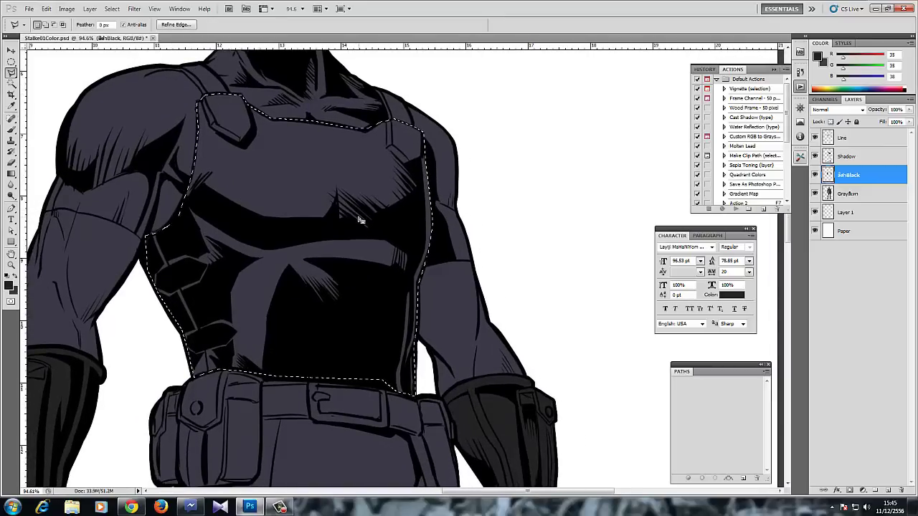
pyautogui.click(11, 129)
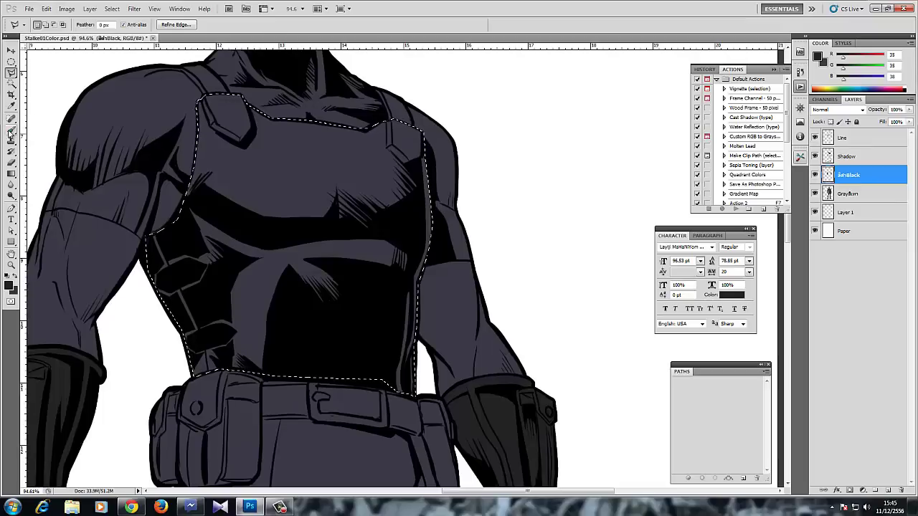
pyautogui.moveTo(99, 262); pyautogui.dragTo(180, 180)
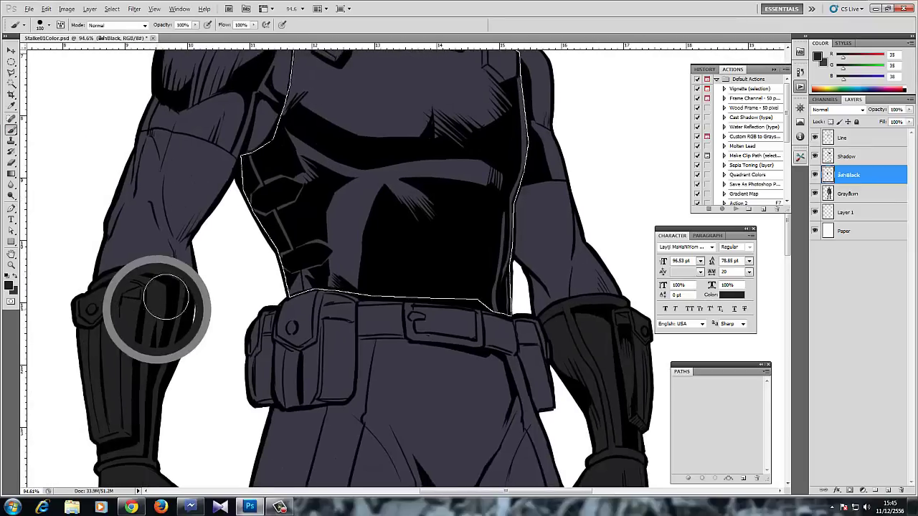
pyautogui.moveTo(214, 239); pyautogui.dragTo(145, 298)
pyautogui.hotkey('ctrl', 'r')
pyautogui.hotkey('alt', 'BackSpace')
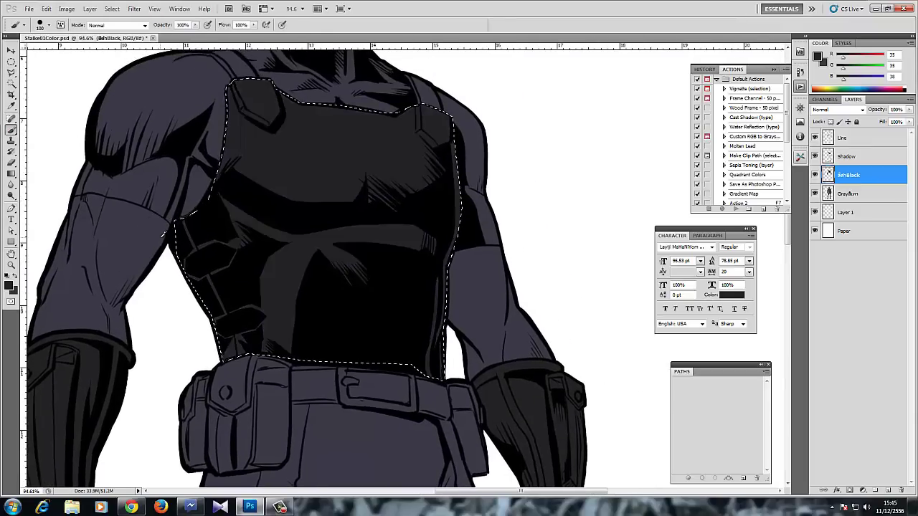
pyautogui.hotkey('ctrl', 'd')
# - Select both shoulder straps with the Magic Wand and fill them near-black, using Action 4 to expand the selection
pyautogui.moveTo(253, 174); pyautogui.dragTo(240, 235)
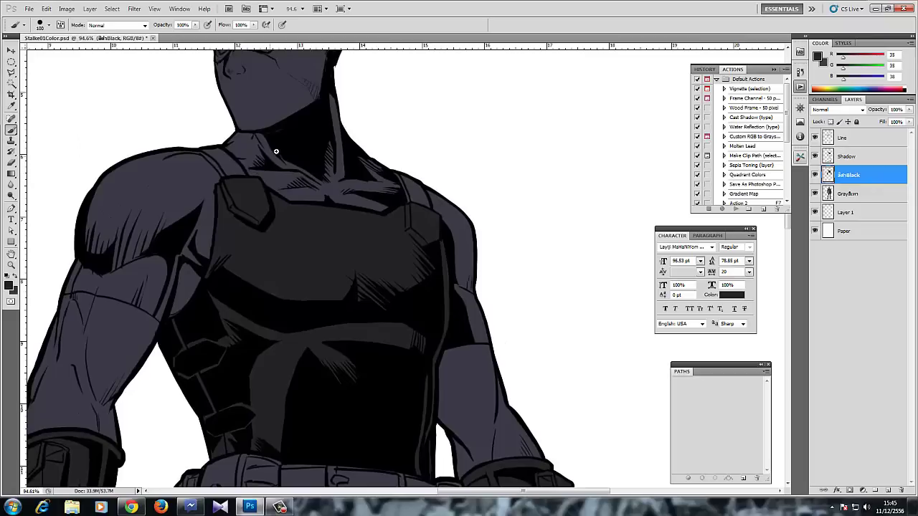
pyautogui.scroll(3, 269, 150)
pyautogui.press('w')
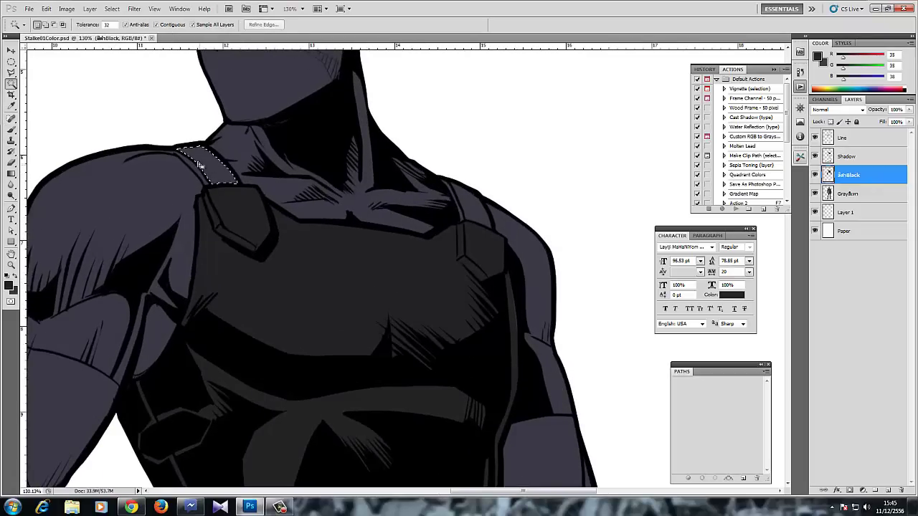
pyautogui.click(209, 167)
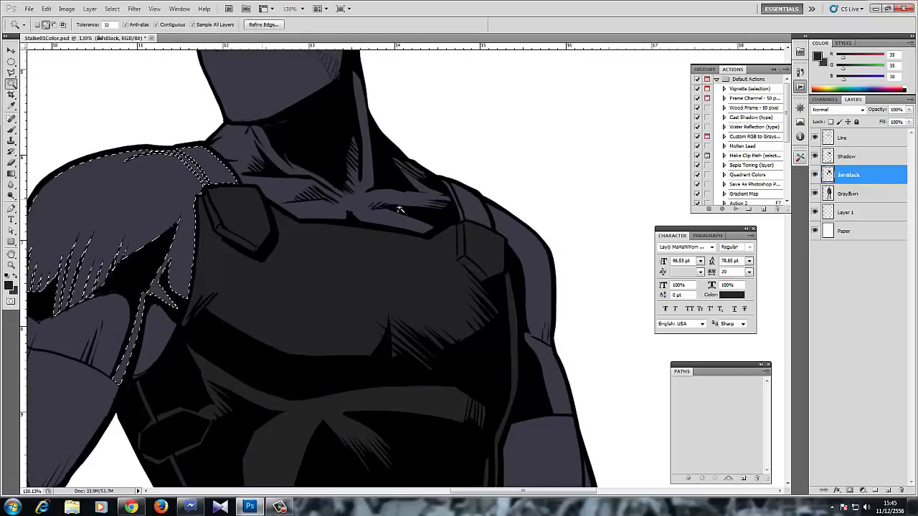
pyautogui.keyDown('shift'); pyautogui.click(471, 214); pyautogui.keyUp('shift')
pyautogui.press('F2')
pyautogui.hotkey('alt', 'BackSpace')
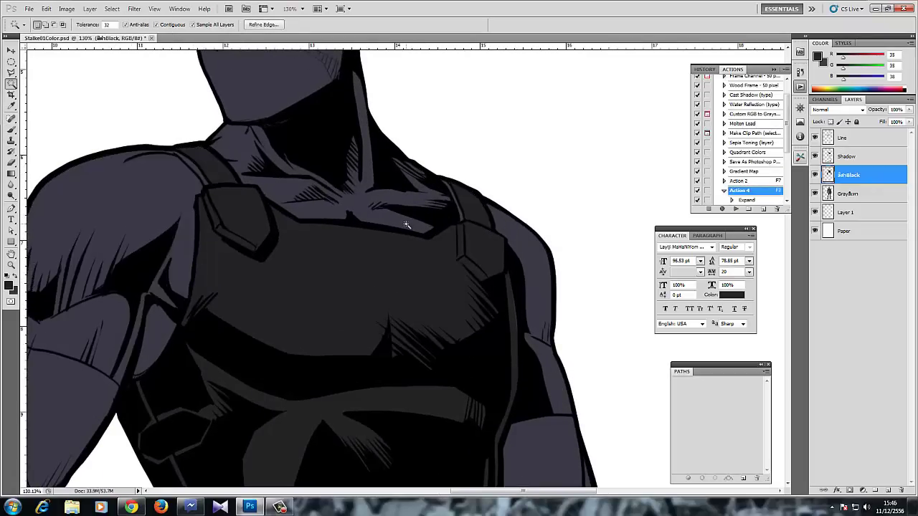
# - Reduce the brush to 35 px and touch up the gaps along the shoulder straps in near-black
pyautogui.press('b')
pyautogui.press('[')
pyautogui.press('[')
pyautogui.press('[')
pyautogui.press('[')
pyautogui.press('[')
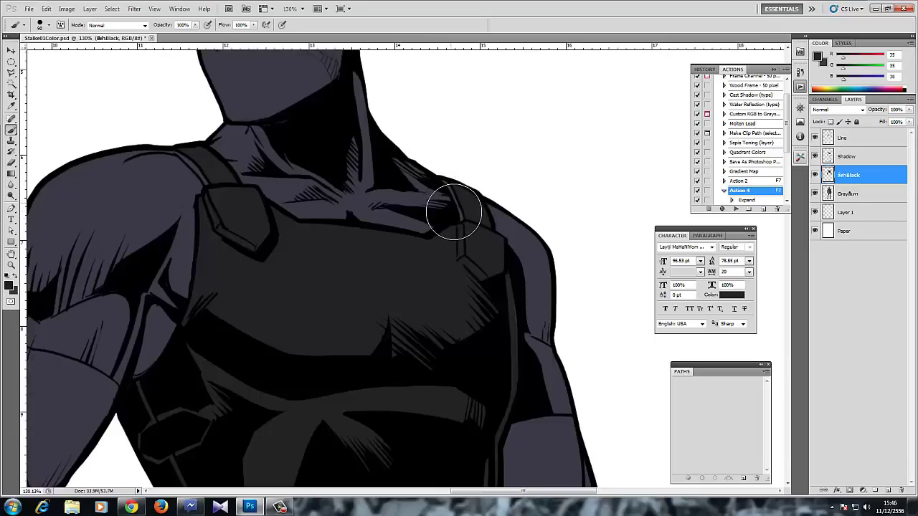
pyautogui.moveTo(459, 206); pyautogui.dragTo(438, 180)
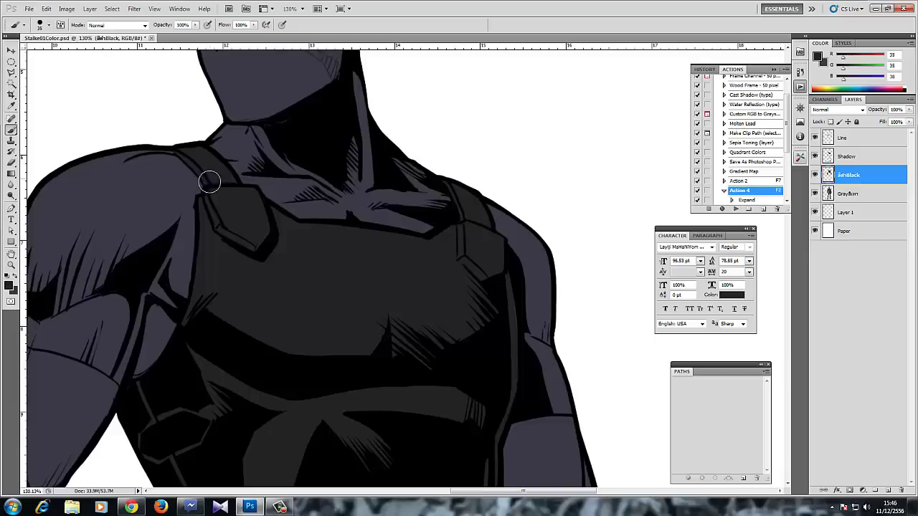
# - Sketch a tall freehand rectangle on the blank paper beside the figure with the 35 px brush
pyautogui.moveTo(342, 232)
pyautogui.mouseDown()
pyautogui.moveTo(300, 273)
pyautogui.moveTo(309, 242)
pyautogui.moveTo(430, 233)
pyautogui.mouseUp()
pyautogui.moveTo(287, 181); pyautogui.dragTo(409, 163)
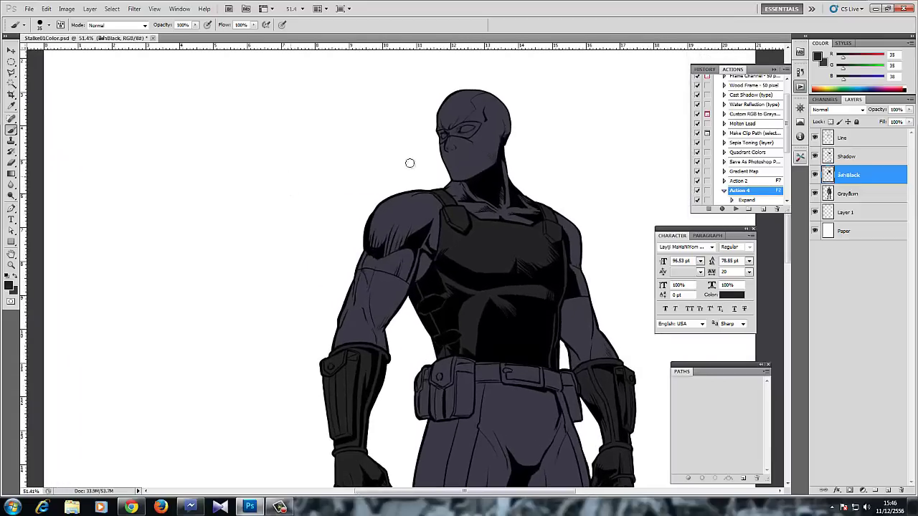
pyautogui.moveTo(181, 273)
pyautogui.mouseDown()
pyautogui.moveTo(177, 127)
pyautogui.moveTo(293, 119)
pyautogui.moveTo(254, 287)
pyautogui.moveTo(180, 285)
pyautogui.moveTo(181, 266)
pyautogui.mouseUp()
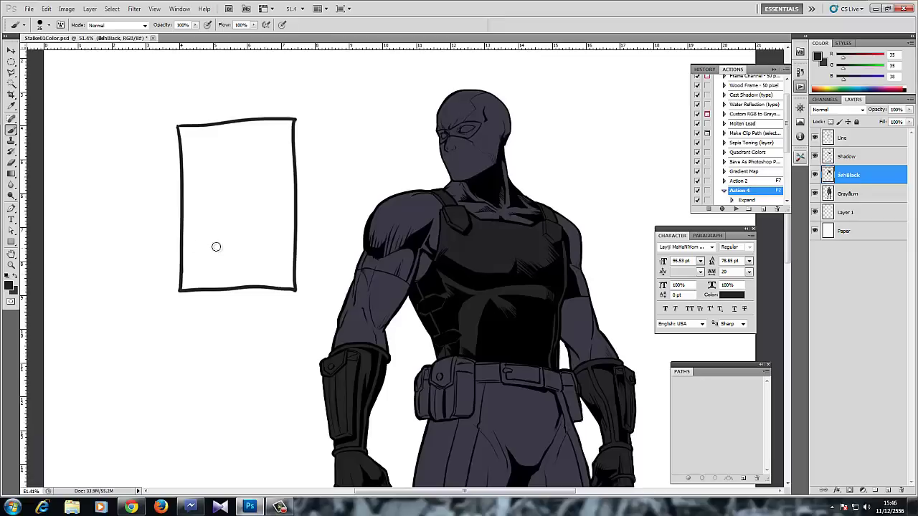
# - Select the inside of the sketched rectangle with the Magic Wand and add a new layer above the Black layer
pyautogui.press('w')
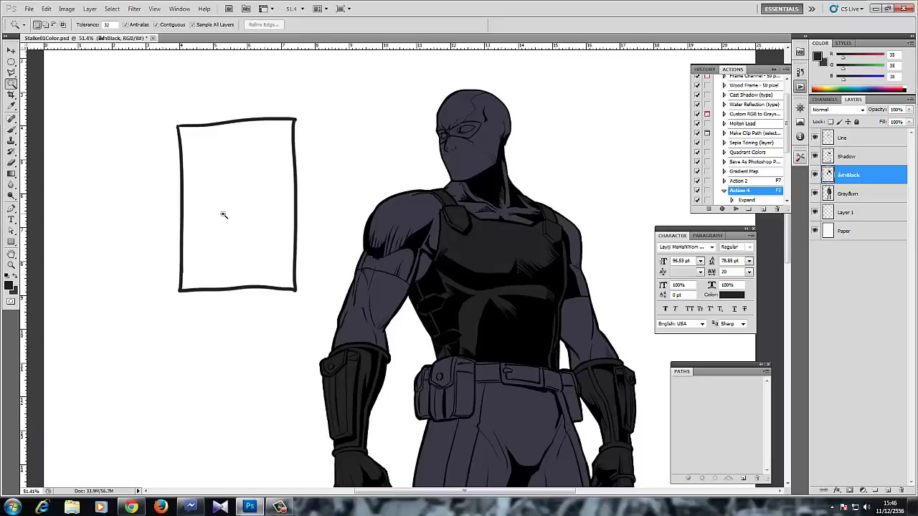
pyautogui.click(222, 257)
pyautogui.hotkey('ctrl', 'd')
pyautogui.click(224, 202)
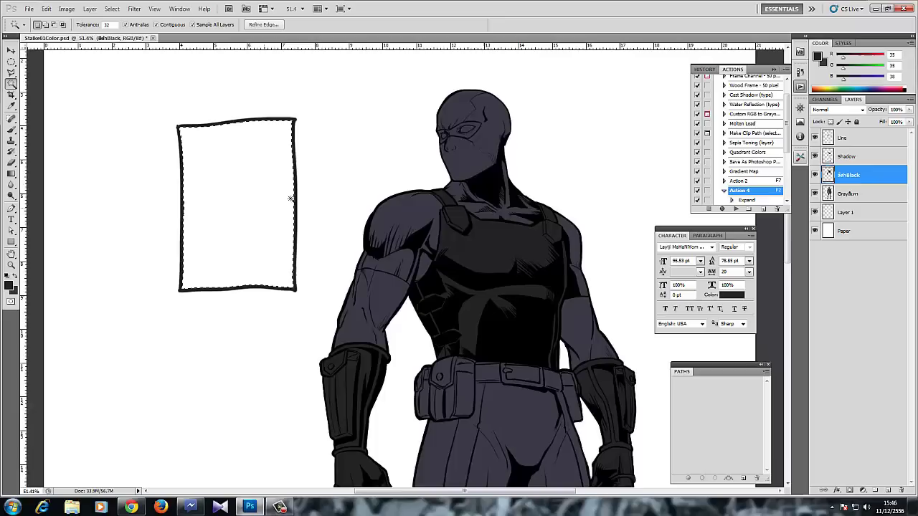
pyautogui.click(889, 493)
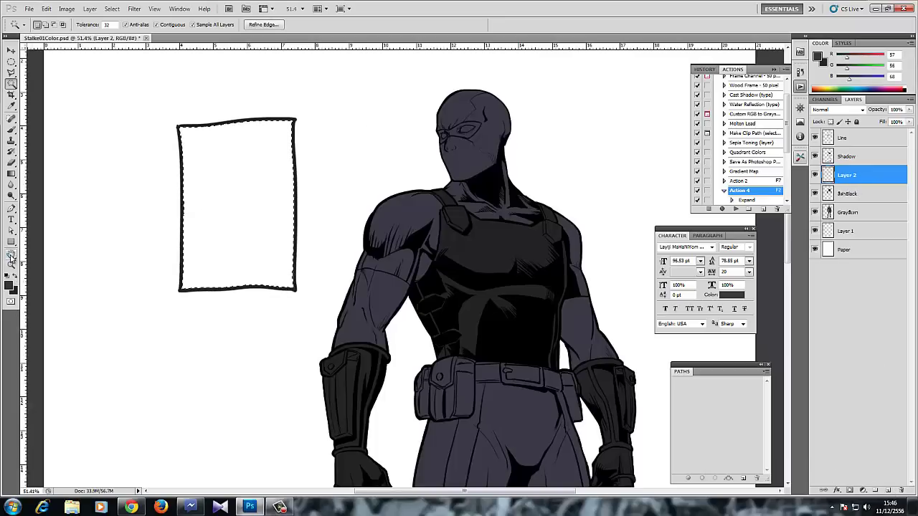
# - Set the foreground color to bluish purple (RGB 103, 99, 237), fill the rectangle selection with it and deselect
pyautogui.click(9, 286)
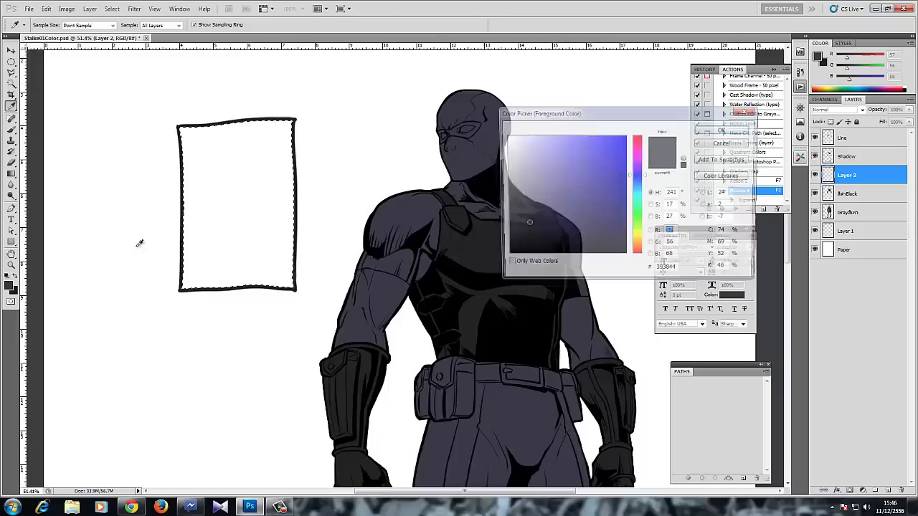
pyautogui.click(580, 165)
pyautogui.click(724, 129)
pyautogui.hotkey('alt', 'BackSpace')
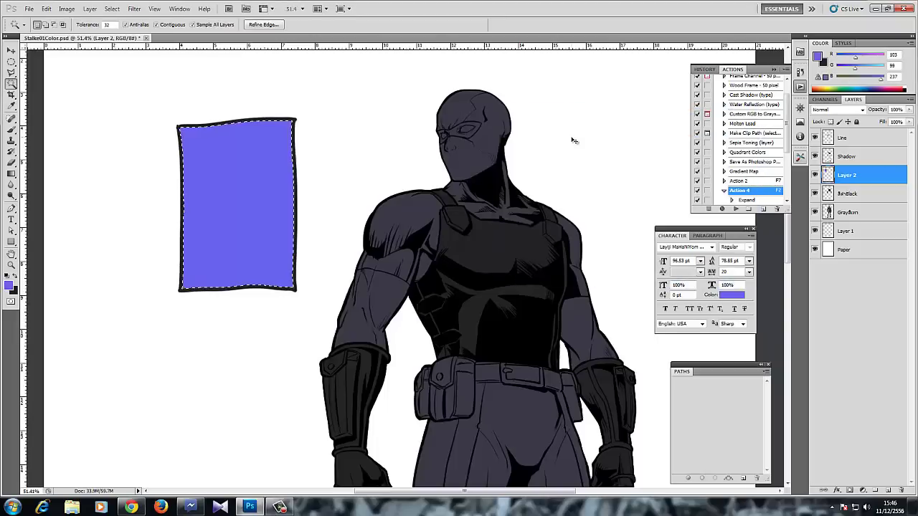
pyautogui.hotkey('ctrl', 'd')
# - Examine up close how the purple fill meets the inner edge of the rectangle's black outline
pyautogui.moveTo(282, 159); pyautogui.dragTo(367, 137)
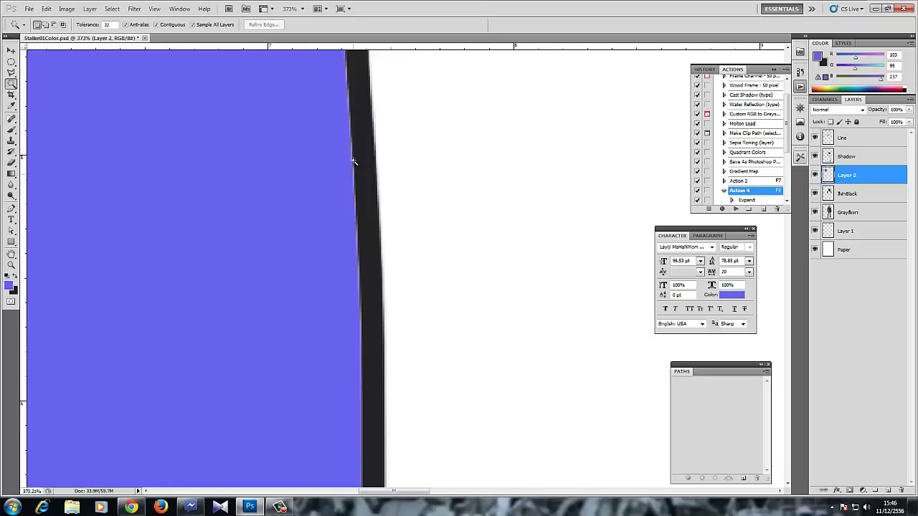
pyautogui.scroll(-5, 323, 230)
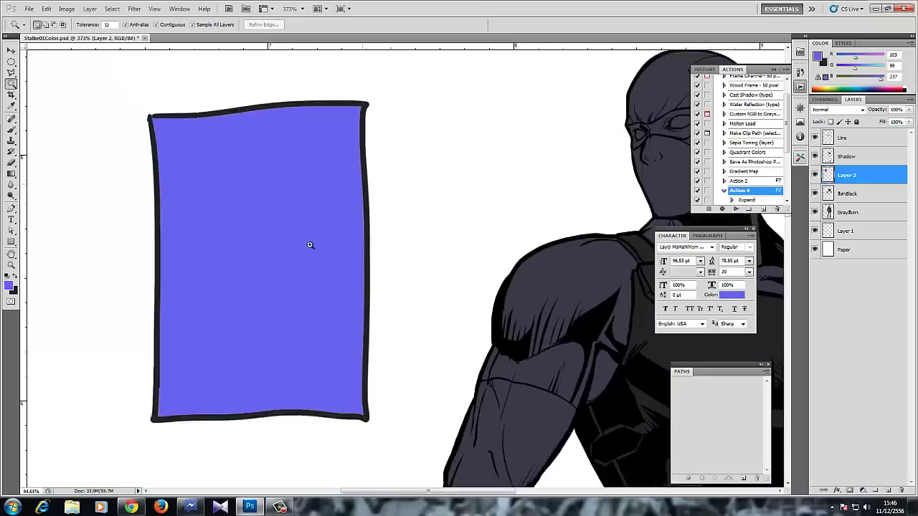
pyautogui.scroll(2, 322, 241)
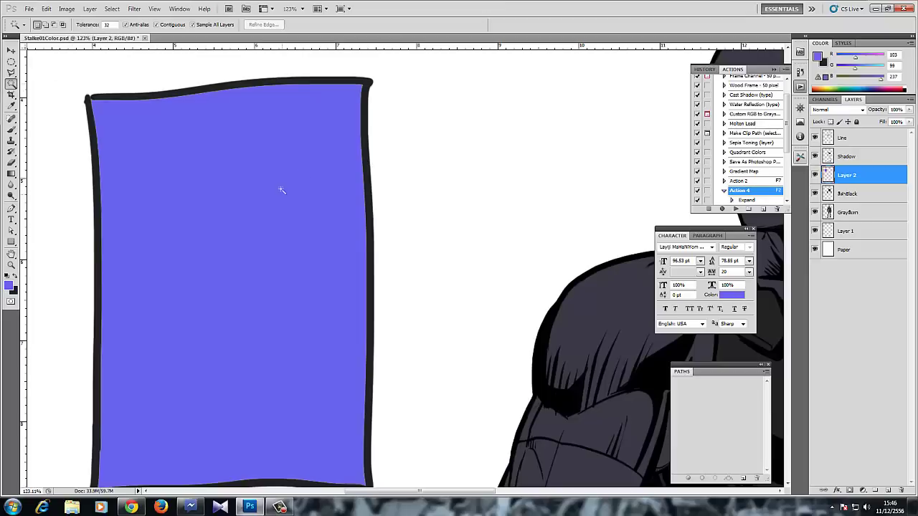
pyautogui.click(318, 208)
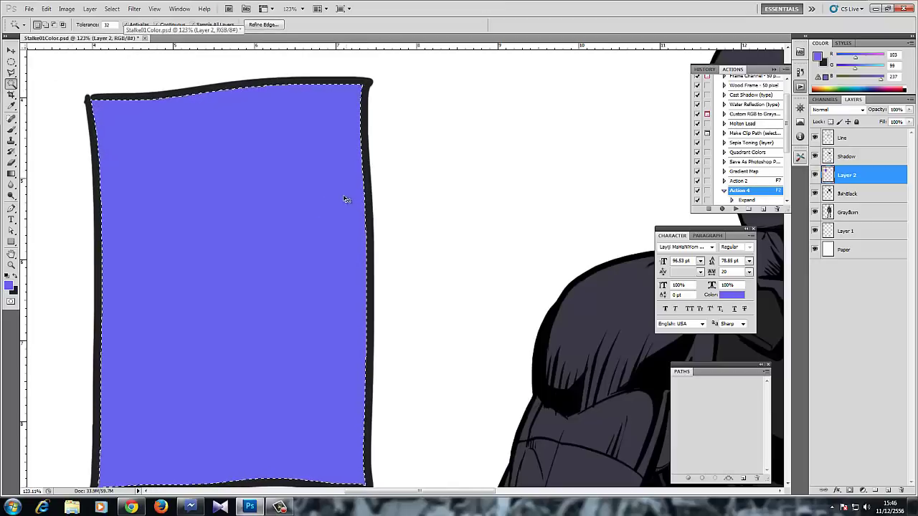
pyautogui.hotkey('ctrl', 'd')
pyautogui.scroll(6, 374, 179)
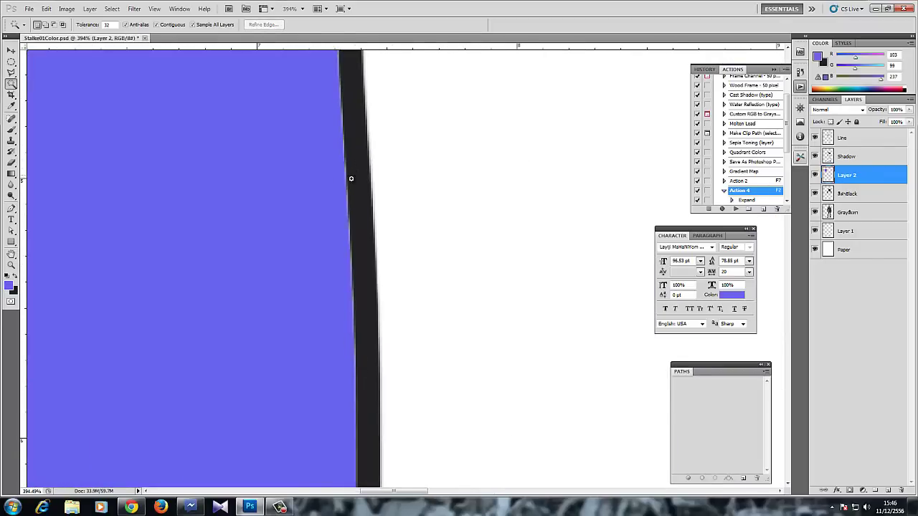
pyautogui.moveTo(351, 179); pyautogui.dragTo(423, 186)
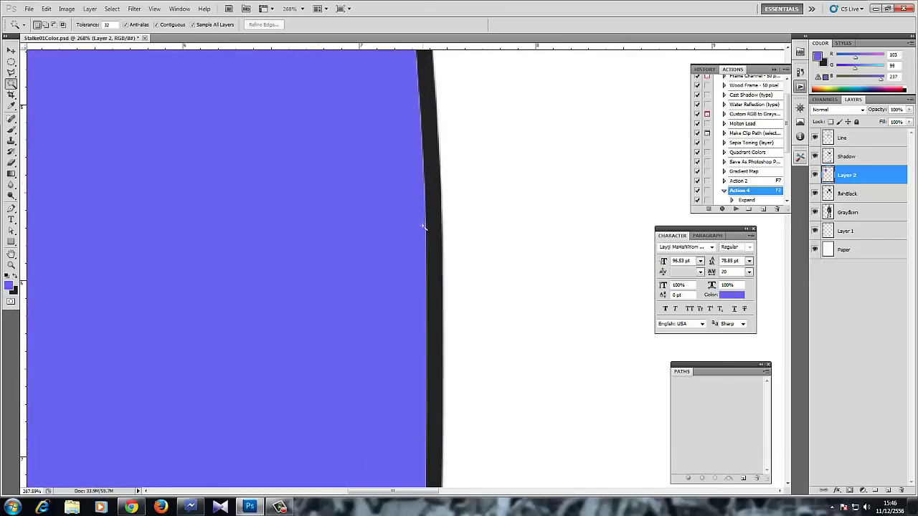
pyautogui.moveTo(369, 215); pyautogui.dragTo(329, 261)
pyautogui.click(341, 250)
pyautogui.hotkey('ctrl', 'd')
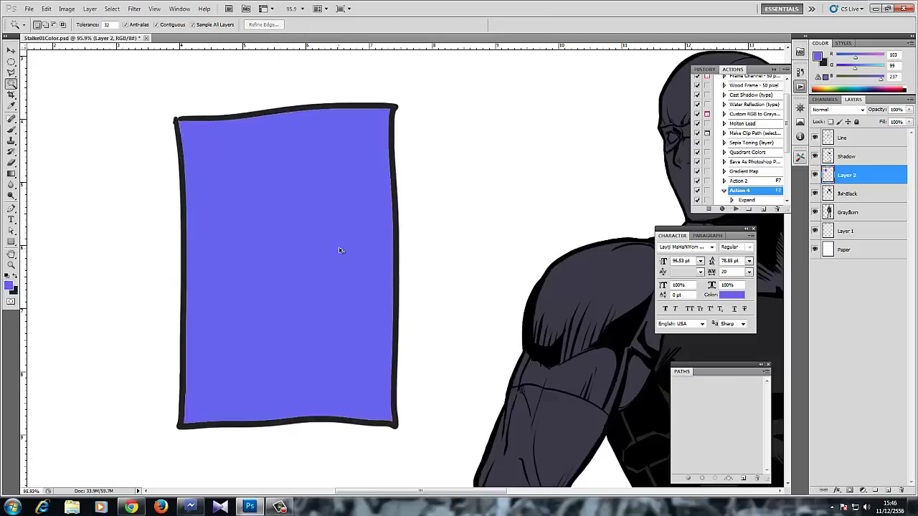
# - Select the purple fill inside the rectangle, delete it from Layer 2 and deselect
pyautogui.click(339, 250)
pyautogui.press('Delete')
pyautogui.hotkey('ctrl', 'd')
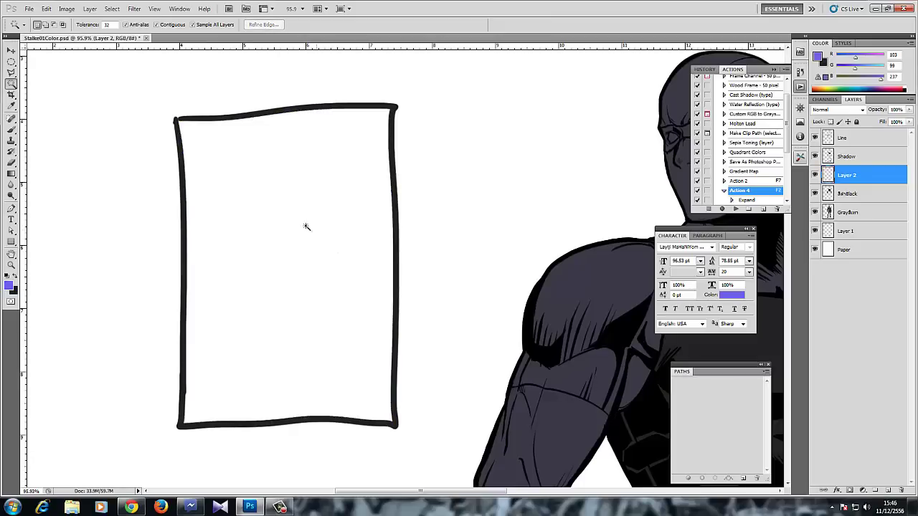
# - Reselect the empty interior of the rectangle with the Magic Wand and expand the selection outward into the black outline
pyautogui.click(308, 227)
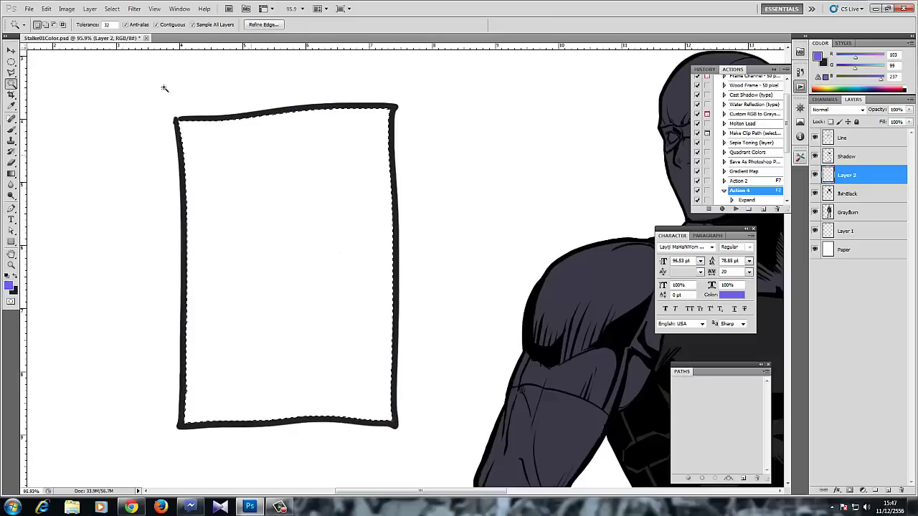
pyautogui.click(112, 8)
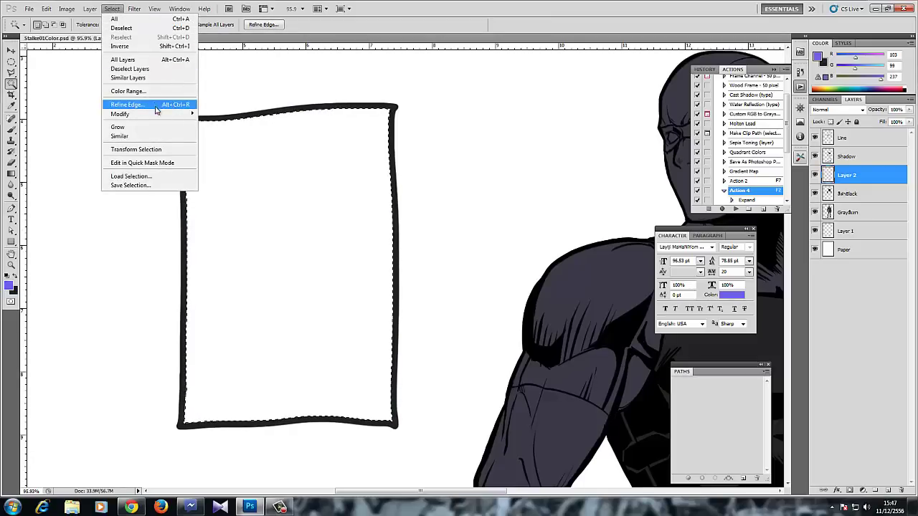
pyautogui.moveTo(156, 116)
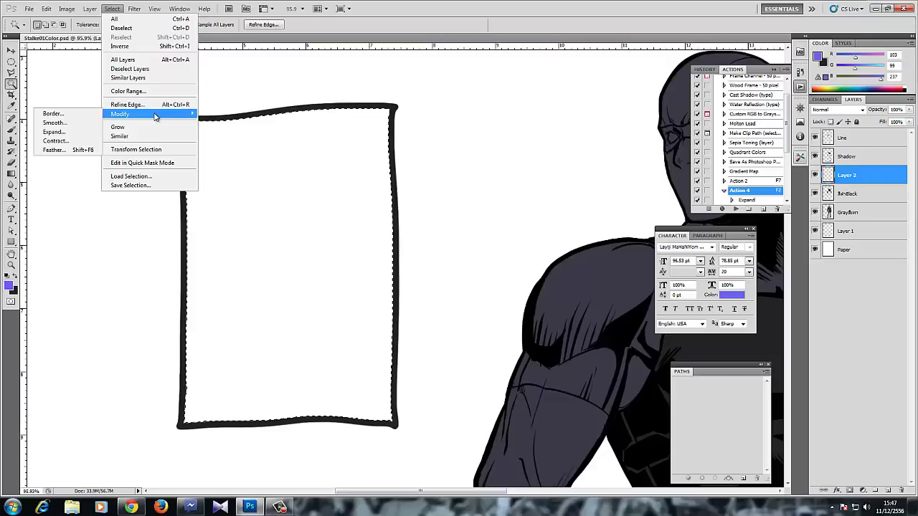
pyautogui.click(79, 136)
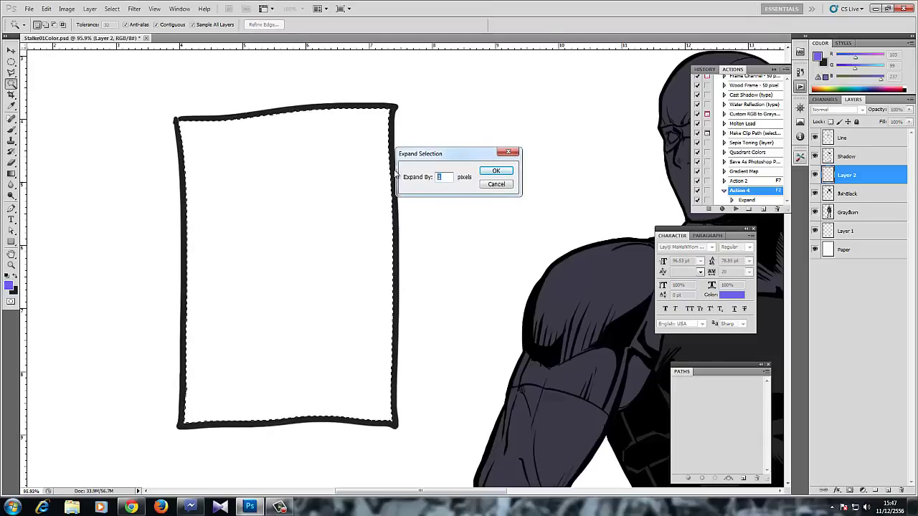
pyautogui.press('Return')
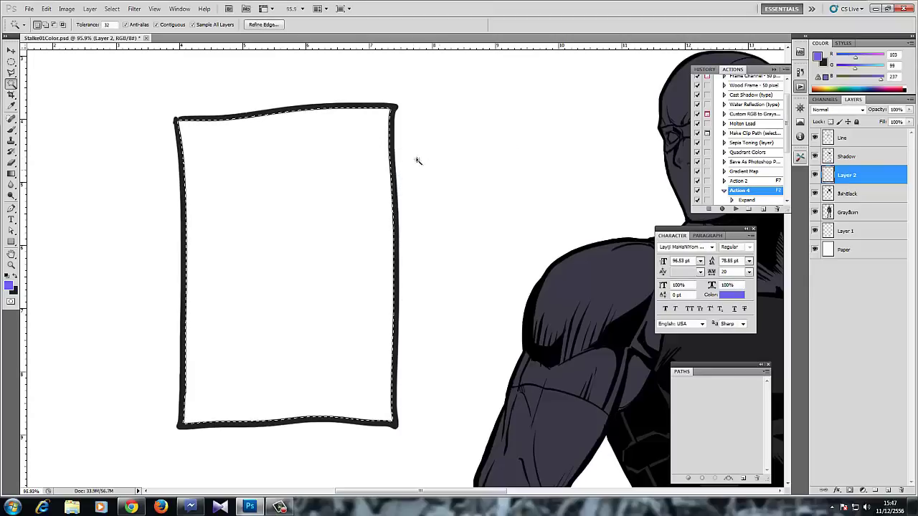
# - Fill the expanded rectangle selection with the purple foreground color on Layer 2 and deselect
pyautogui.moveTo(409, 157); pyautogui.dragTo(460, 121)
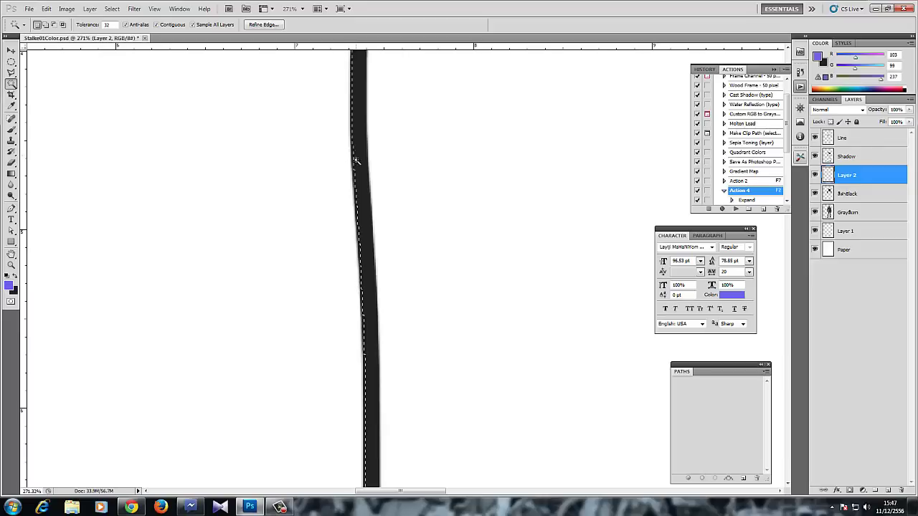
pyautogui.hotkey('alt', 'BackSpace')
pyautogui.hotkey('ctrl', 'd')
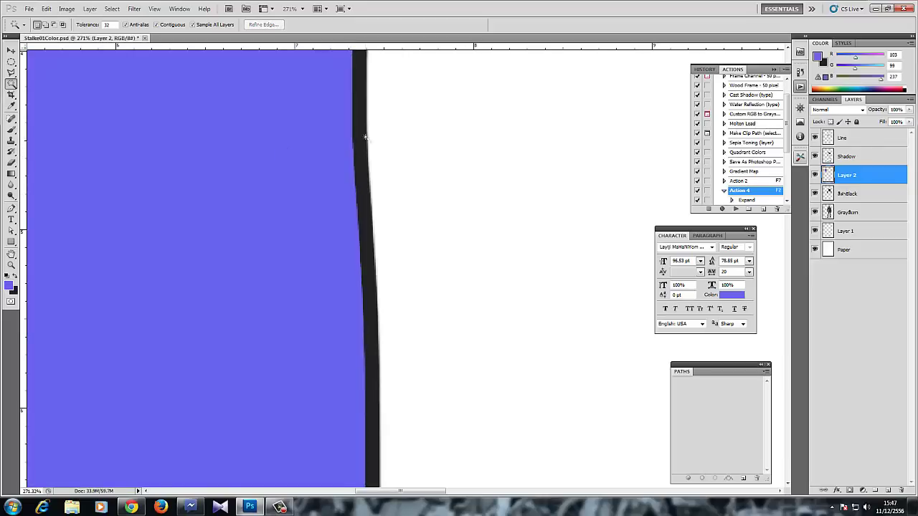
# - Lasso around the whole sketched rectangle and delete its purple fill from Layer 2
pyautogui.moveTo(386, 206); pyautogui.dragTo(302, 171)
pyautogui.click(11, 72)
pyautogui.moveTo(209, 92)
pyautogui.mouseDown()
pyautogui.moveTo(205, 358)
pyautogui.moveTo(272, 366)
pyautogui.moveTo(424, 352)
pyautogui.moveTo(411, 160)
pyautogui.moveTo(379, 89)
pyautogui.mouseUp()
pyautogui.press('Delete')
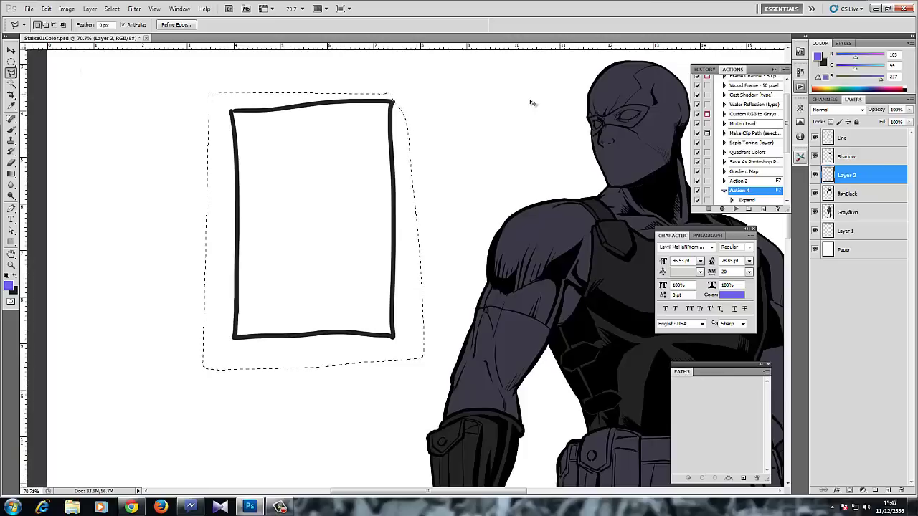
# - Find the layer holding the rectangle's outline, then lasso around the outline on the Black layer, delete it and deselect
pyautogui.click(814, 175)
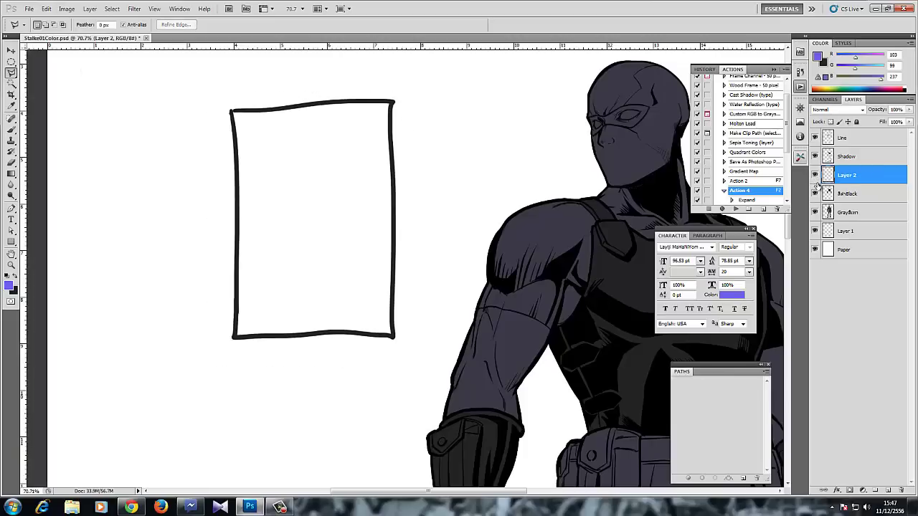
pyautogui.click(814, 175)
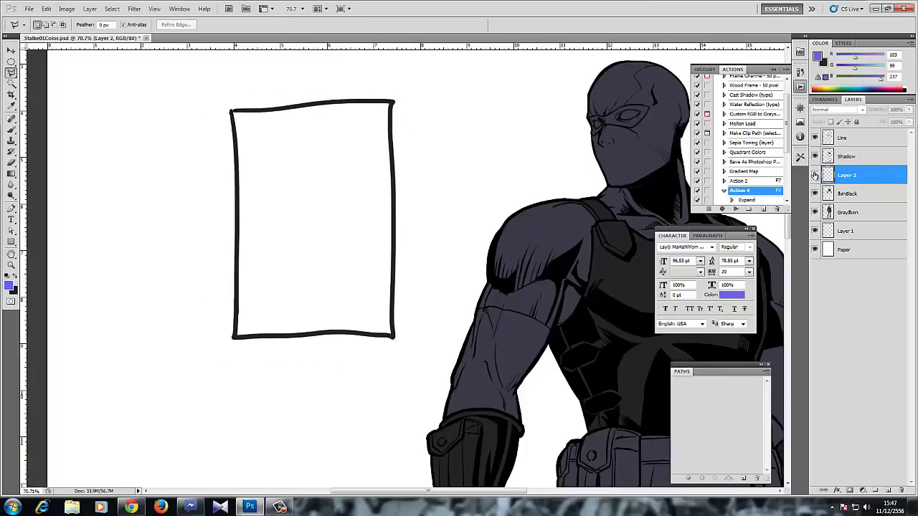
pyautogui.click(814, 157)
pyautogui.click(814, 158)
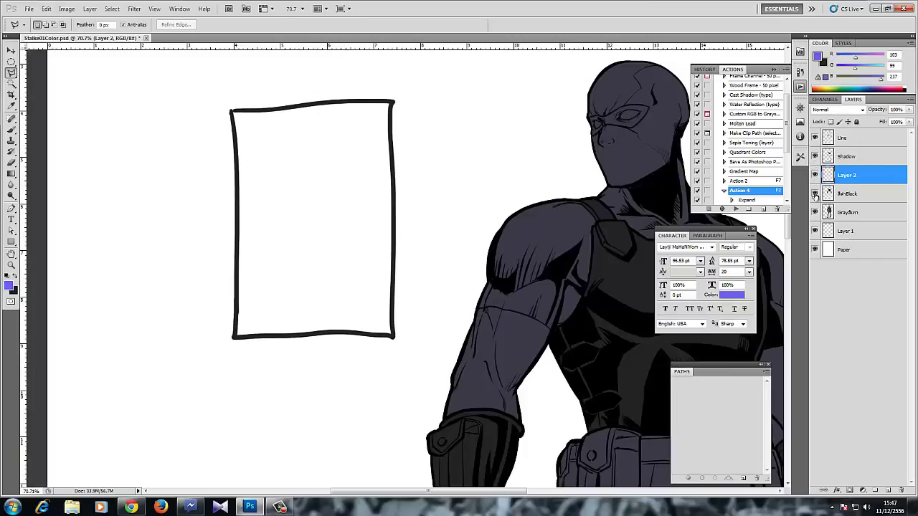
pyautogui.click(814, 194)
pyautogui.click(814, 195)
pyautogui.click(840, 195)
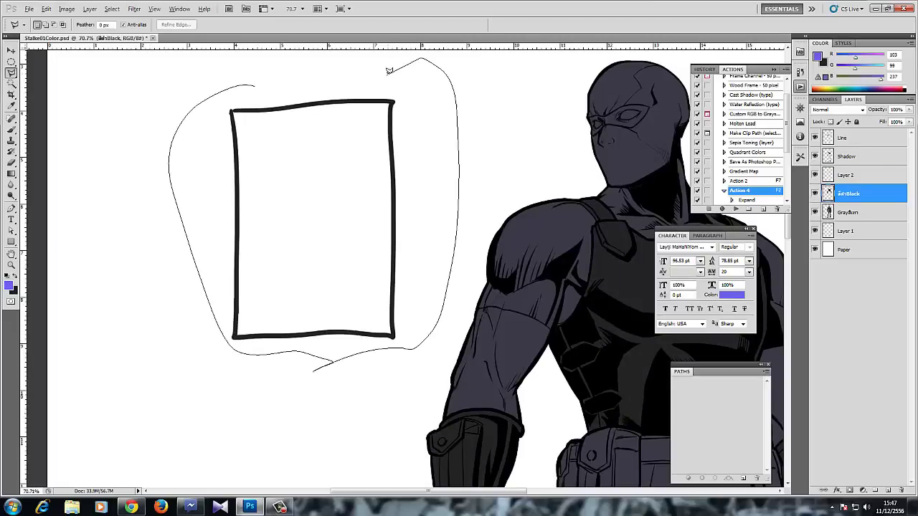
pyautogui.moveTo(388, 69); pyautogui.dragTo(392, 70)
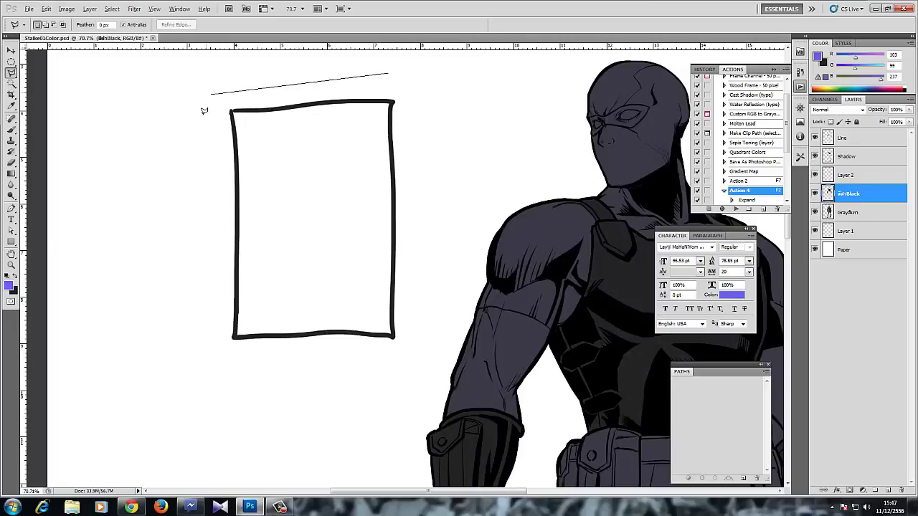
pyautogui.moveTo(212, 372)
pyautogui.mouseDown()
pyautogui.moveTo(417, 362)
pyautogui.moveTo(412, 310)
pyautogui.moveTo(454, 79)
pyautogui.mouseUp()
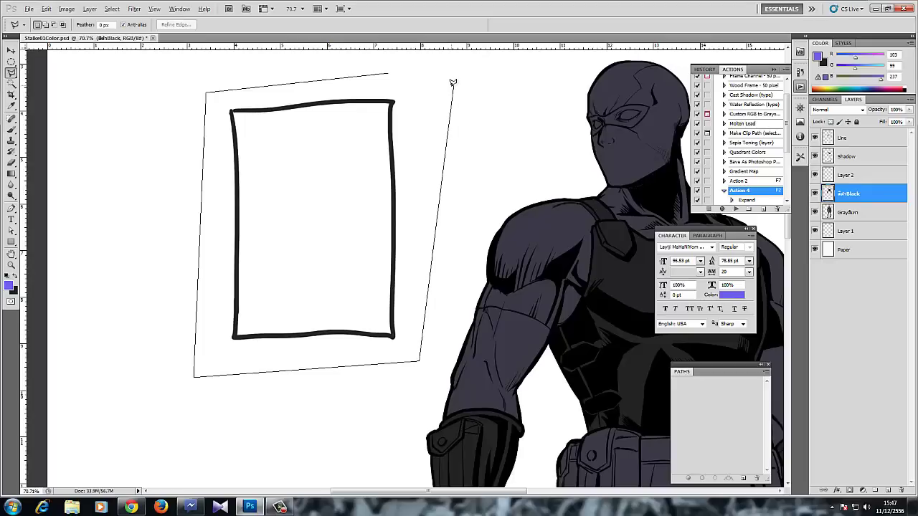
pyautogui.press('Delete')
pyautogui.hotkey('ctrl', 'd')
# - Select one boot's shaft with the Magic Wand on the Black layer and add the narrow strip along the other boot's edge
pyautogui.moveTo(464, 217); pyautogui.dragTo(243, 168)
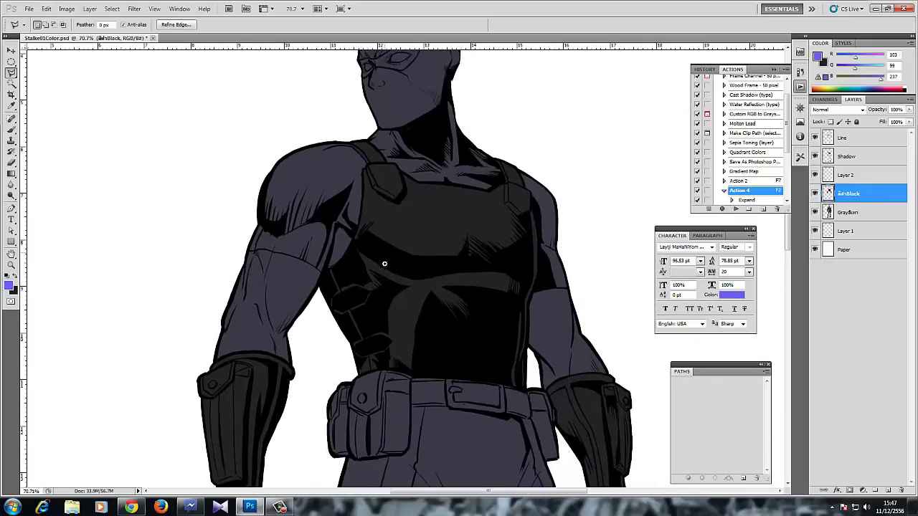
pyautogui.moveTo(382, 262); pyautogui.dragTo(241, 159)
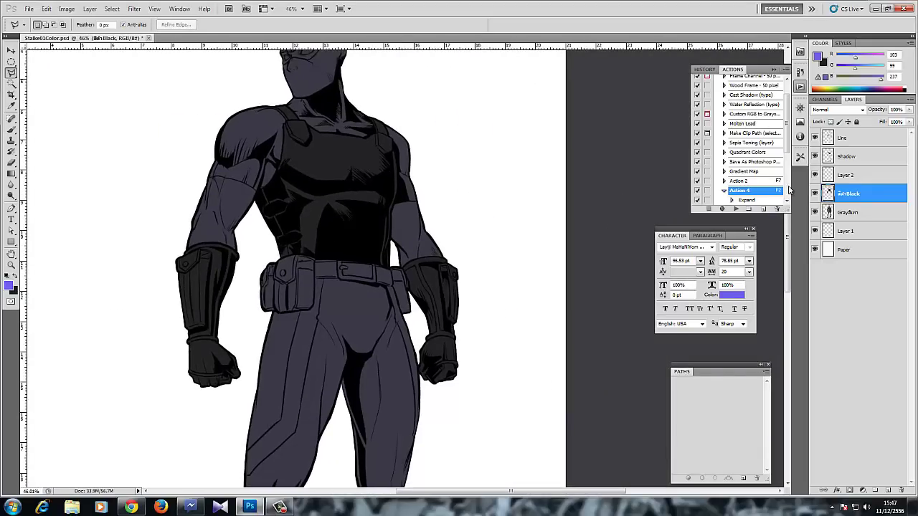
pyautogui.scroll(-5, 430, 324)
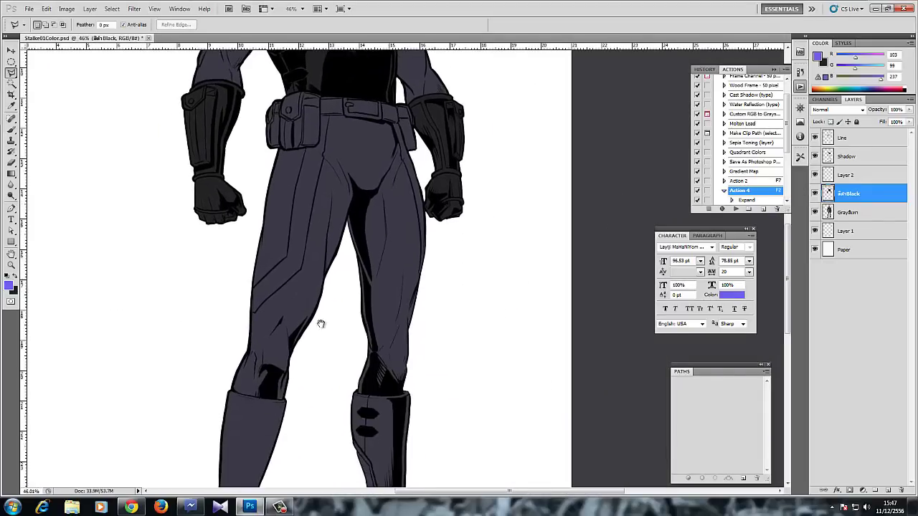
pyautogui.moveTo(327, 263); pyautogui.dragTo(340, 197)
pyautogui.scroll(-2, 282, 282)
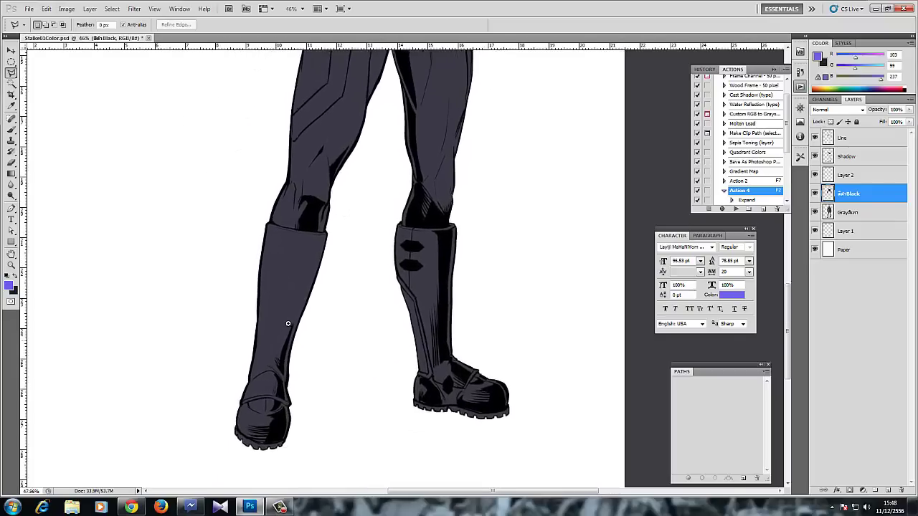
pyautogui.scroll(2, 283, 287)
pyautogui.press('w')
pyautogui.click(287, 306)
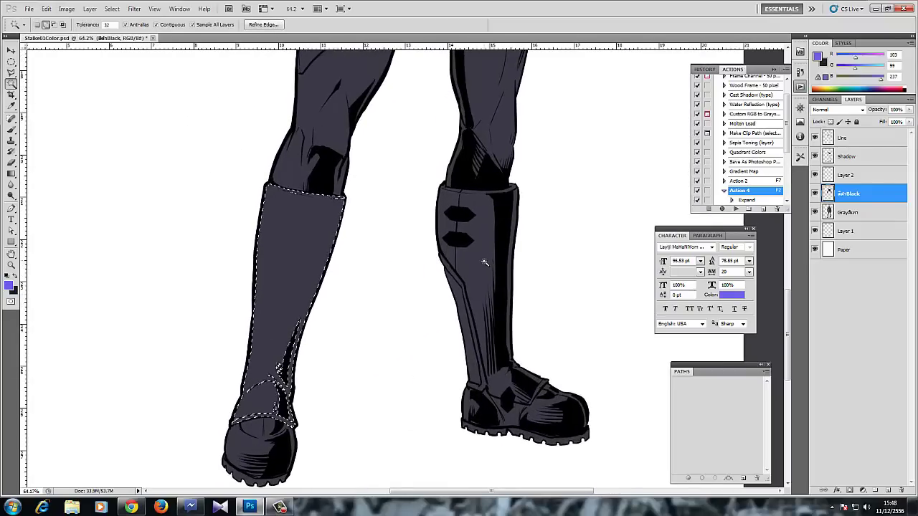
pyautogui.keyDown('shift'); pyautogui.click(482, 270); pyautogui.keyUp('shift')
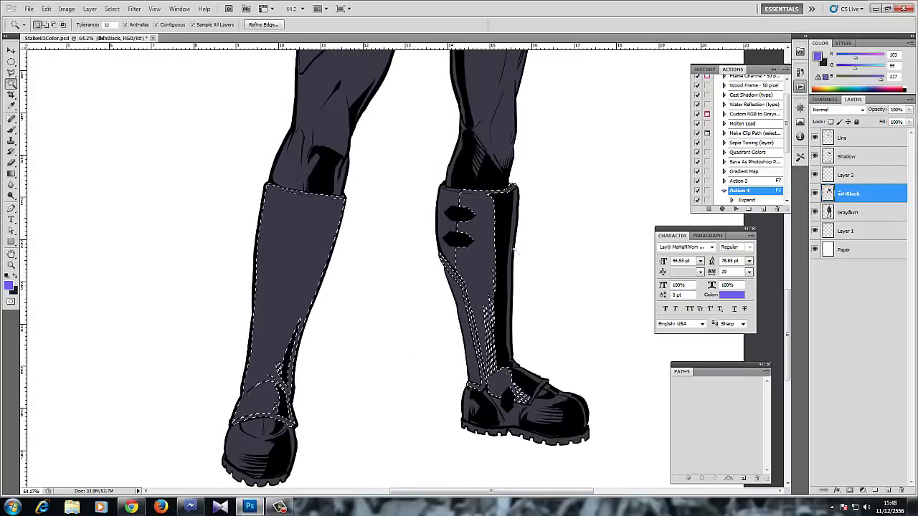
pyautogui.hotkey('ctrl', 'z')
pyautogui.keyDown('shift'); pyautogui.click(511, 239); pyautogui.keyUp('shift')
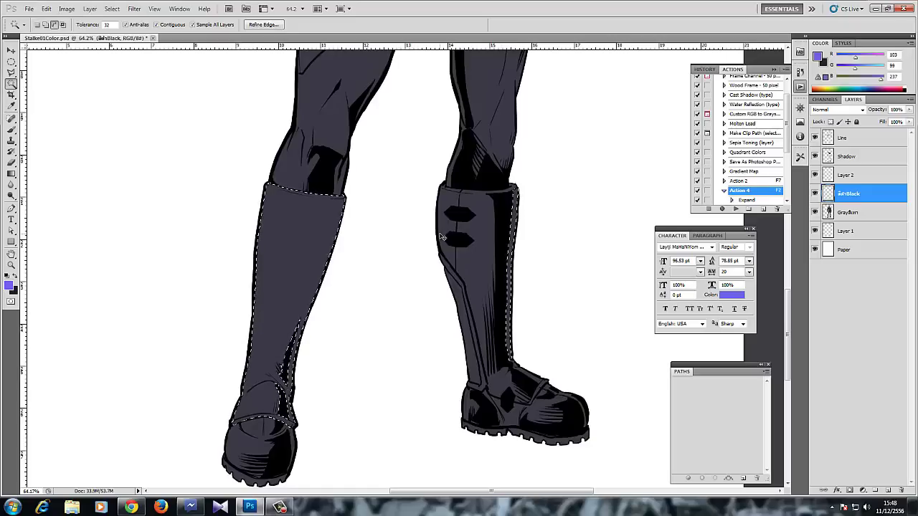
# - Try to fill the boot selection with the purple foreground color, undo the fill and deselection, and switch to a brush tool
pyautogui.hotkey('alt', 'BackSpace')
pyautogui.hotkey('ctrl', 'd')
pyautogui.hotkey('ctrl', 'alt', 'z')
pyautogui.press('b')
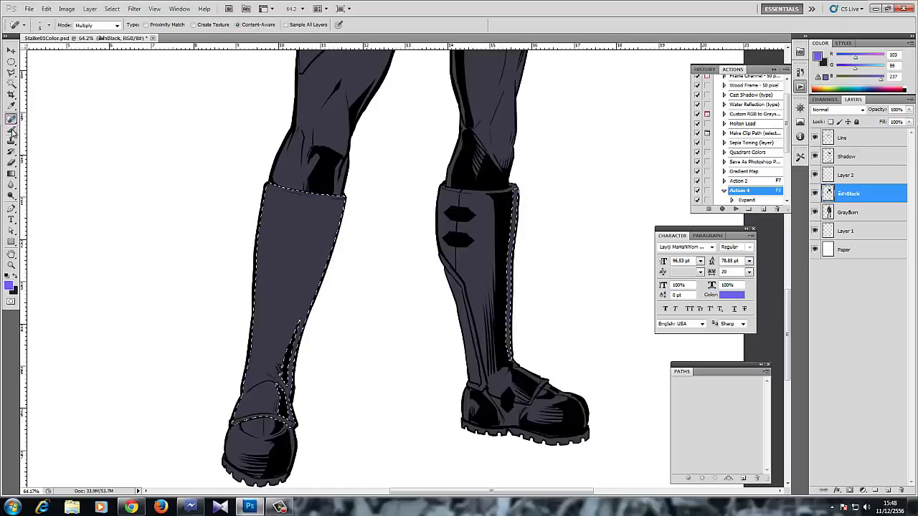
# - Sample the glove's near-black color, fill the selected boot shaft with it on the Black layer, and deselect
pyautogui.moveTo(293, 203); pyautogui.dragTo(292, 256)
pyautogui.hotkey('ctrl', 'r')
pyautogui.scroll(2, 286, 243)
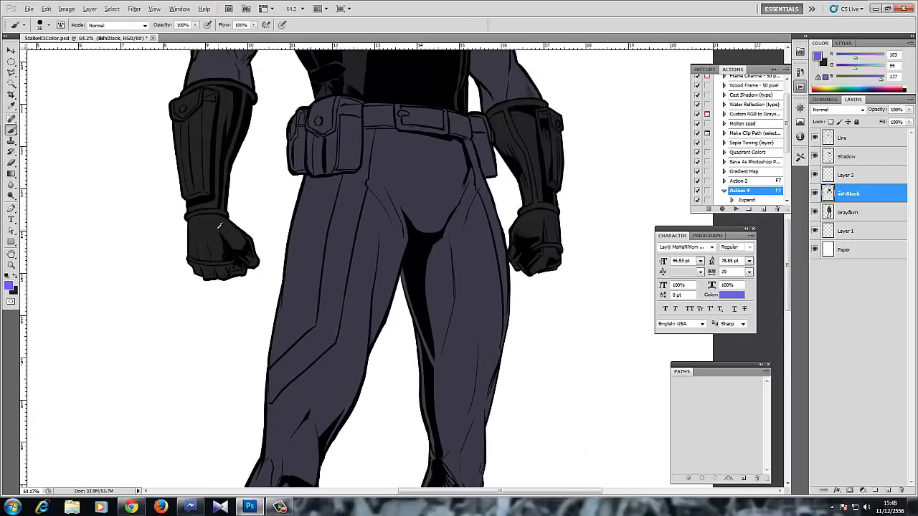
pyautogui.keyDown('alt'); pyautogui.click(205, 226); pyautogui.keyUp('alt')
pyautogui.scroll(-10, 237, 100)
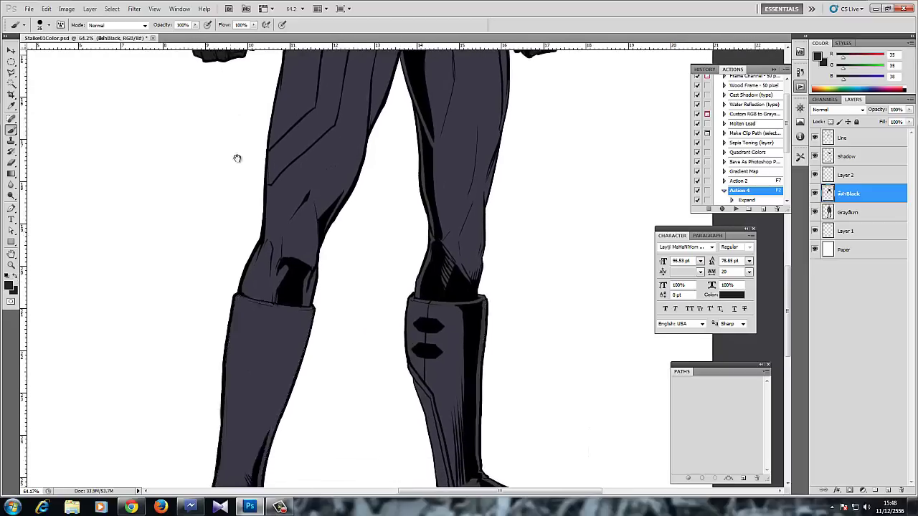
pyautogui.moveTo(237, 159); pyautogui.dragTo(232, 123)
pyautogui.hotkey('alt', 'Delete')
pyautogui.hotkey('ctrl', 'd')
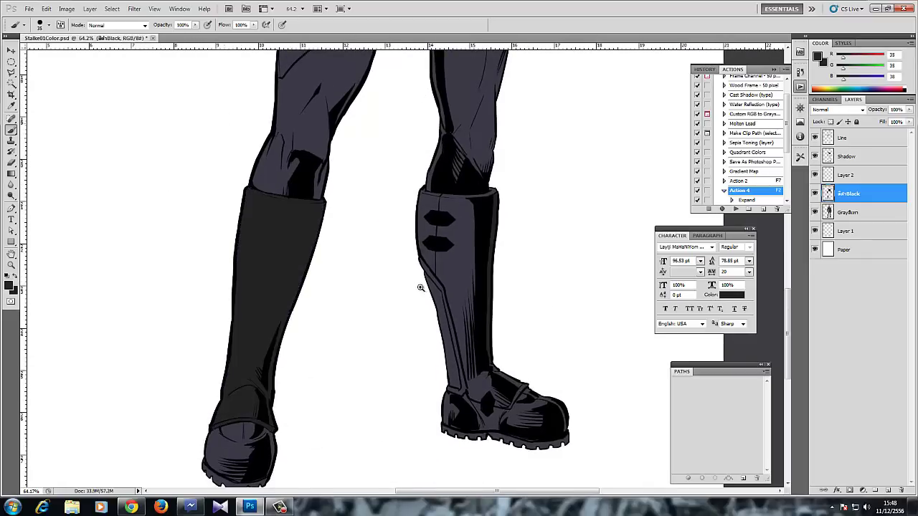
# - Hide the Gray layer, select the other boot's shaft and ankle flap with the Magic Wand, and fill the expanded selection near-black
pyautogui.moveTo(411, 297); pyautogui.dragTo(459, 199)
pyautogui.moveTo(459, 200); pyautogui.dragTo(300, 246)
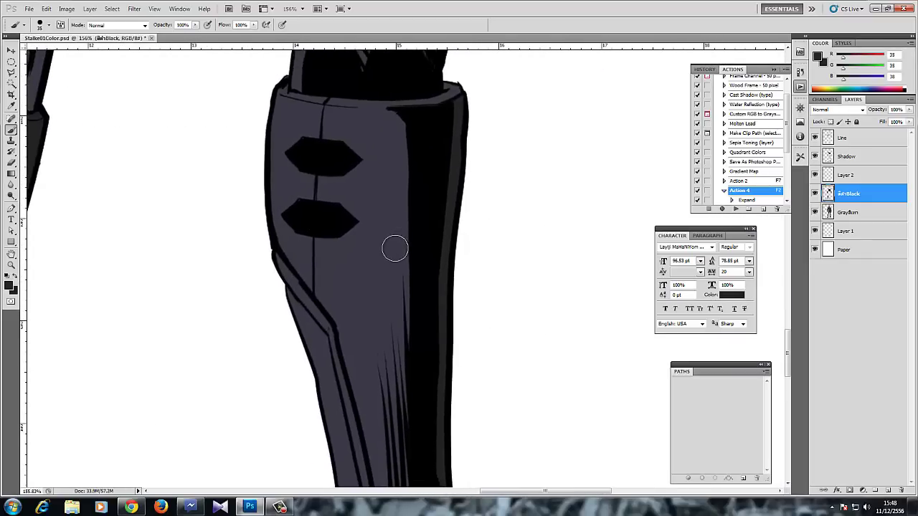
pyautogui.press('w')
pyautogui.click(814, 212)
pyautogui.moveTo(410, 229); pyautogui.dragTo(396, 125)
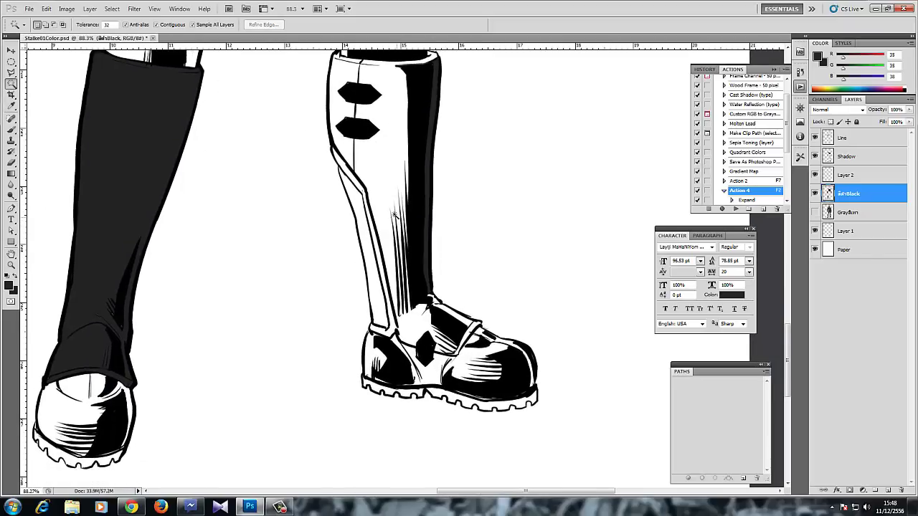
pyautogui.click(814, 212)
pyautogui.click(814, 212)
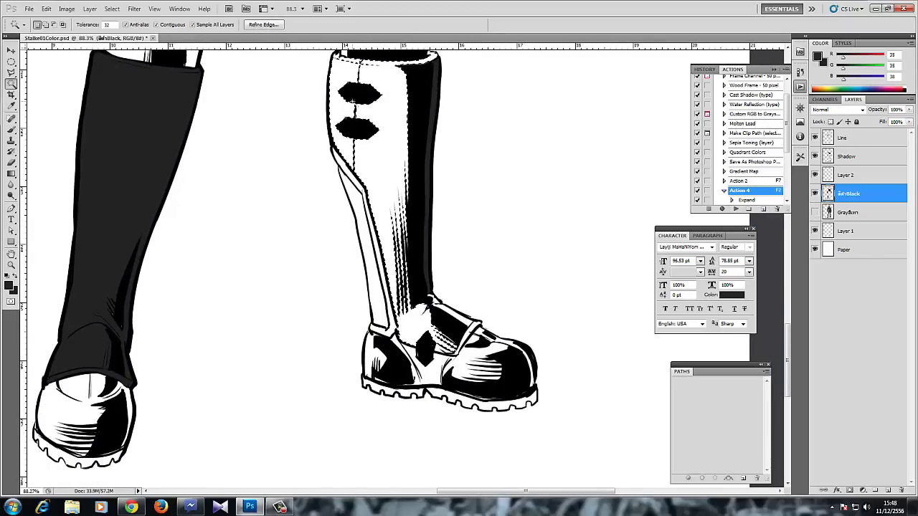
pyautogui.press('F2')
pyautogui.press('b')
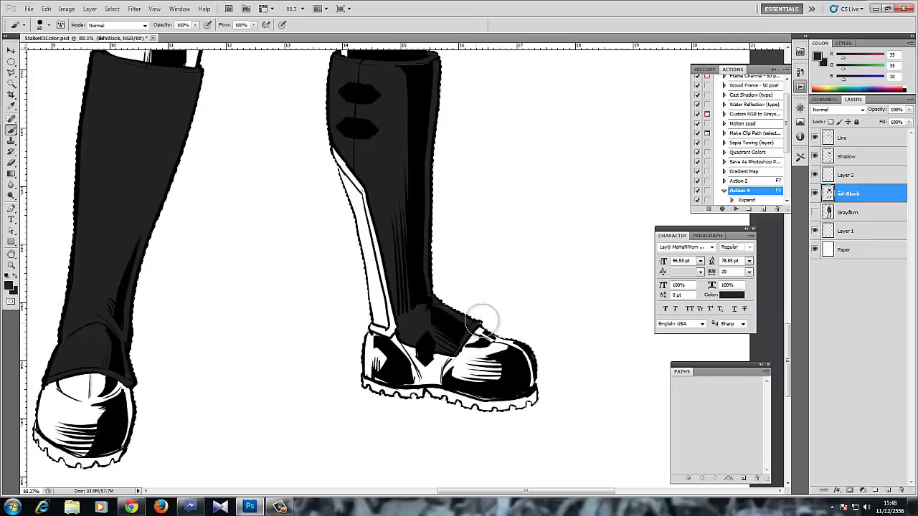
# - Examine the near-black boots, gloves and vest across the figure for areas left unfilled
pyautogui.moveTo(315, 274); pyautogui.dragTo(353, 389)
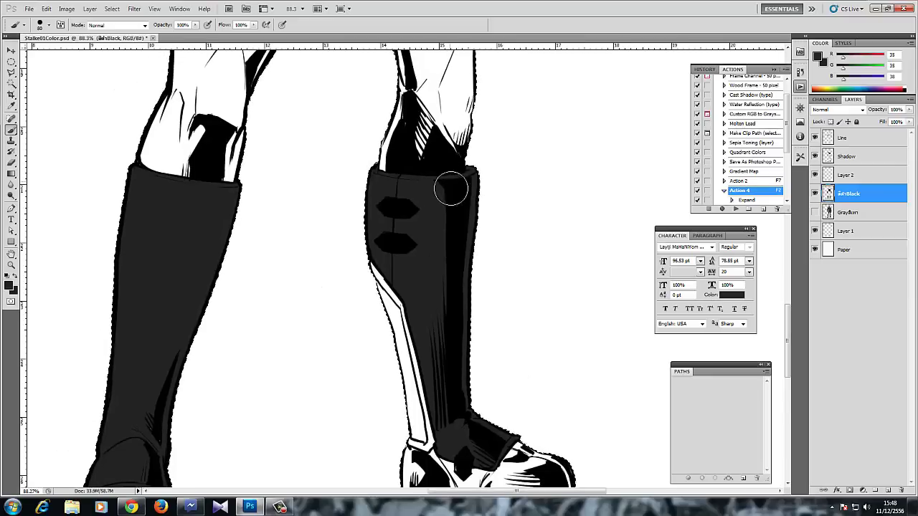
pyautogui.moveTo(263, 223); pyautogui.dragTo(316, 112)
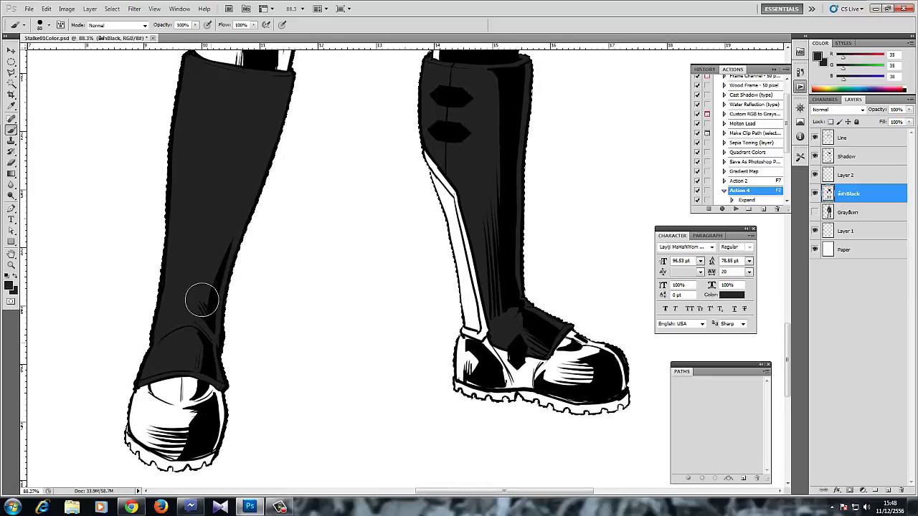
pyautogui.scroll(-2, 246, 260)
pyautogui.moveTo(240, 278); pyautogui.dragTo(215, 432)
pyautogui.scroll(-4, 253, 236)
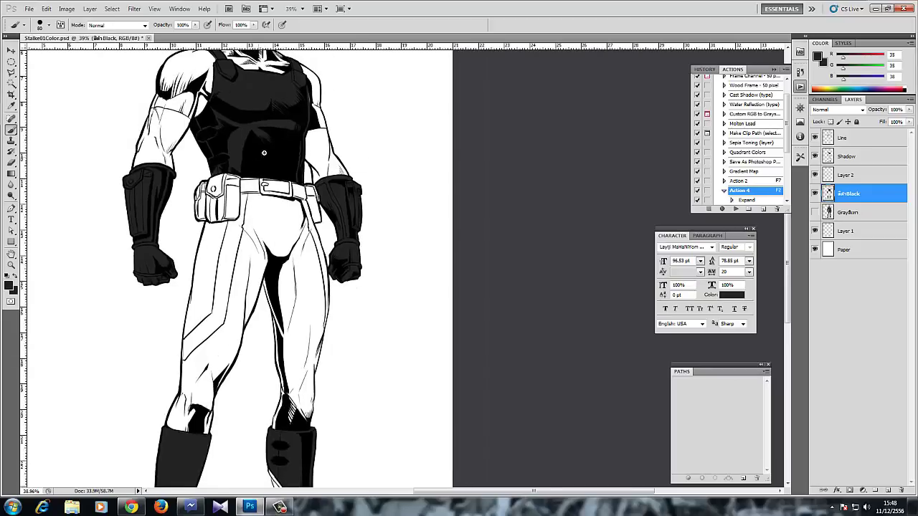
pyautogui.scroll(5, 264, 153)
pyautogui.scroll(-5, 281, 217)
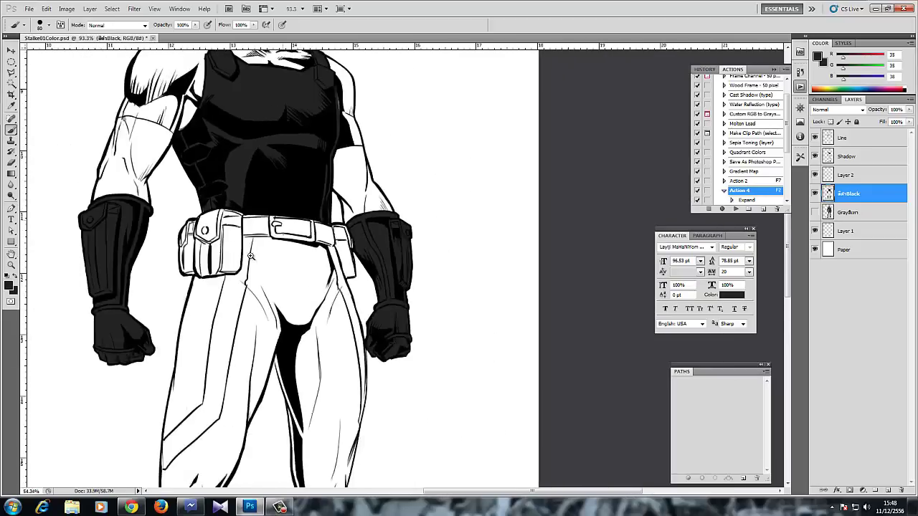
pyautogui.moveTo(251, 168); pyautogui.dragTo(258, 297)
pyautogui.moveTo(267, 247); pyautogui.dragTo(338, 79)
pyautogui.moveTo(314, 233); pyautogui.dragTo(266, 111)
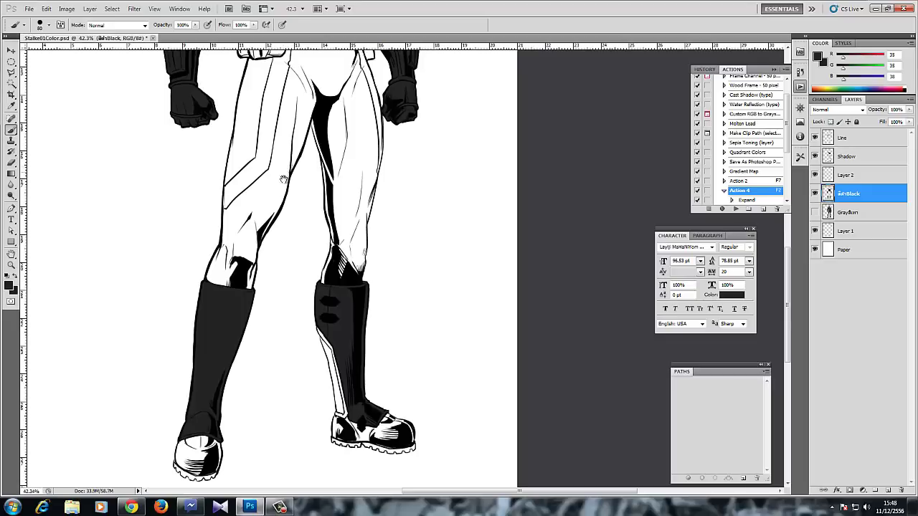
pyautogui.moveTo(300, 231); pyautogui.dragTo(281, 265)
pyautogui.moveTo(320, 149); pyautogui.dragTo(287, 256)
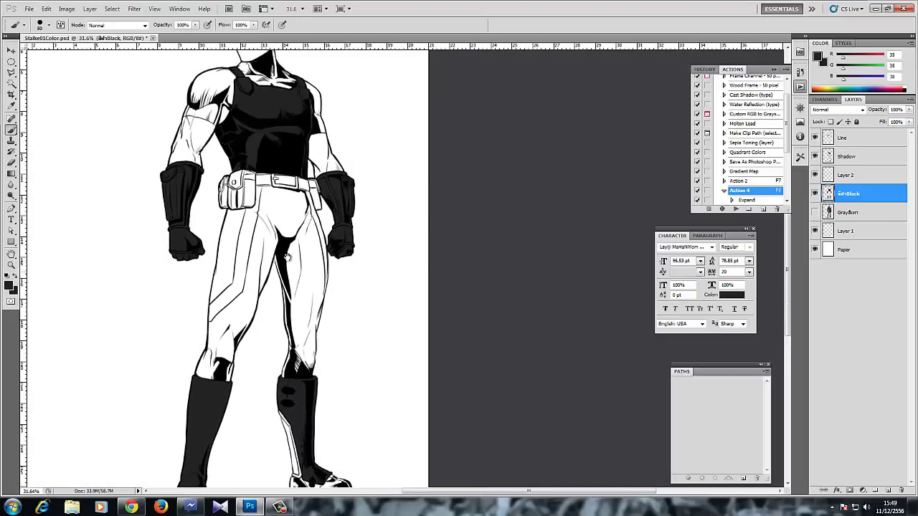
# - Toggle the Gray layer's visibility to compare the figure with and without it, leaving the layer shown
pyautogui.click(814, 212)
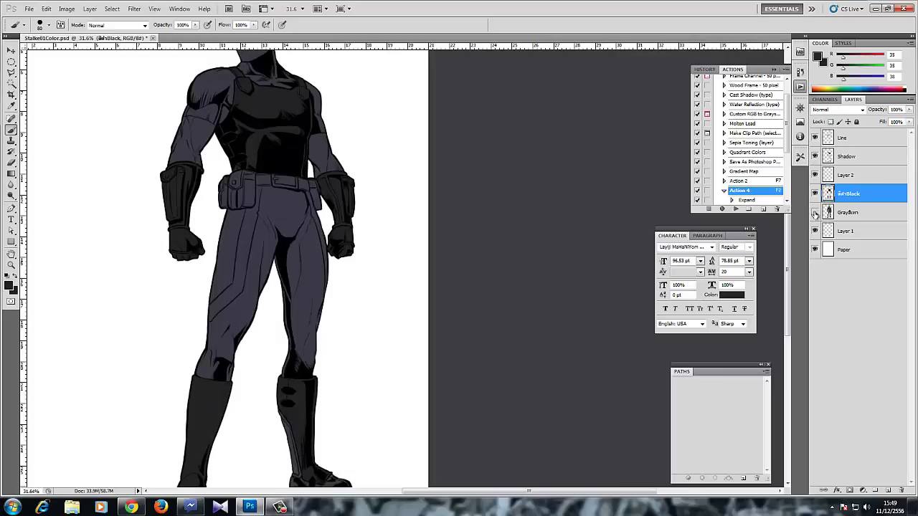
pyautogui.click(814, 212)
pyautogui.click(815, 212)
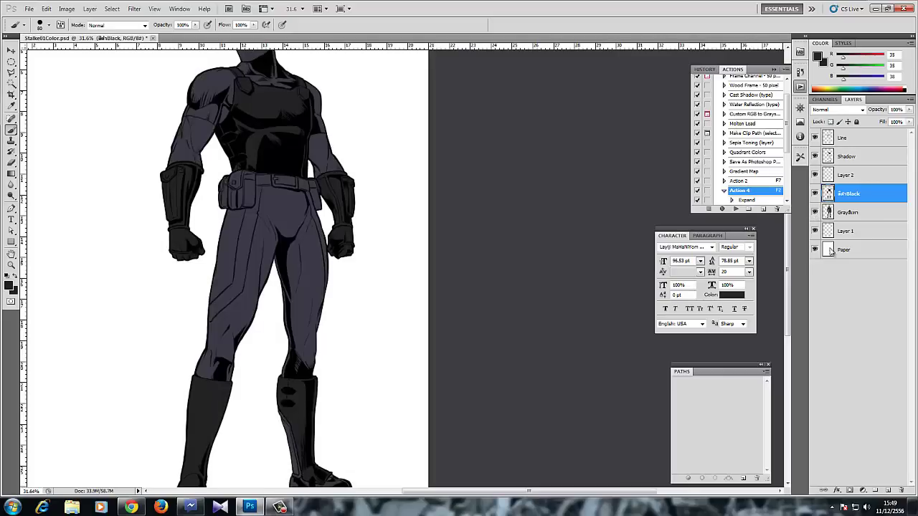
# - Create a new layer above the Black layer and name it RED
pyautogui.click(888, 491)
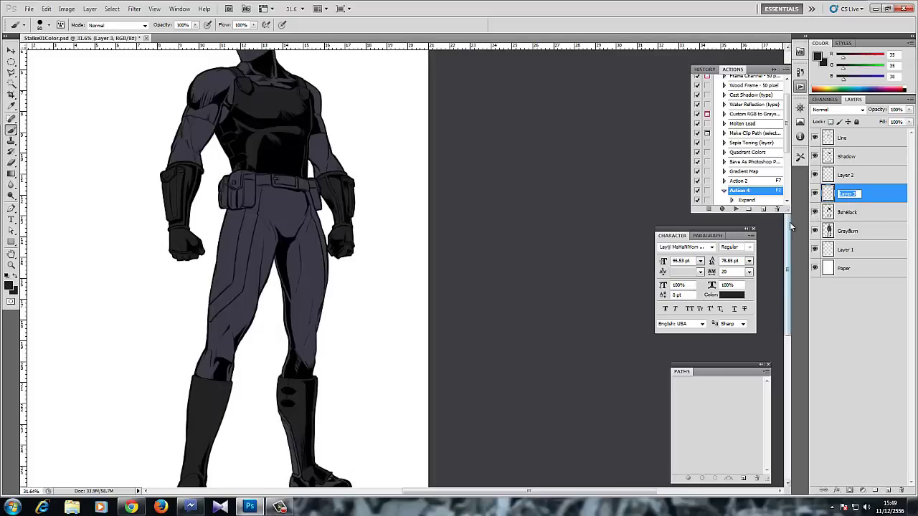
pyautogui.write('RED')
pyautogui.press('Return')
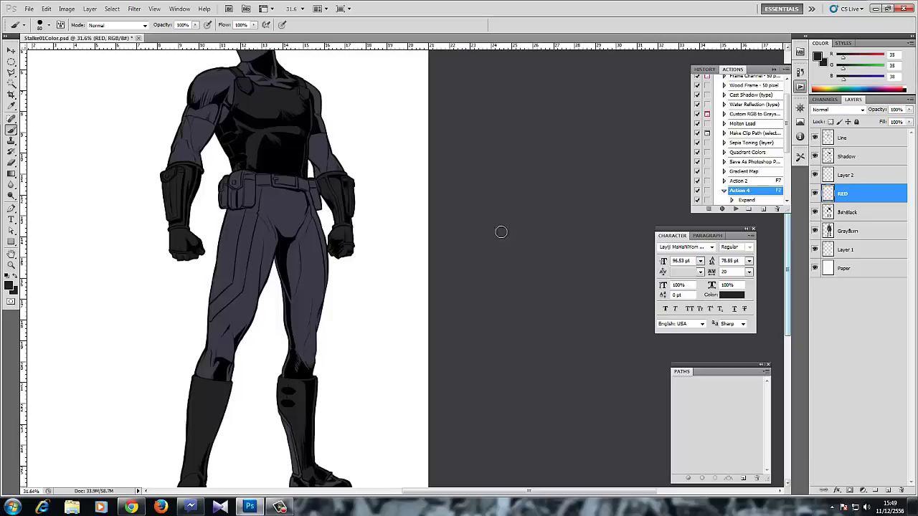
# - Load the Black layer's contents as a selection and set the foreground color to dark red, RGB 89, 23, 23
pyautogui.moveTo(160, 200); pyautogui.dragTo(205, 159)
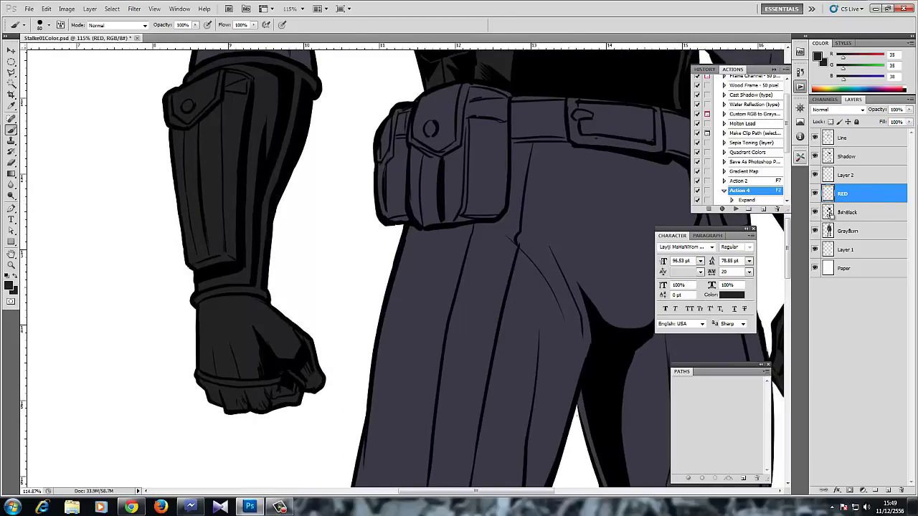
pyautogui.keyDown('ctrl'); pyautogui.click(828, 212); pyautogui.keyUp('ctrl')
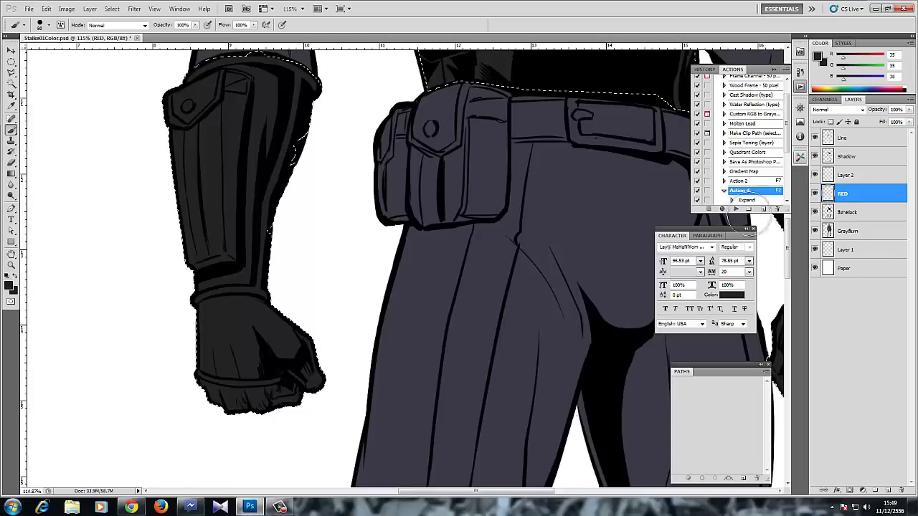
pyautogui.click(9, 287)
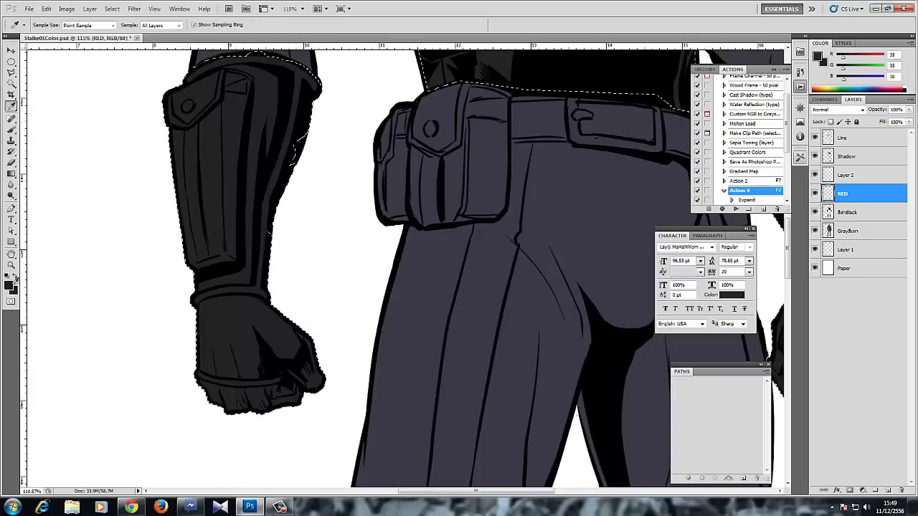
pyautogui.click(637, 256)
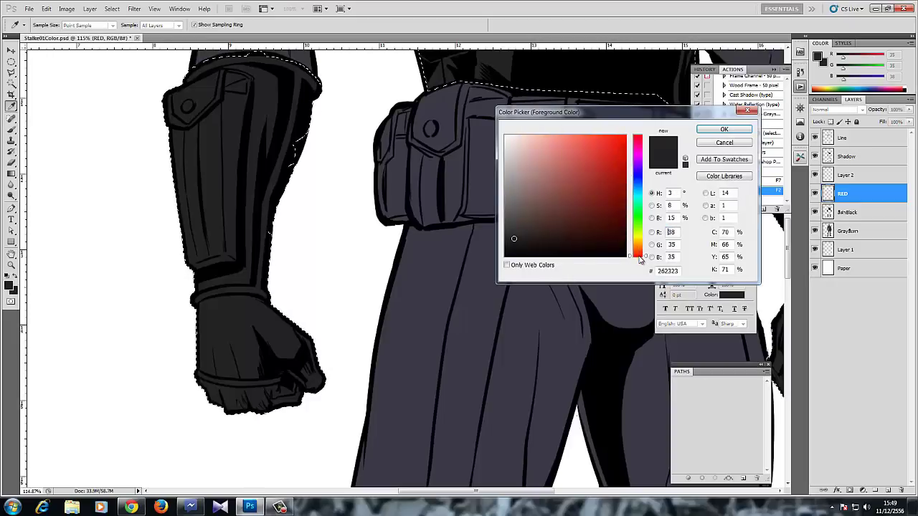
pyautogui.click(582, 211)
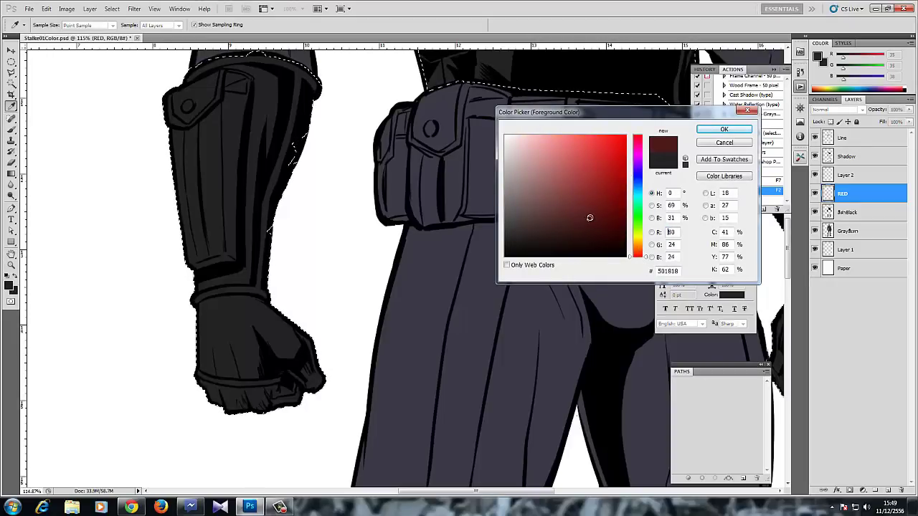
pyautogui.press('Return')
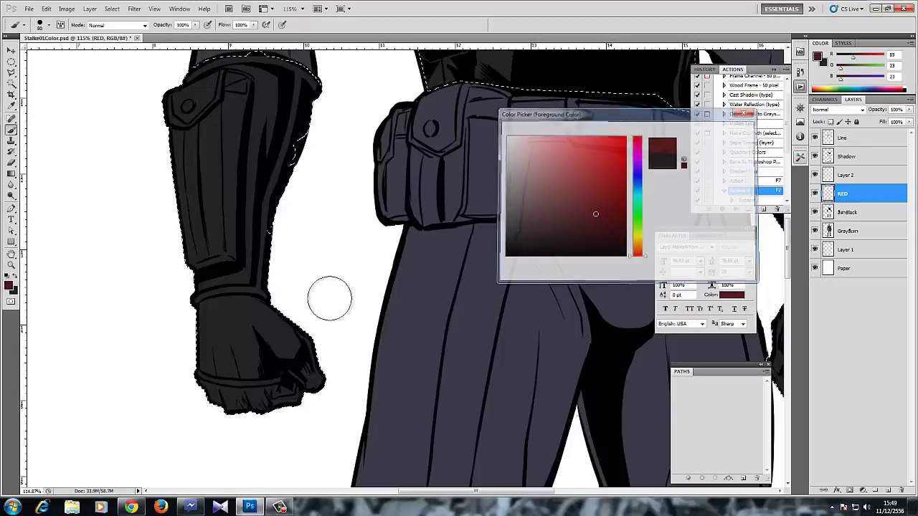
# - Select the first glove's knuckle, wrist and cuff bands and forearm stripe with the Magic Wand, fill the expanded selection dark red, and deselect
pyautogui.scroll(4, 256, 366)
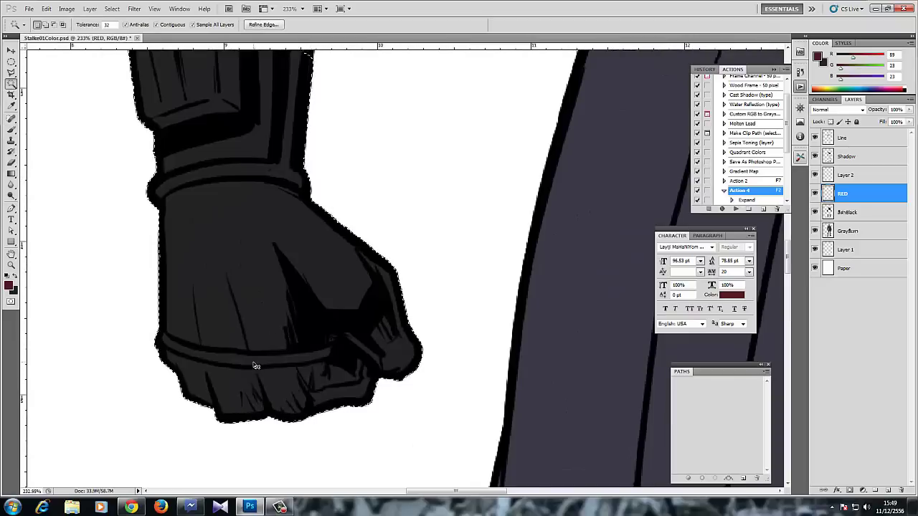
pyautogui.hotkey('ctrl', 'd')
pyautogui.click(255, 363)
pyautogui.moveTo(216, 216); pyautogui.dragTo(262, 391)
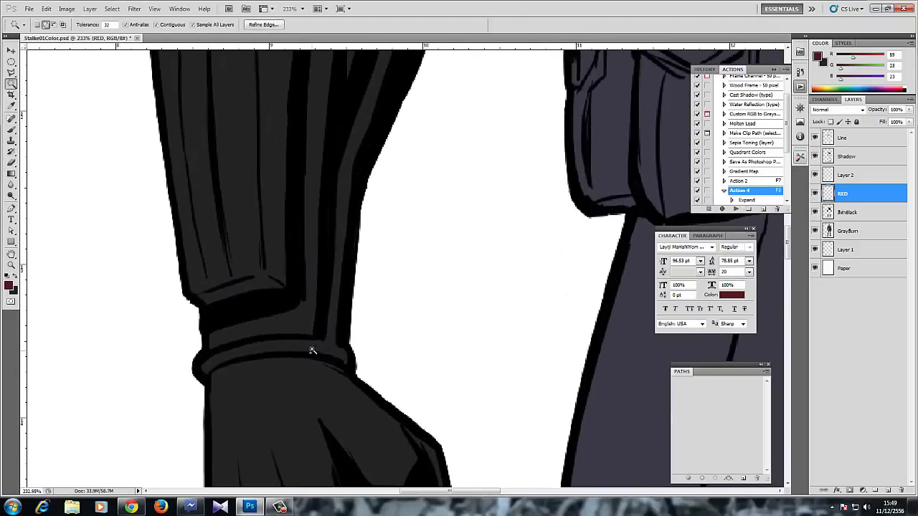
pyautogui.keyDown('shift'); pyautogui.click(305, 347); pyautogui.keyUp('shift')
pyautogui.moveTo(294, 77); pyautogui.dragTo(274, 360)
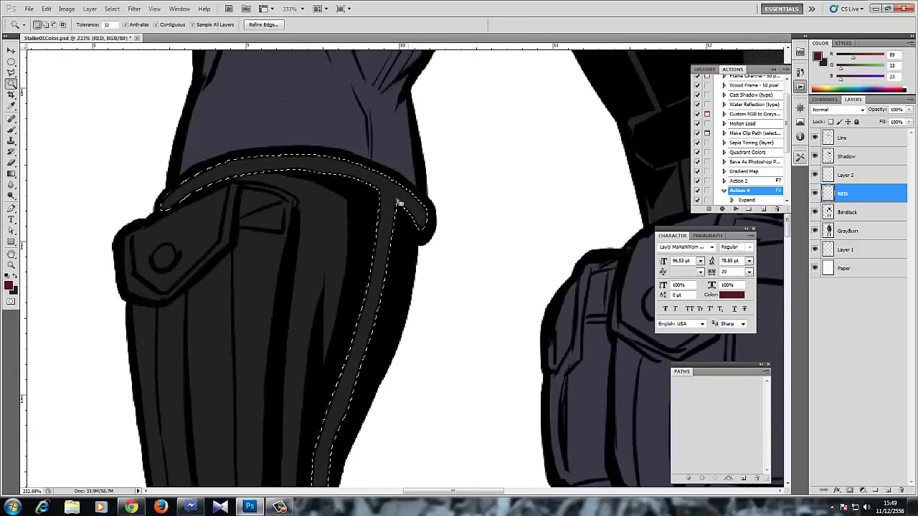
pyautogui.scroll(-1, 346, 300)
pyautogui.scroll(-5, 346, 299)
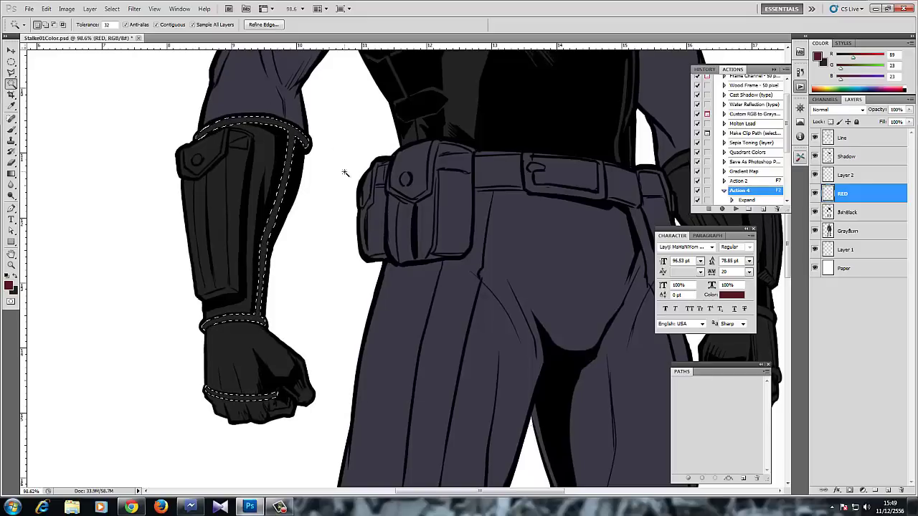
pyautogui.press('F2')
pyautogui.hotkey('ctrl', 'd')
pyautogui.moveTo(529, 193); pyautogui.dragTo(301, 213)
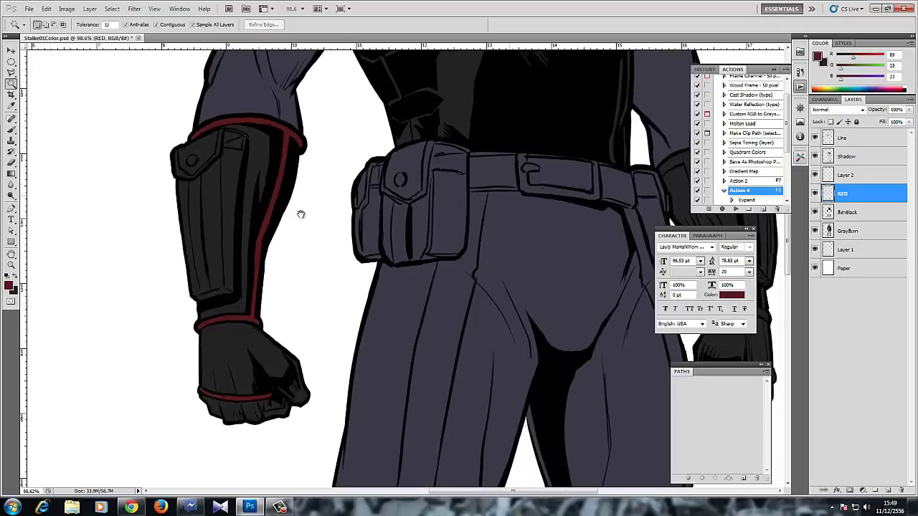
# - On the other glove, brush a small dark red dab where the forearm stripe meets the wrist band
pyautogui.moveTo(475, 202)
pyautogui.mouseDown()
pyautogui.moveTo(329, 210)
pyautogui.moveTo(352, 168)
pyautogui.moveTo(416, 179)
pyautogui.mouseUp()
pyautogui.hscroll(1, 327, 210)
pyautogui.click(331, 235)
pyautogui.hotkey('ctrl', 'd')
pyautogui.press('b')
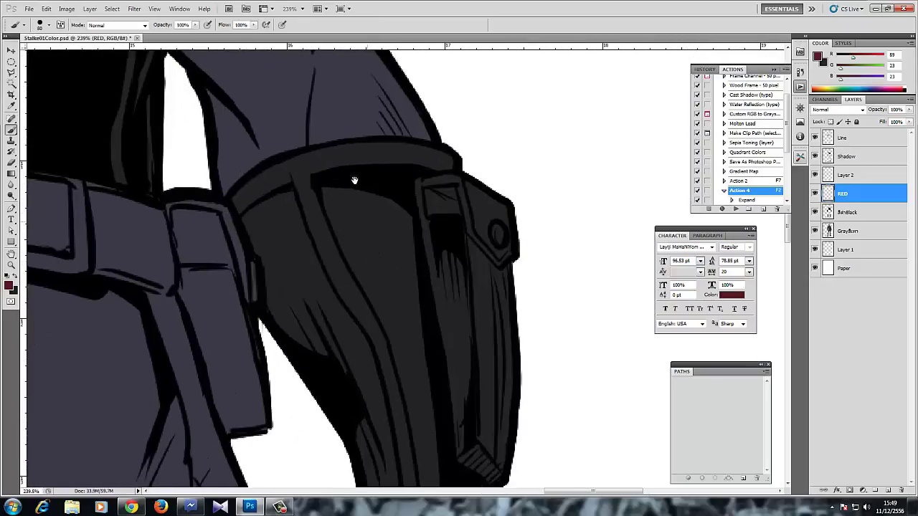
pyautogui.scroll(-5, 355, 248)
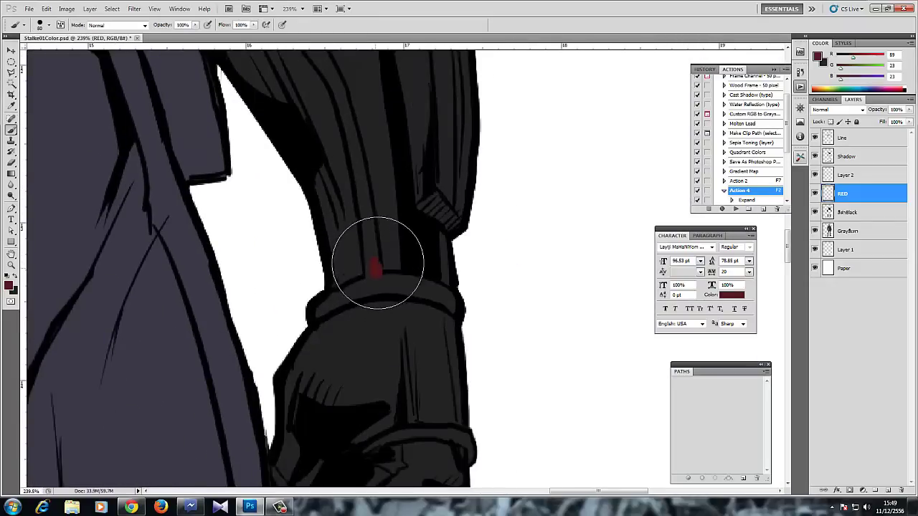
# - Select the other glove's forearm stripe and wrist band with the Magic Wand, fill the expanded selection dark red, deselect, and return to the Brush
pyautogui.press('w')
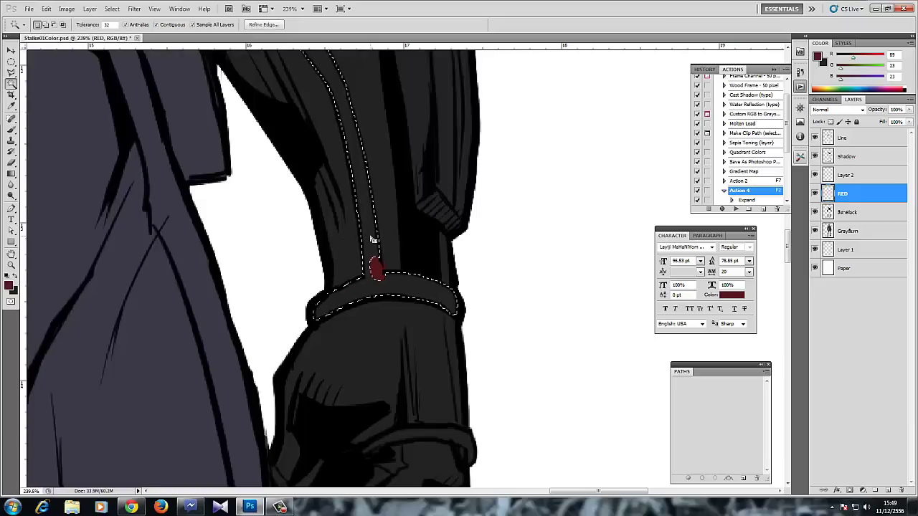
pyautogui.press('F2')
pyautogui.hotkey('alt', 'BackSpace')
pyautogui.hotkey('ctrl', 'd')
pyautogui.press('b')
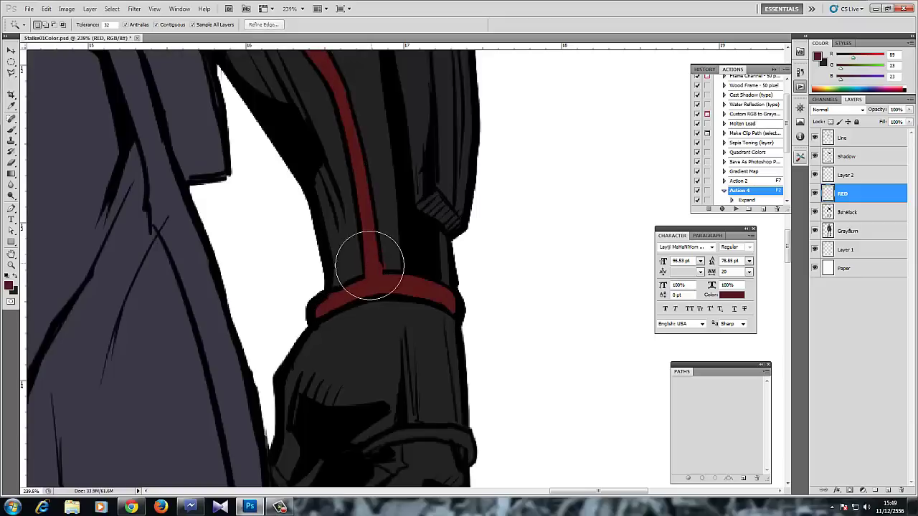
pyautogui.press(']')
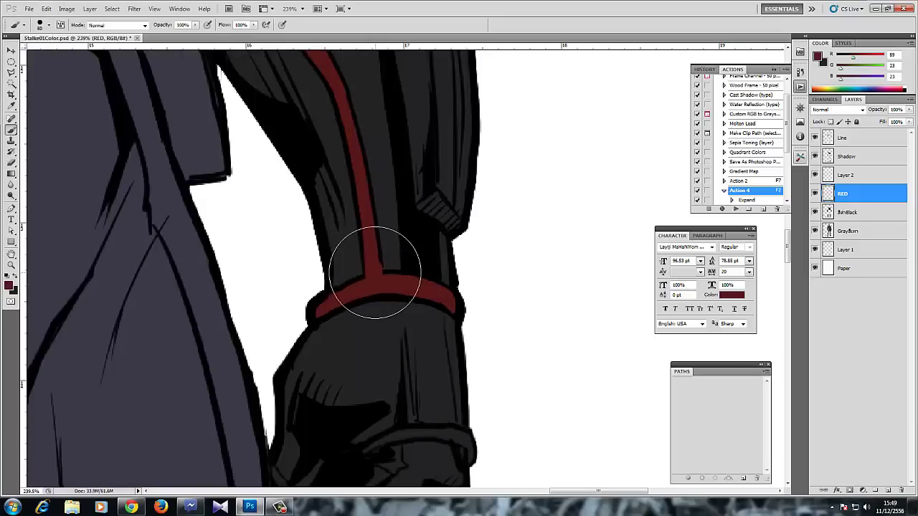
pyautogui.scroll(-3, 373, 276)
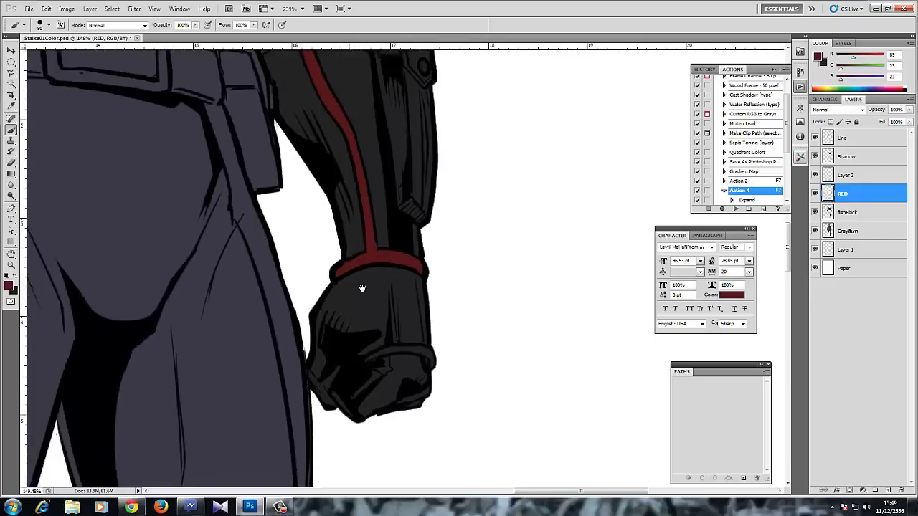
pyautogui.moveTo(332, 146); pyautogui.dragTo(364, 287)
pyautogui.scroll(-3, 339, 292)
pyautogui.scroll(-4, 330, 241)
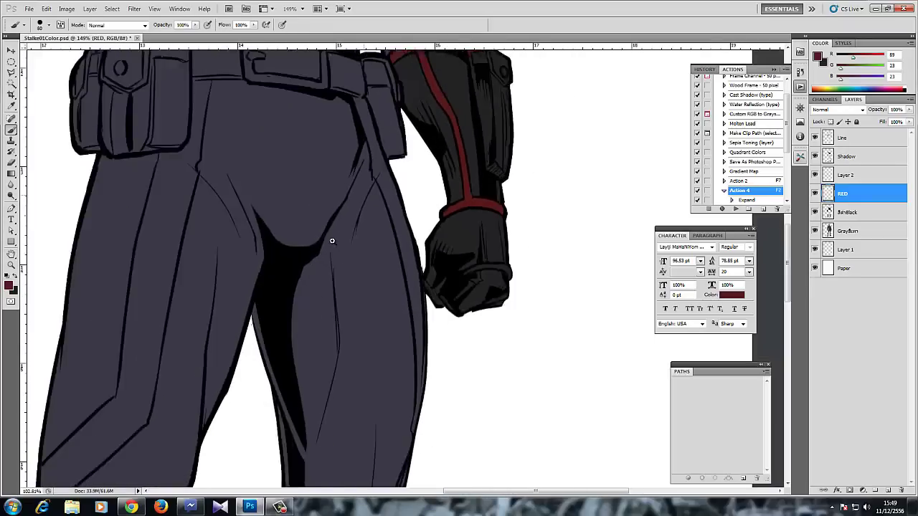
pyautogui.moveTo(349, 237); pyautogui.dragTo(365, 295)
pyautogui.press('w')
pyautogui.click(314, 245)
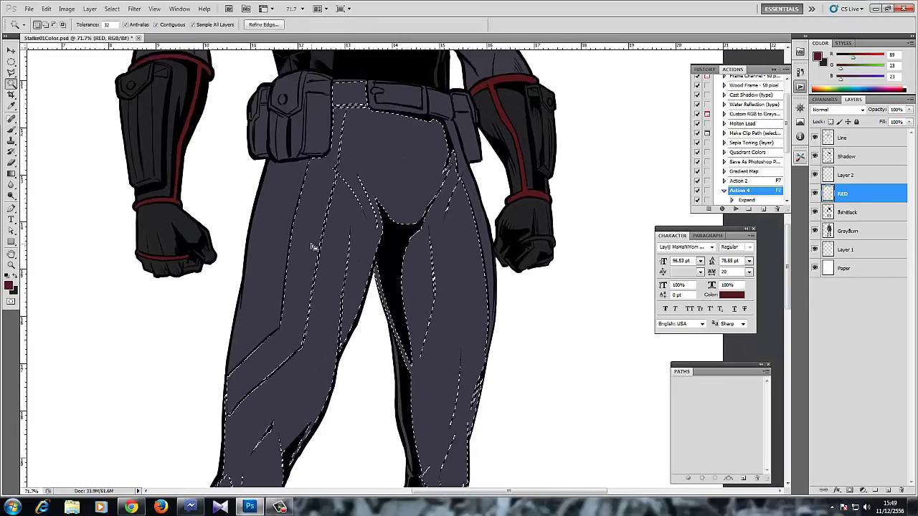
pyautogui.hotkey('ctrl', 'd')
# - Brush a dark red patch across the open lower end of the wide trouser stripe, along the leg's outer edge
pyautogui.scroll(3, 365, 104)
pyautogui.press('b')
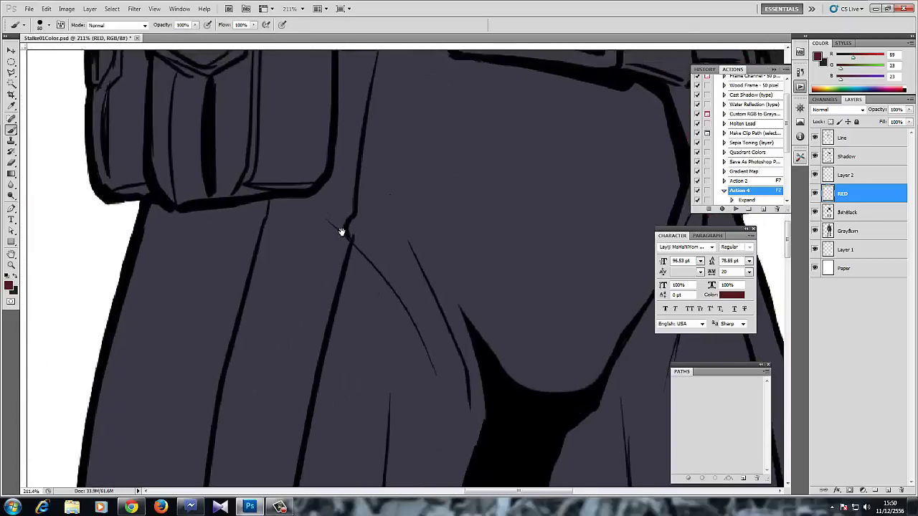
pyautogui.scroll(2, 344, 201)
pyautogui.scroll(-5, 356, 173)
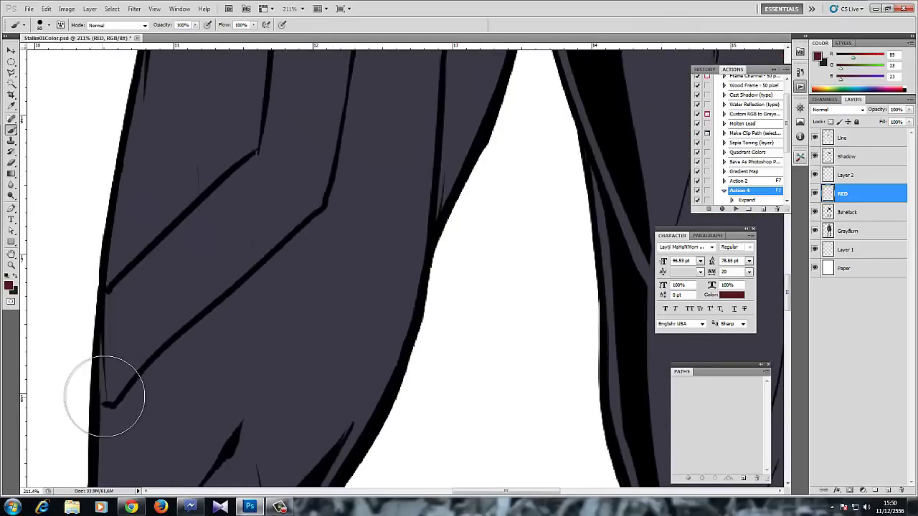
pyautogui.moveTo(104, 398)
pyautogui.mouseDown()
pyautogui.moveTo(108, 303)
pyautogui.moveTo(109, 373)
pyautogui.moveTo(103, 367)
pyautogui.mouseUp()
pyautogui.hotkey('ctrl', 'z')
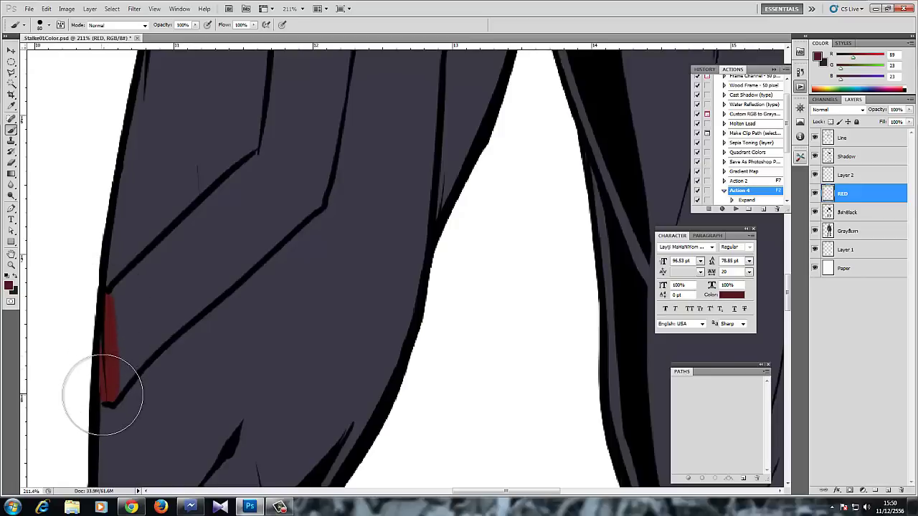
# - Select the side stripes on both trouser legs with the Magic Wand, fill them dark red, and deselect
pyautogui.press('w')
pyautogui.scroll(-1, 213, 272)
pyautogui.scroll(-3, 212, 272)
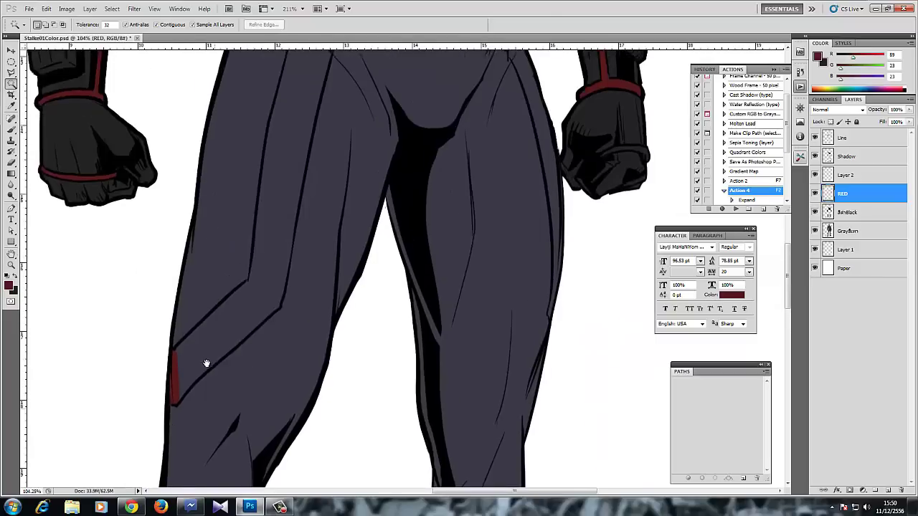
pyautogui.click(258, 256)
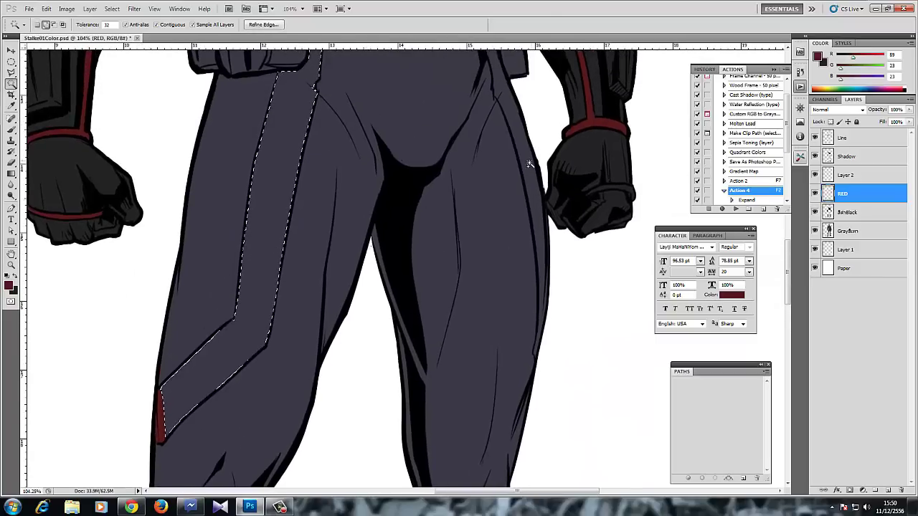
pyautogui.keyDown('shift'); pyautogui.click(528, 148); pyautogui.keyUp('shift')
pyautogui.hotkey('alt', 'BackSpace')
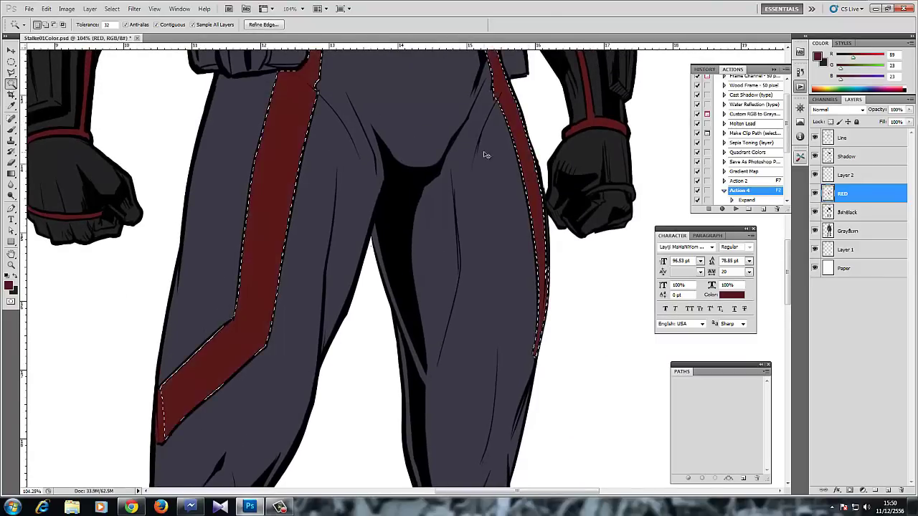
pyautogui.hotkey('ctrl', 'd')
# - Outline the belt between the pouches with the Polygonal Lasso, delete the red inside it, and deselect
pyautogui.moveTo(420, 159); pyautogui.dragTo(384, 274)
pyautogui.scroll(4, 380, 247)
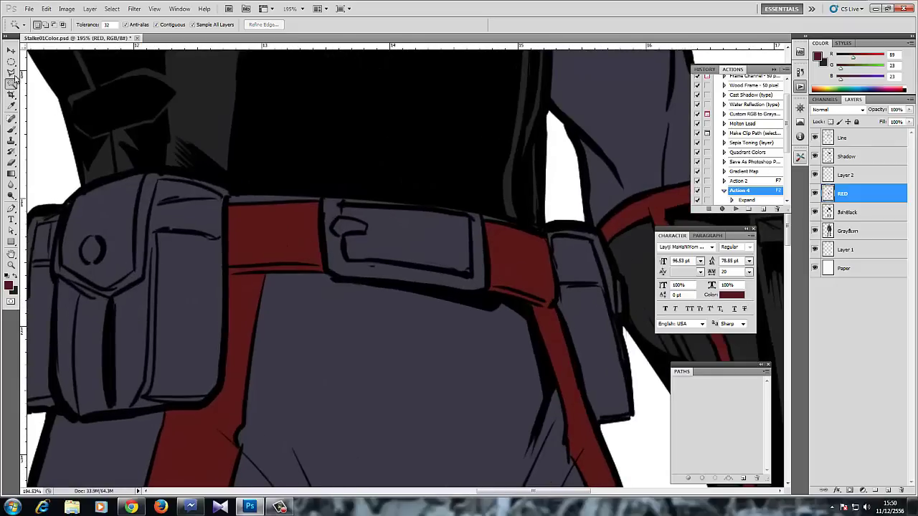
pyautogui.click(11, 72)
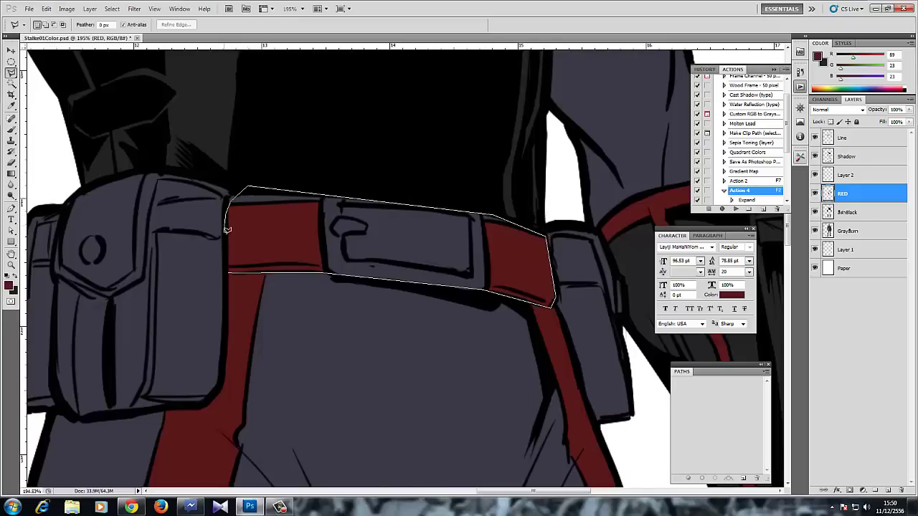
pyautogui.press('Delete')
pyautogui.hotkey('ctrl', 'd')
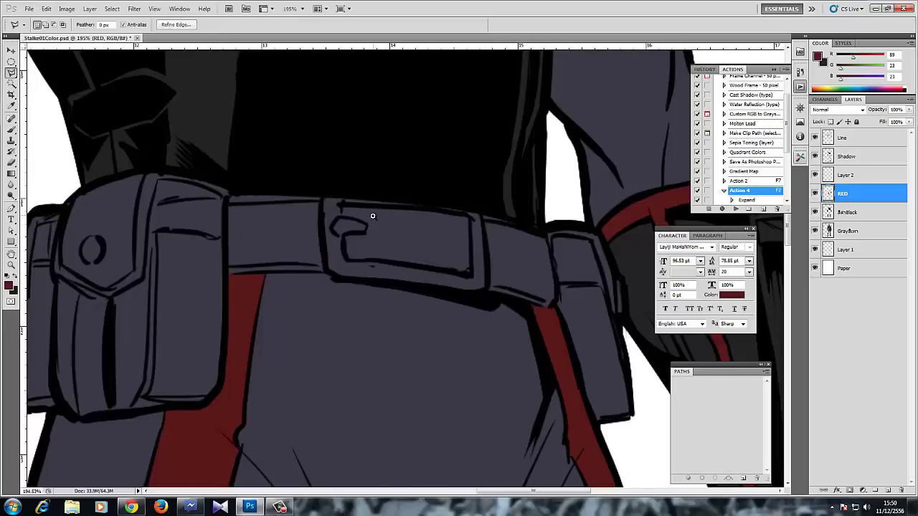
# - Select the band around both eyes on the face mask with the Magic Wand, fill it dark red, and deselect
pyautogui.scroll(-3, 370, 222)
pyautogui.scroll(-3, 330, 299)
pyautogui.scroll(3, 334, 236)
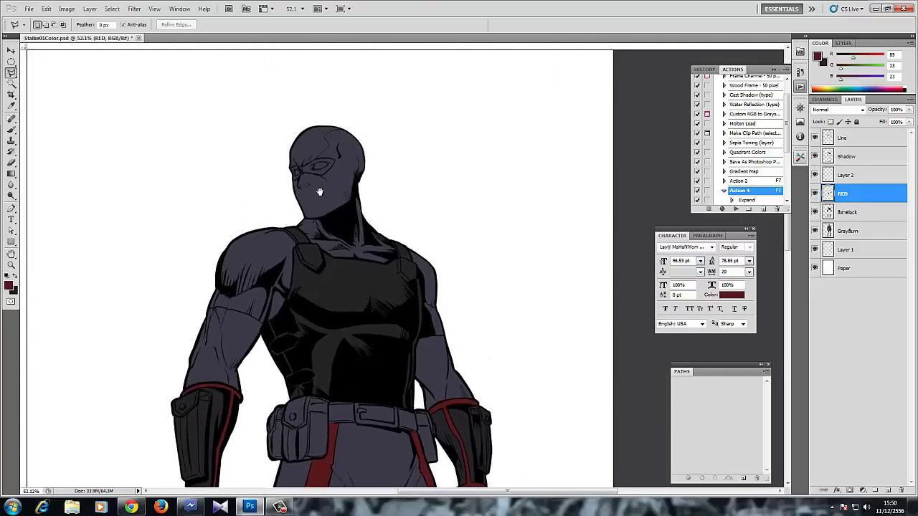
pyautogui.scroll(4, 344, 173)
pyautogui.press('w')
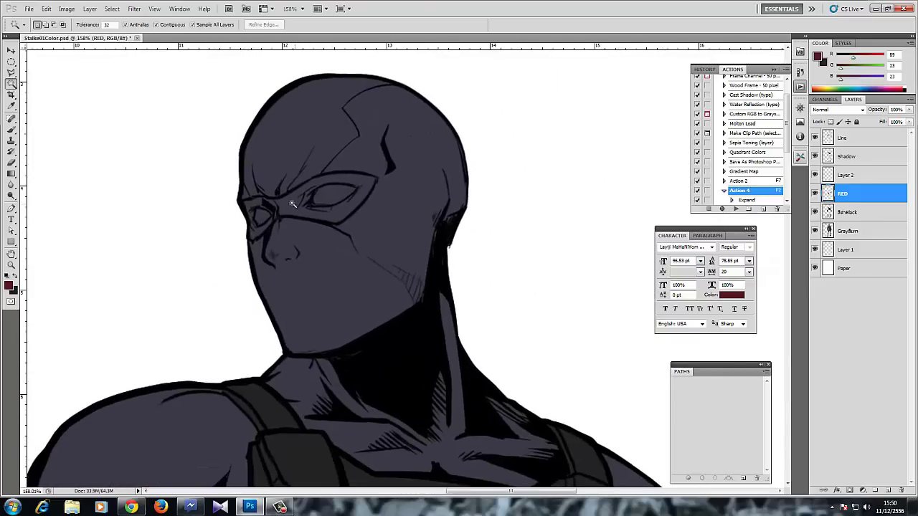
pyautogui.click(292, 208)
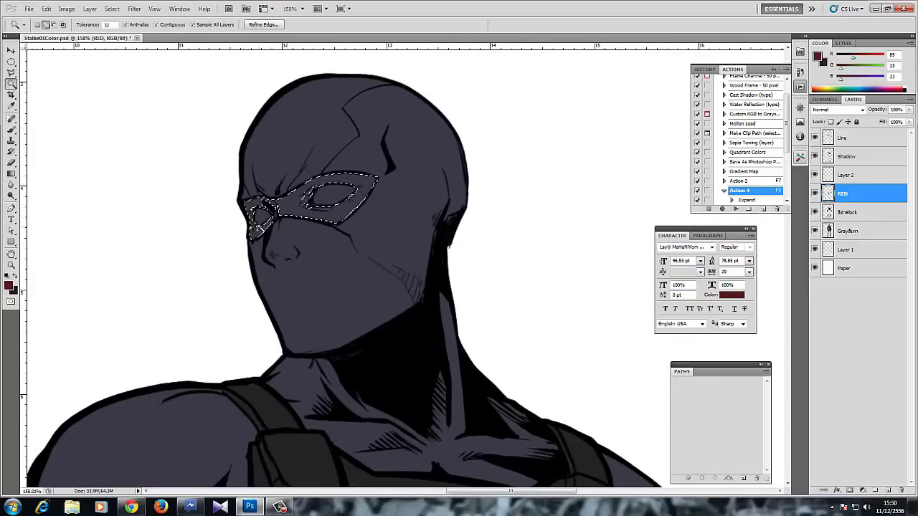
pyautogui.hotkey('alt', 'BackSpace')
pyautogui.hotkey('ctrl', 'd')
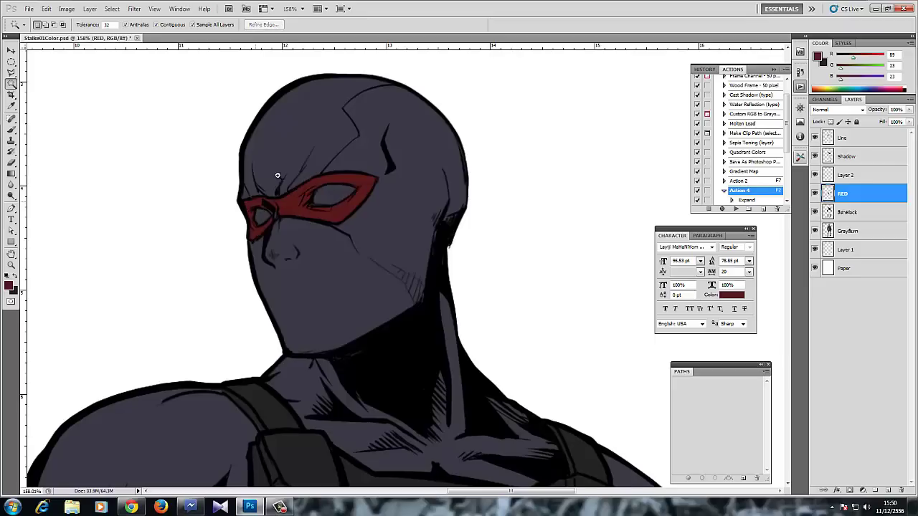
# - Brush both eye openings of the mask dark red
pyautogui.scroll(3, 278, 175)
pyautogui.press('b')
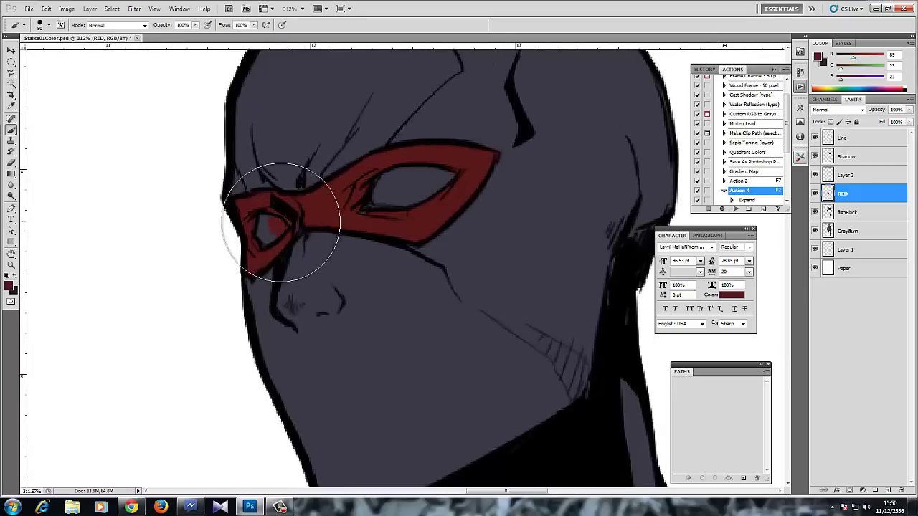
pyautogui.moveTo(281, 222)
pyautogui.mouseDown()
pyautogui.moveTo(266, 210)
pyautogui.moveTo(359, 189)
pyautogui.moveTo(375, 191)
pyautogui.moveTo(373, 204)
pyautogui.mouseUp()
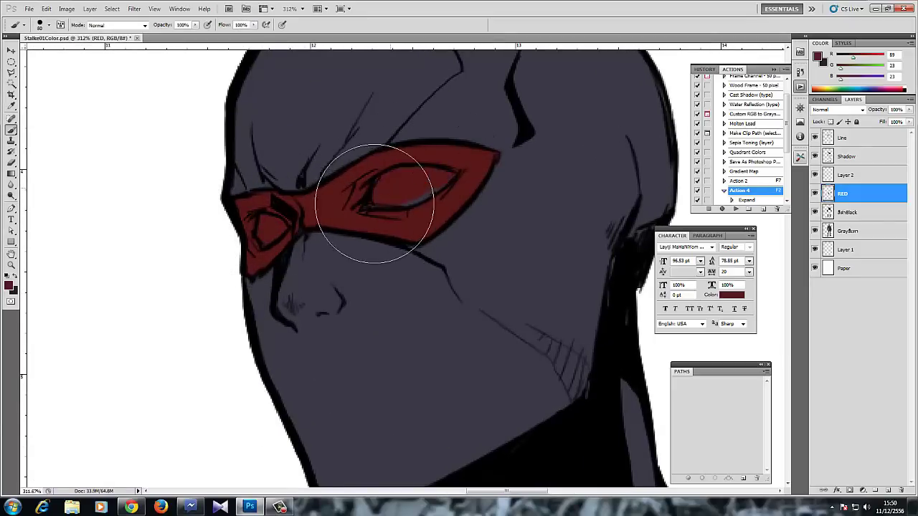
# - Create a new layer directly above the RED layer and name it น้ำตาลBrown
pyautogui.scroll(-4, 405, 209)
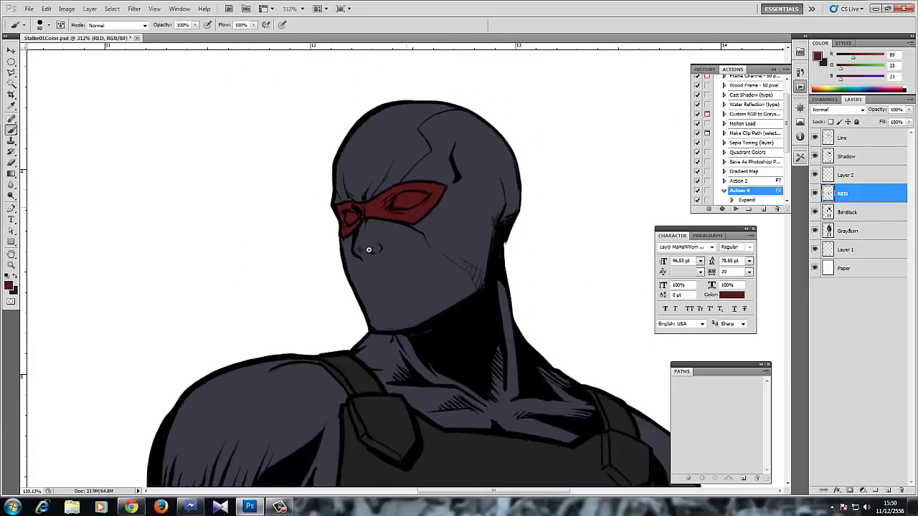
pyautogui.moveTo(368, 250); pyautogui.dragTo(364, 248)
pyautogui.moveTo(359, 212); pyautogui.dragTo(307, 258)
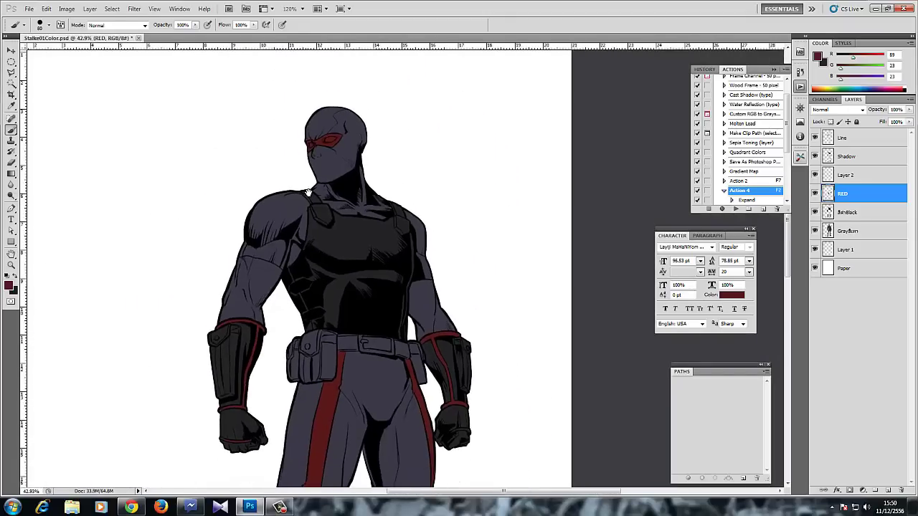
pyautogui.moveTo(308, 192); pyautogui.dragTo(277, 53)
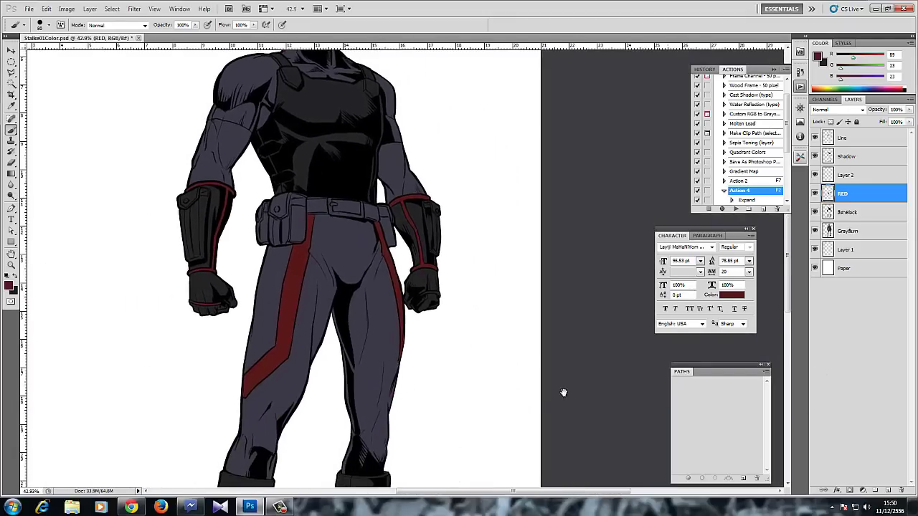
pyautogui.moveTo(471, 395); pyautogui.dragTo(484, 318)
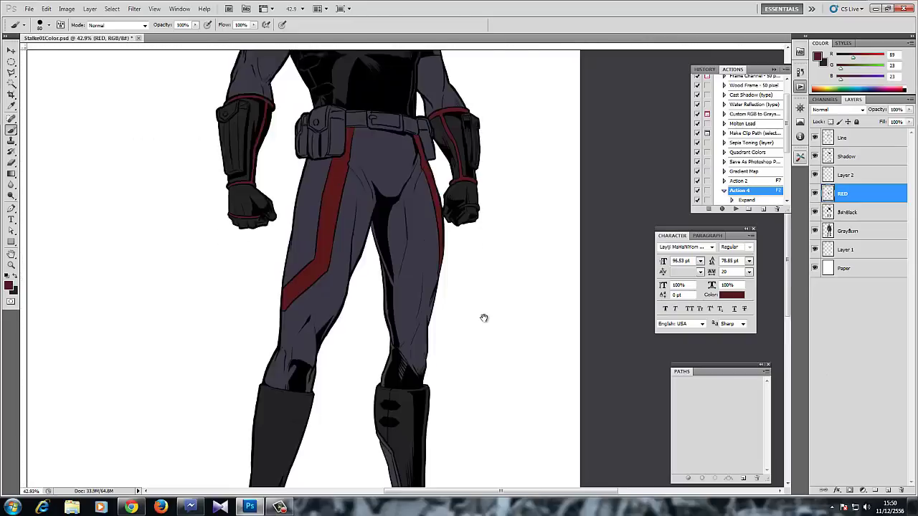
pyautogui.scroll(4, 483, 318)
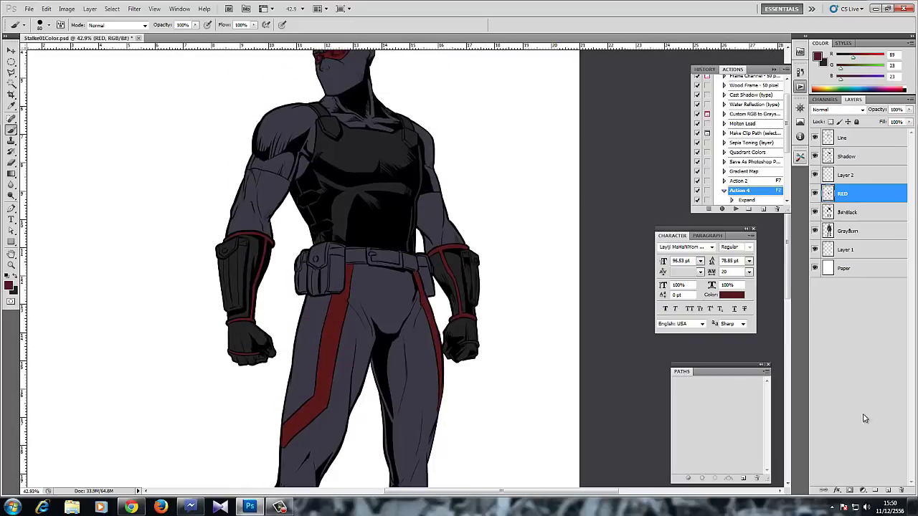
pyautogui.click(886, 488)
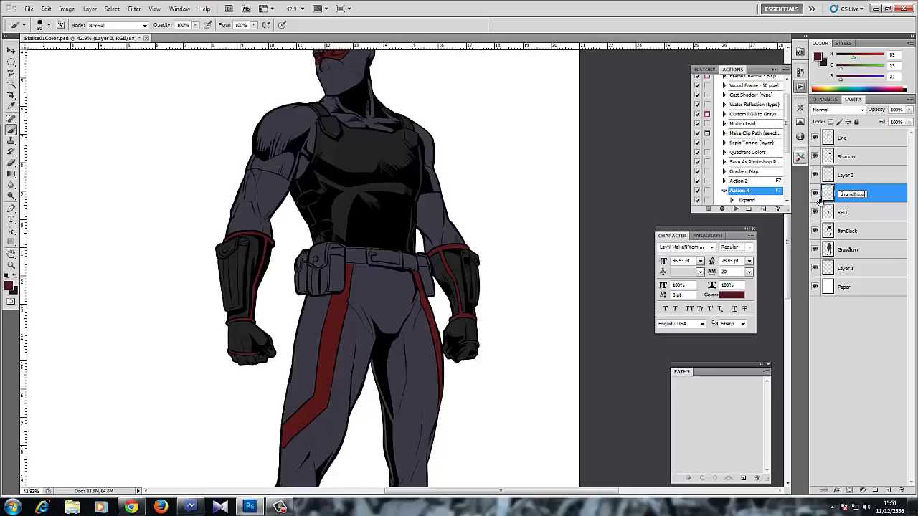
pyautogui.press('Return')
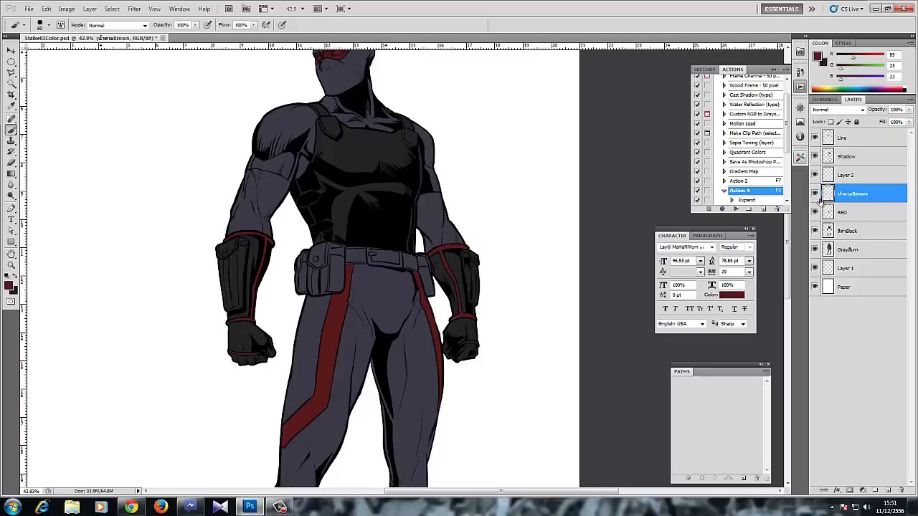
# - Load the Gray layer's contents as a selection and set the foreground color to brown, RGB 91, 55, 44
pyautogui.moveTo(326, 330); pyautogui.dragTo(361, 258)
pyautogui.moveTo(354, 190); pyautogui.dragTo(318, 333)
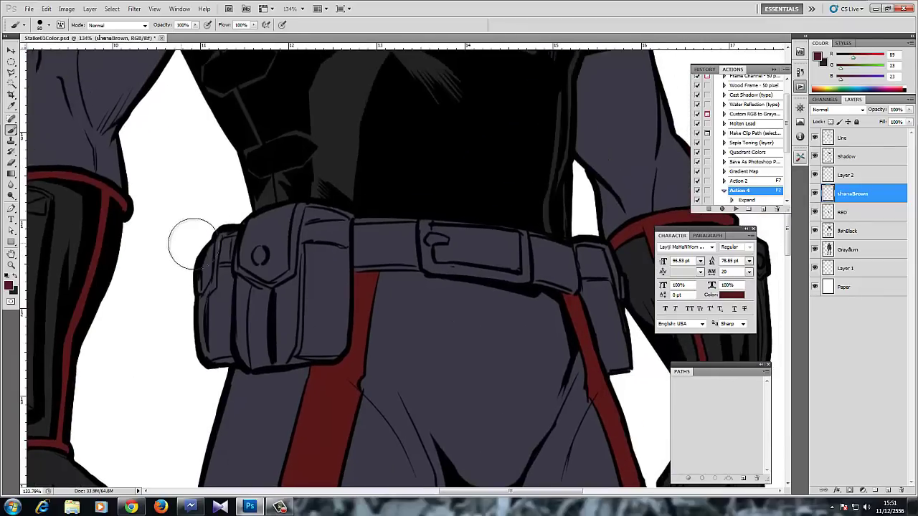
pyautogui.keyDown('ctrl'); pyautogui.click(827, 249); pyautogui.keyUp('ctrl')
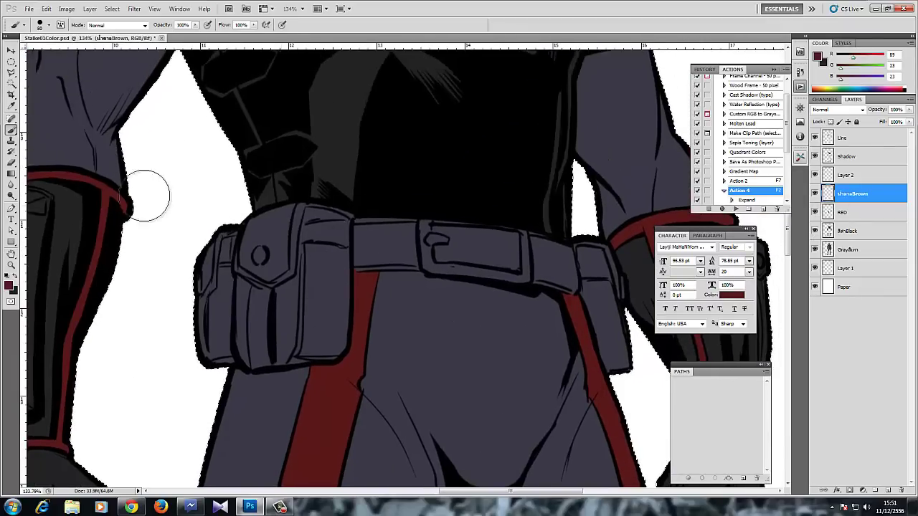
pyautogui.click(9, 286)
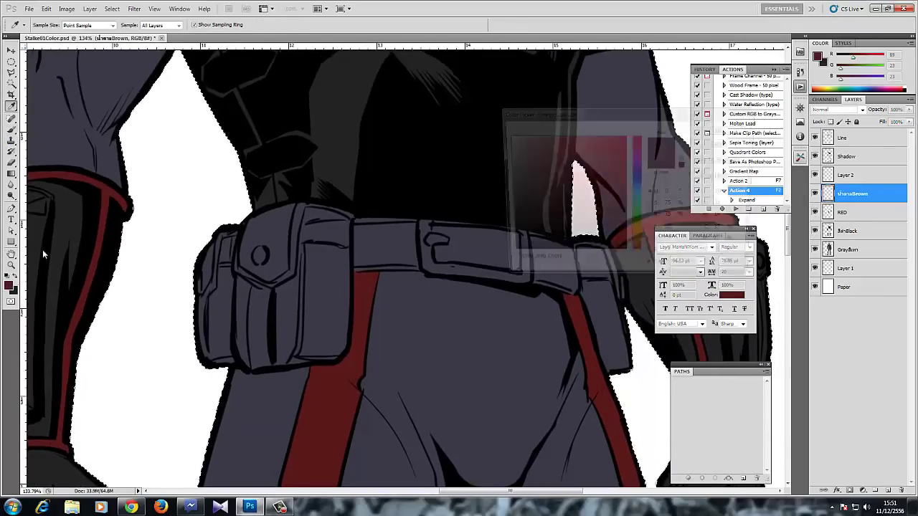
pyautogui.moveTo(638, 170)
pyautogui.mouseDown()
pyautogui.moveTo(638, 161)
pyautogui.moveTo(643, 252)
pyautogui.mouseUp()
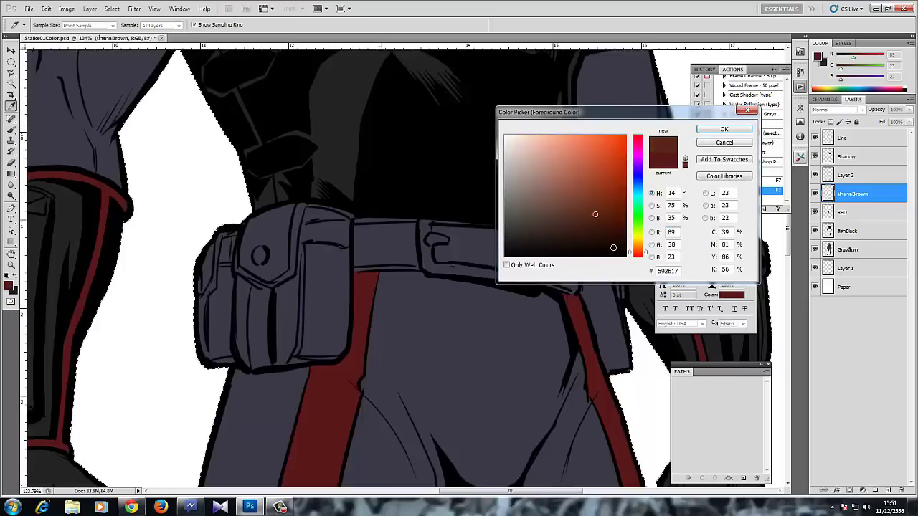
pyautogui.moveTo(573, 216)
pyautogui.mouseDown()
pyautogui.moveTo(557, 200)
pyautogui.moveTo(568, 213)
pyautogui.mouseUp()
pyautogui.press('Return')
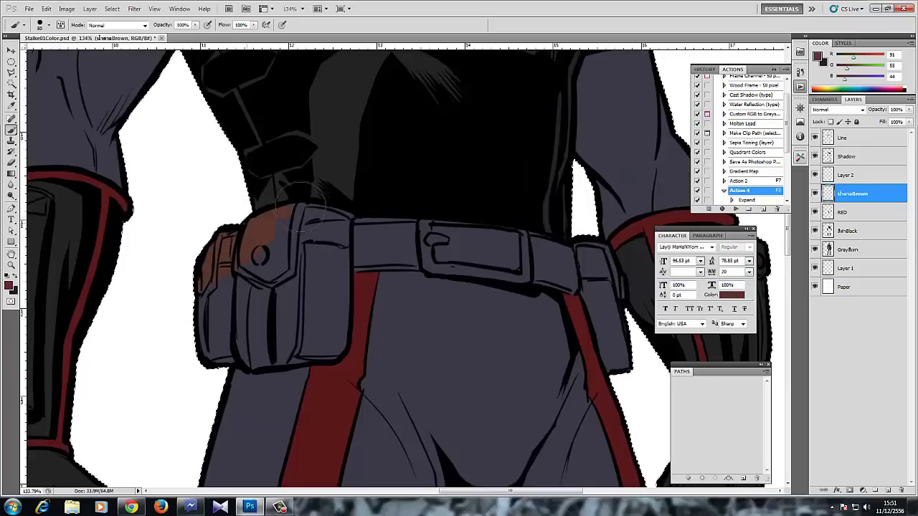
# - Brush the belt pouches on both hips brown within the selection
pyautogui.moveTo(300, 207); pyautogui.dragTo(348, 220)
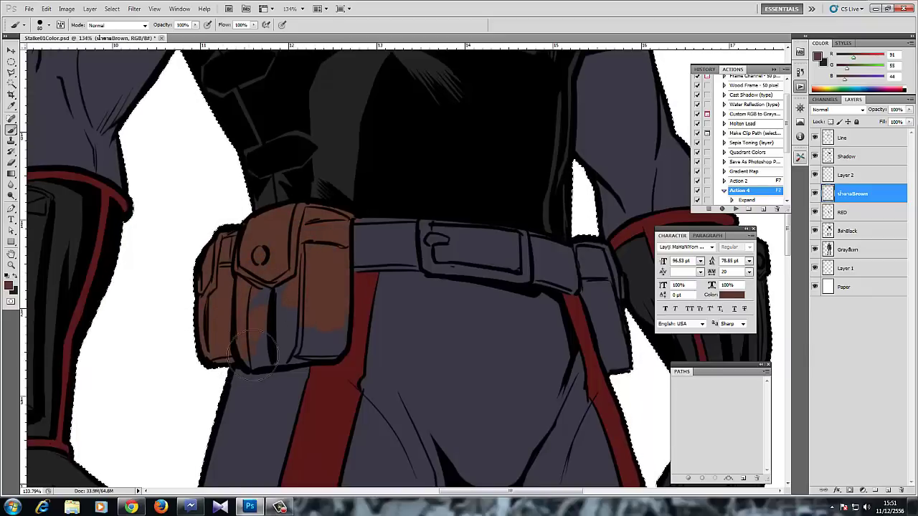
pyautogui.moveTo(292, 356)
pyautogui.mouseDown()
pyautogui.moveTo(326, 364)
pyautogui.moveTo(303, 346)
pyautogui.moveTo(332, 353)
pyautogui.mouseUp()
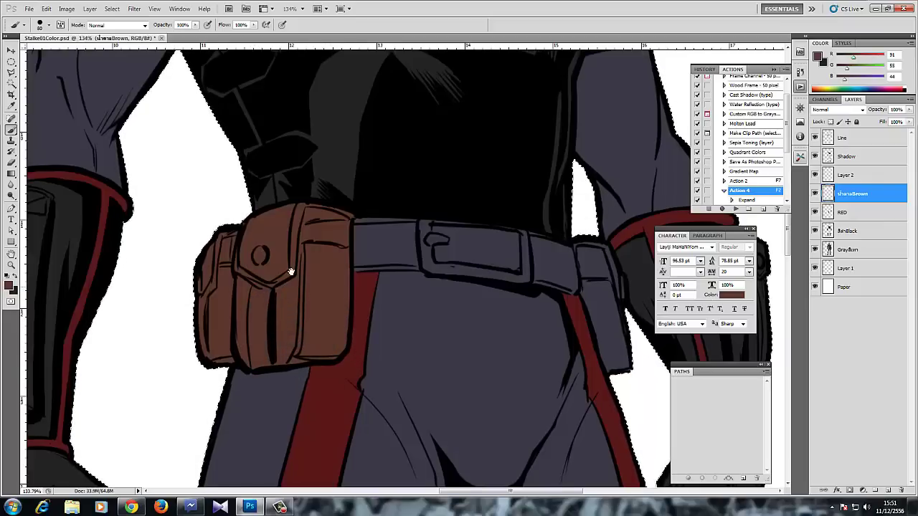
pyautogui.moveTo(291, 272); pyautogui.dragTo(226, 270)
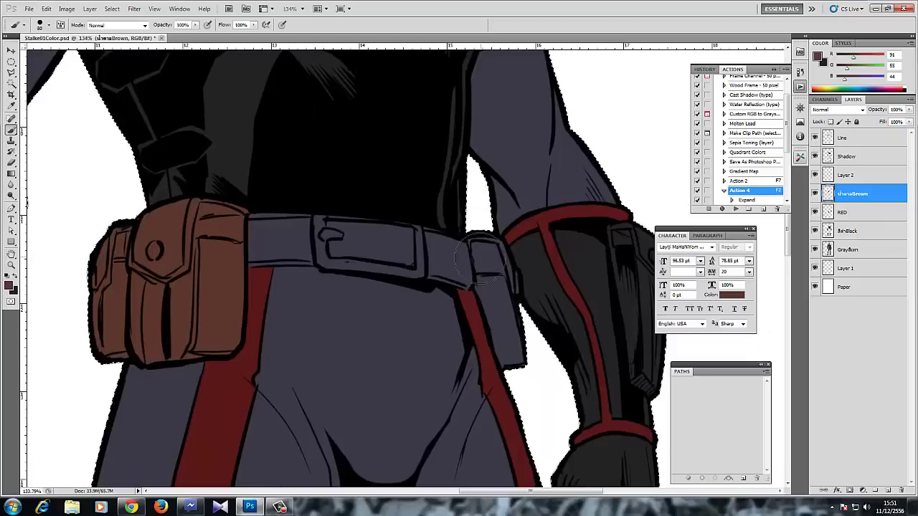
pyautogui.moveTo(479, 258)
pyautogui.mouseDown()
pyautogui.moveTo(484, 247)
pyautogui.moveTo(509, 283)
pyautogui.moveTo(523, 366)
pyautogui.moveTo(527, 352)
pyautogui.moveTo(520, 372)
pyautogui.moveTo(518, 362)
pyautogui.moveTo(509, 370)
pyautogui.moveTo(477, 274)
pyautogui.mouseUp()
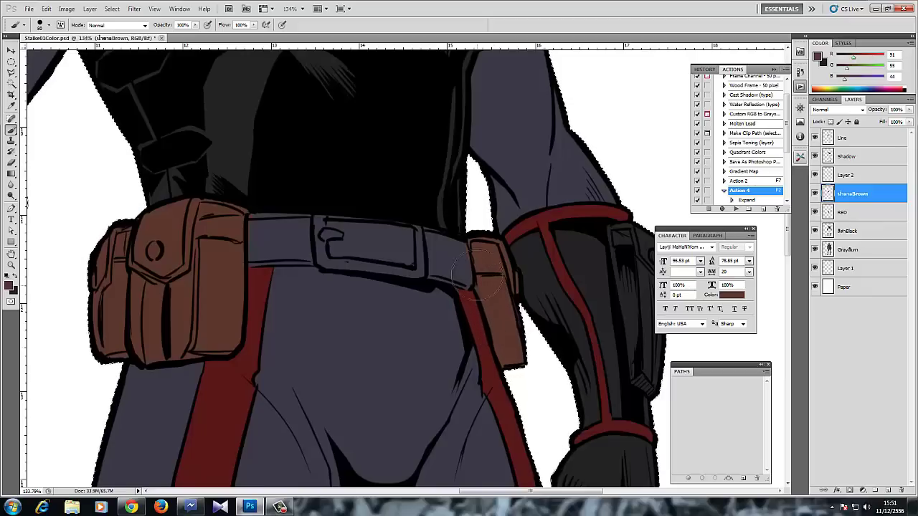
# - Select the belt segments and buckle with the Magic Wand, fill them brown, and deselect
pyautogui.press('w')
pyautogui.click(446, 259)
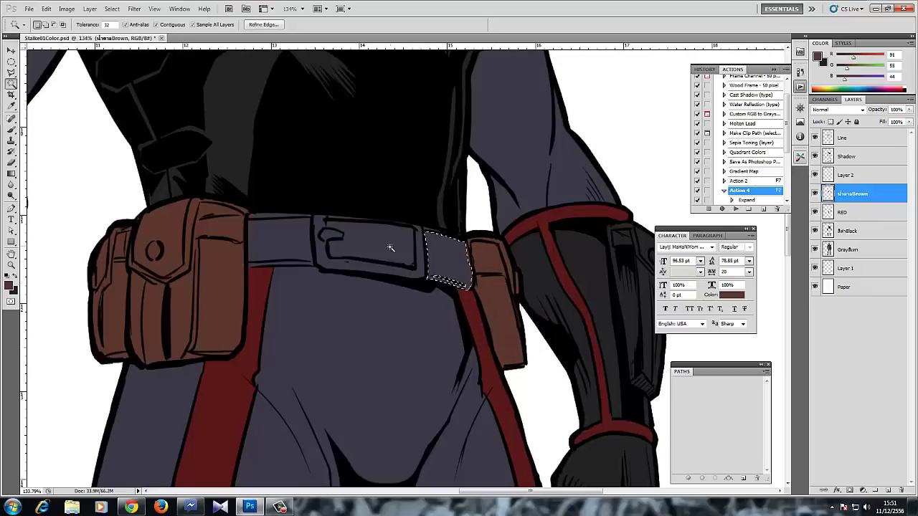
pyautogui.keyDown('shift'); pyautogui.click(348, 243); pyautogui.keyUp('shift')
pyautogui.keyDown('shift'); pyautogui.click(291, 240); pyautogui.keyUp('shift')
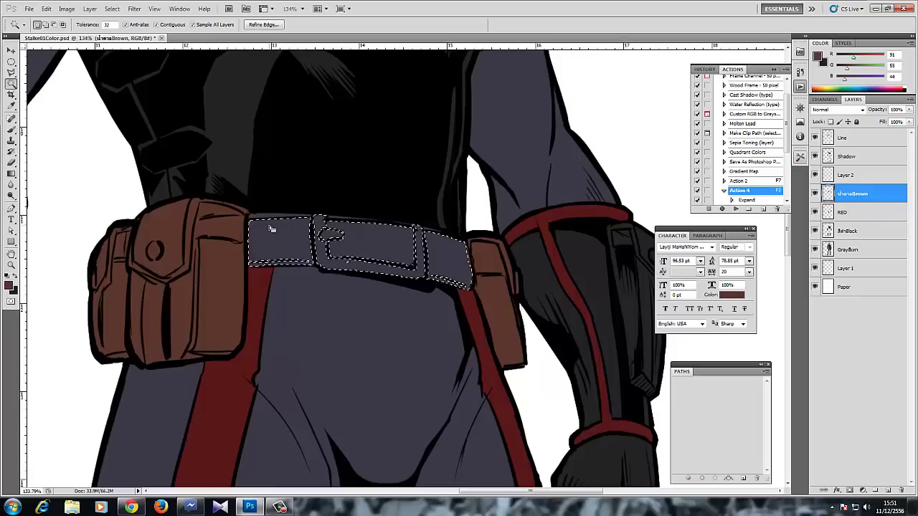
pyautogui.hotkey('alt', 'BackSpace')
pyautogui.hotkey('ctrl', 'd')
pyautogui.scroll(2, 274, 198)
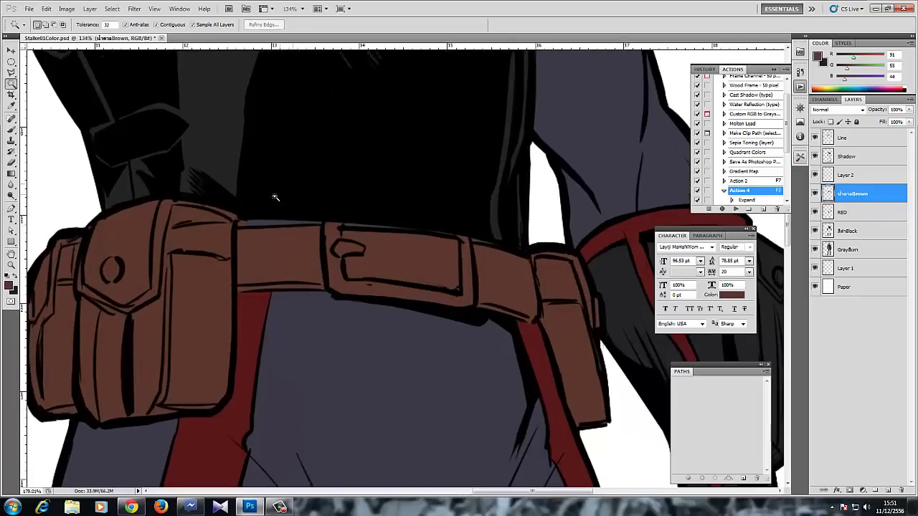
# - Sample the belt's brown and touch up the upper edge of the belt buckle with the Brush
pyautogui.press('b')
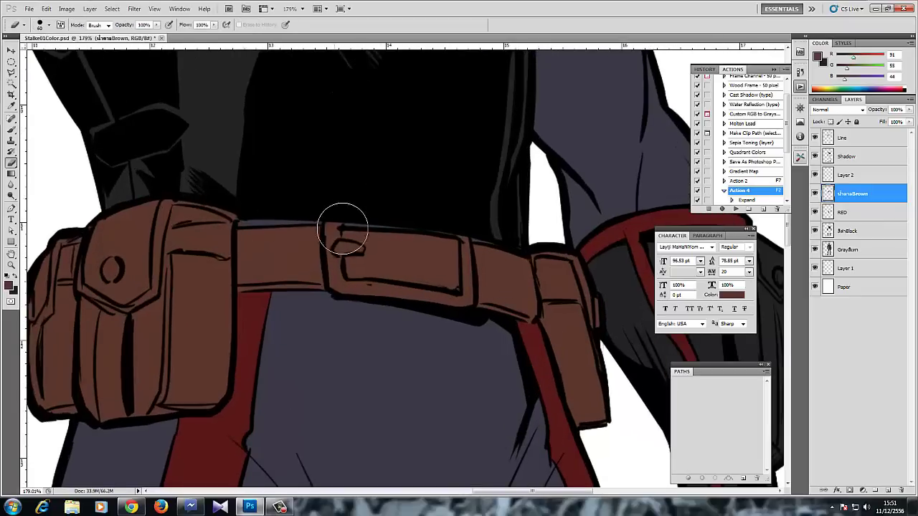
pyautogui.press('b')
pyautogui.keyDown('alt'); pyautogui.click(381, 255); pyautogui.keyUp('alt')
pyautogui.moveTo(339, 226); pyautogui.dragTo(377, 226)
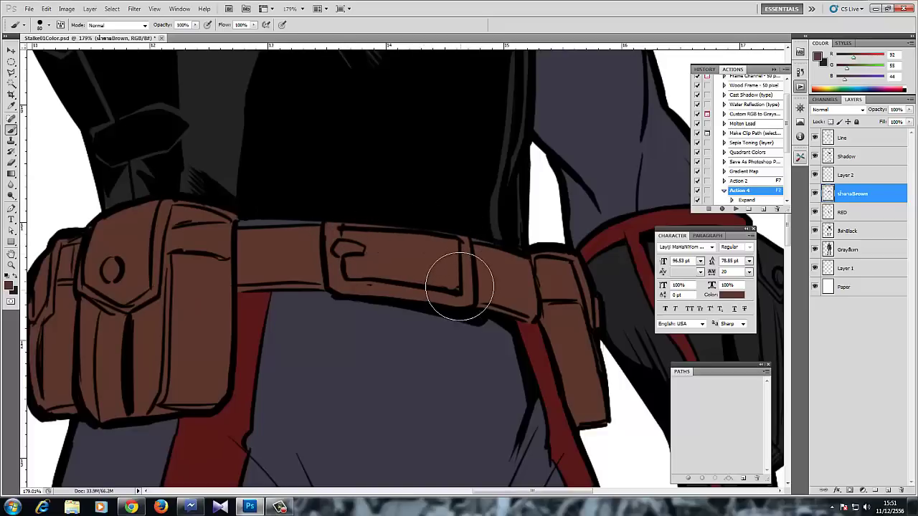
# - Create a new layer directly above the น้ำตาลBrown layer and name it ขาว
pyautogui.scroll(-5, 245, 261)
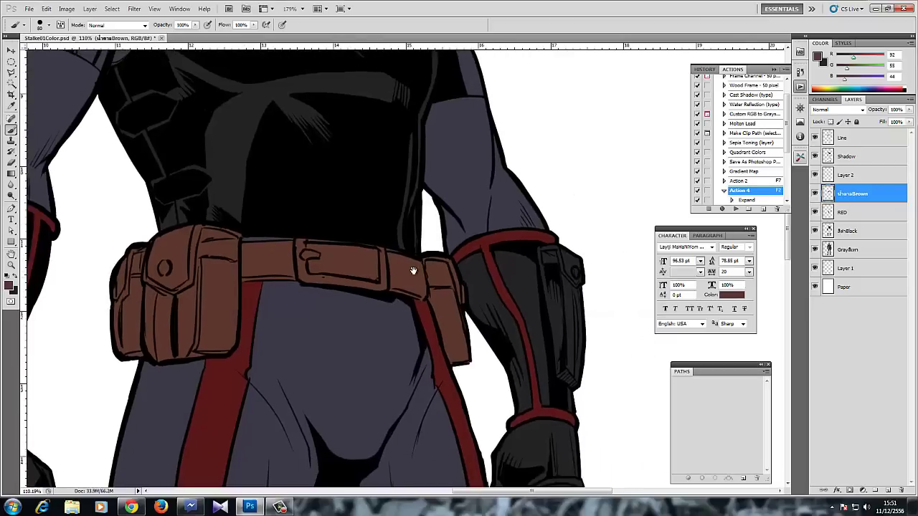
pyautogui.scroll(-5, 365, 301)
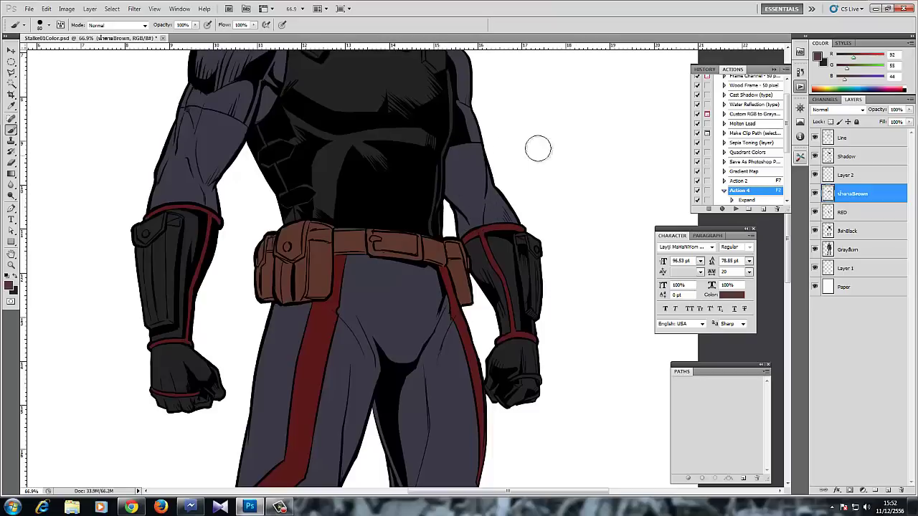
pyautogui.moveTo(435, 255); pyautogui.dragTo(388, 273)
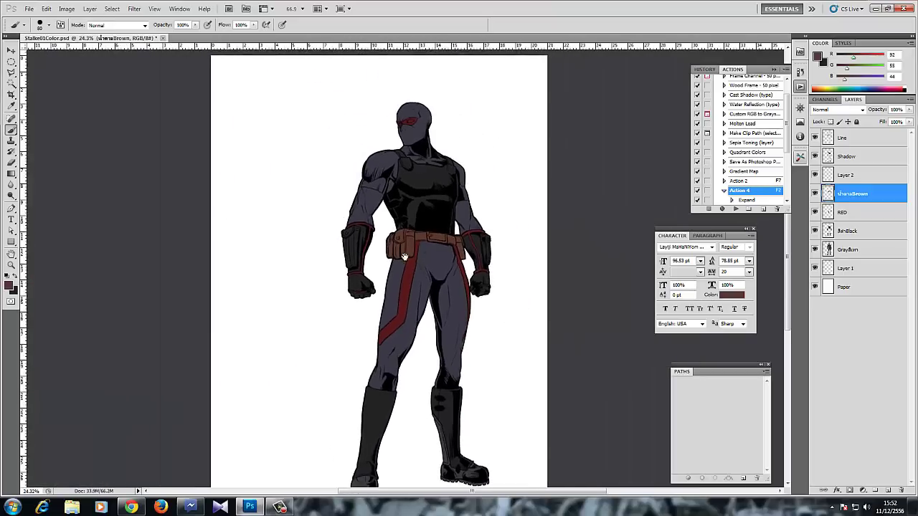
pyautogui.moveTo(387, 119); pyautogui.dragTo(502, 115)
pyautogui.moveTo(501, 115); pyautogui.dragTo(389, 152)
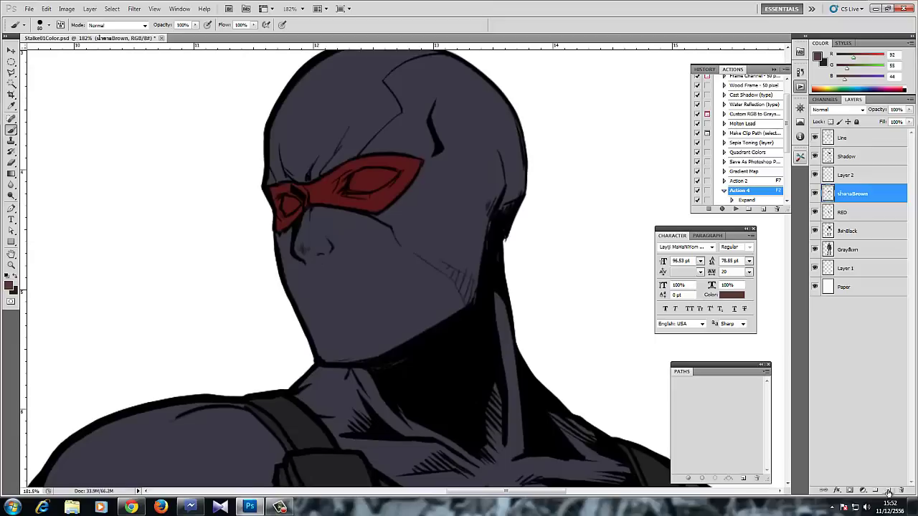
pyautogui.click(888, 493)
pyautogui.doubleClick(844, 194)
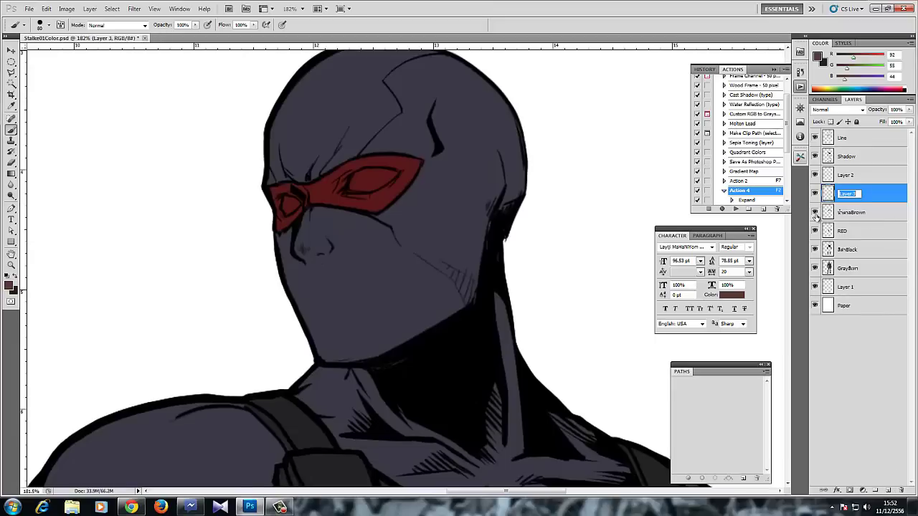
pyautogui.write('-k;')
pyautogui.press('Return')
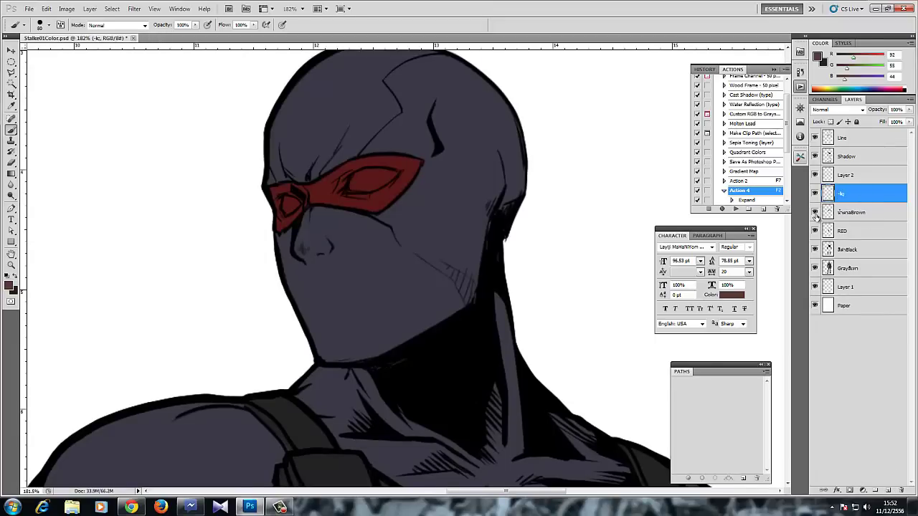
pyautogui.doubleClick(828, 194)
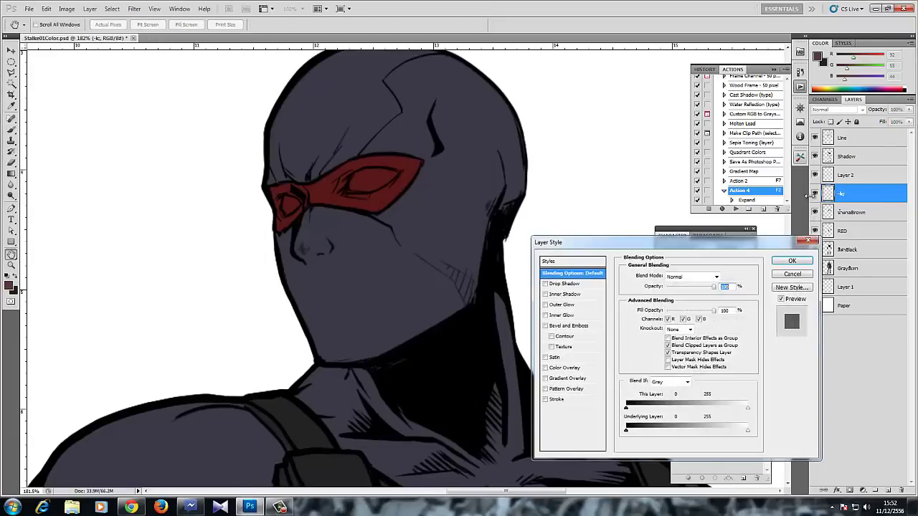
pyautogui.click(798, 274)
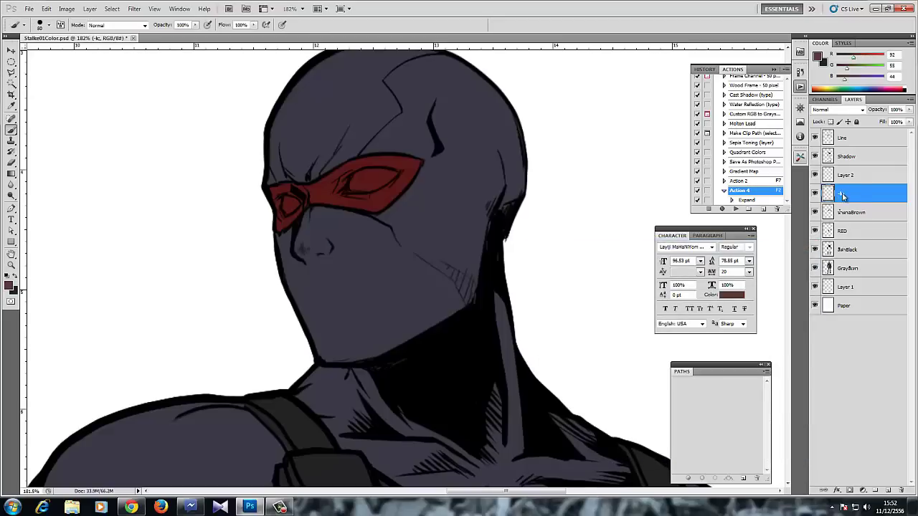
pyautogui.write('ส')
pyautogui.write('าว')
pyautogui.press('Return')
# - Select both eye openings of the mask with the Magic Wand, fill them white, and deselect
pyautogui.press('w')
pyautogui.click(366, 184)
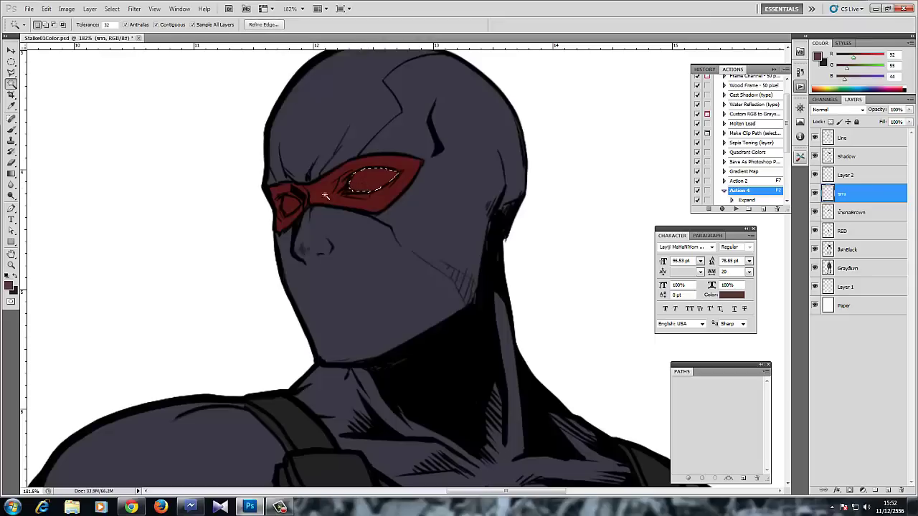
pyautogui.keyDown('shift'); pyautogui.click(289, 207); pyautogui.keyUp('shift')
pyautogui.press('F2')
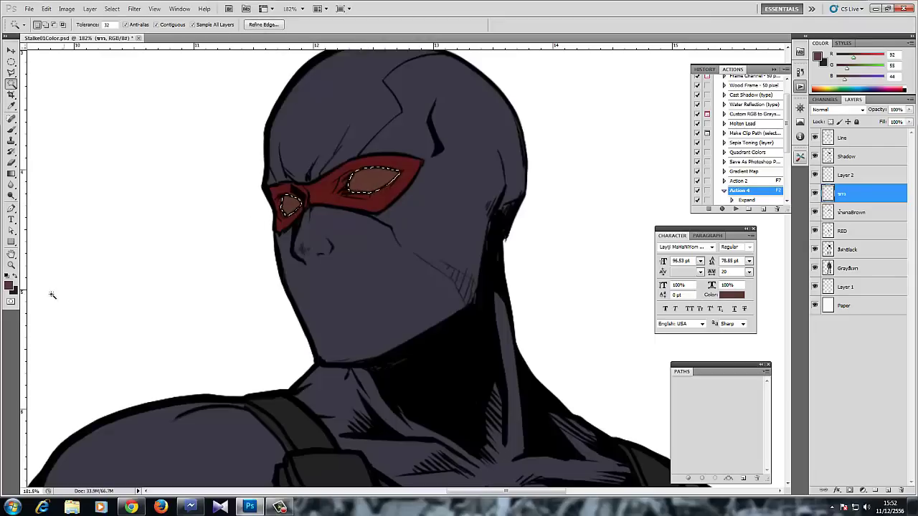
pyautogui.hotkey('ctrl', 'z')
pyautogui.click(7, 275)
pyautogui.click(14, 276)
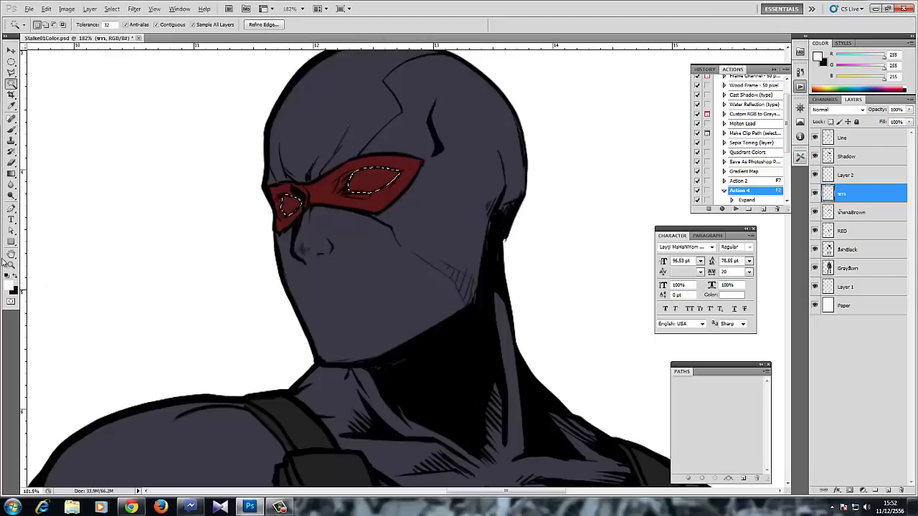
pyautogui.hotkey('alt', 'BackSpace')
pyautogui.hotkey('ctrl', 'd')
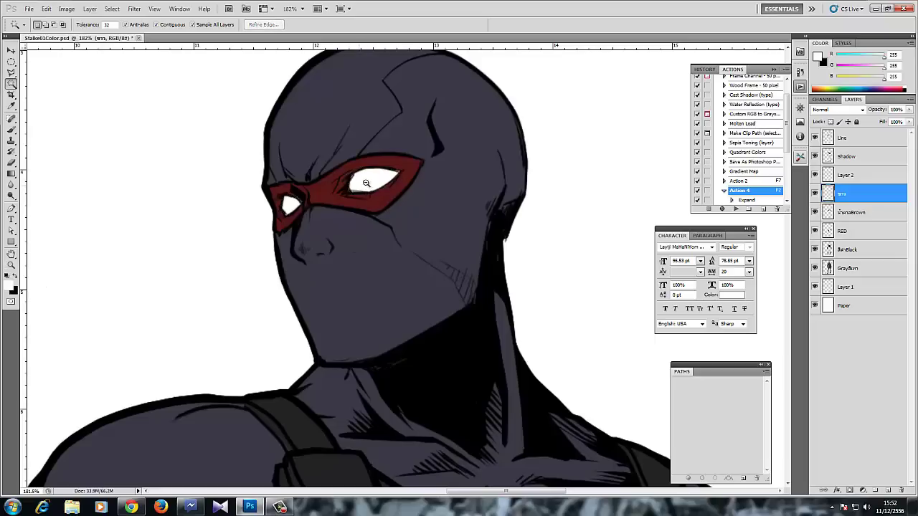
# - Sample the mask's dark red with the RED layer active, and return to the ขาว layer
pyautogui.scroll(3, 368, 170)
pyautogui.press('b')
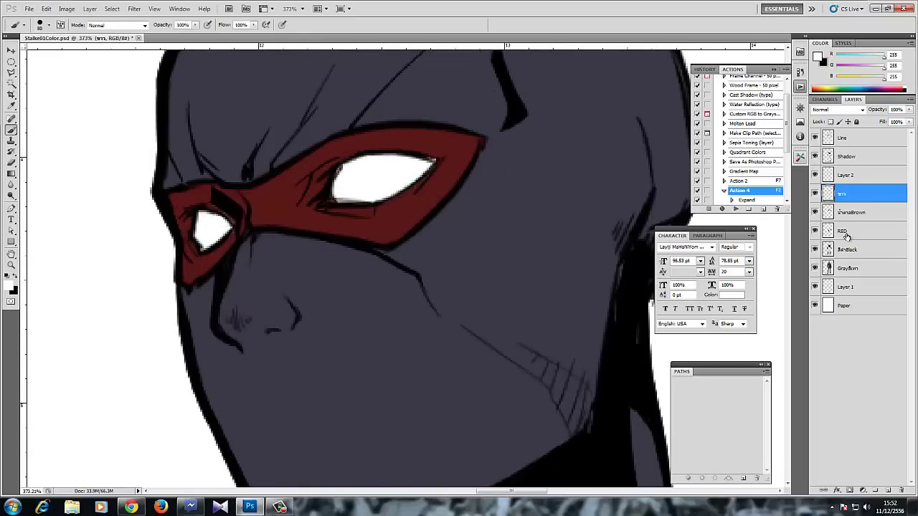
pyautogui.click(850, 231)
pyautogui.keyDown('alt'); pyautogui.click(455, 162); pyautogui.keyUp('alt')
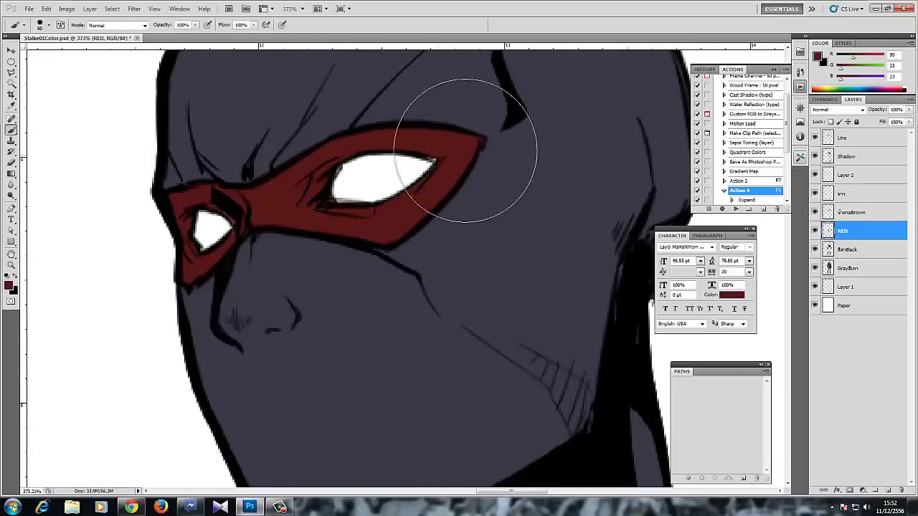
pyautogui.click(850, 195)
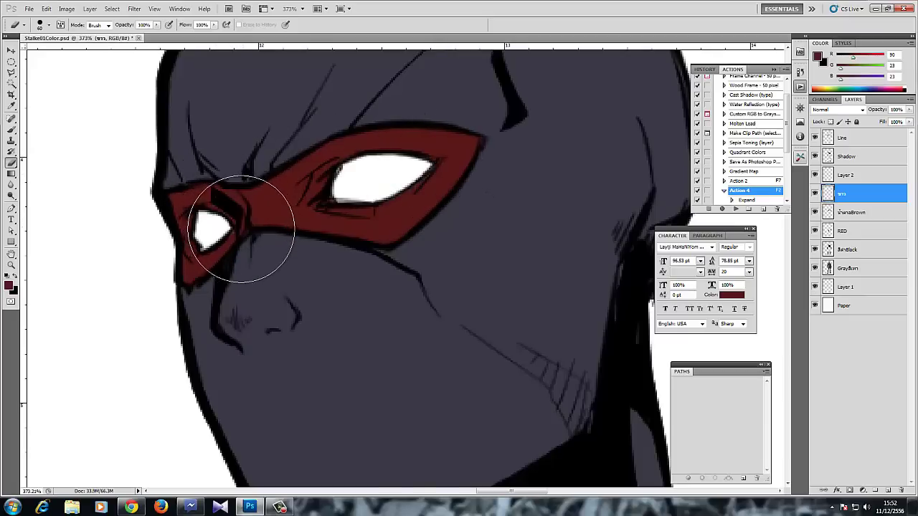
# - Create a new layer directly above the น้ำตาลBrown layer and name it Skin เนื้อ
pyautogui.moveTo(416, 269); pyautogui.dragTo(316, 351)
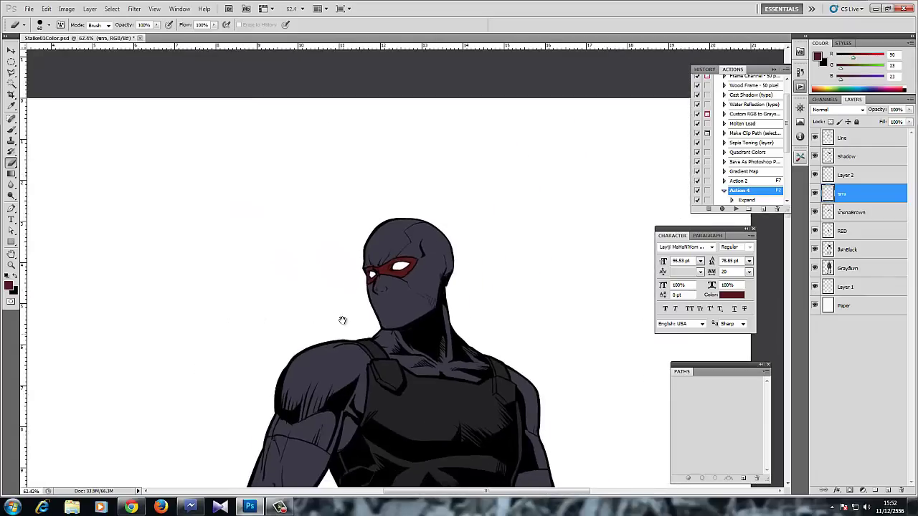
pyautogui.moveTo(342, 320); pyautogui.dragTo(291, 223)
pyautogui.scroll(-1, 290, 223)
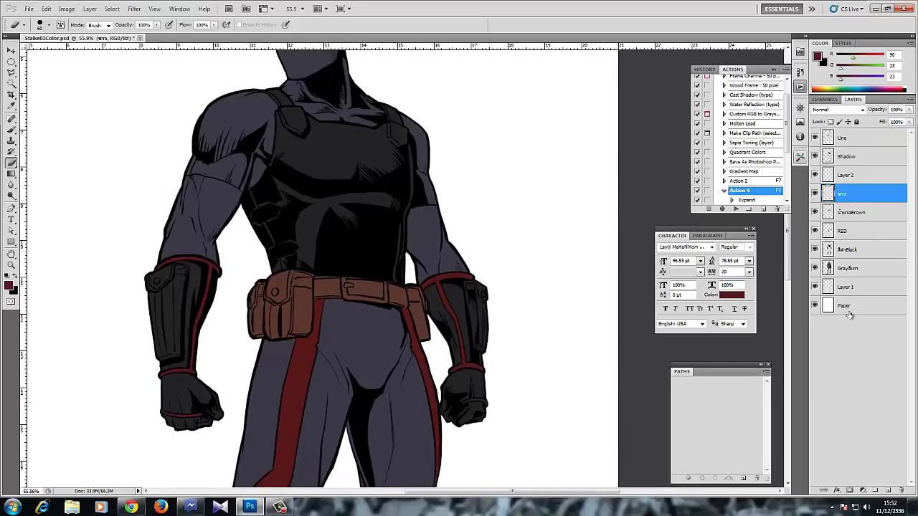
pyautogui.click(858, 214)
pyautogui.click(889, 490)
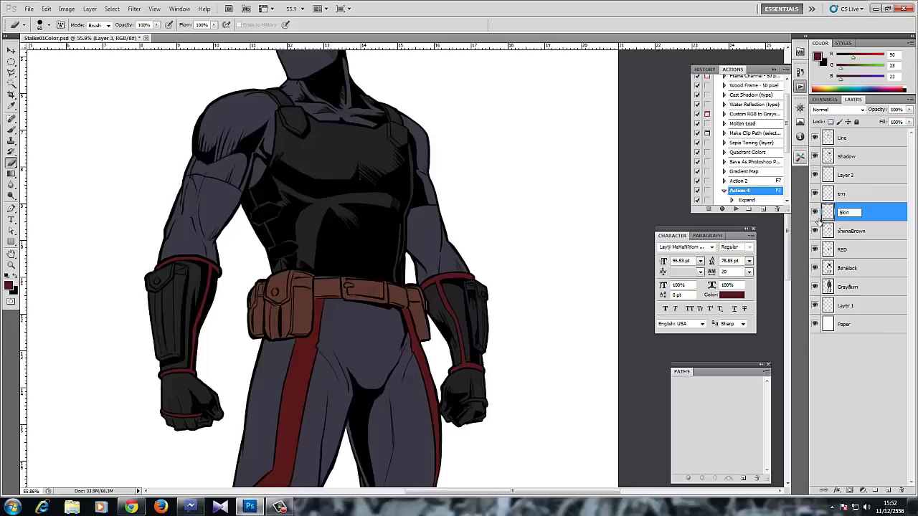
pyautogui.press('Return')
# - Load the Gray layer's contents as a selection and switch to the Brush for painting the arms
pyautogui.moveTo(200, 222); pyautogui.dragTo(227, 207)
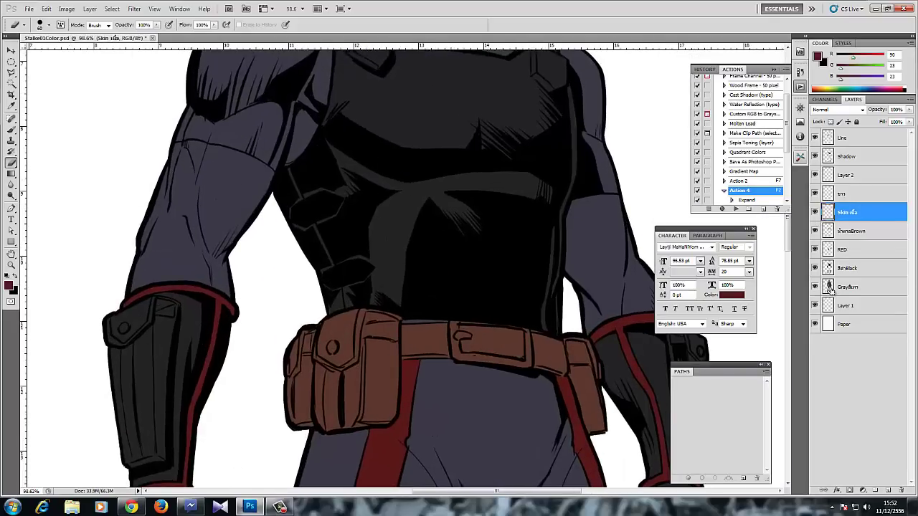
pyautogui.keyDown('ctrl'); pyautogui.click(828, 287); pyautogui.keyUp('ctrl')
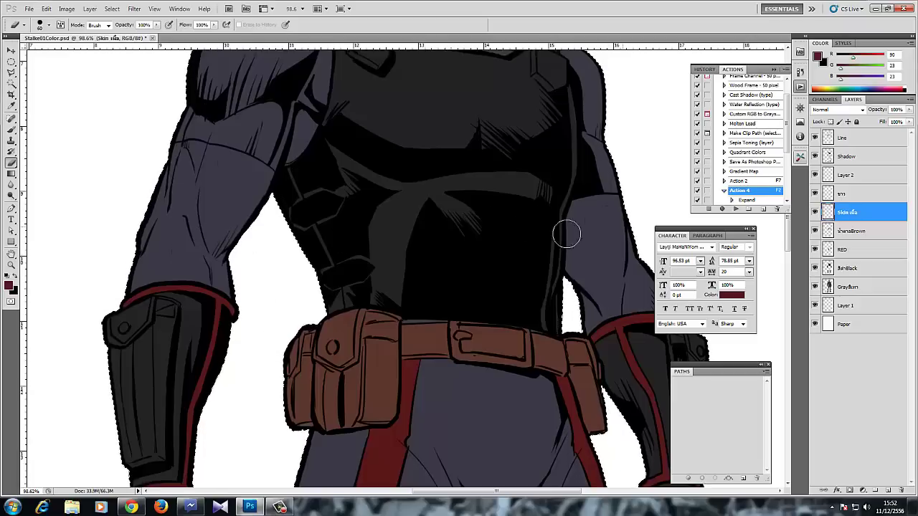
pyautogui.click(11, 131)
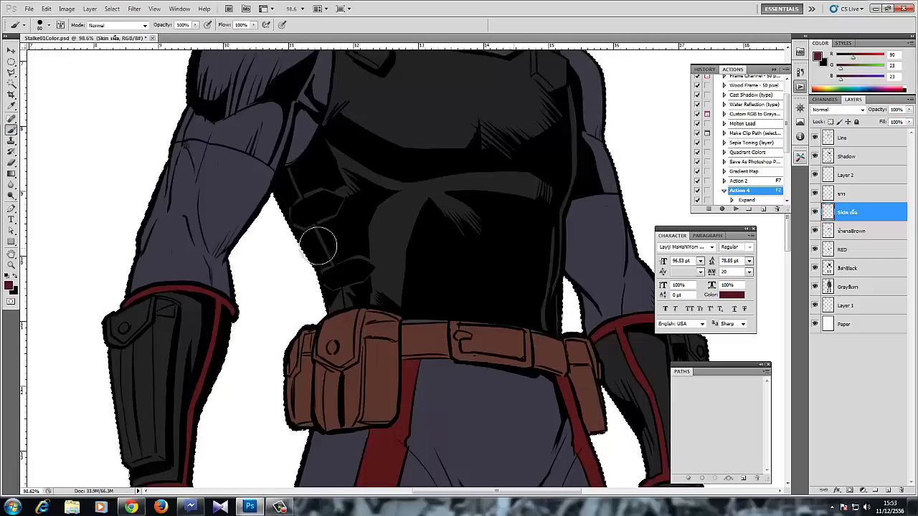
pyautogui.click(8, 286)
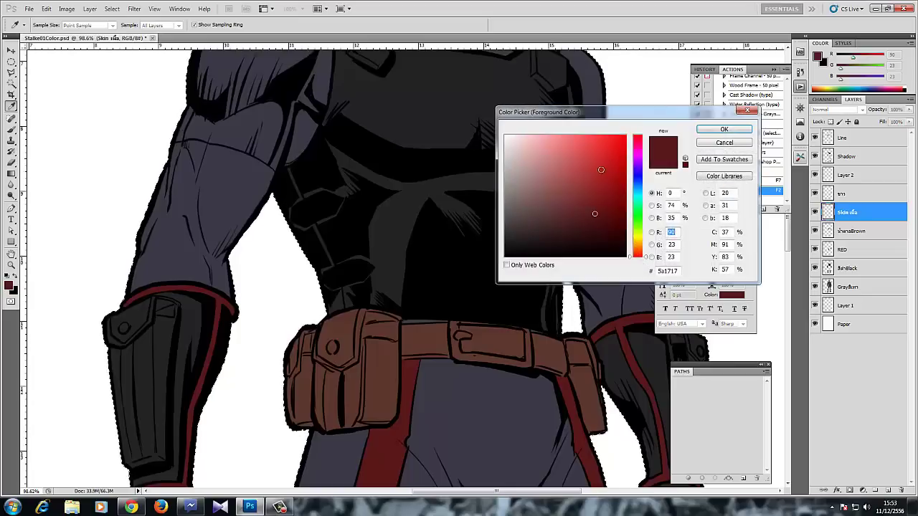
pyautogui.moveTo(631, 158); pyautogui.dragTo(634, 245)
pyautogui.click(550, 192)
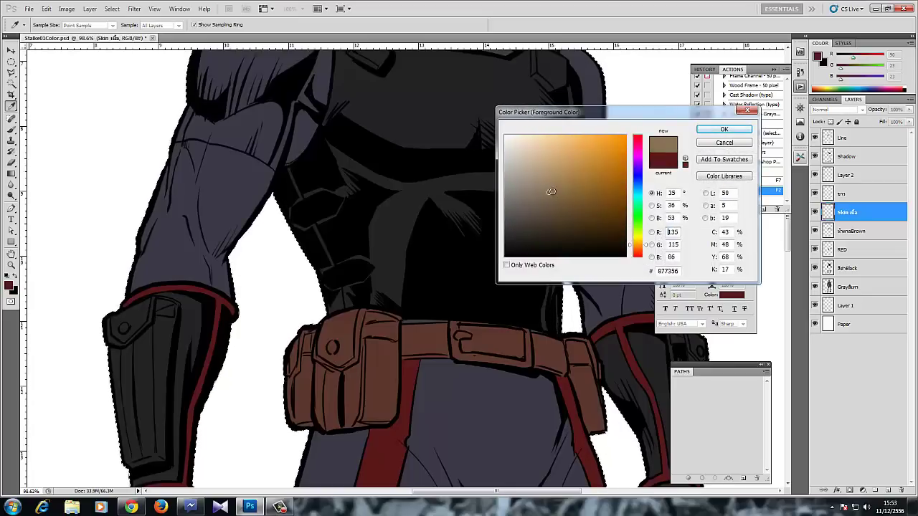
pyautogui.click(643, 249)
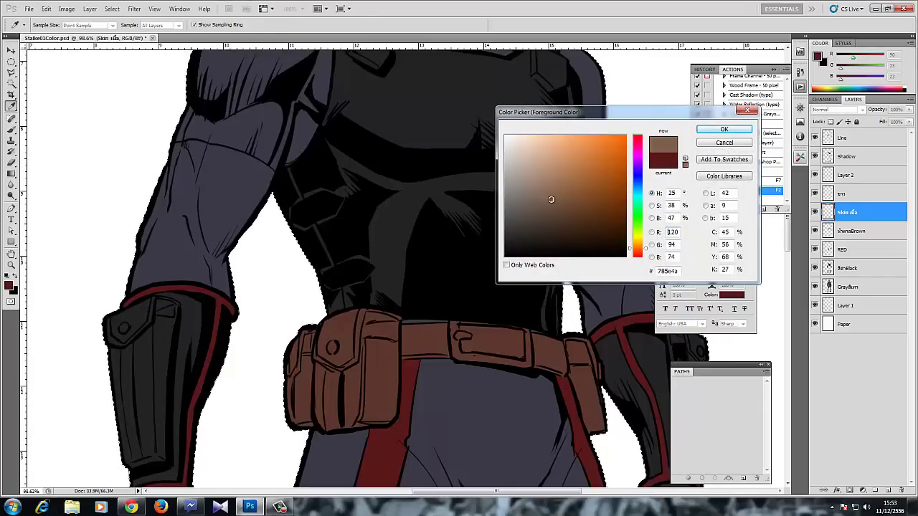
pyautogui.moveTo(551, 200); pyautogui.dragTo(556, 185)
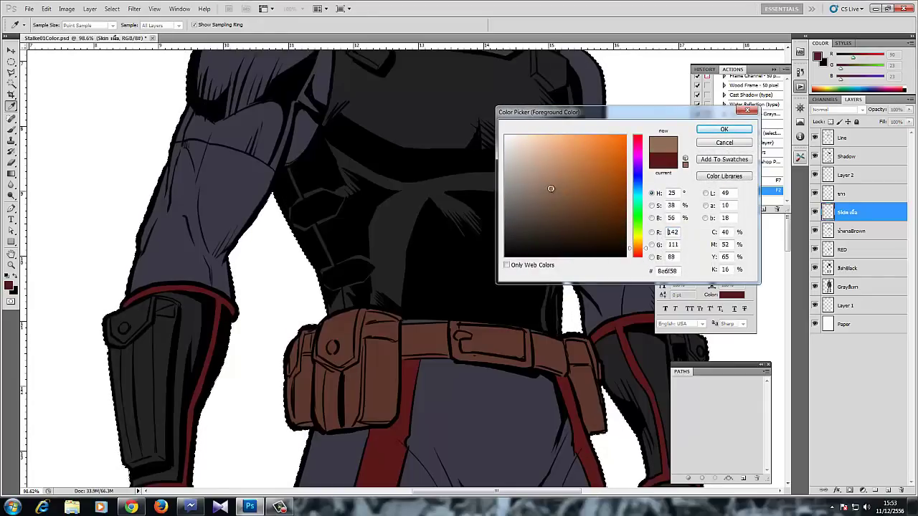
pyautogui.click(723, 142)
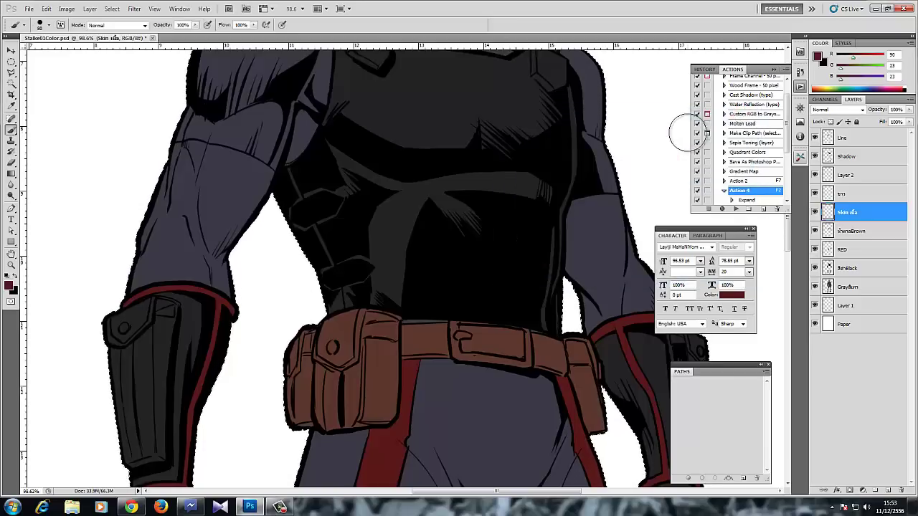
# - Open the reference image Stalker.jpg, sample the skin tone from its bare arm, and return to Stalke01Color.psd
pyautogui.hotkey('ctrl', 'o')
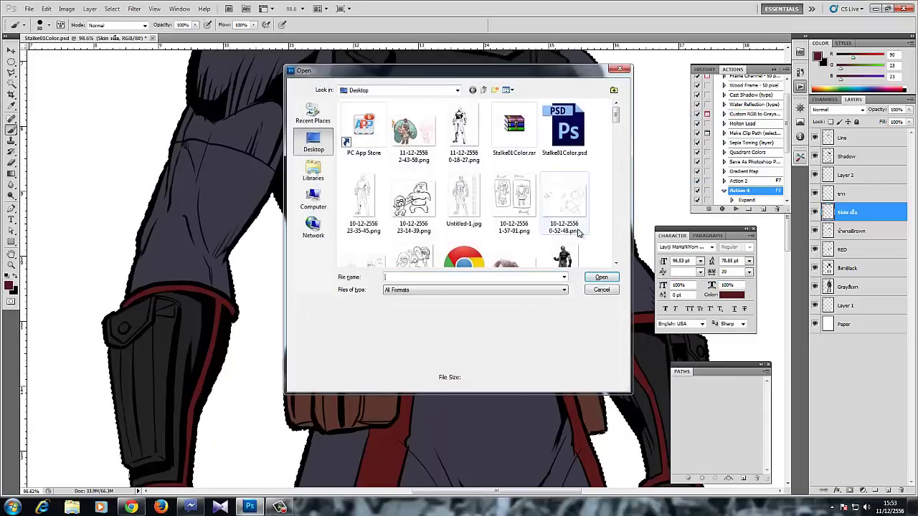
pyautogui.doubleClick(572, 258)
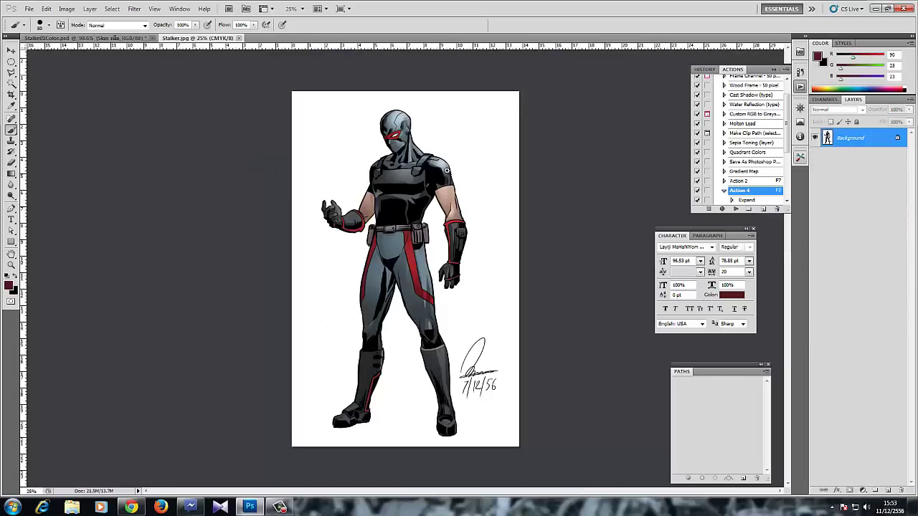
pyautogui.moveTo(447, 171); pyautogui.dragTo(527, 172)
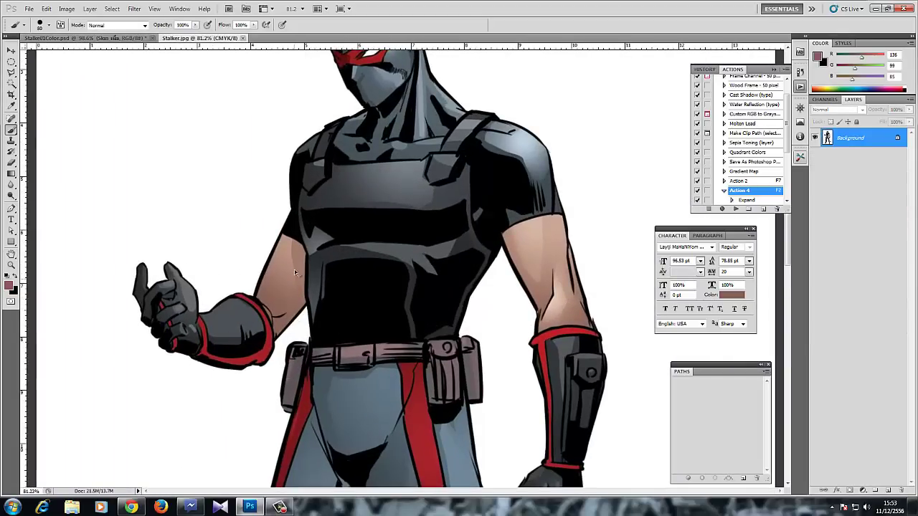
pyautogui.hotkey('ctrl', 'Tab')
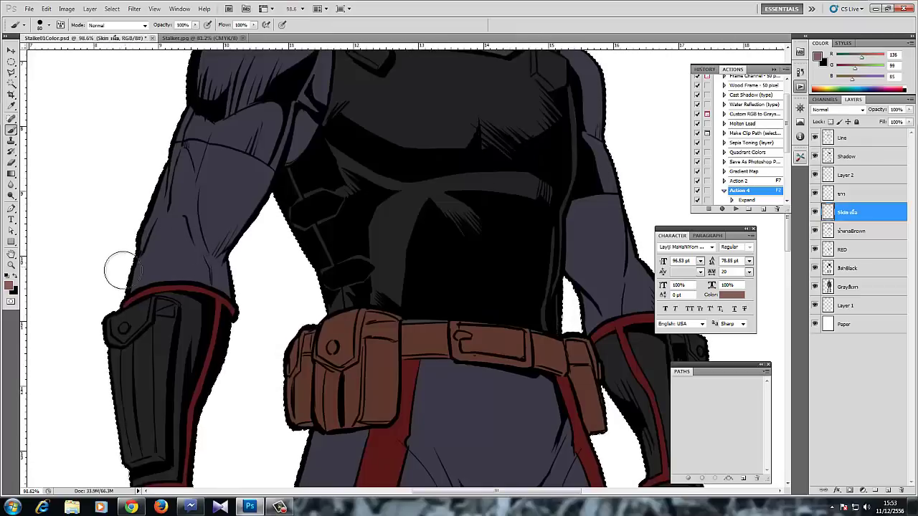
pyautogui.moveTo(120, 291)
pyautogui.mouseDown()
pyautogui.moveTo(174, 270)
pyautogui.moveTo(239, 290)
pyautogui.moveTo(215, 281)
pyautogui.mouseUp()
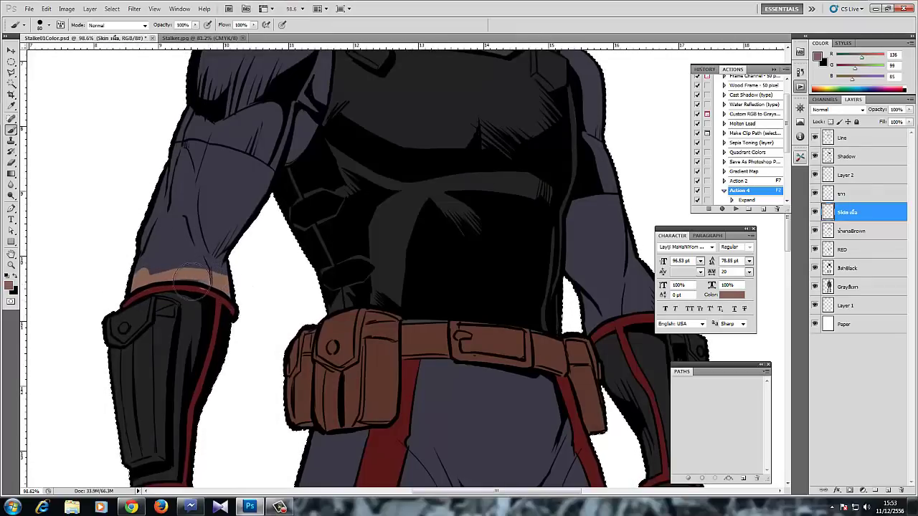
pyautogui.moveTo(176, 309); pyautogui.dragTo(216, 260)
pyautogui.hotkey('ctrl', 'z')
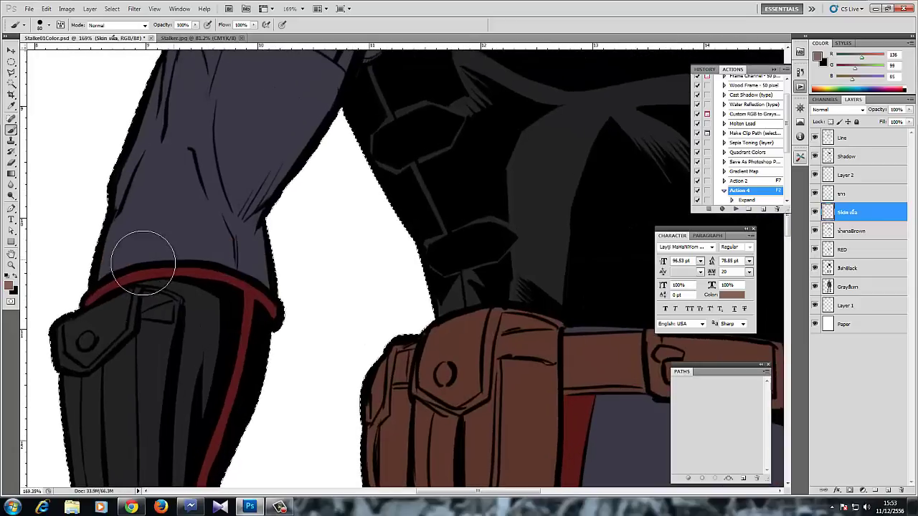
# - Paint the skin tone above the red-edged glove on the Skin เนื้อ layer, then select, expand and fill the rest of that bare arm
pyautogui.moveTo(108, 255)
pyautogui.mouseDown()
pyautogui.moveTo(95, 275)
pyautogui.moveTo(147, 252)
pyautogui.moveTo(235, 254)
pyautogui.moveTo(209, 255)
pyautogui.moveTo(255, 266)
pyautogui.moveTo(235, 259)
pyautogui.moveTo(281, 286)
pyautogui.moveTo(270, 279)
pyautogui.moveTo(255, 357)
pyautogui.mouseUp()
pyautogui.hotkey('ctrl', 'd')
pyautogui.press('w')
pyautogui.click(242, 250)
pyautogui.press('F2')
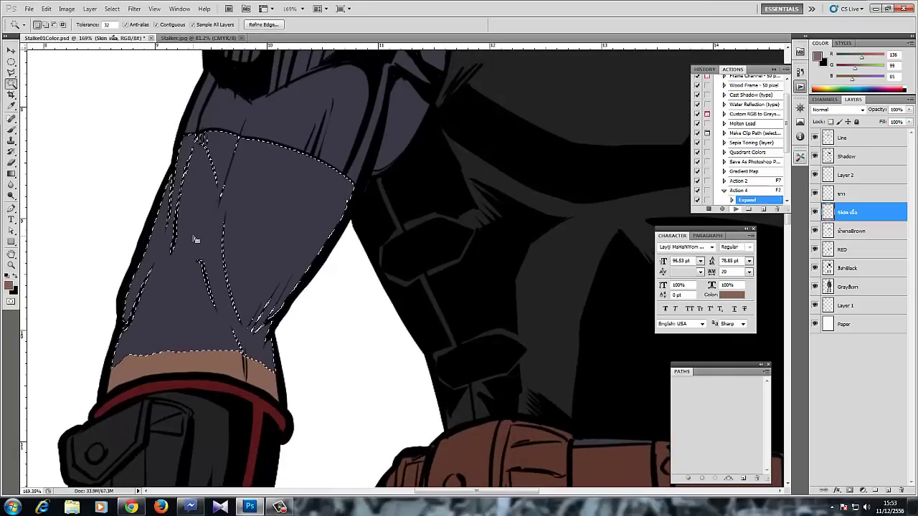
pyautogui.hotkey('alt', 'BackSpace')
pyautogui.hotkey('ctrl', 'd')
pyautogui.press('b')
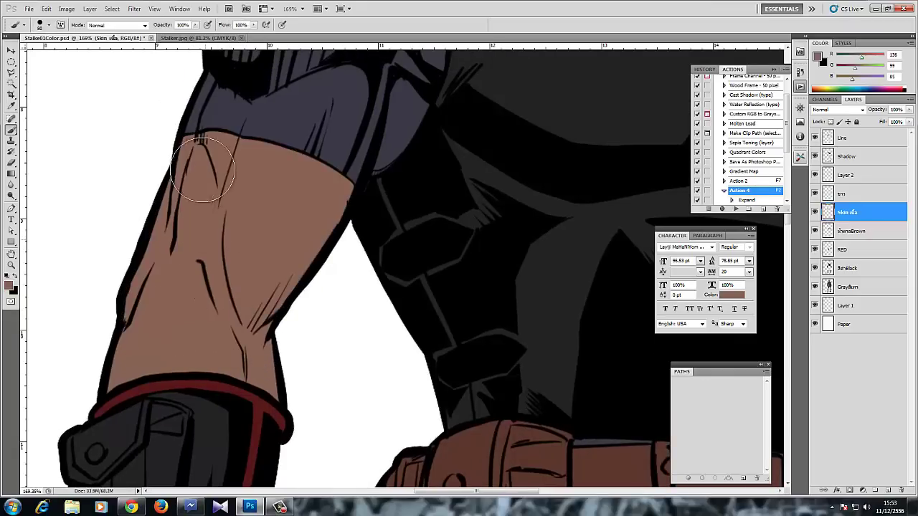
# - Select the bare area of the figure's other arm with the Magic Wand and fill it with the skin tone
pyautogui.moveTo(296, 218); pyautogui.dragTo(135, 200)
pyautogui.moveTo(541, 221); pyautogui.dragTo(160, 193)
pyautogui.press('w')
pyautogui.click(393, 311)
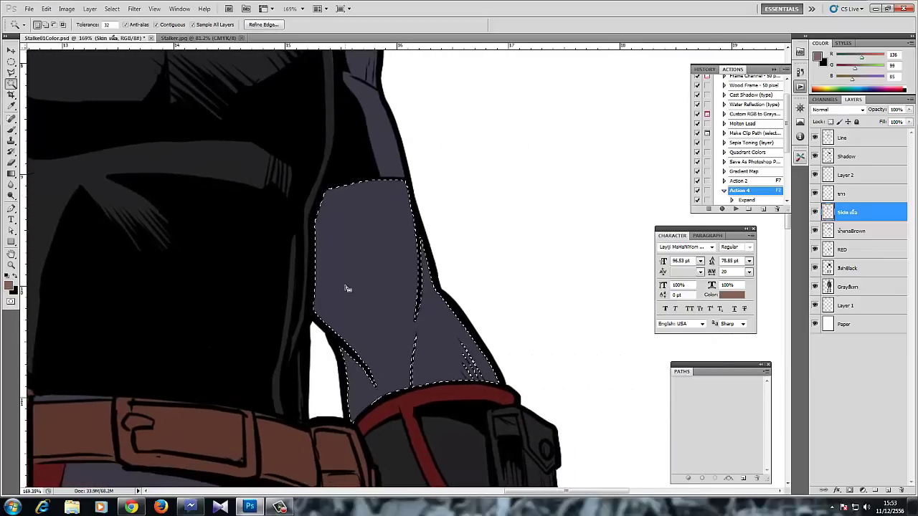
pyautogui.hotkey('alt', 'BackSpace')
pyautogui.hotkey('ctrl', 'd')
pyautogui.press('b')
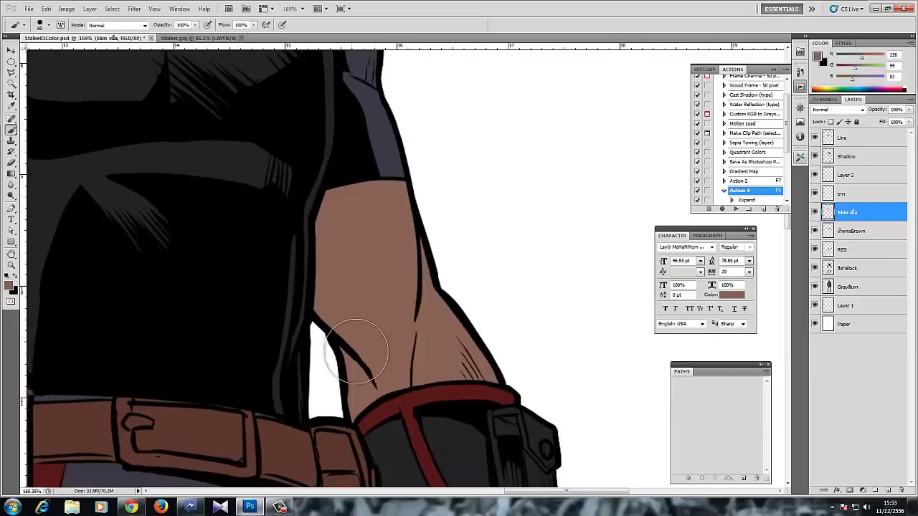
pyautogui.moveTo(378, 268); pyautogui.dragTo(349, 279)
pyautogui.moveTo(412, 197); pyautogui.dragTo(365, 262)
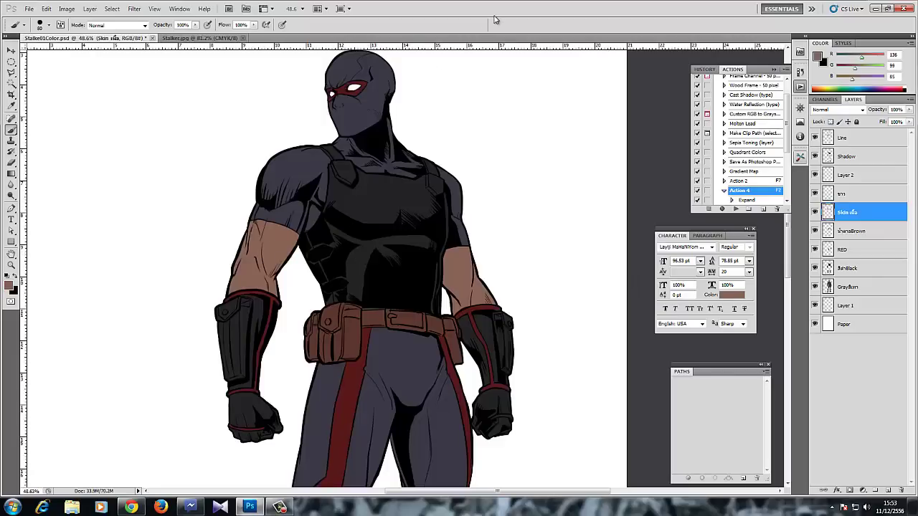
pyautogui.moveTo(394, 296); pyautogui.dragTo(387, 199)
pyautogui.moveTo(383, 246); pyautogui.dragTo(365, 246)
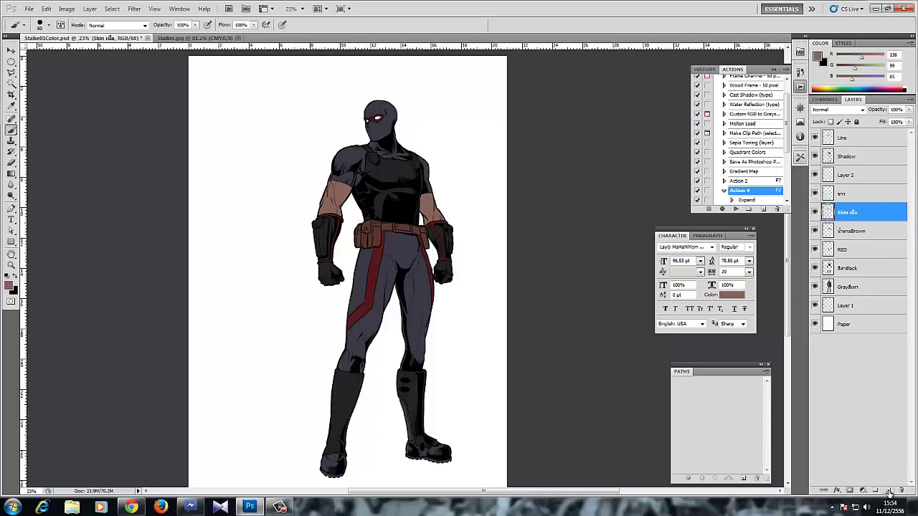
# - Create a new layer above the Skin เนื้อ layer and enlarge the brush to 150 px for a shading demonstration
pyautogui.click(887, 491)
pyautogui.scroll(2, 308, 179)
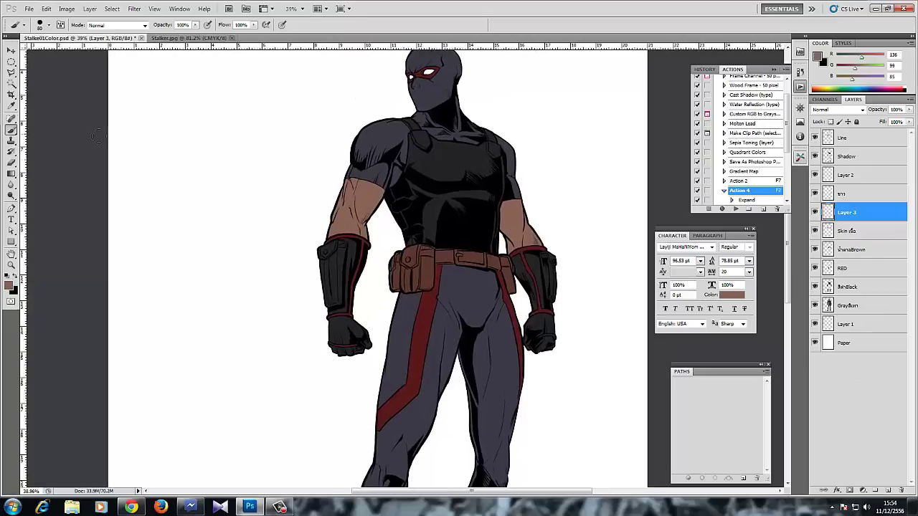
pyautogui.moveTo(135, 142); pyautogui.dragTo(107, 198)
pyautogui.press(']')
pyautogui.press(']')
pyautogui.press(']')
pyautogui.press(']')
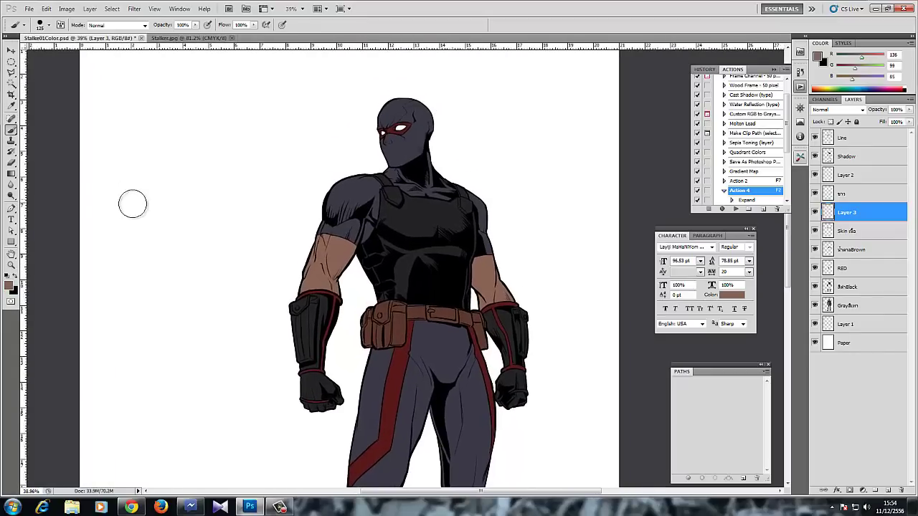
# - Set the foreground color to the lighter skin tone c19787 and paint a vertical test stroke on the blank paper beside the figure
pyautogui.press('i')
pyautogui.click(10, 285)
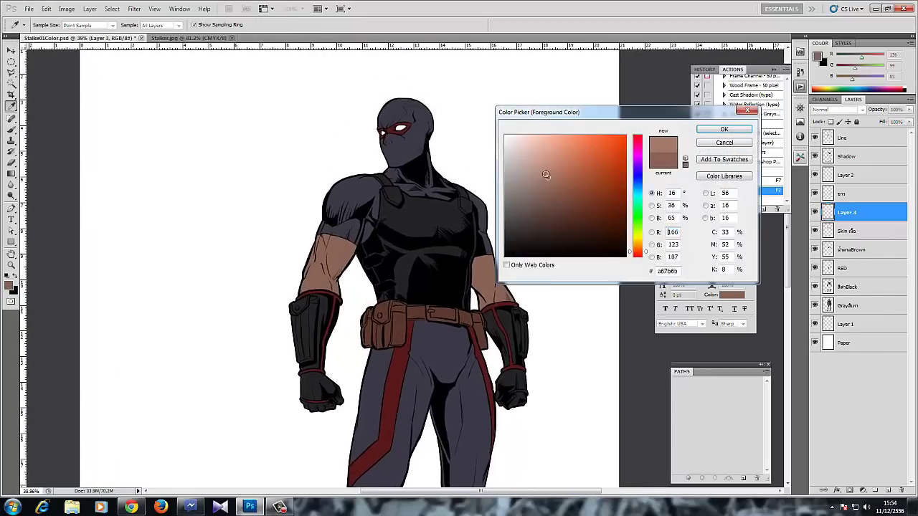
pyautogui.moveTo(545, 174); pyautogui.dragTo(541, 165)
pyautogui.press('Return')
pyautogui.moveTo(191, 266)
pyautogui.mouseDown()
pyautogui.moveTo(203, 250)
pyautogui.moveTo(201, 188)
pyautogui.moveTo(192, 228)
pyautogui.mouseUp()
# - Choose a darker brown skin tone and paint a shadow along one edge of the test stroke
pyautogui.click(11, 287)
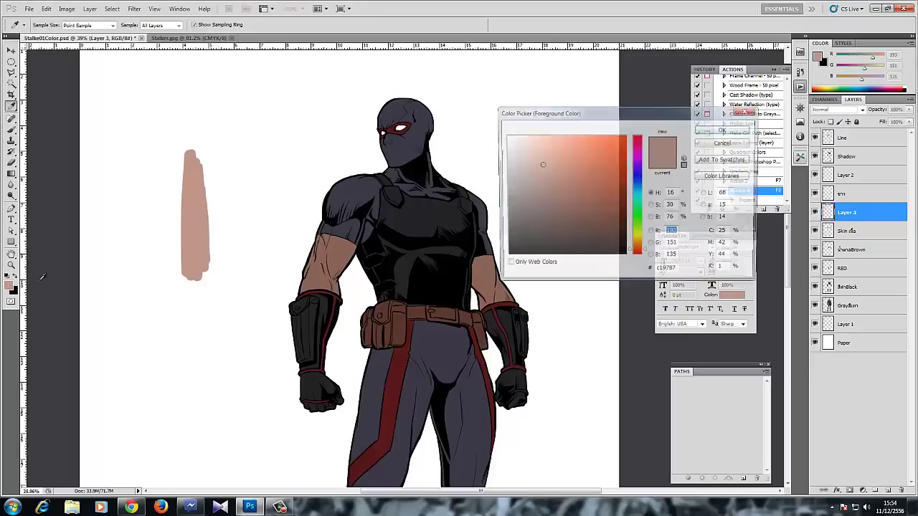
pyautogui.click(552, 180)
pyautogui.click(724, 129)
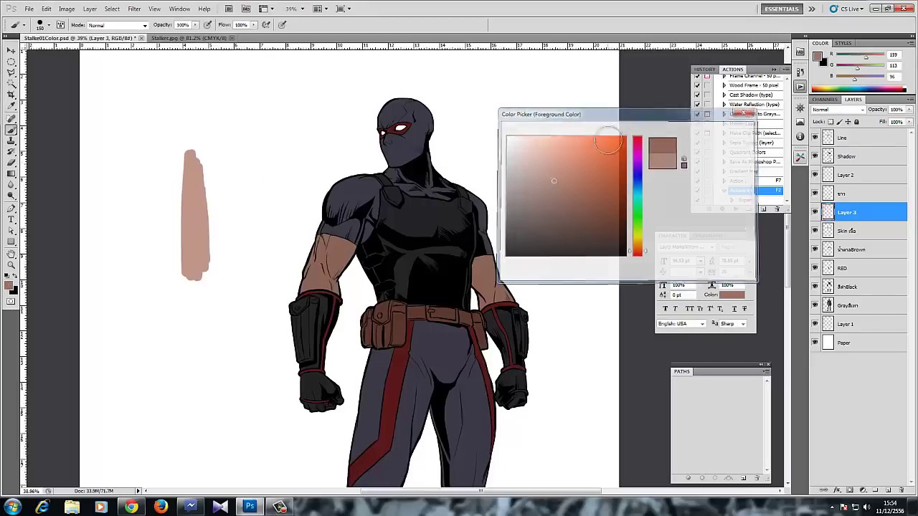
pyautogui.moveTo(205, 184); pyautogui.dragTo(201, 268)
# - Paint a pale highlight in RGB 227, 195, 183 on the test stroke, then hide and show Layer 3
pyautogui.keyDown('alt'); pyautogui.click(179, 205); pyautogui.keyUp('alt')
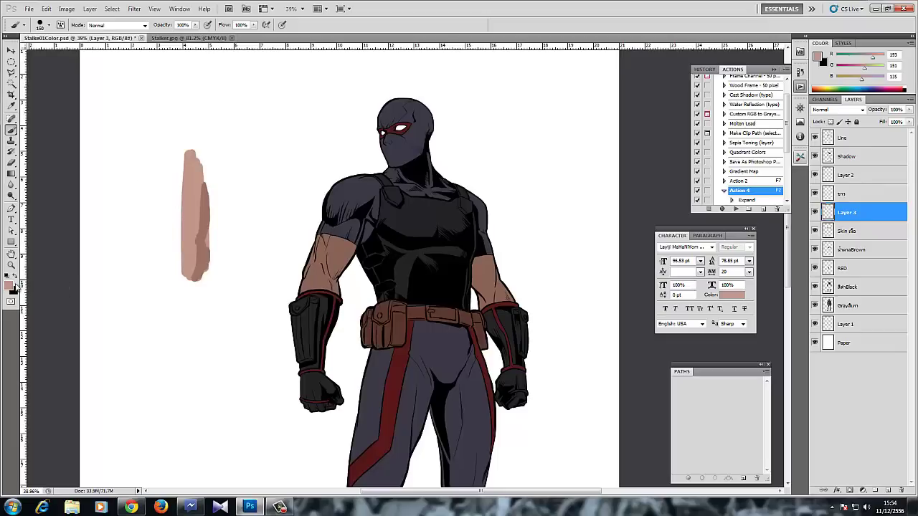
pyautogui.click(11, 287)
pyautogui.moveTo(539, 161); pyautogui.dragTo(526, 145)
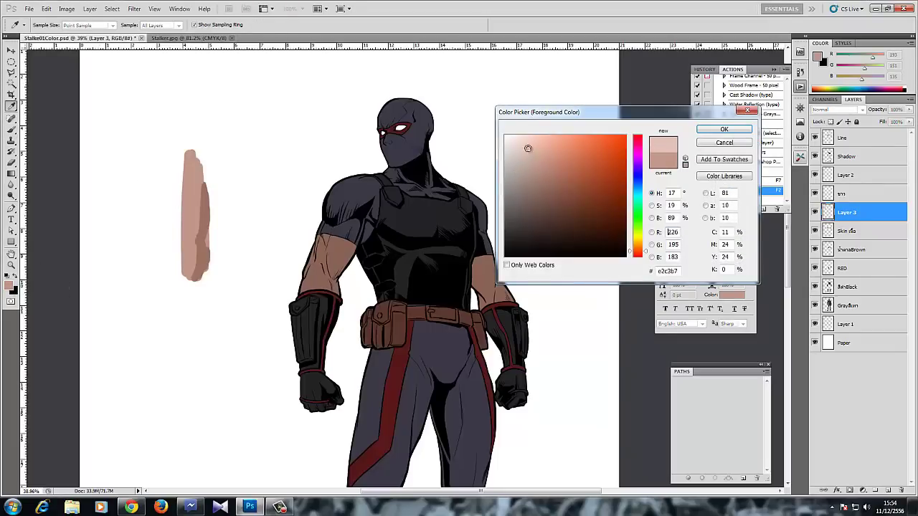
pyautogui.click(723, 129)
pyautogui.moveTo(197, 188); pyautogui.dragTo(184, 265)
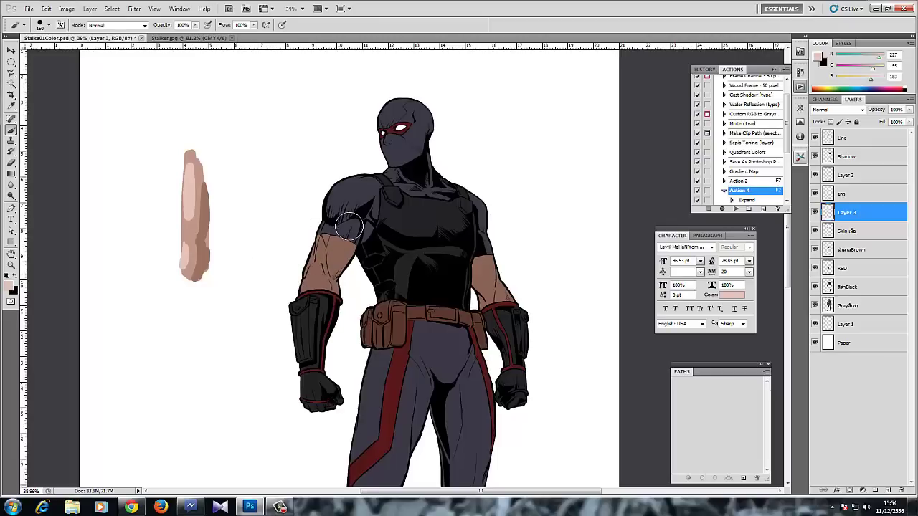
pyautogui.click(815, 214)
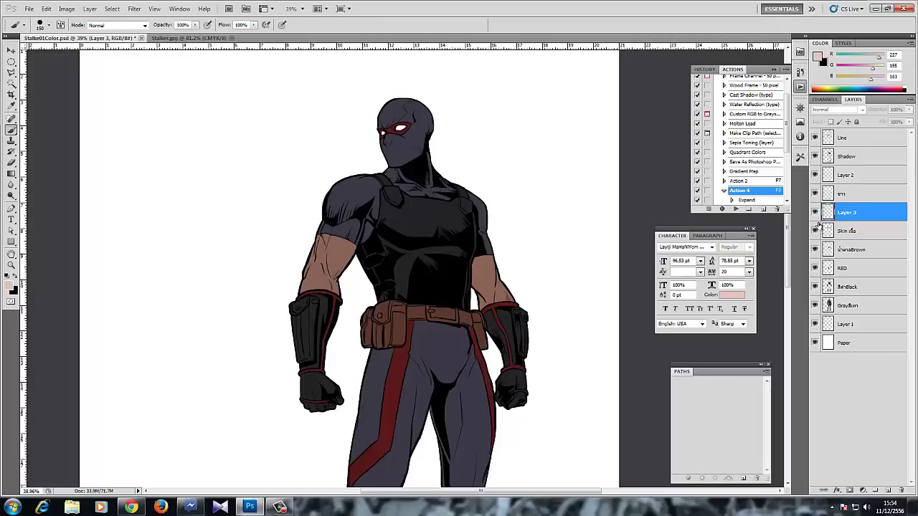
pyautogui.click(814, 213)
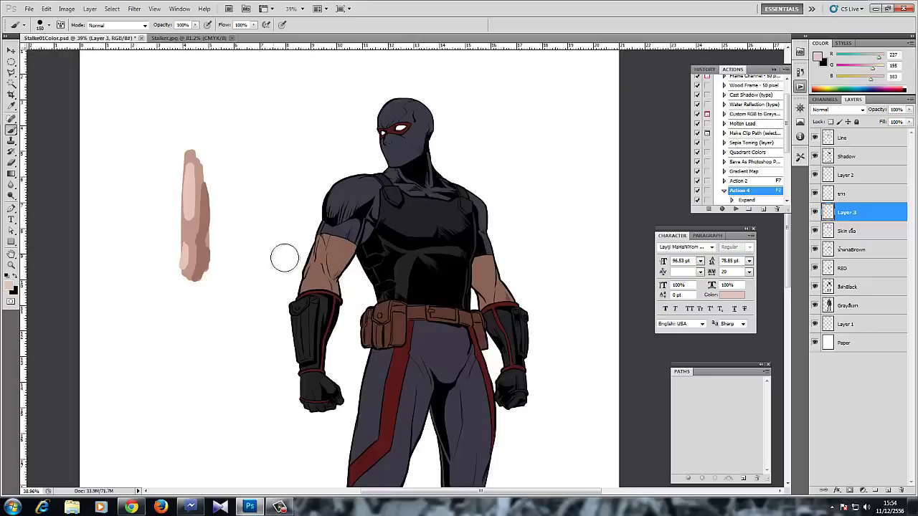
# - Paint a second test swatch beside the first, sampling its dark, light and middle skin tones
pyautogui.scroll(3, 326, 294)
pyautogui.keyDown('alt'); pyautogui.click(163, 187); pyautogui.keyUp('alt')
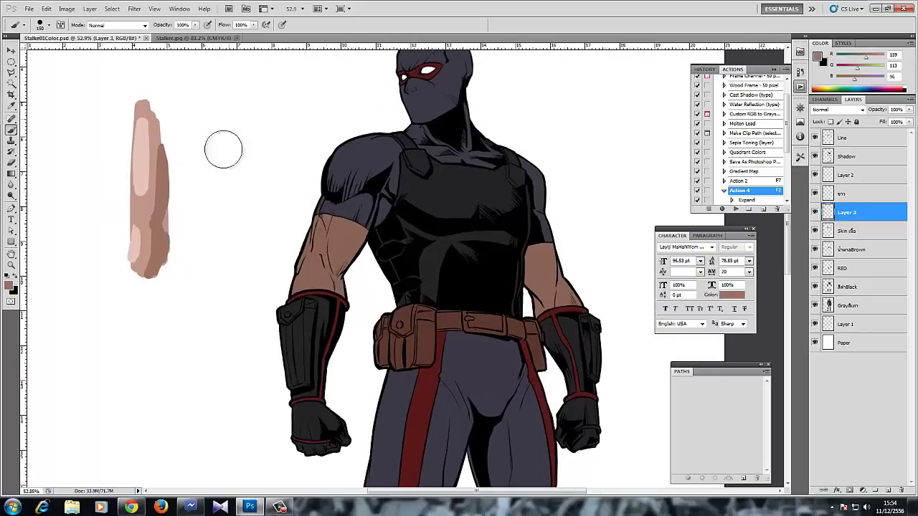
pyautogui.moveTo(208, 239)
pyautogui.mouseDown()
pyautogui.moveTo(266, 186)
pyautogui.moveTo(245, 110)
pyautogui.moveTo(281, 107)
pyautogui.moveTo(262, 98)
pyautogui.moveTo(248, 118)
pyautogui.moveTo(242, 228)
pyautogui.moveTo(260, 104)
pyautogui.moveTo(222, 128)
pyautogui.moveTo(233, 113)
pyautogui.mouseUp()
pyautogui.keyDown('alt'); pyautogui.click(138, 212); pyautogui.keyUp('alt')
pyautogui.keyDown('alt'); pyautogui.click(146, 162); pyautogui.keyUp('alt')
pyautogui.keyDown('alt'); pyautogui.click(261, 229); pyautogui.keyUp('alt')
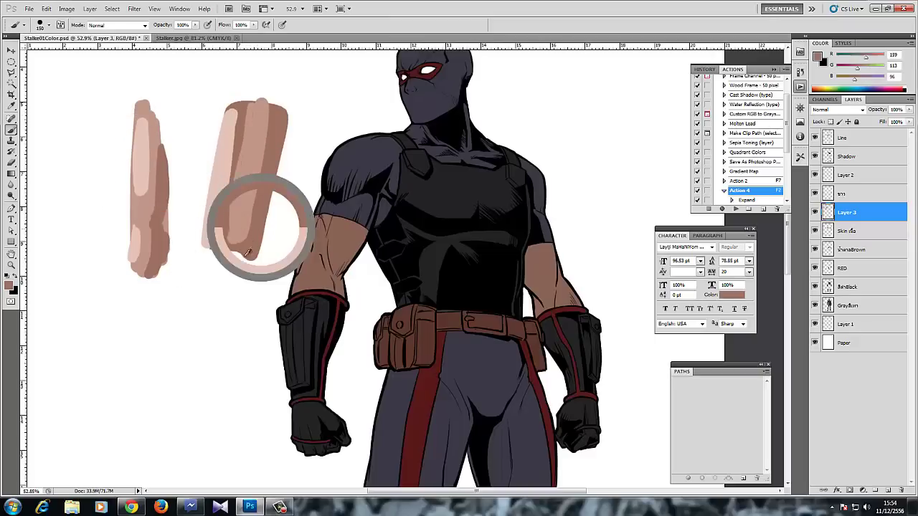
# - Paint a third swatch below the others with a dark base, a pale highlight and middle-tone strokes along the edges
pyautogui.click(142, 426)
pyautogui.moveTo(159, 386); pyautogui.dragTo(200, 334)
pyautogui.moveTo(205, 263)
pyautogui.mouseDown()
pyautogui.moveTo(255, 267)
pyautogui.moveTo(211, 379)
pyautogui.moveTo(212, 261)
pyautogui.moveTo(212, 311)
pyautogui.moveTo(225, 299)
pyautogui.moveTo(239, 344)
pyautogui.mouseUp()
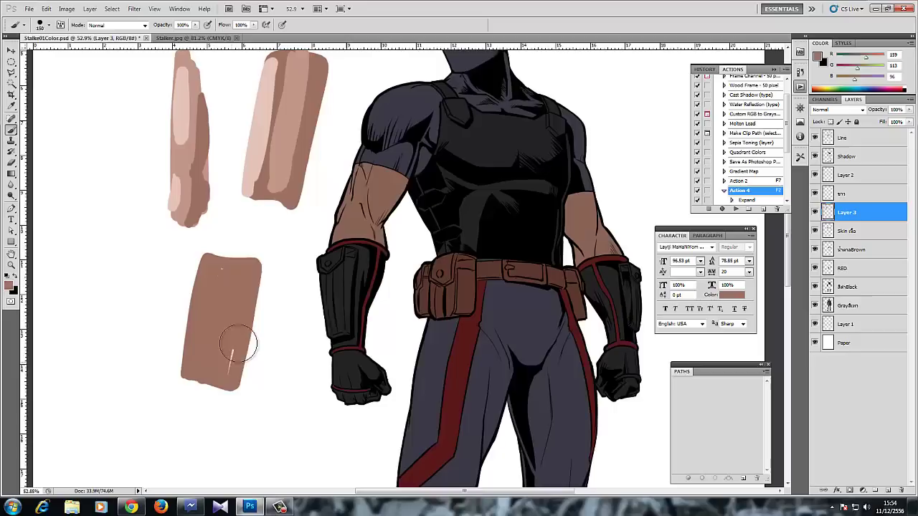
pyautogui.keyDown('alt'); pyautogui.click(256, 167); pyautogui.keyUp('alt')
pyautogui.moveTo(213, 249)
pyautogui.mouseDown()
pyautogui.moveTo(202, 362)
pyautogui.moveTo(218, 336)
pyautogui.moveTo(210, 357)
pyautogui.mouseUp()
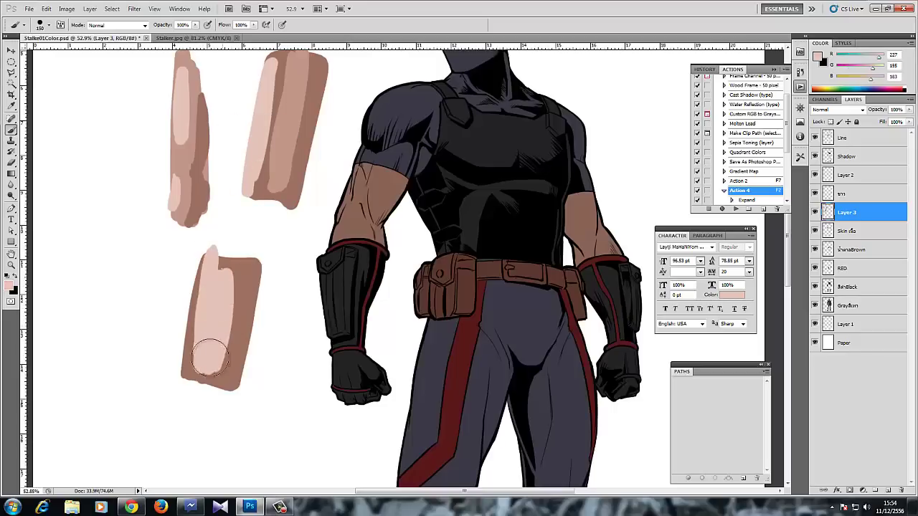
pyautogui.keyDown('alt'); pyautogui.click(262, 147); pyautogui.keyUp('alt')
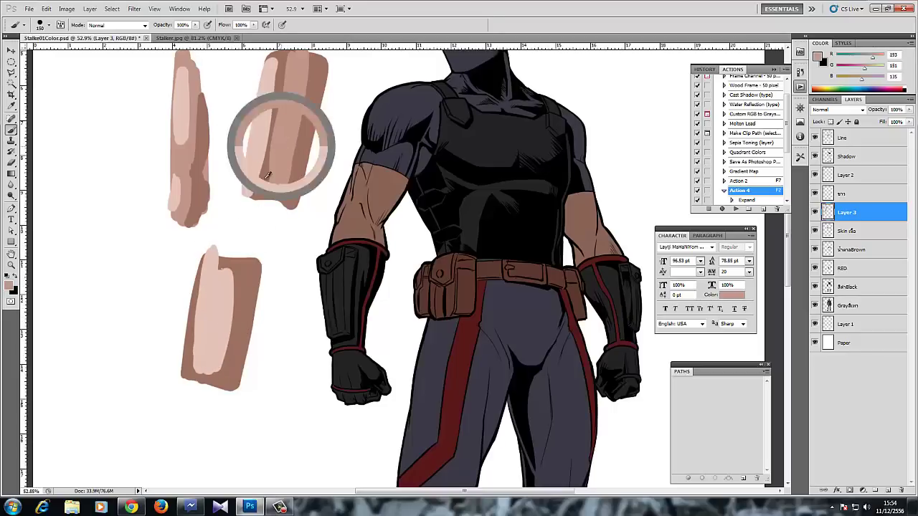
pyautogui.moveTo(231, 262); pyautogui.dragTo(223, 375)
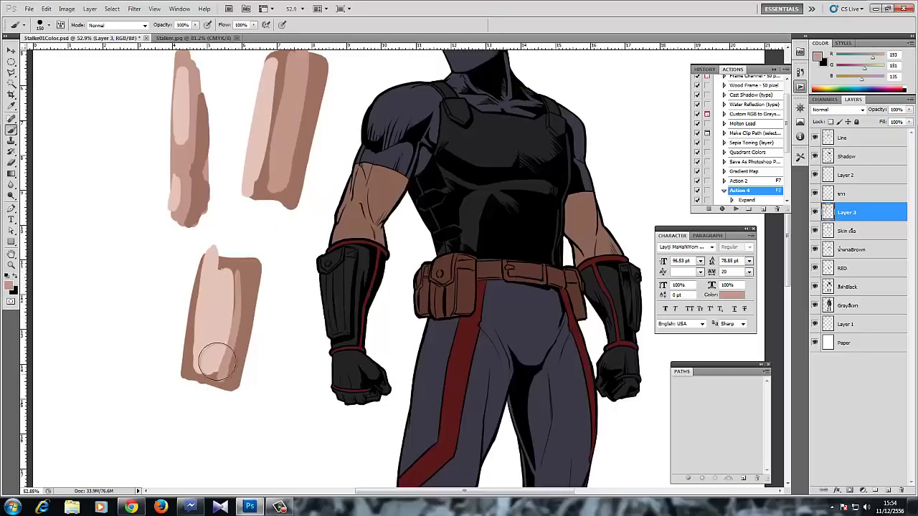
pyautogui.moveTo(255, 318); pyautogui.dragTo(244, 383)
pyautogui.moveTo(228, 334); pyautogui.dragTo(231, 387)
# - Hide and show the test swatches on Layer 3, then delete that layer
pyautogui.scroll(-2, 226, 364)
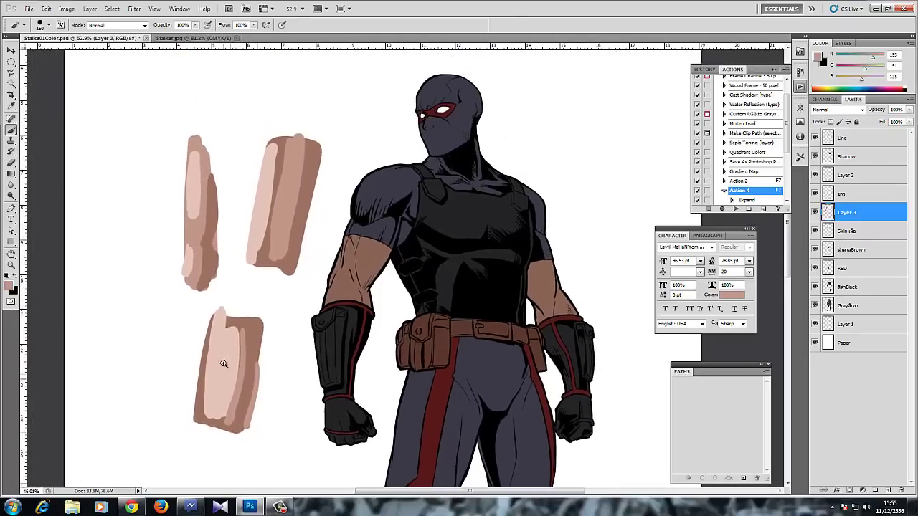
pyautogui.click(815, 213)
pyautogui.click(815, 213)
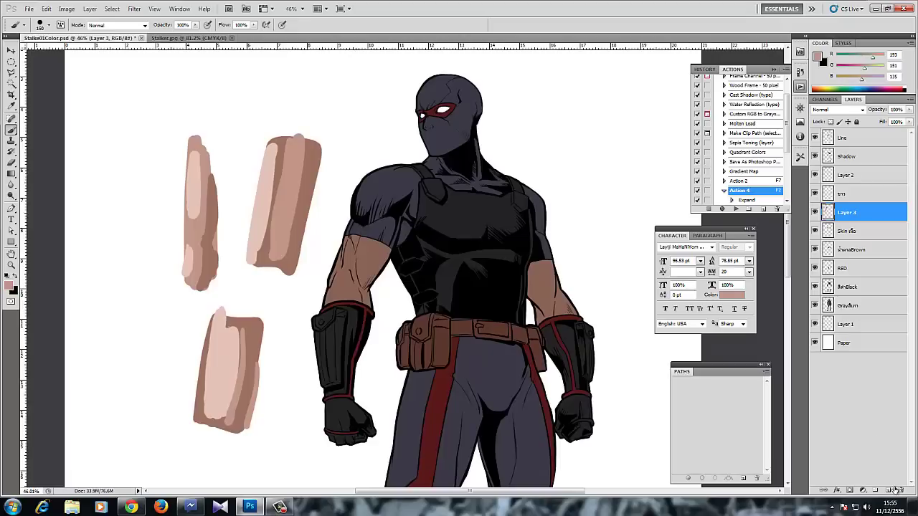
pyautogui.click(901, 492)
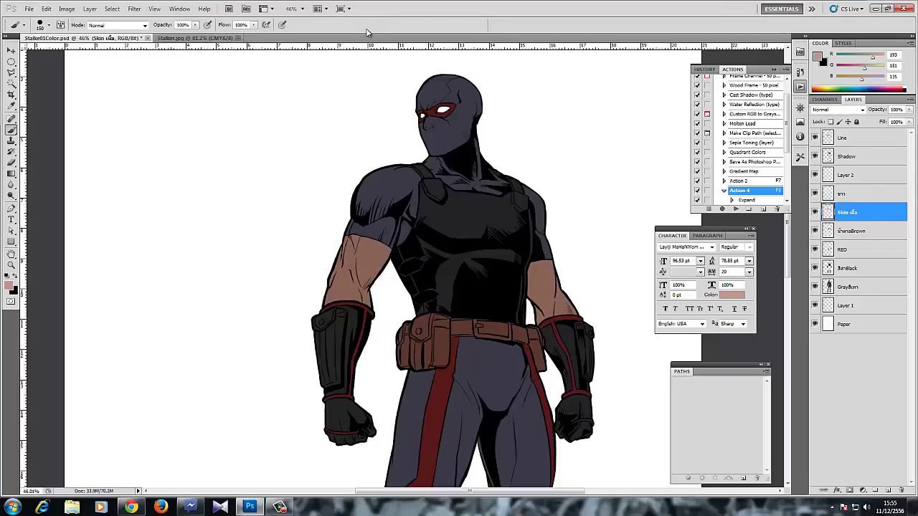
# - Convert Stalke01Color.psd to CMYK Color mode without merging its layers
pyautogui.moveTo(452, 241); pyautogui.dragTo(345, 242)
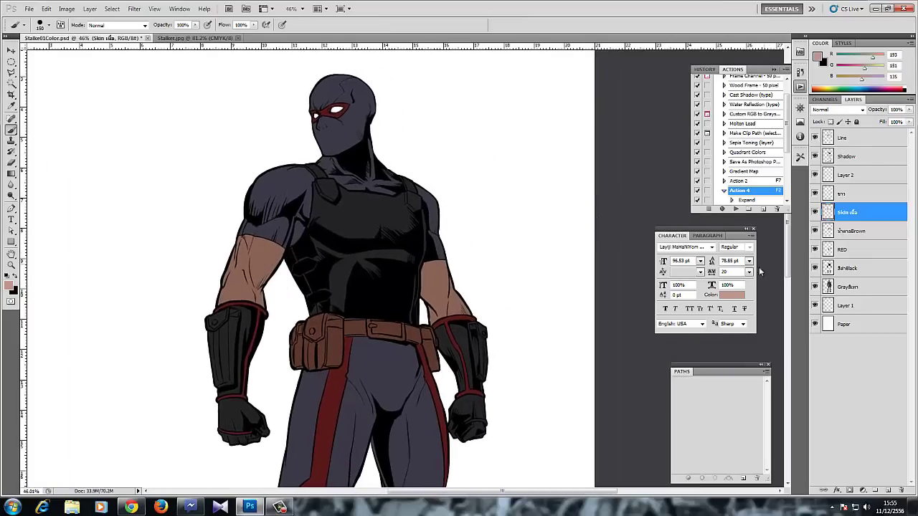
pyautogui.scroll(-5, 445, 300)
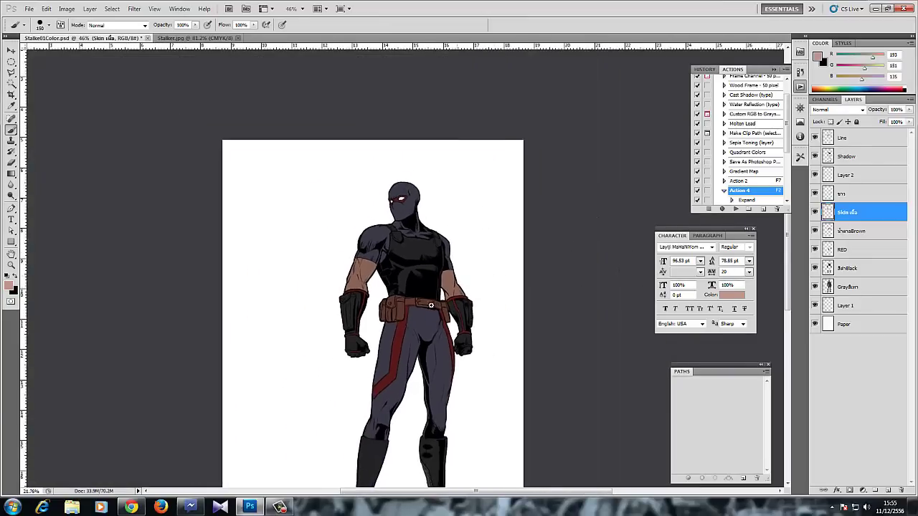
pyautogui.moveTo(445, 311); pyautogui.dragTo(444, 247)
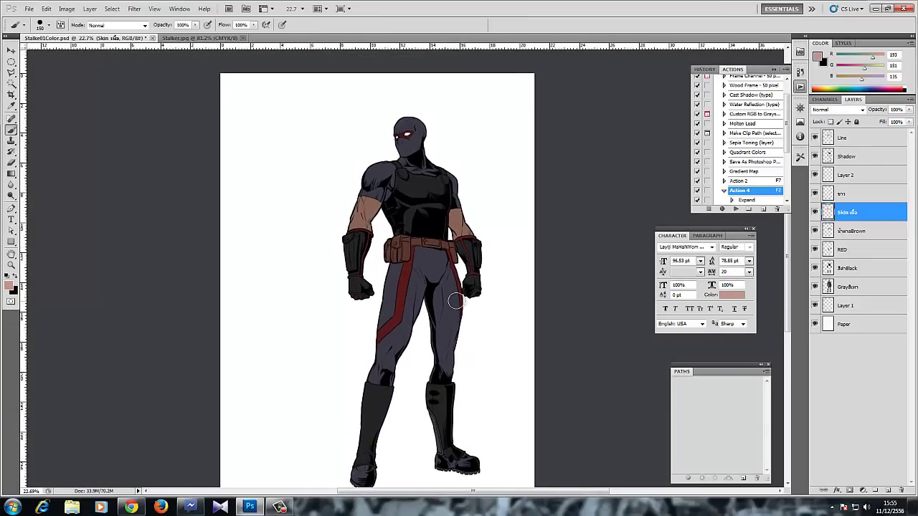
pyautogui.moveTo(460, 290); pyautogui.dragTo(465, 284)
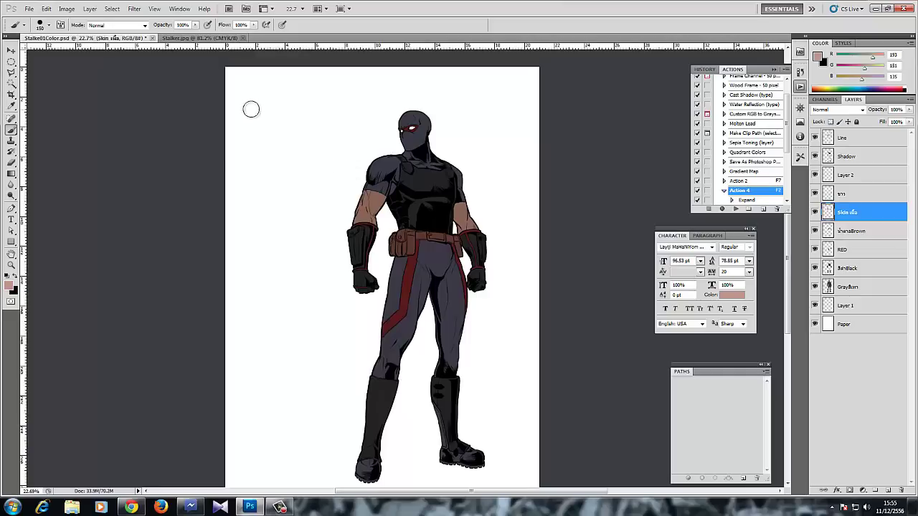
pyautogui.click(66, 9)
pyautogui.moveTo(83, 32)
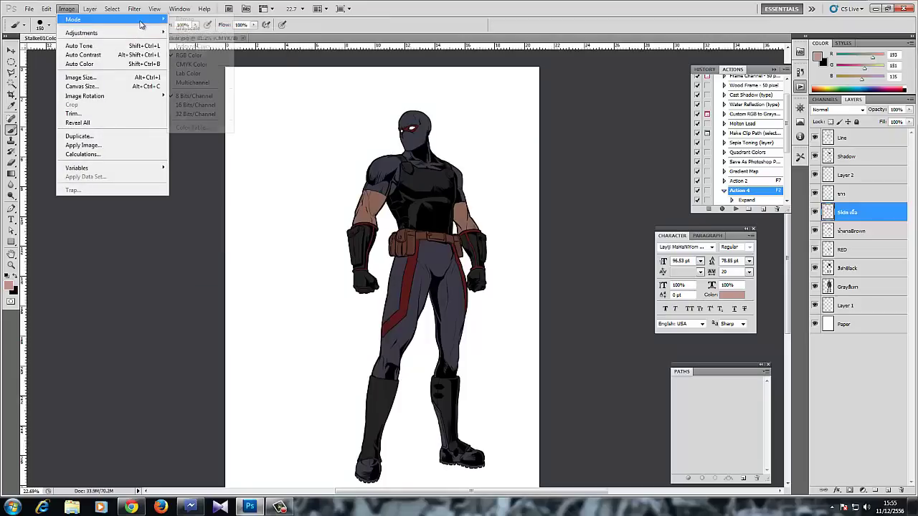
pyautogui.moveTo(108, 20)
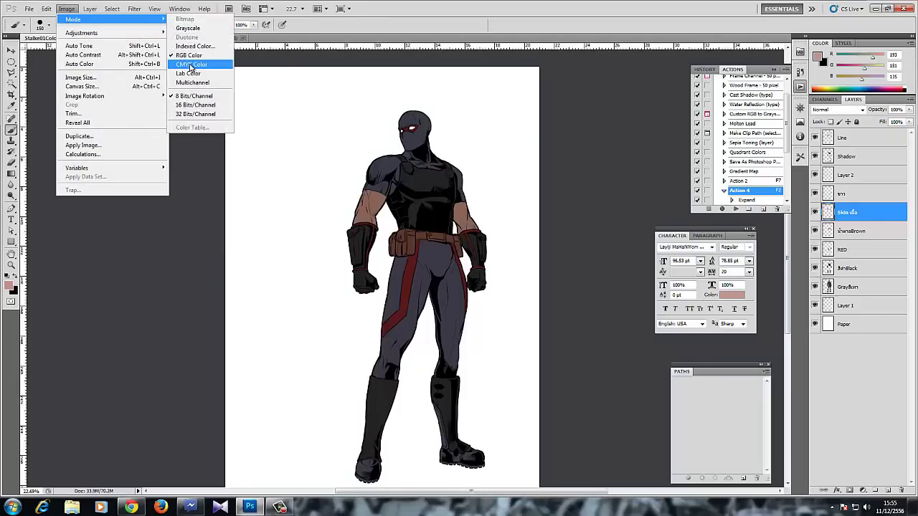
pyautogui.click(190, 65)
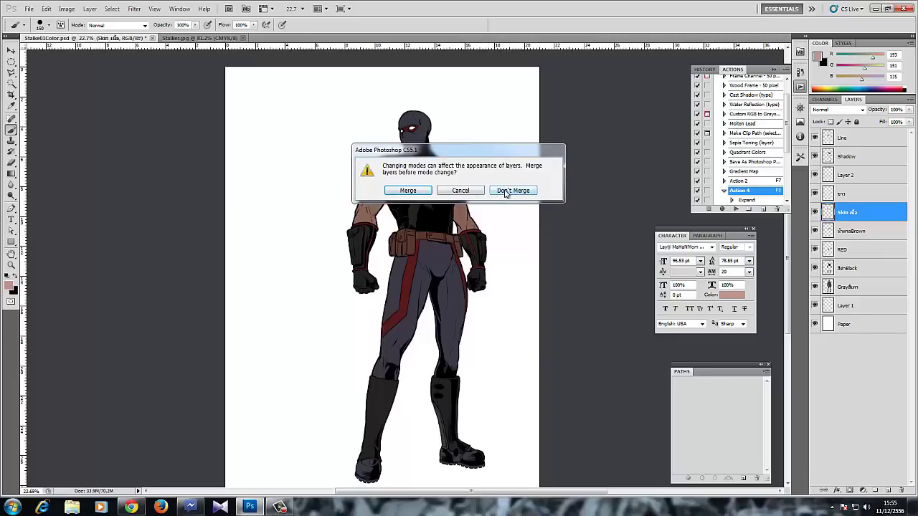
pyautogui.click(506, 192)
pyautogui.click(441, 202)
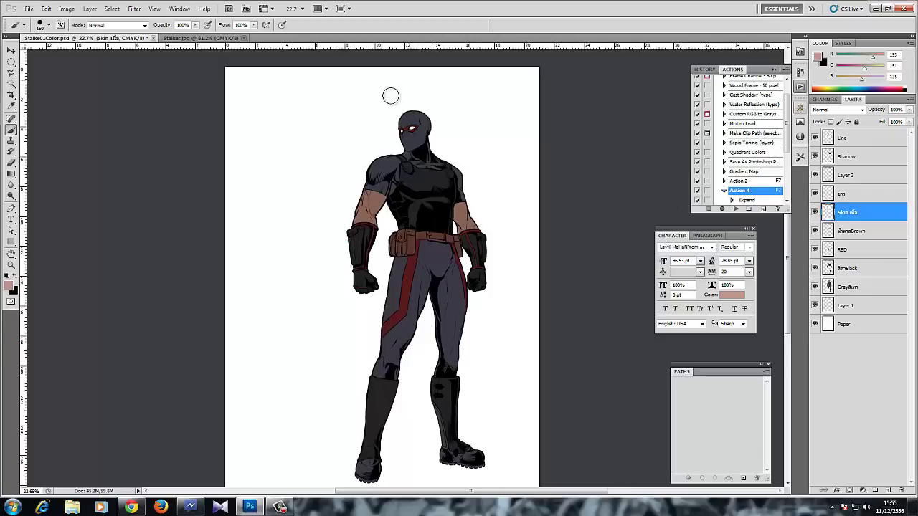
# - Select the gray flat-color layer and check which color mode the document uses
pyautogui.click(848, 287)
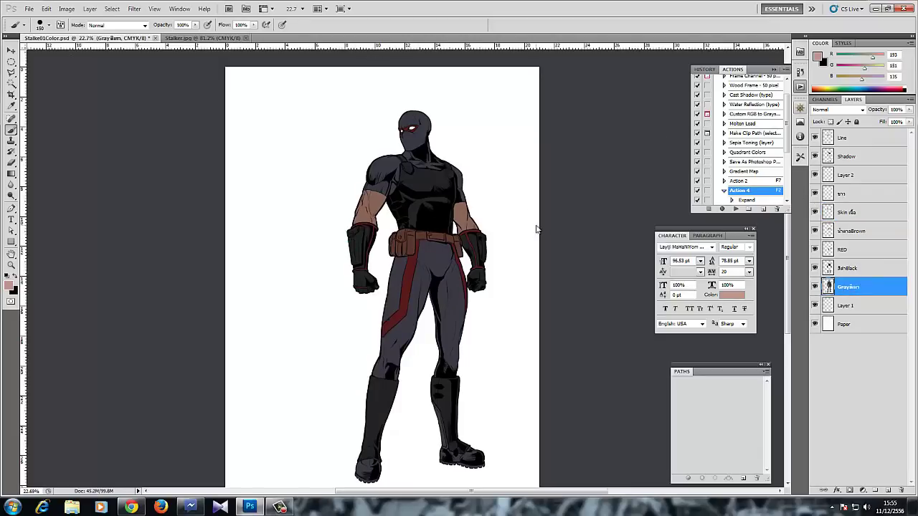
pyautogui.click(65, 10)
pyautogui.moveTo(86, 21)
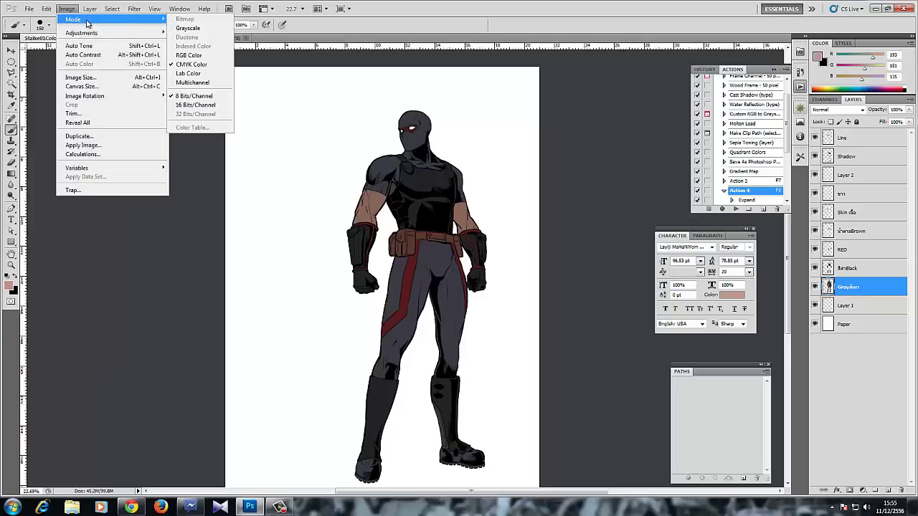
pyautogui.click(431, 23)
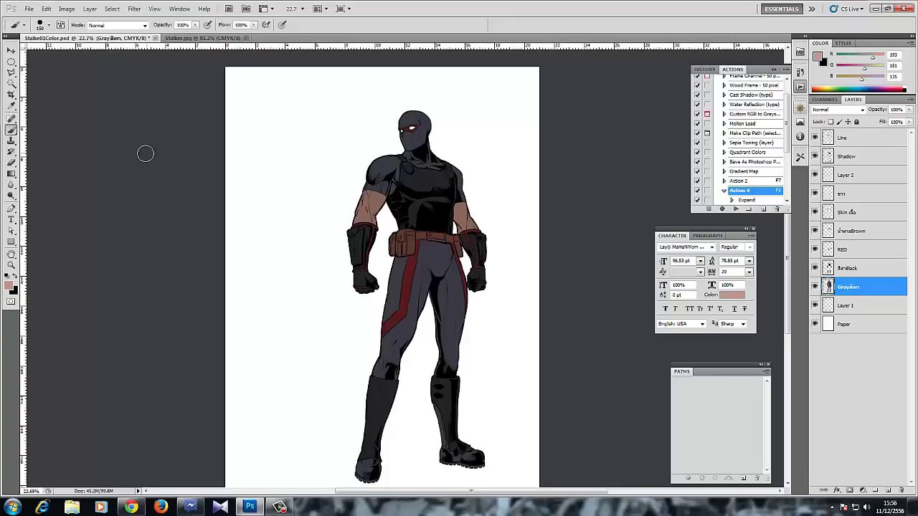
# - Lock the transparent pixels of the gray flat-color layer
pyautogui.moveTo(366, 191); pyautogui.dragTo(296, 191)
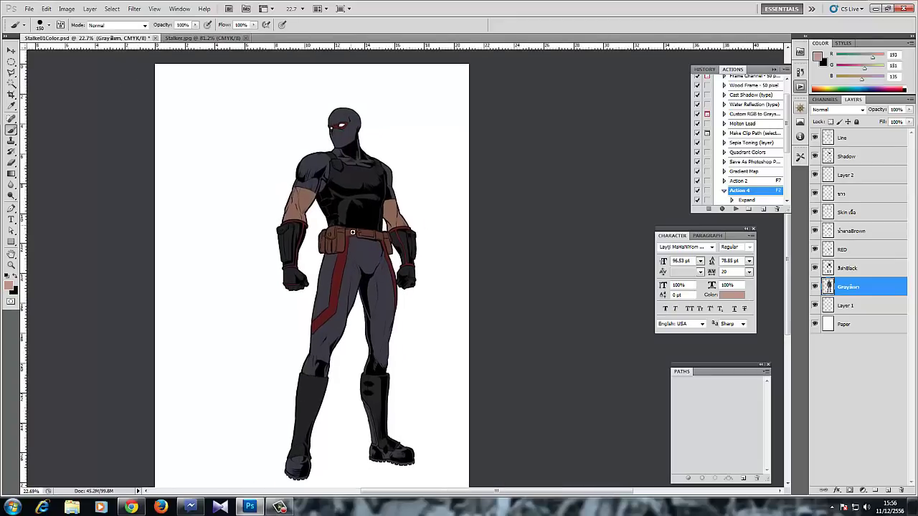
pyautogui.moveTo(353, 232)
pyautogui.mouseDown()
pyautogui.moveTo(370, 218)
pyautogui.moveTo(338, 265)
pyautogui.mouseUp()
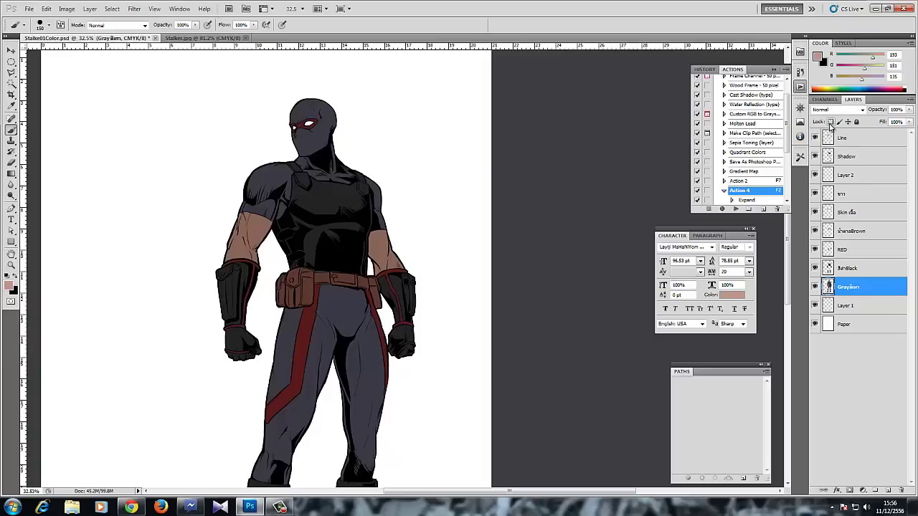
pyautogui.click(854, 272)
pyautogui.click(850, 288)
pyautogui.scroll(3, 242, 194)
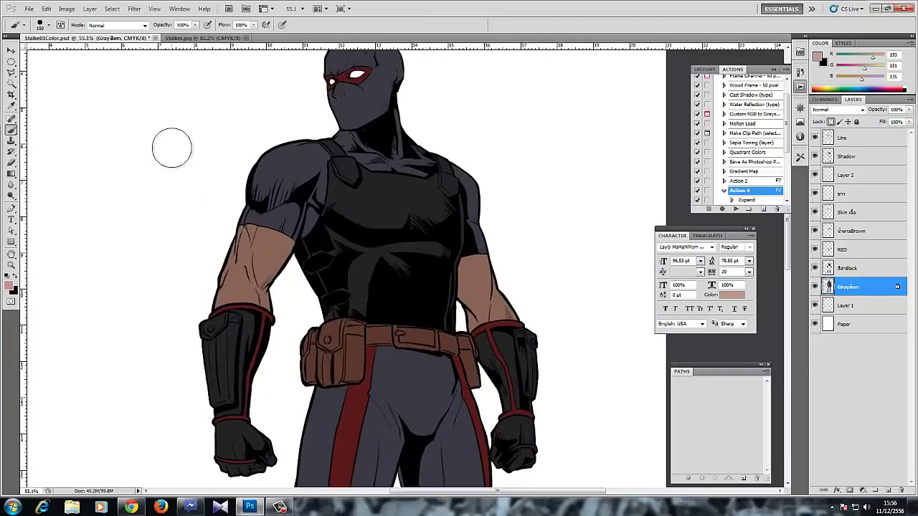
# - Load and drop a selection of the gray layer's outline, then isolate the gray base by hiding the color layers from Layer 2 to Black
pyautogui.keyDown('ctrl'); pyautogui.click(828, 286); pyautogui.keyUp('ctrl')
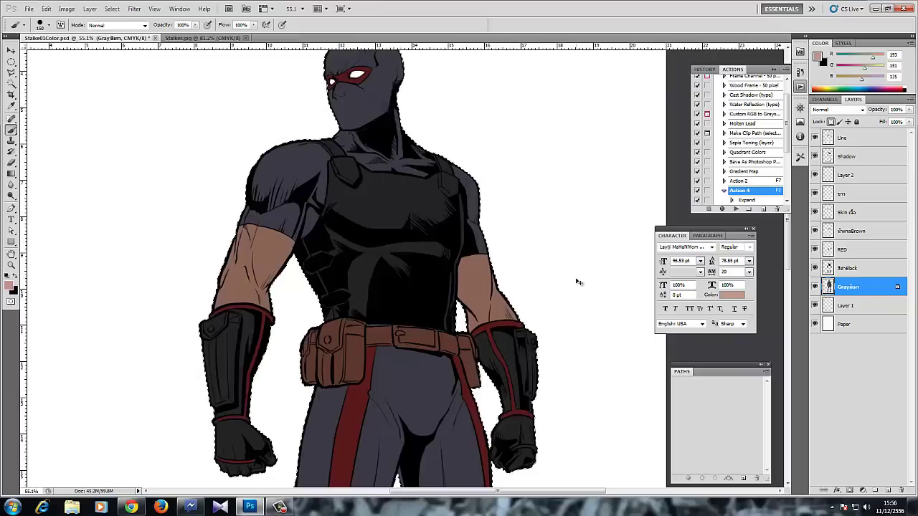
pyautogui.hotkey('ctrl', 'd')
pyautogui.click(815, 174)
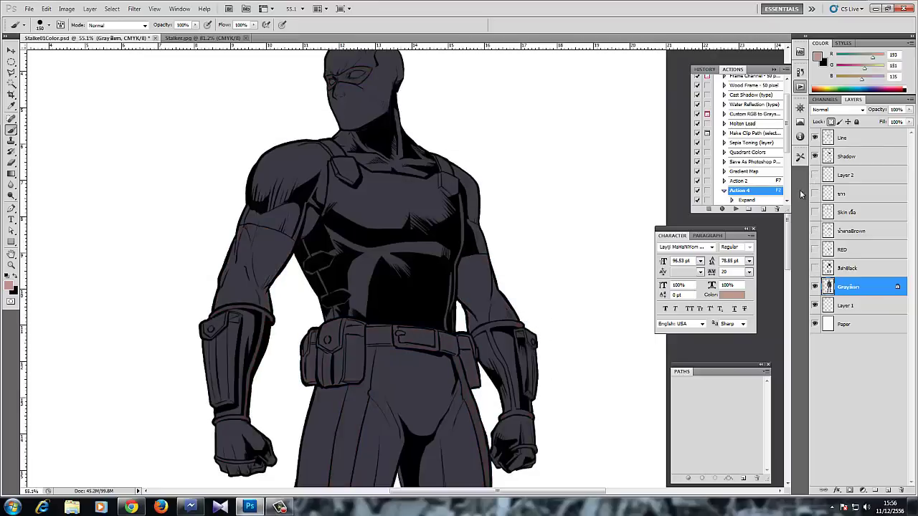
pyautogui.scroll(-3, 560, 224)
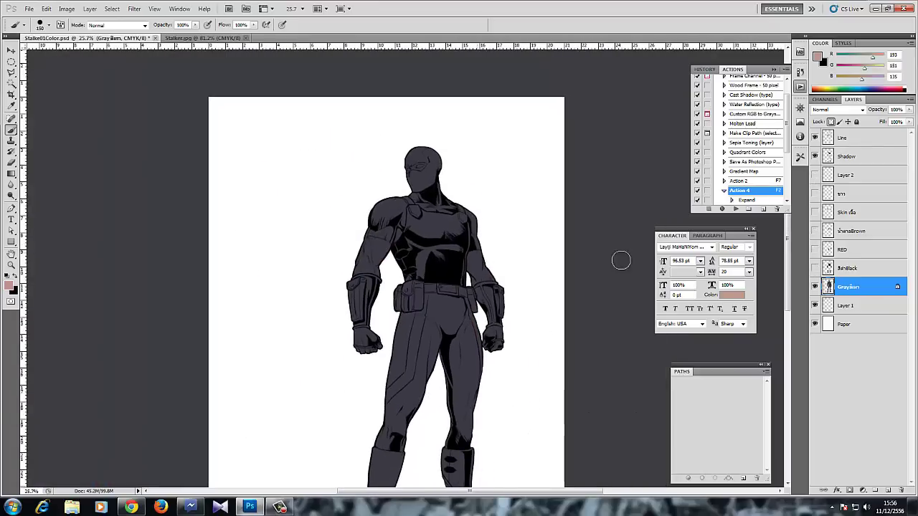
pyautogui.click(815, 287)
pyautogui.click(815, 287)
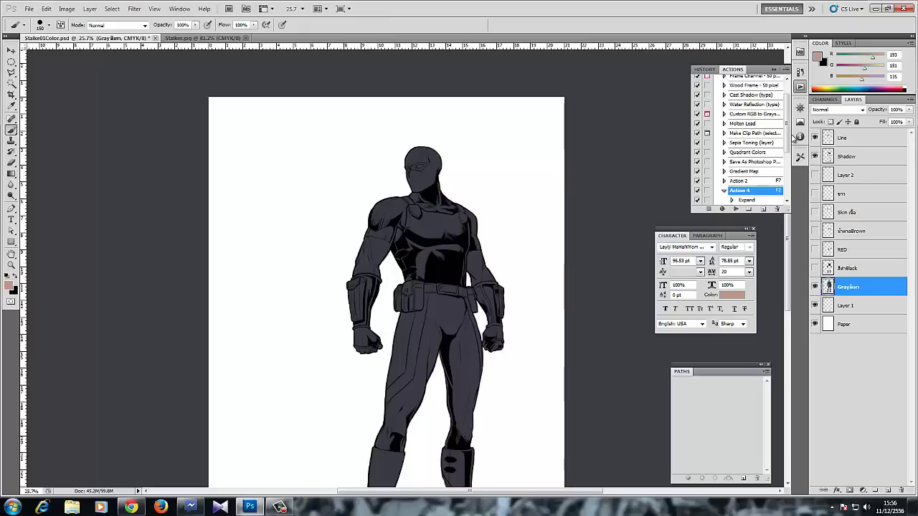
# - Test skin-tone brush strokes across the figure without and with locked transparency, undo them, and show the hidden color layers again
pyautogui.moveTo(335, 241)
pyautogui.mouseDown()
pyautogui.moveTo(517, 172)
pyautogui.moveTo(323, 271)
pyautogui.moveTo(348, 296)
pyautogui.moveTo(542, 234)
pyautogui.mouseUp()
pyautogui.hotkey('ctrl', 'z')
pyautogui.moveTo(565, 210)
pyautogui.mouseDown()
pyautogui.moveTo(333, 259)
pyautogui.moveTo(516, 220)
pyautogui.moveTo(549, 246)
pyautogui.moveTo(514, 305)
pyautogui.moveTo(552, 325)
pyautogui.mouseUp()
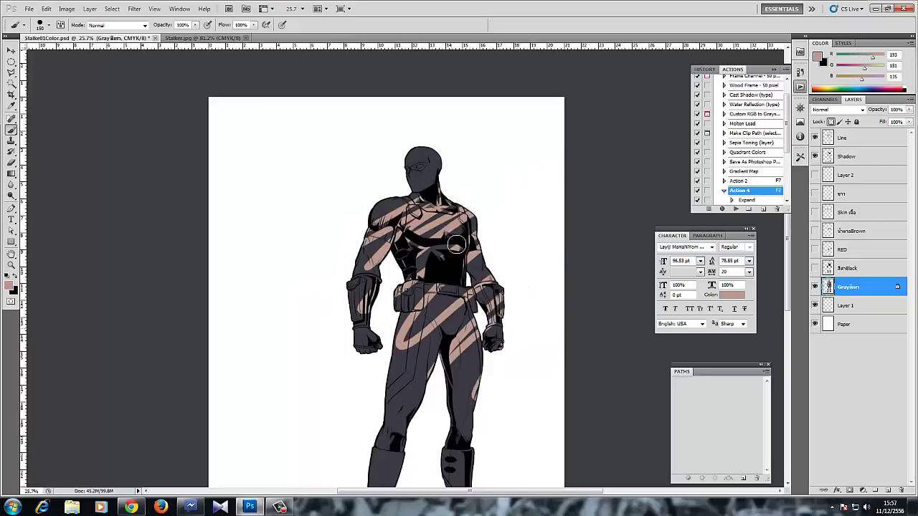
pyautogui.scroll(3, 510, 237)
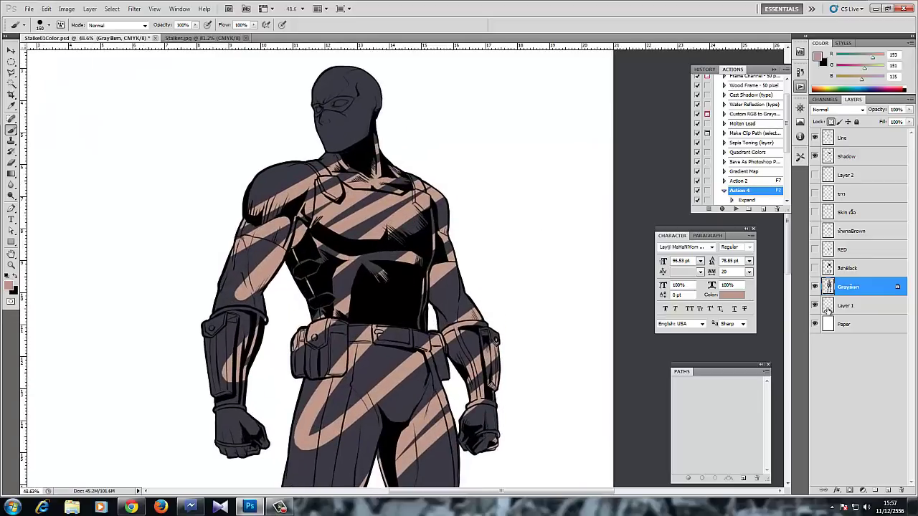
pyautogui.hotkey('ctrl', 'z')
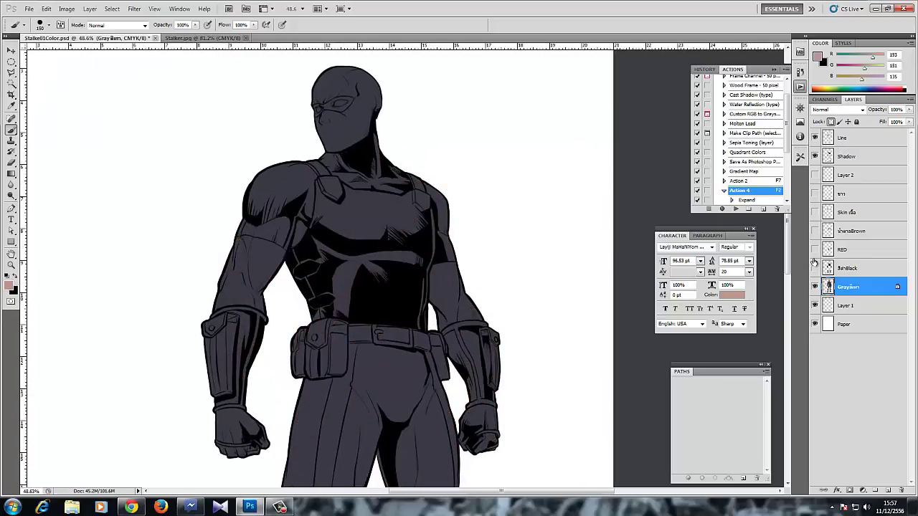
pyautogui.click(814, 174)
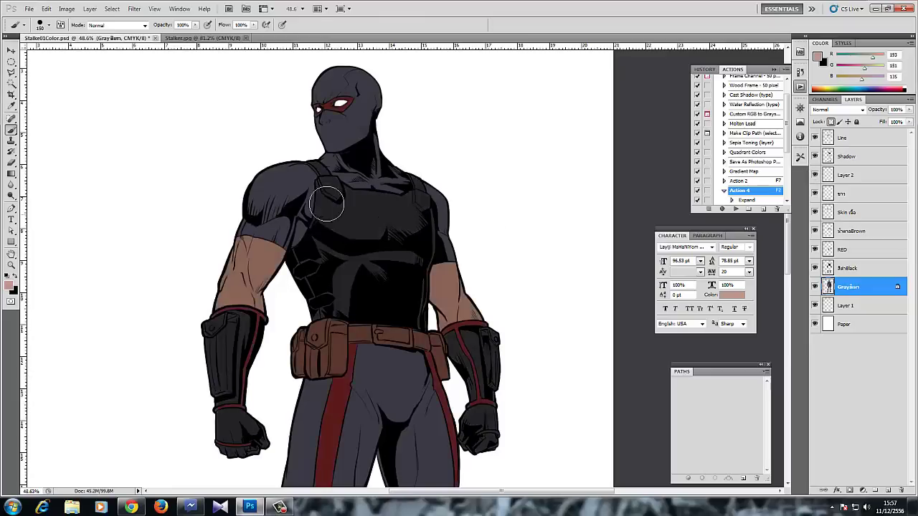
# - Try skin-tone radial gradients in Screen mode at 68% opacity over the gray suit, undoing each one
pyautogui.click(11, 174)
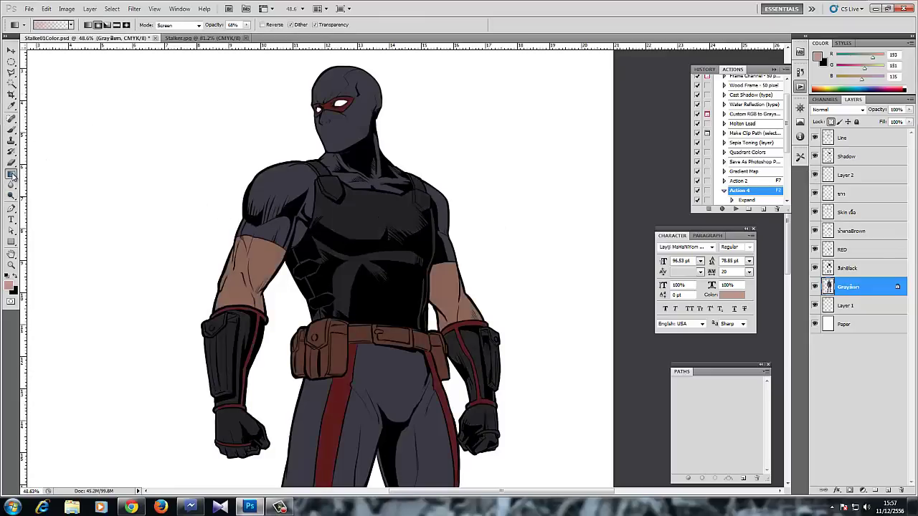
pyautogui.moveTo(313, 147); pyautogui.dragTo(415, 347)
pyautogui.hotkey('ctrl', 'z')
pyautogui.moveTo(256, 95); pyautogui.dragTo(411, 422)
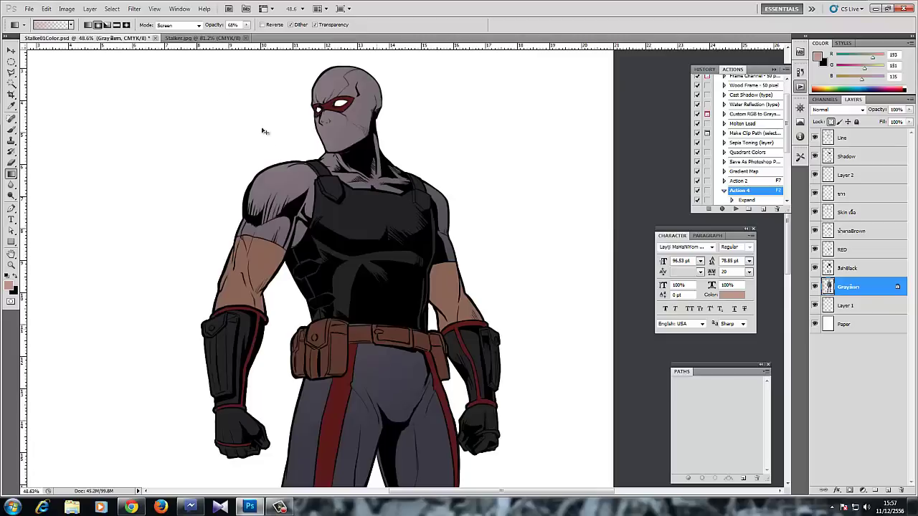
pyautogui.hotkey('ctrl', 'z')
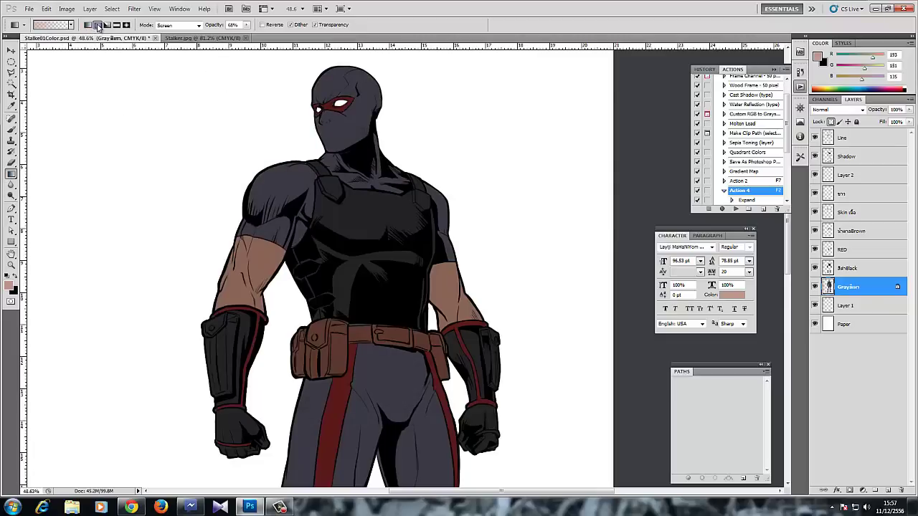
# - Try a skin-tone radial gradient in Normal mode from beside the head down to the belt, then undo it
pyautogui.click(97, 25)
pyautogui.click(197, 26)
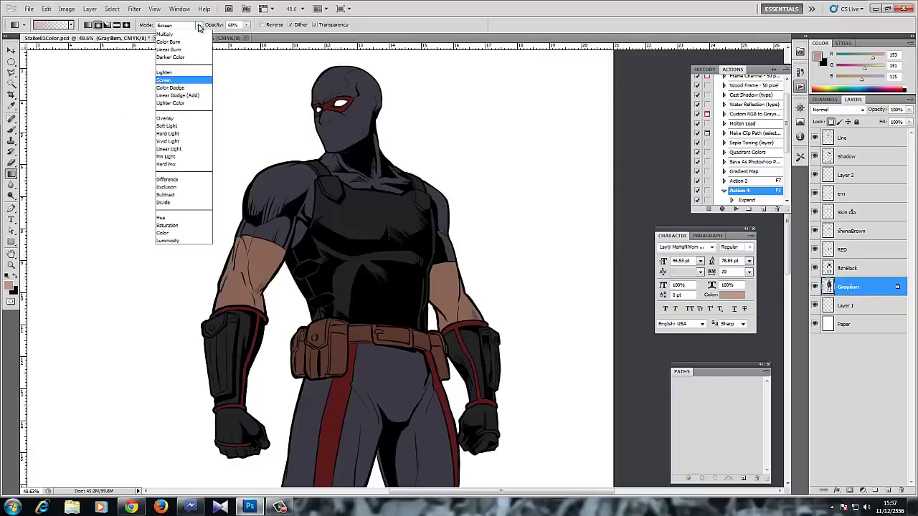
pyautogui.click(198, 34)
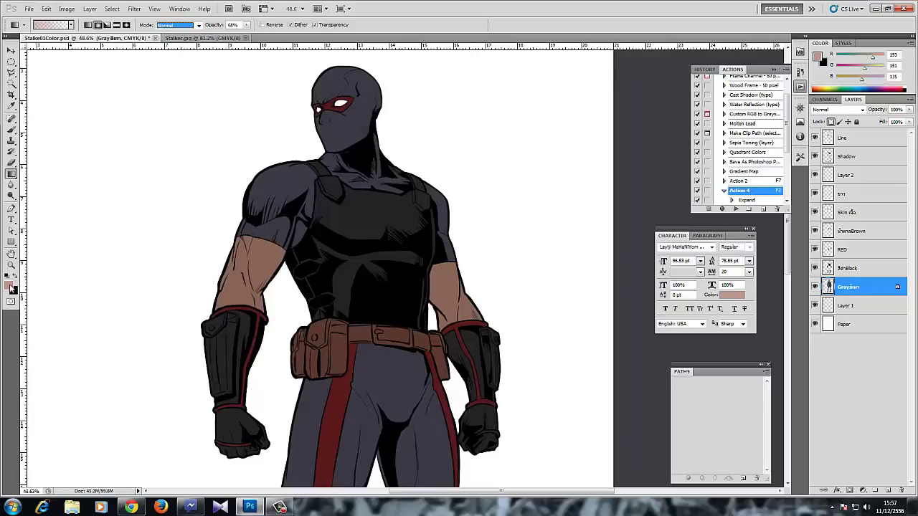
pyautogui.moveTo(267, 138); pyautogui.dragTo(338, 325)
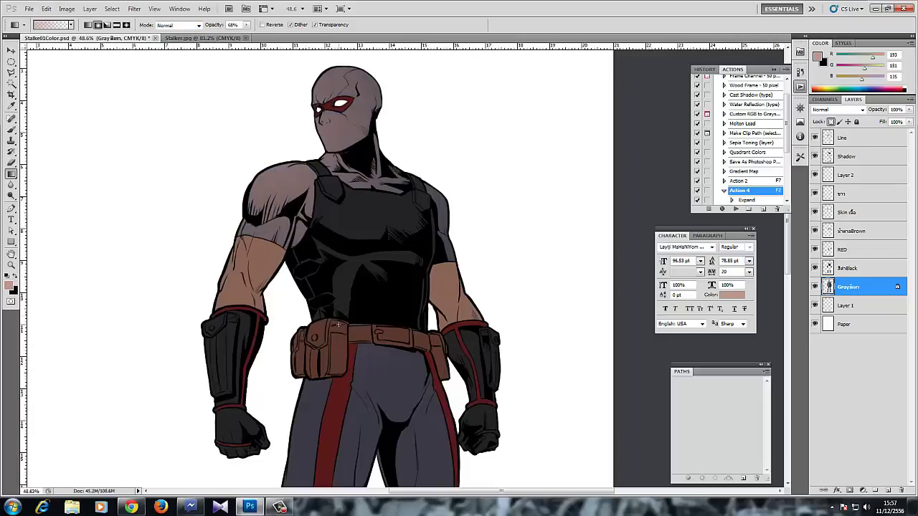
pyautogui.hotkey('ctrl', 'z')
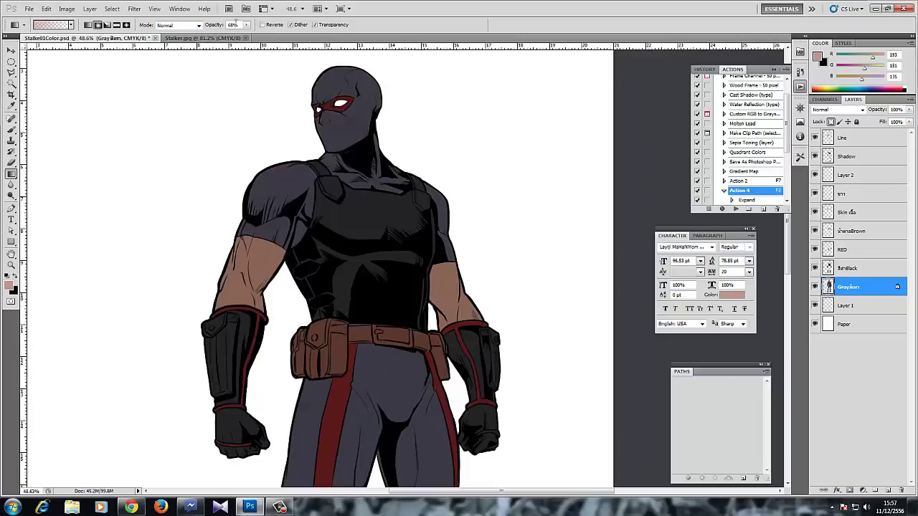
# - Set the gradient opacity to 50% and sample the mask's dark blue-gray as the foreground color
pyautogui.click(246, 26)
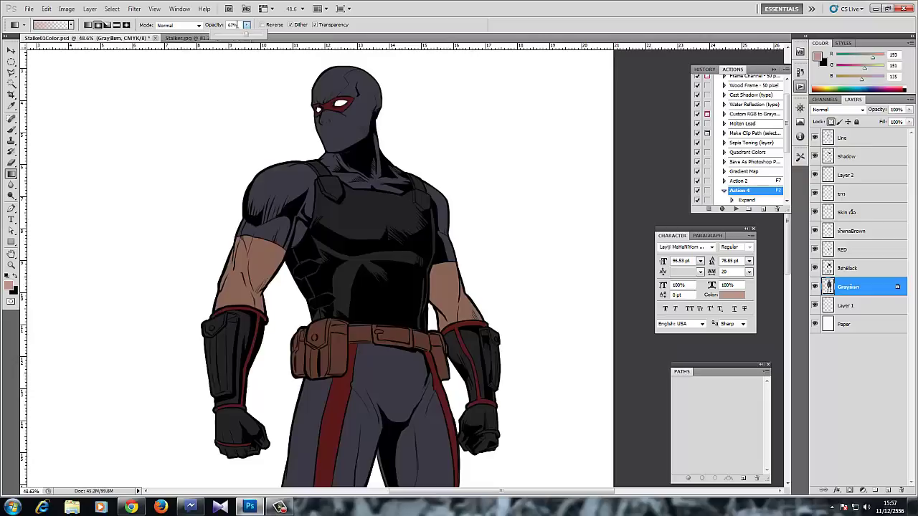
pyautogui.moveTo(237, 25); pyautogui.dragTo(151, 53)
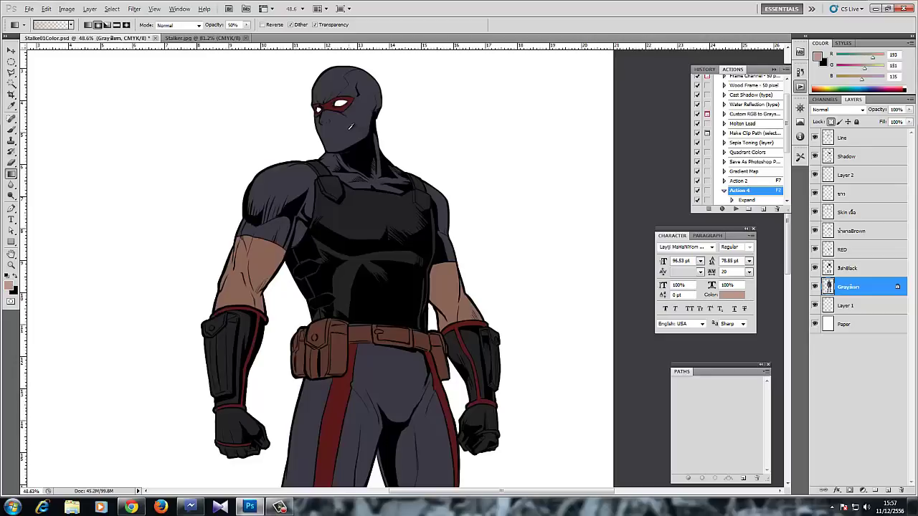
pyautogui.keyDown('alt'); pyautogui.click(344, 133); pyautogui.keyUp('alt')
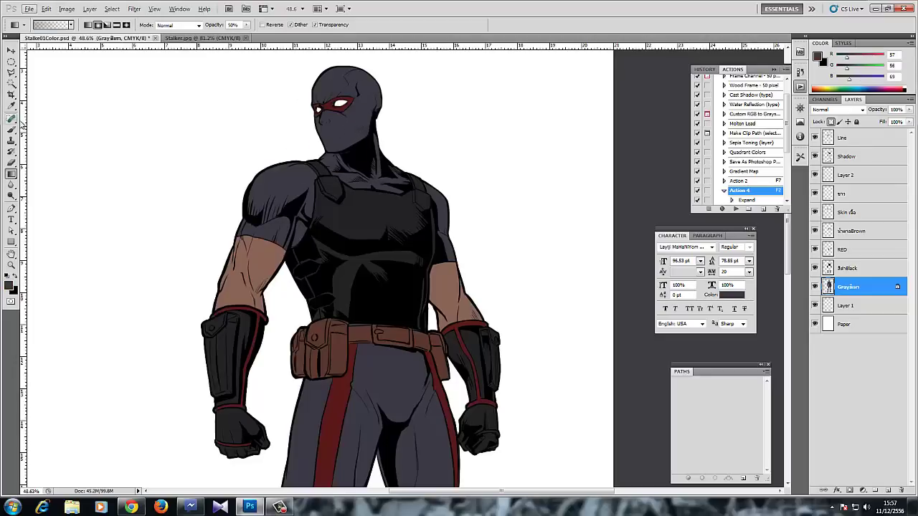
pyautogui.press('alt')
pyautogui.press('alt')
pyautogui.press('alt')
pyautogui.keyDown('alt'); pyautogui.click(345, 136); pyautogui.keyUp('alt')
pyautogui.scroll(-4, 303, 184)
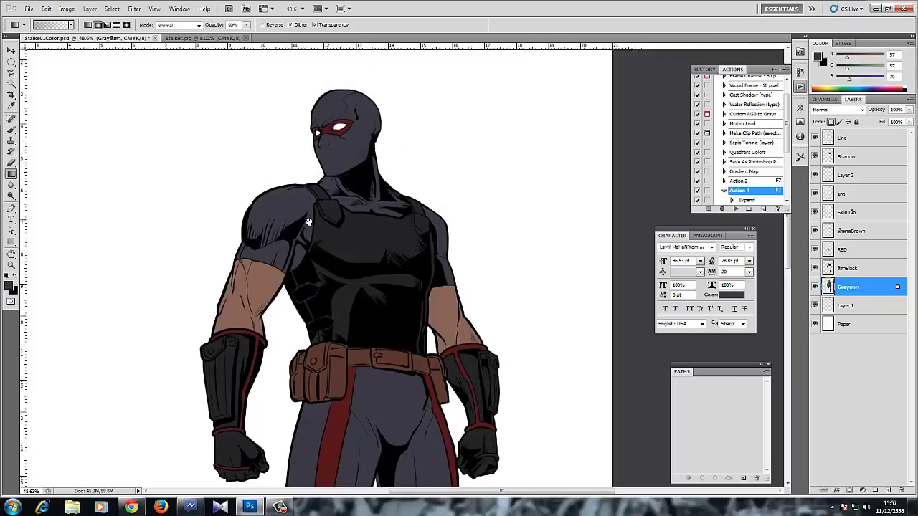
pyautogui.hotkey('ctrl', 'r')
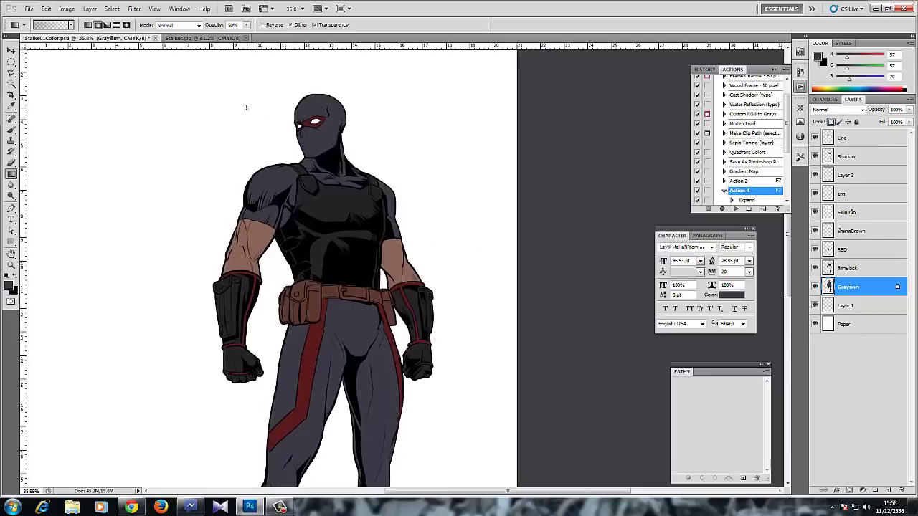
# - Draw a blue-gray radial gradient from beside the head to the legs, then switch the gradient mode to Screen and repeat it
pyautogui.moveTo(251, 97); pyautogui.dragTo(374, 477)
pyautogui.click(178, 24)
pyautogui.click(180, 109)
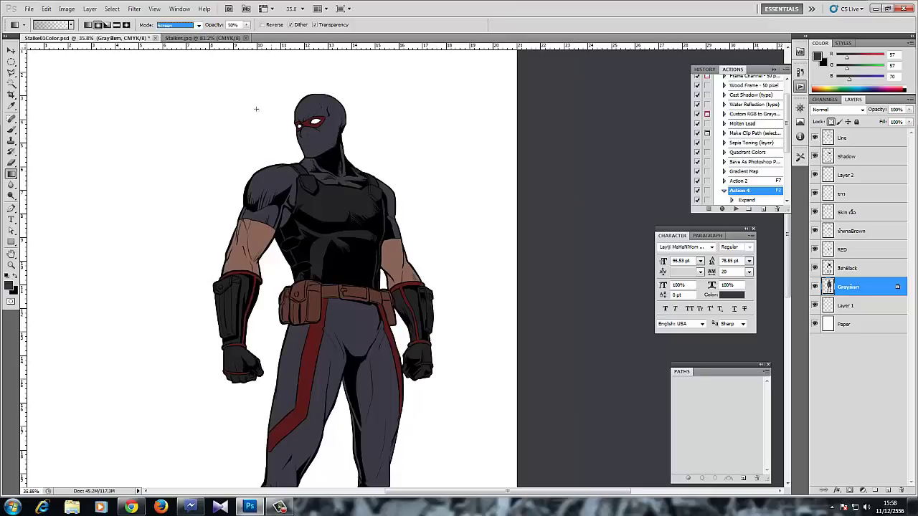
pyautogui.moveTo(236, 100); pyautogui.dragTo(391, 461)
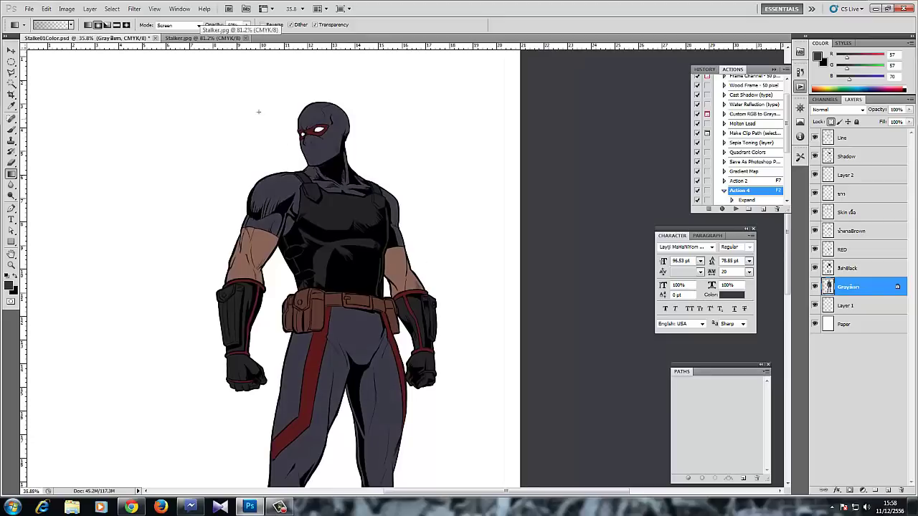
# - Lighten the head and shoulder areas of the gray suit with shorter blue-gray radial gradients in Screen mode
pyautogui.moveTo(259, 112); pyautogui.dragTo(287, 190)
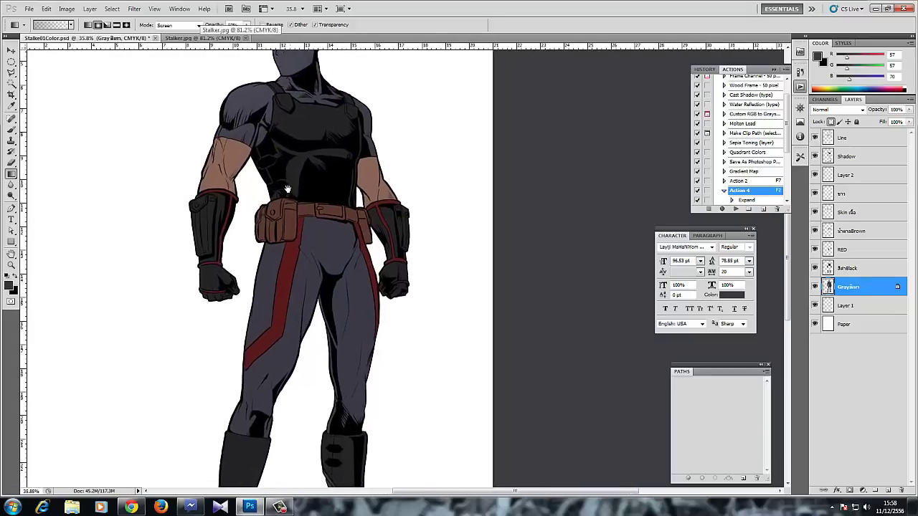
pyautogui.scroll(3, 286, 189)
pyautogui.moveTo(248, 99); pyautogui.dragTo(293, 209)
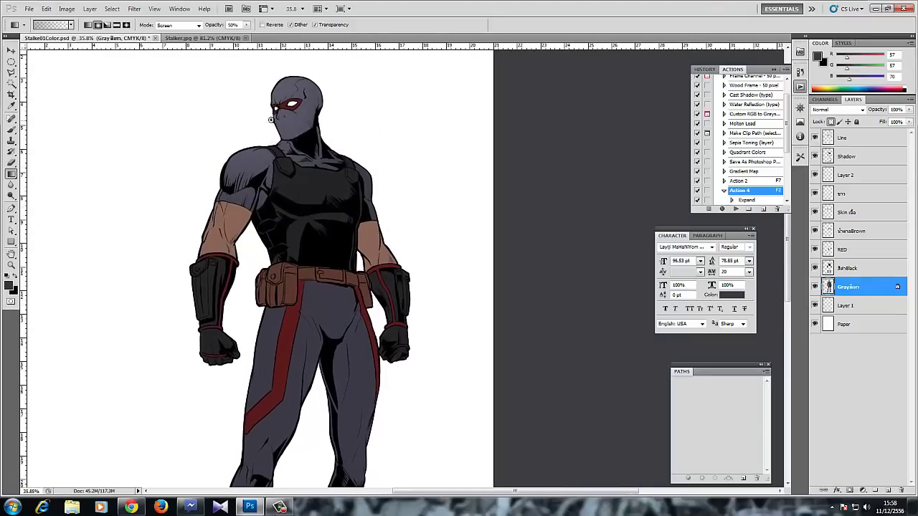
pyautogui.scroll(4, 272, 120)
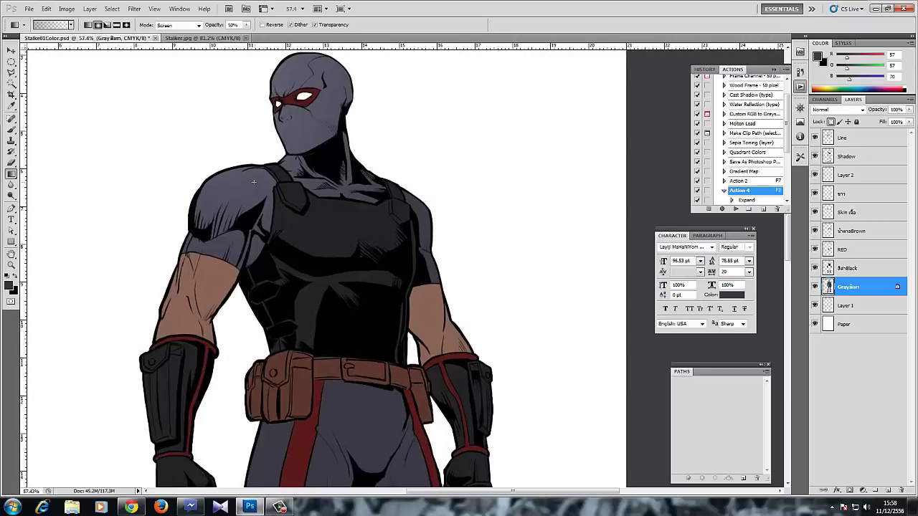
pyautogui.moveTo(252, 156); pyautogui.dragTo(301, 262)
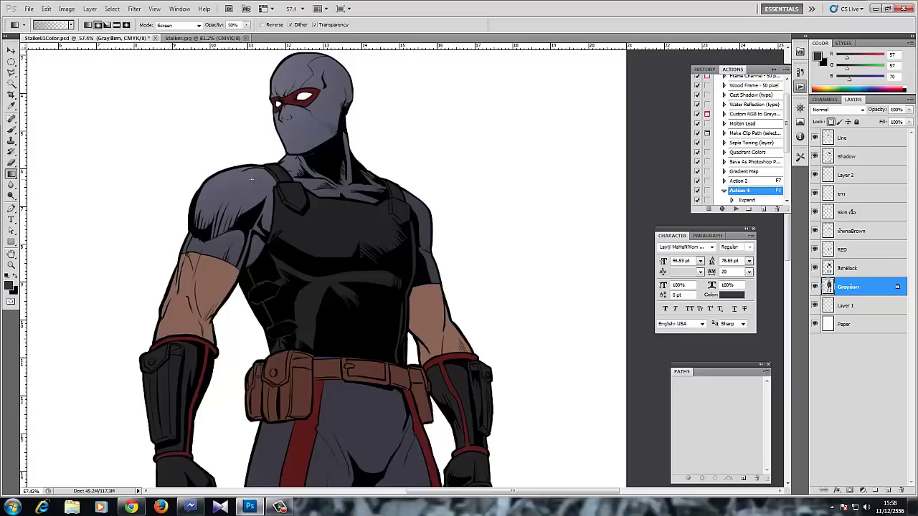
# - Sample the blue-grey of the reference suit in Stalker.jpg and fill the gray suit layer of Stalke01Color.psd with it
pyautogui.scroll(-2, 277, 207)
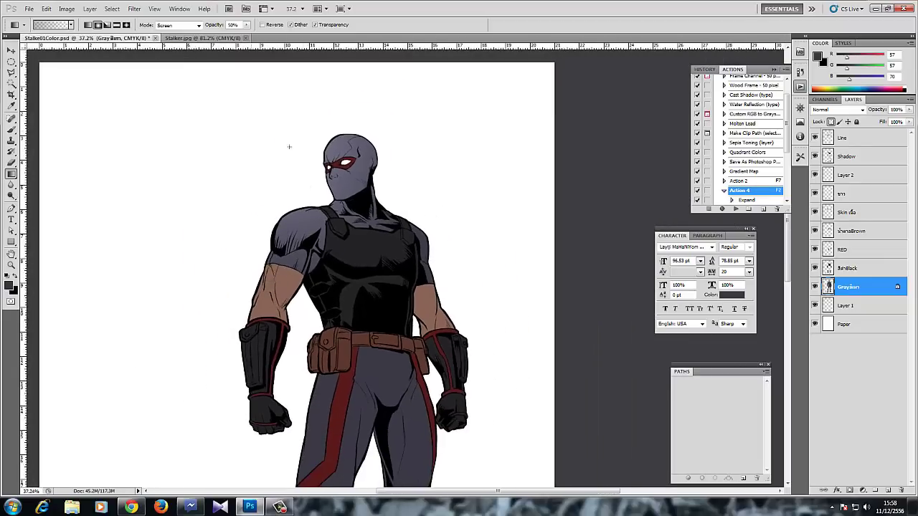
pyautogui.hotkey('ctrl', 'Tab')
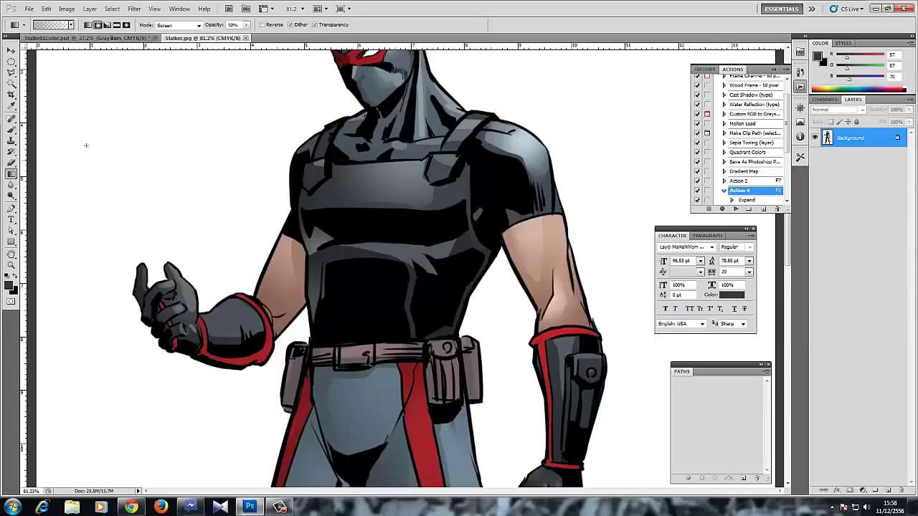
pyautogui.hotkey('ctrl', 'Tab')
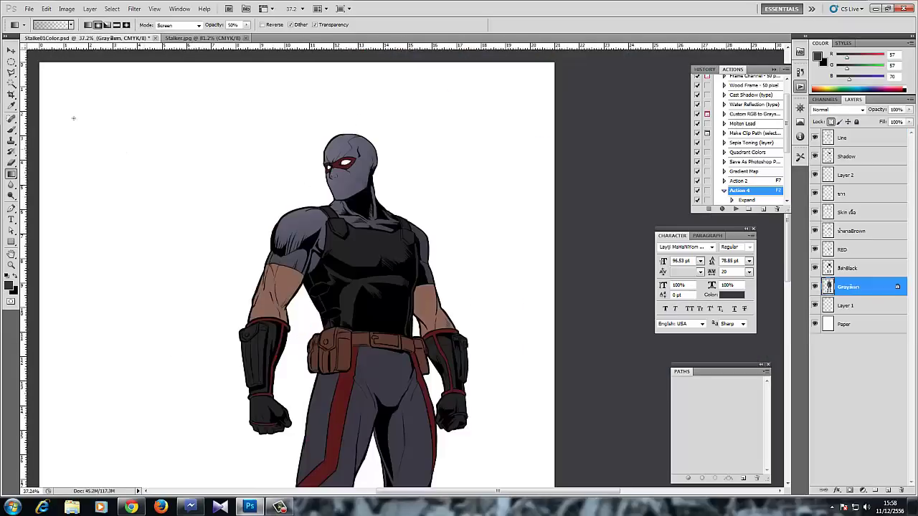
pyautogui.click(12, 130)
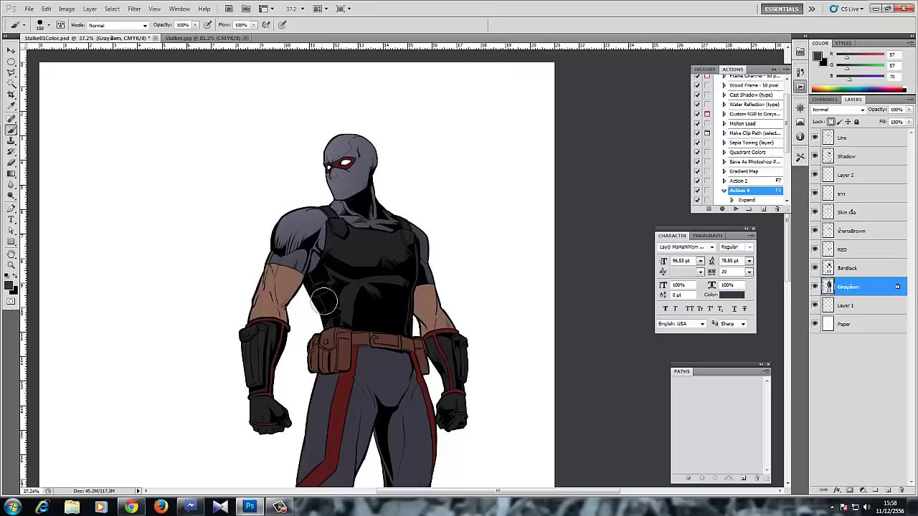
pyautogui.hotkey('ctrl', 'Tab')
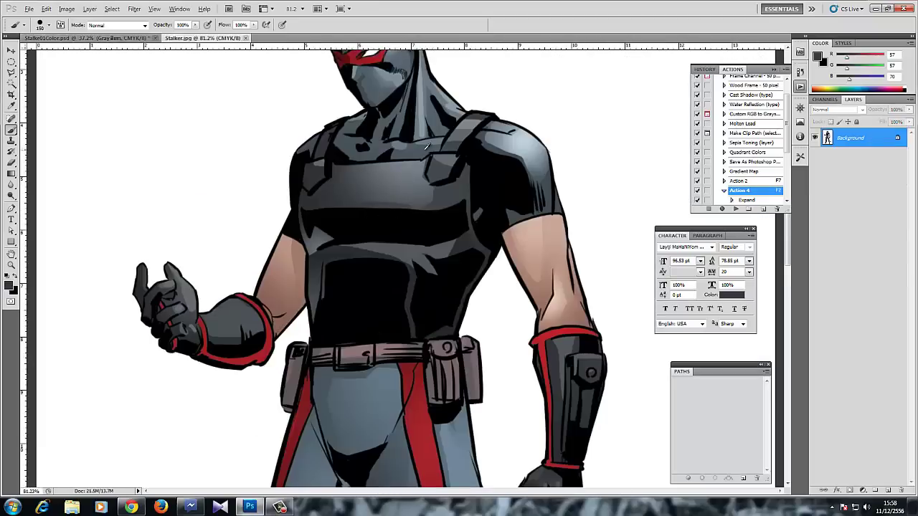
pyautogui.hotkey('ctrl', 'Tab')
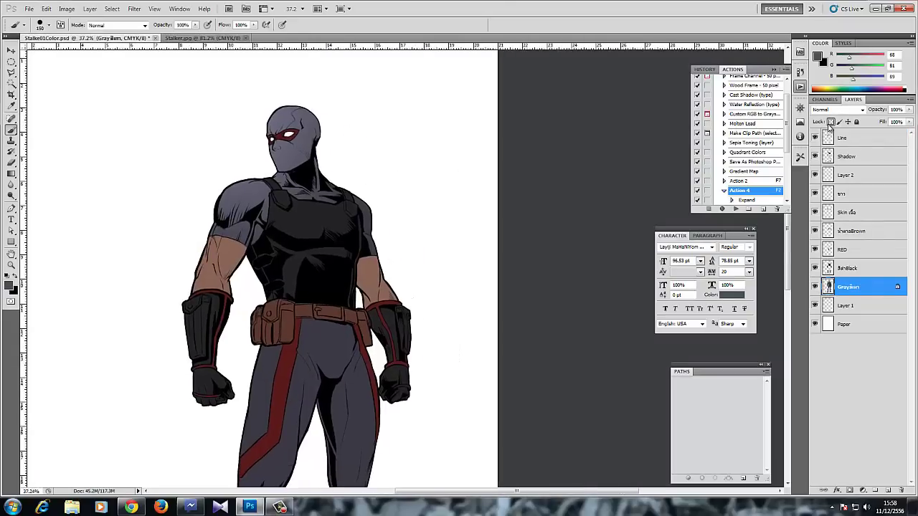
pyautogui.hotkey('alt', 'BackSpace')
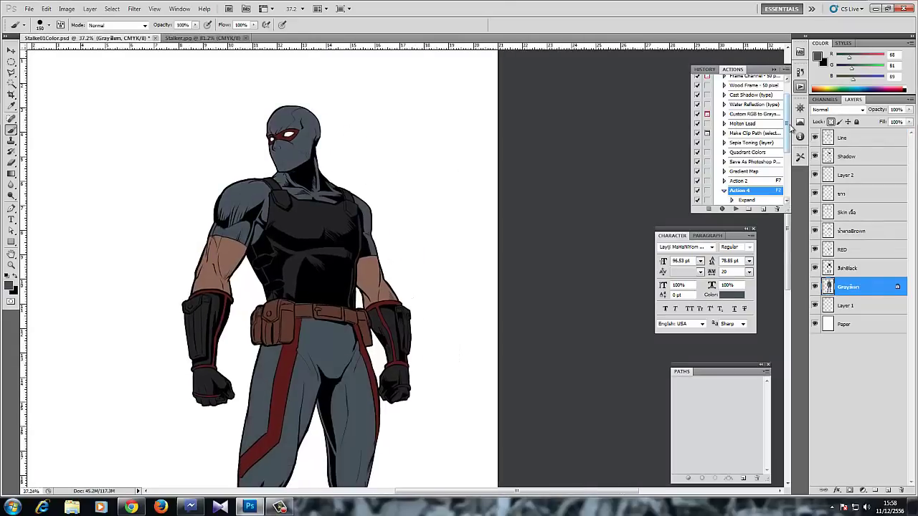
# - Set the foreground color to the darker blue-grey RGB 53, 65, 72, refill the suit with it and compare with the reference image
pyautogui.moveTo(204, 200); pyautogui.dragTo(210, 168)
pyautogui.click(10, 288)
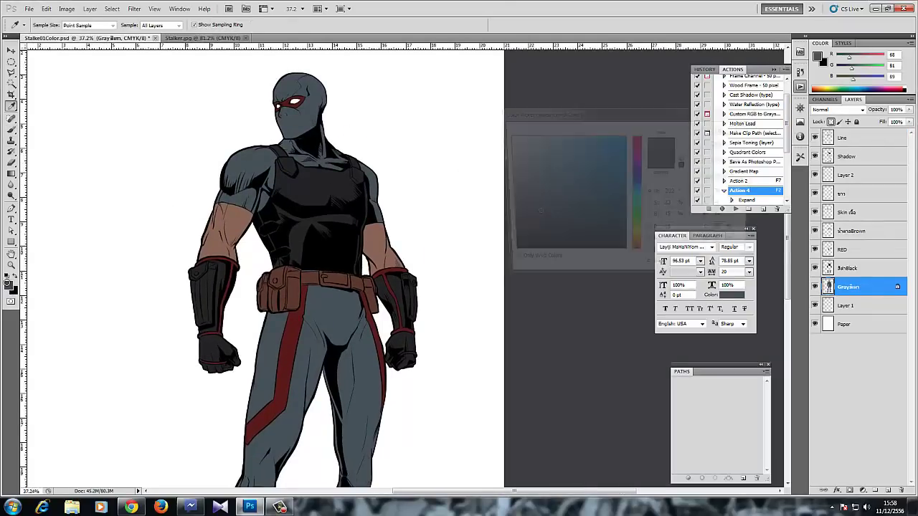
pyautogui.moveTo(533, 216); pyautogui.dragTo(537, 223)
pyautogui.press('Return')
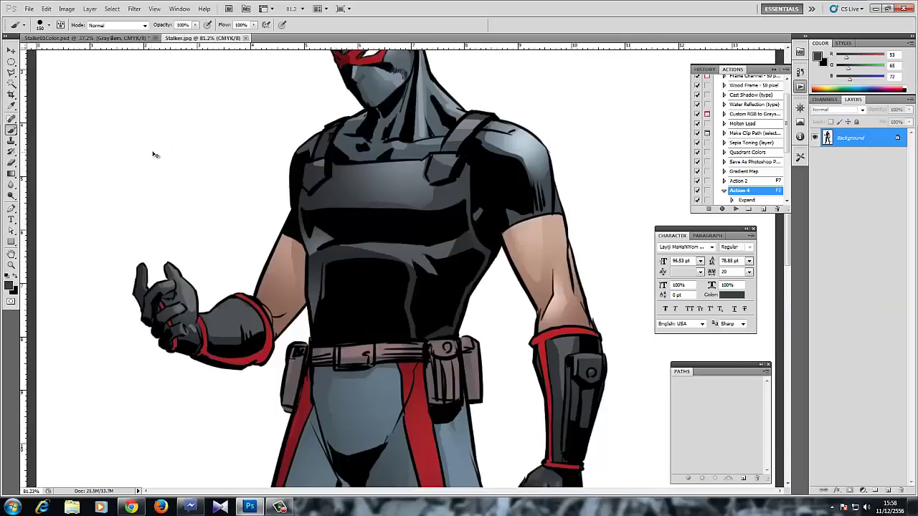
pyautogui.hotkey('ctrl', 'Tab')
pyautogui.hotkey('ctrl', 'Tab')
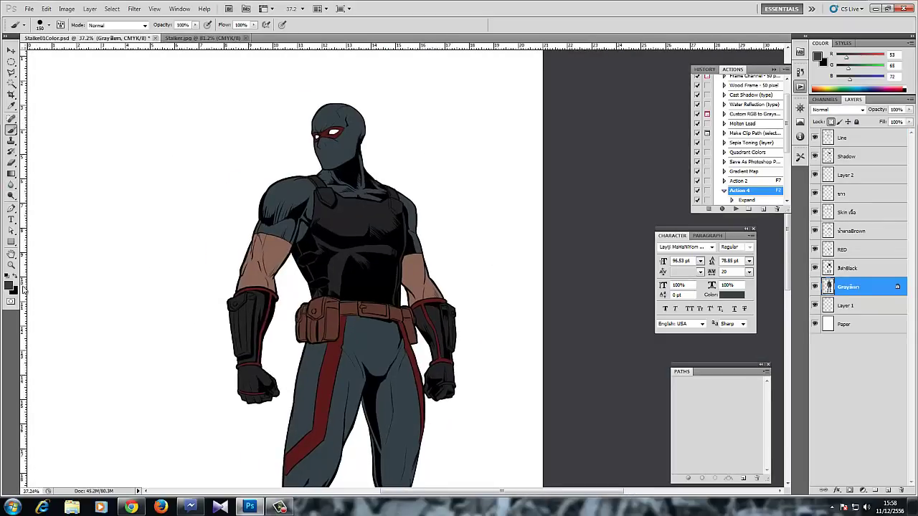
# - Try #303b41 as the foreground color, switch to the Gradient tool and resample the blue-grey from the figure's shoulder
pyautogui.click(10, 284)
pyautogui.click(537, 223)
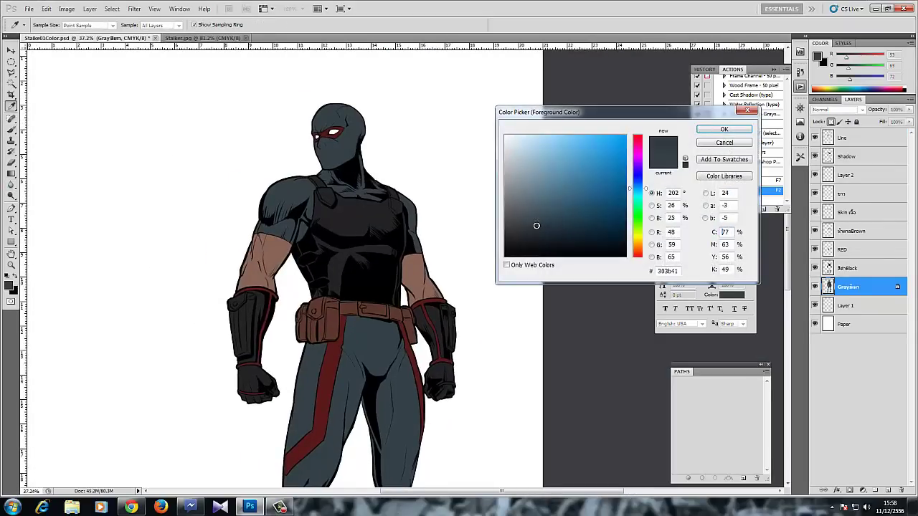
pyautogui.press('Return')
pyautogui.click(11, 174)
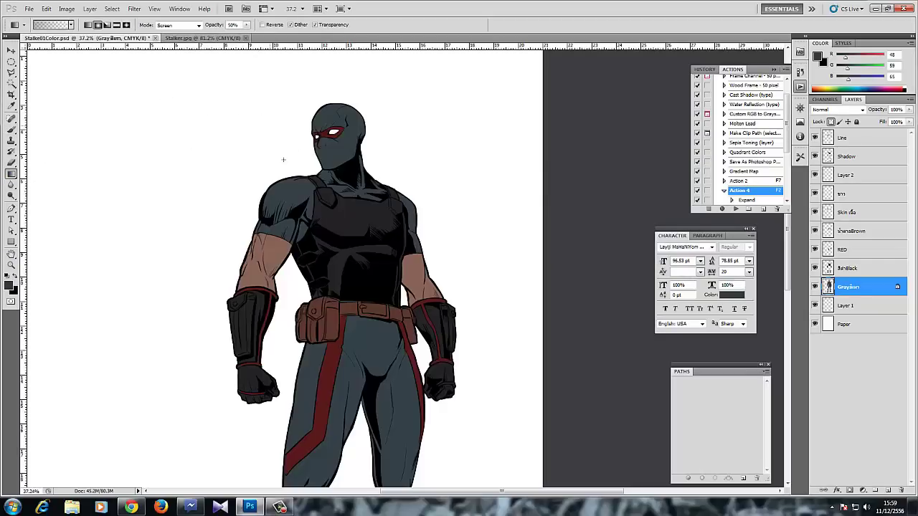
pyautogui.keyDown('alt'); pyautogui.click(290, 190); pyautogui.keyUp('alt')
# - Try radial Screen gradients at 50% opacity from outside the head across the head, shoulder and torso
pyautogui.moveTo(259, 94)
pyautogui.mouseDown()
pyautogui.moveTo(362, 308)
pyautogui.moveTo(357, 288)
pyautogui.mouseUp()
pyautogui.moveTo(258, 101); pyautogui.dragTo(361, 245)
pyautogui.moveTo(324, 183); pyautogui.dragTo(358, 242)
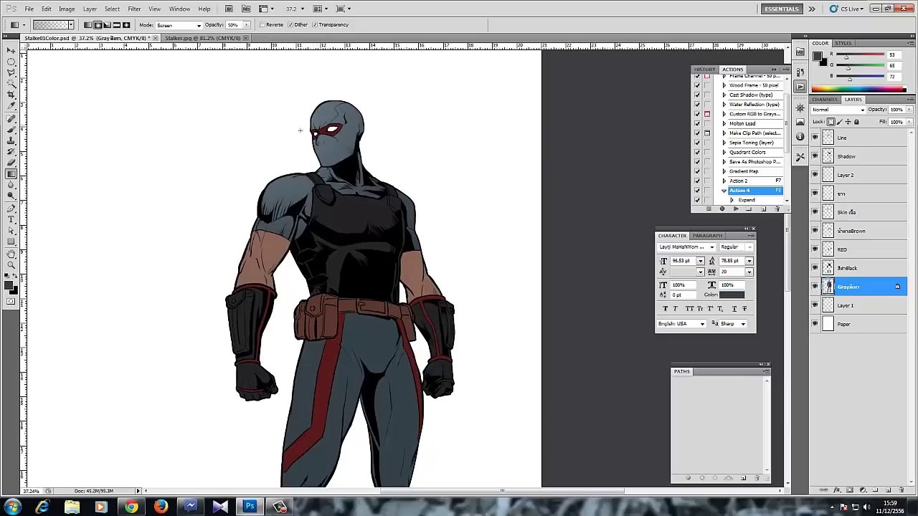
pyautogui.moveTo(246, 26); pyautogui.dragTo(380, 18)
pyautogui.press('5')
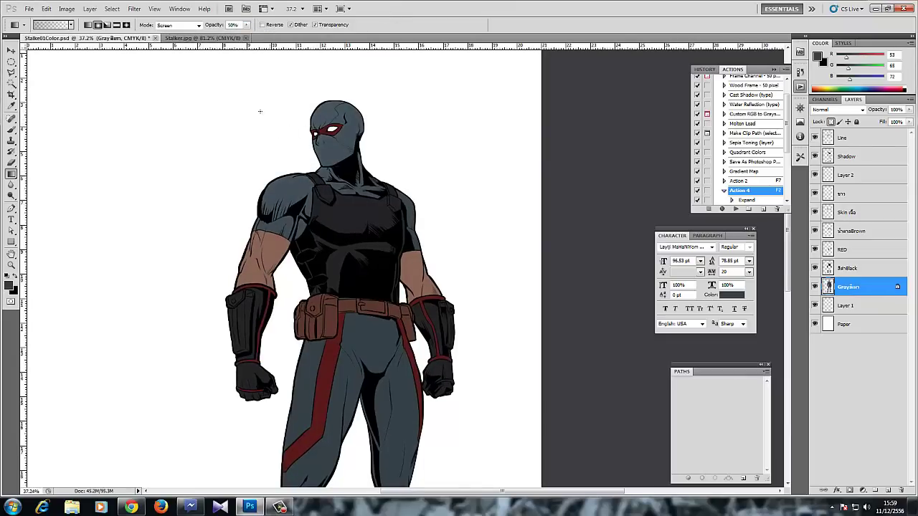
pyautogui.hotkey('ctrl', 'z')
pyautogui.moveTo(252, 104); pyautogui.dragTo(318, 197)
pyautogui.moveTo(266, 119); pyautogui.dragTo(329, 206)
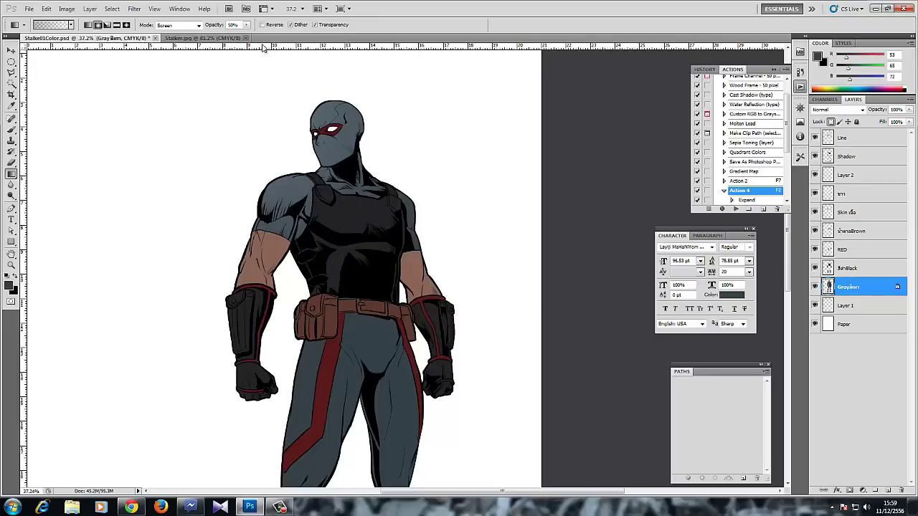
pyautogui.hotkey('ctrl', 'z')
# - Step back through the gradients and try a Screen gradient at 100% opacity from beside the head down across the torso
pyautogui.click(246, 25)
pyautogui.moveTo(253, 32); pyautogui.dragTo(279, 34)
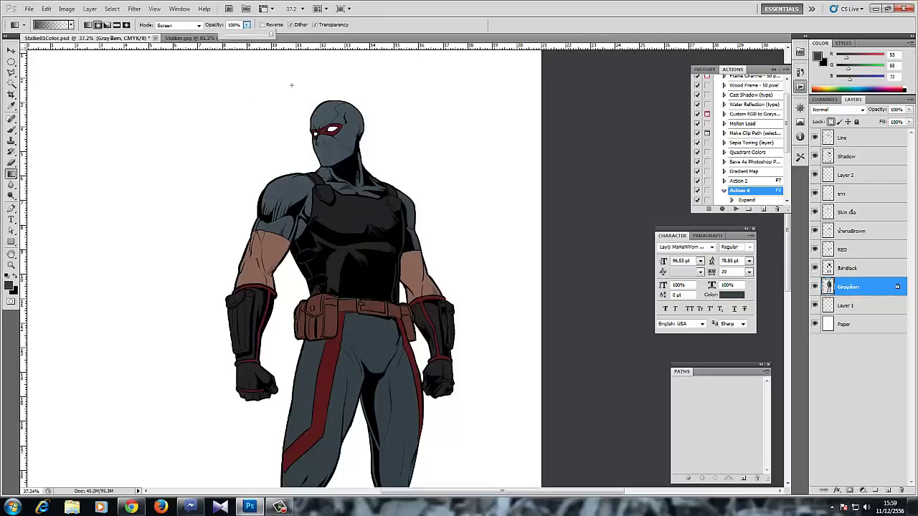
pyautogui.press('Escape')
pyautogui.hotkey('ctrl', 'alt', 'z')
pyautogui.moveTo(245, 98)
pyautogui.mouseDown()
pyautogui.moveTo(359, 320)
pyautogui.moveTo(368, 317)
pyautogui.mouseUp()
pyautogui.hotkey('ctrl', 'z')
pyautogui.click(247, 26)
pyautogui.moveTo(249, 34); pyautogui.dragTo(277, 35)
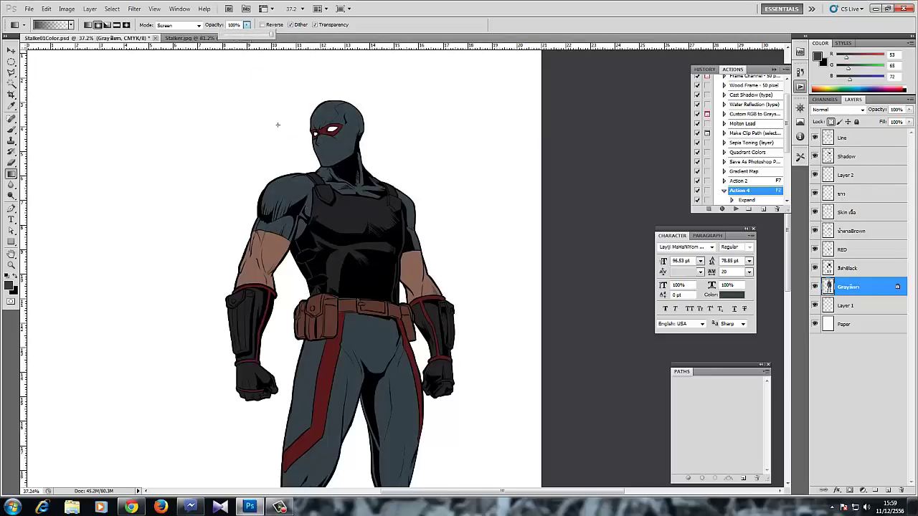
pyautogui.moveTo(263, 94); pyautogui.dragTo(346, 284)
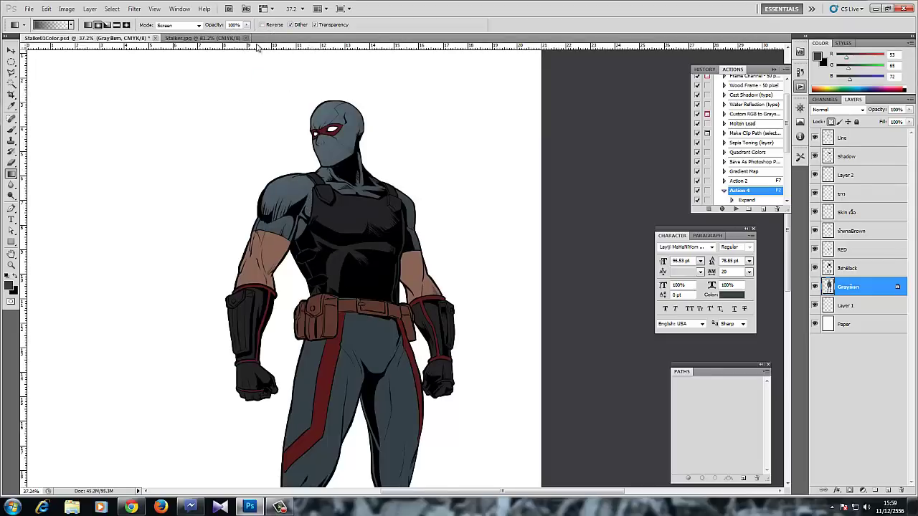
pyautogui.hotkey('ctrl', 'z')
# - Set the gradient opacity to 50% and apply Screen gradients from outside the head across the suit's upper body
pyautogui.press('7')
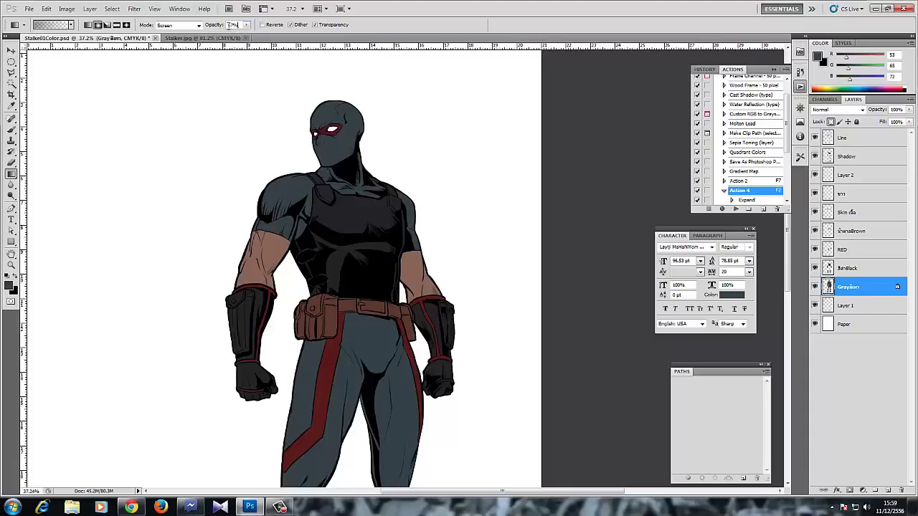
pyautogui.moveTo(238, 25); pyautogui.dragTo(149, 52)
pyautogui.write('50')
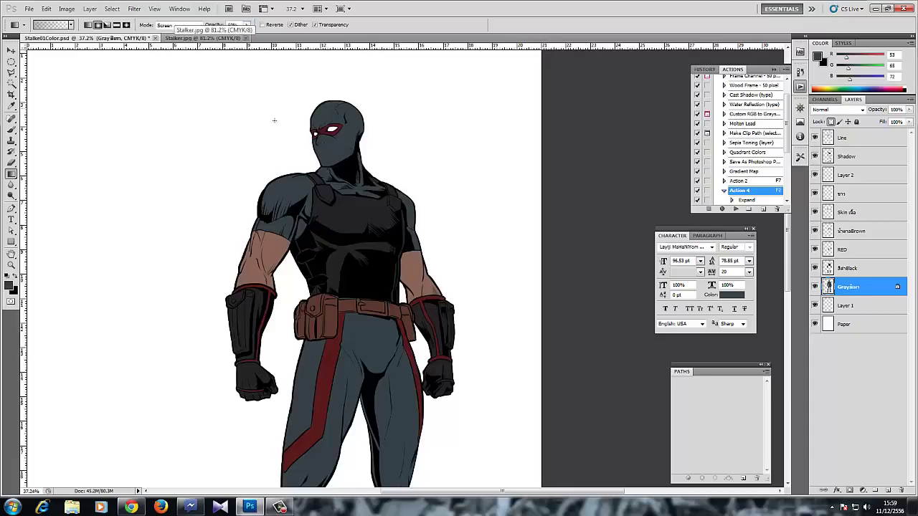
pyautogui.moveTo(272, 107); pyautogui.dragTo(366, 275)
pyautogui.moveTo(247, 87); pyautogui.dragTo(359, 256)
pyautogui.moveTo(288, 154); pyautogui.dragTo(317, 181)
pyautogui.moveTo(327, 239); pyautogui.dragTo(401, 210)
pyautogui.moveTo(373, 320); pyautogui.dragTo(276, 89)
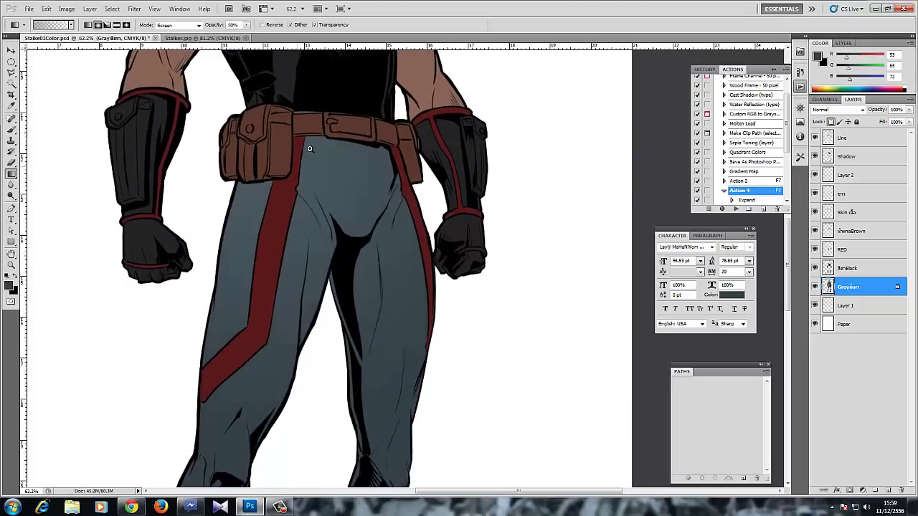
# - Draw a lasso selection around the figure's belt and legs down to the upper part of the boots
pyautogui.scroll(-5, 272, 236)
pyautogui.moveTo(269, 225); pyautogui.dragTo(273, 169)
pyautogui.click(12, 72)
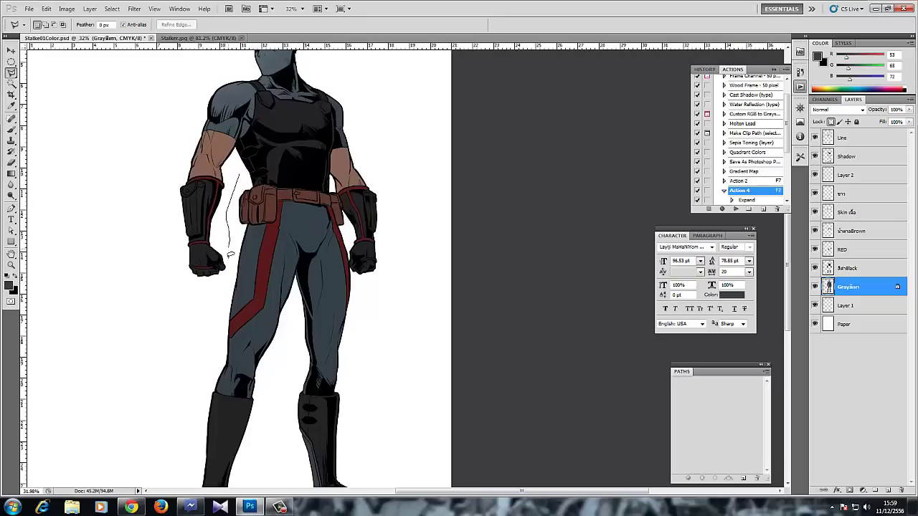
pyautogui.moveTo(230, 254)
pyautogui.mouseDown()
pyautogui.moveTo(181, 426)
pyautogui.moveTo(336, 437)
pyautogui.moveTo(375, 375)
pyautogui.moveTo(375, 263)
pyautogui.moveTo(343, 193)
pyautogui.mouseUp()
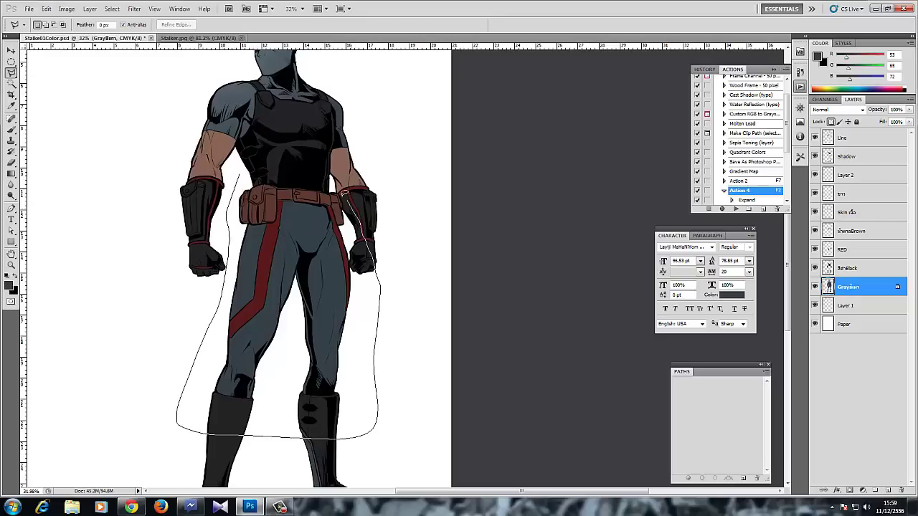
pyautogui.moveTo(263, 177); pyautogui.dragTo(243, 175)
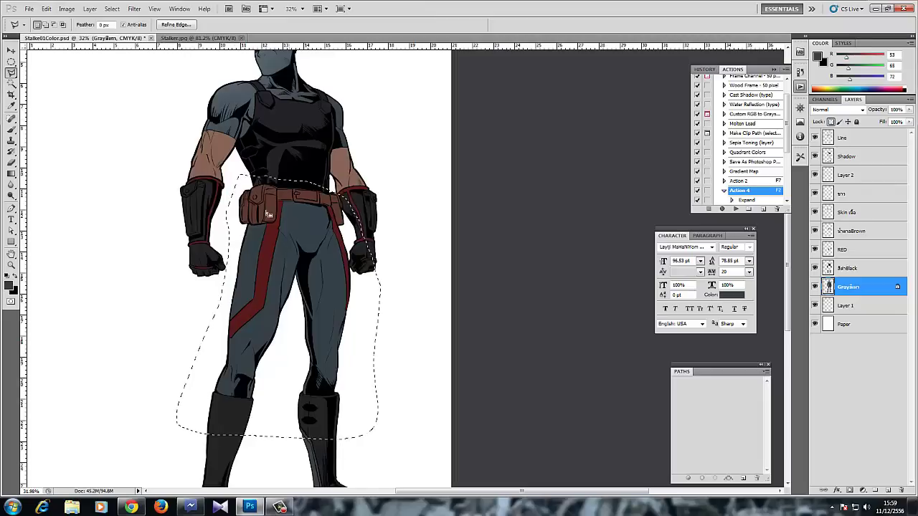
# - Lighten the selected trousers with a 50% Screen gradient running from the belt pouches down to the thighs, and deselect
pyautogui.press('g')
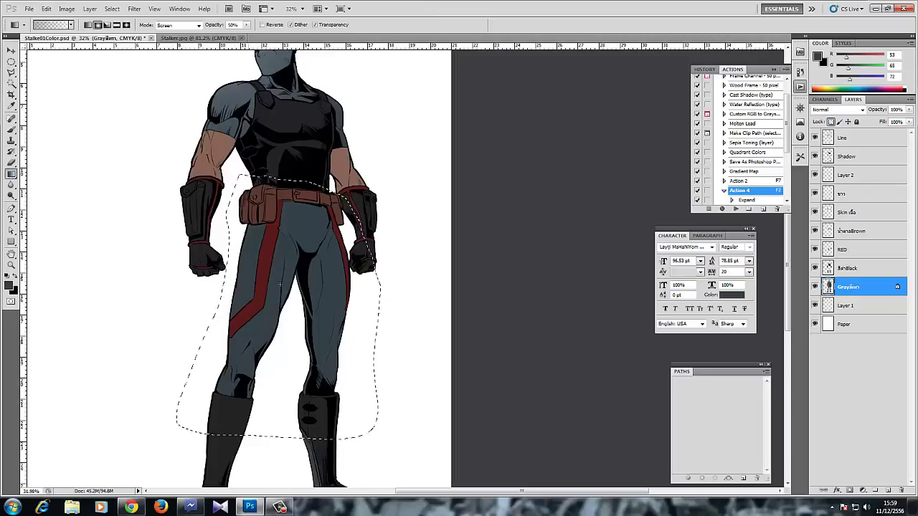
pyautogui.moveTo(252, 199); pyautogui.dragTo(324, 400)
pyautogui.hotkey('ctrl', 'z')
pyautogui.moveTo(253, 197); pyautogui.dragTo(290, 301)
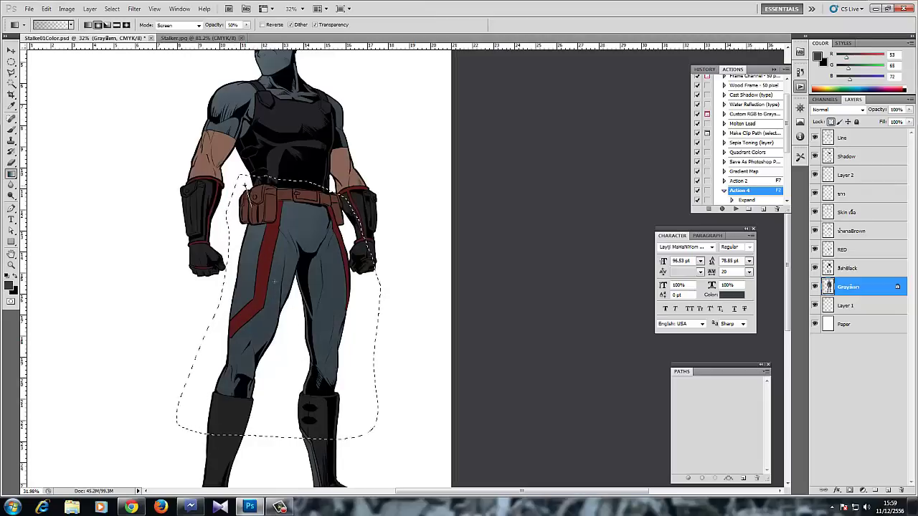
pyautogui.moveTo(250, 266); pyautogui.dragTo(247, 280)
pyautogui.scroll(2, 246, 279)
pyautogui.hotkey('ctrl', 'd')
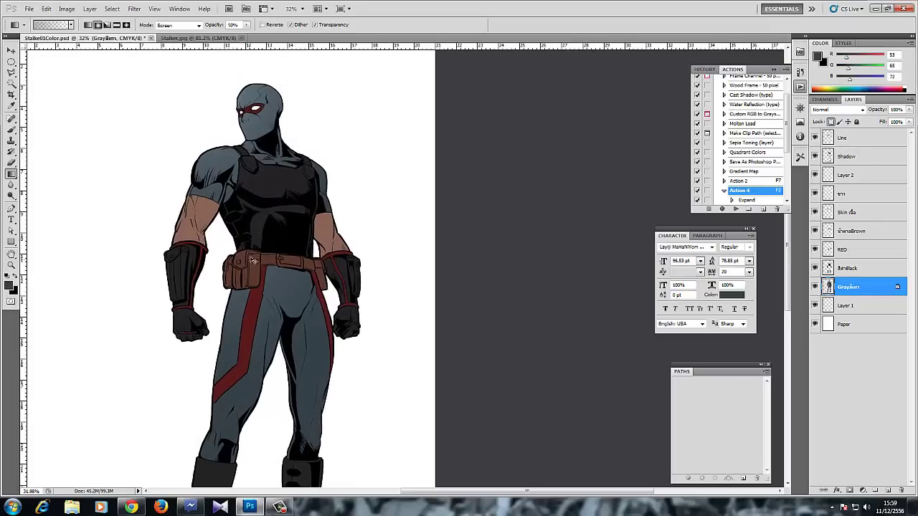
# - Check the gradient shading on the head, upper body and the whole figure
pyautogui.moveTo(198, 105); pyautogui.dragTo(236, 154)
pyautogui.scroll(1, 264, 76)
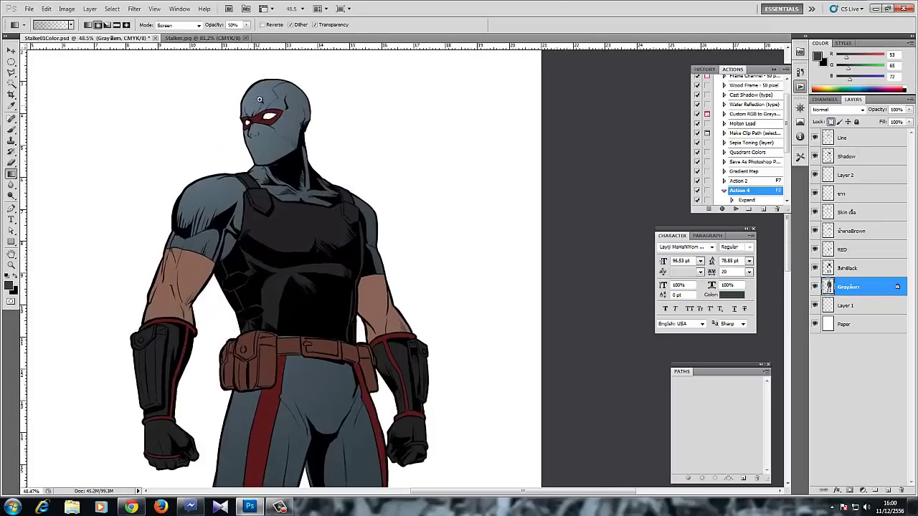
pyautogui.scroll(1, 243, 104)
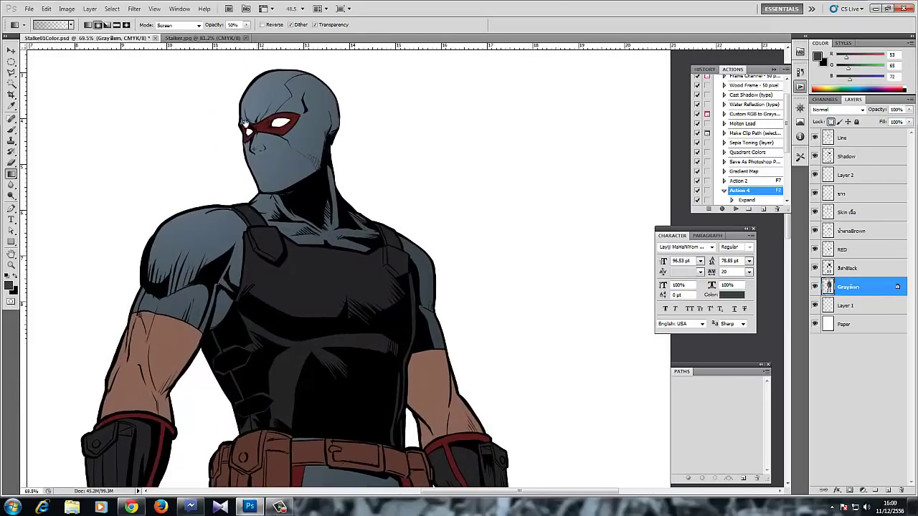
pyautogui.click(11, 72)
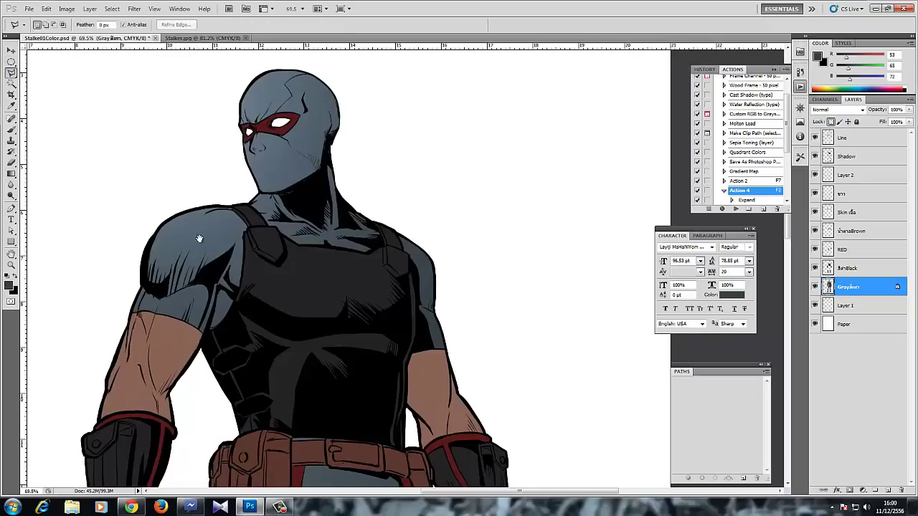
pyautogui.scroll(2, 292, 119)
pyautogui.scroll(-3, 292, 119)
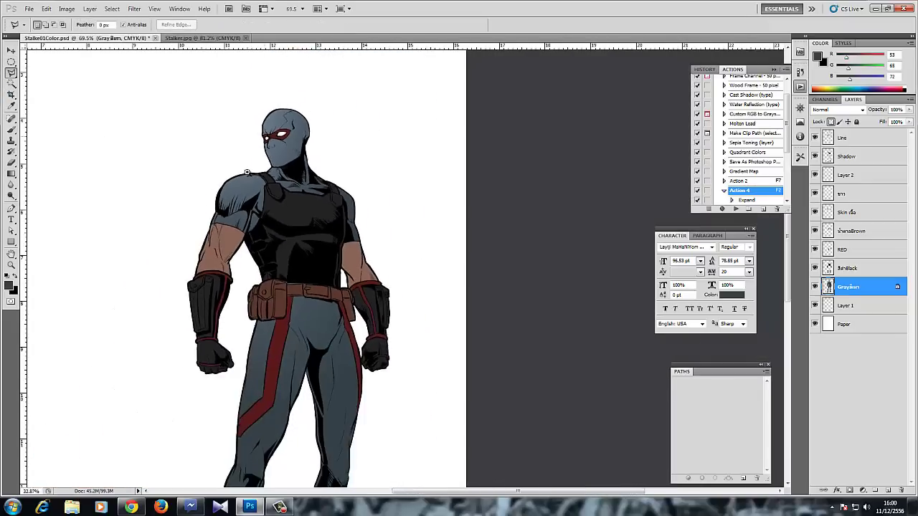
pyautogui.scroll(1, 297, 233)
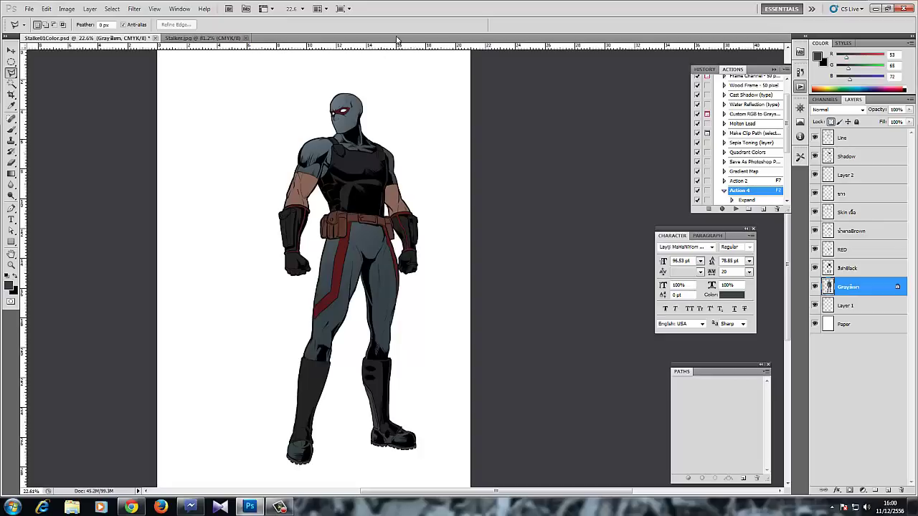
# - Draw a Polygonal Lasso selection around the forehead, from the top of the skull down to the upper edge of the red mask
pyautogui.click(316, 123)
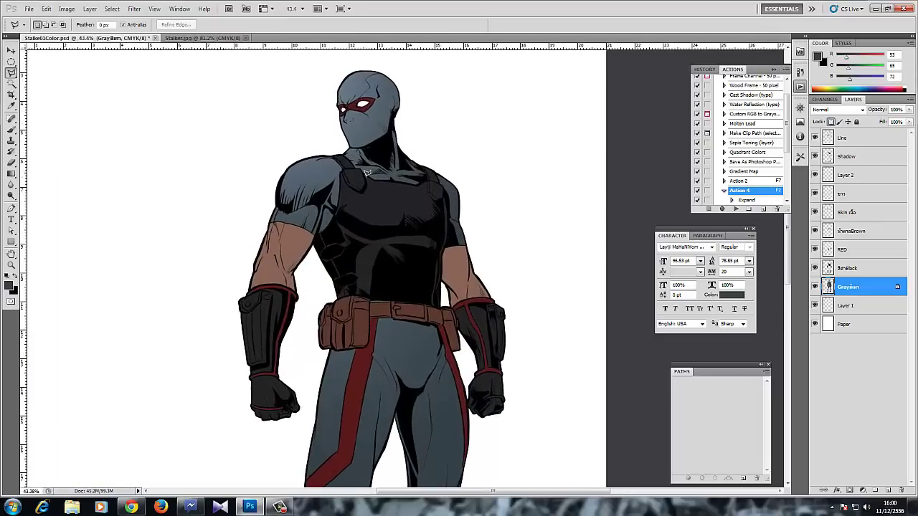
pyautogui.keyDown('ctrl'); pyautogui.click(321, 137); pyautogui.keyUp('ctrl')
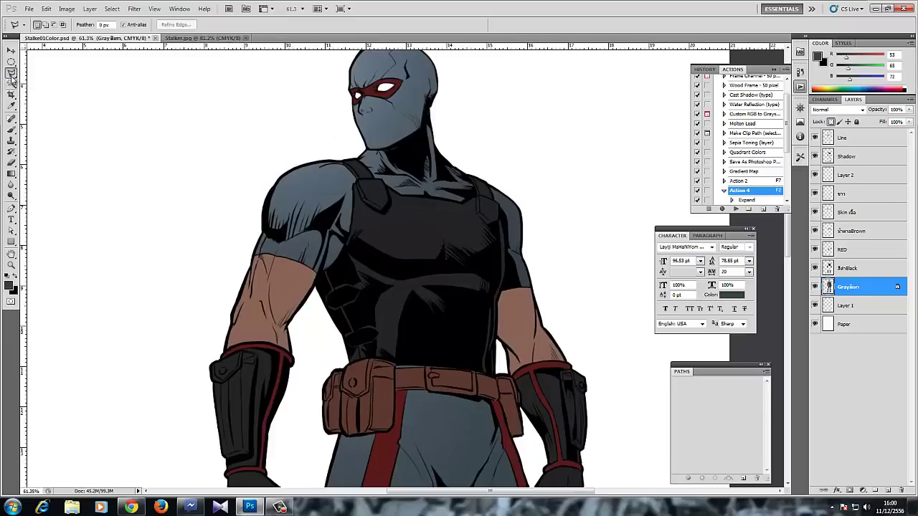
pyautogui.moveTo(12, 77); pyautogui.dragTo(48, 75)
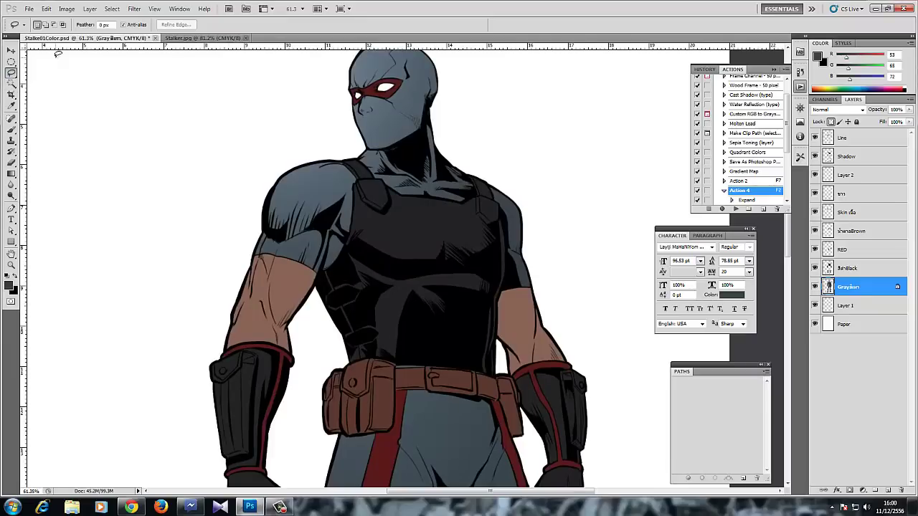
pyautogui.keyDown('ctrl'); pyautogui.click(337, 154); pyautogui.keyUp('ctrl')
pyautogui.moveTo(336, 152); pyautogui.dragTo(305, 202)
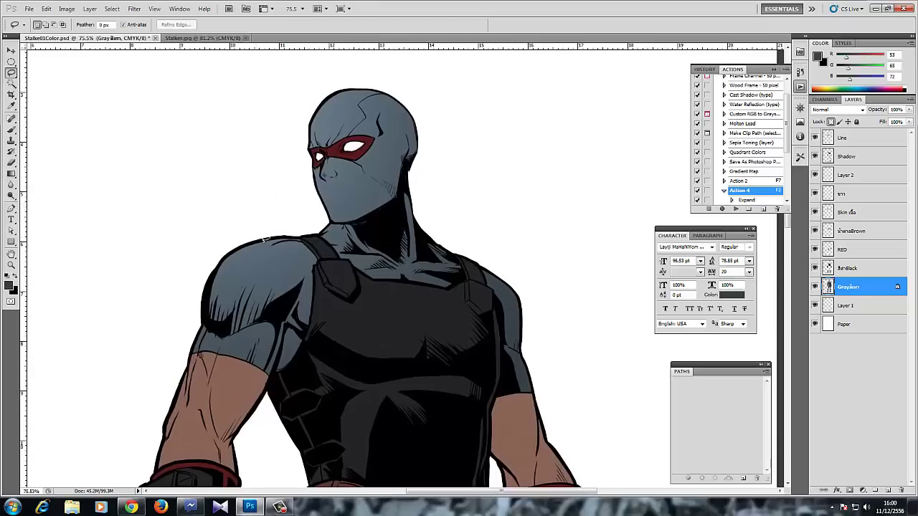
pyautogui.scroll(-1, 246, 293)
pyautogui.moveTo(337, 91)
pyautogui.mouseDown()
pyautogui.moveTo(349, 79)
pyautogui.moveTo(335, 143)
pyautogui.moveTo(364, 115)
pyautogui.mouseUp()
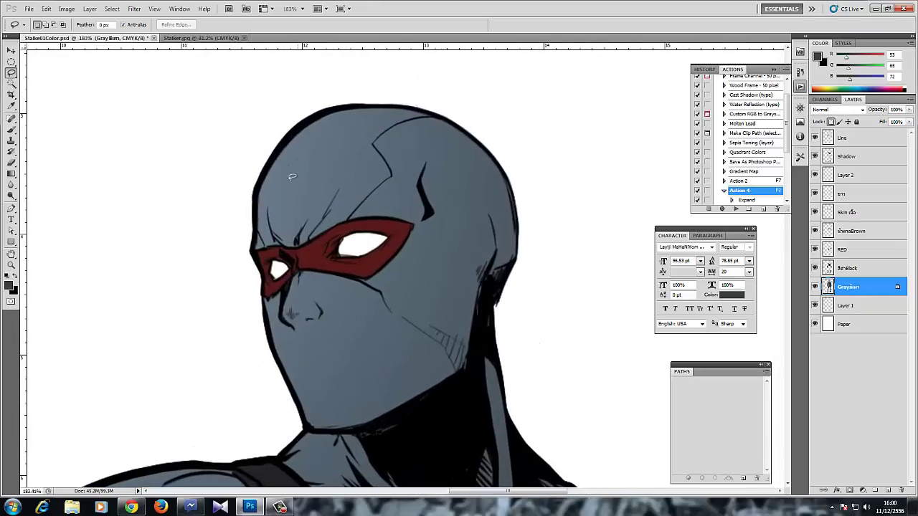
pyautogui.moveTo(12, 73); pyautogui.dragTo(32, 75)
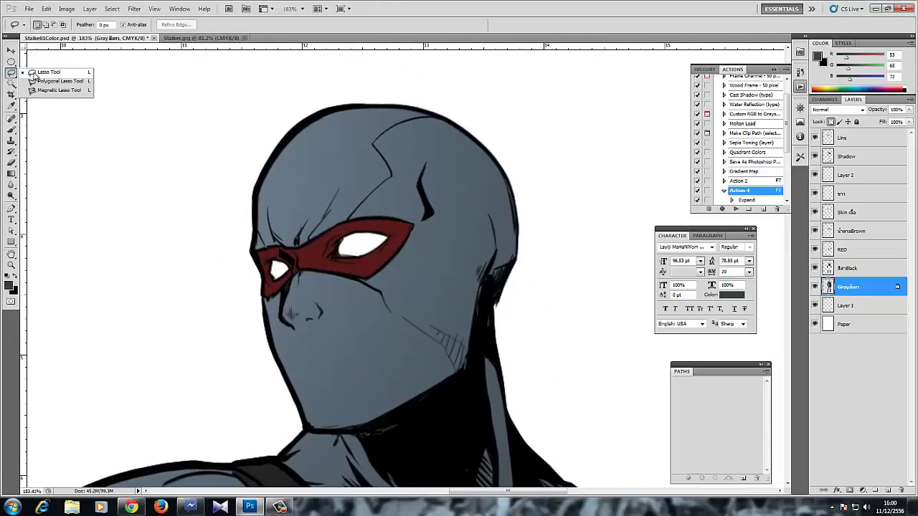
pyautogui.click(40, 81)
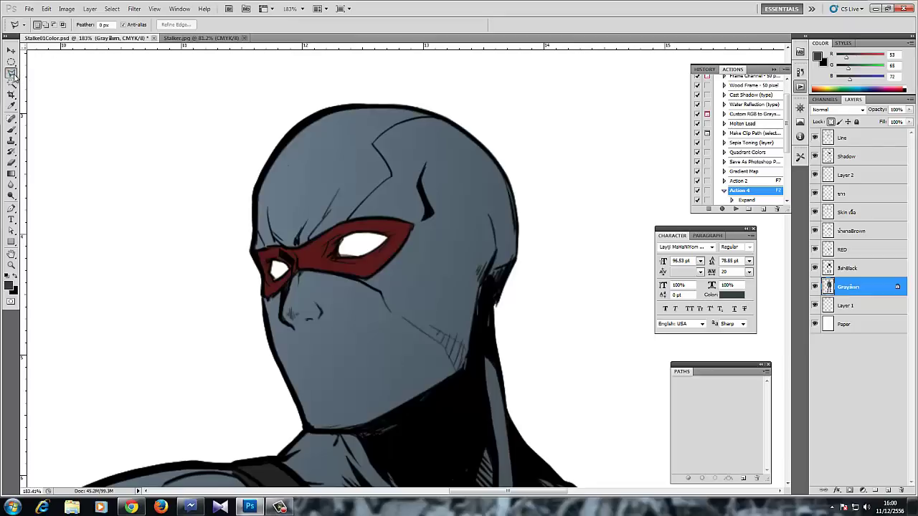
pyautogui.rightClick(14, 78)
pyautogui.click(284, 34)
pyautogui.click(365, 106)
pyautogui.click(416, 109)
pyautogui.click(453, 123)
pyautogui.moveTo(476, 134); pyautogui.dragTo(478, 138)
pyautogui.moveTo(311, 223); pyautogui.dragTo(314, 224)
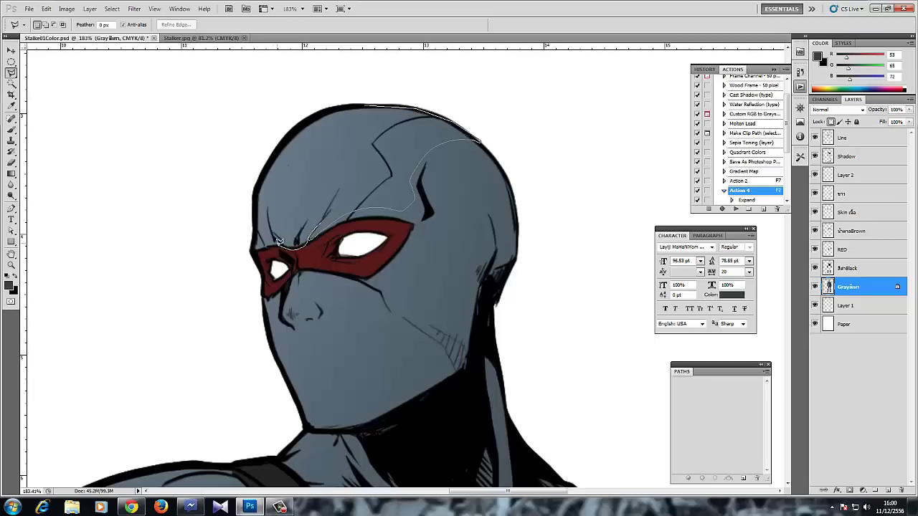
pyautogui.click(250, 254)
pyautogui.click(237, 228)
pyautogui.click(237, 155)
pyautogui.click(277, 111)
pyautogui.click(310, 96)
pyautogui.click(346, 94)
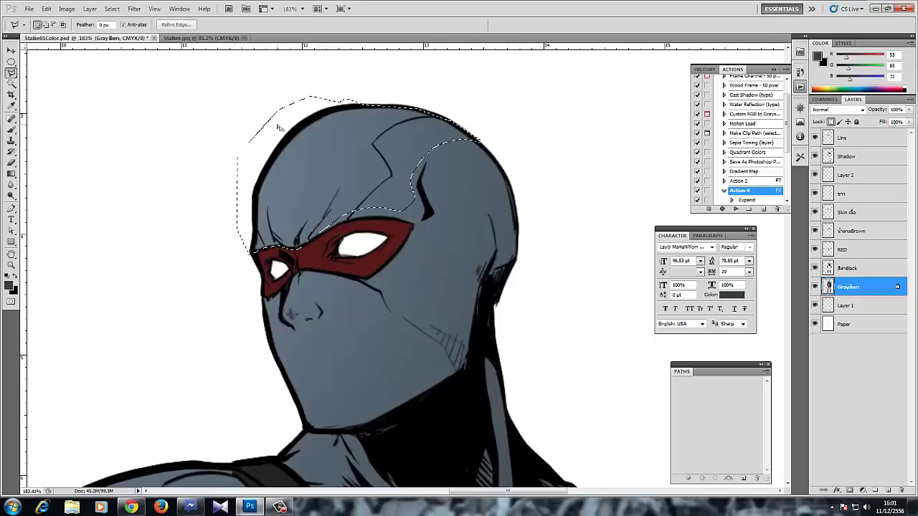
# - Lighten the selected forehead with 50% Screen gradients from its front edge inward, and deselect
pyautogui.press('g')
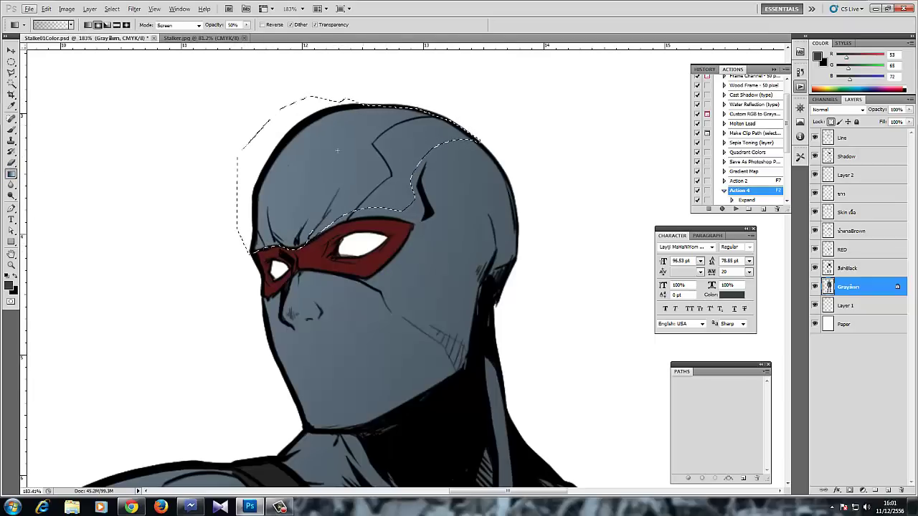
pyautogui.moveTo(287, 166); pyautogui.dragTo(387, 171)
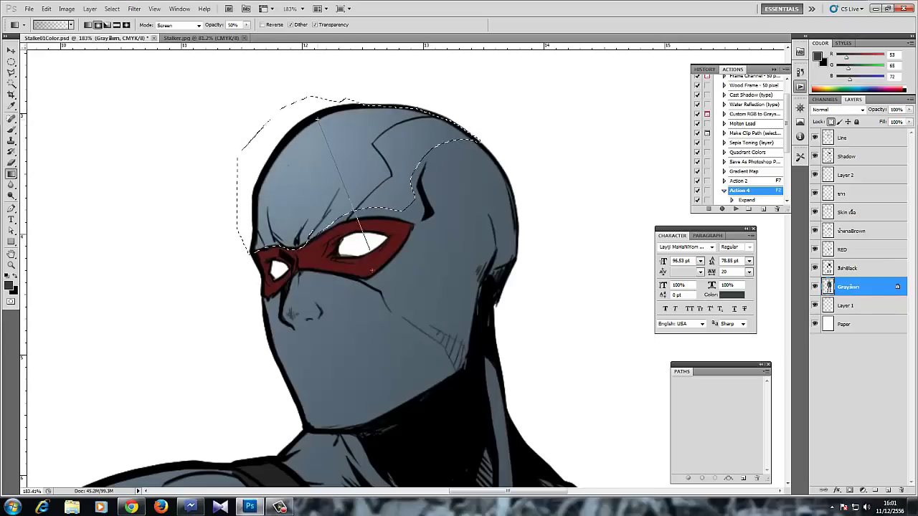
pyautogui.hotkey('ctrl', 'd')
# - Select the nose below the mask with the lasso, lighten it with a 50% Screen gradient, and deselect
pyautogui.moveTo(258, 216)
pyautogui.mouseDown()
pyautogui.moveTo(228, 179)
pyautogui.moveTo(242, 160)
pyautogui.mouseUp()
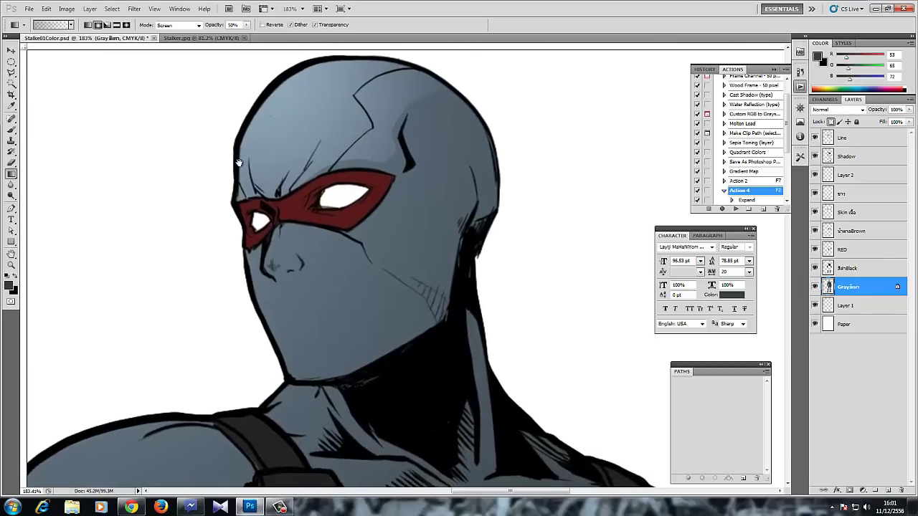
pyautogui.click(12, 73)
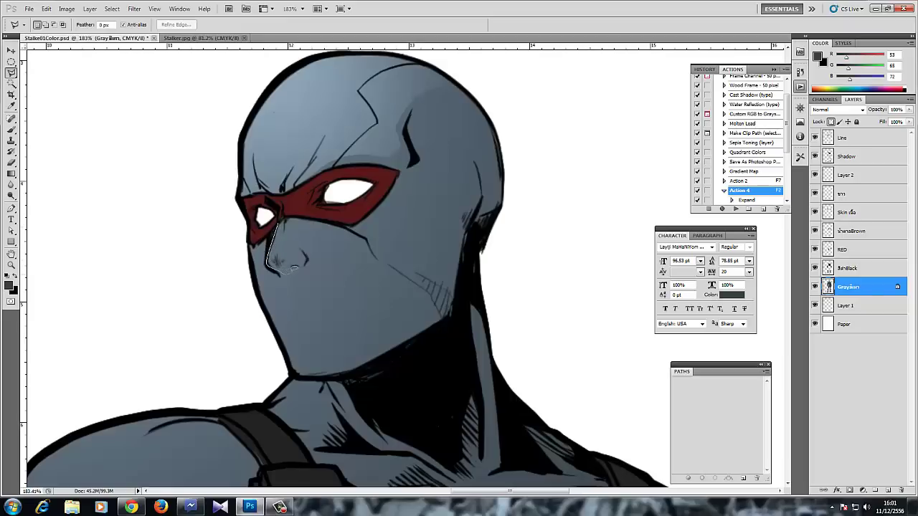
pyautogui.click(280, 219)
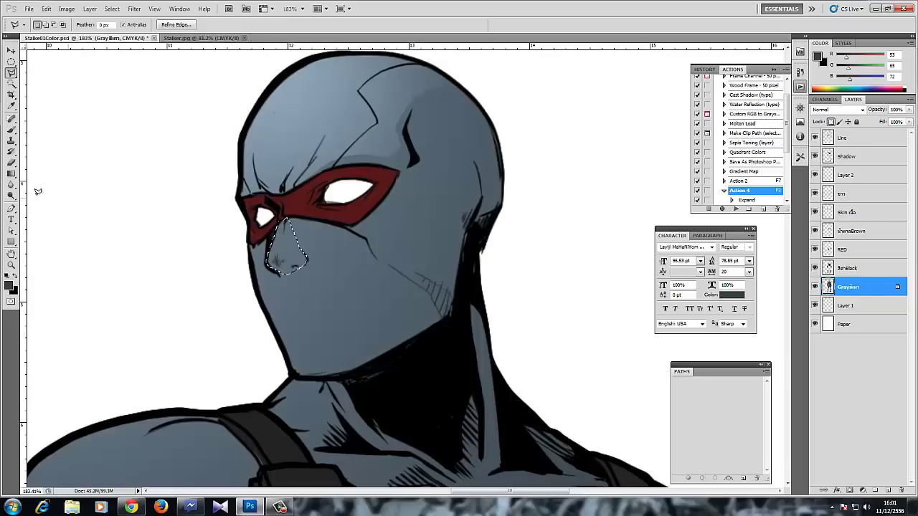
pyautogui.click(11, 173)
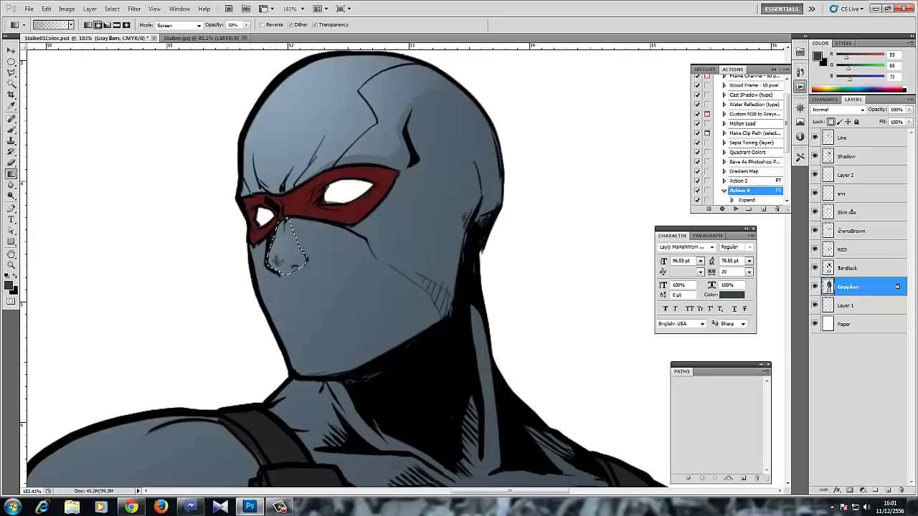
pyautogui.hotkey('ctrl', 'd')
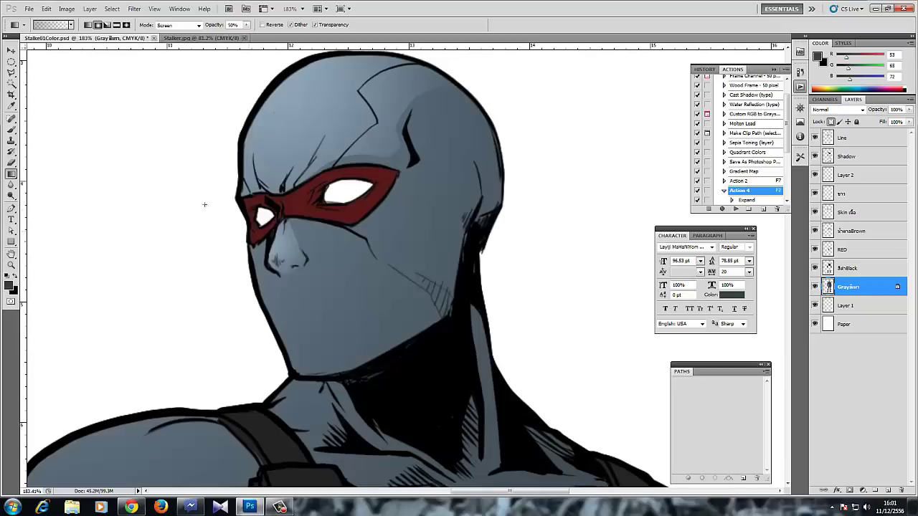
# - Select the cheek and jaw beside the nose, lighten the area with a 50% Screen gradient starting at the mask, and deselect
pyautogui.click(11, 73)
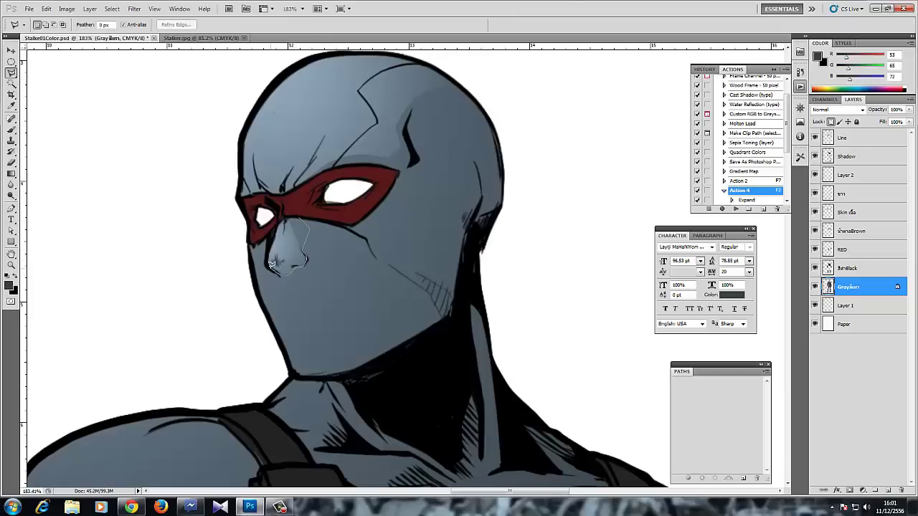
pyautogui.moveTo(272, 265)
pyautogui.mouseDown()
pyautogui.moveTo(286, 291)
pyautogui.moveTo(323, 286)
pyautogui.moveTo(312, 297)
pyautogui.moveTo(280, 297)
pyautogui.moveTo(284, 289)
pyautogui.moveTo(340, 369)
pyautogui.moveTo(331, 372)
pyautogui.moveTo(409, 350)
pyautogui.moveTo(444, 316)
pyautogui.moveTo(431, 289)
pyautogui.mouseUp()
pyautogui.moveTo(399, 257)
pyautogui.mouseDown()
pyautogui.moveTo(388, 259)
pyautogui.moveTo(367, 235)
pyautogui.moveTo(321, 214)
pyautogui.moveTo(299, 217)
pyautogui.mouseUp()
pyautogui.click(10, 173)
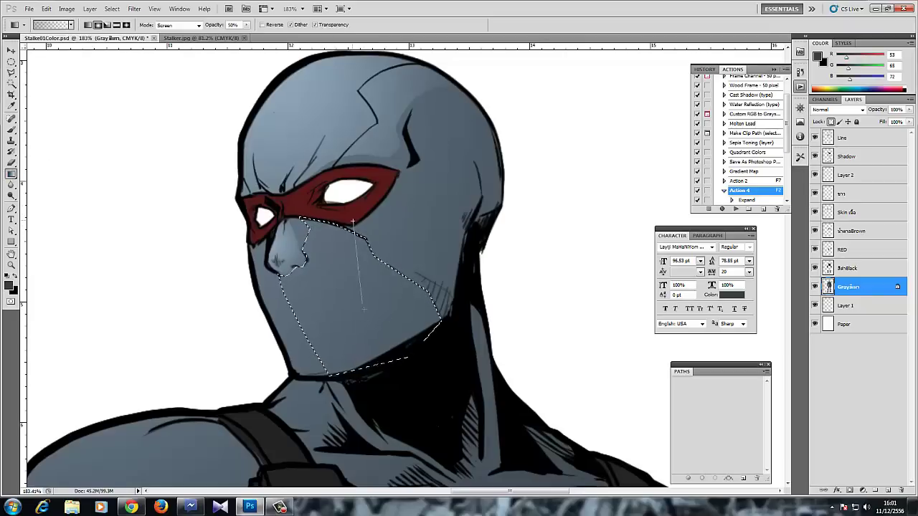
pyautogui.hotkey('ctrl', 'd')
# - Try to lighten the side of the face between the mask, cheek line and ear using a lasso selection and a Screen gradient
pyautogui.scroll(-2, 332, 281)
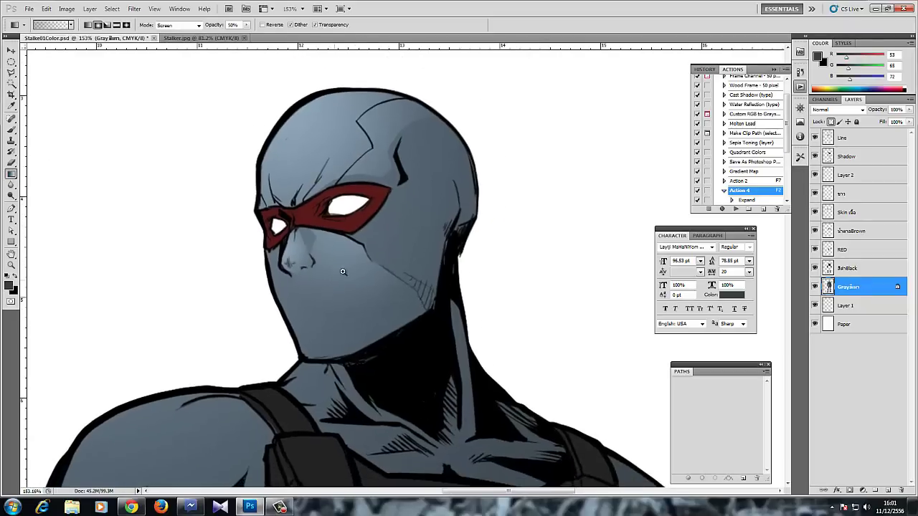
pyautogui.scroll(3, 329, 257)
pyautogui.click(11, 72)
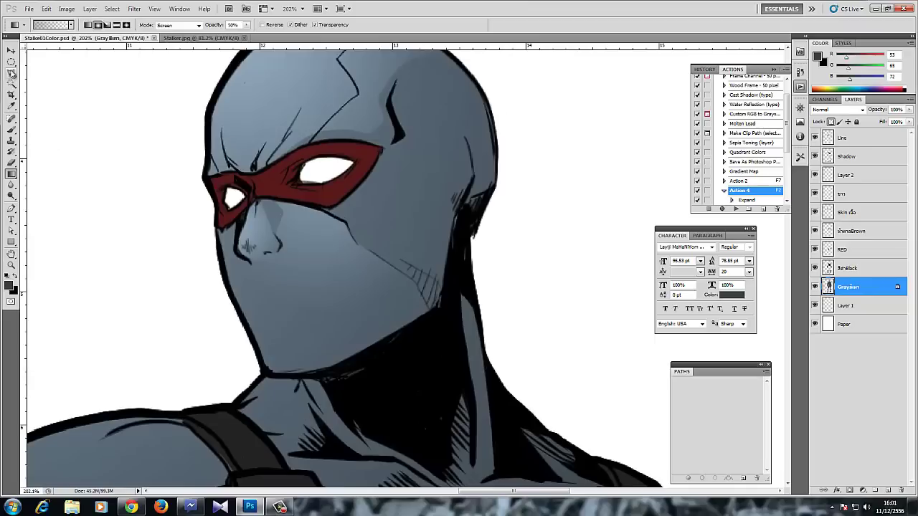
pyautogui.click(327, 207)
pyautogui.click(354, 215)
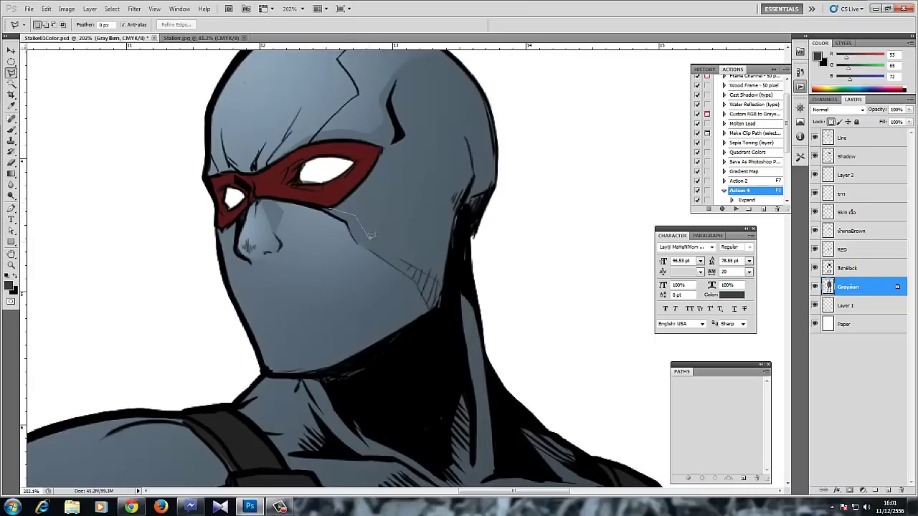
pyautogui.click(442, 286)
pyautogui.click(428, 149)
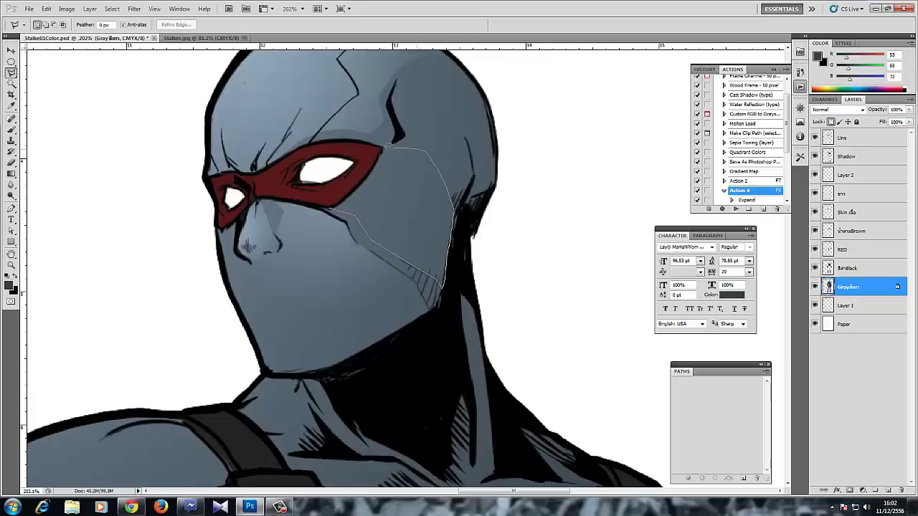
pyautogui.click(331, 203)
pyautogui.press('g')
pyautogui.moveTo(343, 185); pyautogui.dragTo(391, 216)
pyautogui.hotkey('ctrl', 'd')
pyautogui.scroll(-3, 336, 237)
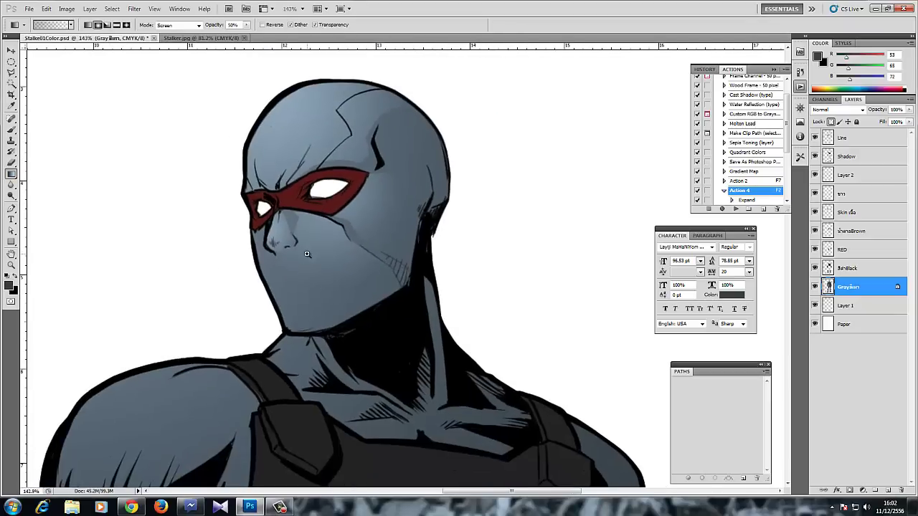
pyautogui.moveTo(306, 254); pyautogui.dragTo(332, 236)
# - Undo the side-of-face gradient, try another one with the selection edges hidden, then undo that and deselect
pyautogui.hotkey('ctrl', 'alt', 'z')
pyautogui.hotkey('ctrl', 'alt', 'z')
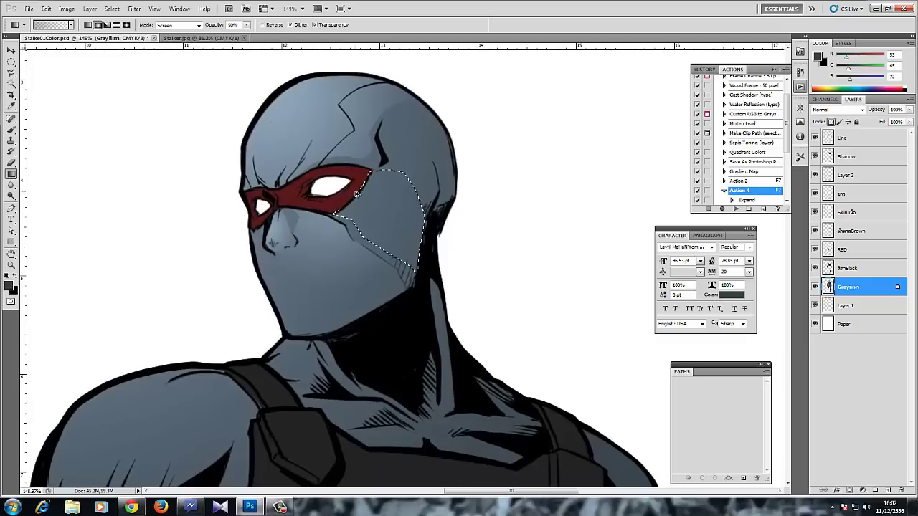
pyautogui.hotkey('ctrl', 'h')
pyautogui.moveTo(356, 189); pyautogui.dragTo(401, 198)
pyautogui.hotkey('ctrl', 'z')
pyautogui.hotkey('ctrl', 'alt', 'z')
pyautogui.hotkey('ctrl', 'd')
# - Reselect the side of the face behind the mask, lighten it with a 50% Screen gradient from the eye toward the ear, and deselect
pyautogui.click(12, 72)
pyautogui.scroll(2, 334, 204)
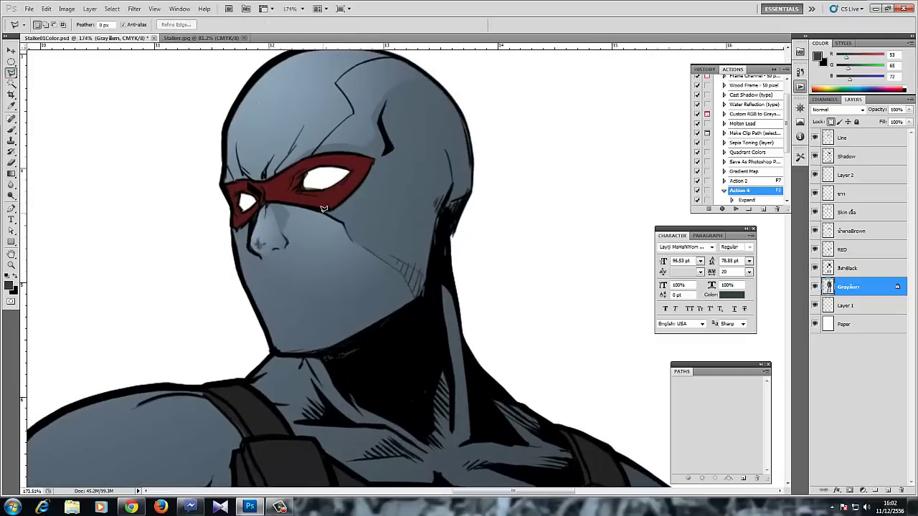
pyautogui.moveTo(324, 209)
pyautogui.mouseDown()
pyautogui.moveTo(353, 241)
pyautogui.moveTo(407, 273)
pyautogui.moveTo(415, 296)
pyautogui.moveTo(426, 283)
pyautogui.moveTo(438, 214)
pyautogui.mouseUp()
pyautogui.moveTo(372, 158); pyautogui.dragTo(334, 204)
pyautogui.click(322, 209)
pyautogui.click(11, 174)
pyautogui.moveTo(353, 178); pyautogui.dragTo(414, 216)
pyautogui.hotkey('ctrl', 'd')
pyautogui.moveTo(275, 244); pyautogui.dragTo(262, 256)
pyautogui.moveTo(344, 215); pyautogui.dragTo(404, 177)
# - Select the brow patch above the larger eye plus the forehead's front rim, lighten both with 50% Screen gradients, and deselect
pyautogui.click(12, 73)
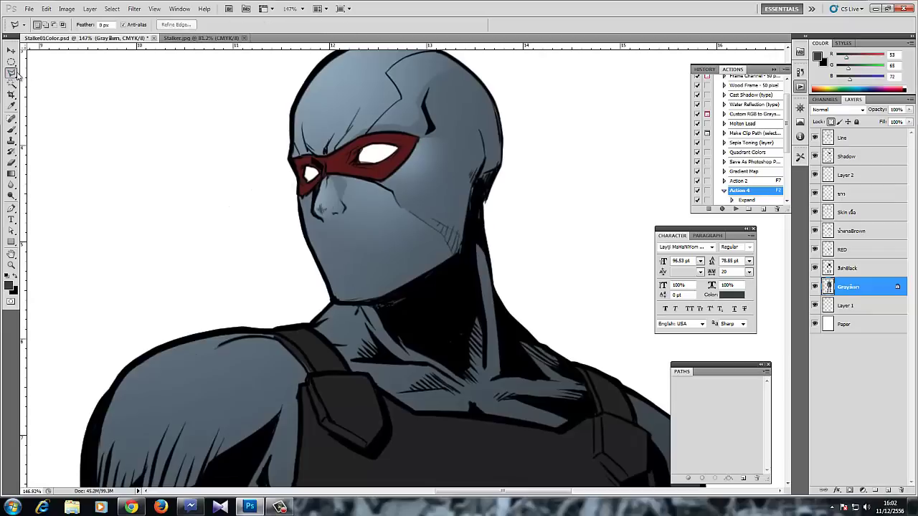
pyautogui.moveTo(291, 221); pyautogui.dragTo(291, 224)
pyautogui.scroll(2, 325, 143)
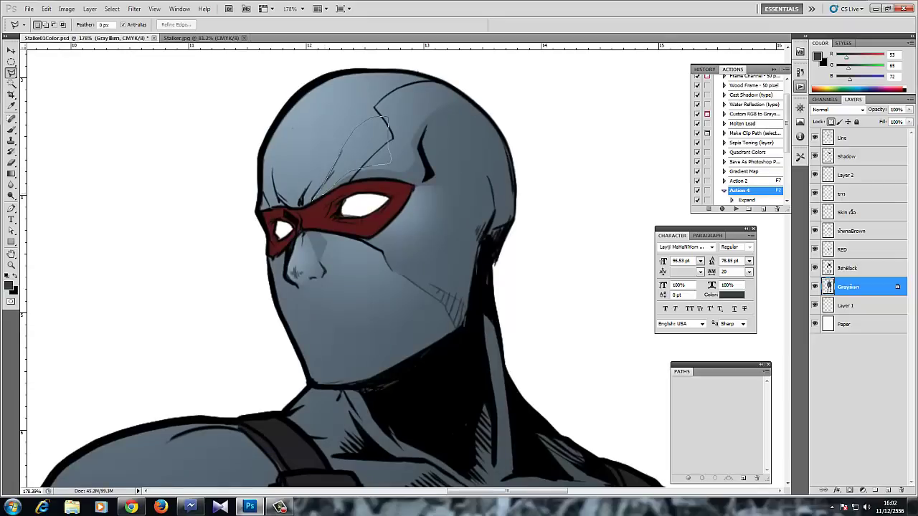
pyautogui.click(313, 200)
pyautogui.keyDown('shift'); pyautogui.click(263, 192); pyautogui.keyUp('shift')
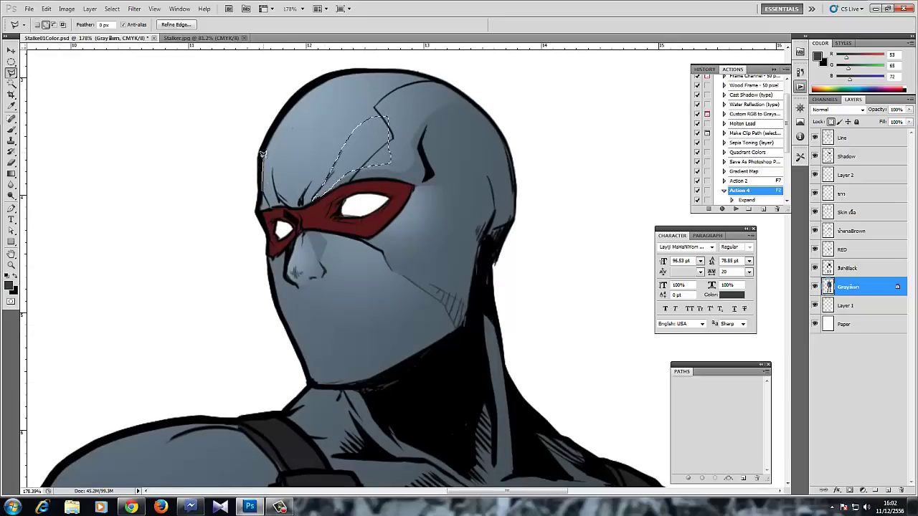
pyautogui.click(261, 155)
pyautogui.click(279, 117)
pyautogui.click(266, 149)
pyautogui.click(273, 185)
pyautogui.moveTo(275, 207); pyautogui.dragTo(264, 189)
pyautogui.press('g')
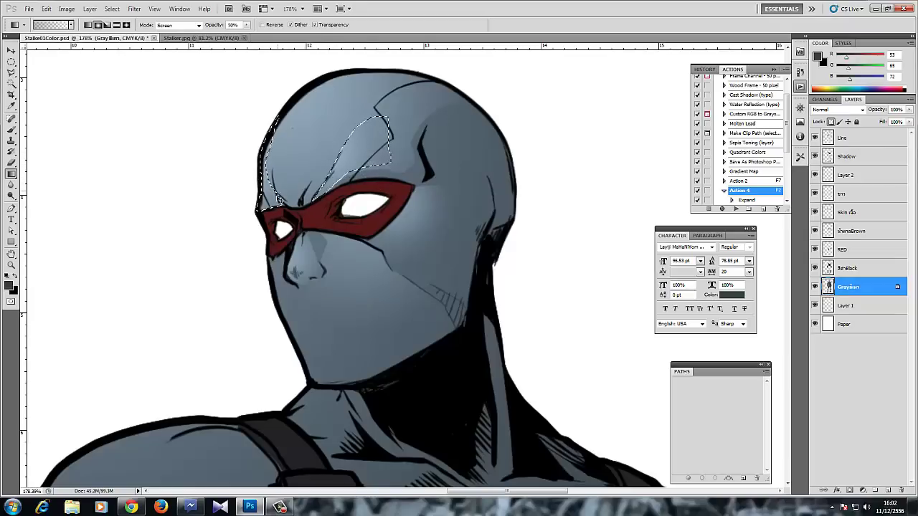
pyautogui.hotkey('ctrl', 'd')
# - Select the central forehead up to the top of the skull, add a 50% Screen gradient from its front edge, and deselect
pyautogui.click(11, 72)
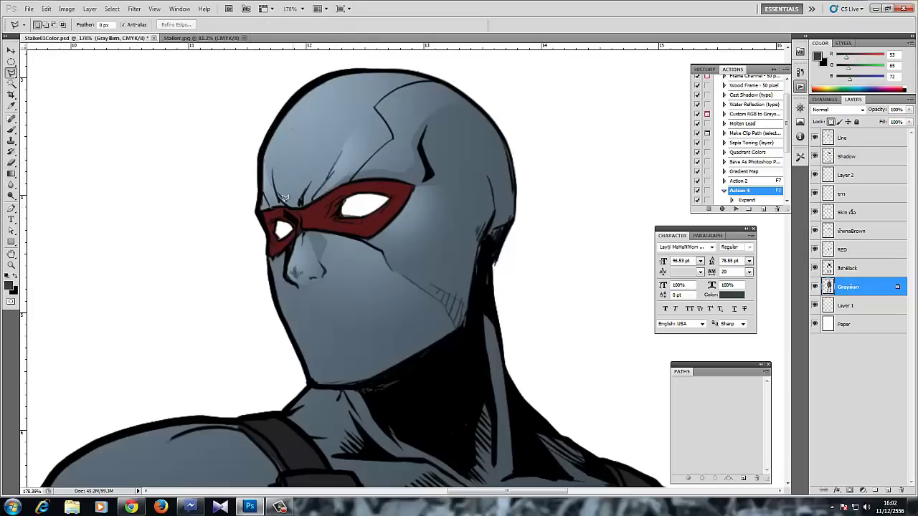
pyautogui.moveTo(276, 199)
pyautogui.mouseDown()
pyautogui.moveTo(283, 116)
pyautogui.moveTo(337, 70)
pyautogui.mouseUp()
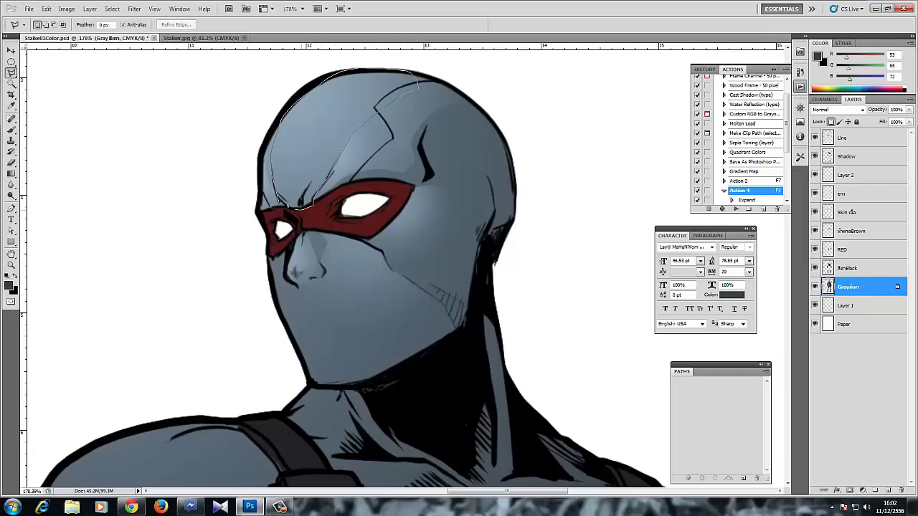
pyautogui.moveTo(279, 198); pyautogui.dragTo(278, 201)
pyautogui.press('g')
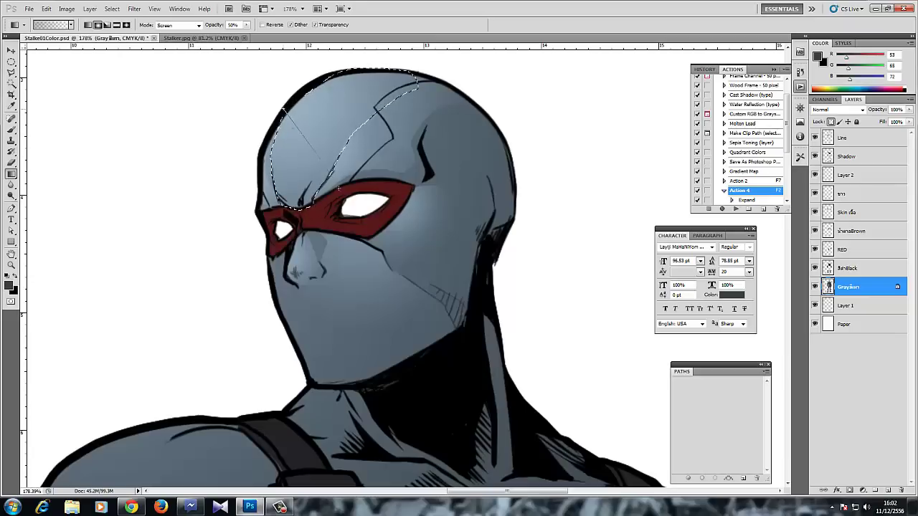
pyautogui.hotkey('ctrl', 'd')
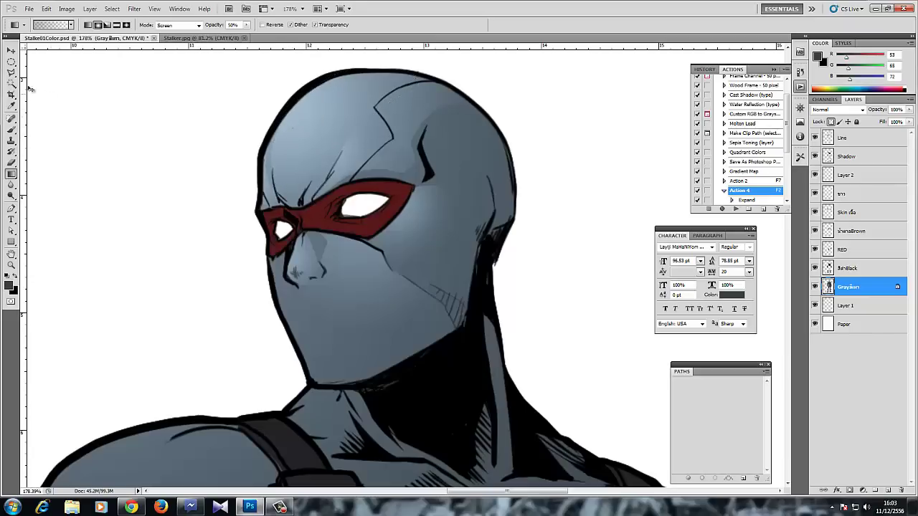
# - Select the front of the forehead up to the crown, lighten it with a 50% Screen gradient, and deselect
pyautogui.click(11, 73)
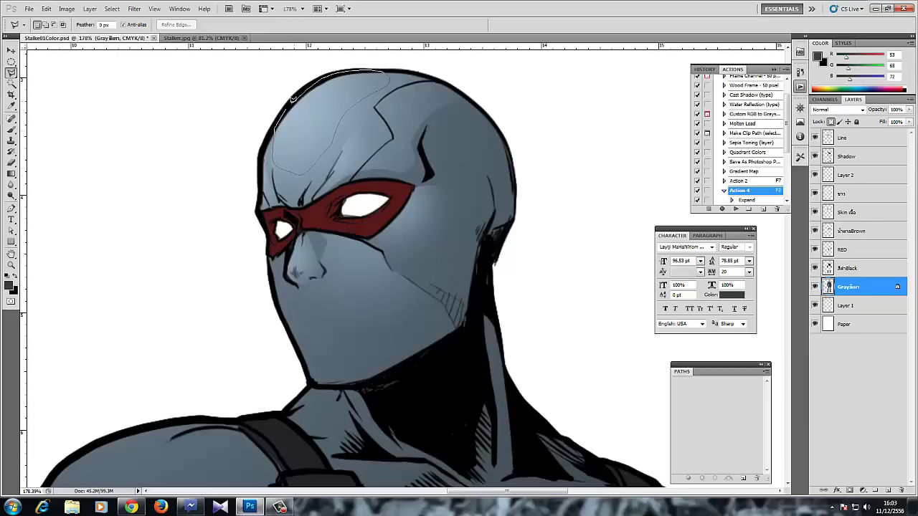
pyautogui.moveTo(287, 105); pyautogui.dragTo(281, 115)
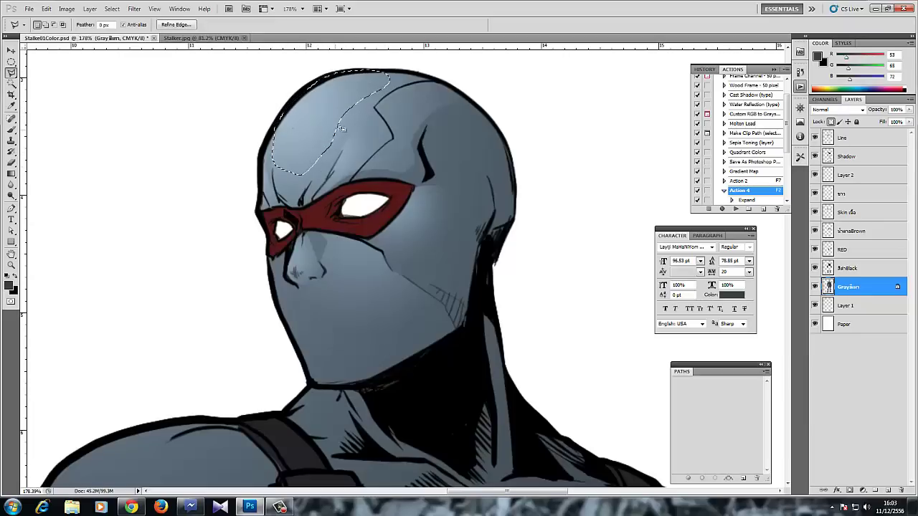
pyautogui.press('g')
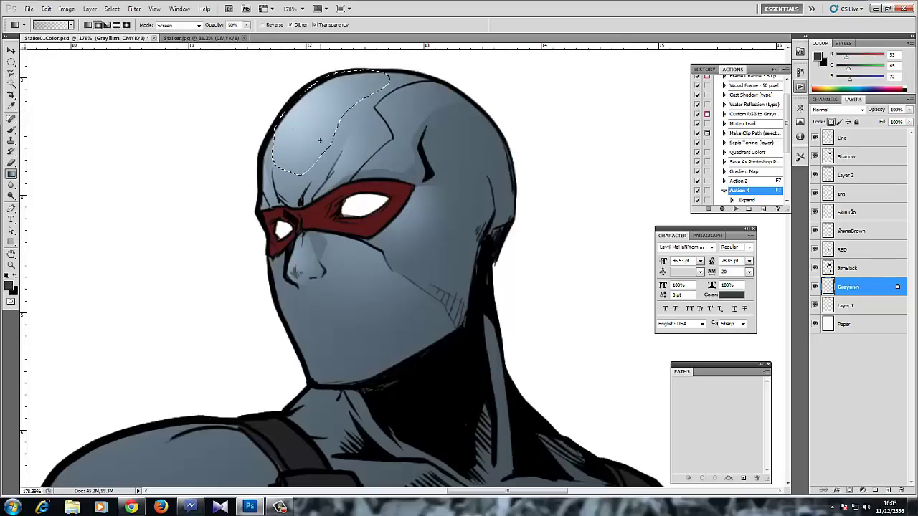
pyautogui.hotkey('ctrl', 'd')
# - Select a smaller patch along the forehead's front edge, add another 50% Screen gradient highlight, and deselect
pyautogui.click(11, 72)
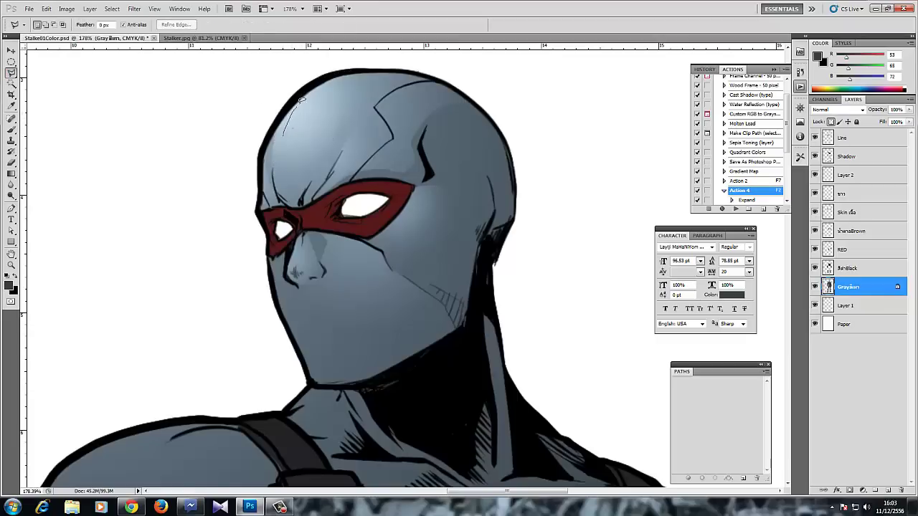
pyautogui.moveTo(284, 132)
pyautogui.mouseDown()
pyautogui.moveTo(289, 109)
pyautogui.moveTo(305, 159)
pyautogui.mouseUp()
pyautogui.press('g')
pyautogui.hotkey('ctrl', 'd')
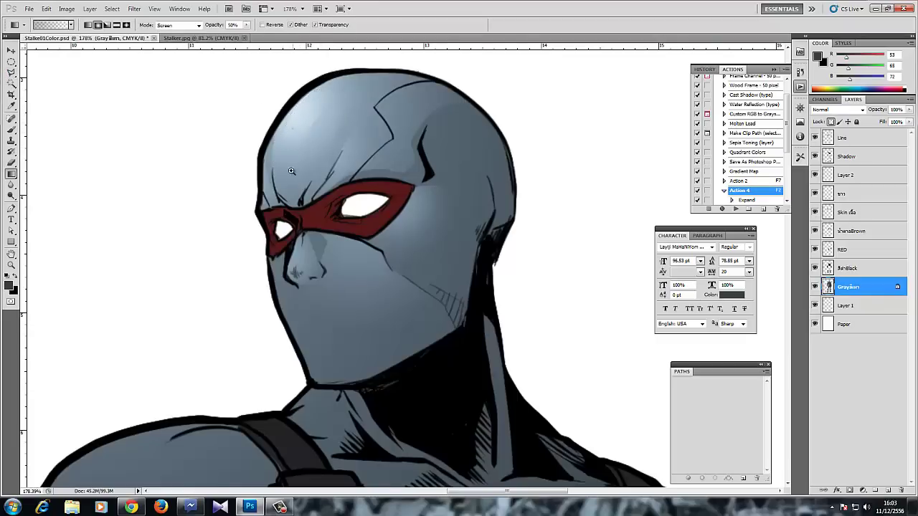
# - Switch to the Brush tool and add a new layer directly above Layer 1
pyautogui.keyDown('alt'); pyautogui.click(261, 219); pyautogui.keyUp('alt')
pyautogui.keyDown('ctrl'); pyautogui.click(262, 223); pyautogui.keyUp('ctrl')
pyautogui.scroll(-5, 262, 224)
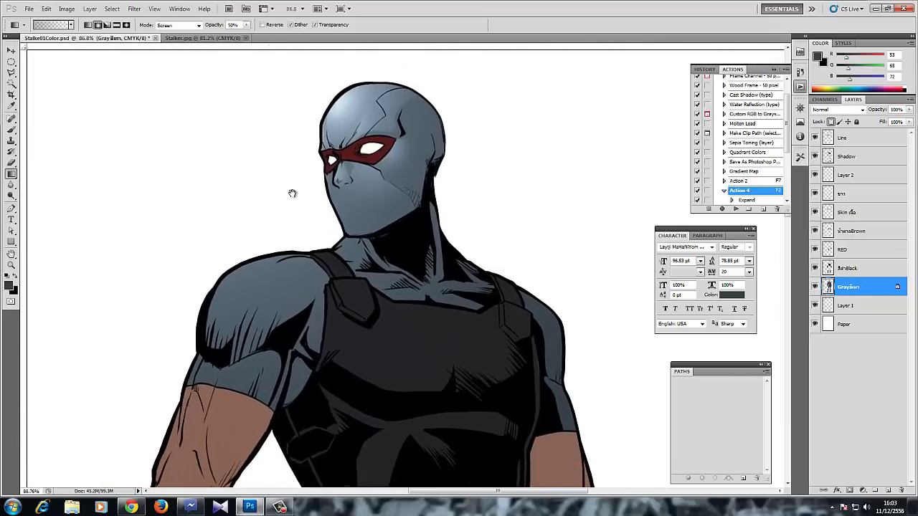
pyautogui.scroll(5, 318, 197)
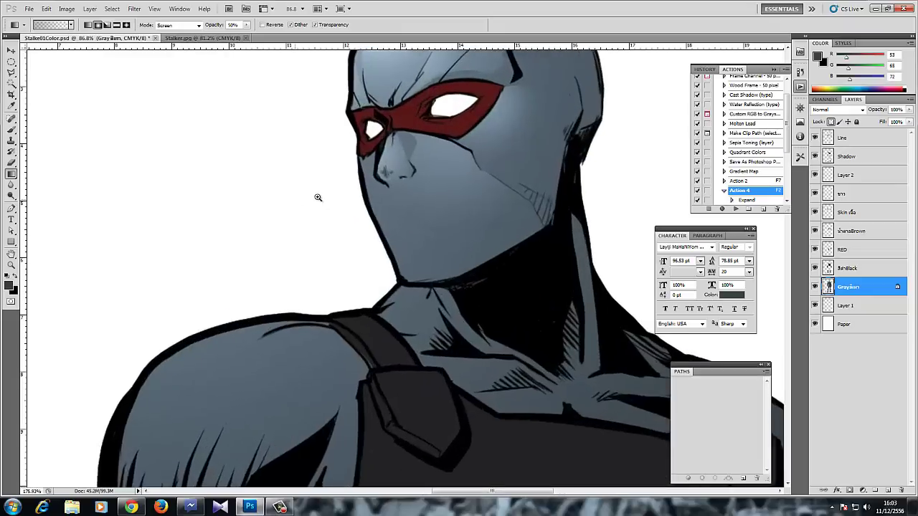
pyautogui.scroll(-4, 301, 208)
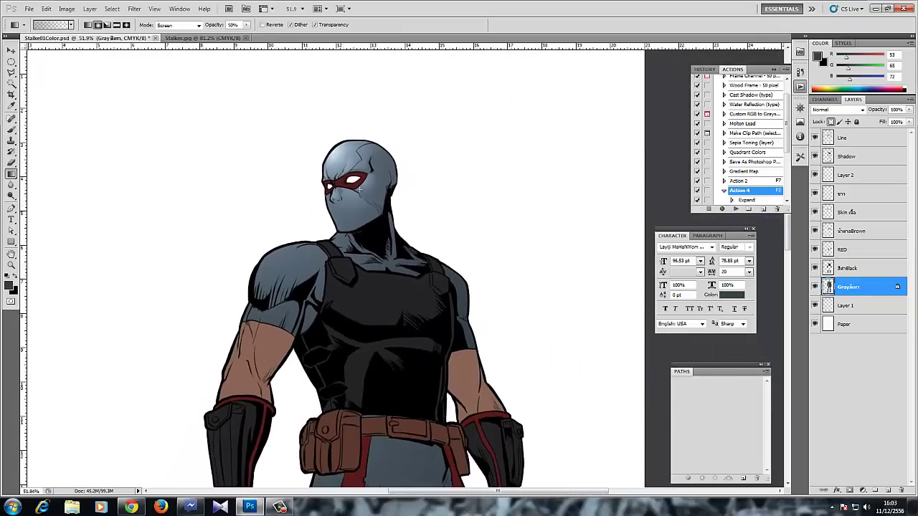
pyautogui.scroll(-1, 322, 204)
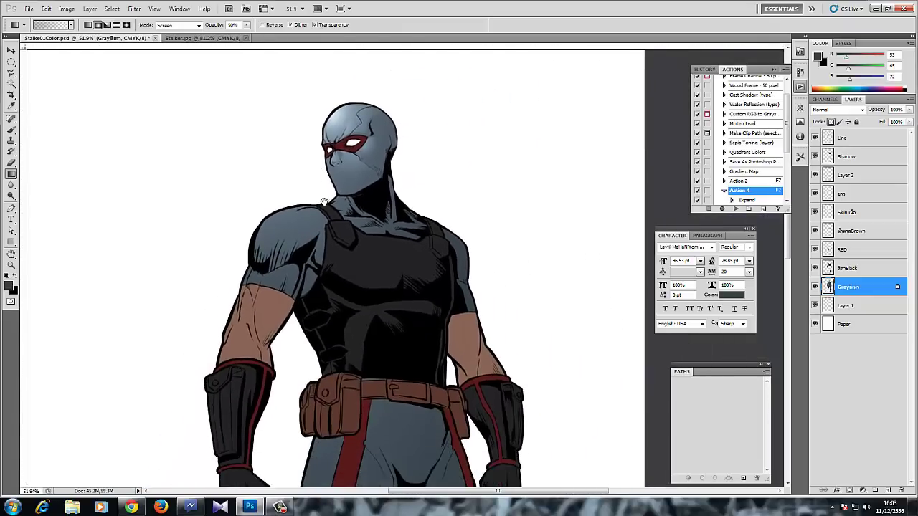
pyautogui.scroll(3, 308, 189)
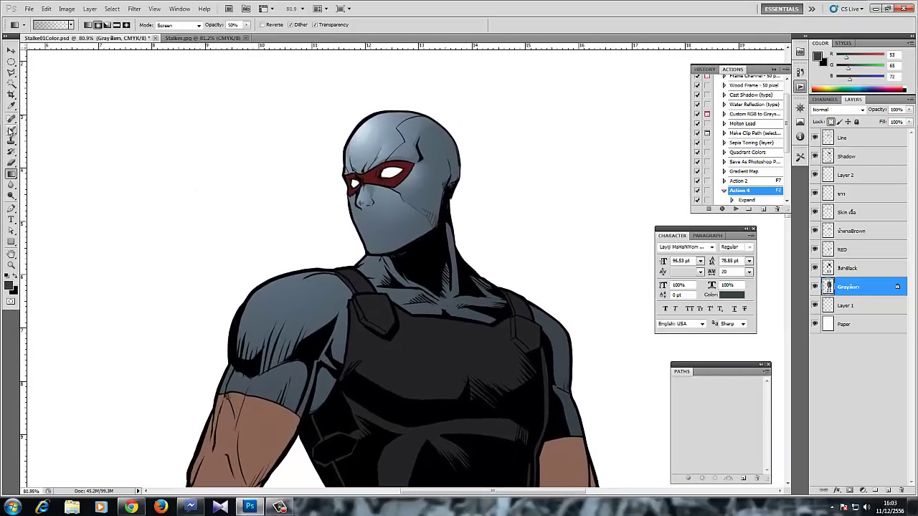
pyautogui.click(11, 129)
pyautogui.click(847, 305)
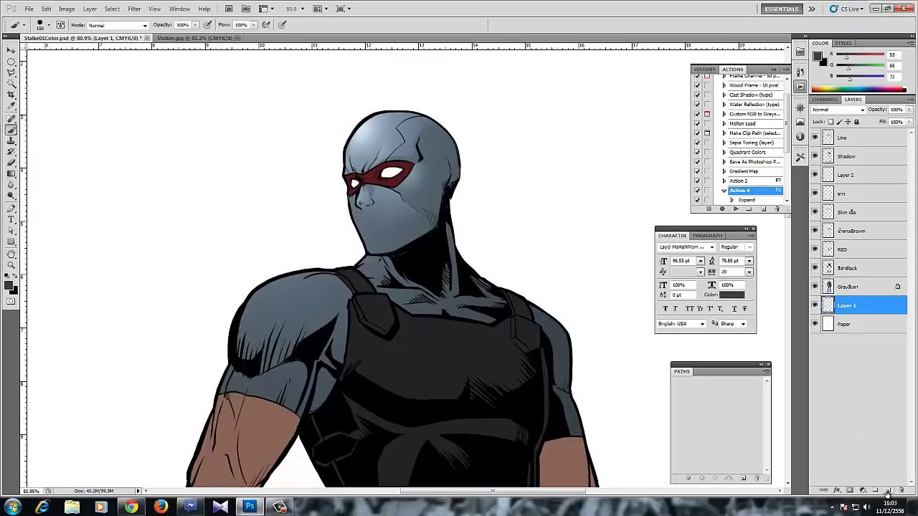
pyautogui.click(886, 491)
# - Reduce the brush size to 45 px
pyautogui.press('[')
pyautogui.press('[')
pyautogui.press('[')
pyautogui.press('[')
pyautogui.press('[')
pyautogui.press('[')
pyautogui.press('[')
pyautogui.press('[')
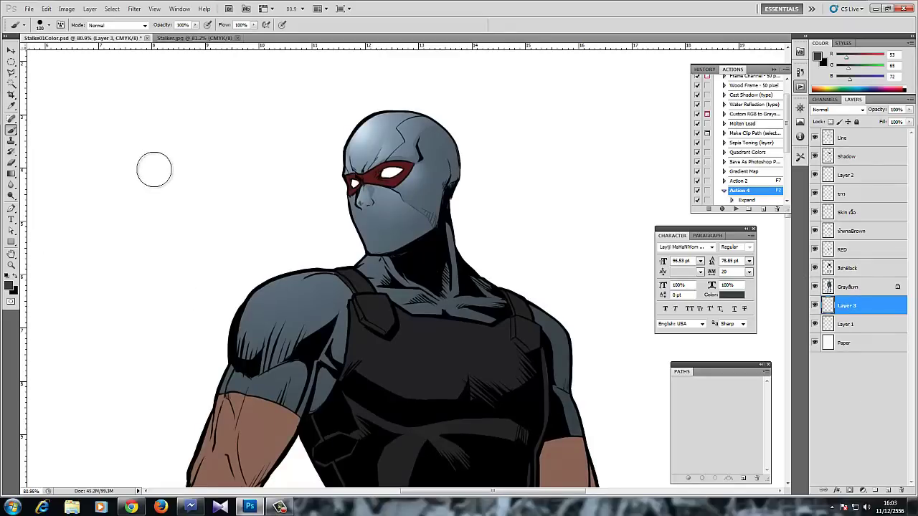
pyautogui.moveTo(105, 89); pyautogui.dragTo(208, 195)
pyautogui.moveTo(154, 180)
pyautogui.mouseDown()
pyautogui.moveTo(205, 180)
pyautogui.moveTo(201, 172)
pyautogui.moveTo(170, 219)
pyautogui.mouseUp()
pyautogui.hotkey('ctrl', 'alt', 'z')
pyautogui.hotkey('ctrl', 'alt', 'z')
# - Draw three freehand arrows on the blank paper, slanting down toward the figure from the mask's front side, to mark the light direction
pyautogui.moveTo(156, 72); pyautogui.dragTo(215, 167)
pyautogui.moveTo(186, 149)
pyautogui.mouseDown()
pyautogui.moveTo(215, 167)
pyautogui.moveTo(211, 137)
pyautogui.mouseUp()
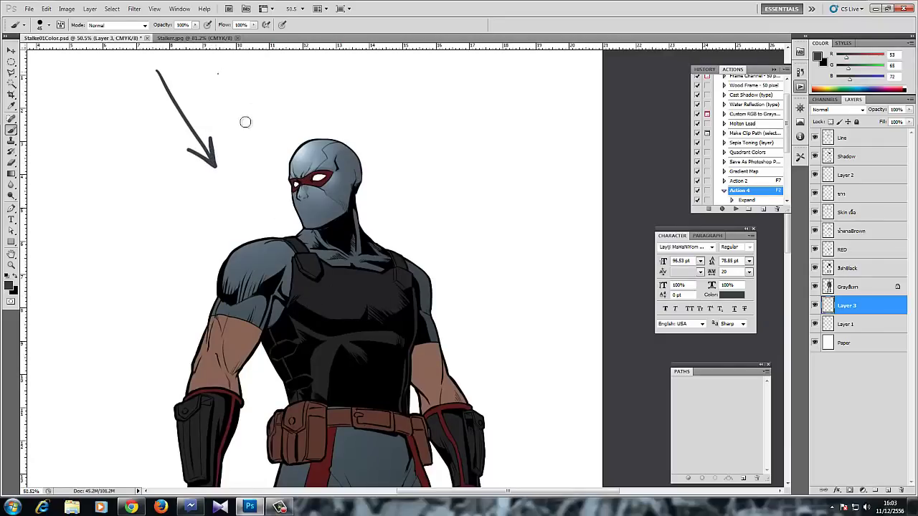
pyautogui.moveTo(215, 71); pyautogui.dragTo(251, 125)
pyautogui.moveTo(226, 113); pyautogui.dragTo(252, 107)
pyautogui.moveTo(136, 103); pyautogui.dragTo(172, 168)
pyautogui.moveTo(152, 157)
pyautogui.mouseDown()
pyautogui.moveTo(172, 167)
pyautogui.moveTo(181, 159)
pyautogui.mouseUp()
# - Handwrite the word "Light" beside the tails of the arrows
pyautogui.moveTo(56, 76); pyautogui.dragTo(70, 106)
pyautogui.moveTo(85, 81); pyautogui.dragTo(78, 107)
pyautogui.moveTo(91, 67); pyautogui.dragTo(109, 107)
pyautogui.moveTo(116, 66)
pyautogui.mouseDown()
pyautogui.moveTo(119, 93)
pyautogui.moveTo(127, 75)
pyautogui.mouseUp()
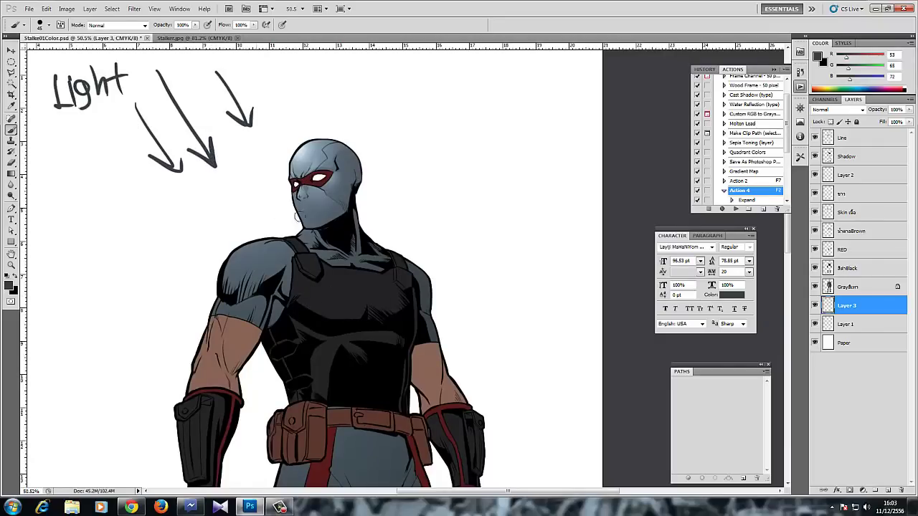
# - Return to the locked grey suit layer with the Gradient tool and sample the near shoulder's blue-grey as the foreground color
pyautogui.scroll(2, 276, 324)
pyautogui.click(853, 287)
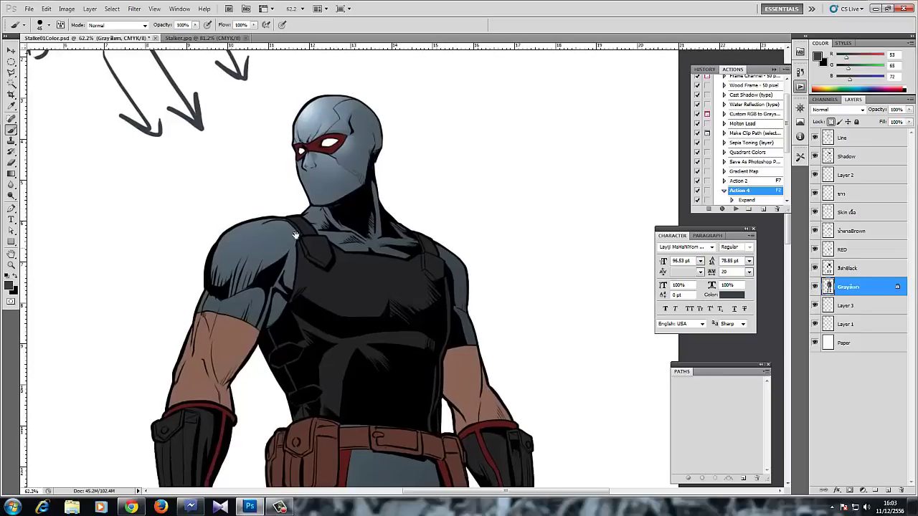
pyautogui.scroll(1, 277, 230)
pyautogui.scroll(1, 277, 231)
pyautogui.click(12, 173)
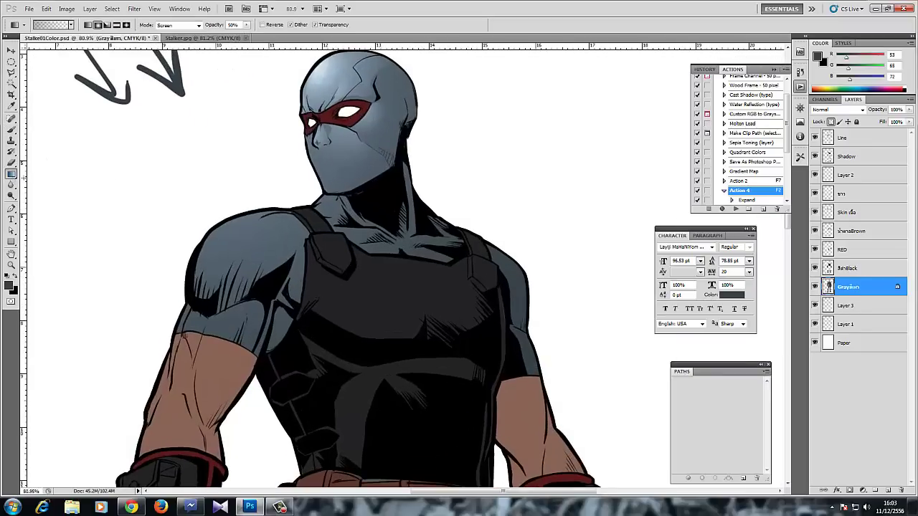
pyautogui.keyDown('alt'); pyautogui.click(233, 234); pyautogui.keyUp('alt')
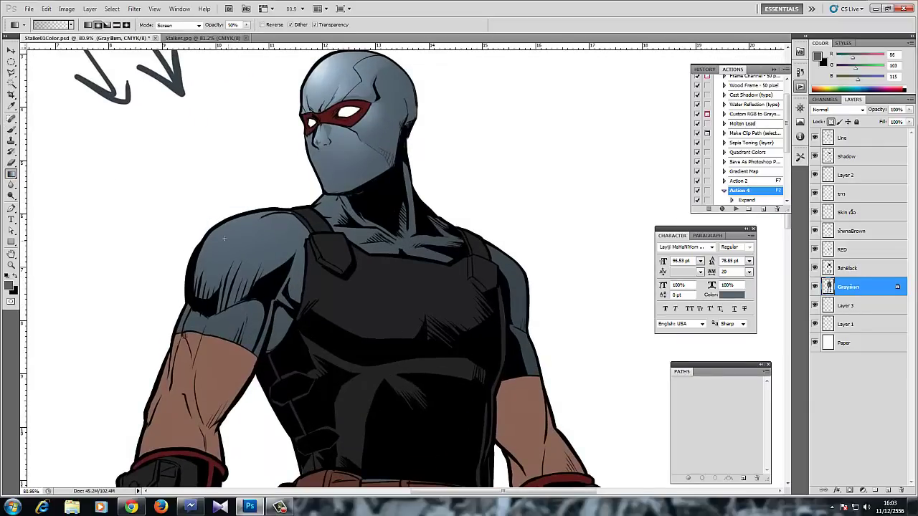
# - Lighten the near shoulder with a 50% Screen gradient starting just above its upper outer edge, replacing a first trial gradient
pyautogui.moveTo(225, 238); pyautogui.dragTo(261, 248)
pyautogui.hotkey('ctrl', 'z')
pyautogui.moveTo(226, 186); pyautogui.dragTo(269, 262)
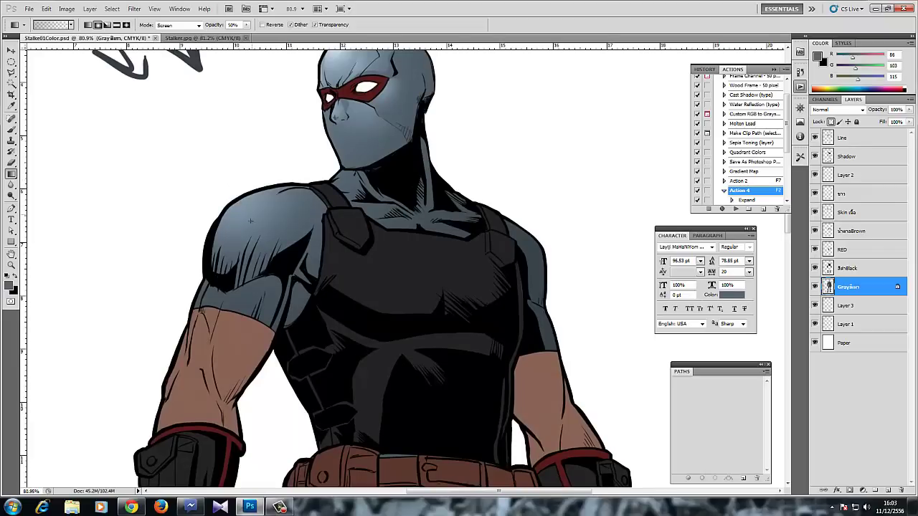
# - Select the shoulder's outer side with the lasso and extend the selection with a second lobe over the middle of the muscle
pyautogui.scroll(2, 237, 217)
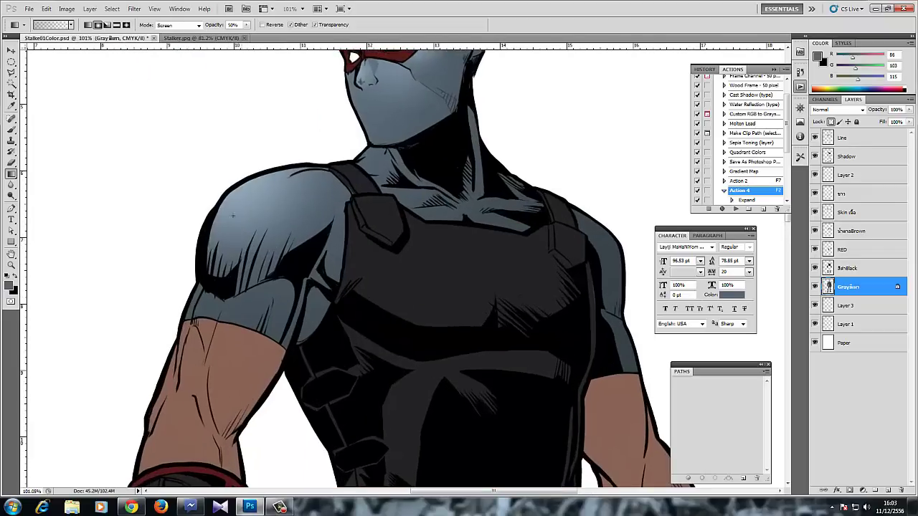
pyautogui.click(10, 71)
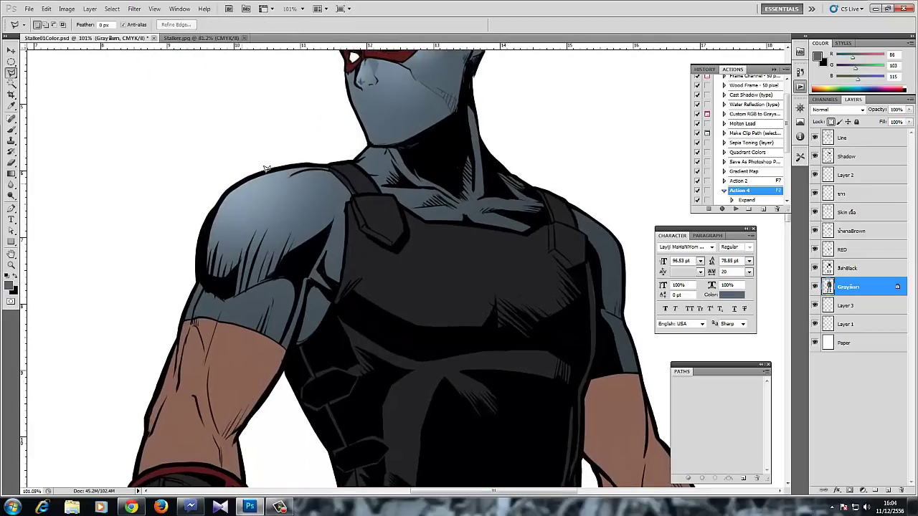
pyautogui.moveTo(239, 182)
pyautogui.mouseDown()
pyautogui.moveTo(218, 202)
pyautogui.moveTo(207, 238)
pyautogui.mouseUp()
pyautogui.click(261, 175)
pyautogui.hotkey('ctrl', 'd')
pyautogui.moveTo(272, 169); pyautogui.dragTo(273, 170)
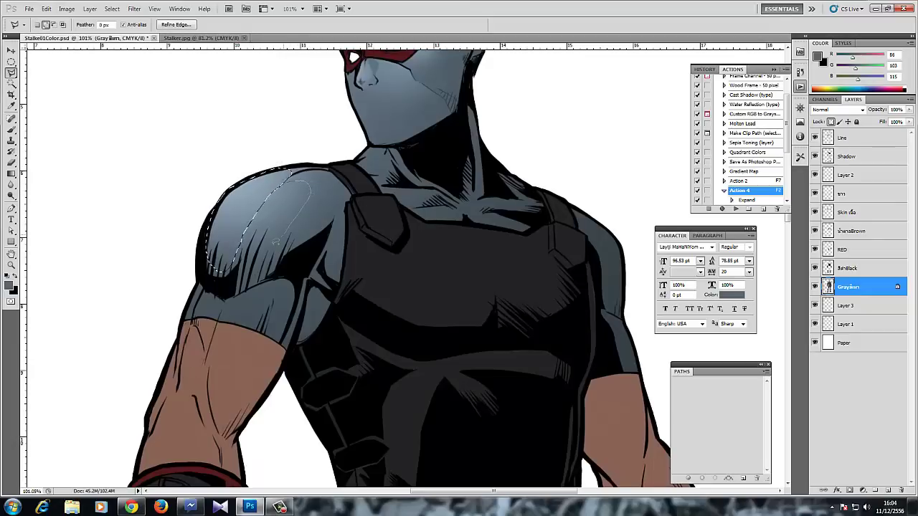
pyautogui.moveTo(287, 184)
pyautogui.mouseDown()
pyautogui.moveTo(256, 201)
pyautogui.moveTo(244, 193)
pyautogui.mouseUp()
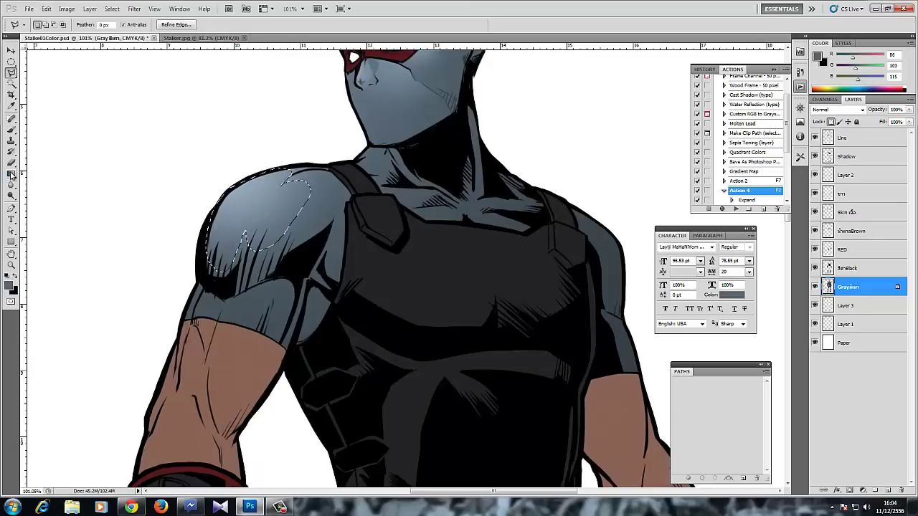
# - Try a gradient in the shoulder selection, undo it, redraw a 50% Screen gradient from above the shoulder, and deselect
pyautogui.press('g')
pyautogui.hotkey('ctrl', 'd')
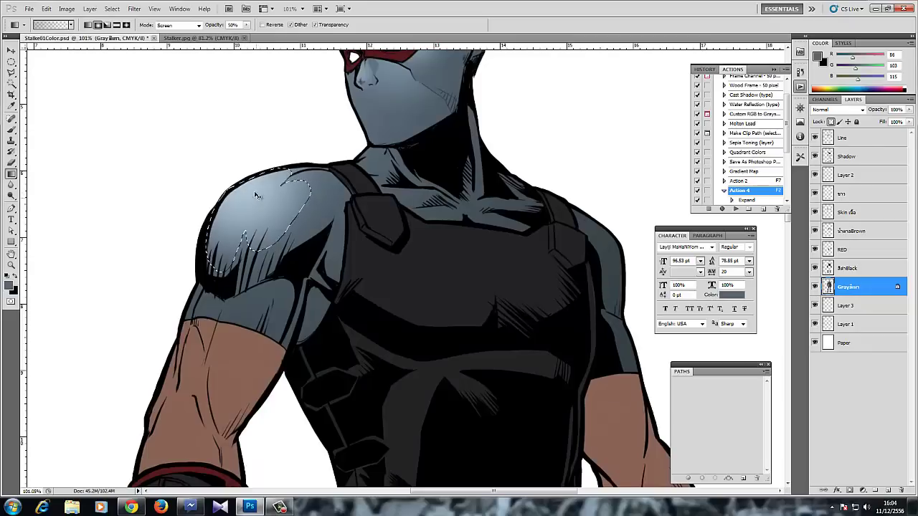
pyautogui.hotkey('ctrl', 'alt', 'z')
pyautogui.hotkey('ctrl', 'alt', 'z')
pyautogui.hotkey('ctrl', 'alt', 'z')
pyautogui.moveTo(241, 168); pyautogui.dragTo(253, 190)
pyautogui.hotkey('ctrl', 'd')
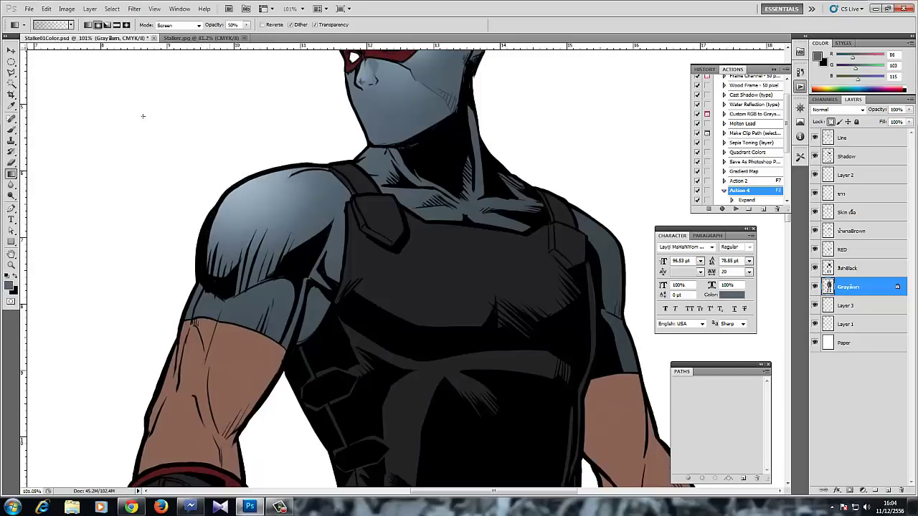
# - Select the inner lobe of the shoulder muscle near the strap, lighten its front edge with a 50% Screen gradient, and deselect
pyautogui.click(12, 71)
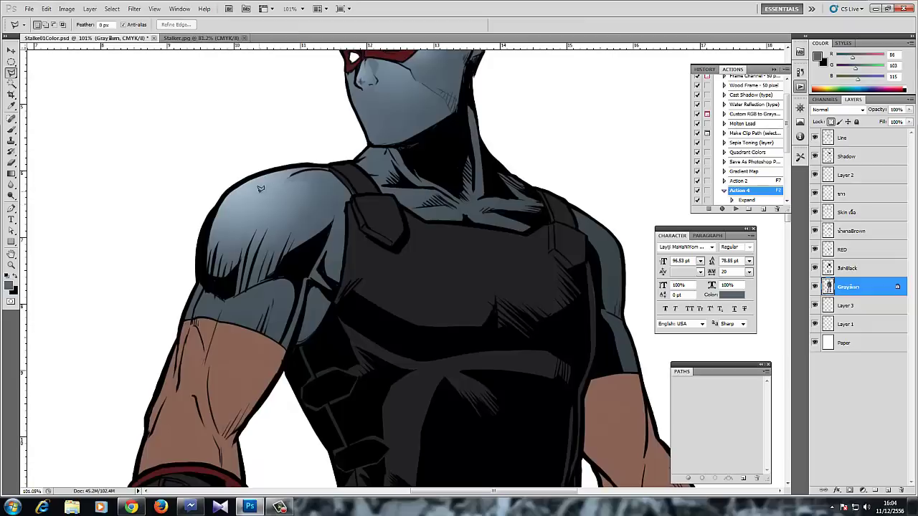
pyautogui.moveTo(278, 205); pyautogui.dragTo(288, 198)
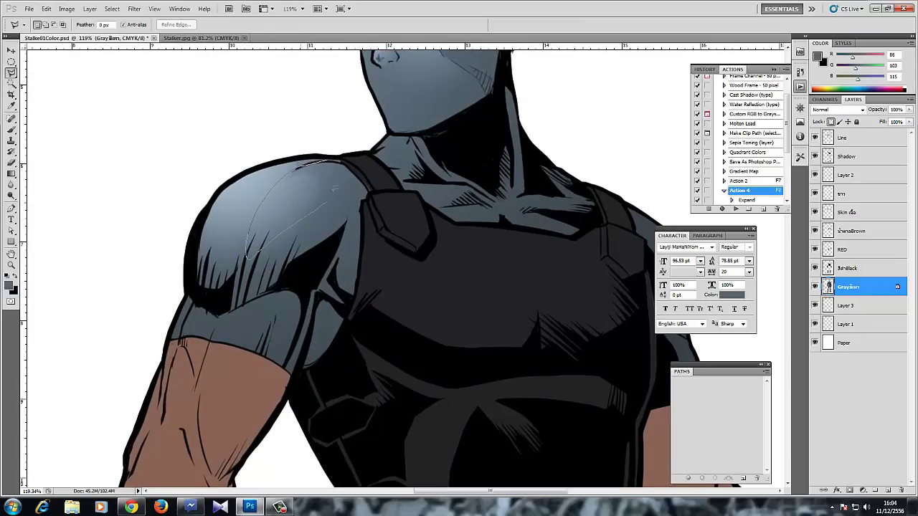
pyautogui.moveTo(327, 156); pyautogui.dragTo(329, 159)
pyautogui.press('g')
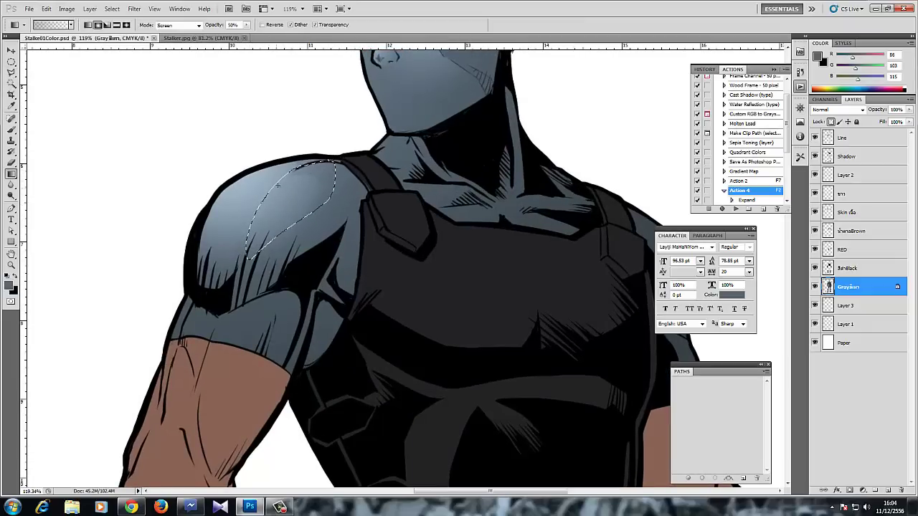
pyautogui.moveTo(285, 201); pyautogui.dragTo(235, 158)
pyautogui.hotkey('ctrl', 'd')
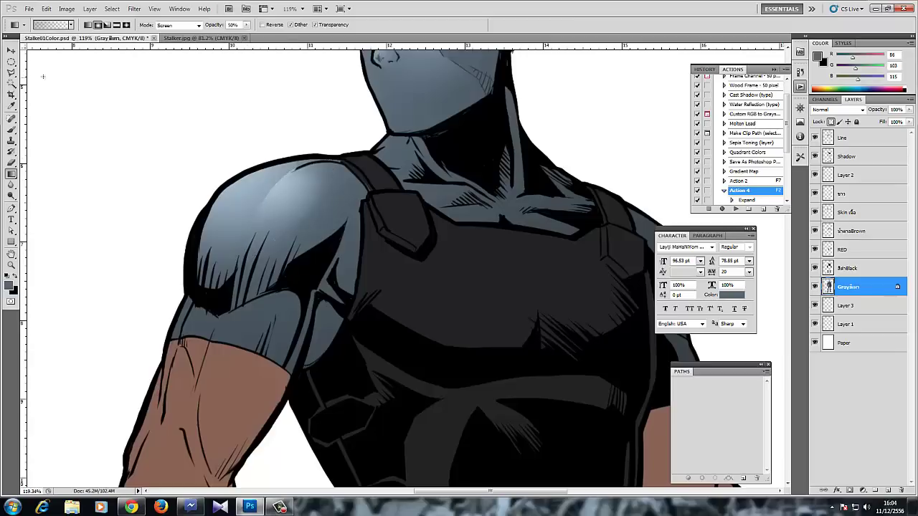
# - Select the outer lobe of the shoulder muscle, lighten it with a 50% Screen gradient from its outer edge, and deselect
pyautogui.click(12, 72)
pyautogui.click(290, 161)
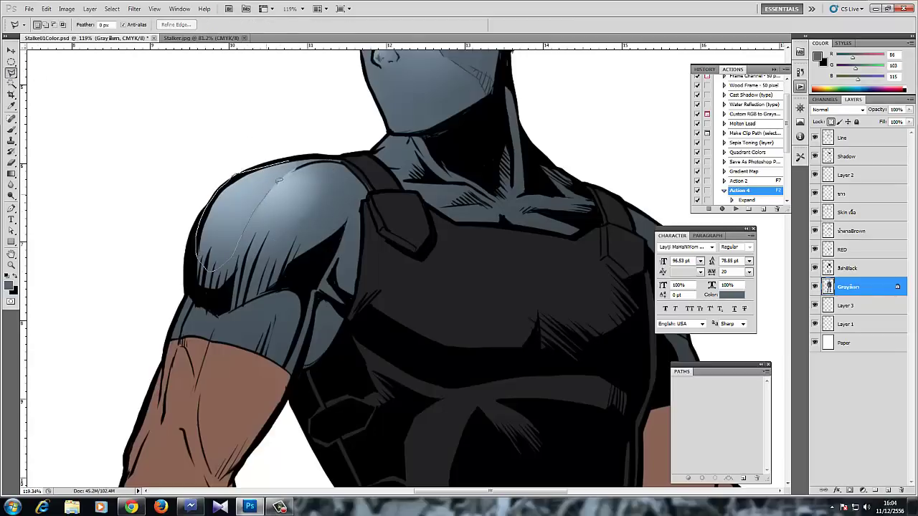
pyautogui.click(291, 159)
pyautogui.press('g')
pyautogui.moveTo(236, 188)
pyautogui.mouseDown()
pyautogui.moveTo(251, 220)
pyautogui.moveTo(215, 204)
pyautogui.moveTo(187, 168)
pyautogui.mouseUp()
pyautogui.hotkey('ctrl', 'd')
# - Select two small patches on top of the shoulder's lobes, brighten them with 50% Screen gradients, and deselect
pyautogui.click(10, 73)
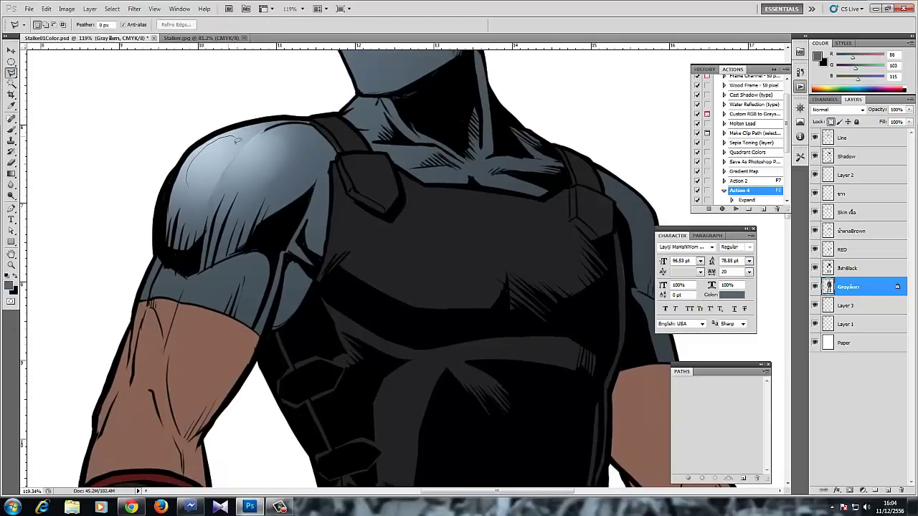
pyautogui.moveTo(192, 184)
pyautogui.mouseDown()
pyautogui.moveTo(271, 145)
pyautogui.moveTo(228, 172)
pyautogui.moveTo(196, 243)
pyautogui.mouseUp()
pyautogui.press('g')
pyautogui.hotkey('ctrl', 'd')
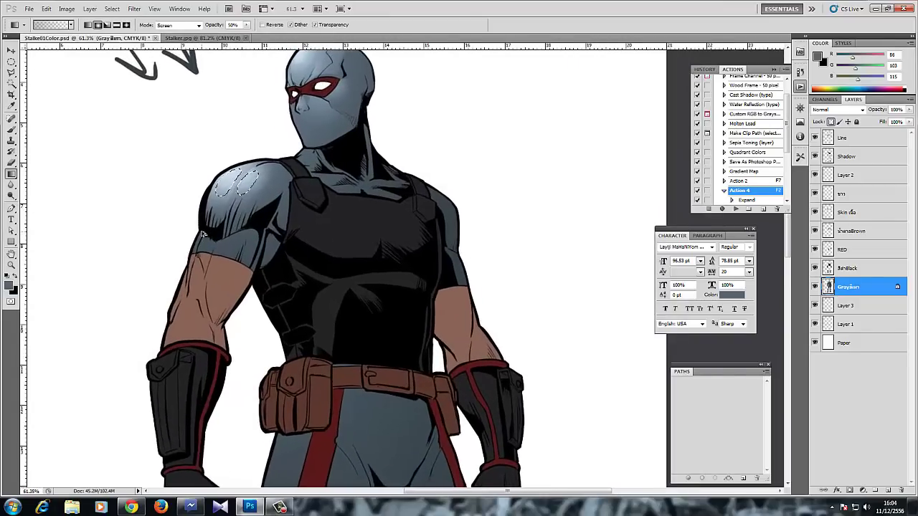
# - Try a 50% Screen gradient on a selected patch of the neck beside the near strap, and undo it
pyautogui.scroll(2, 196, 243)
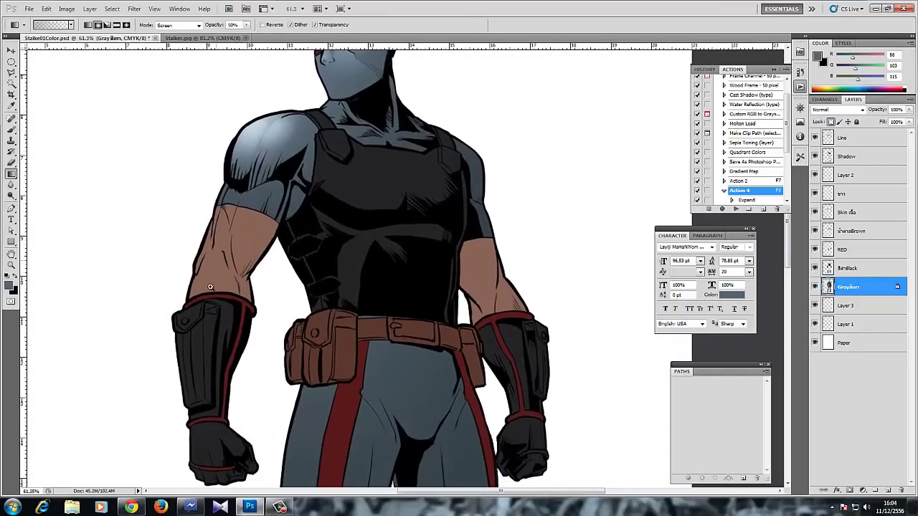
pyautogui.scroll(3, 208, 256)
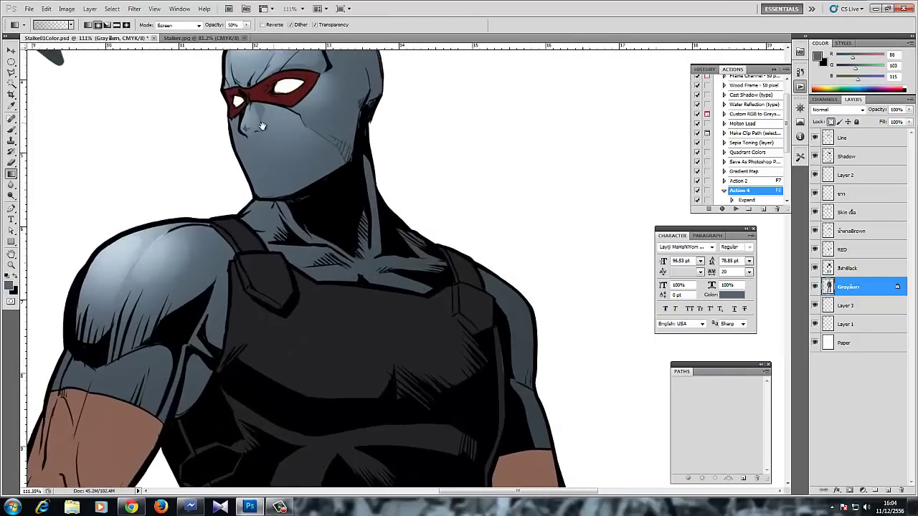
pyautogui.click(12, 72)
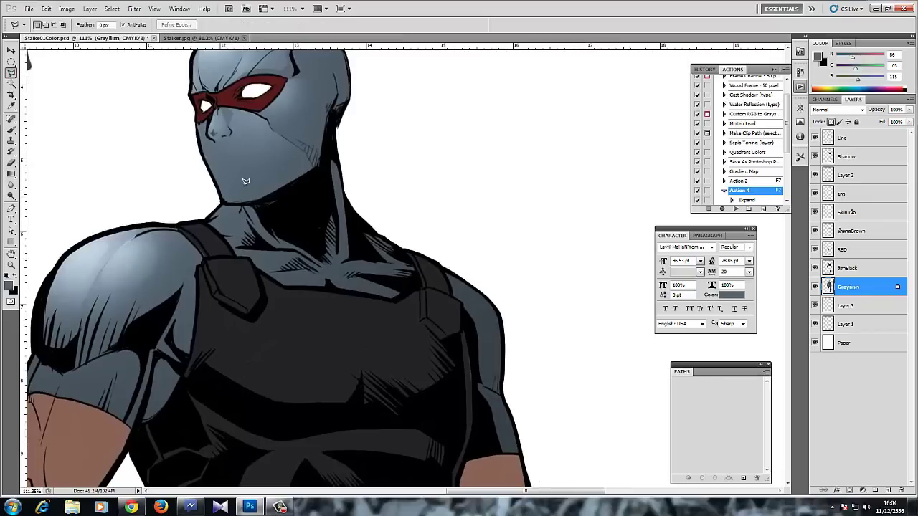
pyautogui.moveTo(273, 228)
pyautogui.mouseDown()
pyautogui.moveTo(319, 260)
pyautogui.moveTo(233, 248)
pyautogui.moveTo(207, 215)
pyautogui.moveTo(264, 206)
pyautogui.moveTo(256, 205)
pyautogui.moveTo(245, 249)
pyautogui.mouseUp()
pyautogui.press('g')
pyautogui.moveTo(233, 210); pyautogui.dragTo(274, 261)
pyautogui.hotkey('ctrl', 'd')
pyautogui.hotkey('ctrl', 'alt', 'z')
pyautogui.hotkey('ctrl', 'alt', 'z')
pyautogui.hotkey('ctrl', 'alt', 'z')
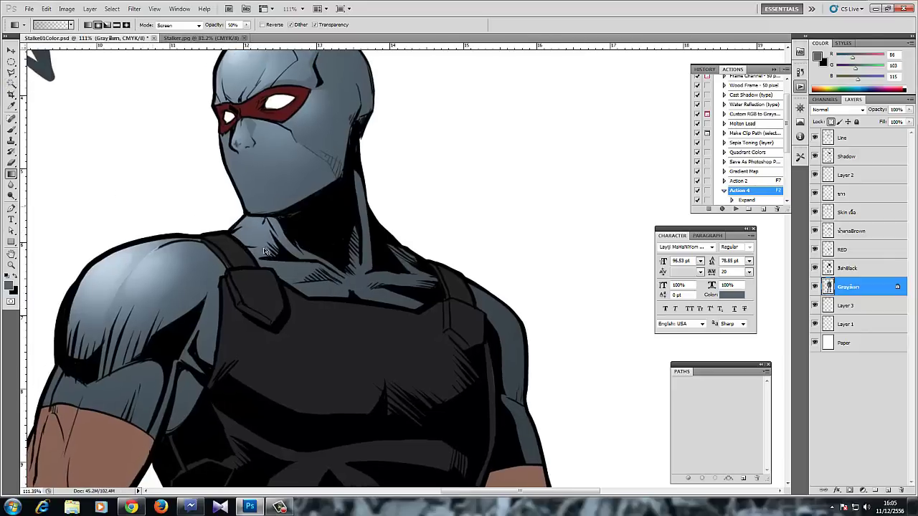
# - Select a narrow sliver of the neck below the jaw, lighten it with a 50% Screen gradient, and deselect
pyautogui.hotkey('ctrl', 'd')
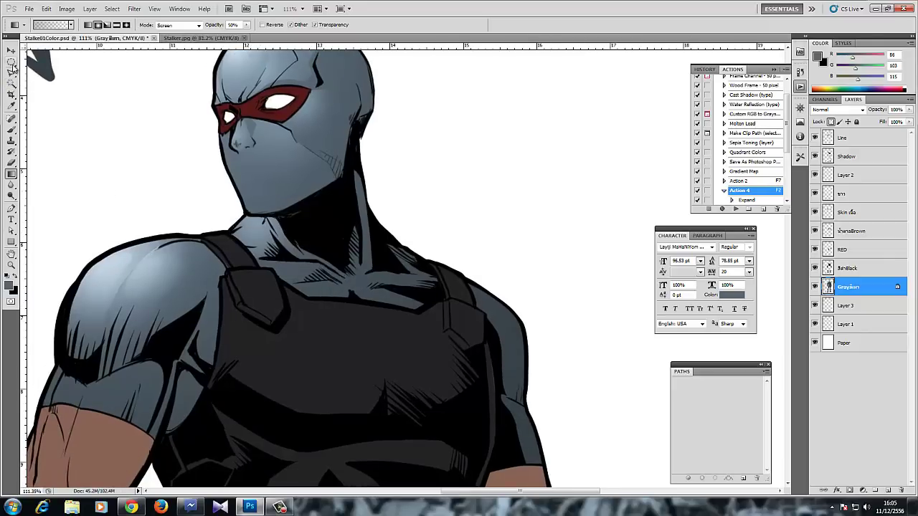
pyautogui.click(12, 73)
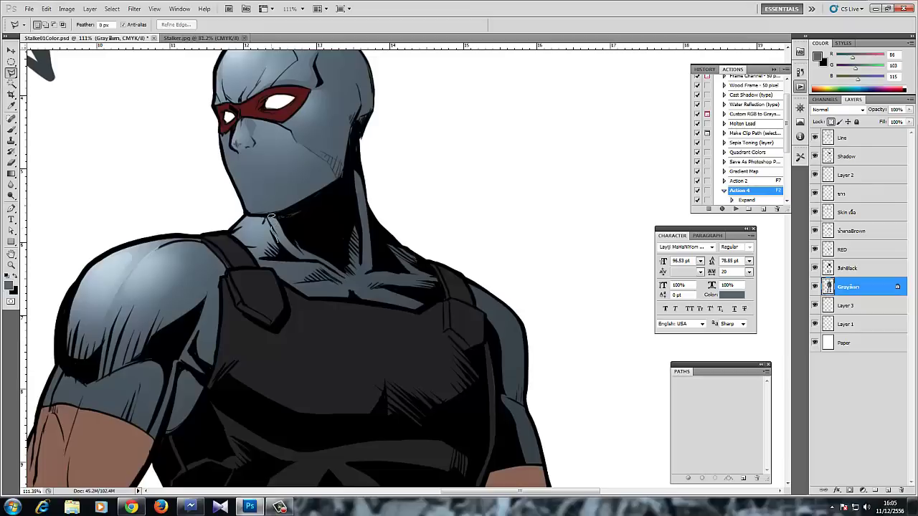
pyautogui.click(273, 220)
pyautogui.press('g')
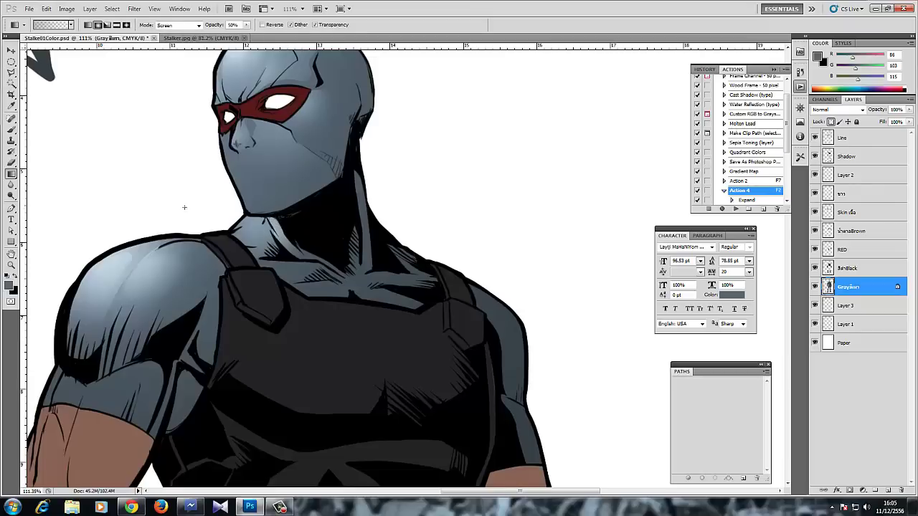
pyautogui.hotkey('ctrl', 'd')
pyautogui.moveTo(276, 224); pyautogui.dragTo(269, 205)
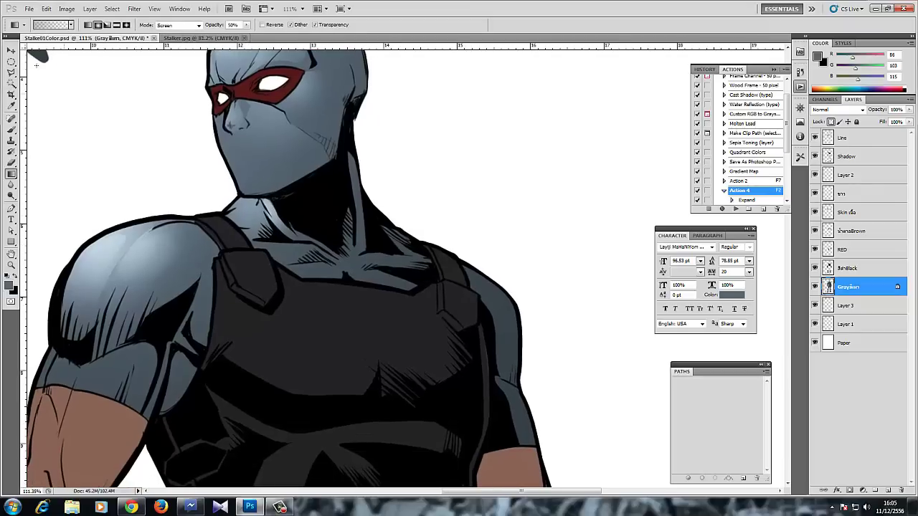
# - Select the collarbone area beside the near strap, lighten it with a 50% Screen gradient from its upper edge, and deselect
pyautogui.click(12, 74)
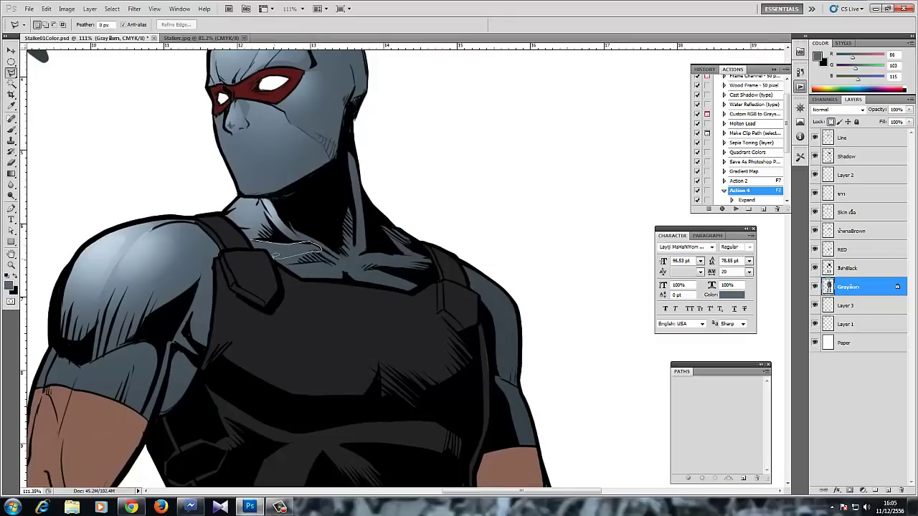
pyautogui.click(252, 243)
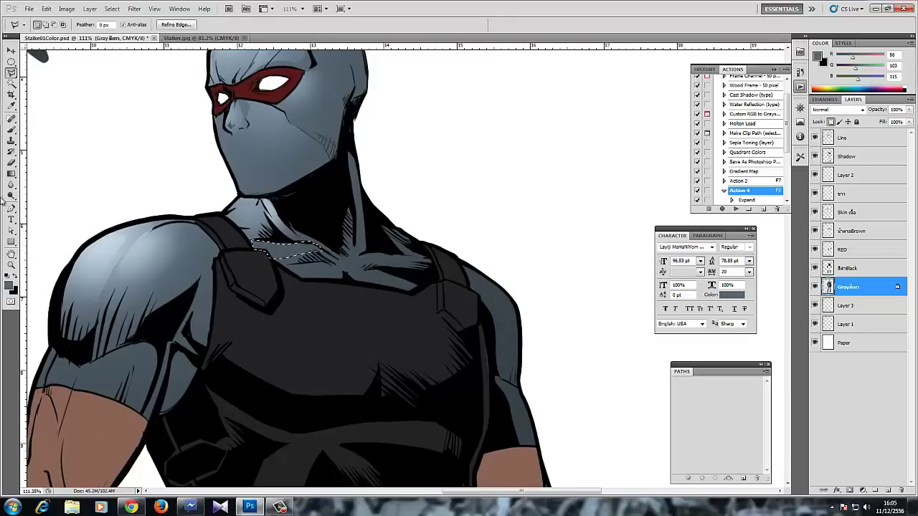
pyautogui.click(11, 174)
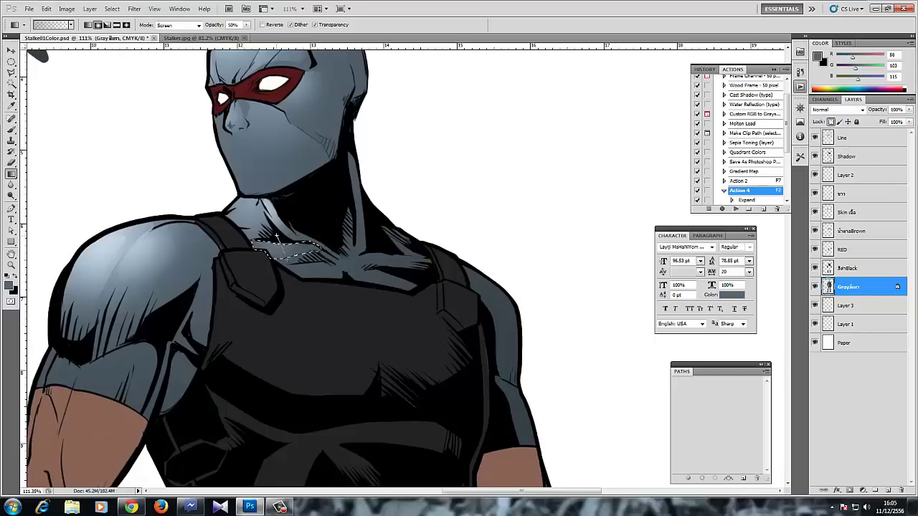
pyautogui.hotkey('ctrl', 'd')
pyautogui.moveTo(278, 236)
pyautogui.mouseDown()
pyautogui.moveTo(287, 265)
pyautogui.moveTo(288, 177)
pyautogui.mouseUp()
# - Select the whole near-side leg with the Polygonal Lasso, from below the belt pouches to the top of the boot
pyautogui.click(11, 74)
pyautogui.moveTo(295, 229)
pyautogui.mouseDown()
pyautogui.moveTo(249, 287)
pyautogui.moveTo(257, 246)
pyautogui.moveTo(257, 272)
pyautogui.mouseUp()
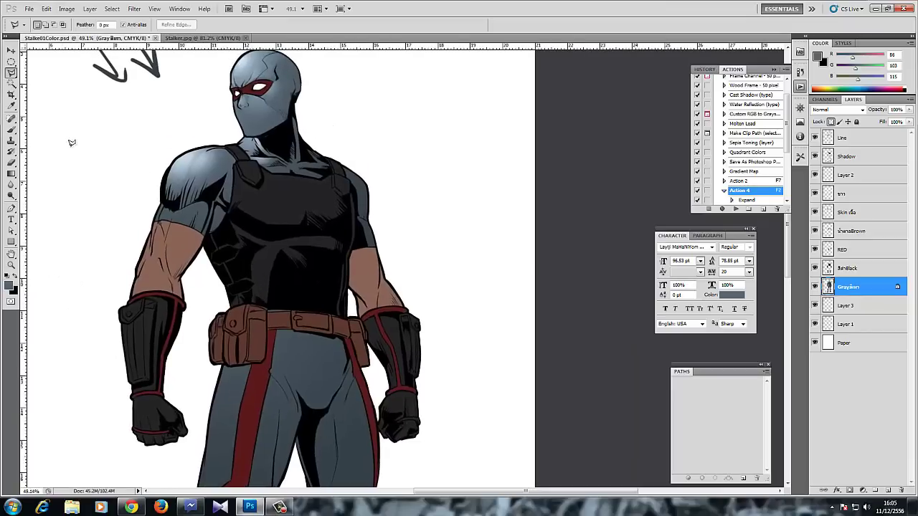
pyautogui.moveTo(248, 402); pyautogui.dragTo(235, 213)
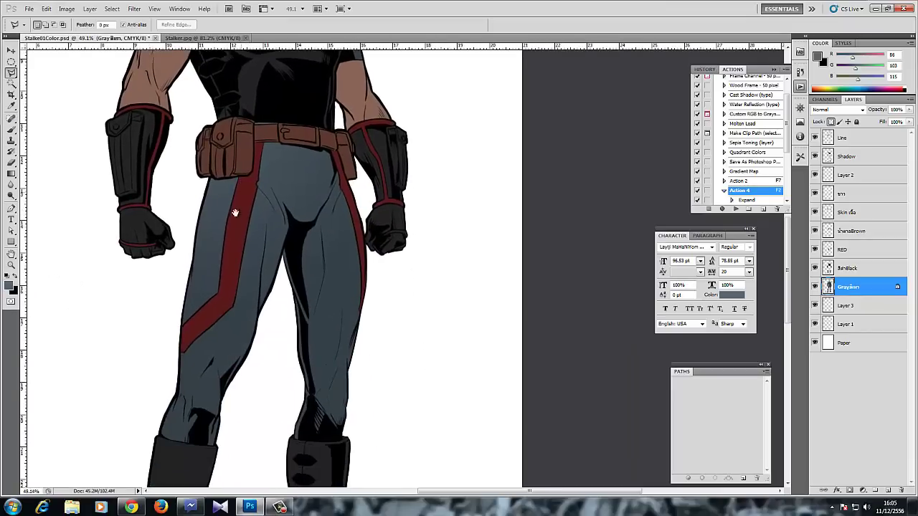
pyautogui.scroll(5, 342, 200)
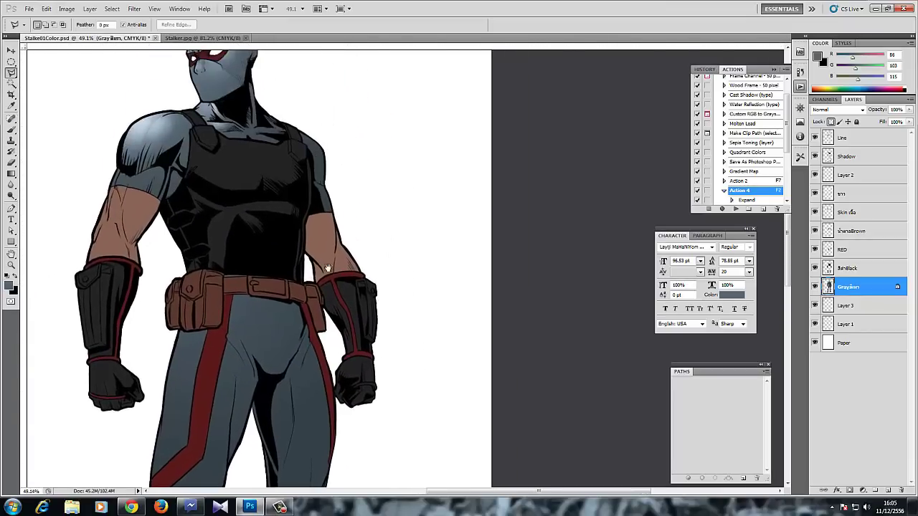
pyautogui.scroll(-3, 342, 217)
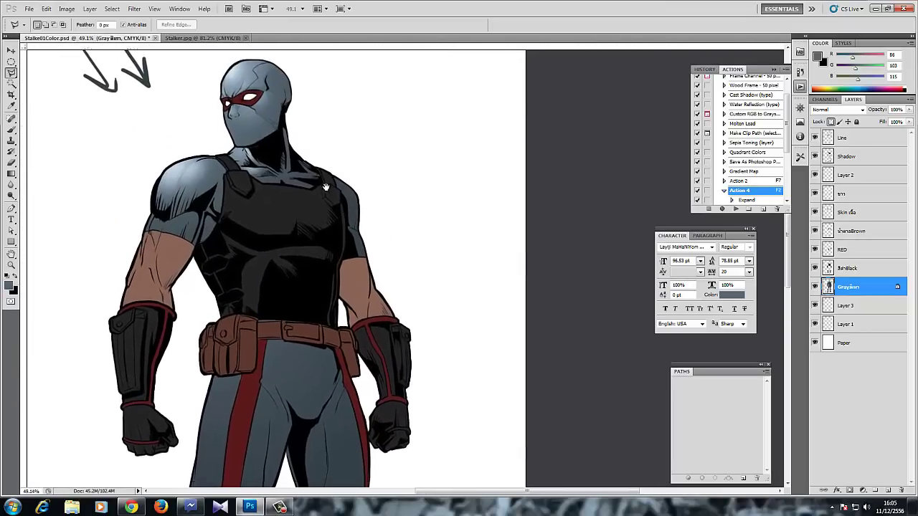
pyautogui.moveTo(280, 286); pyautogui.dragTo(296, 225)
pyautogui.moveTo(227, 350); pyautogui.dragTo(251, 302)
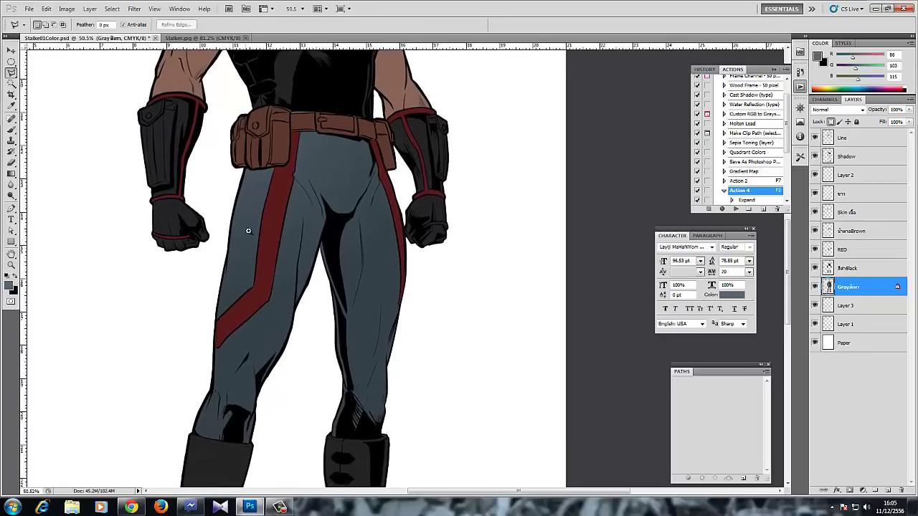
pyautogui.moveTo(248, 230); pyautogui.dragTo(312, 144)
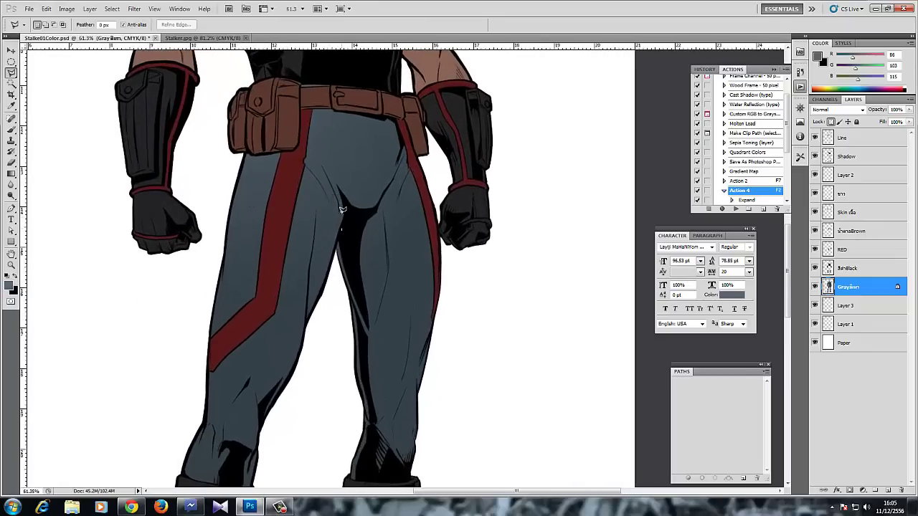
pyautogui.moveTo(330, 184)
pyautogui.mouseDown()
pyautogui.moveTo(338, 204)
pyautogui.moveTo(302, 136)
pyautogui.moveTo(279, 150)
pyautogui.moveTo(288, 152)
pyautogui.mouseUp()
pyautogui.moveTo(238, 159)
pyautogui.mouseDown()
pyautogui.moveTo(171, 441)
pyautogui.moveTo(181, 349)
pyautogui.moveTo(193, 409)
pyautogui.moveTo(281, 410)
pyautogui.mouseUp()
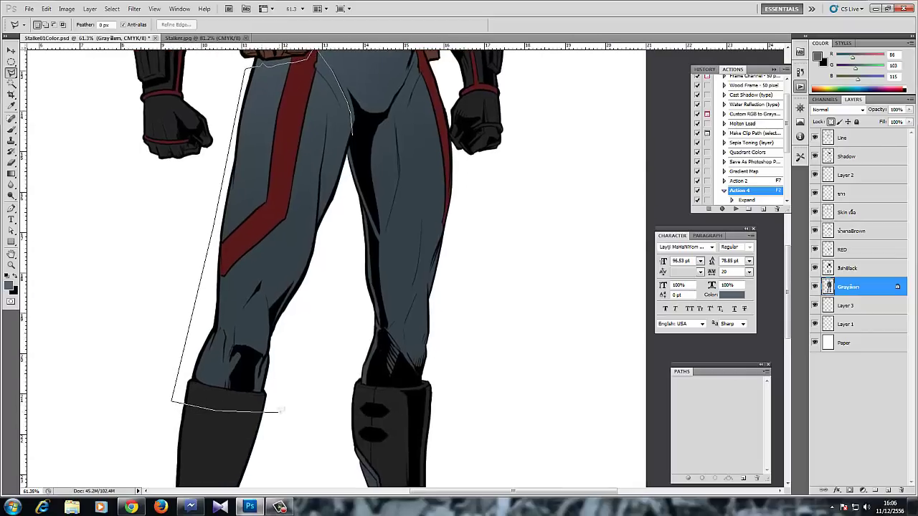
pyautogui.moveTo(281, 375)
pyautogui.mouseDown()
pyautogui.moveTo(256, 448)
pyautogui.moveTo(326, 267)
pyautogui.moveTo(296, 311)
pyautogui.moveTo(296, 383)
pyautogui.moveTo(279, 411)
pyautogui.moveTo(293, 414)
pyautogui.moveTo(267, 440)
pyautogui.moveTo(329, 308)
pyautogui.moveTo(351, 177)
pyautogui.mouseUp()
# - Try a 50% Screen gradient down the selected leg from the outer hip, and deselect
pyautogui.press('g')
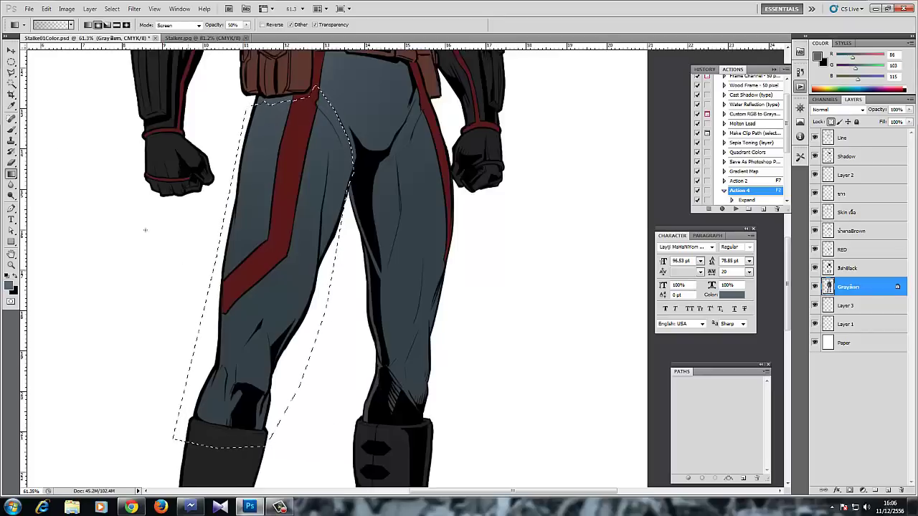
pyautogui.moveTo(241, 101); pyautogui.dragTo(269, 357)
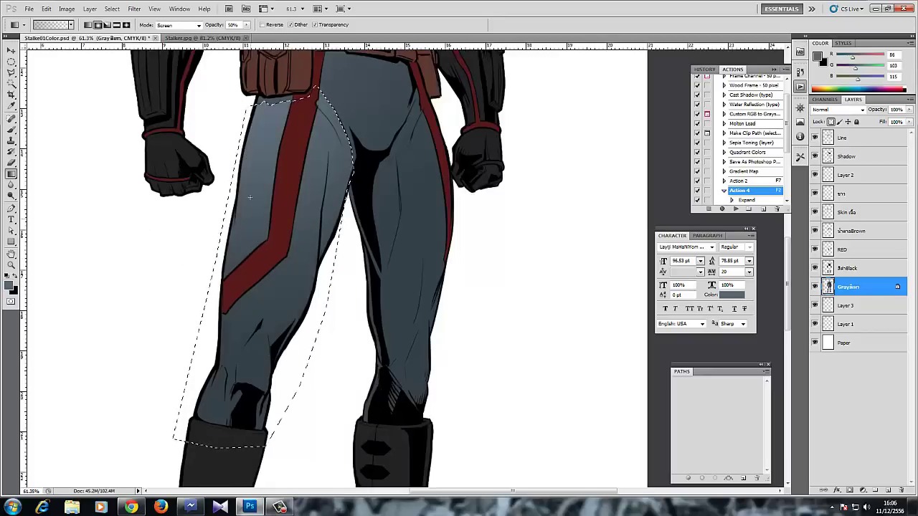
pyautogui.keyDown('ctrl'); pyautogui.keyDown('alt'); pyautogui.click(271, 154); pyautogui.keyUp('alt'); pyautogui.keyUp('ctrl')
pyautogui.keyDown('ctrl'); pyautogui.keyDown('alt'); pyautogui.click(270, 154); pyautogui.keyUp('alt'); pyautogui.keyUp('ctrl')
pyautogui.hotkey('ctrl', 'd')
pyautogui.moveTo(248, 168); pyautogui.dragTo(209, 304)
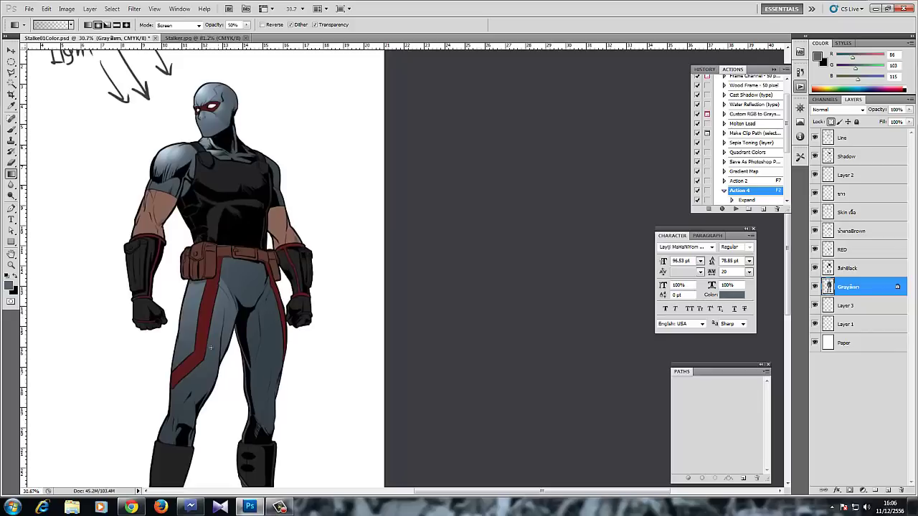
pyautogui.scroll(1, 212, 353)
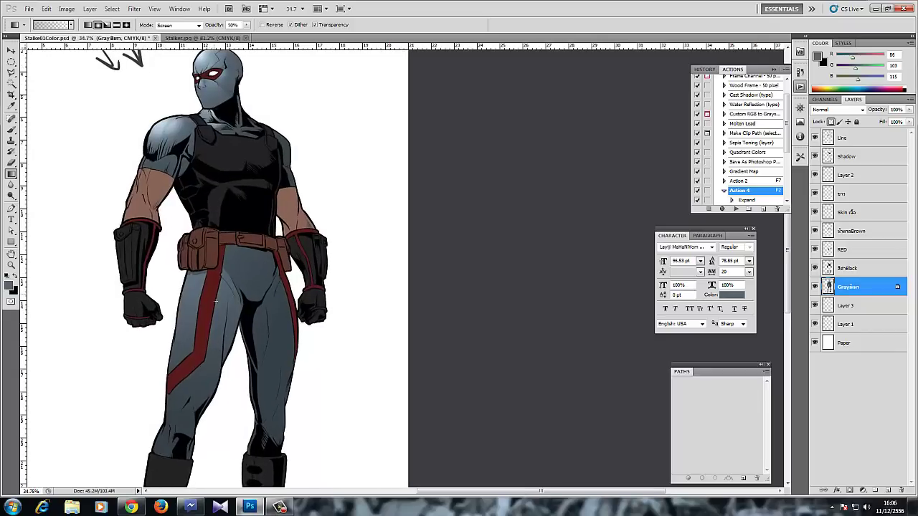
# - Undo the leg shading, lighten the upper outer thigh with a 50% Screen gradient, and deselect
pyautogui.hotkey('ctrl', 'alt', 'z')
pyautogui.hotkey('ctrl', 'alt', 'z')
pyautogui.hotkey('ctrl', 'alt', 'z')
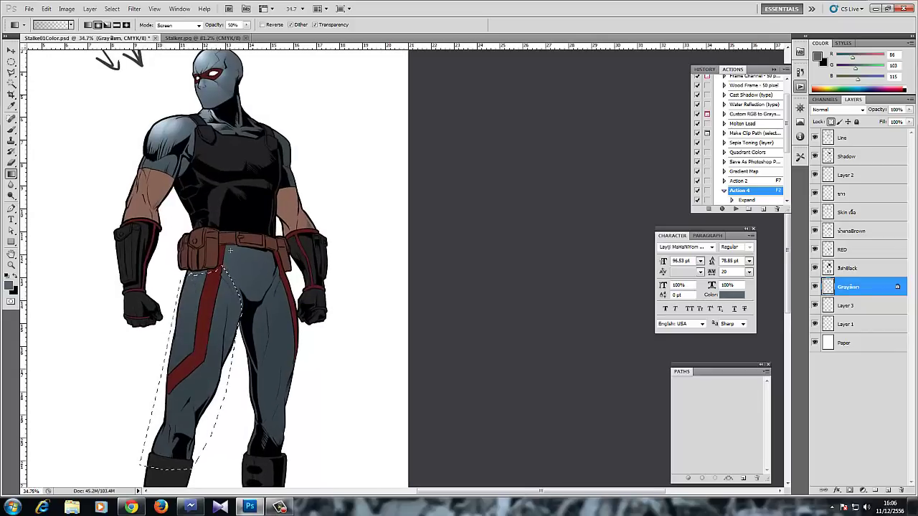
pyautogui.hotkey('ctrl', 'alt', 'z')
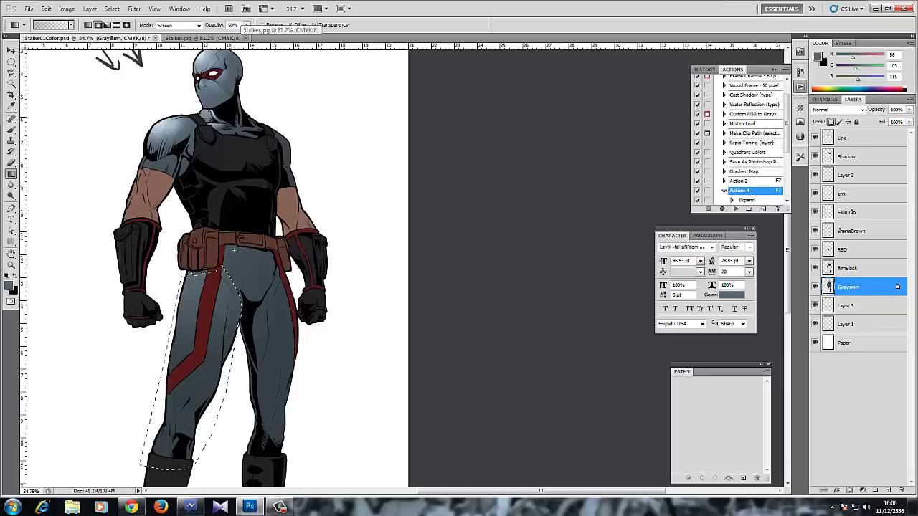
pyautogui.hotkey('ctrl', 'd')
# - Select the pelvis panel of the trousers below the belt, lighten it from the top with a 50% Screen gradient, and deselect
pyautogui.scroll(2, 239, 267)
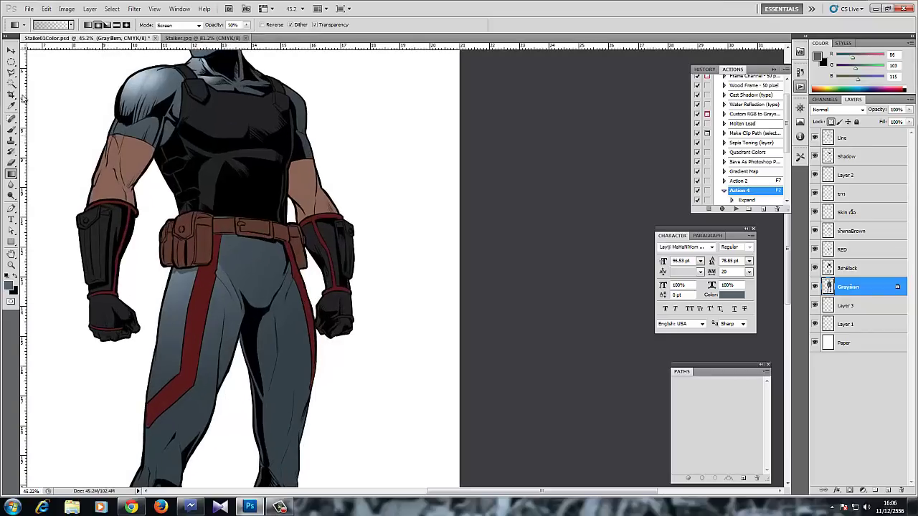
pyautogui.press('l')
pyautogui.scroll(1, 229, 251)
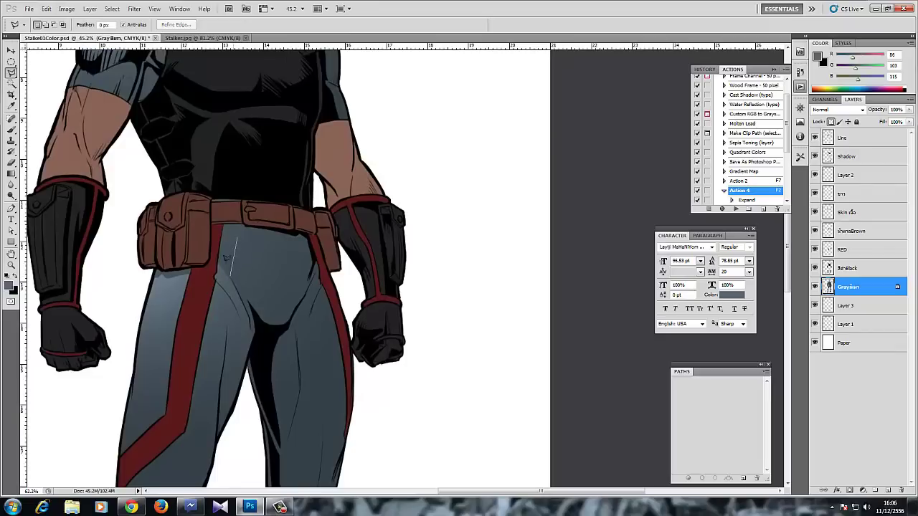
pyautogui.doubleClick(241, 259)
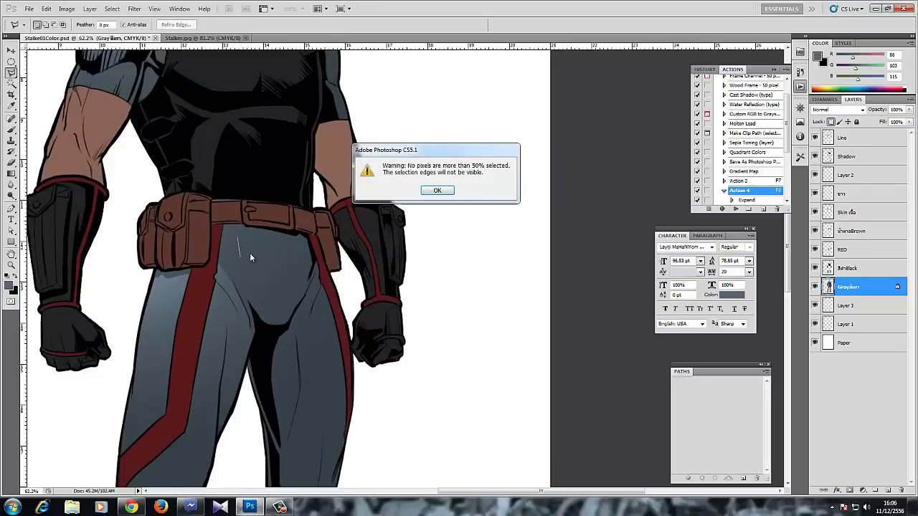
pyautogui.click(438, 192)
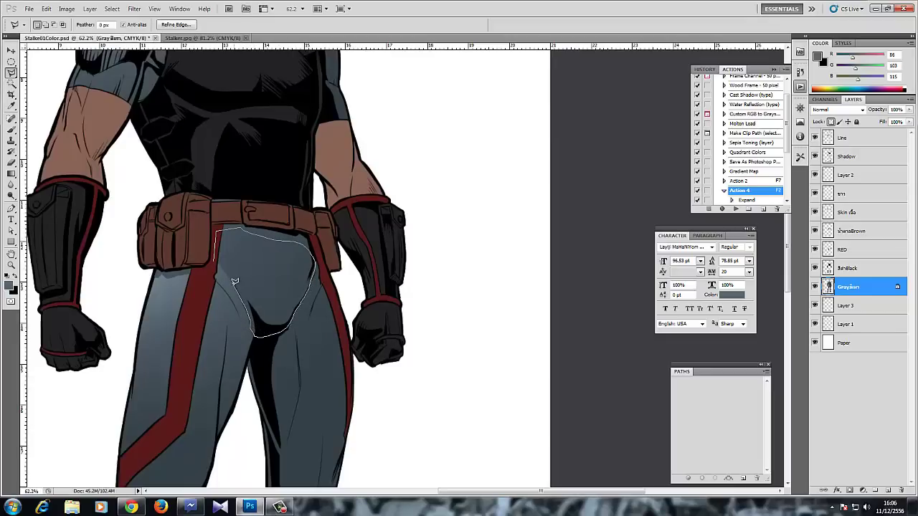
pyautogui.click(216, 257)
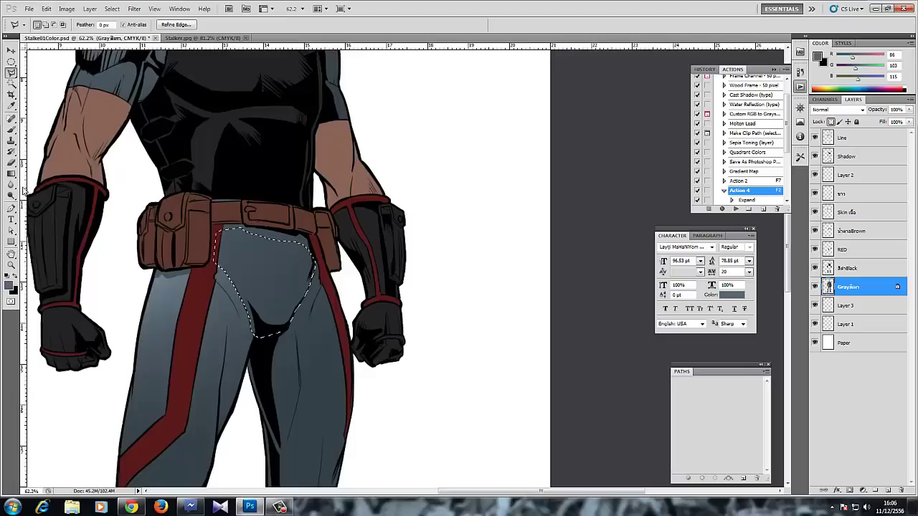
pyautogui.press('g')
pyautogui.moveTo(221, 215); pyautogui.dragTo(240, 292)
pyautogui.hotkey('ctrl', 'd')
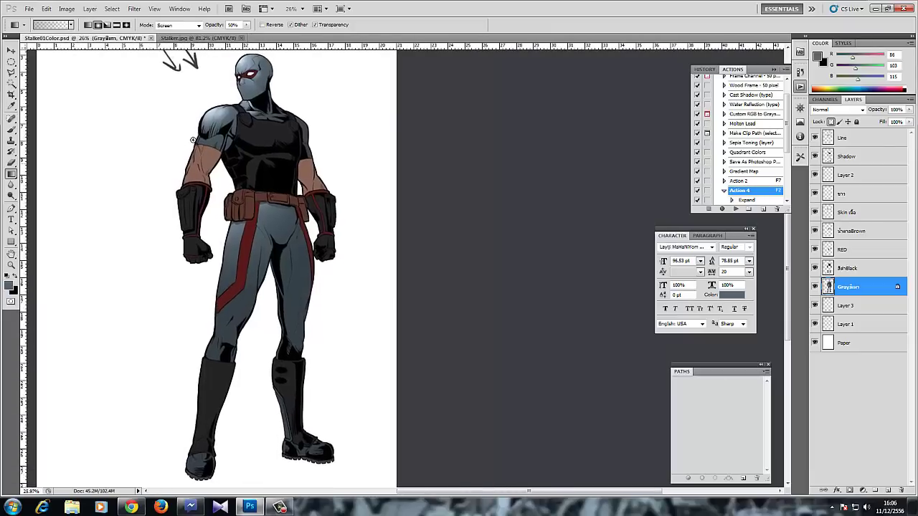
# - Select the near arm's sleeve below the shoulder muscle, lighten it with a 50% Screen gradient from its upper edge, and deselect
pyautogui.scroll(5, 221, 153)
pyautogui.click(12, 73)
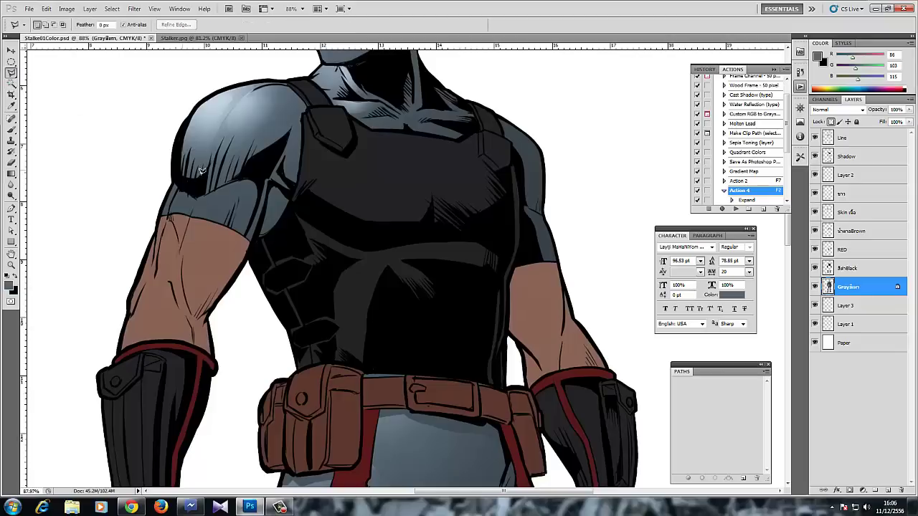
pyautogui.click(195, 194)
pyautogui.doubleClick(153, 187)
pyautogui.press('g')
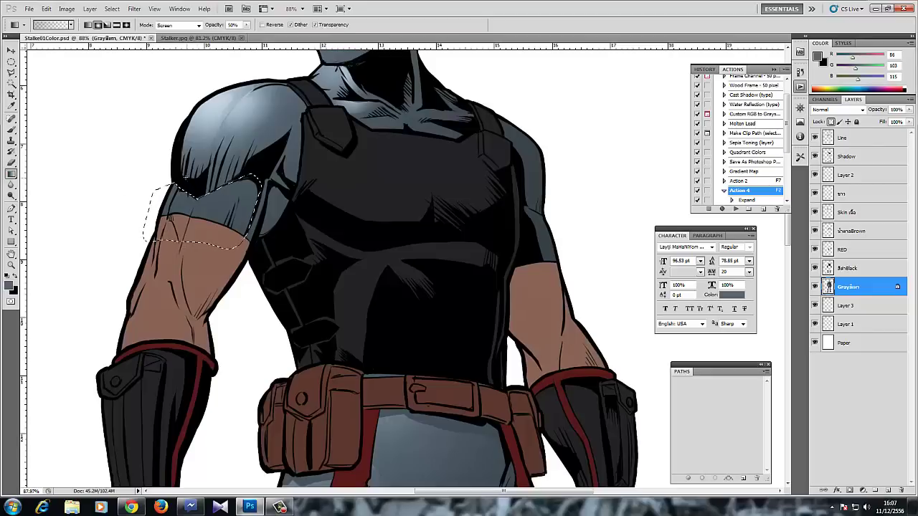
pyautogui.moveTo(204, 194); pyautogui.dragTo(209, 231)
pyautogui.hotkey('ctrl', 'd')
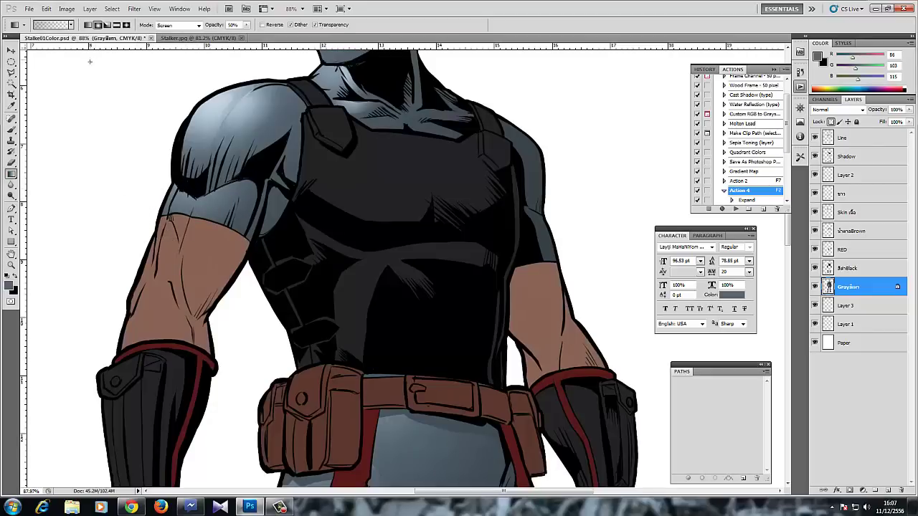
# - Select the middle section of the near arm's sleeve and extend the selection to the muscle line on its inner side
pyautogui.click(12, 74)
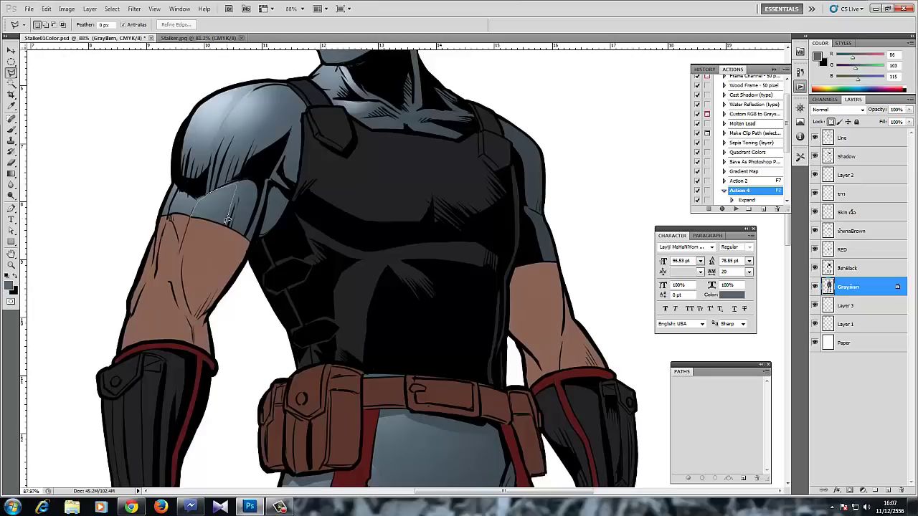
pyautogui.click(192, 217)
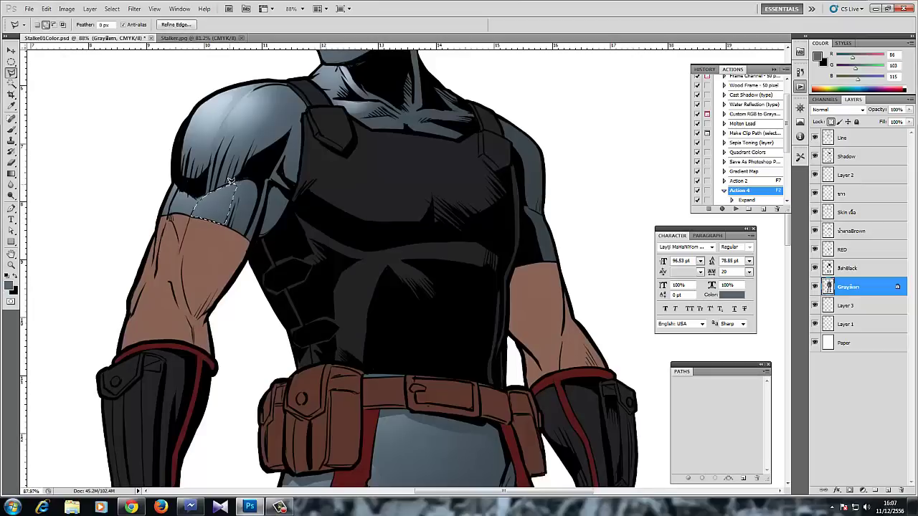
pyautogui.keyDown('shift'); pyautogui.click(223, 184); pyautogui.keyUp('shift')
pyautogui.click(239, 180)
pyautogui.click(242, 185)
pyautogui.click(238, 206)
pyautogui.click(228, 227)
# - Lighten the selected middle section of the sleeve with a 50% Screen gradient, redoing it from the upper edge, and deselect
pyautogui.click(11, 173)
pyautogui.moveTo(235, 190); pyautogui.dragTo(217, 207)
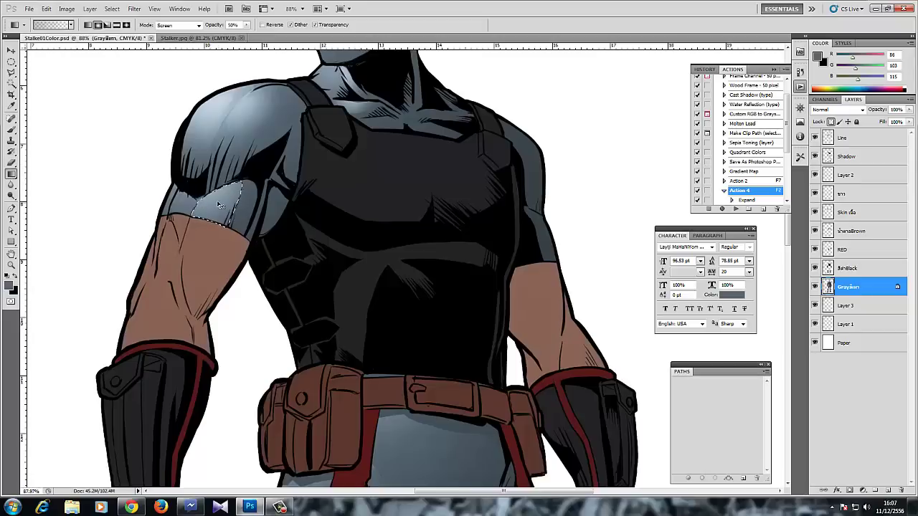
pyautogui.hotkey('ctrl', 'd')
pyautogui.hotkey('ctrl', 'z')
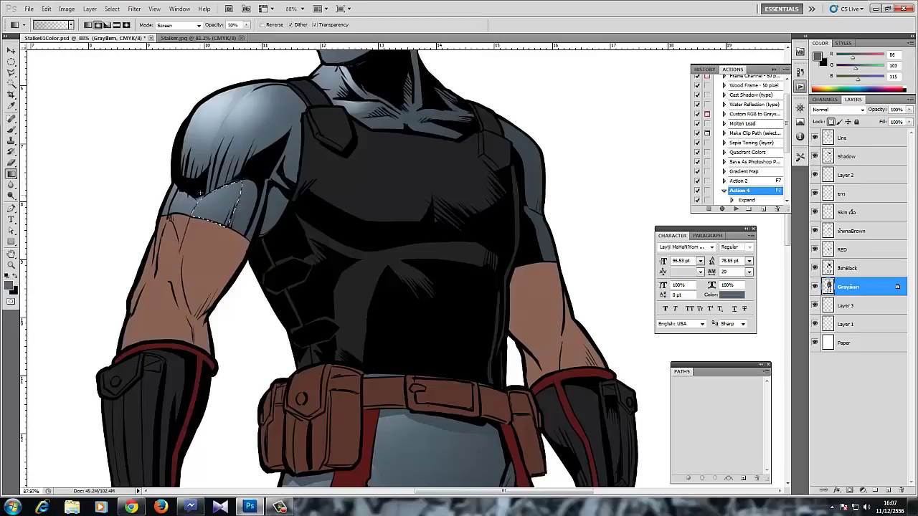
pyautogui.moveTo(212, 197); pyautogui.dragTo(226, 209)
pyautogui.hotkey('ctrl', 'd')
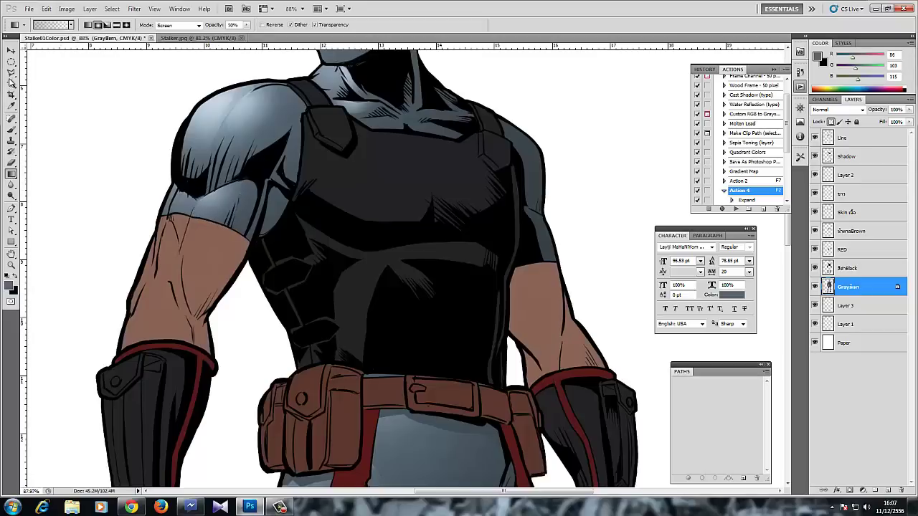
# - Select the outer strip of the near arm's sleeve under the shoulder muscle, lighten it with a 50% Screen gradient, and deselect
pyautogui.click(10, 73)
pyautogui.click(171, 209)
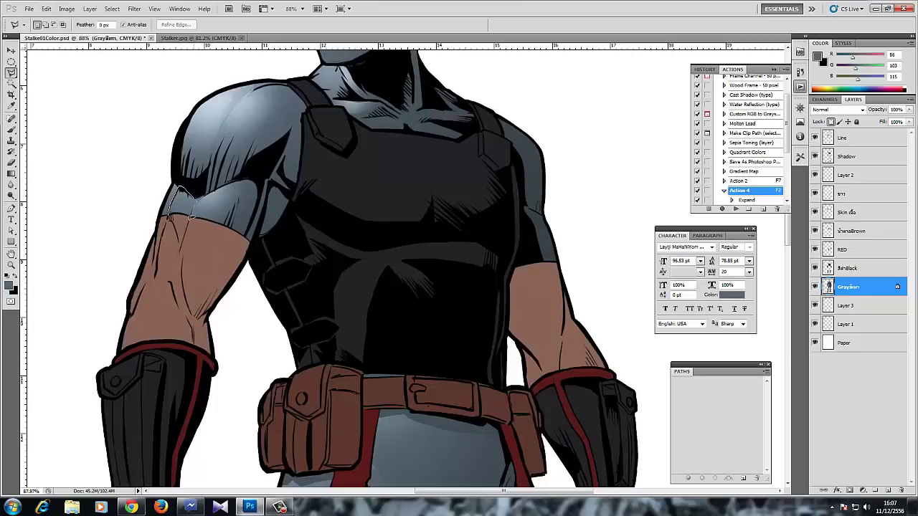
pyautogui.doubleClick(183, 222)
pyautogui.click(11, 173)
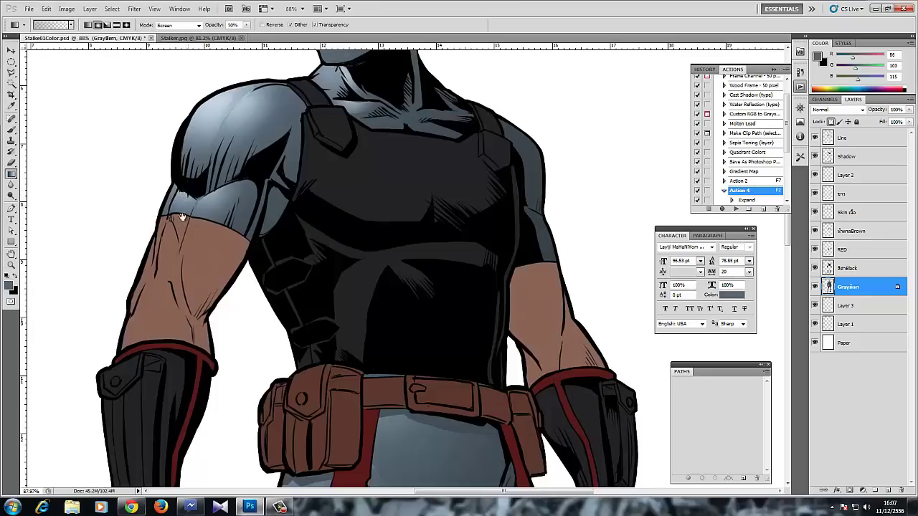
# - Select the inner sleeve area beside the vest's armhole on the near arm, lighten it with a 50% Screen gradient, and deselect
pyautogui.moveTo(182, 217); pyautogui.dragTo(145, 205)
pyautogui.click(10, 71)
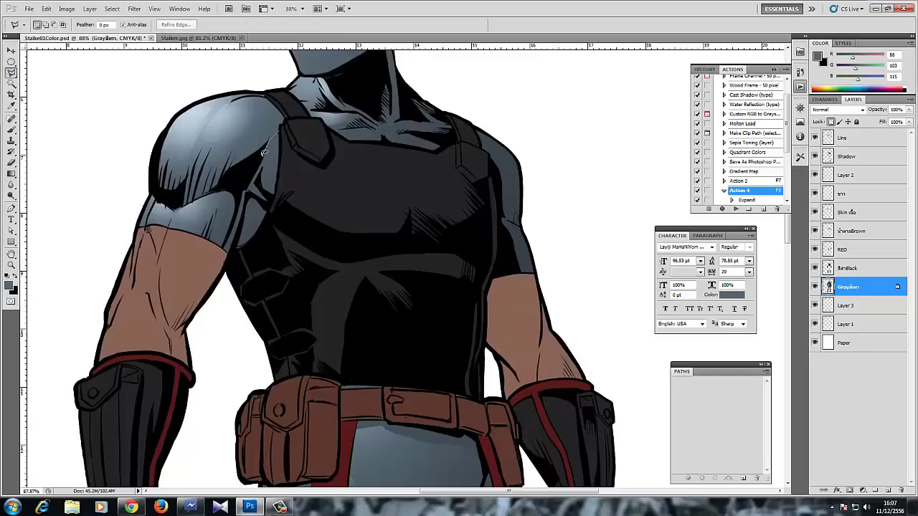
pyautogui.moveTo(276, 203)
pyautogui.mouseDown()
pyautogui.moveTo(282, 130)
pyautogui.moveTo(263, 188)
pyautogui.mouseUp()
pyautogui.press('g')
pyautogui.hotkey('ctrl', 'd')
# - Make the Black layer active and lock its transparent pixels
pyautogui.scroll(-5, 268, 186)
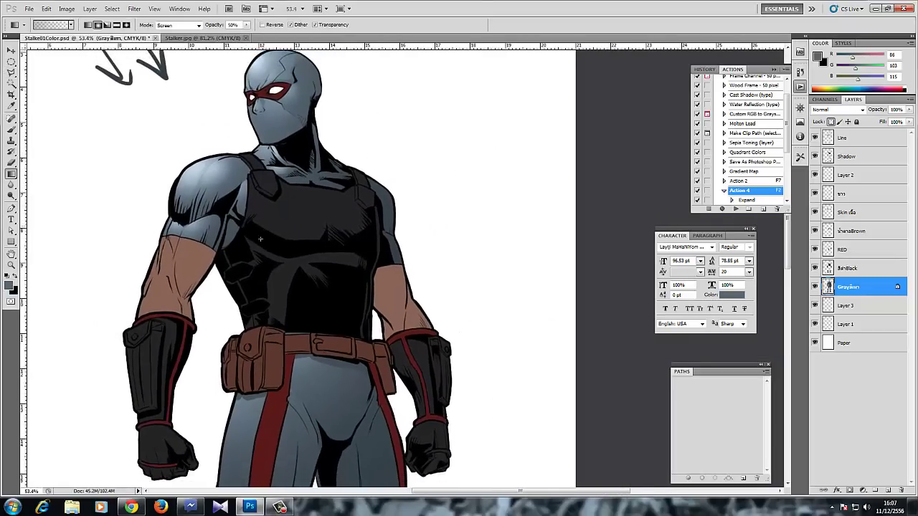
pyautogui.scroll(-3, 256, 243)
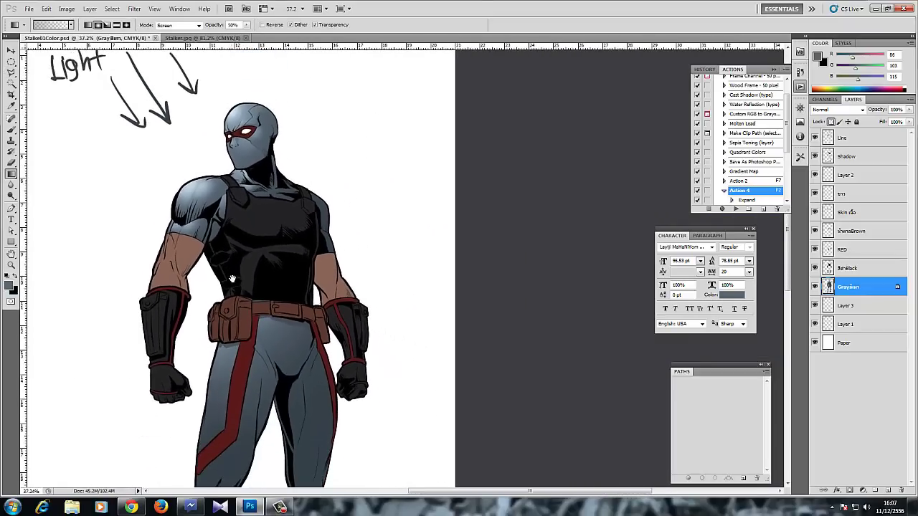
pyautogui.moveTo(266, 278); pyautogui.dragTo(262, 213)
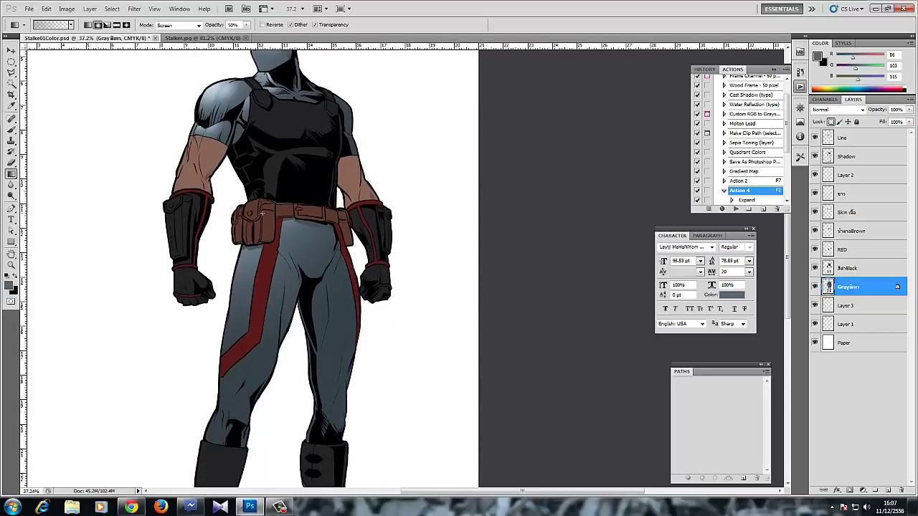
pyautogui.moveTo(334, 195); pyautogui.dragTo(384, 321)
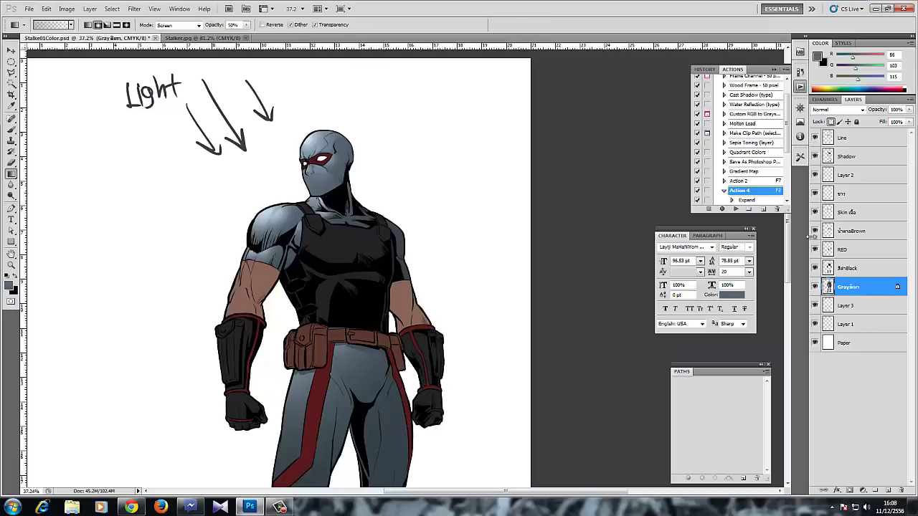
pyautogui.click(848, 269)
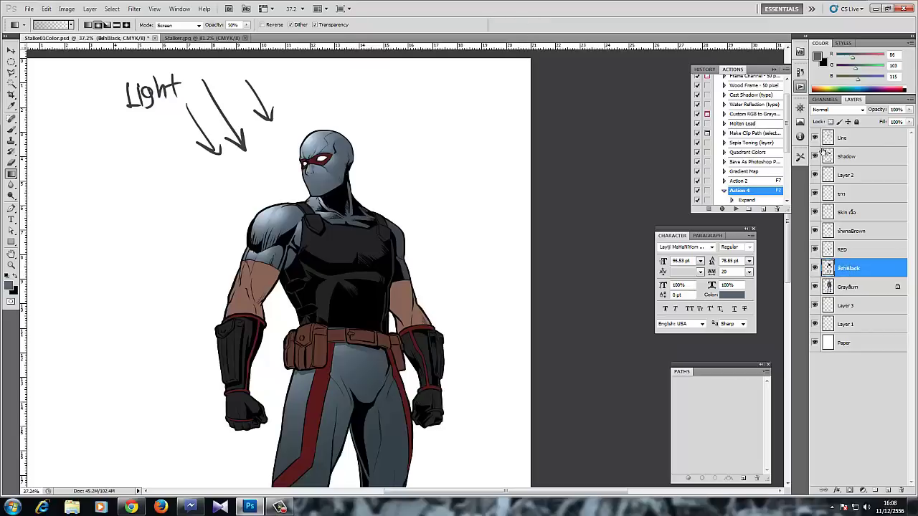
pyautogui.click(830, 122)
# - Sample the vest's dark colour and lighten the vest with a 50% Screen gradient running diagonally from the near shoulder towards the belly
pyautogui.scroll(3, 231, 391)
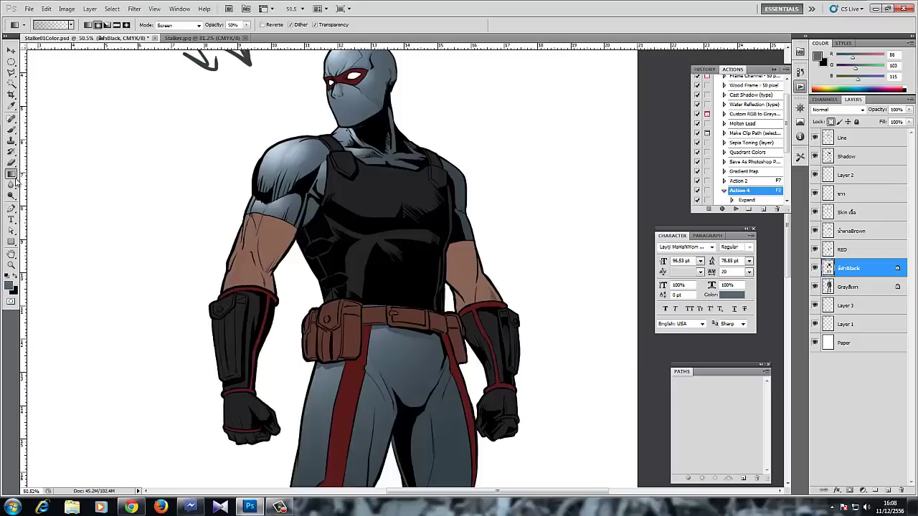
pyautogui.scroll(3, 352, 183)
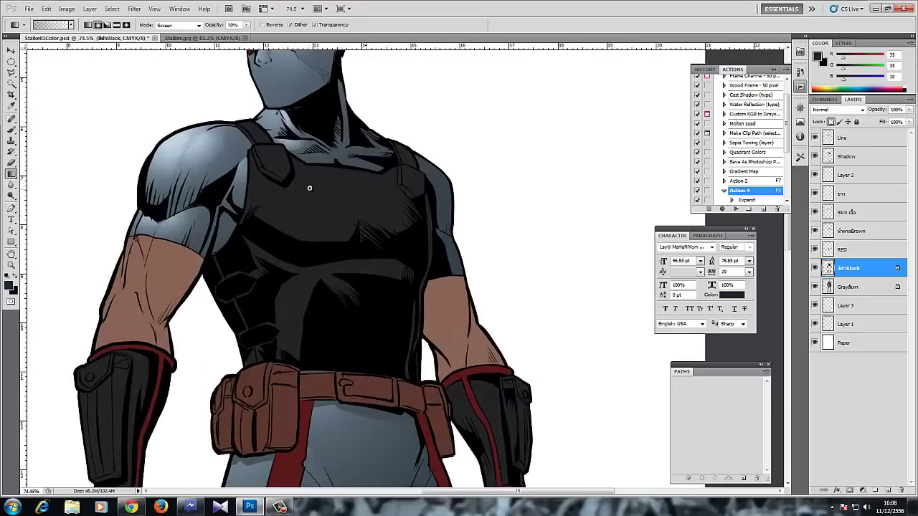
pyautogui.scroll(-2, 303, 205)
pyautogui.moveTo(225, 176); pyautogui.dragTo(352, 372)
pyautogui.moveTo(261, 184); pyautogui.dragTo(333, 333)
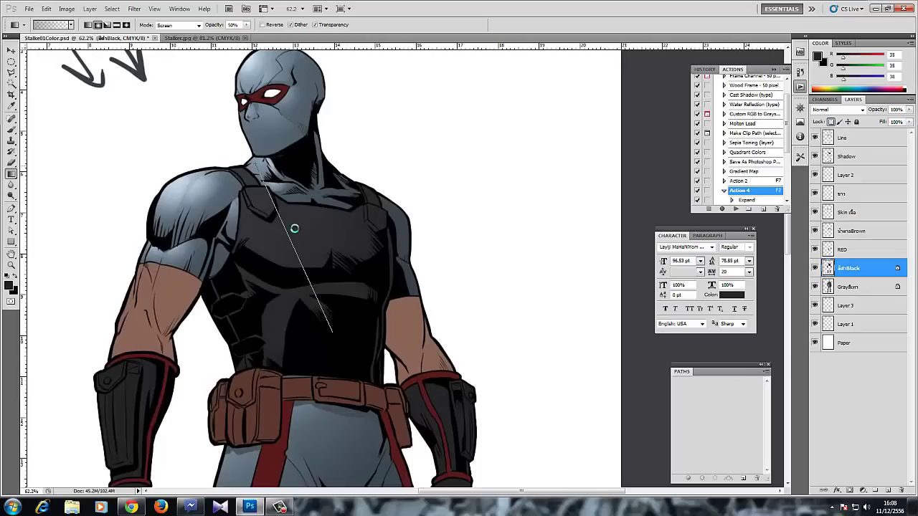
pyautogui.moveTo(299, 250); pyautogui.dragTo(301, 256)
# - Lighten the near arm's black forearm guard with a 50% Screen gradient running diagonally from its outer upper corner towards the wrist
pyautogui.moveTo(249, 323); pyautogui.dragTo(258, 214)
pyautogui.moveTo(187, 347); pyautogui.dragTo(189, 353)
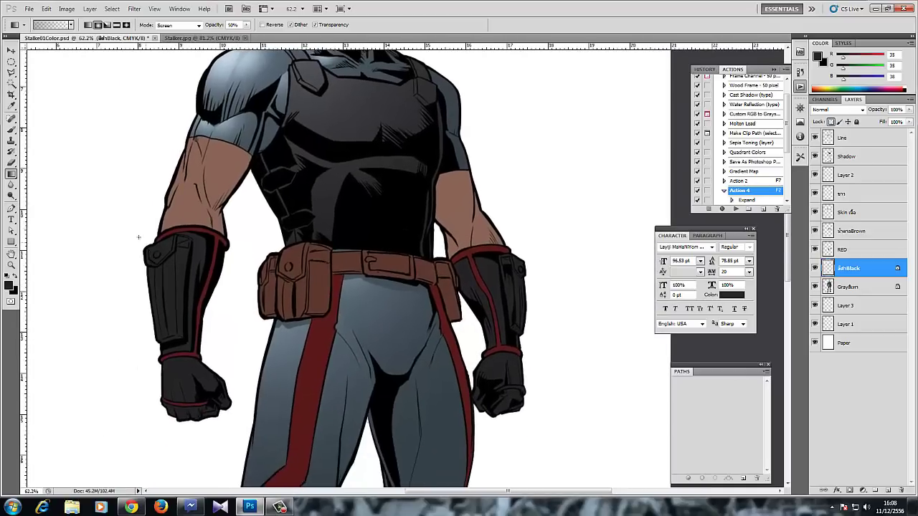
pyautogui.moveTo(131, 229); pyautogui.dragTo(195, 360)
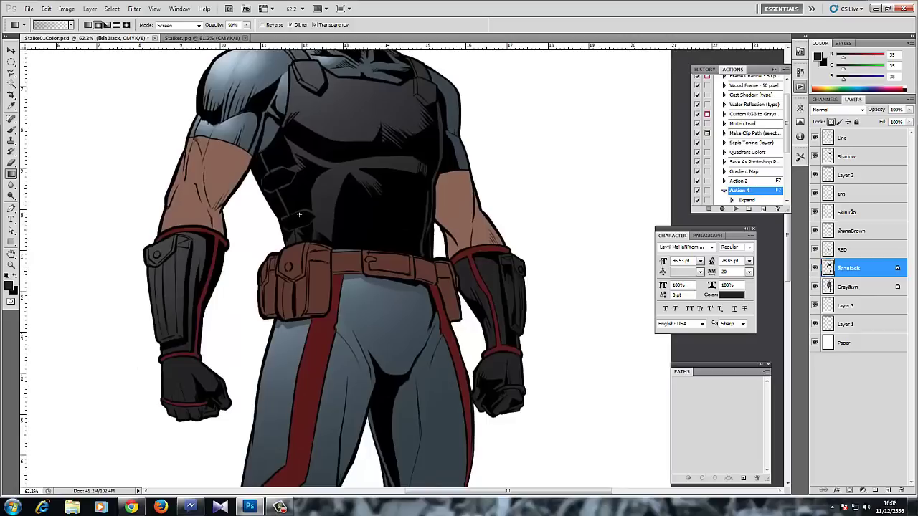
# - Select the area around the far arm's forearm guard and glove, lighten it with a 50% Screen gradient, and deselect
pyautogui.click(12, 73)
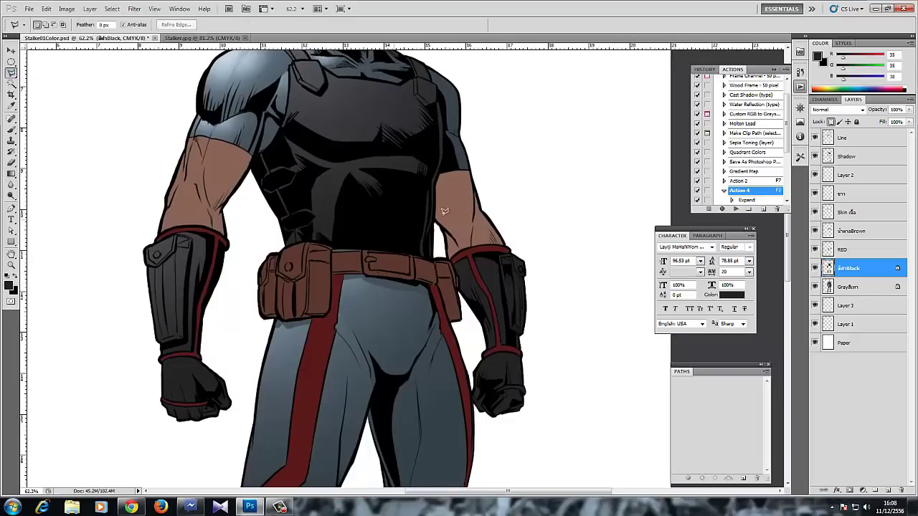
pyautogui.click(470, 365)
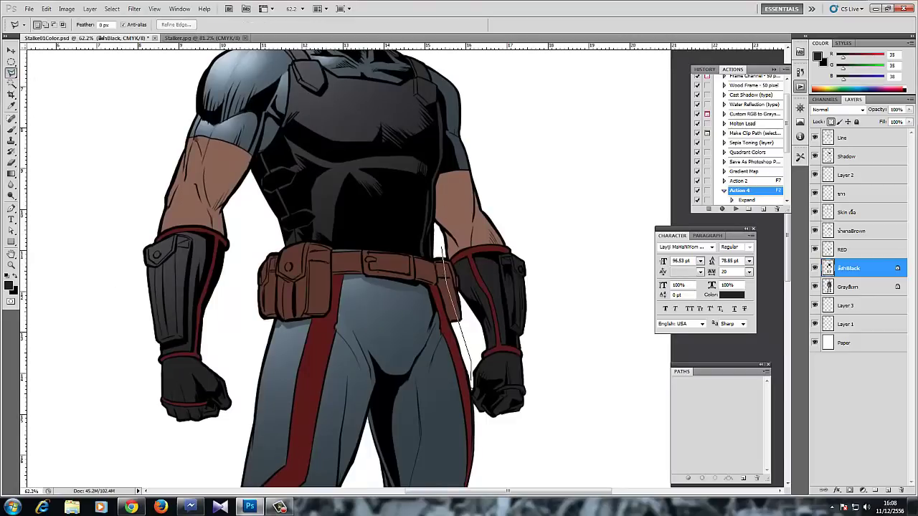
pyautogui.click(477, 433)
pyautogui.click(543, 436)
pyautogui.click(560, 397)
pyautogui.click(554, 283)
pyautogui.click(553, 249)
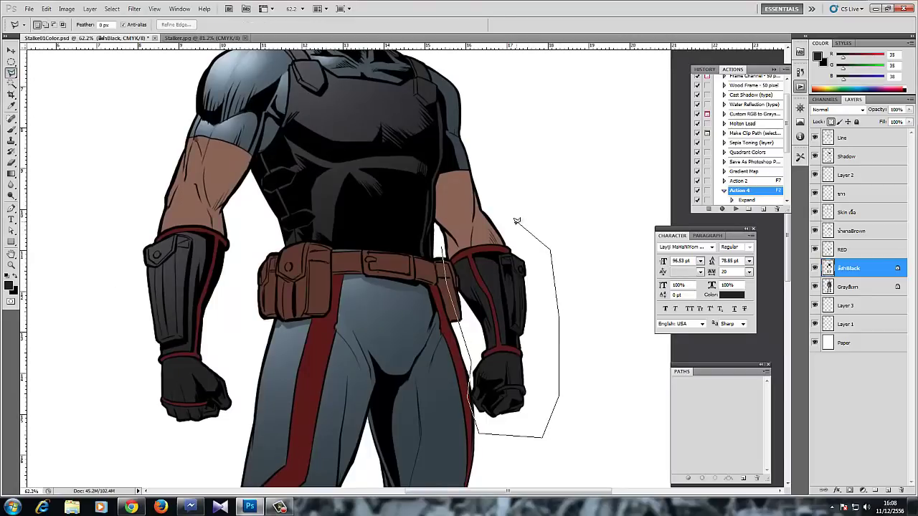
pyautogui.doubleClick(515, 223)
pyautogui.press('g')
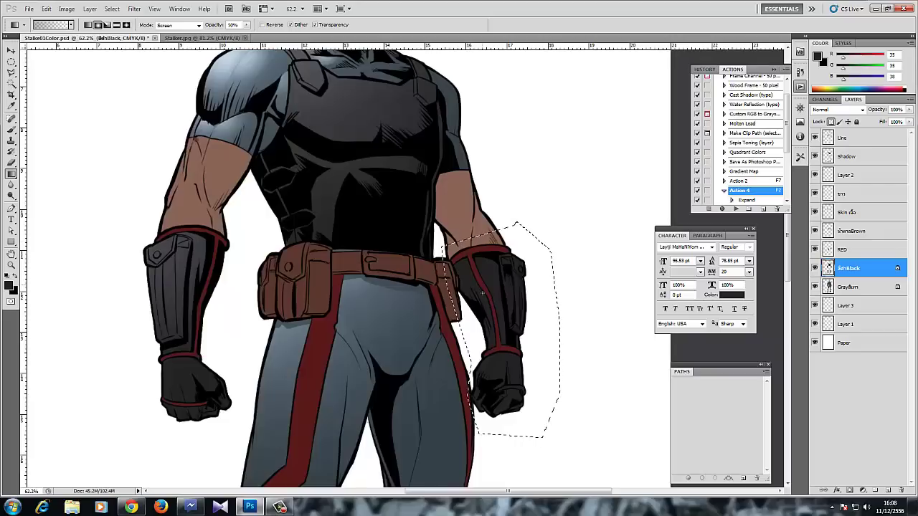
pyautogui.hotkey('ctrl', 'd')
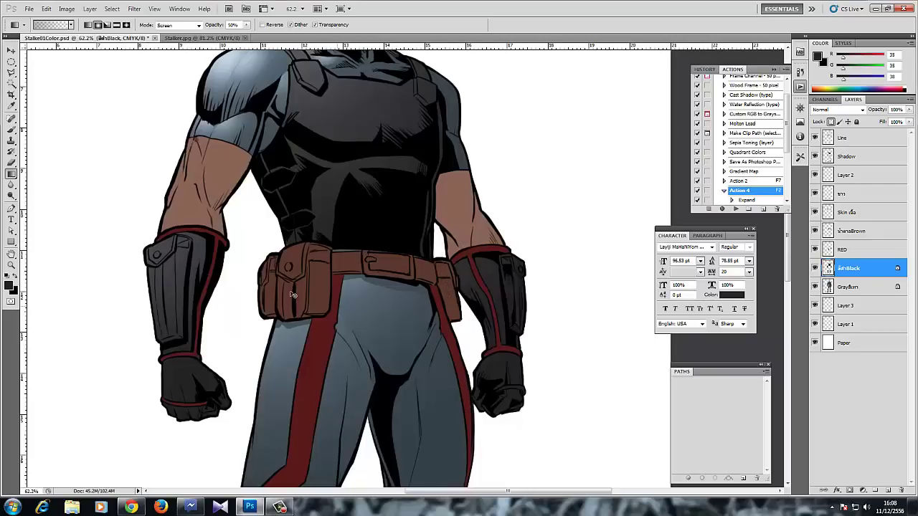
# - Add another short 50% Screen gradient from the outer upper corner of the near forearm guard
pyautogui.moveTo(311, 259); pyautogui.dragTo(310, 242)
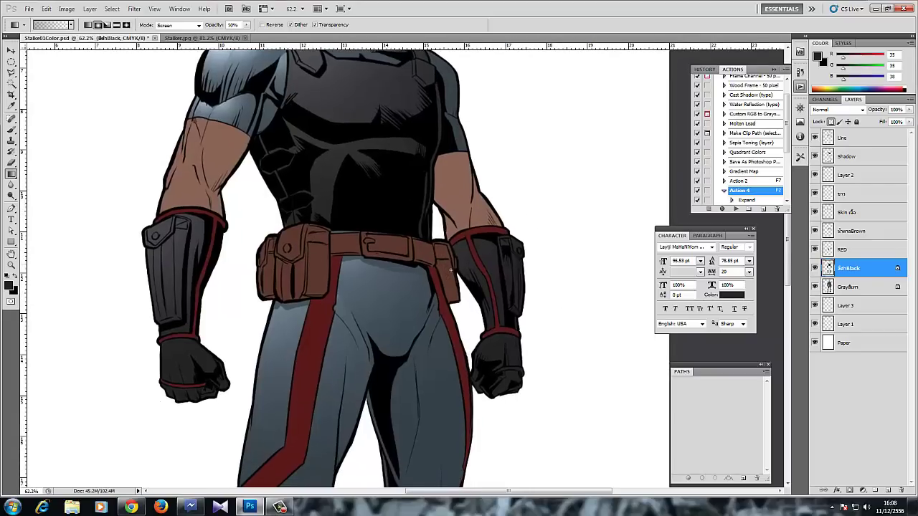
pyautogui.moveTo(492, 290); pyautogui.dragTo(492, 291)
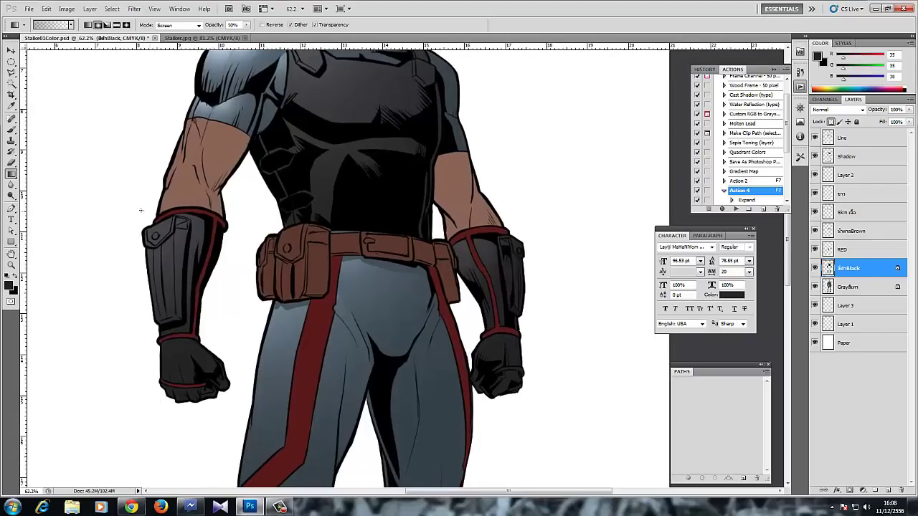
pyautogui.moveTo(141, 210); pyautogui.dragTo(151, 240)
pyautogui.moveTo(177, 305); pyautogui.dragTo(198, 273)
pyautogui.moveTo(186, 239); pyautogui.dragTo(188, 195)
# - Select the back of the near hand's glove and its front fingers, lighten them with a 50% Screen gradient, and deselect
pyautogui.click(12, 74)
pyautogui.moveTo(177, 278)
pyautogui.mouseDown()
pyautogui.moveTo(201, 250)
pyautogui.moveTo(239, 239)
pyautogui.moveTo(229, 248)
pyautogui.moveTo(273, 281)
pyautogui.moveTo(273, 308)
pyautogui.mouseUp()
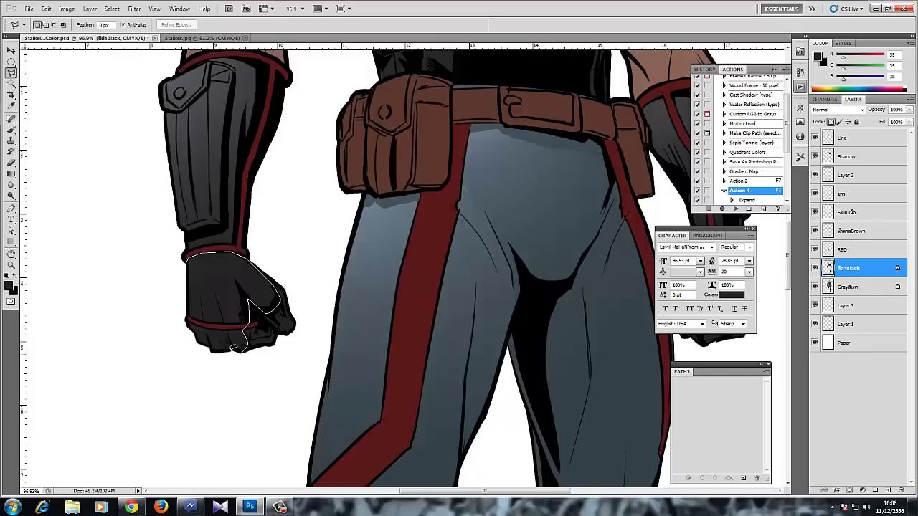
pyautogui.moveTo(190, 350)
pyautogui.mouseDown()
pyautogui.moveTo(173, 322)
pyautogui.moveTo(179, 297)
pyautogui.mouseUp()
pyautogui.moveTo(248, 333); pyautogui.dragTo(248, 332)
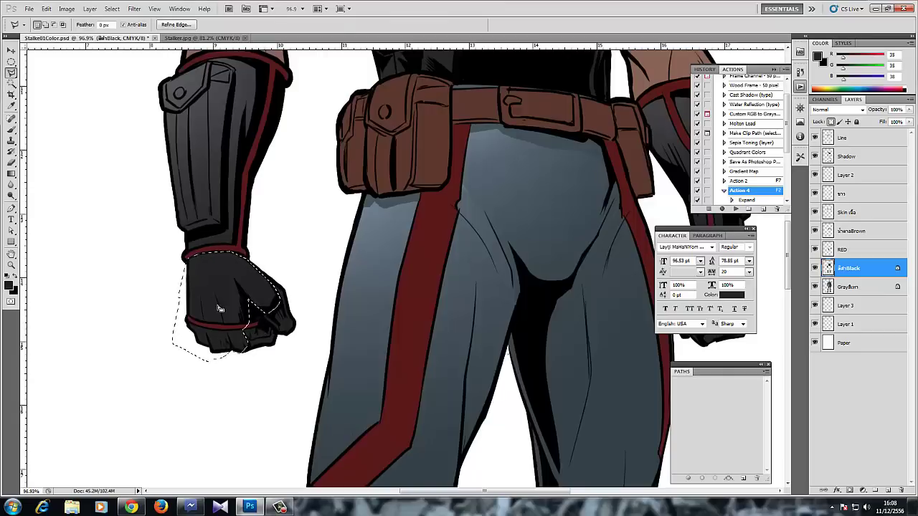
pyautogui.press('g')
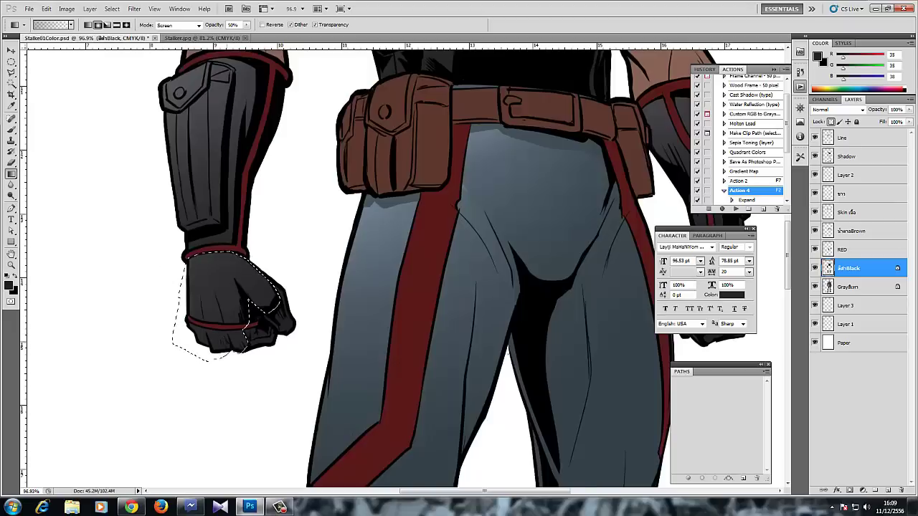
pyautogui.hotkey('ctrl', 'd')
# - Lighten the black boots with 50% Screen gradients starting from their upper outer edges
pyautogui.moveTo(303, 227); pyautogui.dragTo(259, 200)
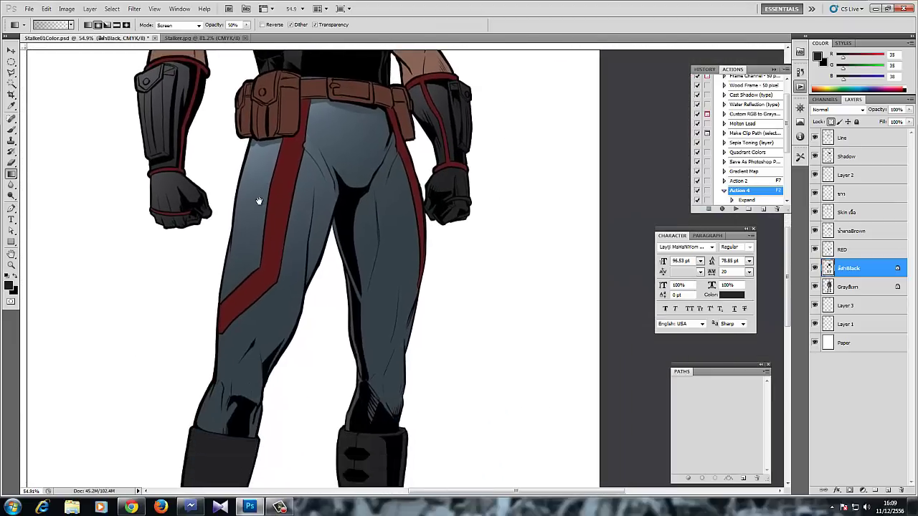
pyautogui.moveTo(253, 276); pyautogui.dragTo(282, 269)
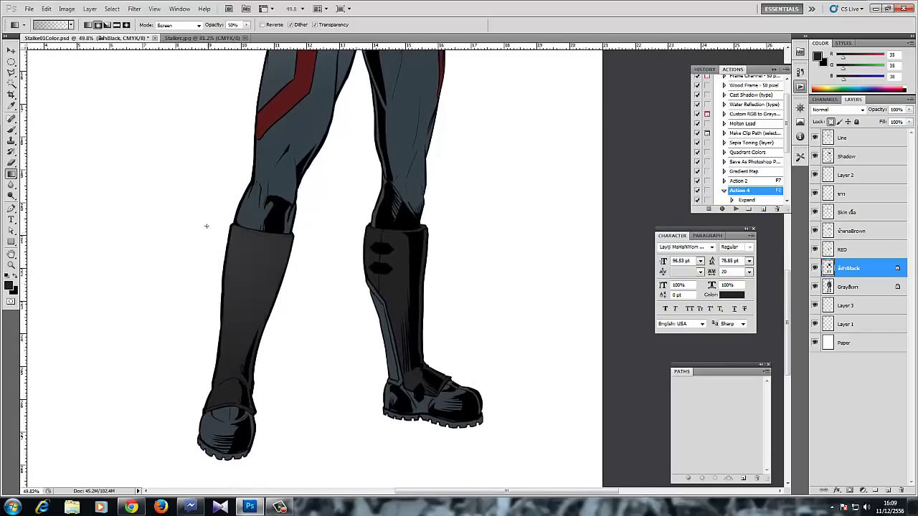
pyautogui.scroll(2, 259, 272)
pyautogui.hscroll(1, 259, 272)
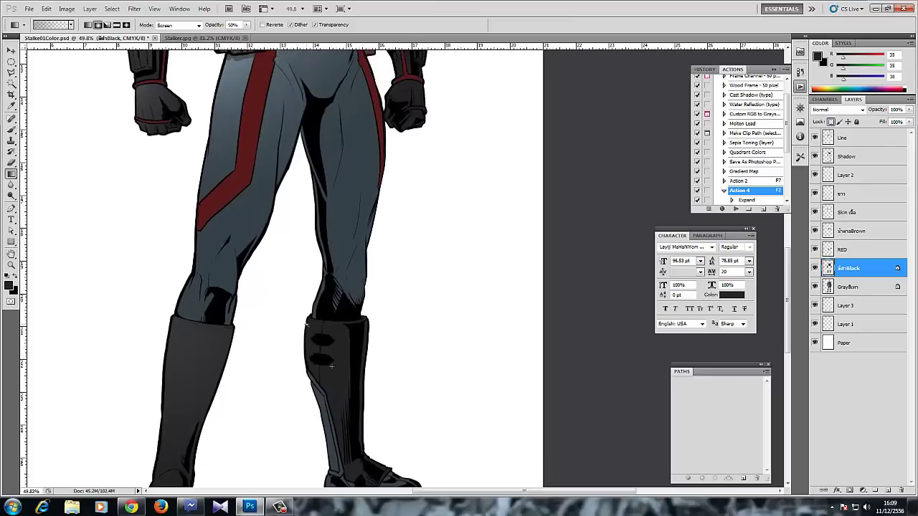
pyautogui.scroll(-2, 297, 315)
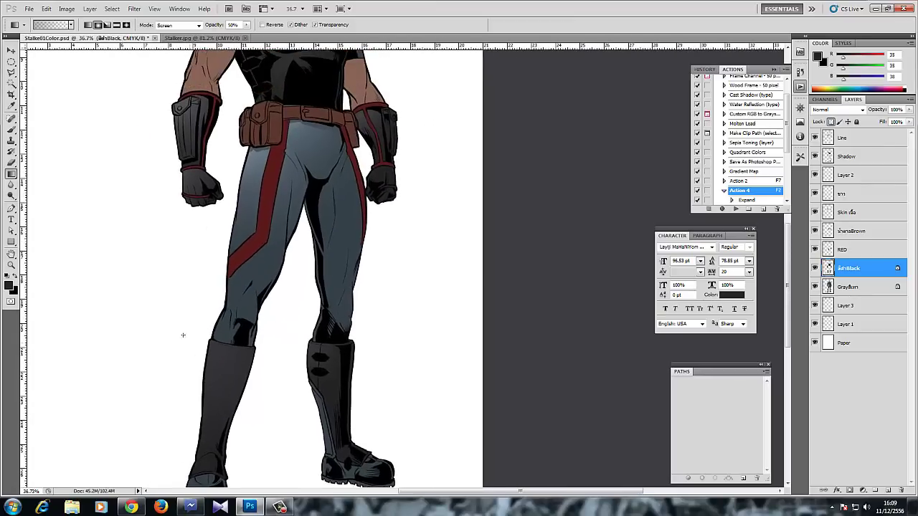
pyautogui.scroll(3, 179, 243)
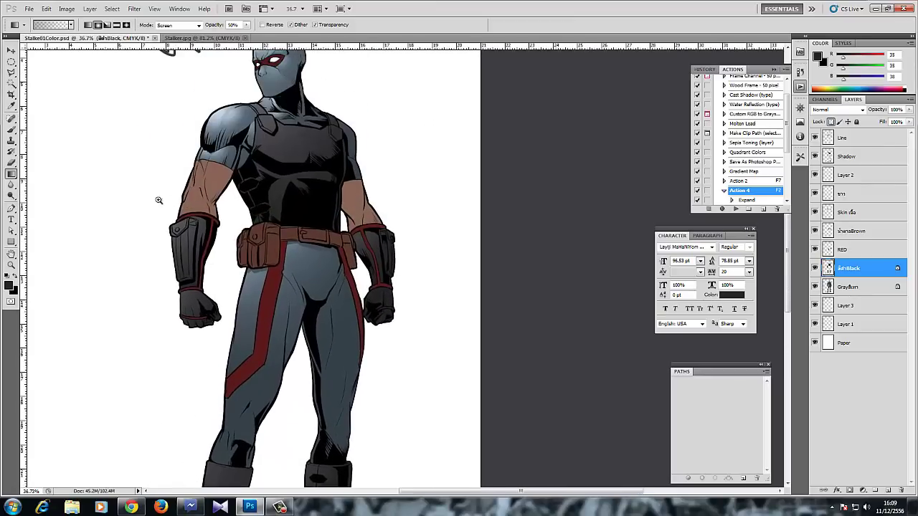
pyautogui.scroll(4, 155, 263)
pyautogui.scroll(-3, 332, 213)
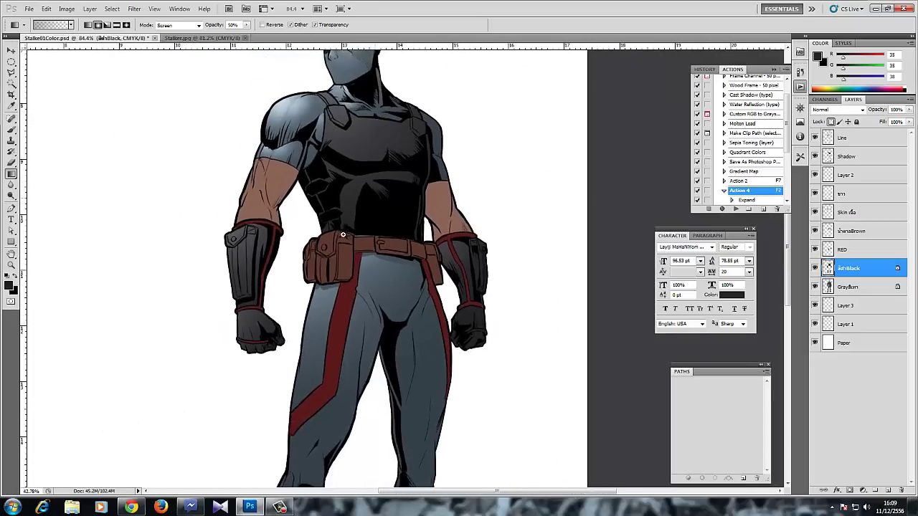
pyautogui.moveTo(348, 199); pyautogui.dragTo(292, 283)
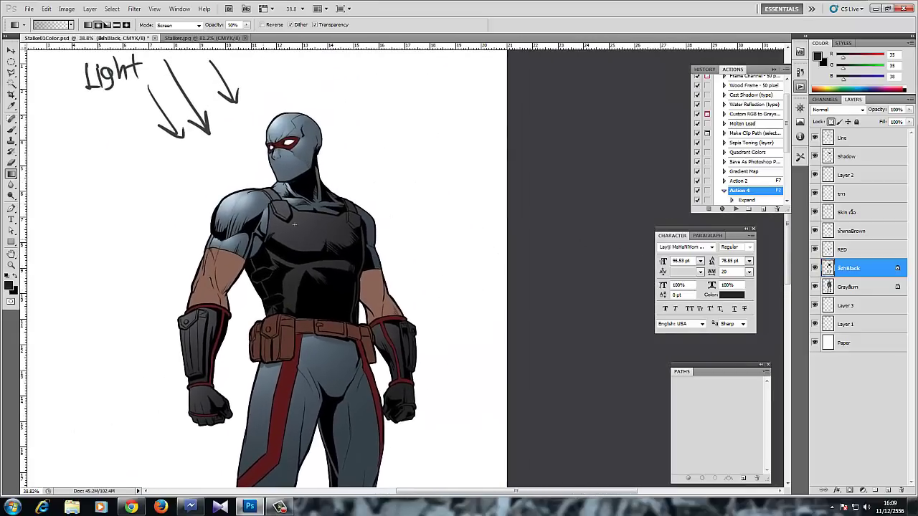
pyautogui.click(842, 248)
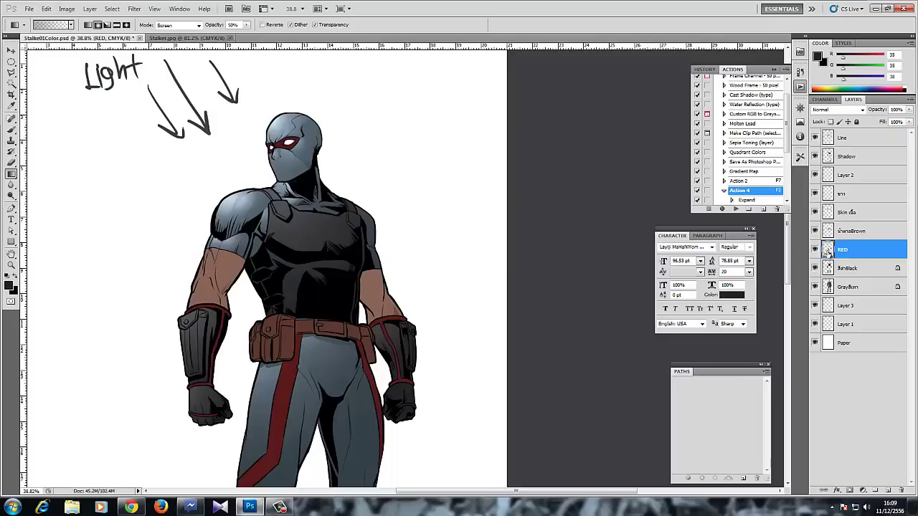
pyautogui.click(848, 268)
# - On the black layer, select the thin outer edges of the near shoulder strap, its flap and the vest's armhole, lighten them with a 50% Screen gradient, and deselect
pyautogui.scroll(3, 337, 226)
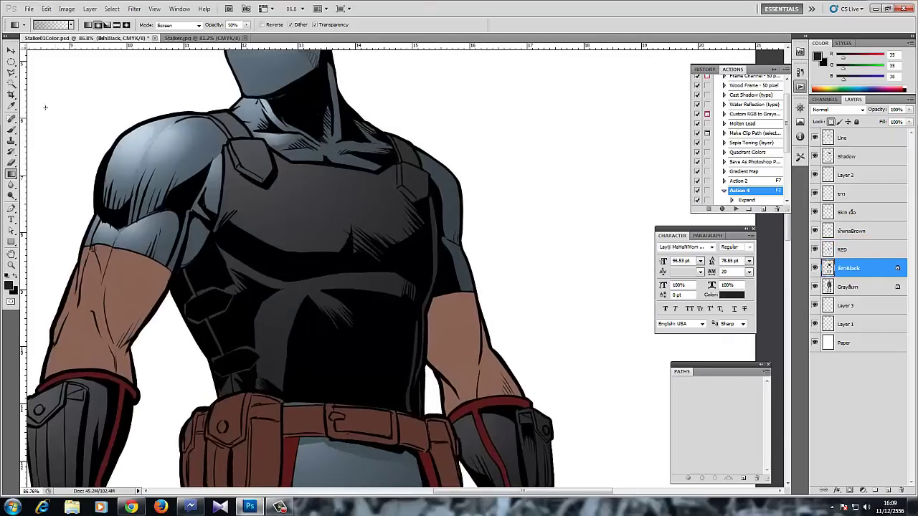
pyautogui.click(11, 72)
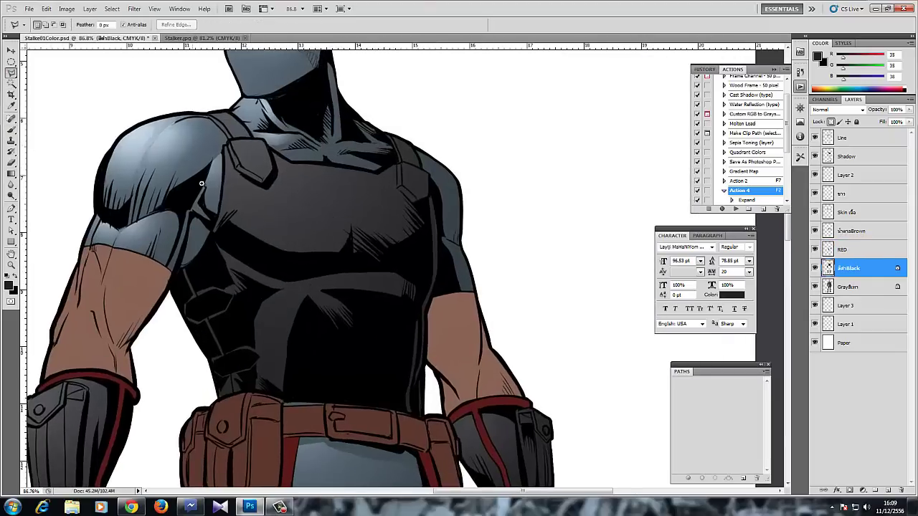
pyautogui.scroll(1, 225, 170)
pyautogui.scroll(1, 225, 170)
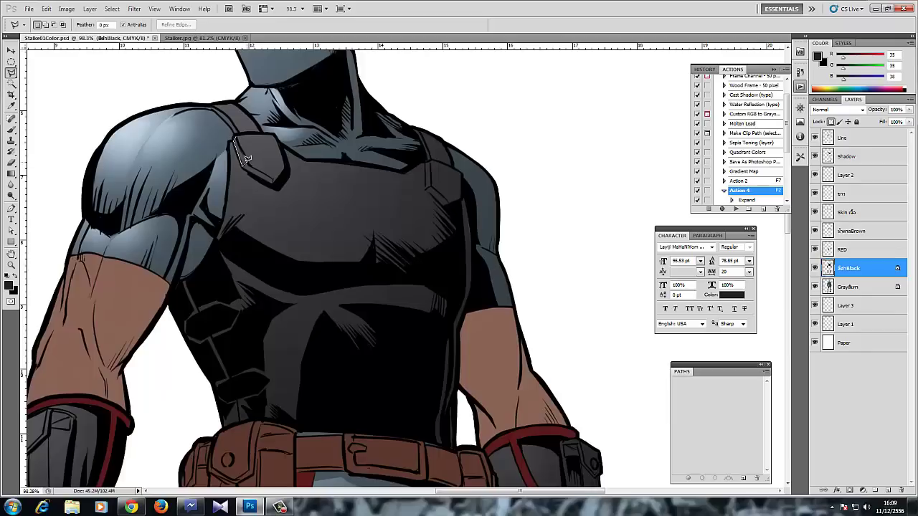
pyautogui.moveTo(242, 140); pyautogui.dragTo(241, 139)
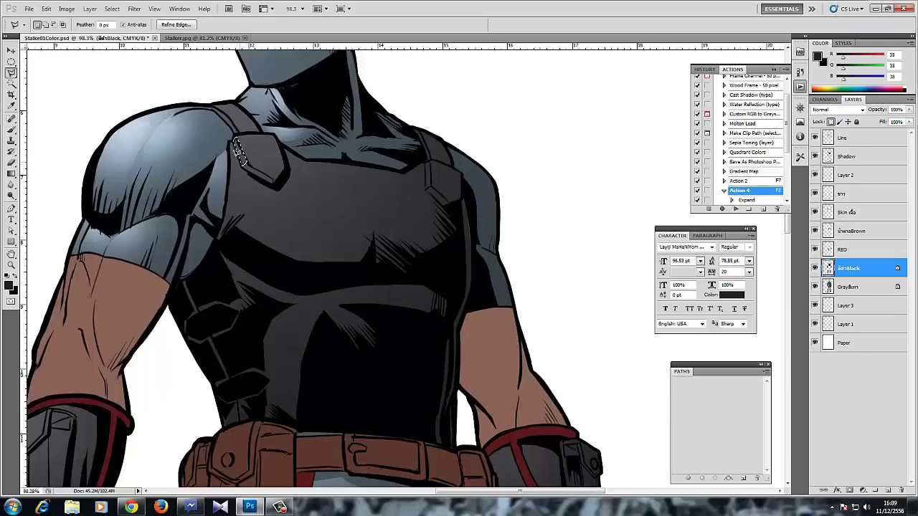
pyautogui.press('shift')
pyautogui.moveTo(235, 203)
pyautogui.mouseDown()
pyautogui.moveTo(218, 244)
pyautogui.moveTo(227, 186)
pyautogui.mouseUp()
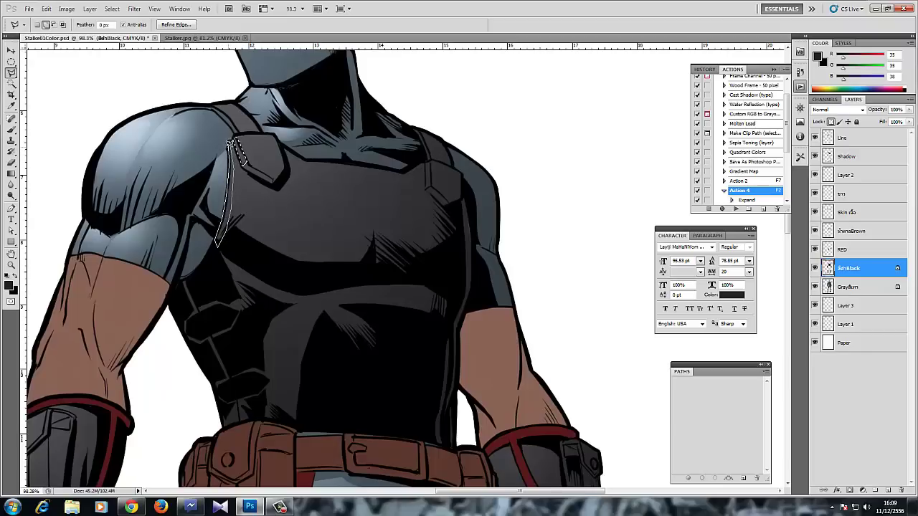
pyautogui.moveTo(232, 137); pyautogui.dragTo(233, 135)
pyautogui.press('w')
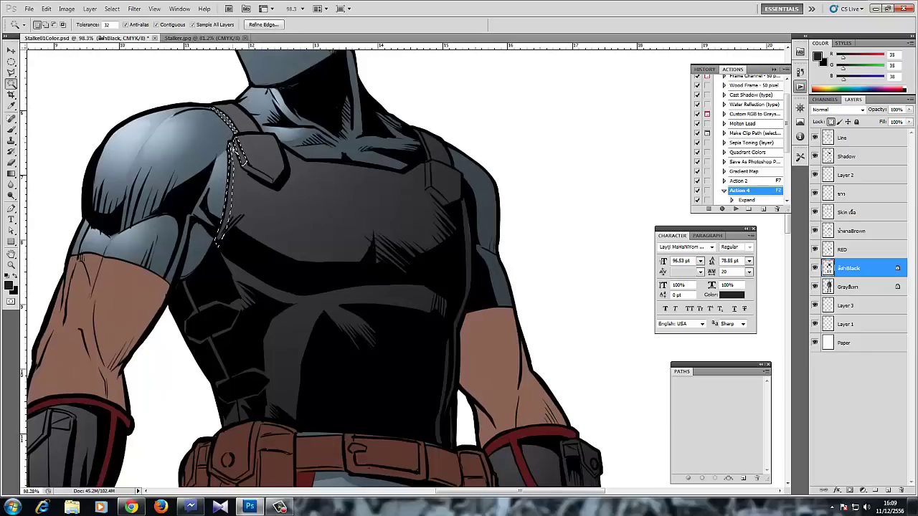
pyautogui.press('g')
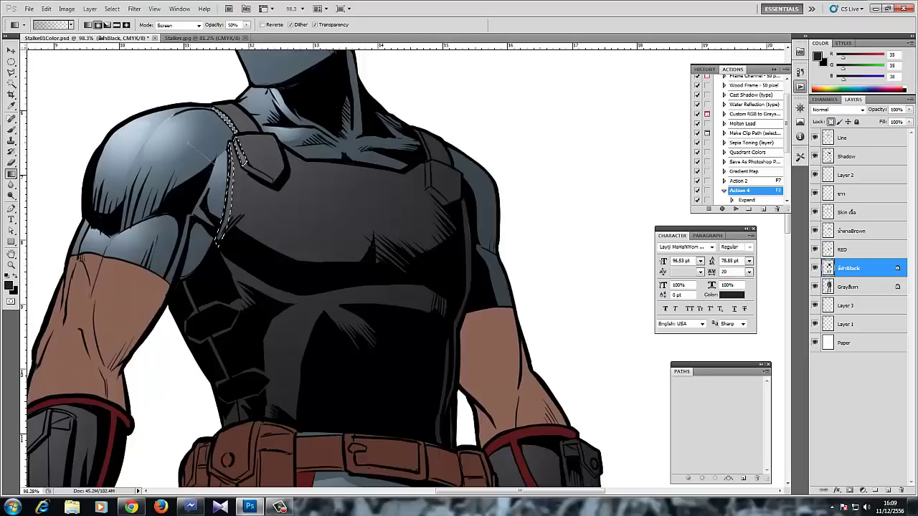
pyautogui.hotkey('ctrl', 'd')
pyautogui.moveTo(231, 172); pyautogui.dragTo(215, 248)
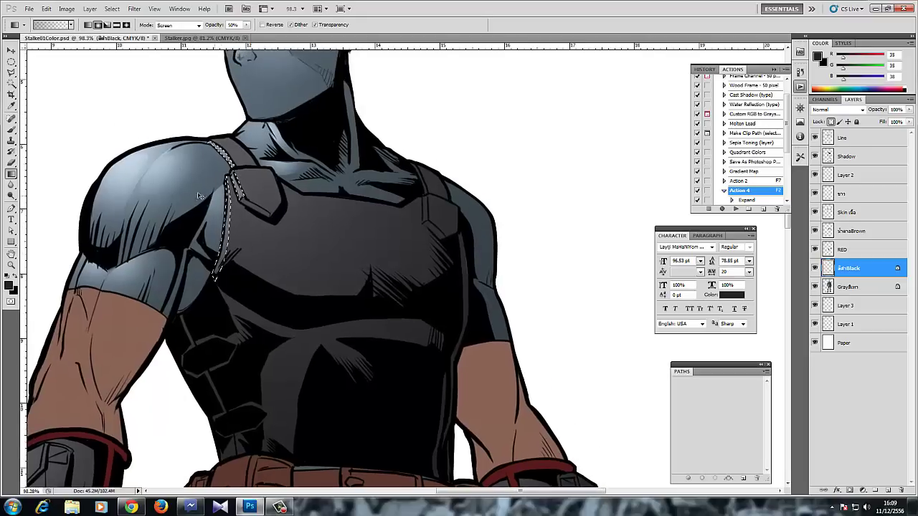
# - Select the vest's whole chest panel around the strap flaps, lighten it with a 50% Screen gradient, and deselect
pyautogui.click(12, 72)
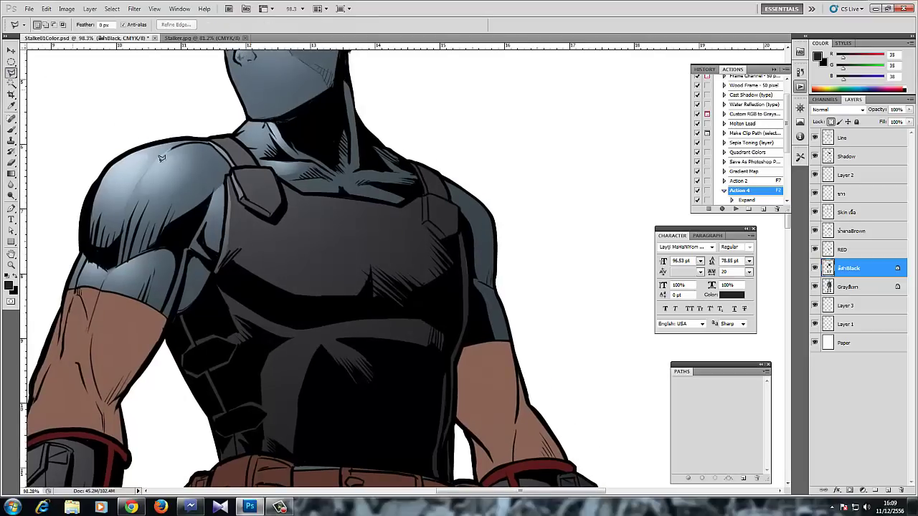
pyautogui.click(230, 202)
pyautogui.click(230, 231)
pyautogui.click(223, 270)
pyautogui.moveTo(279, 306)
pyautogui.mouseDown()
pyautogui.moveTo(441, 309)
pyautogui.moveTo(457, 293)
pyautogui.moveTo(454, 241)
pyautogui.moveTo(423, 222)
pyautogui.moveTo(423, 189)
pyautogui.moveTo(398, 201)
pyautogui.moveTo(387, 188)
pyautogui.moveTo(322, 181)
pyautogui.moveTo(338, 191)
pyautogui.moveTo(302, 191)
pyautogui.moveTo(279, 174)
pyautogui.moveTo(285, 208)
pyautogui.moveTo(273, 215)
pyautogui.moveTo(246, 203)
pyautogui.moveTo(228, 173)
pyautogui.mouseUp()
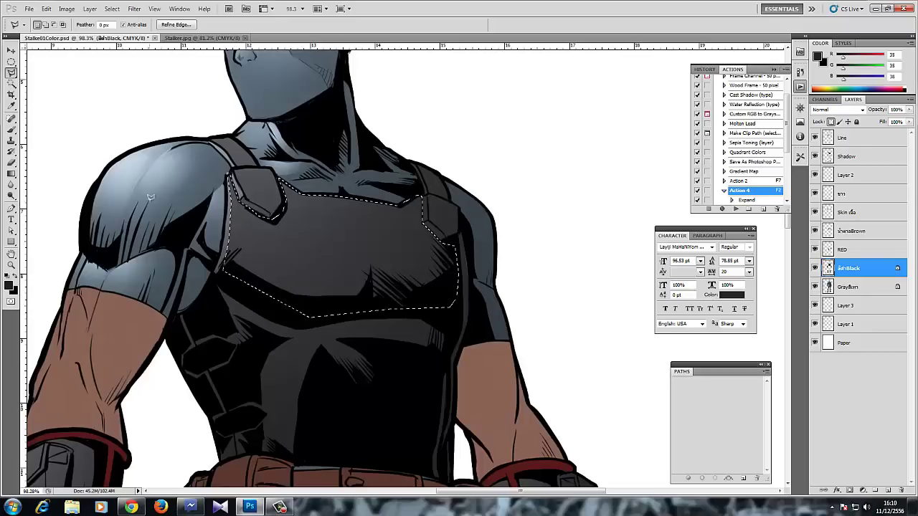
pyautogui.click(10, 174)
pyautogui.moveTo(263, 172); pyautogui.dragTo(367, 308)
pyautogui.moveTo(333, 263); pyautogui.dragTo(318, 281)
pyautogui.scroll(3, 318, 281)
# - Try a 50% Screen gradient highlight in a small triangular selection below the vest's neckline
pyautogui.click(11, 73)
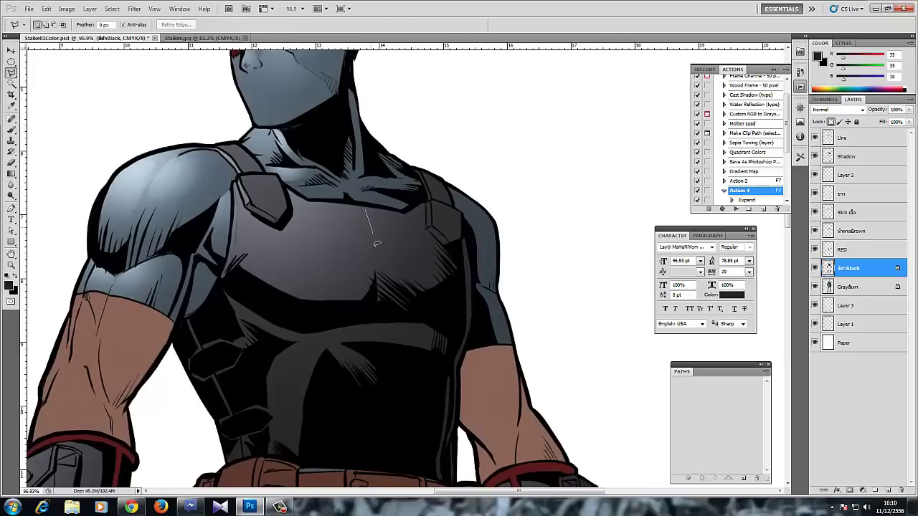
pyautogui.click(365, 205)
pyautogui.press('g')
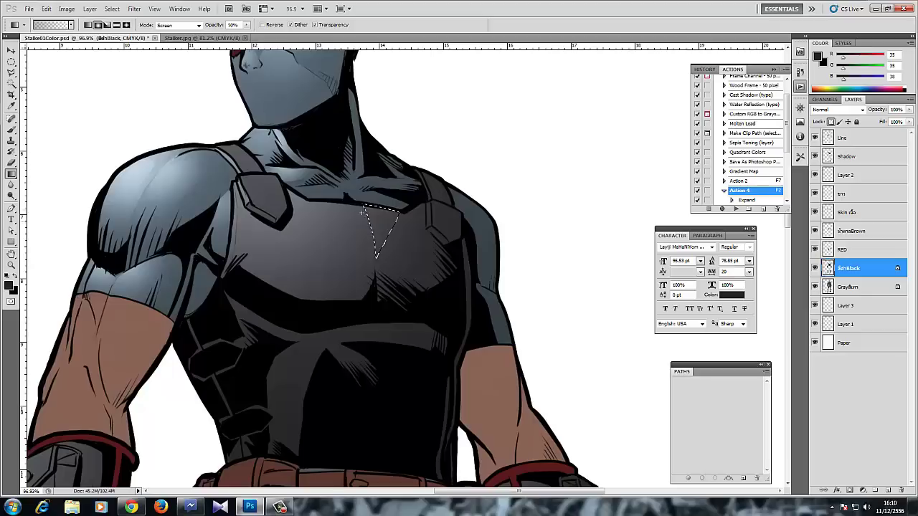
pyautogui.hotkey('ctrl', 'd')
pyautogui.moveTo(356, 213); pyautogui.dragTo(332, 262)
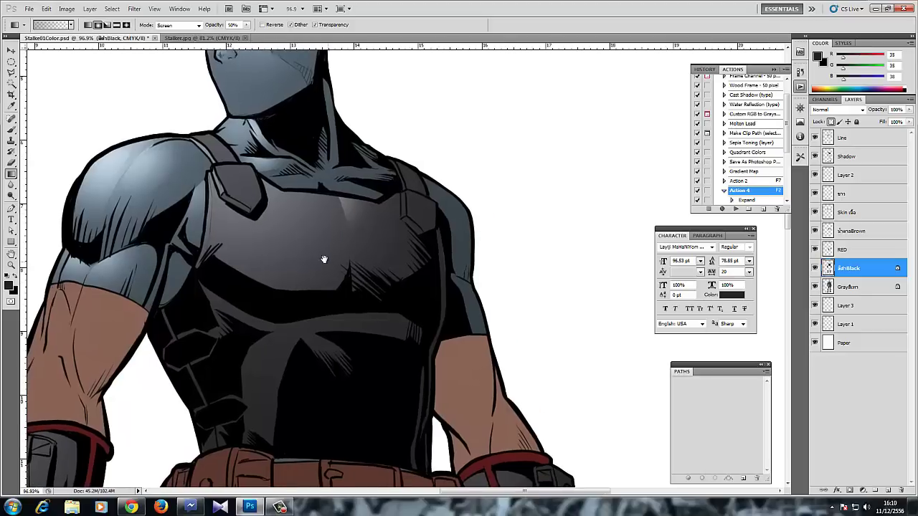
pyautogui.hotkey('ctrl', 'shift', 'd')
pyautogui.hotkey('ctrl', 'd')
# - Select a small curved patch below the neckline at mid-chest, add a 50% Screen gradient highlight, and deselect
pyautogui.scroll(1, 358, 208)
pyautogui.click(11, 73)
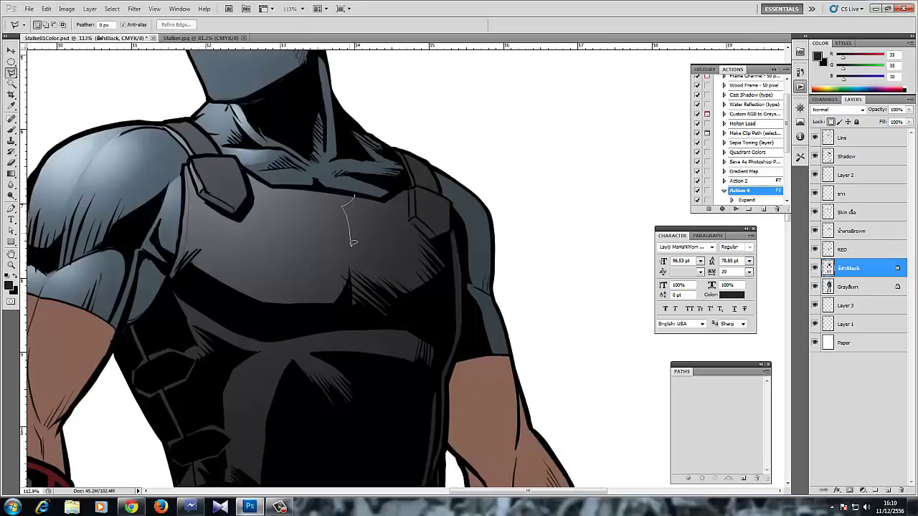
pyautogui.moveTo(352, 243); pyautogui.dragTo(382, 203)
pyautogui.click(356, 194)
pyautogui.press('g')
pyautogui.moveTo(355, 204); pyautogui.dragTo(341, 239)
pyautogui.hotkey('ctrl', 'd')
pyautogui.scroll(-4, 297, 282)
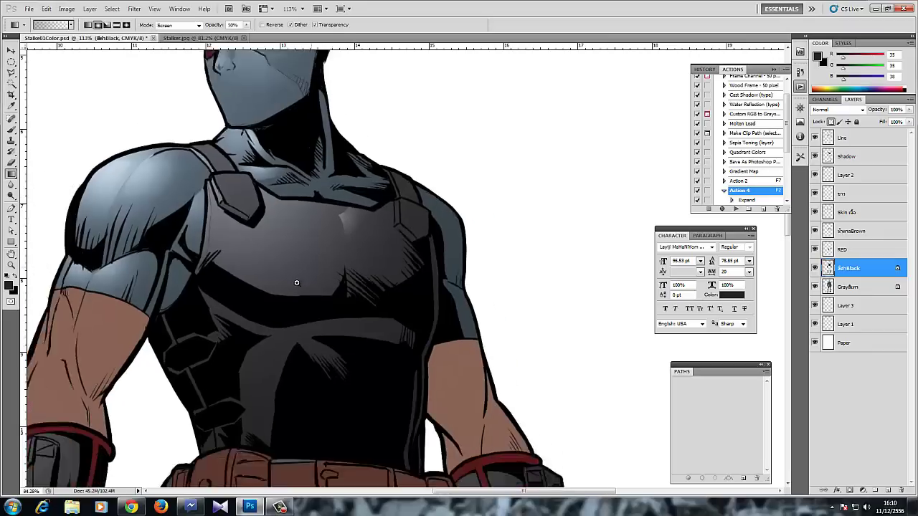
# - Select the vest's upper abdomen below the chest, lighten it with a 50% Screen gradient from the ridge's peak, and deselect
pyautogui.scroll(2, 280, 230)
pyautogui.moveTo(251, 212)
pyautogui.mouseDown()
pyautogui.moveTo(272, 232)
pyautogui.moveTo(235, 187)
pyautogui.mouseUp()
pyautogui.scroll(2, 265, 216)
pyautogui.moveTo(250, 267); pyautogui.dragTo(233, 183)
pyautogui.click(13, 74)
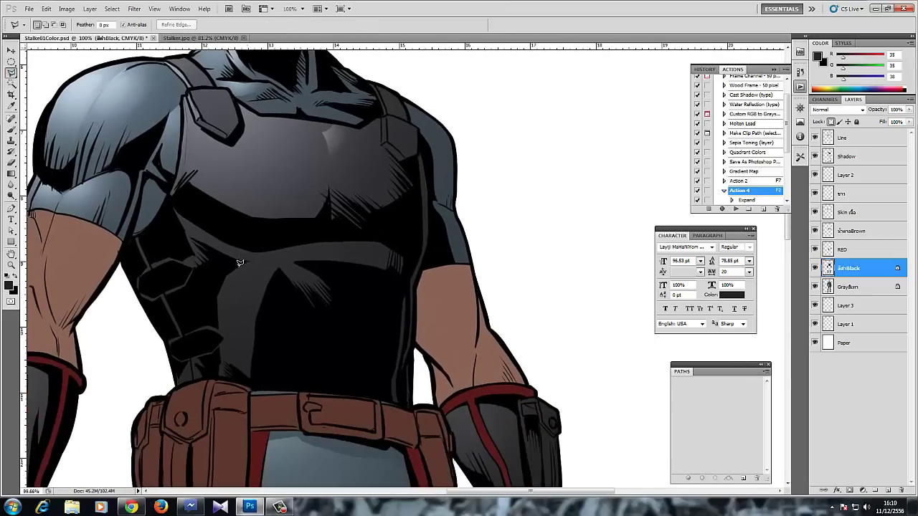
pyautogui.moveTo(223, 306)
pyautogui.mouseDown()
pyautogui.moveTo(254, 321)
pyautogui.moveTo(274, 294)
pyautogui.moveTo(310, 314)
pyautogui.moveTo(345, 298)
pyautogui.mouseUp()
pyautogui.moveTo(320, 252)
pyautogui.mouseDown()
pyautogui.moveTo(294, 244)
pyautogui.moveTo(370, 271)
pyautogui.moveTo(412, 250)
pyautogui.moveTo(303, 234)
pyautogui.moveTo(250, 257)
pyautogui.moveTo(316, 292)
pyautogui.mouseUp()
pyautogui.press('g')
pyautogui.moveTo(270, 253); pyautogui.dragTo(319, 296)
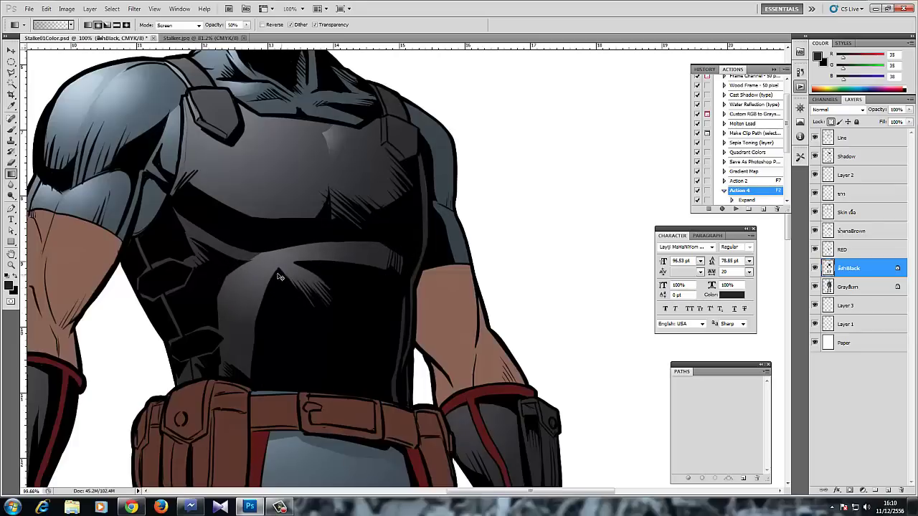
pyautogui.hotkey('ctrl', 'z')
pyautogui.moveTo(283, 259); pyautogui.dragTo(260, 252)
pyautogui.hotkey('ctrl', 'd')
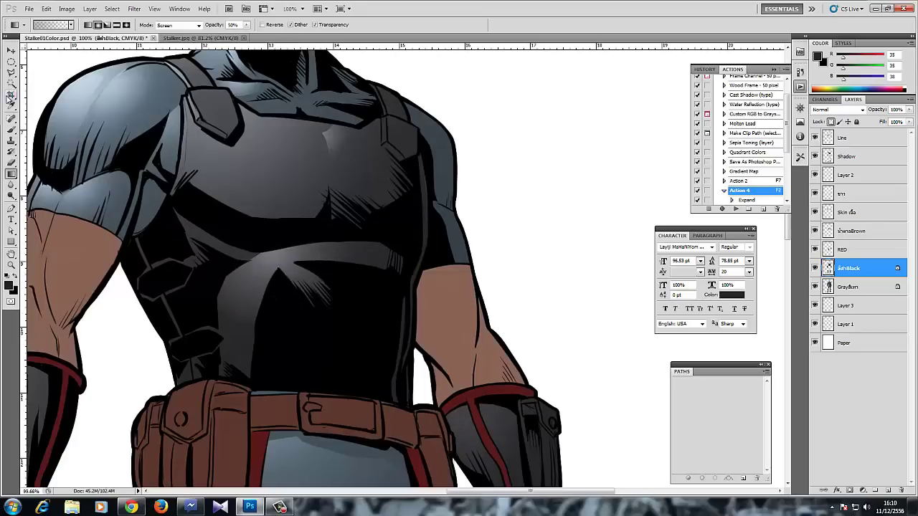
# - Select a smaller patch around the peak of the abdomen ridge, brighten it with another 50% Screen gradient, and deselect
pyautogui.click(11, 72)
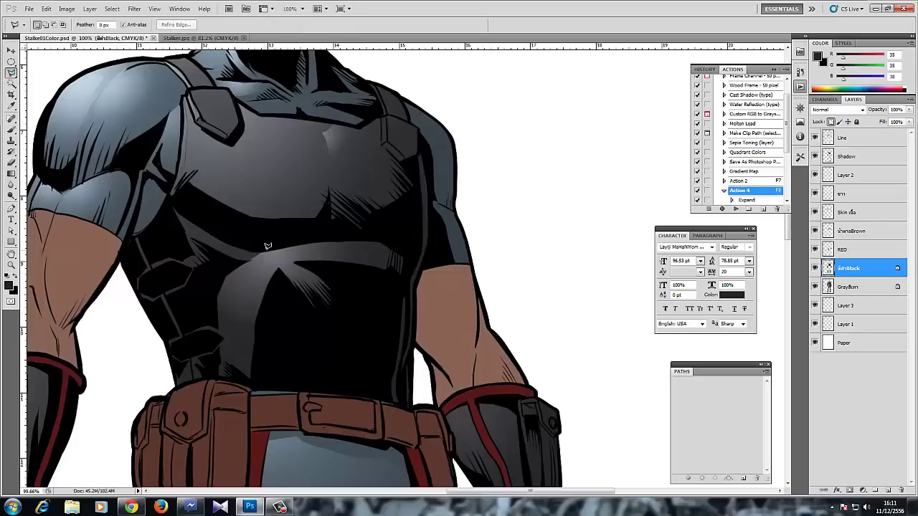
pyautogui.moveTo(266, 246)
pyautogui.mouseDown()
pyautogui.moveTo(230, 277)
pyautogui.moveTo(254, 290)
pyautogui.moveTo(270, 283)
pyautogui.moveTo(301, 313)
pyautogui.moveTo(341, 300)
pyautogui.moveTo(322, 274)
pyautogui.moveTo(328, 256)
pyautogui.moveTo(307, 244)
pyautogui.moveTo(276, 238)
pyautogui.moveTo(297, 294)
pyautogui.mouseUp()
pyautogui.press('g')
pyautogui.hotkey('ctrl', 'd')
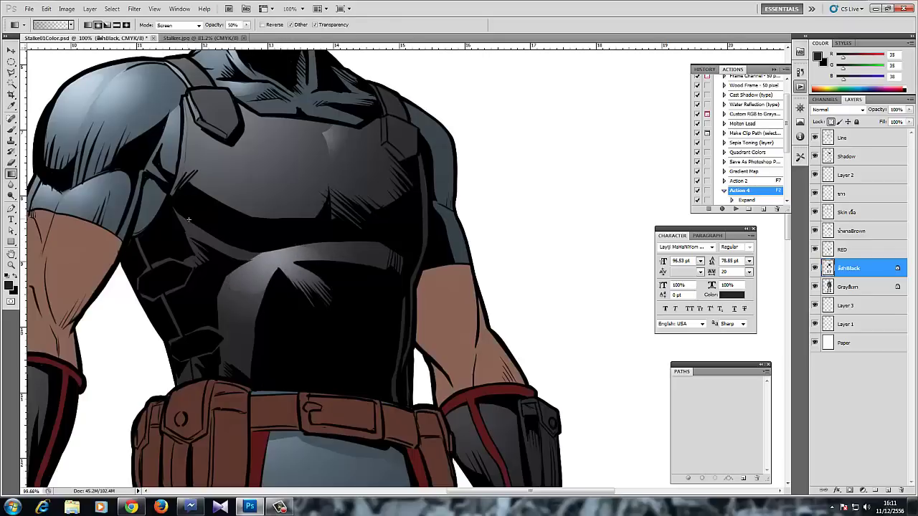
pyautogui.hotkey('ctrl', 'z')
pyautogui.moveTo(260, 259); pyautogui.dragTo(279, 281)
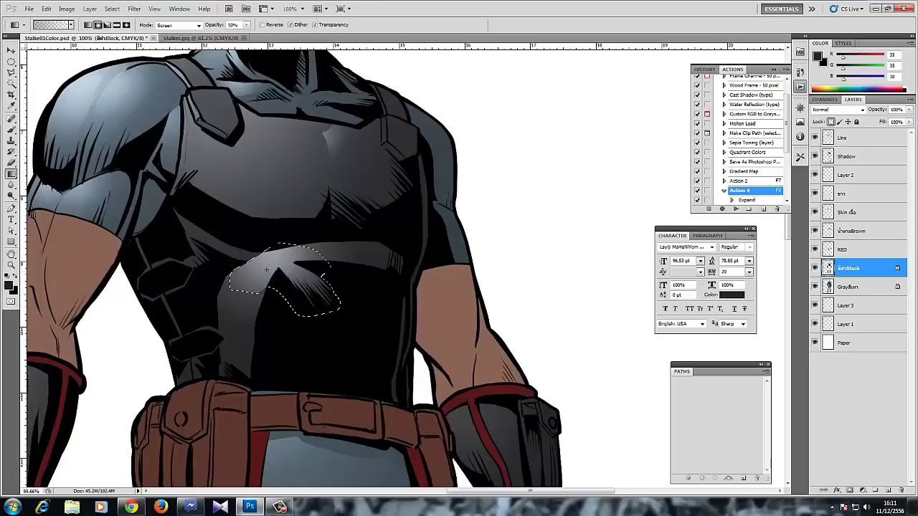
pyautogui.hotkey('ctrl', 'd')
# - Select the chest area around the near strap's flap, lighten it with a 50% Screen gradient, and deselect
pyautogui.click(11, 72)
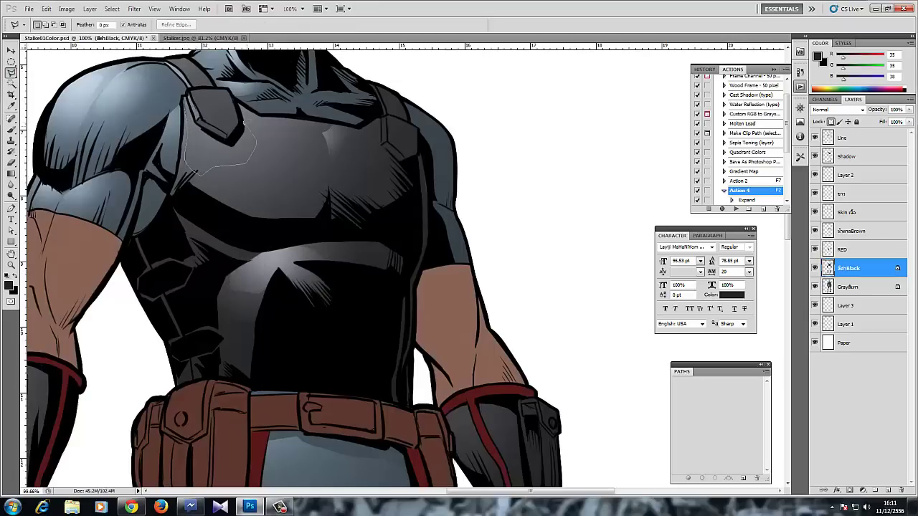
pyautogui.click(227, 140)
pyautogui.click(185, 101)
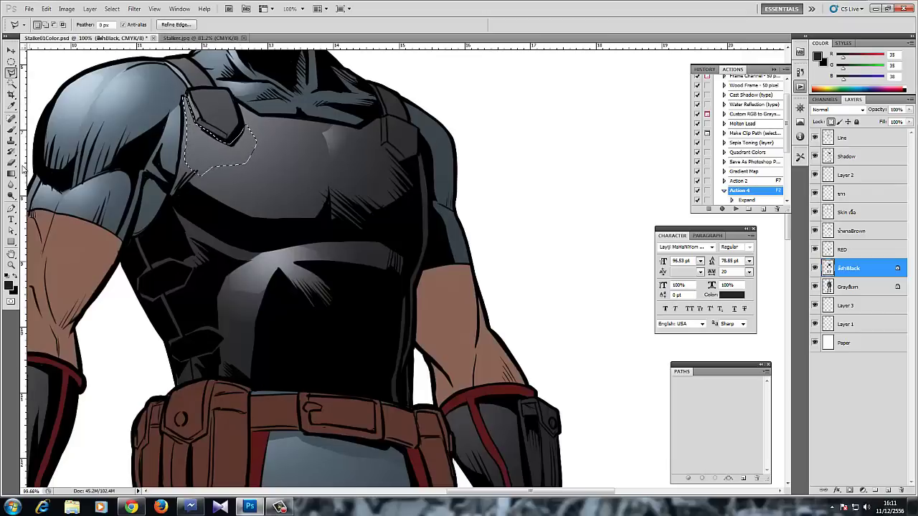
pyautogui.click(11, 173)
pyautogui.moveTo(214, 121); pyautogui.dragTo(221, 171)
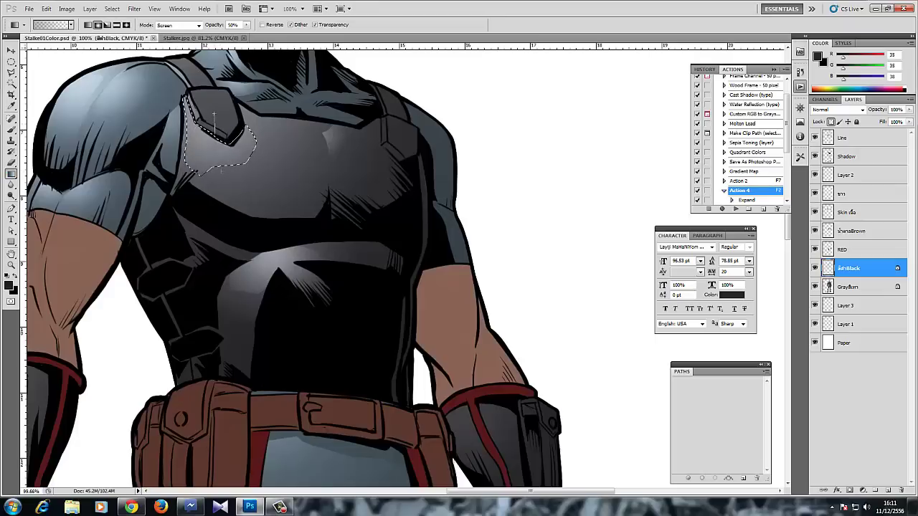
pyautogui.hotkey('ctrl', 'd')
pyautogui.scroll(-4, 205, 174)
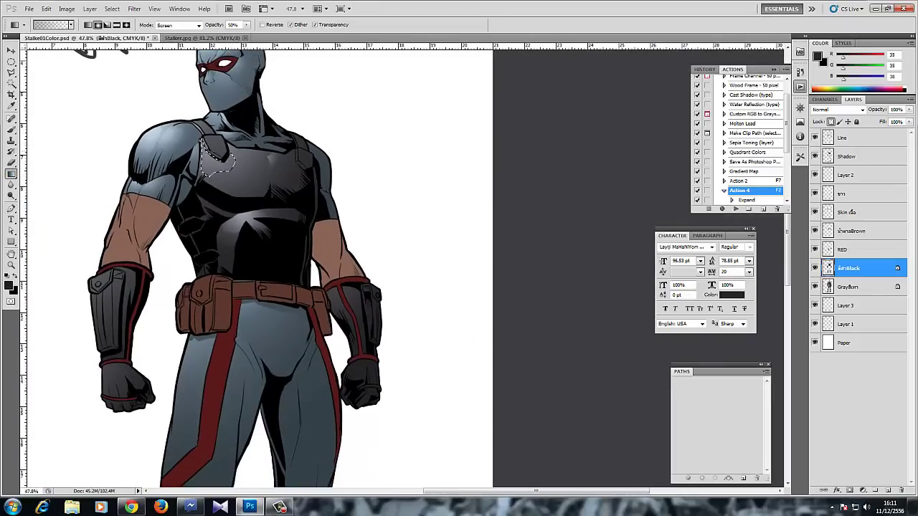
pyautogui.hotkey('ctrl', 'd')
# - Make the RED layer active and lock its transparent pixels
pyautogui.scroll(3, 262, 139)
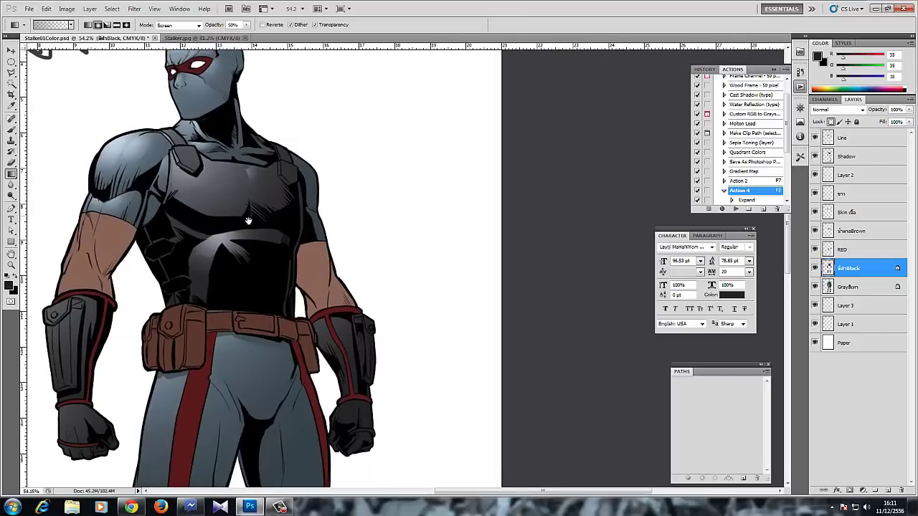
pyautogui.scroll(-3, 255, 301)
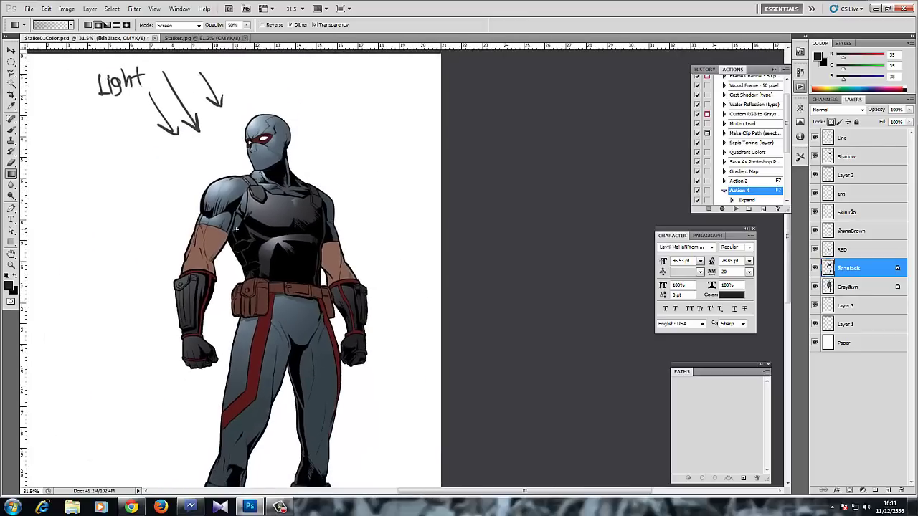
pyautogui.moveTo(329, 216); pyautogui.dragTo(380, 143)
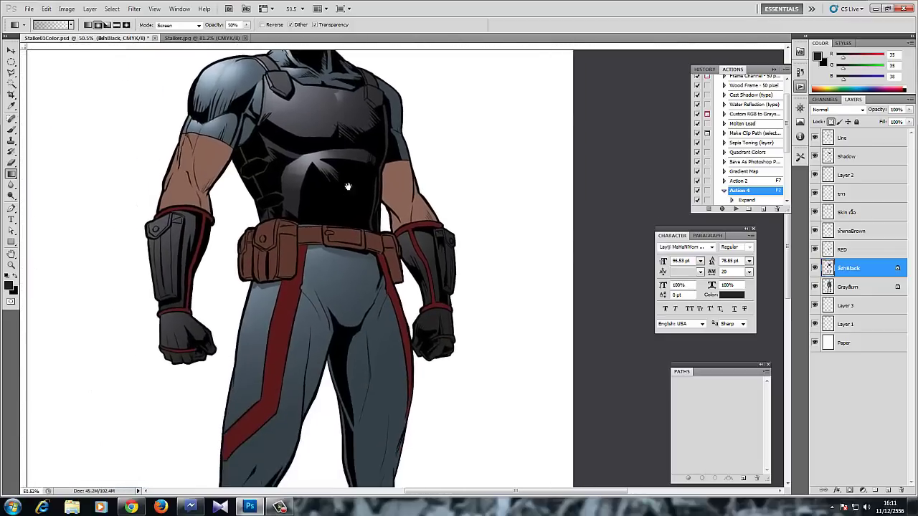
pyautogui.moveTo(334, 337); pyautogui.dragTo(338, 197)
pyautogui.scroll(-2, 338, 197)
pyautogui.scroll(1, 304, 266)
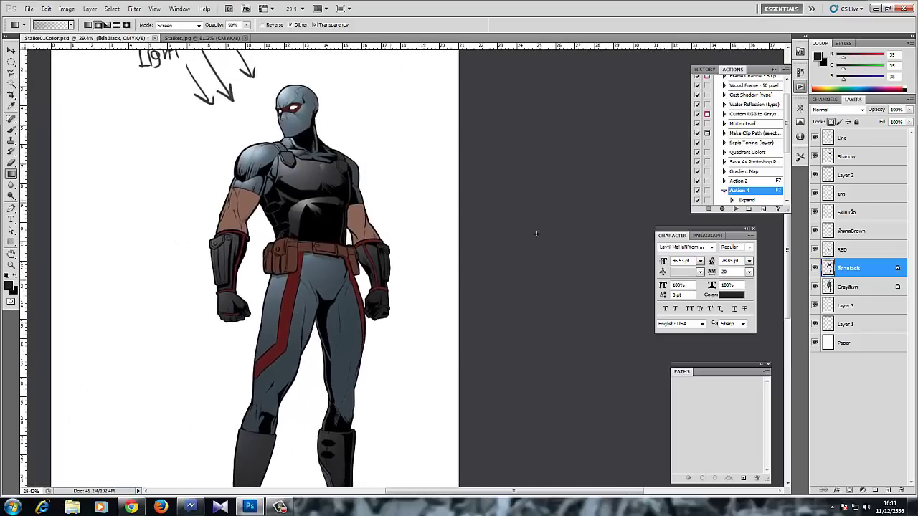
pyautogui.click(847, 250)
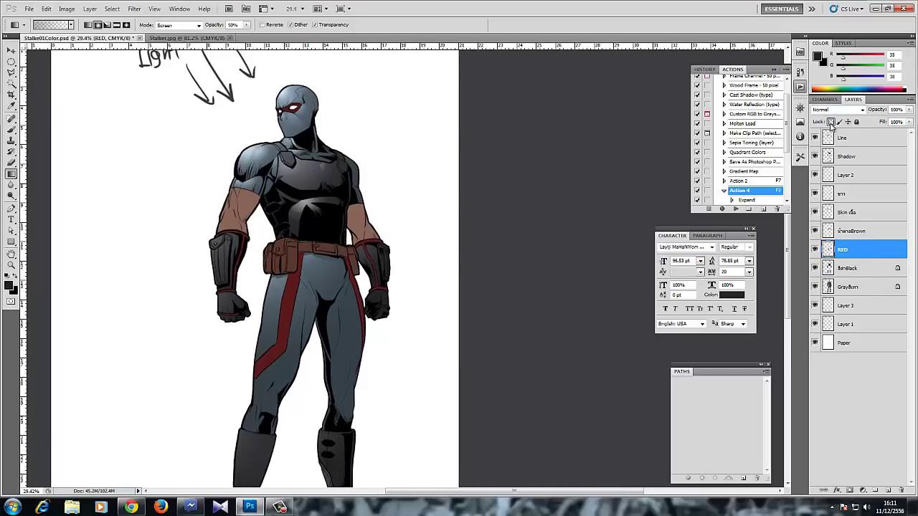
pyautogui.scroll(3, 252, 238)
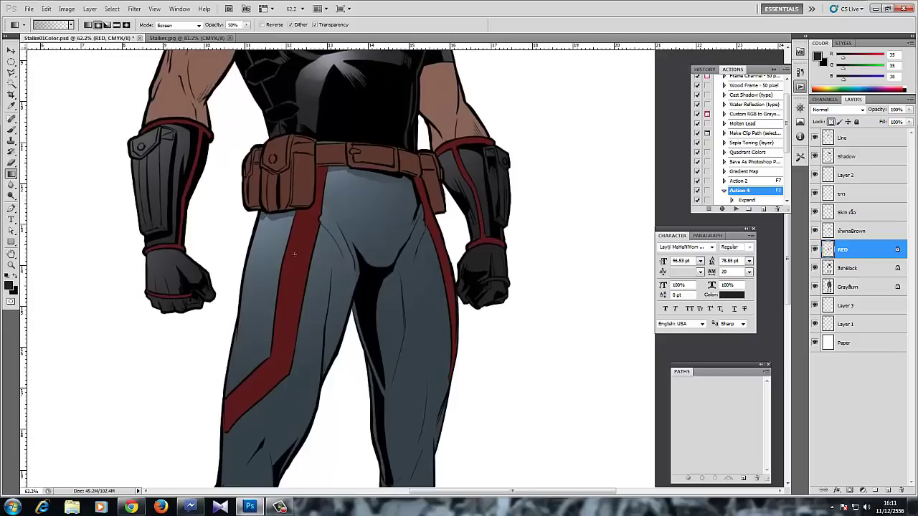
# - Set the foreground to orange-brown (RGB 162, 78, 37) and lighten the near forearm guard's red upper trim with a 50% Screen gradient
pyautogui.keyDown('alt'); pyautogui.click(293, 276); pyautogui.keyUp('alt')
pyautogui.click(8, 286)
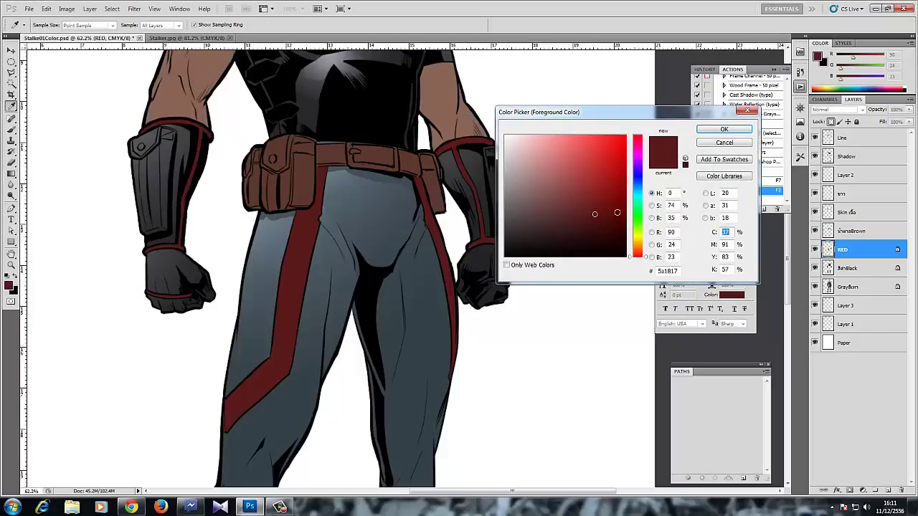
pyautogui.moveTo(637, 256); pyautogui.dragTo(637, 249)
pyautogui.click(600, 185)
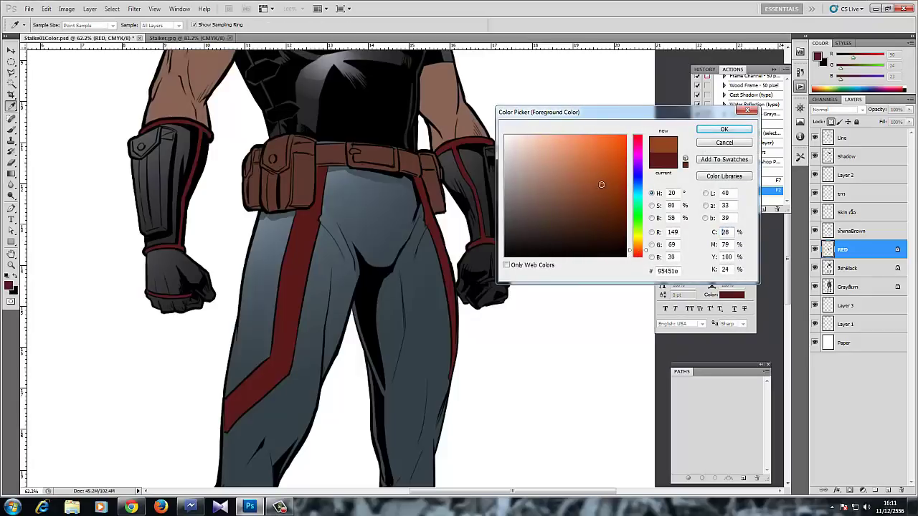
pyautogui.click(723, 129)
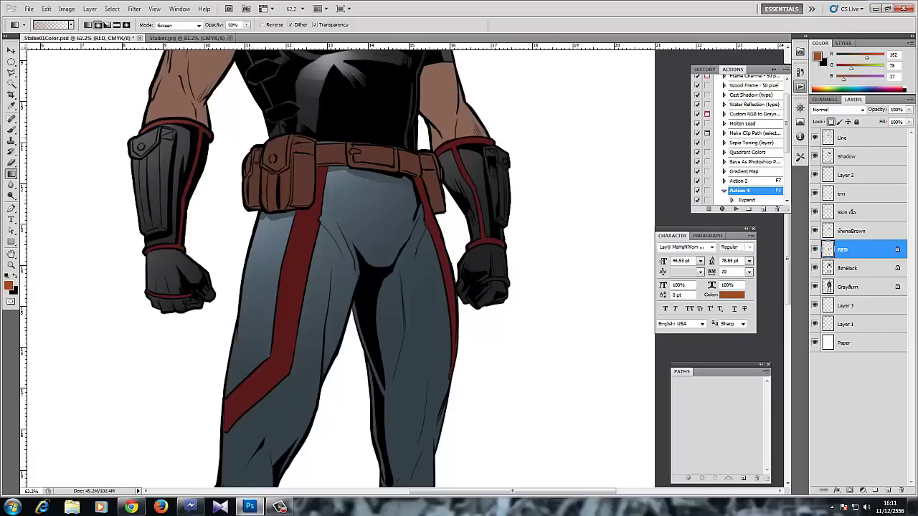
pyautogui.moveTo(144, 197); pyautogui.dragTo(162, 195)
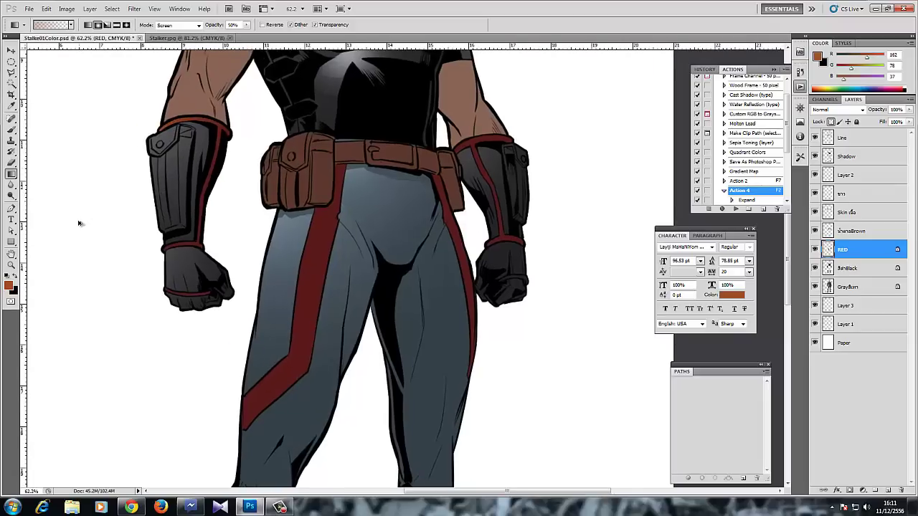
pyautogui.keyDown('ctrl'); pyautogui.click(164, 189); pyautogui.keyUp('ctrl')
pyautogui.click(10, 286)
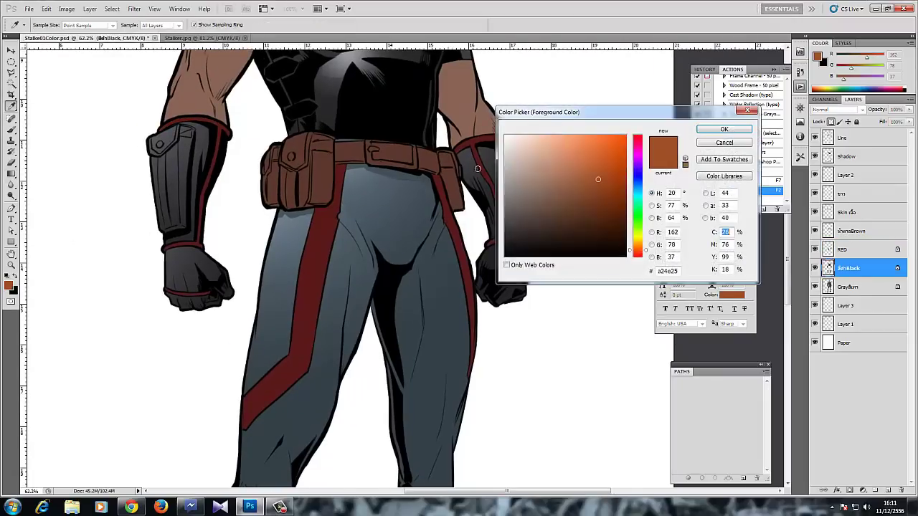
pyautogui.click(718, 144)
# - Sample dark red (RGB 106, 16, 18) from the trouser stripe in Stalker.jpg as the foreground color and reactivate the RED layer in Stalke01Color.psd
pyautogui.hotkey('ctrl', 'Tab')
pyautogui.moveTo(329, 259); pyautogui.dragTo(302, 133)
pyautogui.click(12, 129)
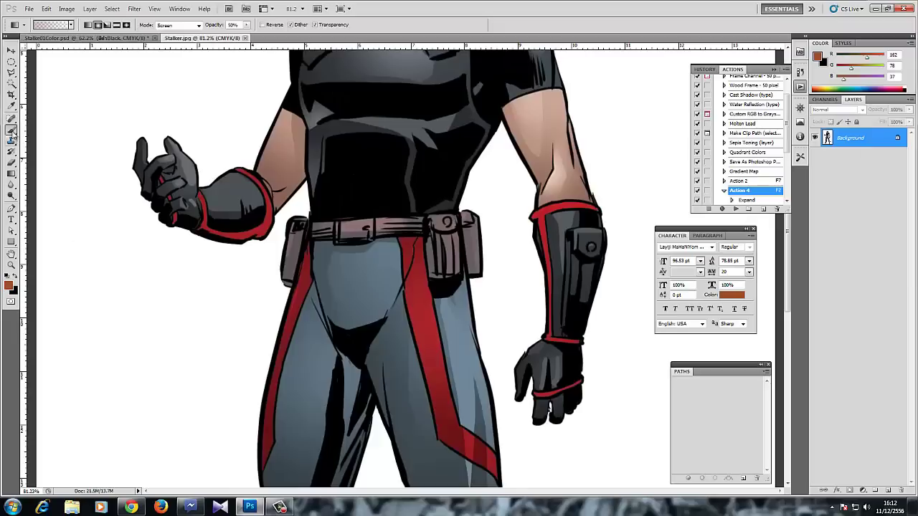
pyautogui.keyDown('alt'); pyautogui.click(462, 439); pyautogui.keyUp('alt')
pyautogui.hotkey('ctrl', 'Tab')
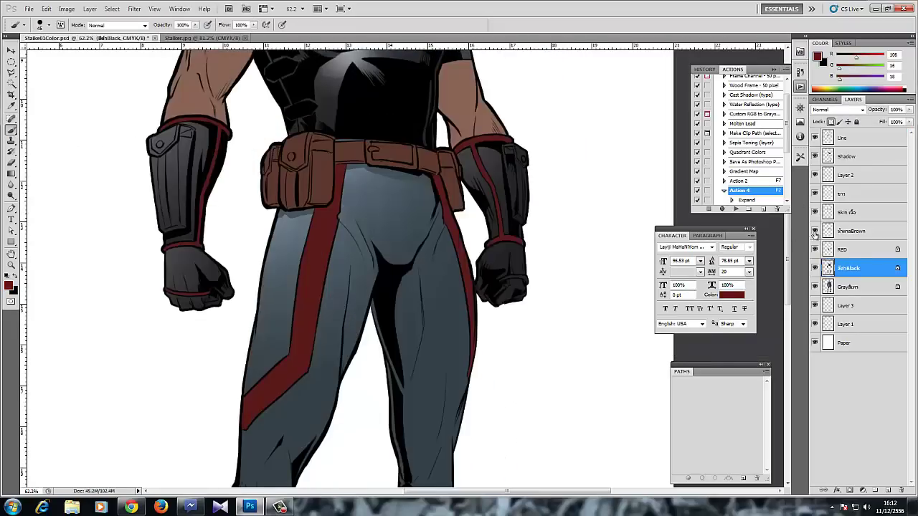
pyautogui.click(840, 249)
pyautogui.click(10, 286)
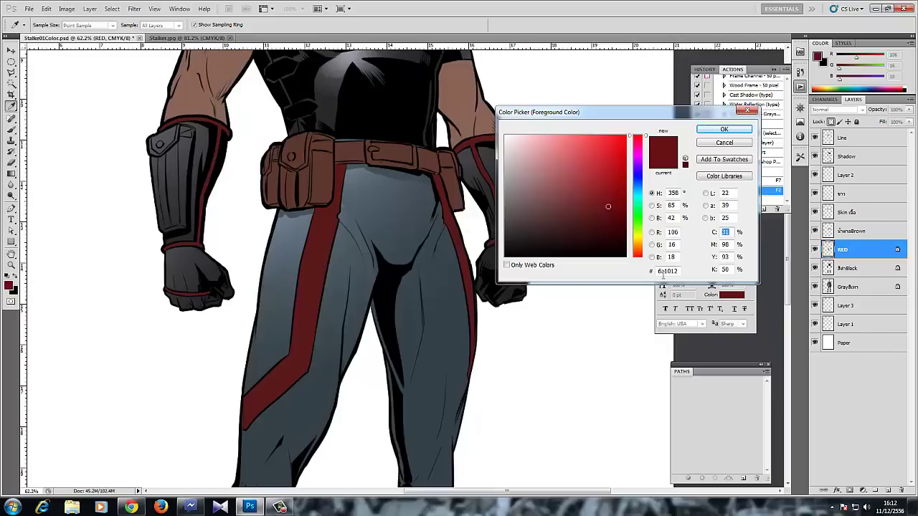
pyautogui.click(717, 129)
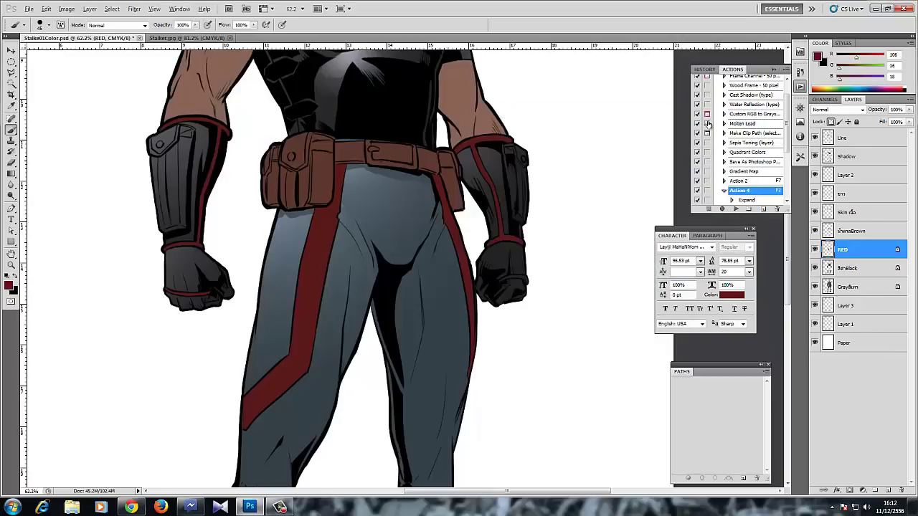
# - Brighten the red trim on the forearm guards, glove and trouser stripes with 50% Screen gradients
pyautogui.click(11, 173)
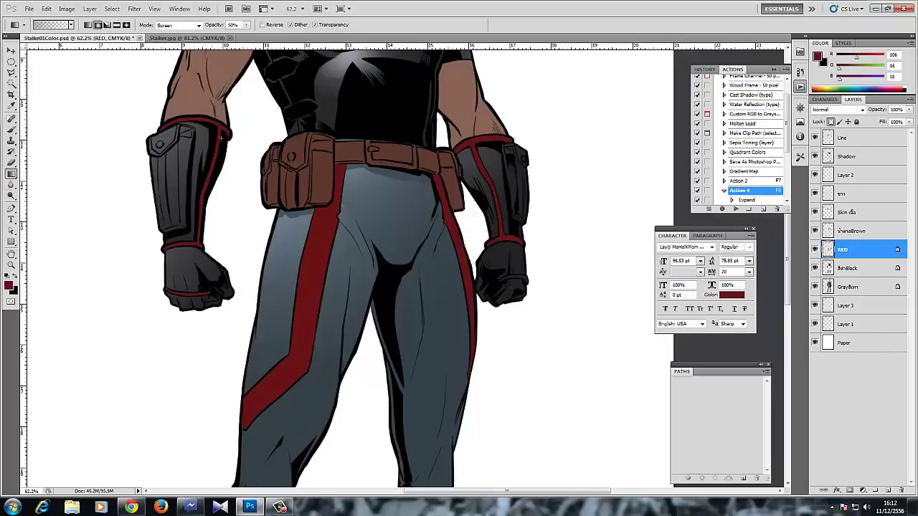
pyautogui.moveTo(174, 117); pyautogui.dragTo(184, 149)
pyautogui.moveTo(161, 246); pyautogui.dragTo(175, 253)
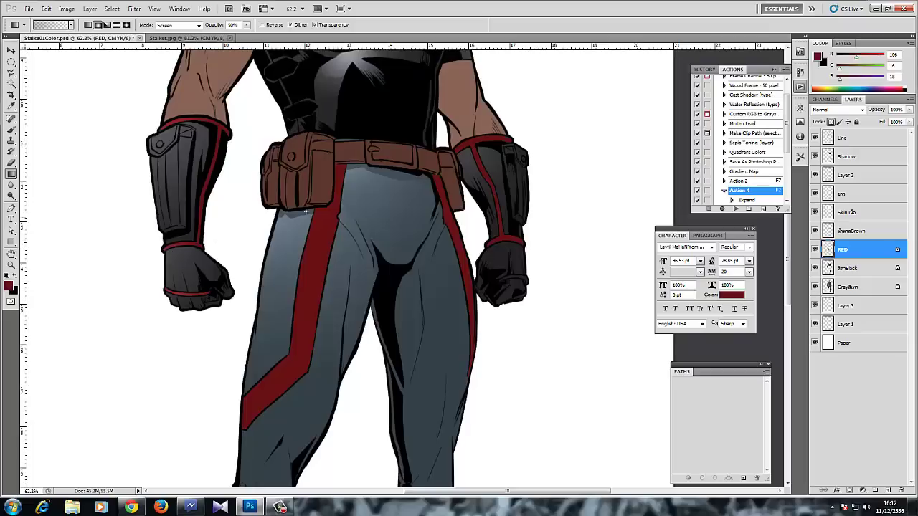
pyautogui.moveTo(306, 212); pyautogui.dragTo(321, 281)
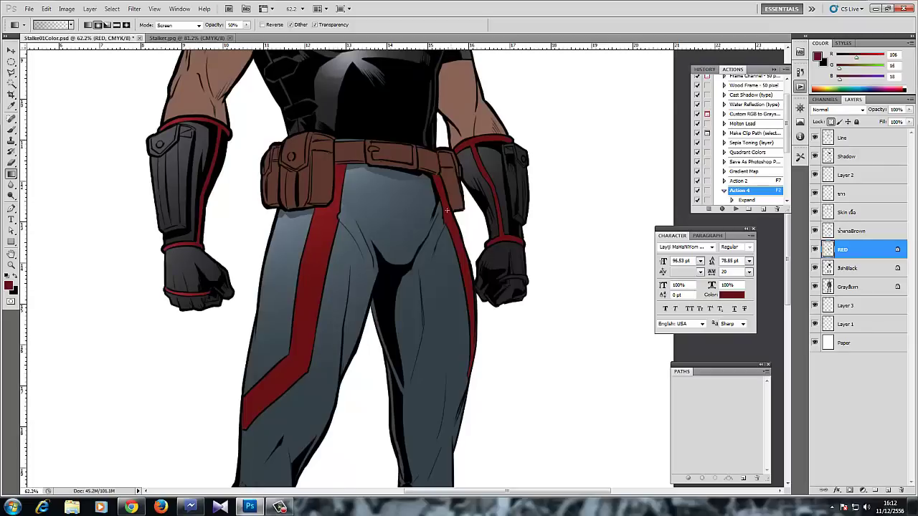
pyautogui.moveTo(493, 165); pyautogui.dragTo(493, 166)
pyautogui.moveTo(174, 113); pyautogui.dragTo(189, 182)
pyautogui.moveTo(172, 278); pyautogui.dragTo(182, 331)
# - Select the near thigh's red stripe and its short piece below the belt, lighten them with a 50% Screen gradient, and deselect
pyautogui.click(12, 72)
pyautogui.scroll(2, 278, 297)
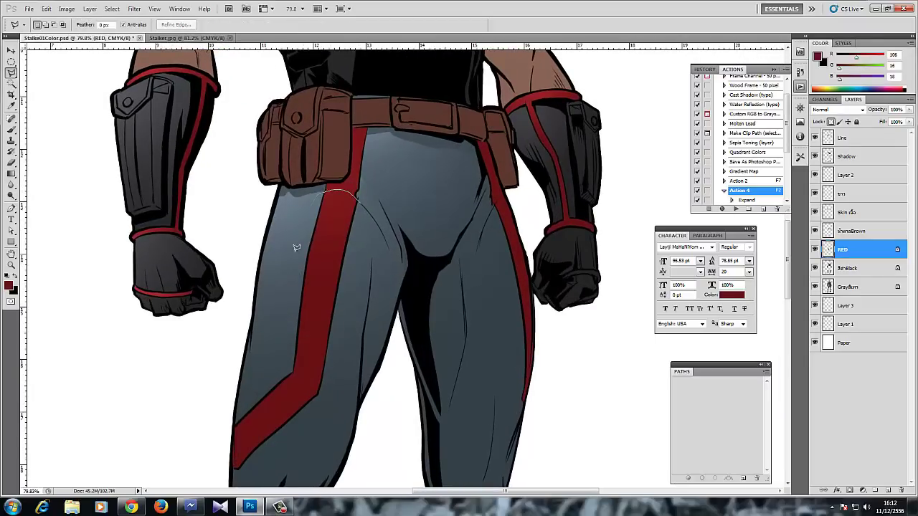
pyautogui.moveTo(296, 247)
pyautogui.mouseDown()
pyautogui.moveTo(237, 385)
pyautogui.moveTo(208, 421)
pyautogui.moveTo(212, 482)
pyautogui.moveTo(264, 468)
pyautogui.moveTo(340, 384)
pyautogui.moveTo(374, 305)
pyautogui.mouseUp()
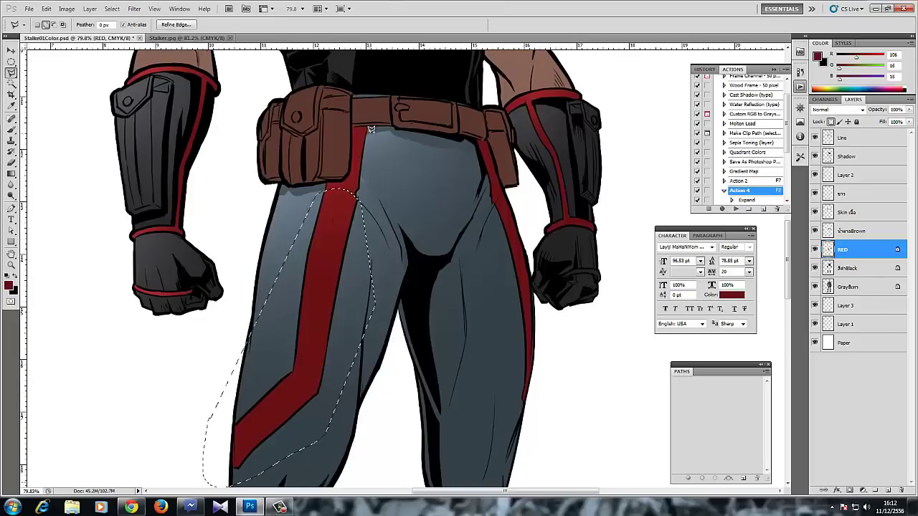
pyautogui.moveTo(365, 132)
pyautogui.mouseDown()
pyautogui.moveTo(343, 136)
pyautogui.moveTo(345, 150)
pyautogui.moveTo(362, 166)
pyautogui.moveTo(383, 156)
pyautogui.mouseUp()
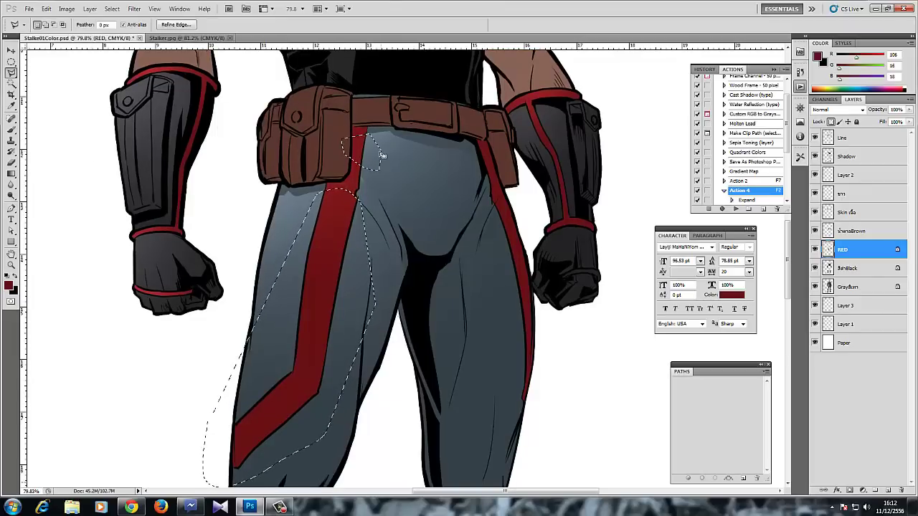
pyautogui.press('g')
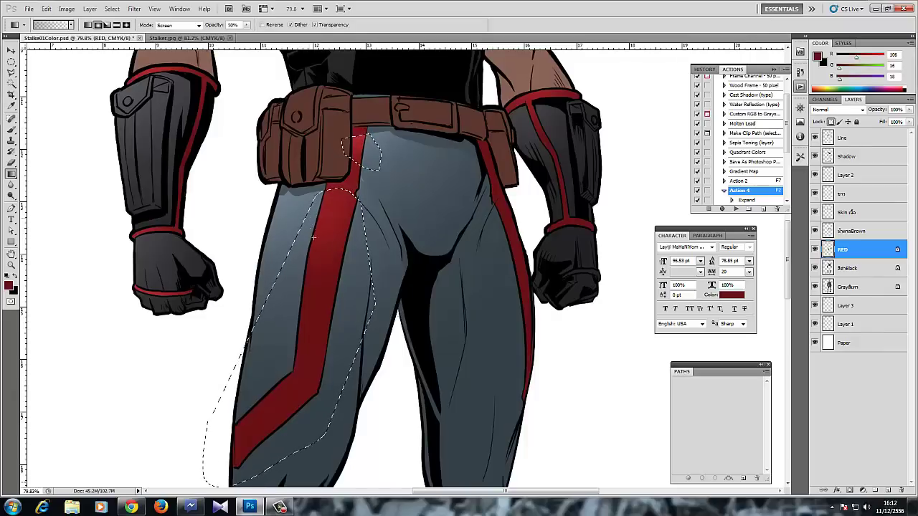
pyautogui.moveTo(313, 237)
pyautogui.mouseDown()
pyautogui.moveTo(326, 267)
pyautogui.moveTo(316, 393)
pyautogui.mouseUp()
pyautogui.hotkey('ctrl', 'z')
pyautogui.hotkey('ctrl', 'd')
pyautogui.scroll(-3, 316, 231)
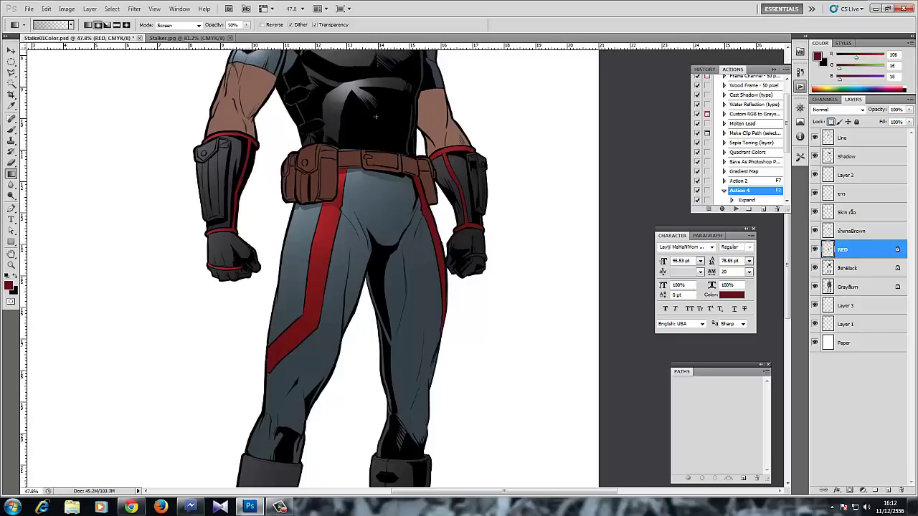
# - Select strips of the red mask above and below the far eye and beneath the near eye
pyautogui.scroll(6, 343, 215)
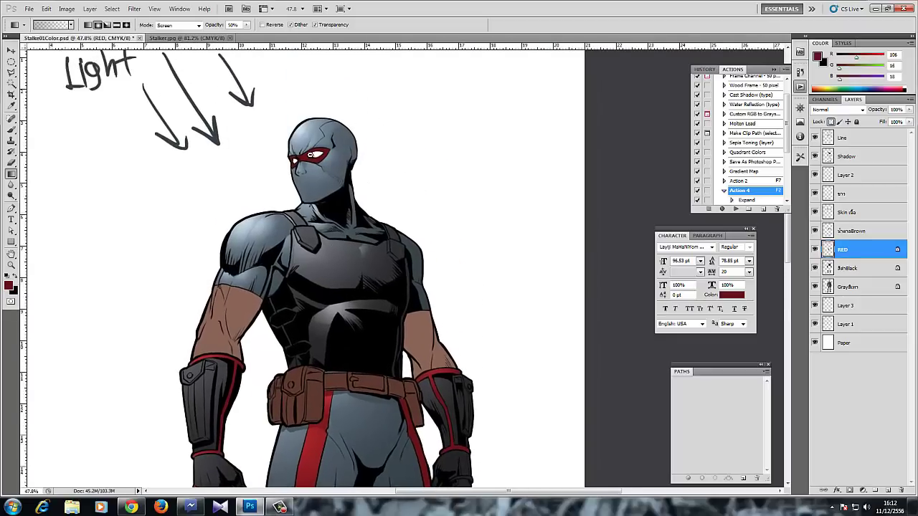
pyautogui.scroll(5, 310, 154)
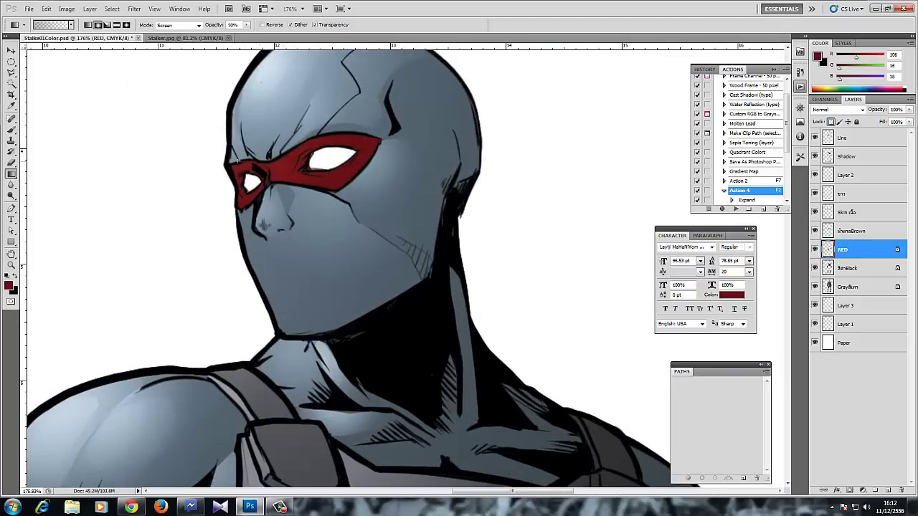
pyautogui.scroll(1, 250, 133)
pyautogui.press('l')
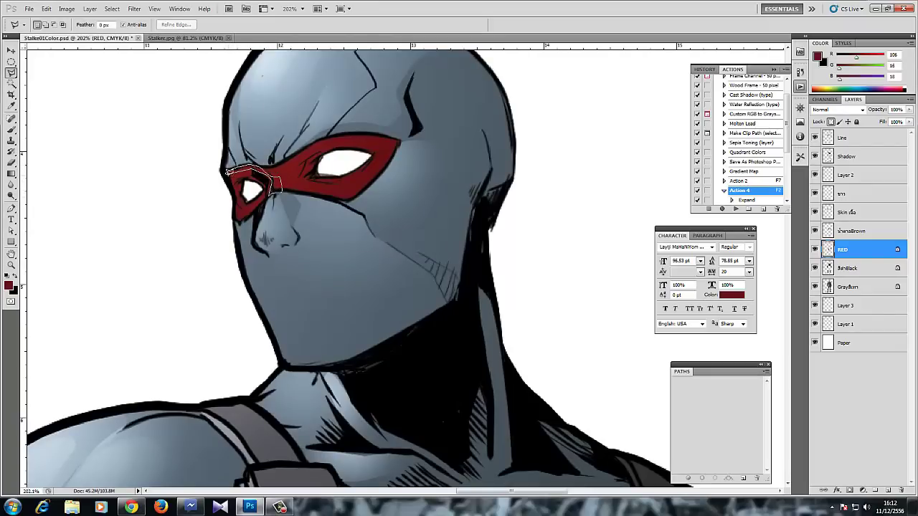
pyautogui.moveTo(226, 172); pyautogui.dragTo(227, 172)
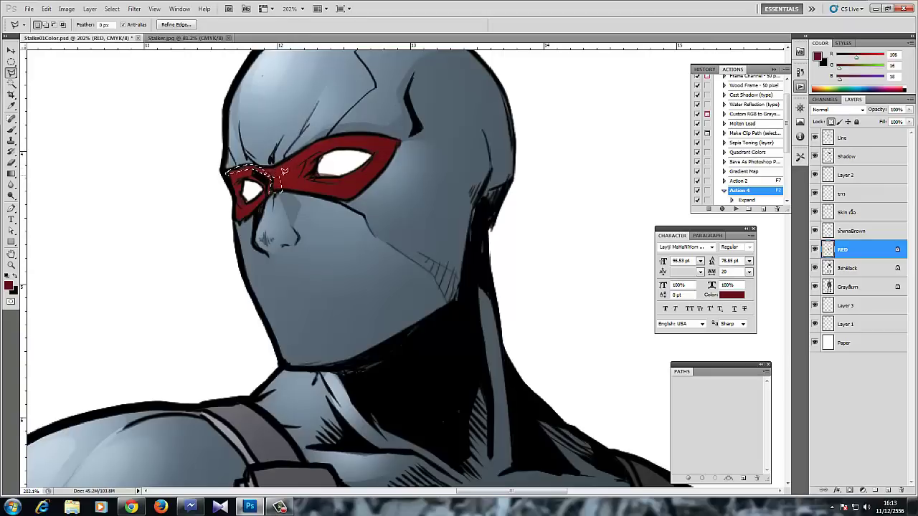
pyautogui.press('shift')
pyautogui.click(279, 183)
pyautogui.click(345, 188)
pyautogui.click(345, 198)
pyautogui.click(267, 188)
pyautogui.click(270, 193)
pyautogui.click(257, 206)
# - Lighten the selected mask strips with a 50% Screen gradient and deselect
pyautogui.press('g')
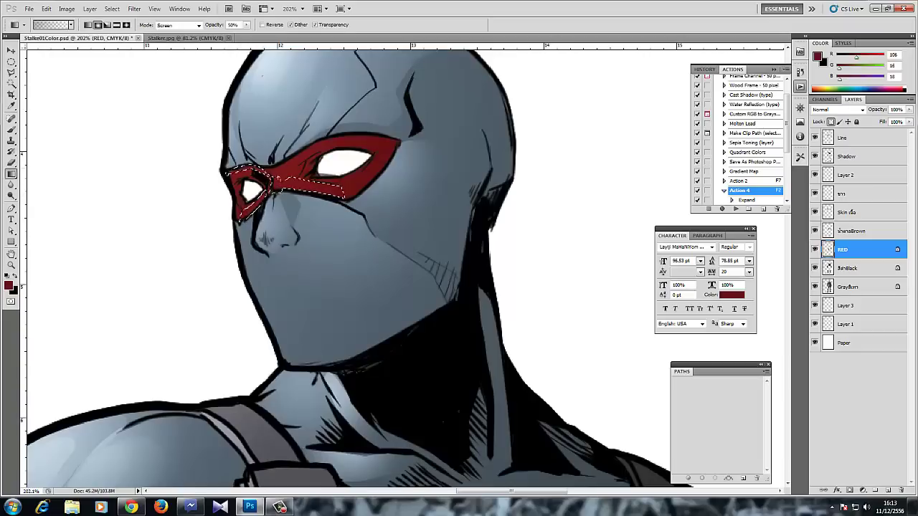
pyautogui.moveTo(261, 161); pyautogui.dragTo(285, 268)
pyautogui.hotkey('ctrl', 'd')
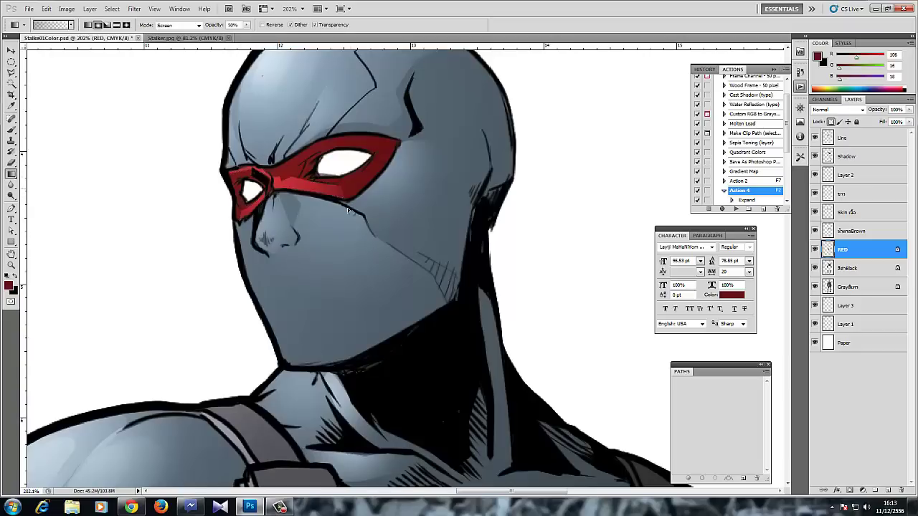
# - Select the mask's outer strip beside the near eye, lighten it with a 50% Screen gradient, and deselect
pyautogui.press('l')
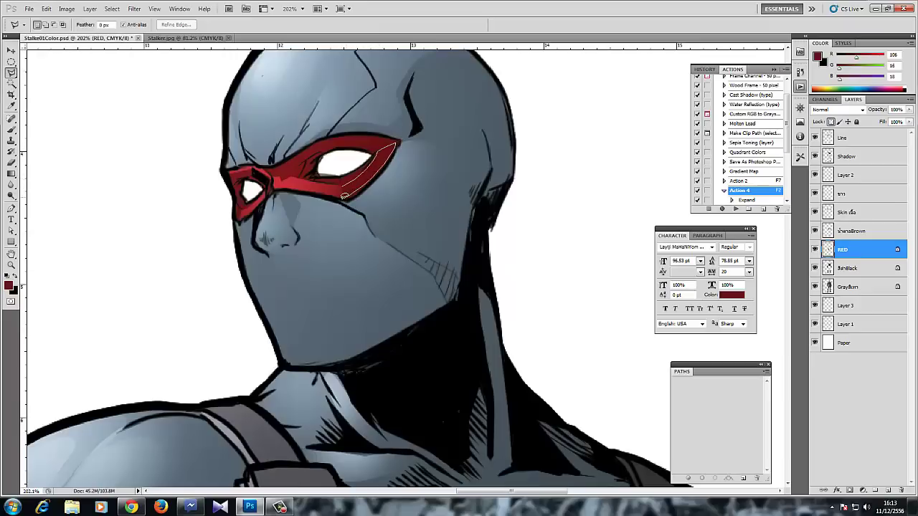
pyautogui.doubleClick(344, 195)
pyautogui.press('g')
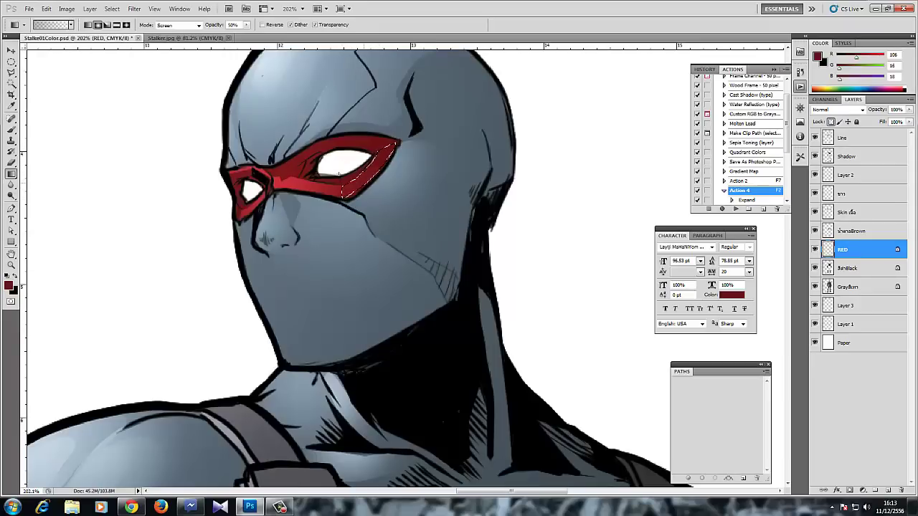
pyautogui.moveTo(340, 188); pyautogui.dragTo(370, 165)
pyautogui.hotkey('ctrl', 'd')
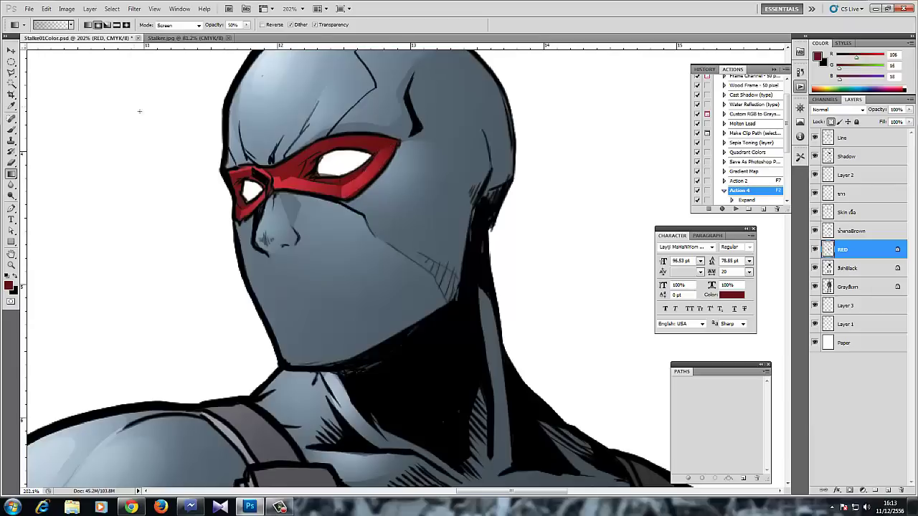
# - Select the mask area just under the near eye, brighten its lower corner with a 50% Screen gradient, and deselect
pyautogui.click(11, 73)
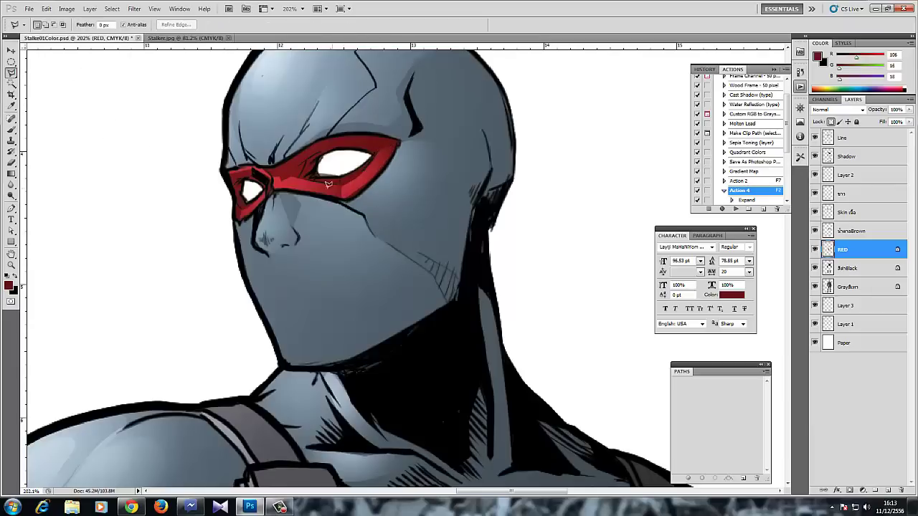
pyautogui.click(309, 182)
pyautogui.click(344, 187)
pyautogui.click(375, 160)
pyautogui.click(304, 178)
pyautogui.press('g')
pyautogui.moveTo(345, 193); pyautogui.dragTo(351, 216)
pyautogui.hotkey('ctrl', 'd')
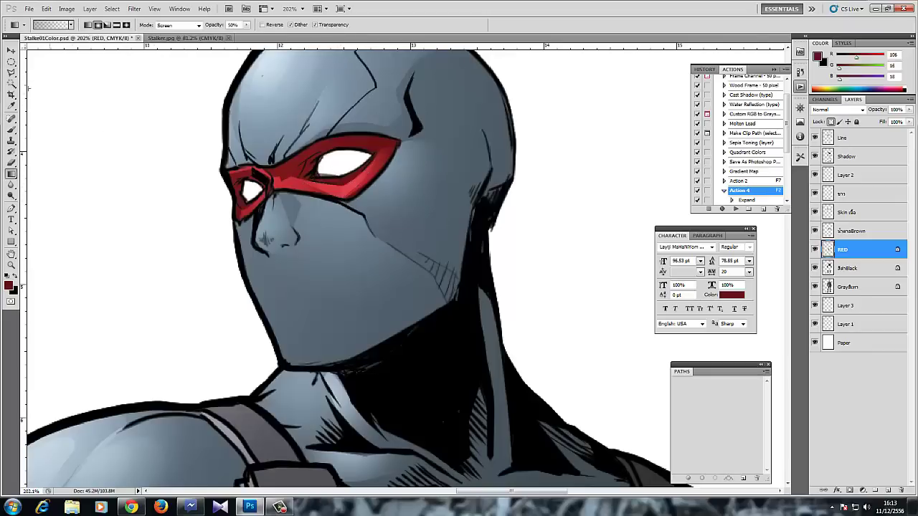
# - Select a thin strip along the mask's upper edge over the near eye, lighten it with a 50% Screen gradient, and deselect
pyautogui.click(11, 72)
pyautogui.click(263, 166)
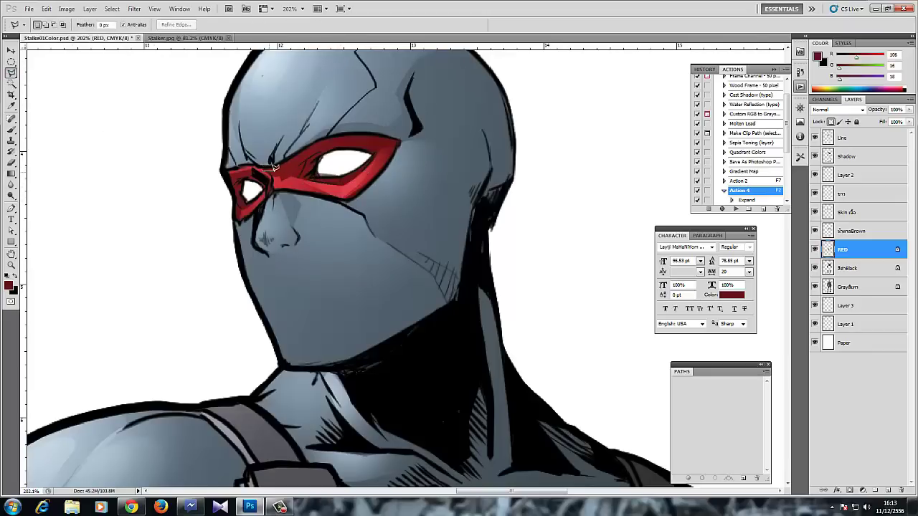
pyautogui.click(345, 136)
pyautogui.click(373, 138)
pyautogui.click(358, 127)
pyautogui.click(319, 133)
pyautogui.click(260, 164)
pyautogui.press('g')
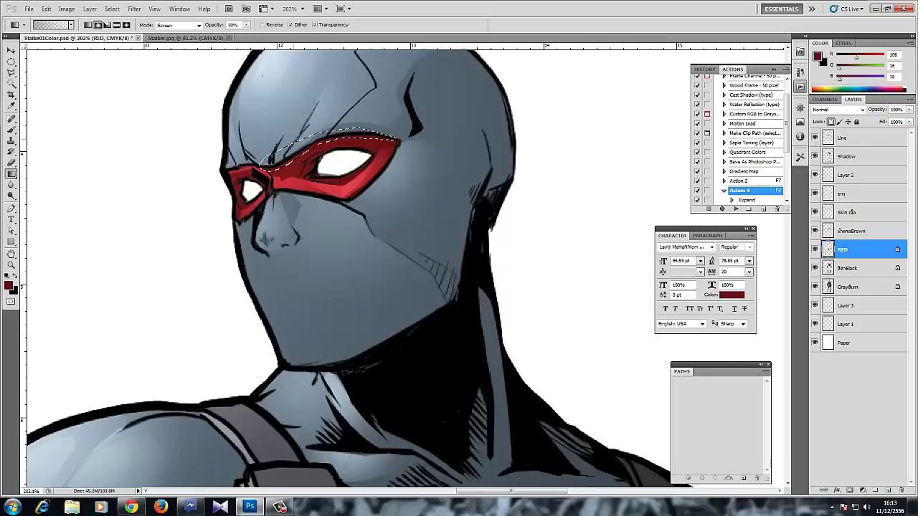
pyautogui.moveTo(291, 153); pyautogui.dragTo(302, 166)
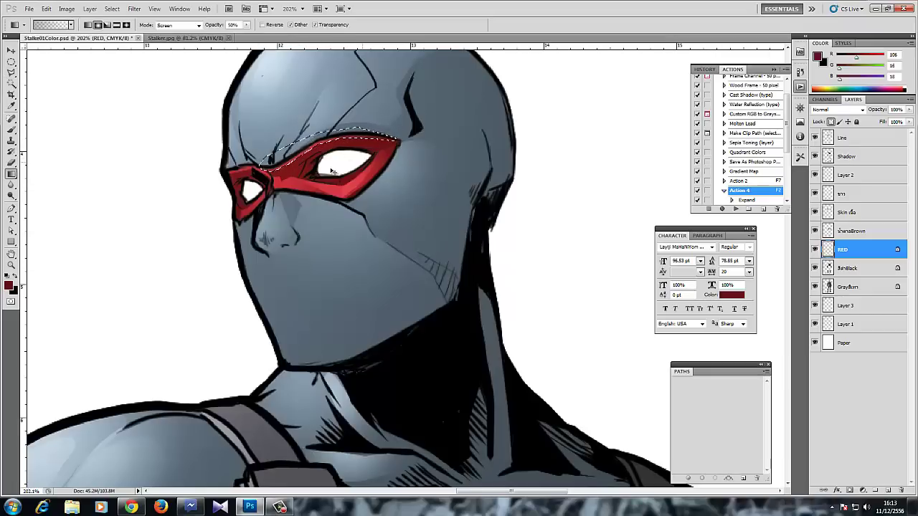
pyautogui.hotkey('ctrl', 'd')
# - Review the shading over the whole figure, from the mask down to the boots
pyautogui.scroll(-6, 308, 188)
pyautogui.moveTo(284, 241); pyautogui.dragTo(288, 194)
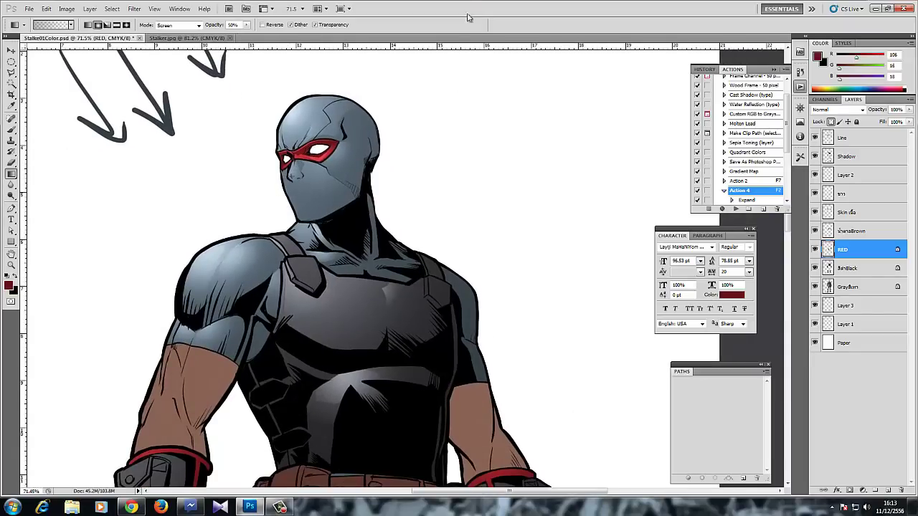
pyautogui.moveTo(399, 204); pyautogui.dragTo(444, 129)
pyautogui.scroll(-5, 439, 136)
pyautogui.moveTo(413, 248); pyautogui.dragTo(349, 158)
pyautogui.moveTo(365, 205); pyautogui.dragTo(348, 220)
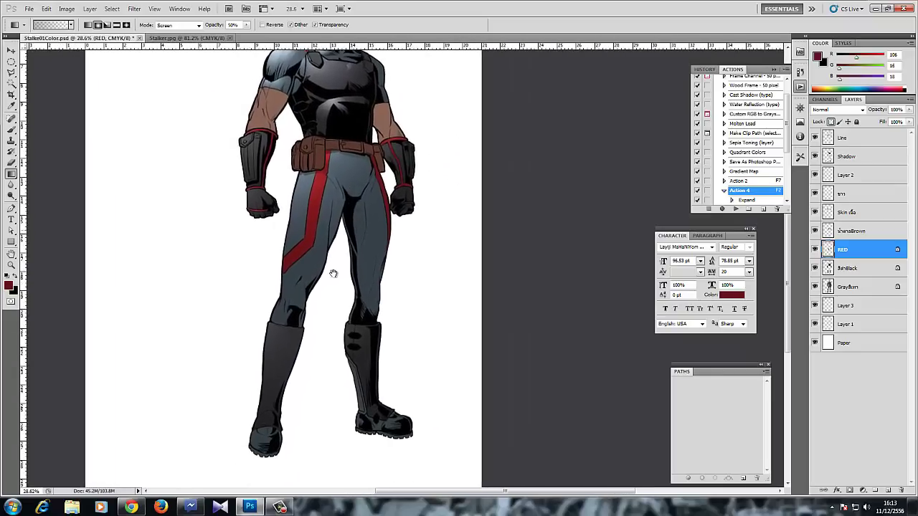
pyautogui.scroll(5, 320, 180)
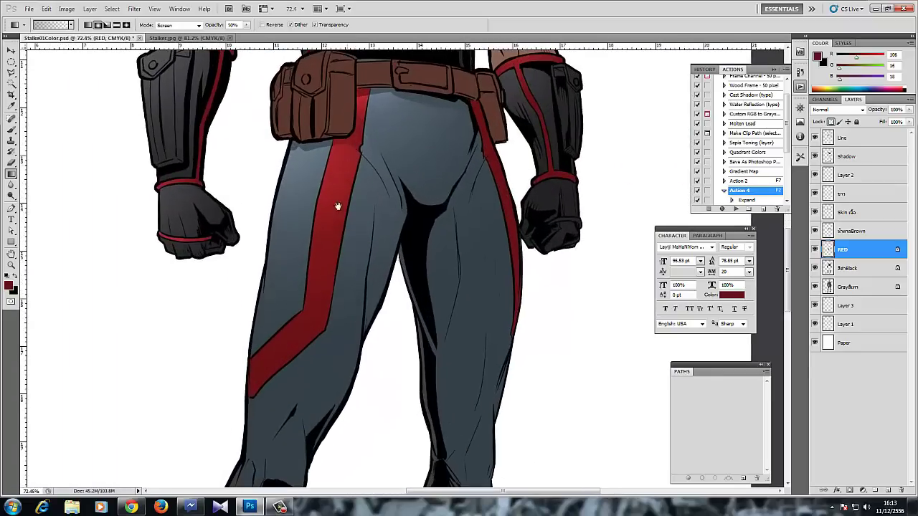
pyautogui.scroll(-10, 313, 216)
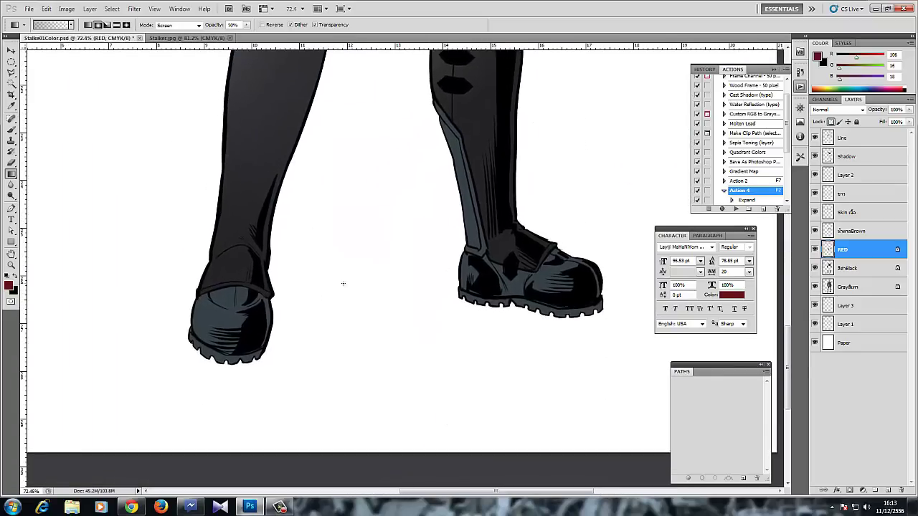
# - On the gray layer, select the toe cap and tongue of the front-facing boot and the toe cap of the side-facing boot for a gradient
pyautogui.click(847, 286)
pyautogui.click(11, 73)
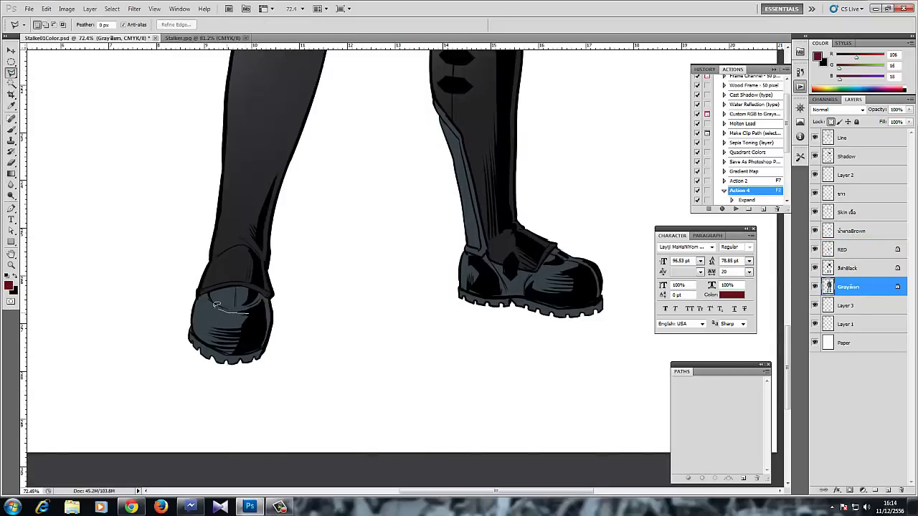
pyautogui.moveTo(215, 304)
pyautogui.mouseDown()
pyautogui.moveTo(197, 319)
pyautogui.moveTo(211, 344)
pyautogui.moveTo(252, 335)
pyautogui.mouseUp()
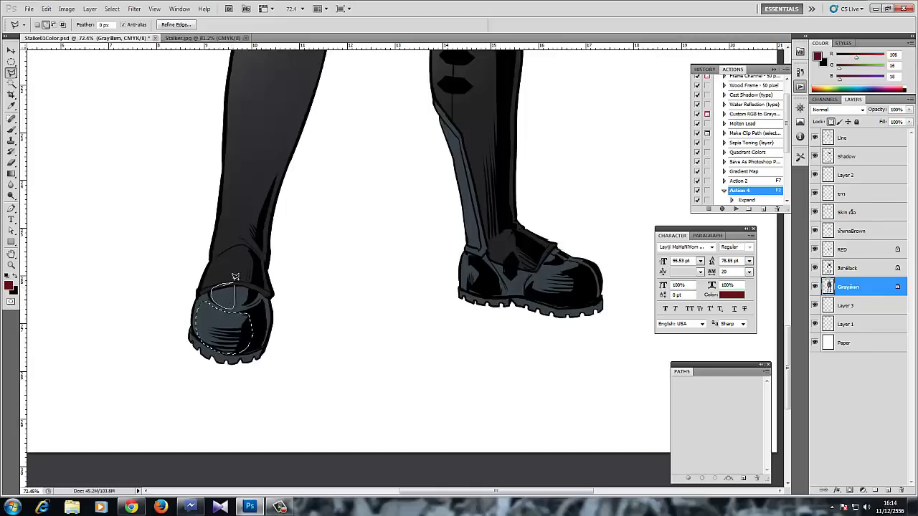
pyautogui.moveTo(238, 278); pyautogui.dragTo(238, 282)
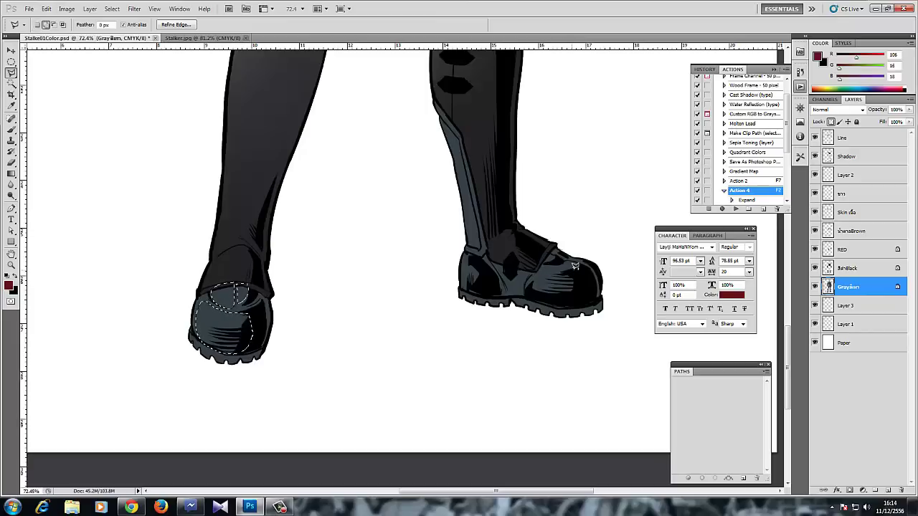
pyautogui.moveTo(573, 267); pyautogui.dragTo(544, 269)
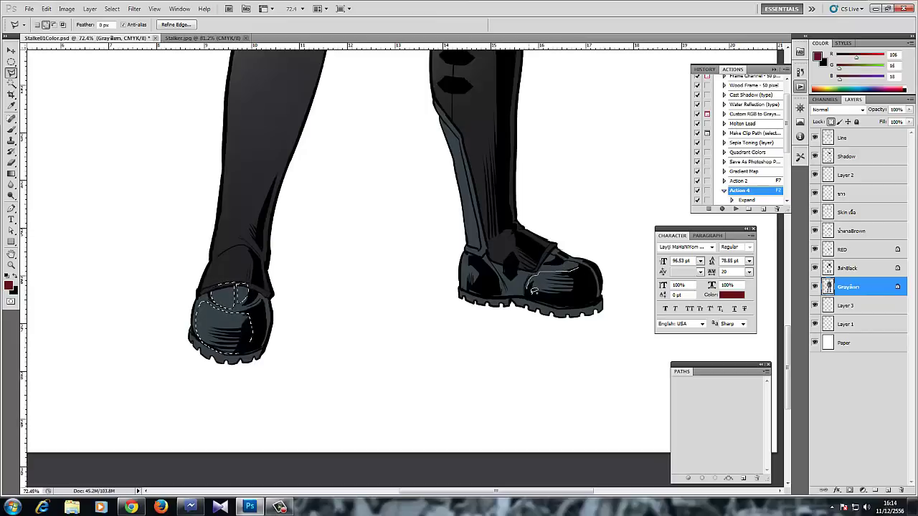
pyautogui.moveTo(534, 290)
pyautogui.mouseDown()
pyautogui.moveTo(565, 294)
pyautogui.moveTo(578, 269)
pyautogui.mouseUp()
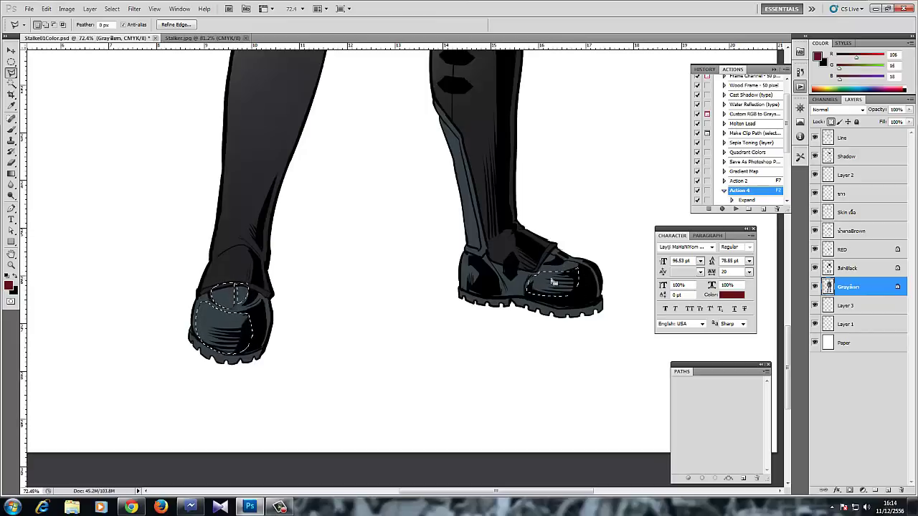
pyautogui.press('g')
pyautogui.moveTo(208, 293)
pyautogui.mouseDown()
pyautogui.moveTo(221, 334)
pyautogui.moveTo(233, 293)
pyautogui.moveTo(234, 340)
pyautogui.moveTo(238, 324)
pyautogui.mouseUp()
pyautogui.hotkey('ctrl', 'alt', 'z')
pyautogui.hotkey('ctrl', 'alt', 'z')
# - Sample the boot's blue-gray, brighten the selected areas on both boots with 50% Screen gradients, and deselect
pyautogui.keyDown('alt'); pyautogui.click(214, 318); pyautogui.keyUp('alt')
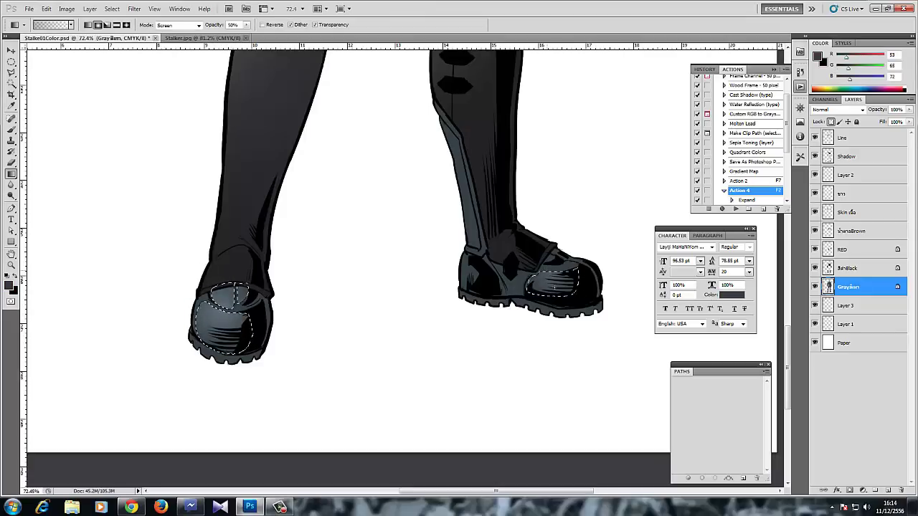
pyautogui.hotkey('ctrl', 'd')
# - Select the heel and the long blue-gray side strip of the side-facing boot and lighten both with 50% Screen gradients
pyautogui.press('l')
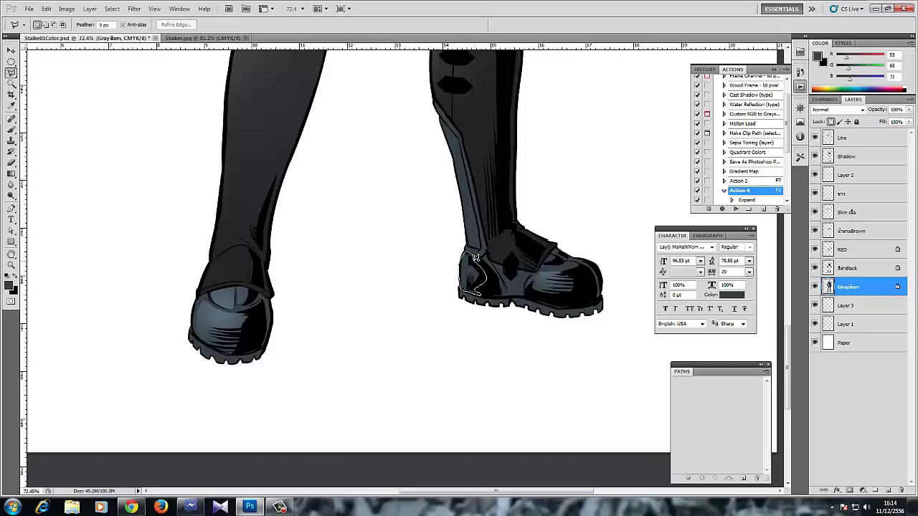
pyautogui.click(474, 256)
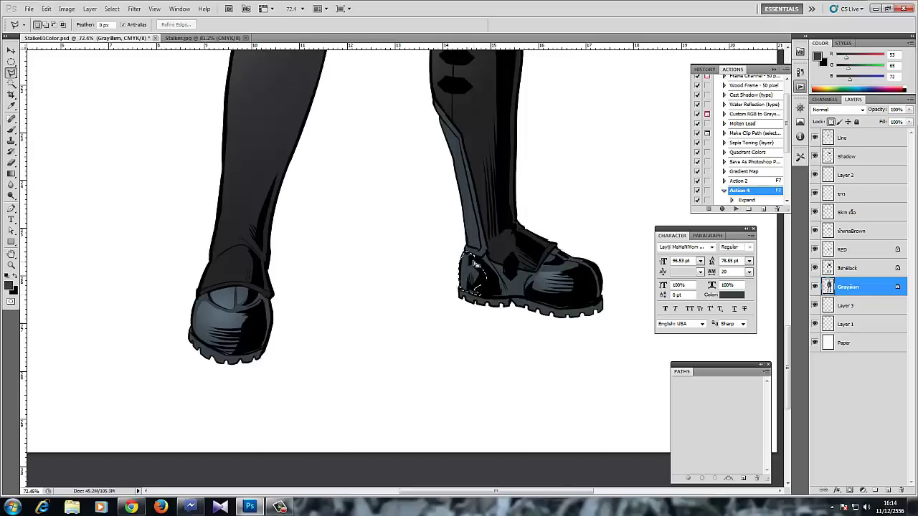
pyautogui.click(456, 132)
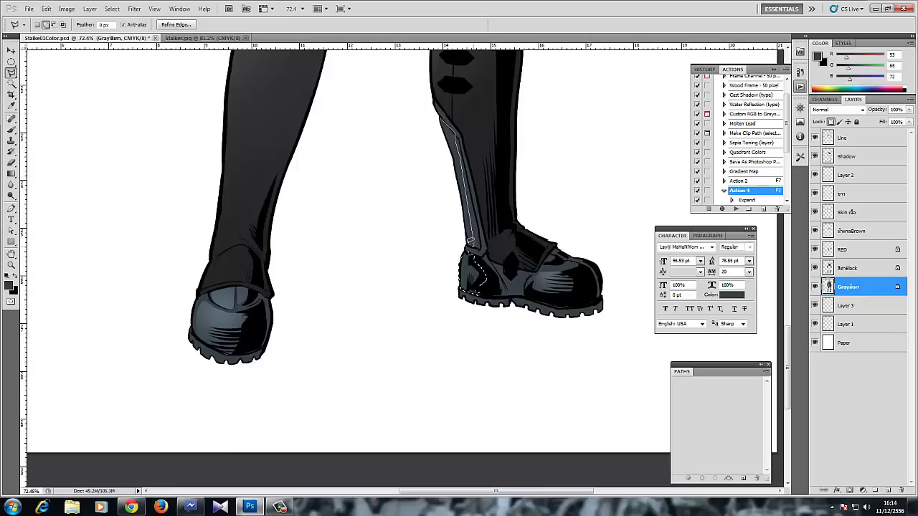
pyautogui.click(471, 241)
pyautogui.click(427, 114)
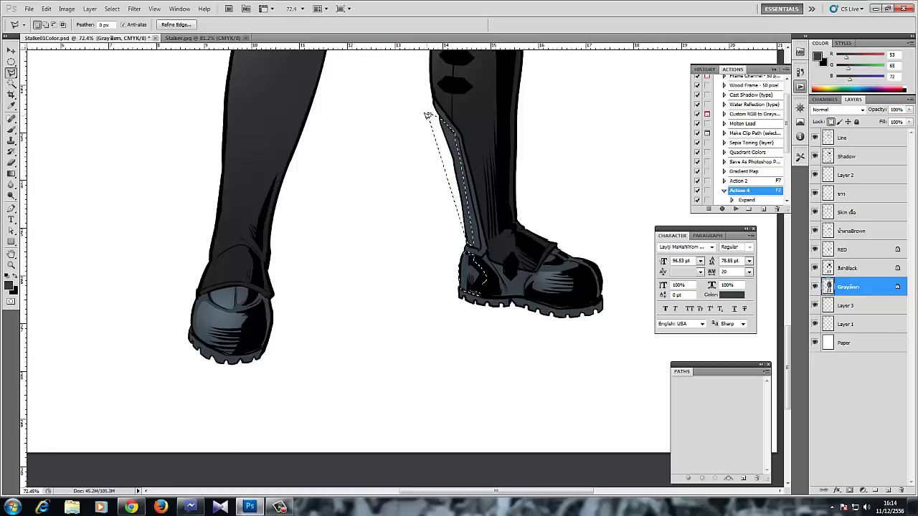
pyautogui.press('g')
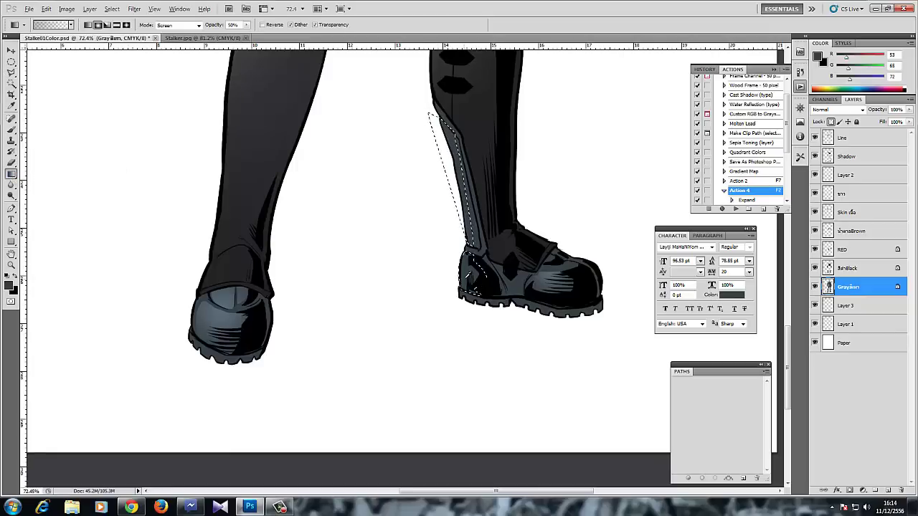
pyautogui.moveTo(471, 274); pyautogui.dragTo(429, 139)
# - On the RED layer, select the thin border around the side-facing boot's long strip, hiding the gray layer only while selecting
pyautogui.scroll(-4, 387, 209)
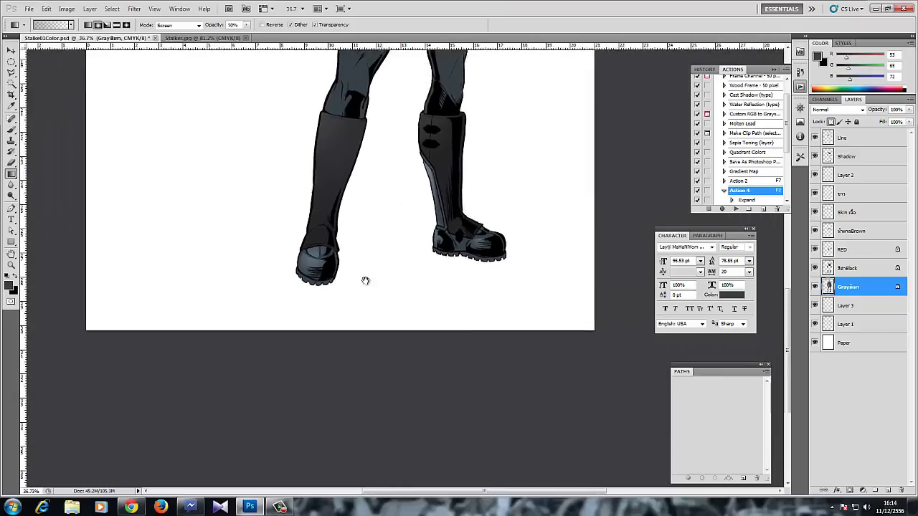
pyautogui.scroll(2, 370, 269)
pyautogui.scroll(4, 444, 272)
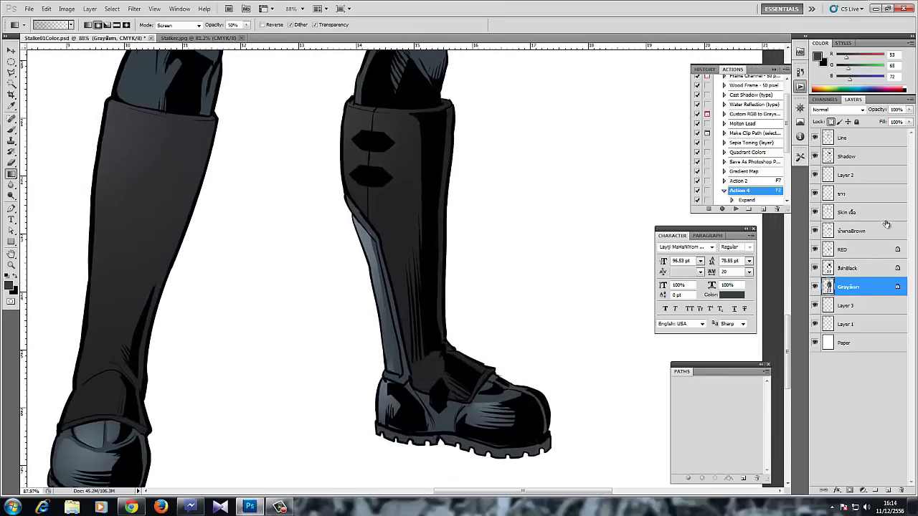
pyautogui.click(859, 255)
pyautogui.scroll(1, 442, 375)
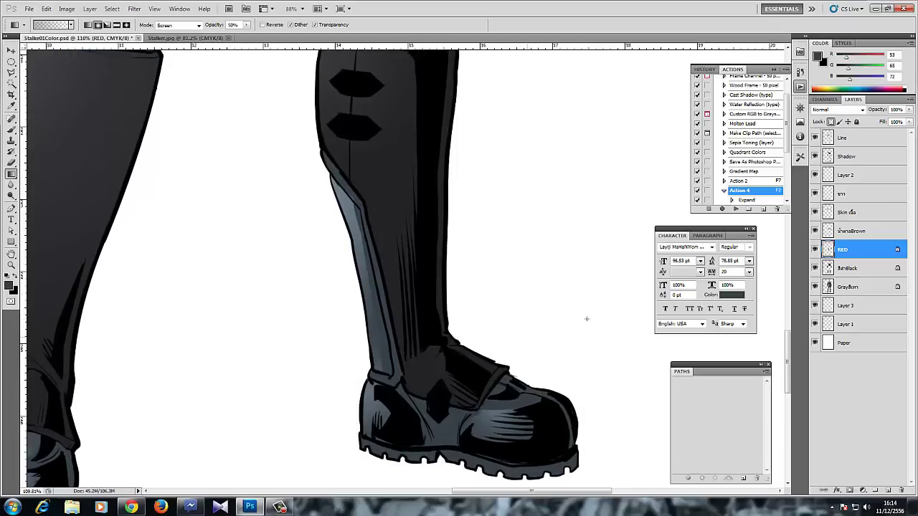
pyautogui.click(814, 287)
pyautogui.press('w')
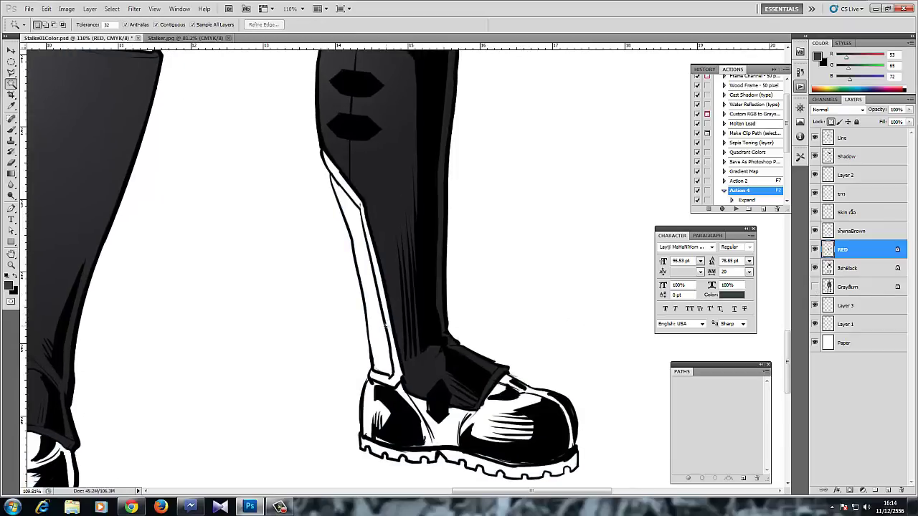
pyautogui.click(387, 322)
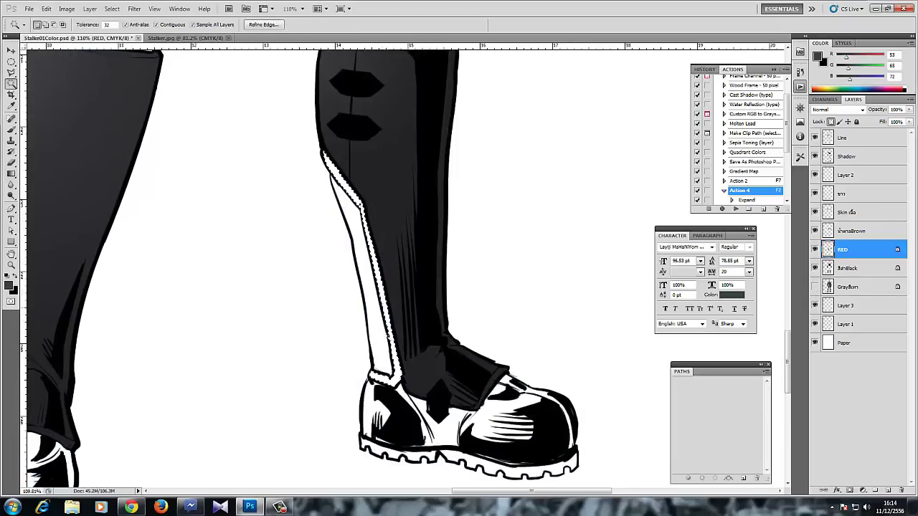
pyautogui.click(814, 287)
# - Sample the dark red from the trouser stripe and color the selected boot border with it
pyautogui.scroll(-4, 382, 246)
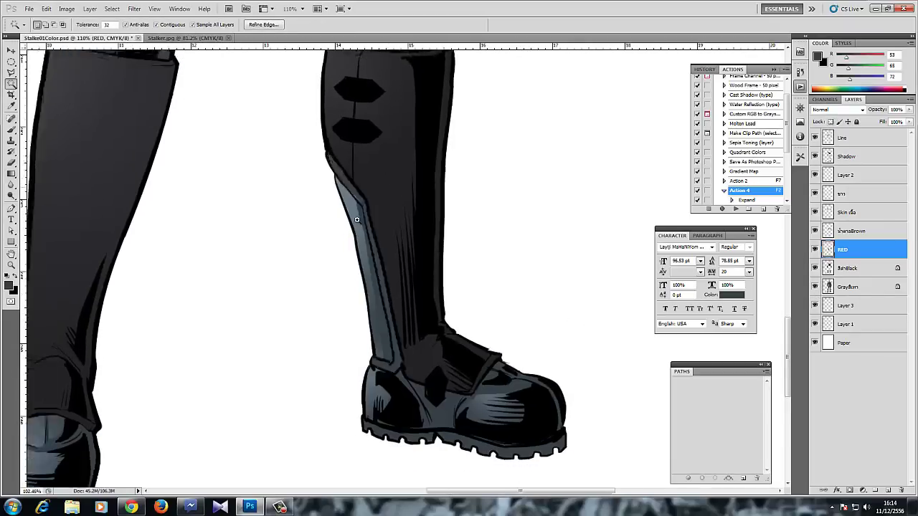
pyautogui.press('b')
pyautogui.scroll(5, 382, 246)
pyautogui.keyDown('alt'); pyautogui.click(230, 257); pyautogui.keyUp('alt')
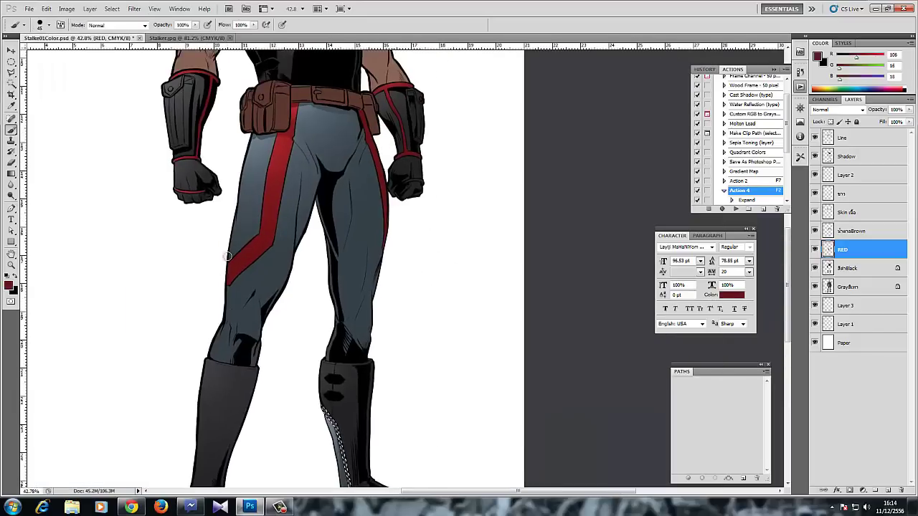
pyautogui.scroll(-3, 344, 244)
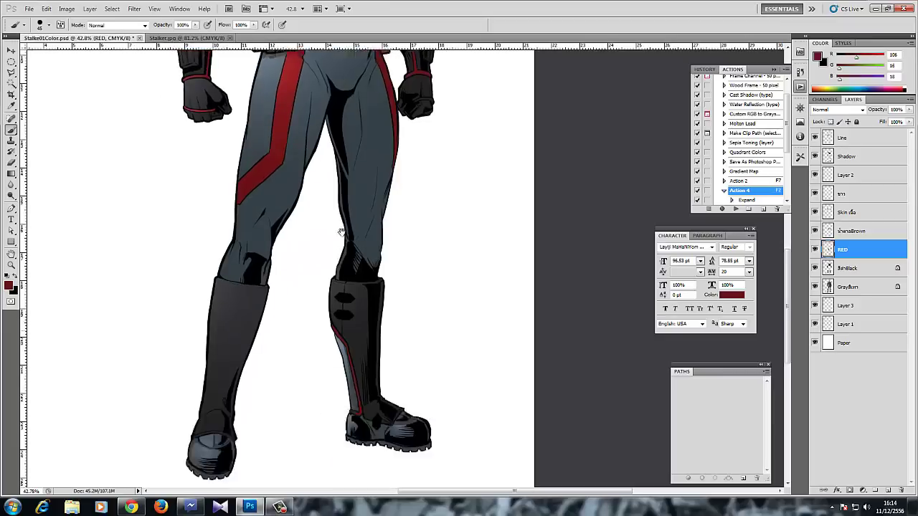
# - Lock the RED layer's transparent pixels and lighten the boot's red border with a 50% Screen gradient
pyautogui.click(831, 121)
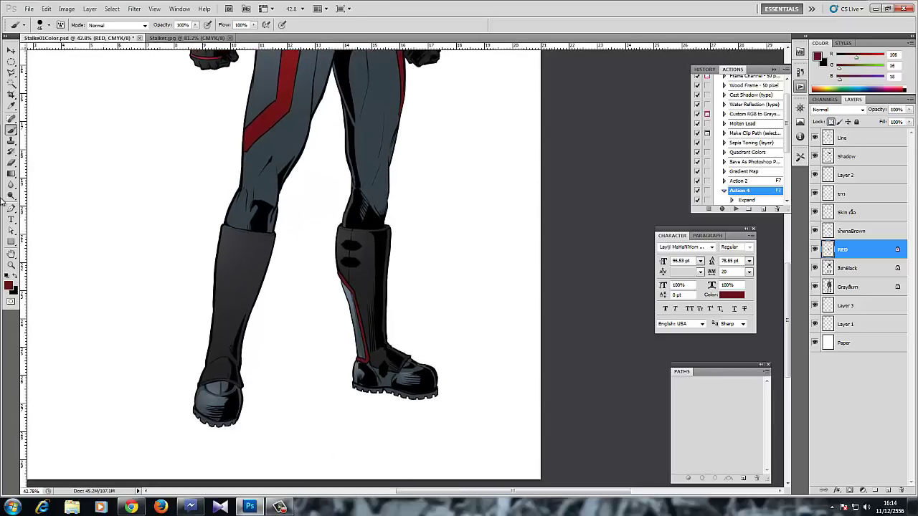
pyautogui.click(12, 175)
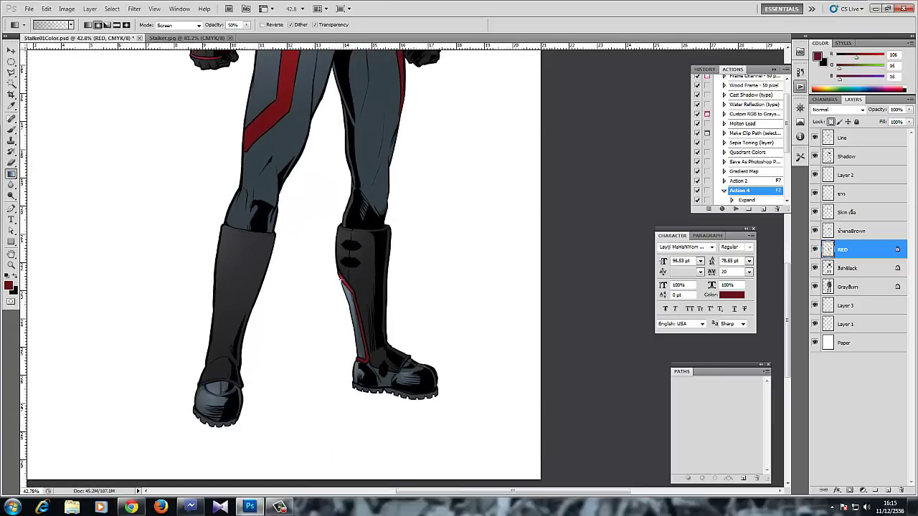
pyautogui.moveTo(327, 198); pyautogui.dragTo(326, 259)
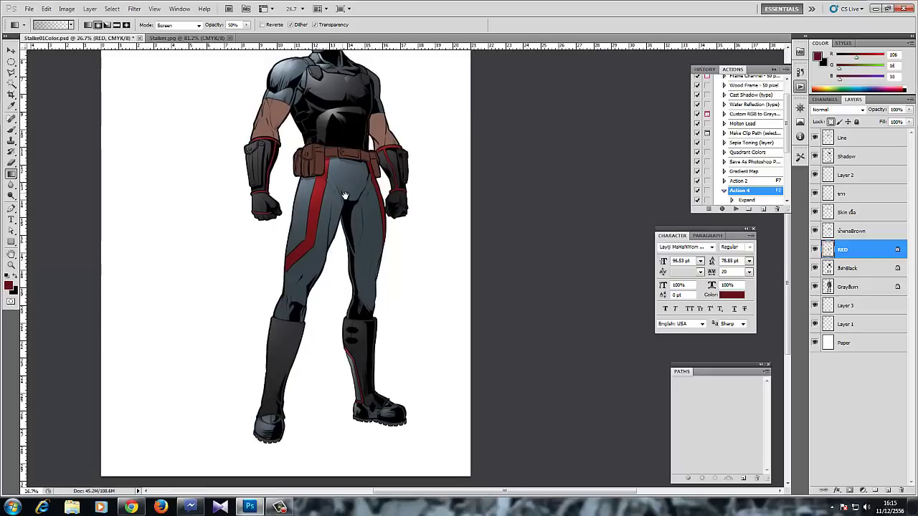
# - Lock the transparent pixels of the Brown layer and select the flap of the large belt pouch for a gradient
pyautogui.moveTo(345, 195); pyautogui.dragTo(379, 216)
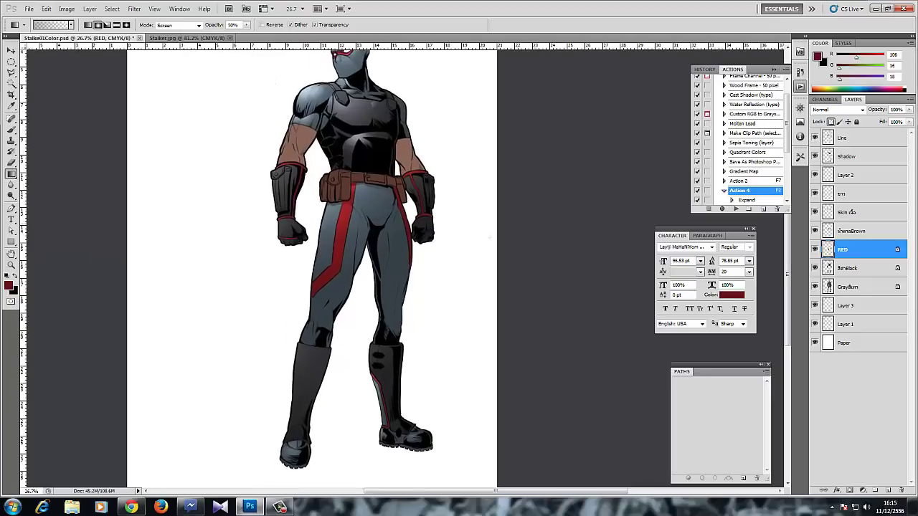
pyautogui.moveTo(391, 185); pyautogui.dragTo(499, 171)
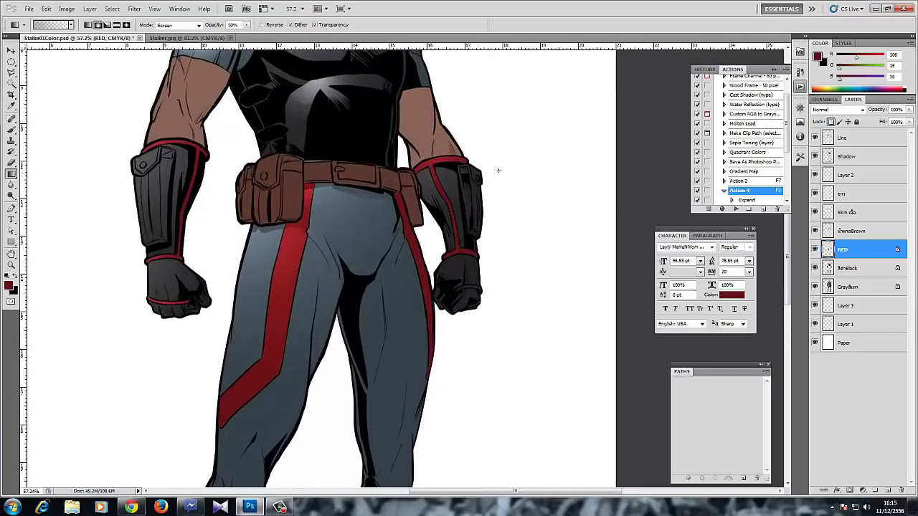
pyautogui.click(846, 231)
pyautogui.click(830, 121)
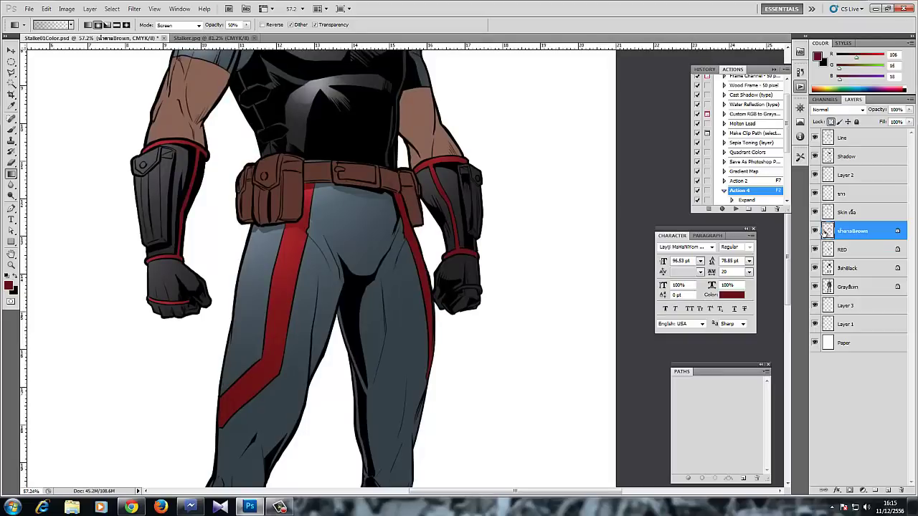
pyautogui.click(10, 73)
pyautogui.scroll(4, 222, 174)
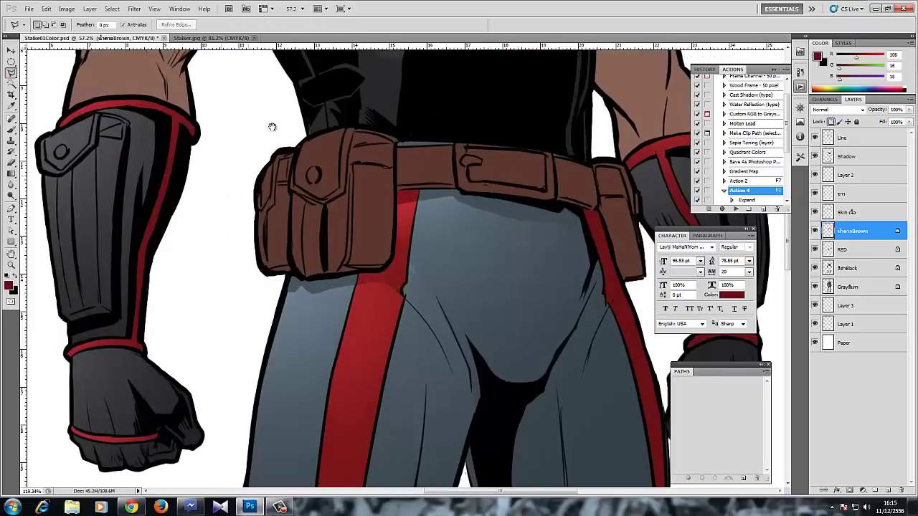
pyautogui.moveTo(345, 124)
pyautogui.mouseDown()
pyautogui.moveTo(306, 135)
pyautogui.moveTo(293, 185)
pyautogui.moveTo(340, 194)
pyautogui.mouseUp()
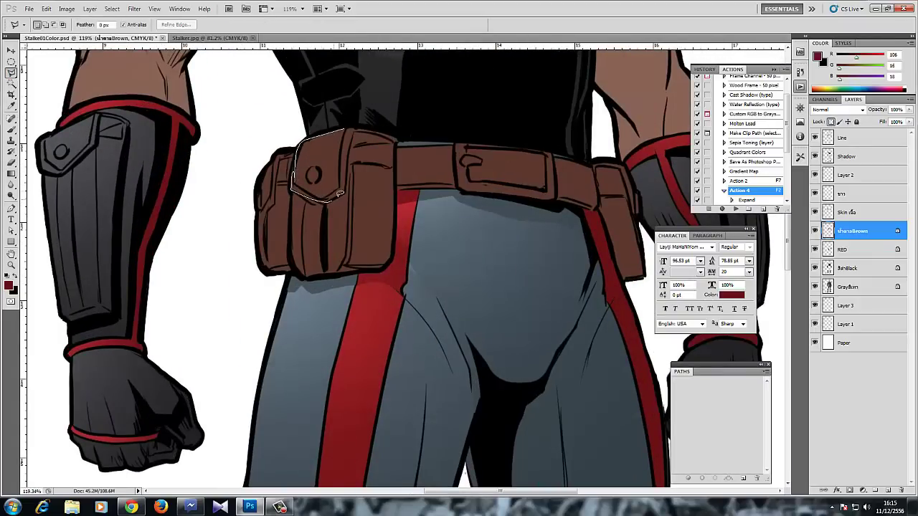
pyautogui.click(348, 128)
pyautogui.press('g')
pyautogui.moveTo(322, 135)
pyautogui.mouseDown()
pyautogui.moveTo(318, 172)
pyautogui.moveTo(306, 154)
pyautogui.mouseUp()
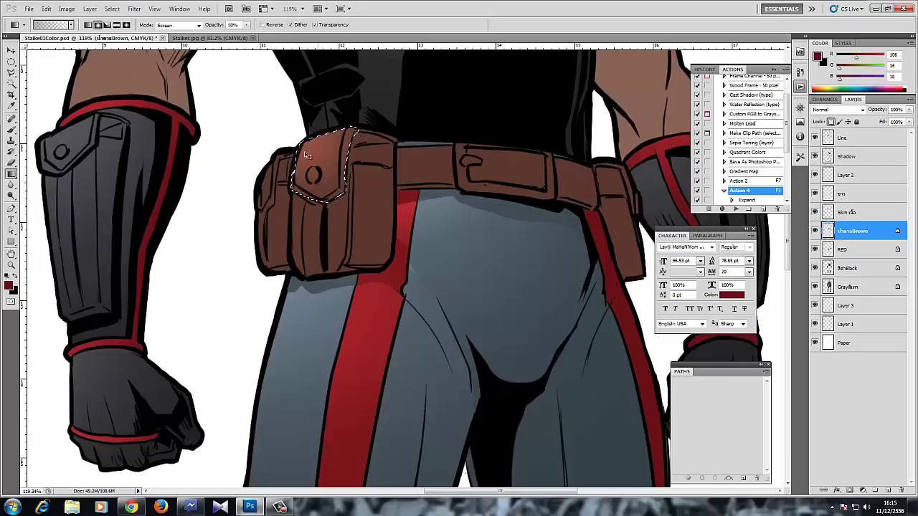
pyautogui.hotkey('ctrl', 'd')
pyautogui.click(10, 73)
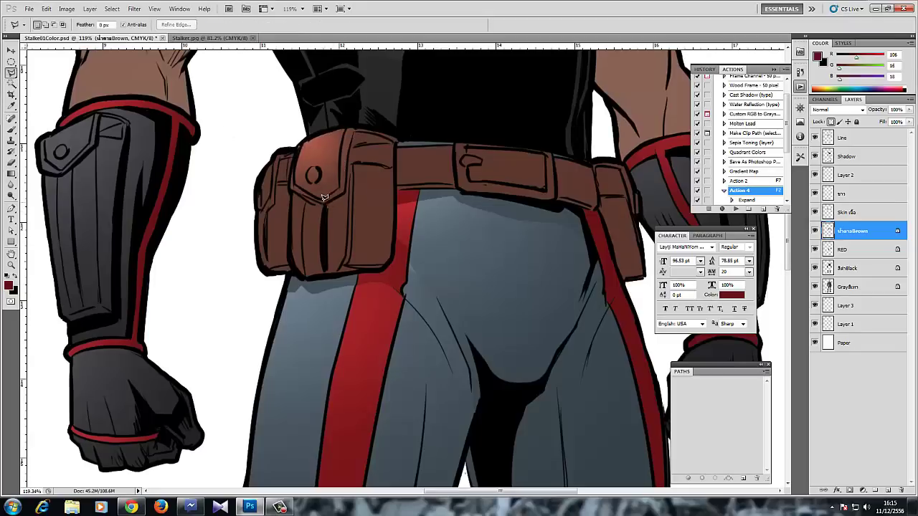
pyautogui.moveTo(323, 196)
pyautogui.mouseDown()
pyautogui.moveTo(344, 130)
pyautogui.moveTo(324, 197)
pyautogui.mouseUp()
pyautogui.press('g')
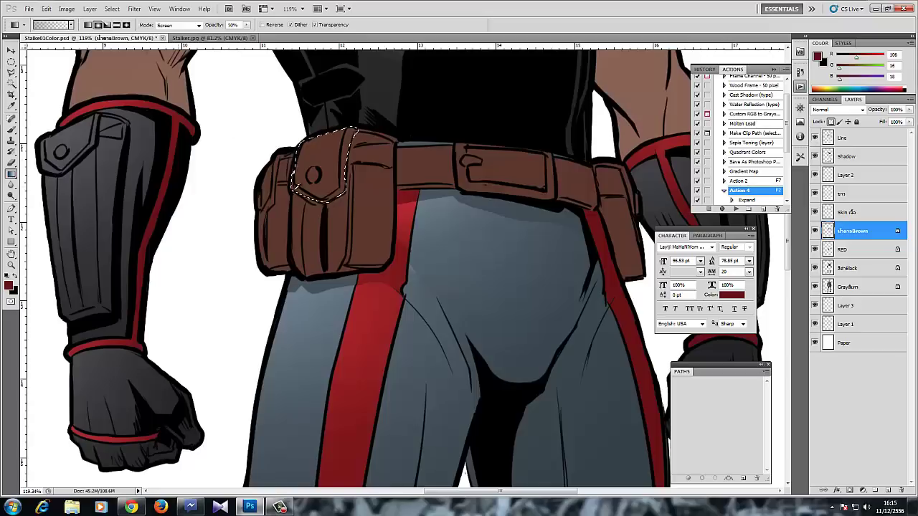
# - Sample the pouch's brown, lighten the selected flap with 50% Screen gradients, and deselect
pyautogui.keyDown('alt'); pyautogui.click(295, 188); pyautogui.keyUp('alt')
pyautogui.moveTo(328, 140); pyautogui.dragTo(320, 176)
pyautogui.moveTo(315, 142)
pyautogui.mouseDown()
pyautogui.moveTo(299, 204)
pyautogui.moveTo(325, 207)
pyautogui.moveTo(349, 194)
pyautogui.moveTo(353, 167)
pyautogui.moveTo(346, 259)
pyautogui.moveTo(297, 265)
pyautogui.moveTo(293, 198)
pyautogui.moveTo(290, 212)
pyautogui.moveTo(301, 182)
pyautogui.mouseUp()
pyautogui.hotkey('ctrl', 'd')
# - Select the pouch front below the flap, hide the selection edges, lighten the folds with a Screen gradient, and deselect
pyautogui.click(11, 73)
pyautogui.hotkey('ctrl', 'h')
pyautogui.click(12, 173)
pyautogui.hotkey('ctrl', 'd')
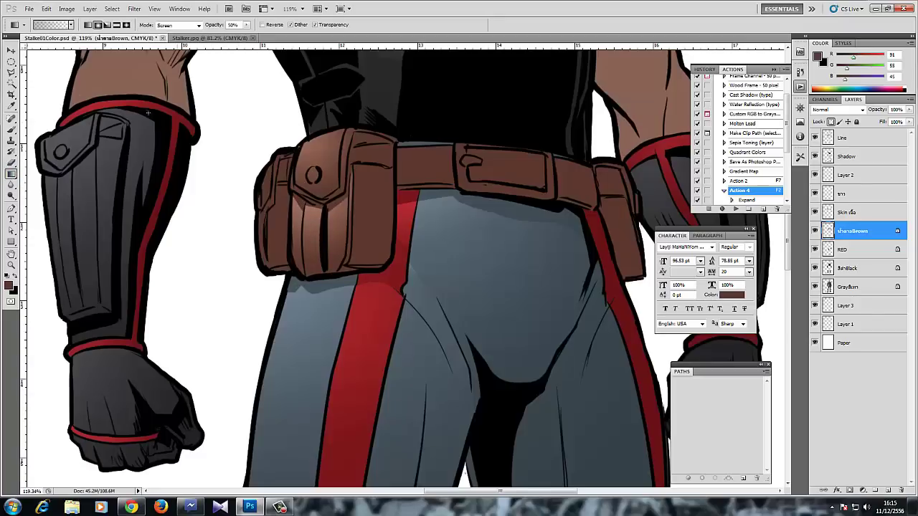
# - Select the upper corner of the pouch flap, brighten it with a 50% Screen gradient, and deselect
pyautogui.press('l')
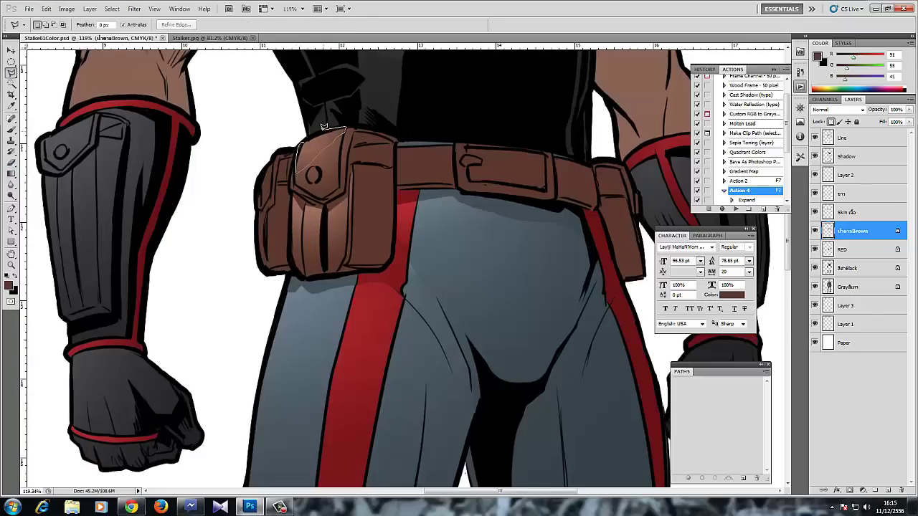
pyautogui.click(344, 130)
pyautogui.press('g')
pyautogui.hotkey('ctrl', 'd')
# - Select the belt section between the large pouch and the buckle, lighten it with a 50% Screen gradient, and deselect
pyautogui.moveTo(310, 156)
pyautogui.mouseDown()
pyautogui.moveTo(313, 173)
pyautogui.moveTo(208, 194)
pyautogui.mouseUp()
pyautogui.click(11, 73)
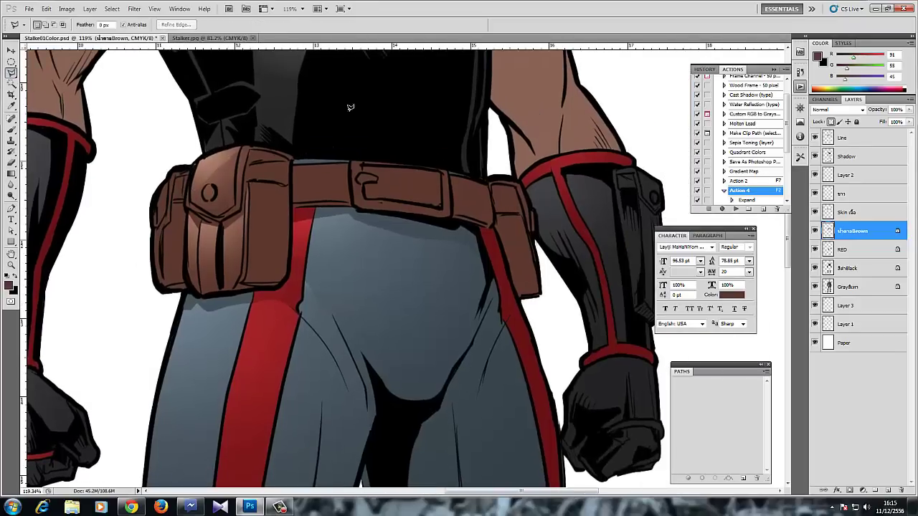
pyautogui.click(299, 164)
pyautogui.click(300, 203)
pyautogui.click(350, 201)
pyautogui.click(349, 163)
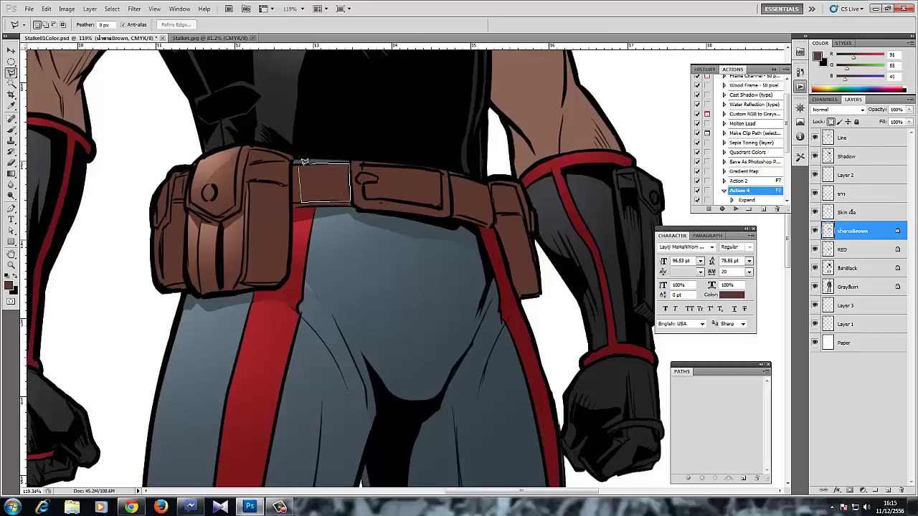
pyautogui.click(300, 163)
pyautogui.press('g')
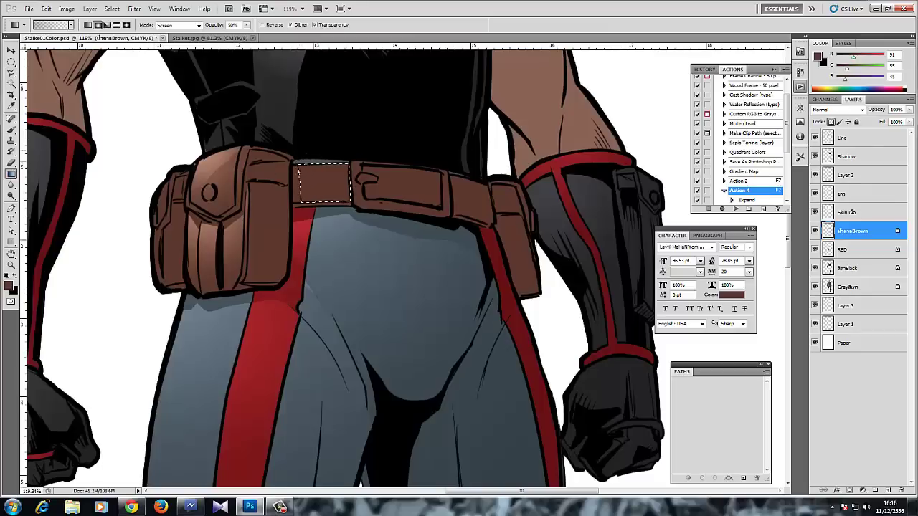
pyautogui.moveTo(295, 151); pyautogui.dragTo(324, 202)
pyautogui.hotkey('ctrl', 'd')
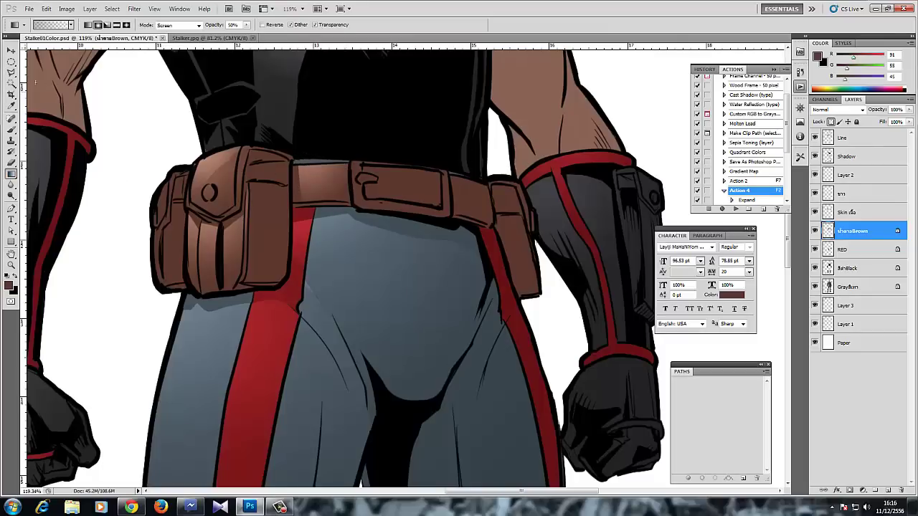
# - Select the inner plate of the belt buckle beside its clasp, lighten it with a 50% Screen gradient, and deselect
pyautogui.click(10, 72)
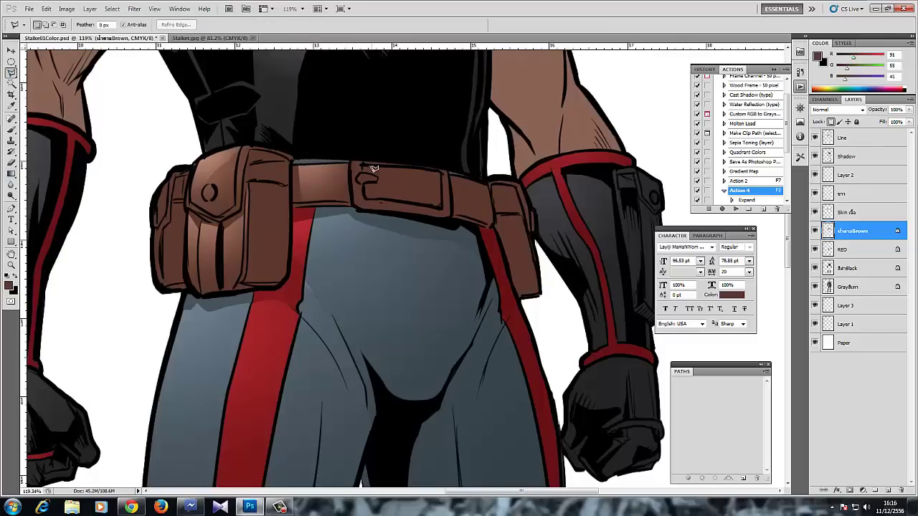
pyautogui.click(373, 198)
pyautogui.click(420, 167)
pyautogui.click(370, 166)
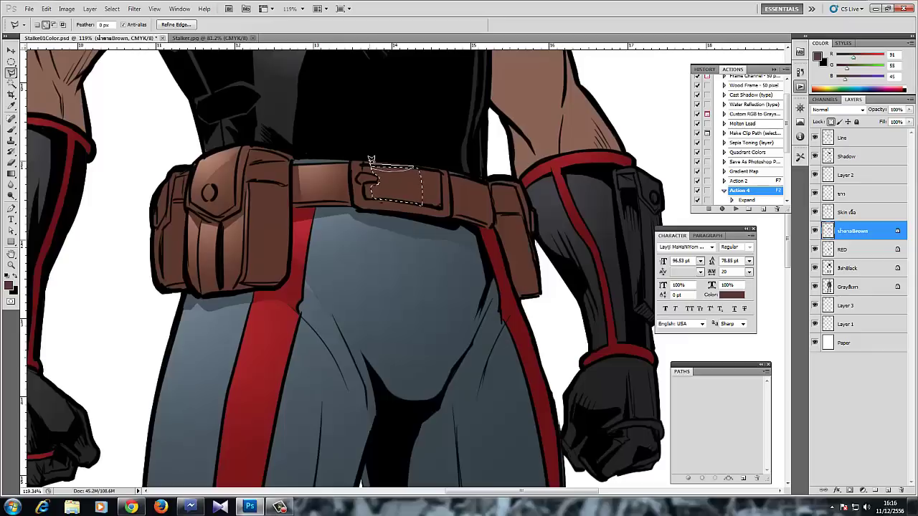
pyautogui.click(12, 174)
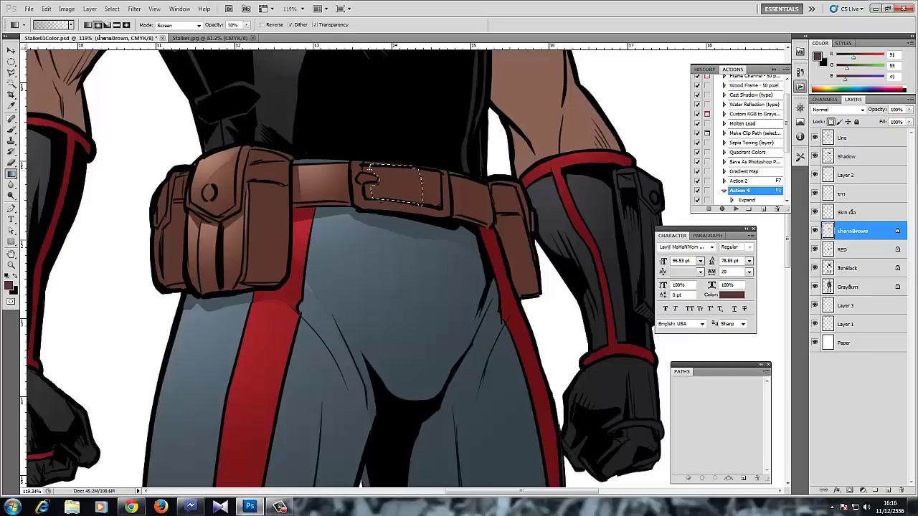
pyautogui.hotkey('ctrl', 'd')
# - Select a small patch at the upper part of the buckle plate and brighten it with another 50% Screen gradient
pyautogui.keyDown('ctrl'); pyautogui.keyDown('alt'); pyautogui.click(389, 200); pyautogui.keyUp('alt'); pyautogui.keyUp('ctrl')
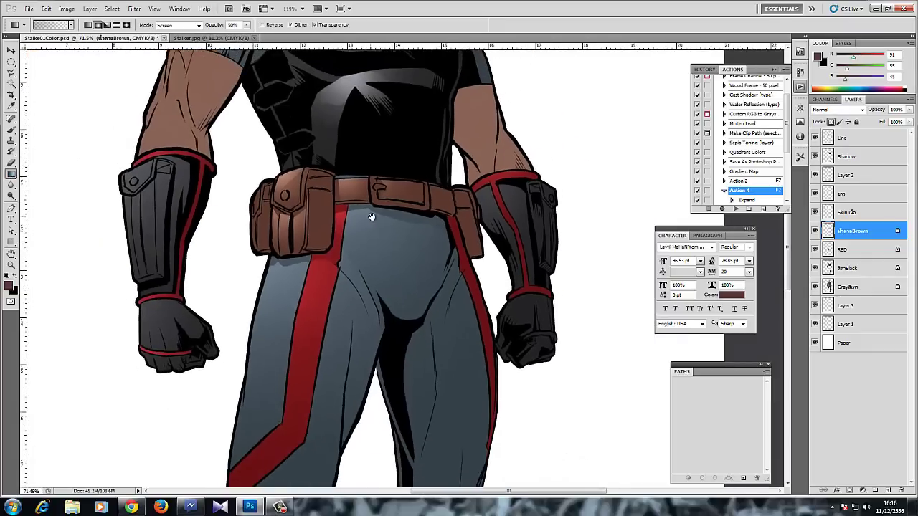
pyautogui.moveTo(382, 207); pyautogui.dragTo(339, 214)
pyautogui.keyDown('ctrl'); pyautogui.click(339, 181); pyautogui.keyUp('ctrl')
pyautogui.press('l')
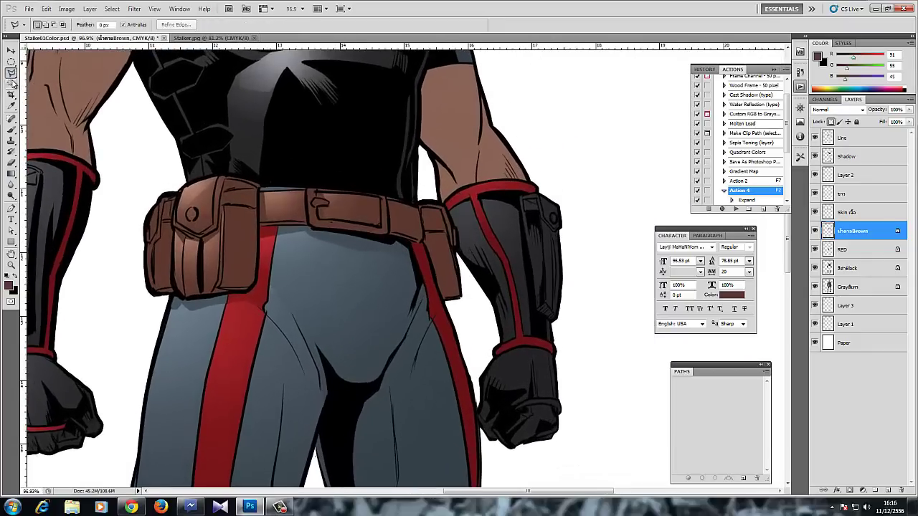
pyautogui.moveTo(337, 208)
pyautogui.mouseDown()
pyautogui.moveTo(358, 212)
pyautogui.moveTo(335, 193)
pyautogui.mouseUp()
pyautogui.press('g')
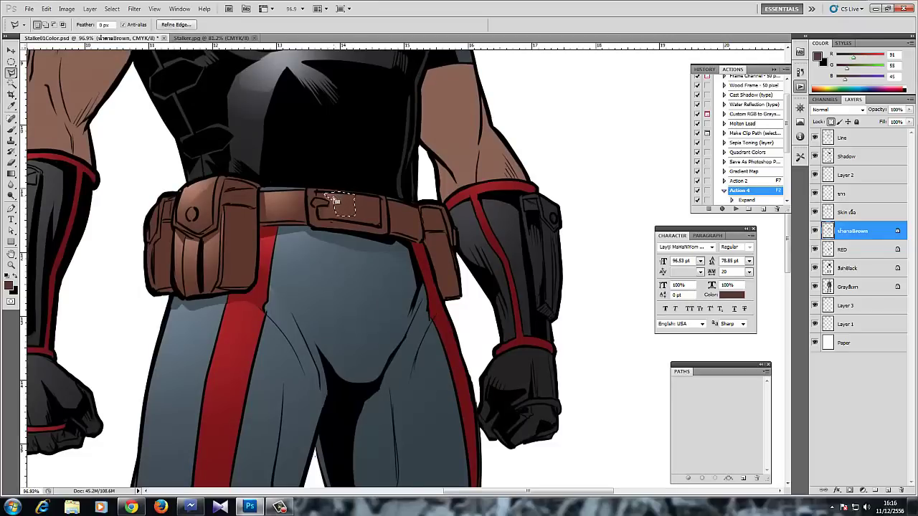
pyautogui.scroll(-3, 323, 239)
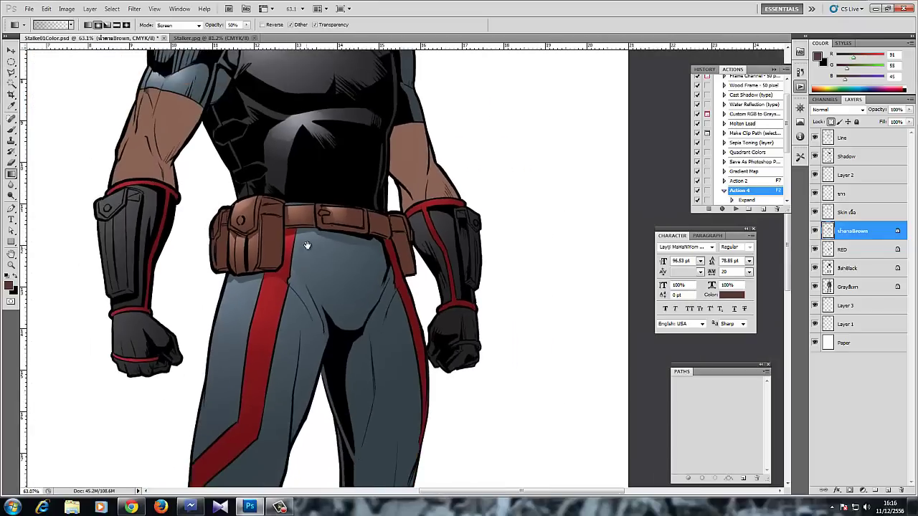
# - Make the Skin layer active, lock its transparent pixels, and bring the bare arm beside the large pouch into view
pyautogui.scroll(-1, 226, 231)
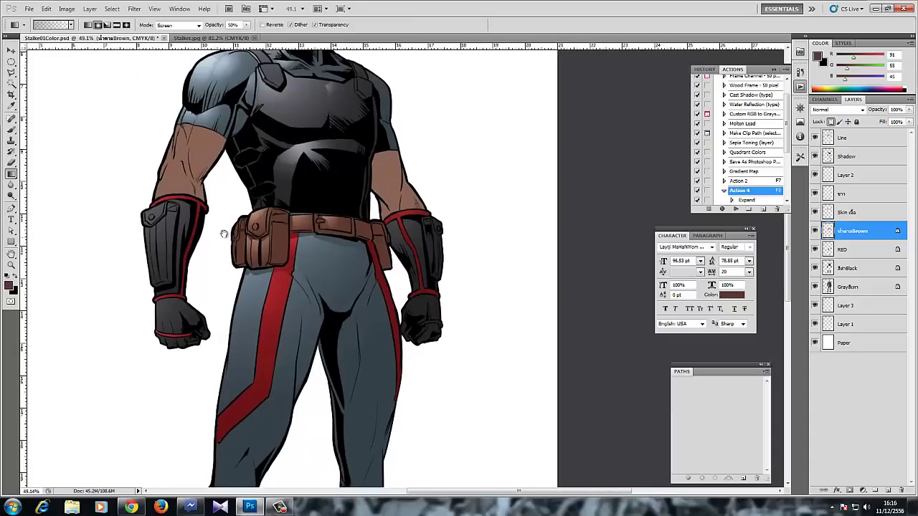
pyautogui.scroll(-1, 225, 244)
pyautogui.moveTo(222, 281); pyautogui.dragTo(220, 282)
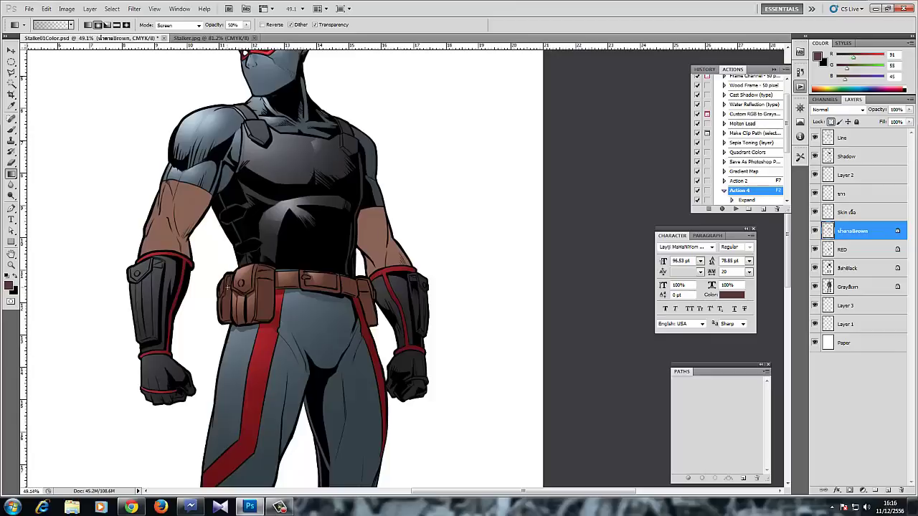
pyautogui.click(847, 212)
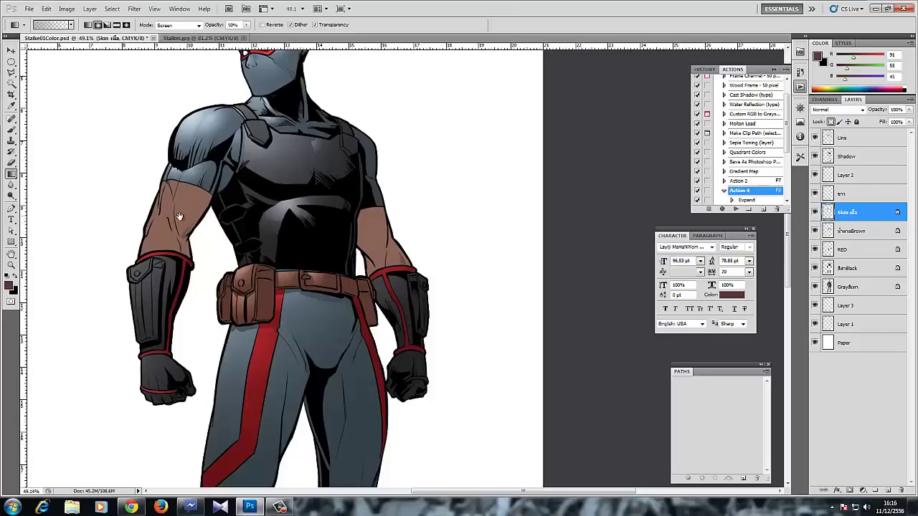
pyautogui.keyDown('ctrl'); pyautogui.moveTo(170, 232); pyautogui.dragTo(229, 243); pyautogui.keyUp('ctrl')
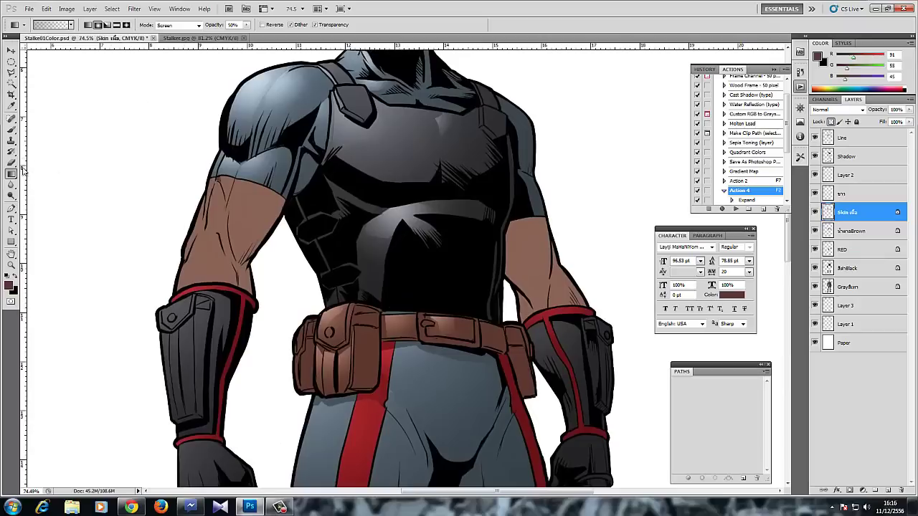
# - Sample the arm's skin tone and lighten the arm from below the sleeve toward the elbow with 50% Screen gradients
pyautogui.keyDown('alt'); pyautogui.click(210, 179); pyautogui.keyUp('alt')
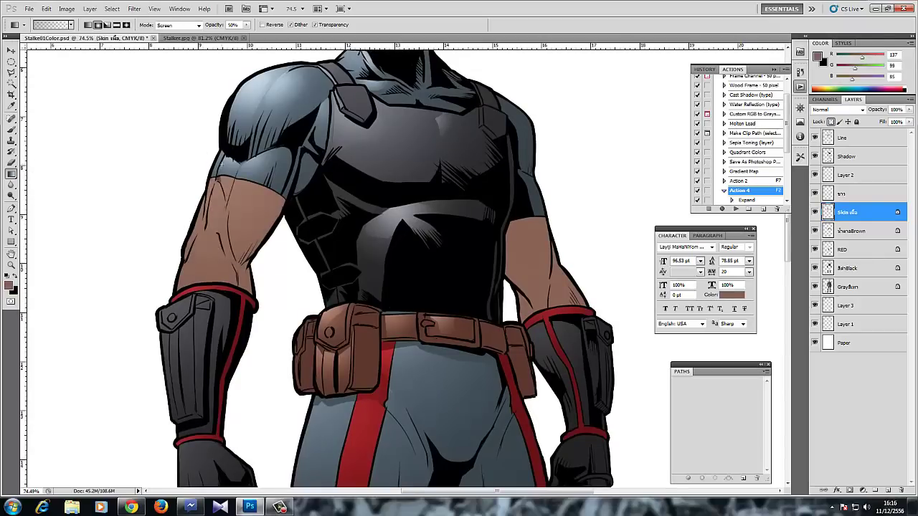
pyautogui.hotkey('ctrl', 'z')
pyautogui.moveTo(205, 162); pyautogui.dragTo(223, 294)
pyautogui.moveTo(206, 162); pyautogui.dragTo(216, 253)
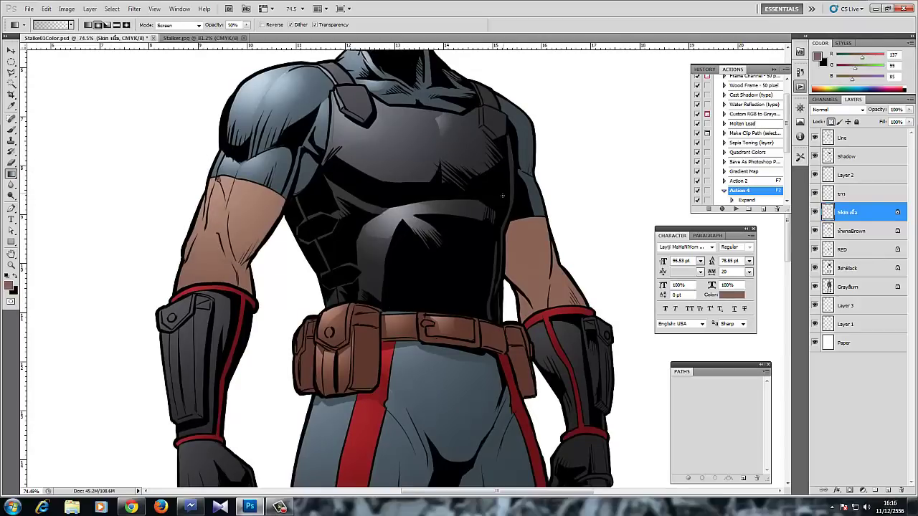
# - Select the large upper-arm muscle below the sleeve and add the narrow muscle beside it to the selection
pyautogui.click(11, 74)
pyautogui.scroll(3, 179, 225)
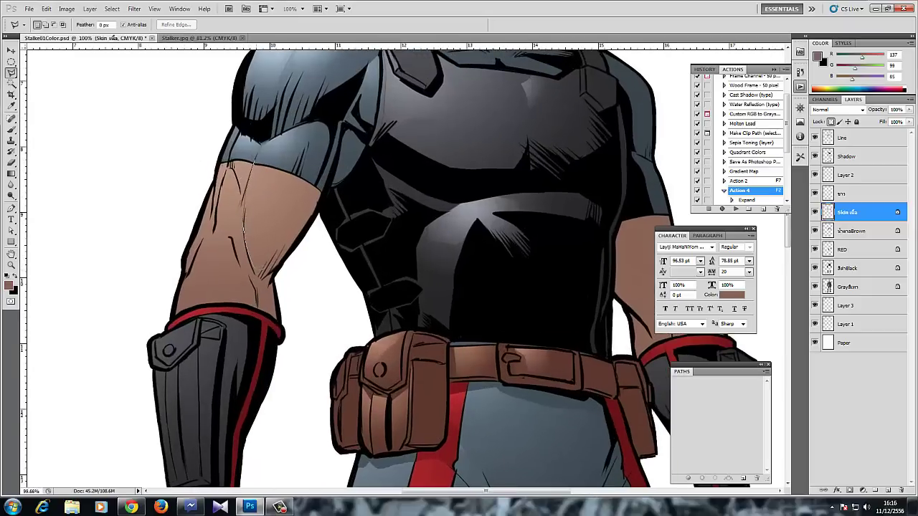
pyautogui.doubleClick(286, 157)
pyautogui.click(45, 24)
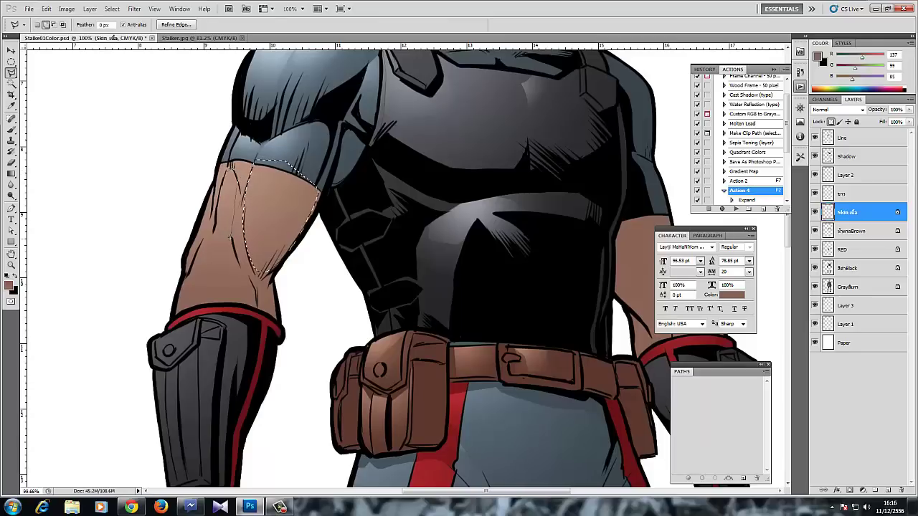
pyautogui.click(222, 186)
pyautogui.doubleClick(225, 247)
# - Set up a soft 45 px brush with 0% hardness in Screen mode
pyautogui.click(11, 129)
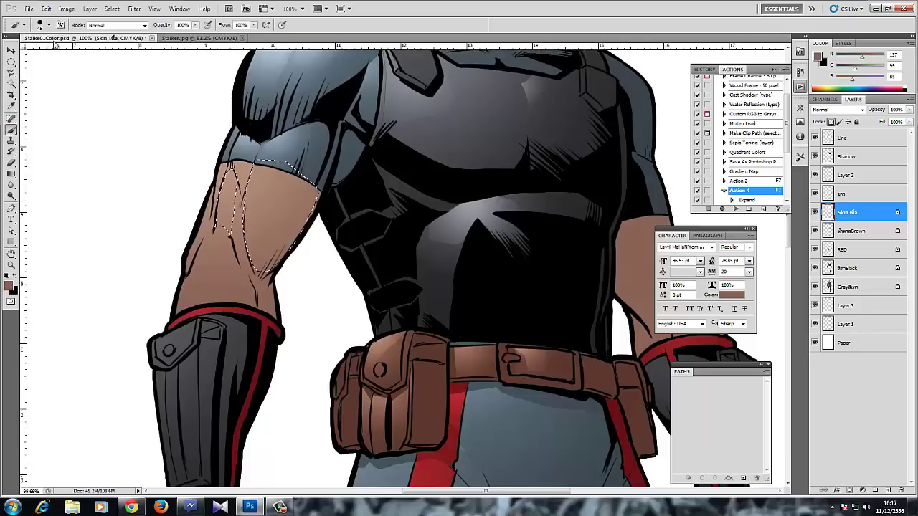
pyautogui.click(49, 26)
pyautogui.click(81, 92)
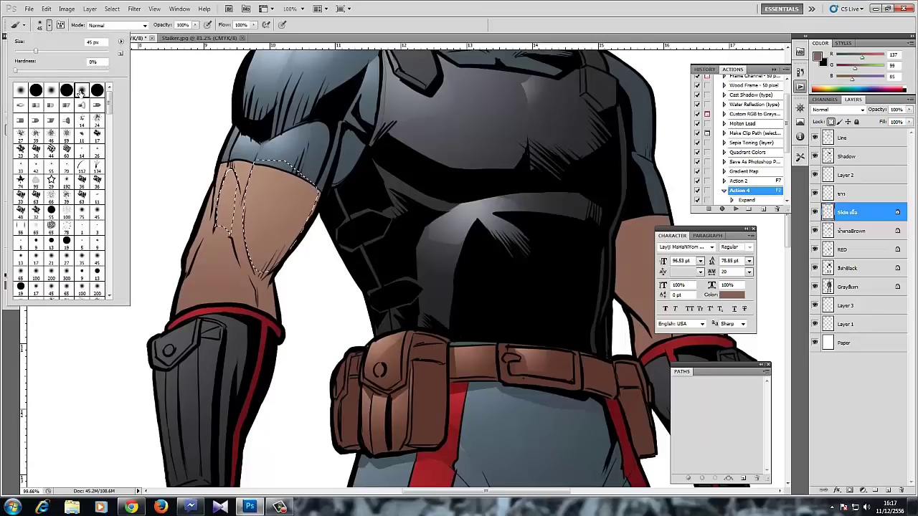
pyautogui.click(334, 30)
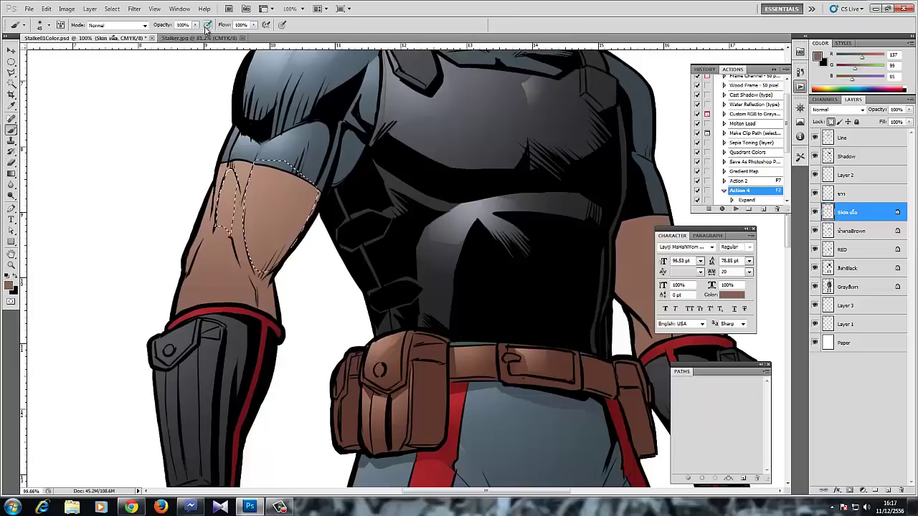
pyautogui.moveTo(195, 32); pyautogui.dragTo(342, 26)
pyautogui.click(136, 26)
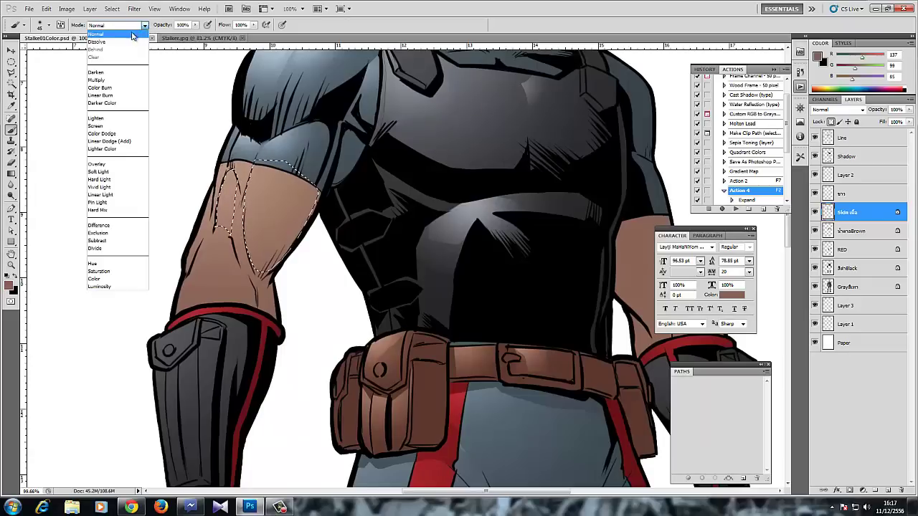
pyautogui.click(123, 127)
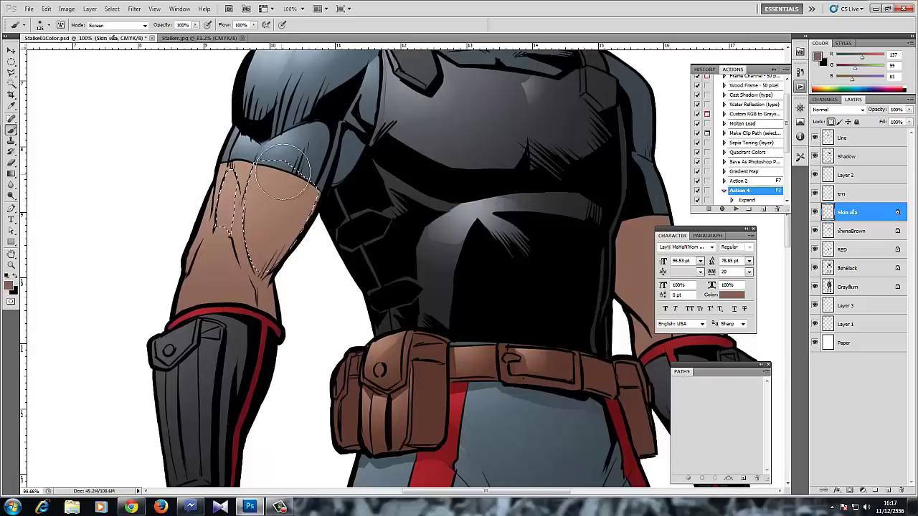
# - Resize the brush to 70 px, paint Screen highlights inside the selected upper-arm muscles, and deselect
pyautogui.press(']')
pyautogui.press(']')
pyautogui.press(']')
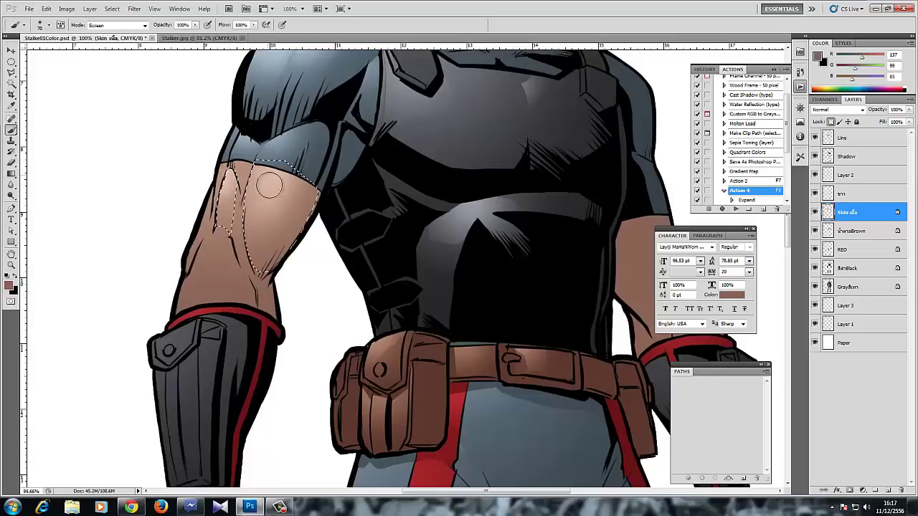
pyautogui.hotkey('ctrl', 'd')
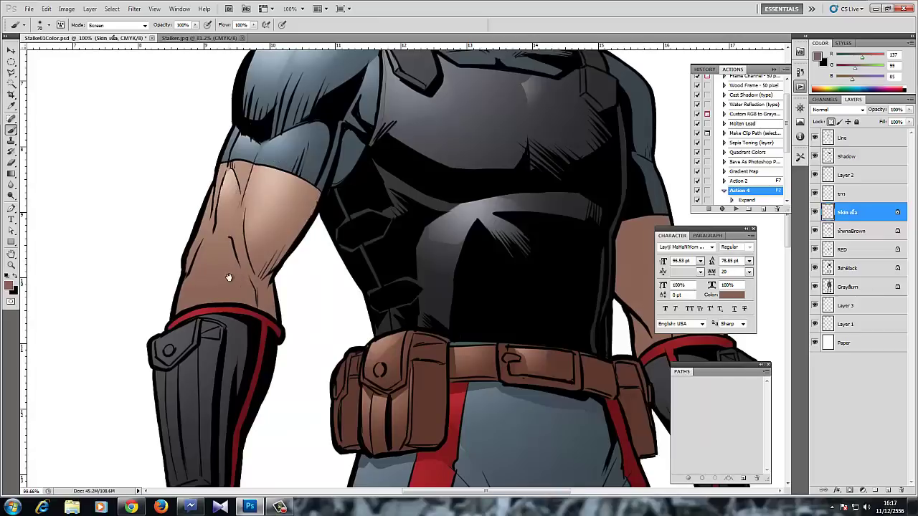
# - Select the two forearm areas above the red glove trim and lighten them with a 50% Screen gradient
pyautogui.moveTo(227, 278); pyautogui.dragTo(212, 283)
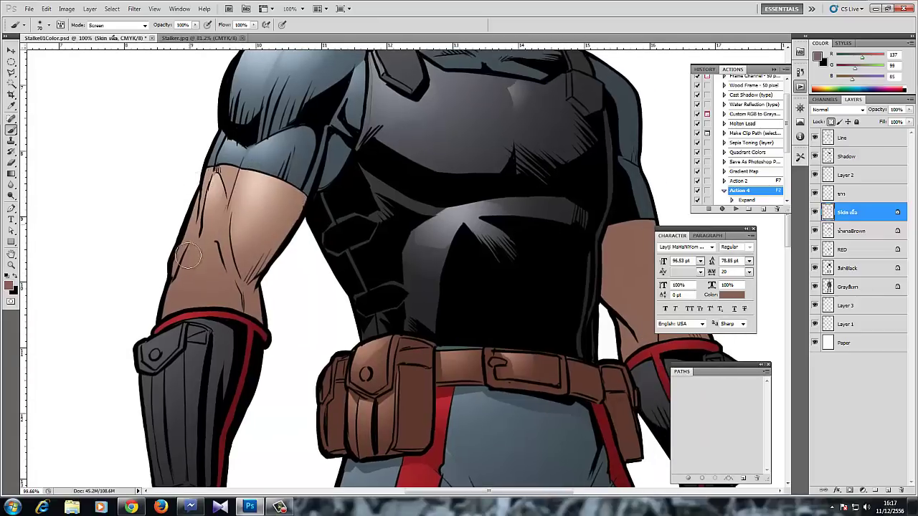
pyautogui.click(11, 72)
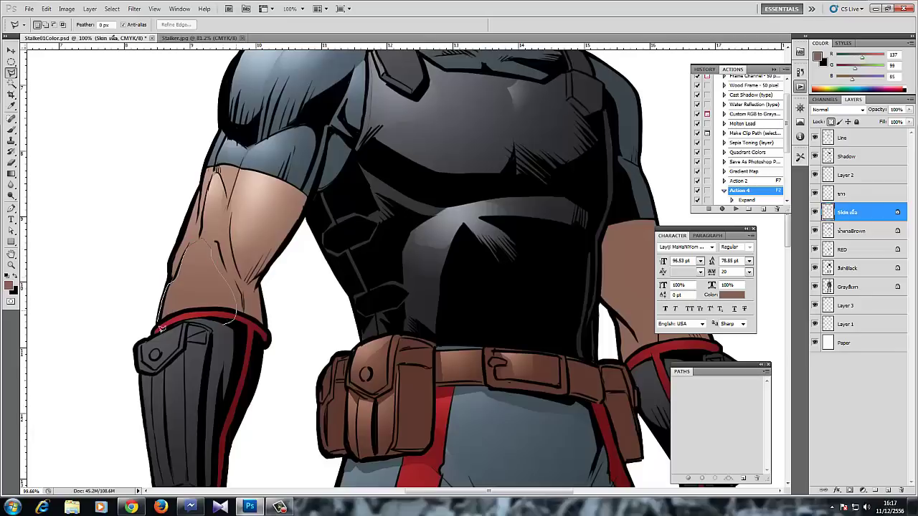
pyautogui.click(156, 328)
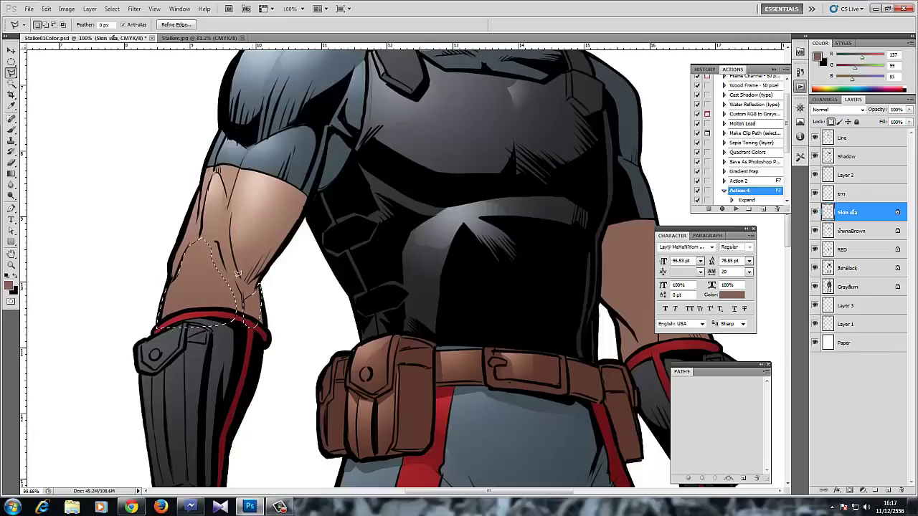
pyautogui.click(11, 174)
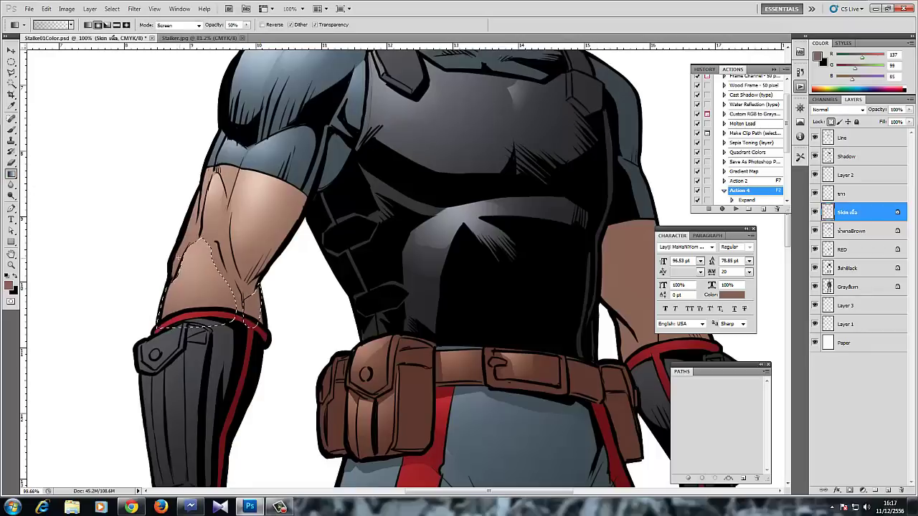
# - Brush a Screen highlight onto the selected narrow inner forearm area above the glove trim and deselect
pyautogui.press('b')
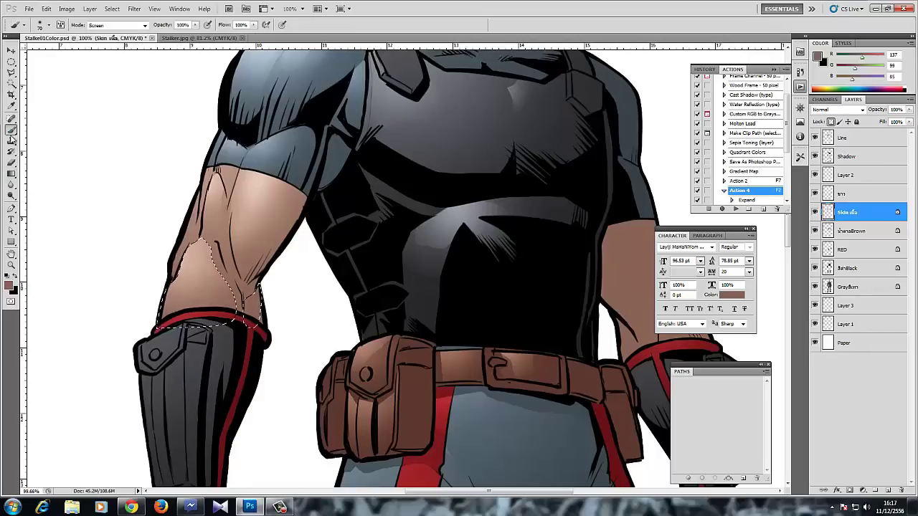
pyautogui.moveTo(261, 286); pyautogui.dragTo(263, 307)
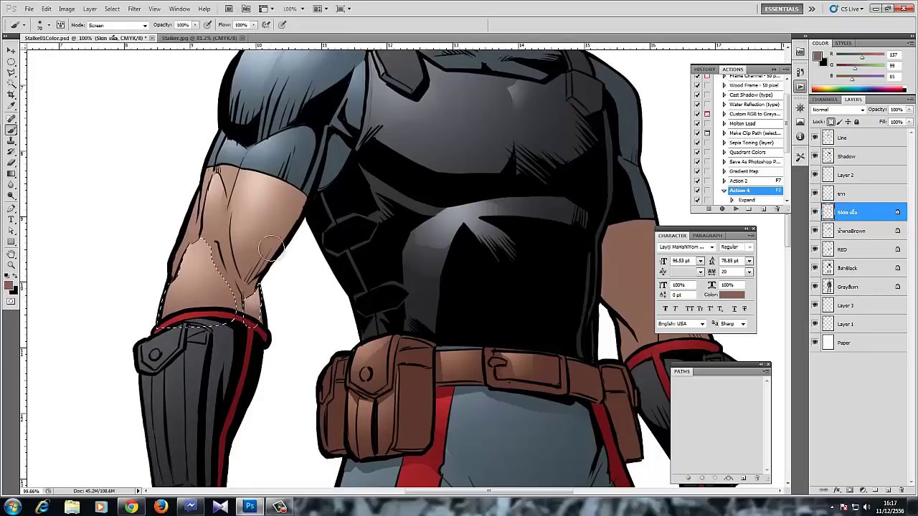
pyautogui.hotkey('ctrl', 'd')
# - Examine the arm's skin highlights against the marked light direction on the whole figure and up close
pyautogui.moveTo(192, 182)
pyautogui.mouseDown()
pyautogui.moveTo(192, 231)
pyautogui.moveTo(197, 199)
pyautogui.moveTo(163, 289)
pyautogui.mouseUp()
pyautogui.moveTo(205, 166)
pyautogui.mouseDown()
pyautogui.moveTo(199, 201)
pyautogui.moveTo(212, 189)
pyautogui.mouseUp()
pyautogui.moveTo(212, 189); pyautogui.dragTo(203, 325)
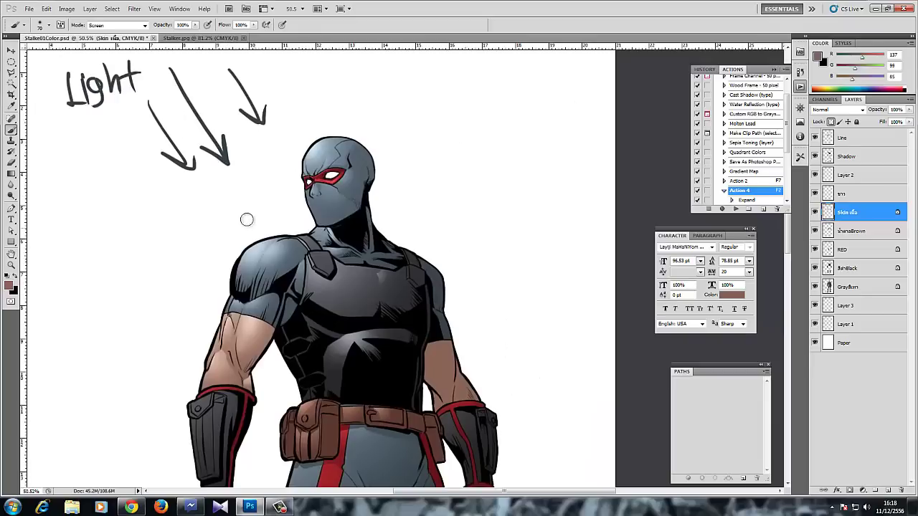
pyautogui.moveTo(226, 296); pyautogui.dragTo(221, 259)
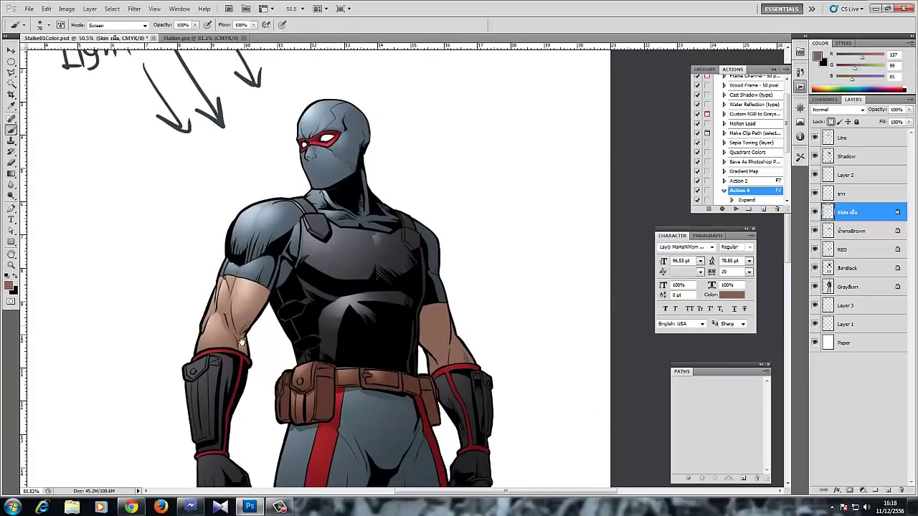
pyautogui.scroll(3, 242, 341)
pyautogui.scroll(2, 234, 306)
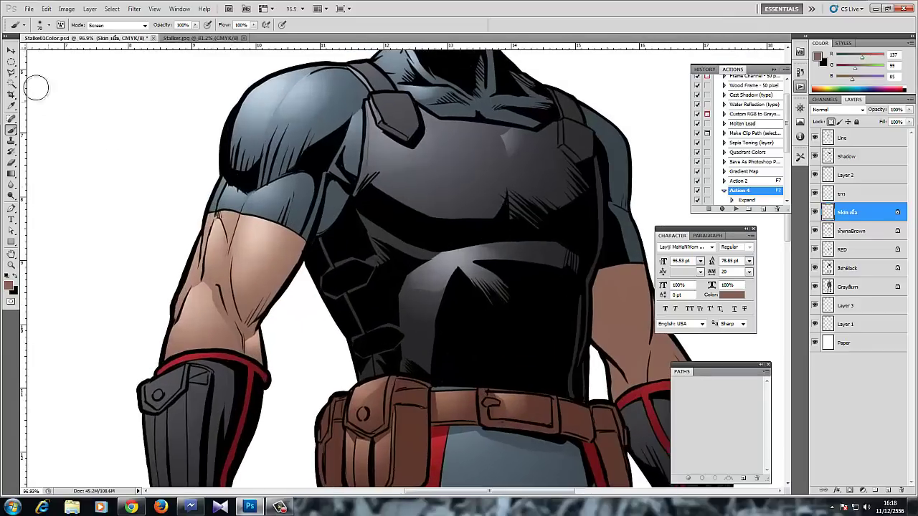
pyautogui.click(12, 73)
pyautogui.moveTo(302, 220); pyautogui.dragTo(318, 171)
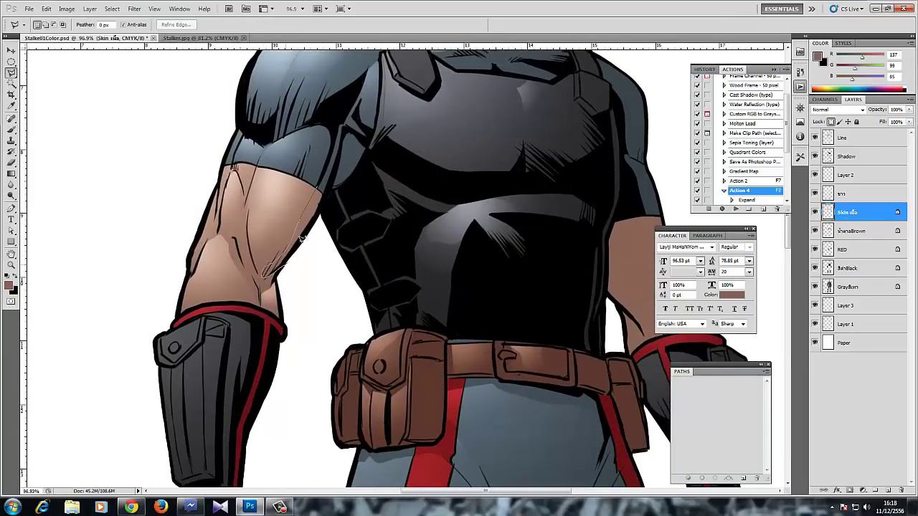
pyautogui.moveTo(301, 238)
pyautogui.mouseDown()
pyautogui.moveTo(321, 208)
pyautogui.moveTo(312, 204)
pyautogui.moveTo(311, 238)
pyautogui.mouseUp()
pyautogui.hotkey('ctrl', 'd')
# - Brush a Screen highlight along the outer edge of the far arm's bare skin, undoing the first stroke and repainting it
pyautogui.scroll(-2, 310, 237)
pyautogui.scroll(4, 412, 208)
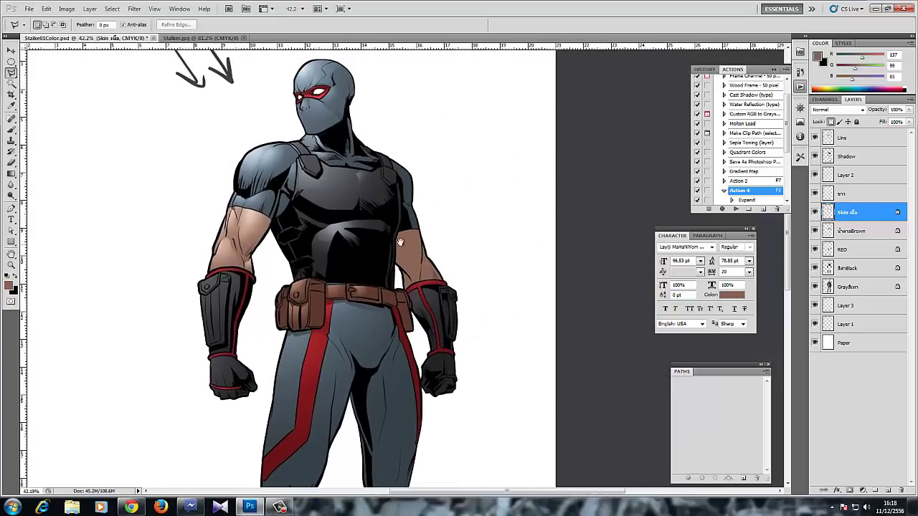
pyautogui.press('b')
pyautogui.moveTo(410, 186); pyautogui.dragTo(422, 250)
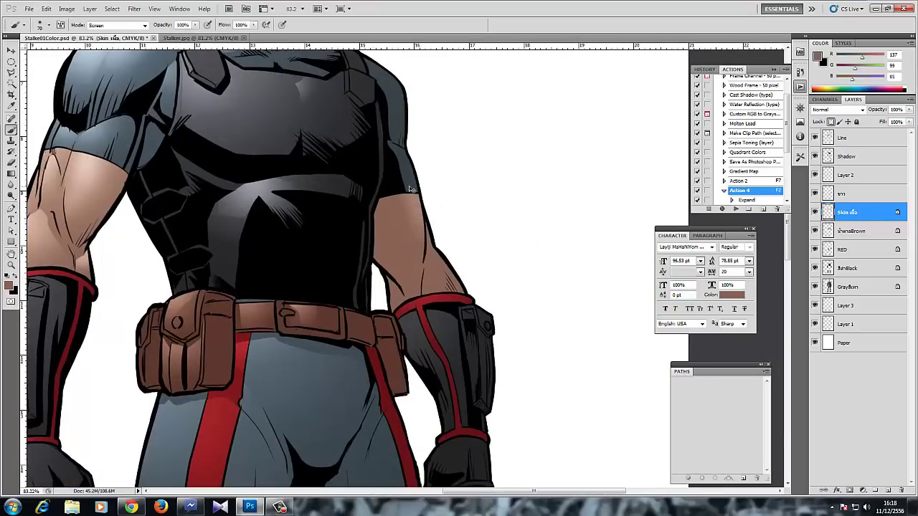
pyautogui.hotkey('ctrl', 'z')
pyautogui.moveTo(406, 184)
pyautogui.mouseDown()
pyautogui.moveTo(414, 240)
pyautogui.moveTo(412, 184)
pyautogui.moveTo(420, 268)
pyautogui.moveTo(426, 215)
pyautogui.moveTo(467, 321)
pyautogui.mouseUp()
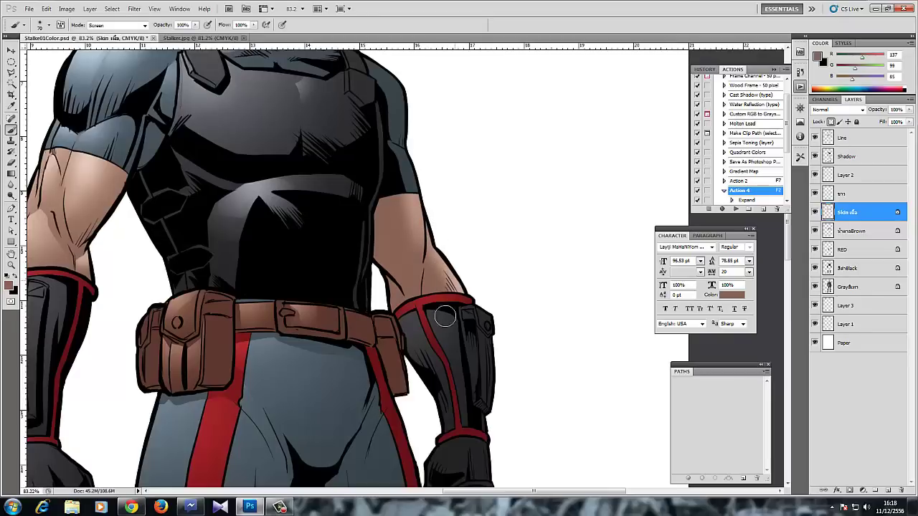
# - Select the far arm's skin area from the sleeve hem down to the elbow crease for brush highlighting
pyautogui.click(11, 72)
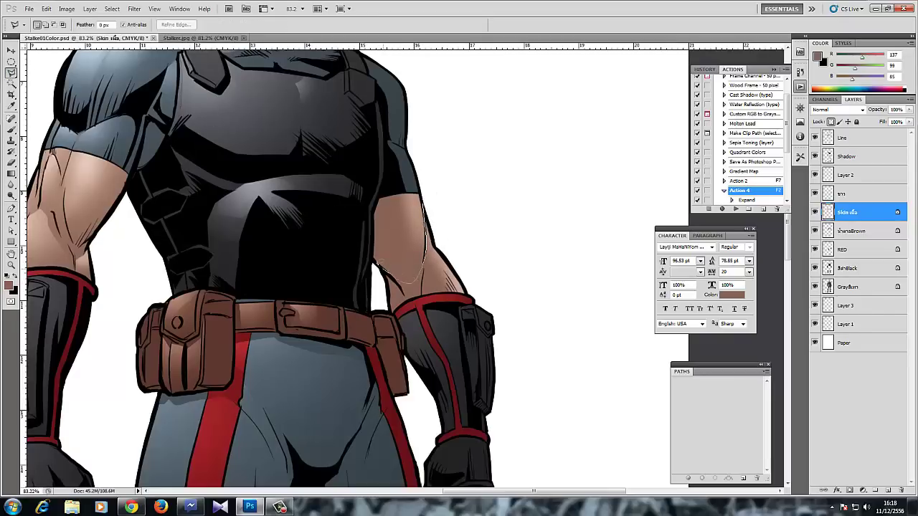
pyautogui.moveTo(380, 263)
pyautogui.mouseDown()
pyautogui.moveTo(382, 169)
pyautogui.moveTo(422, 178)
pyautogui.moveTo(422, 199)
pyautogui.mouseUp()
pyautogui.press('b')
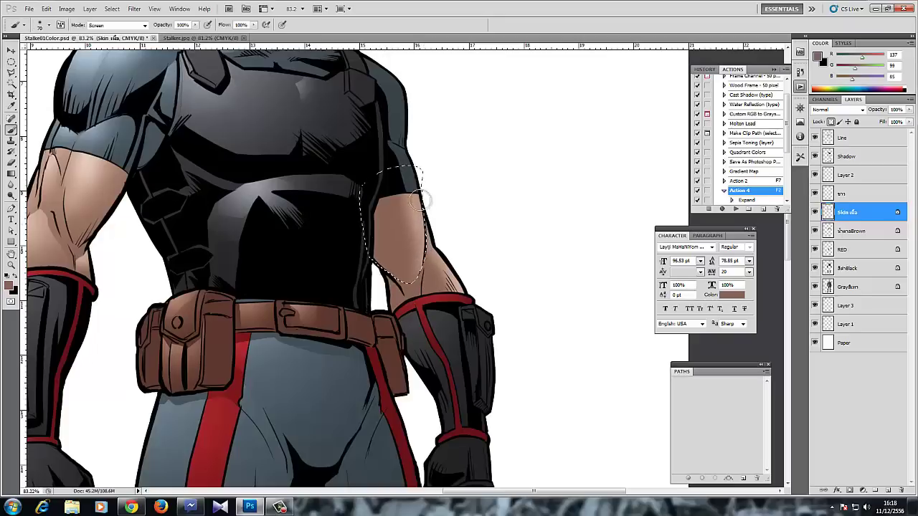
# - Clear the selection on the bare upper arm and review the shading across the whole figure
pyautogui.hotkey('ctrl', 'd')
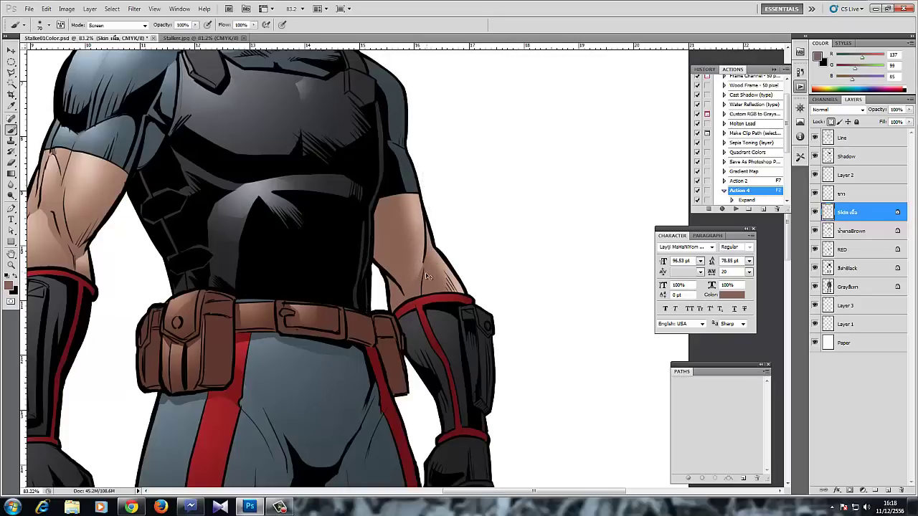
pyautogui.moveTo(428, 276); pyautogui.dragTo(394, 315)
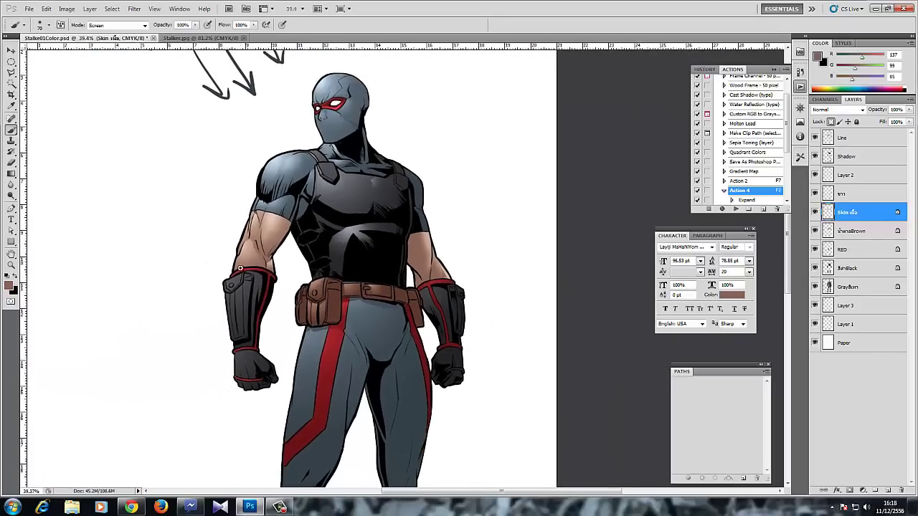
pyautogui.moveTo(240, 268); pyautogui.dragTo(282, 256)
pyautogui.moveTo(311, 284); pyautogui.dragTo(249, 224)
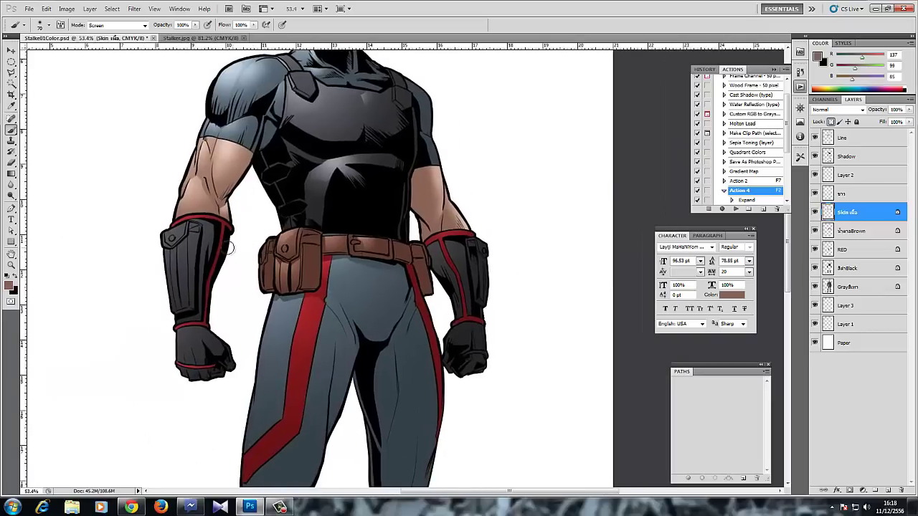
pyautogui.moveTo(233, 257)
pyautogui.mouseDown()
pyautogui.moveTo(200, 262)
pyautogui.moveTo(234, 245)
pyautogui.mouseUp()
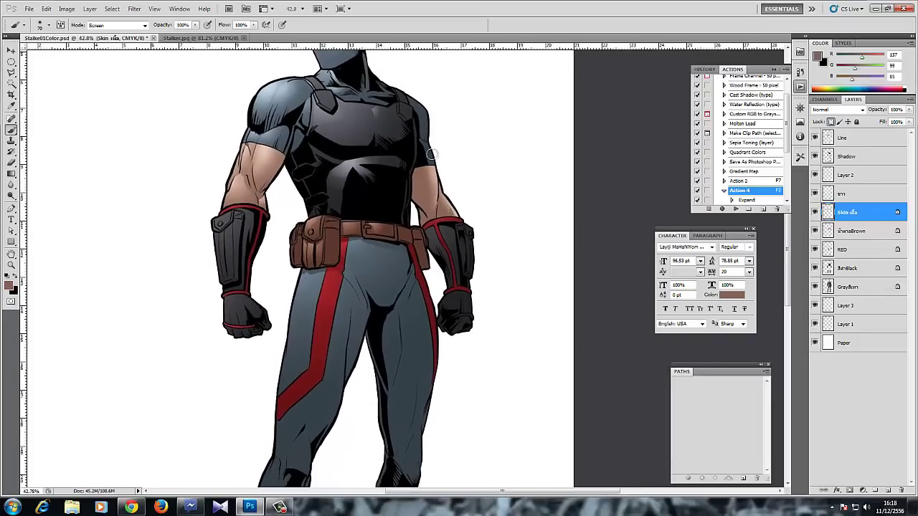
pyautogui.moveTo(588, 94); pyautogui.dragTo(603, 208)
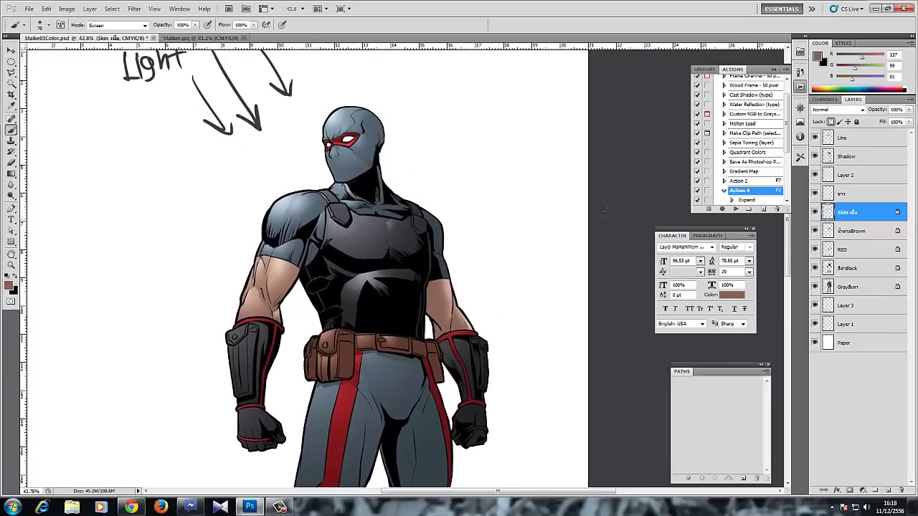
# - On the Gray layer, outline the underside of the nose with the Polygonal Lasso
pyautogui.click(846, 287)
pyautogui.moveTo(341, 126); pyautogui.dragTo(377, 128)
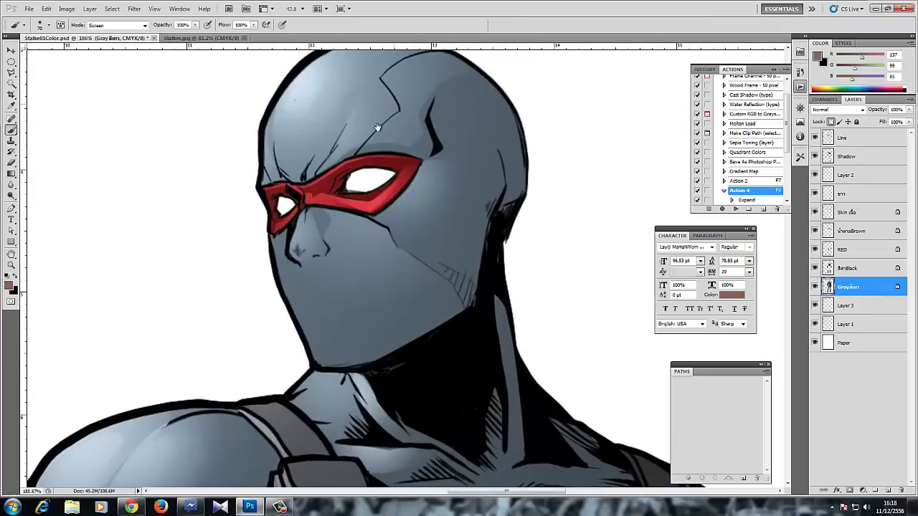
pyautogui.click(11, 72)
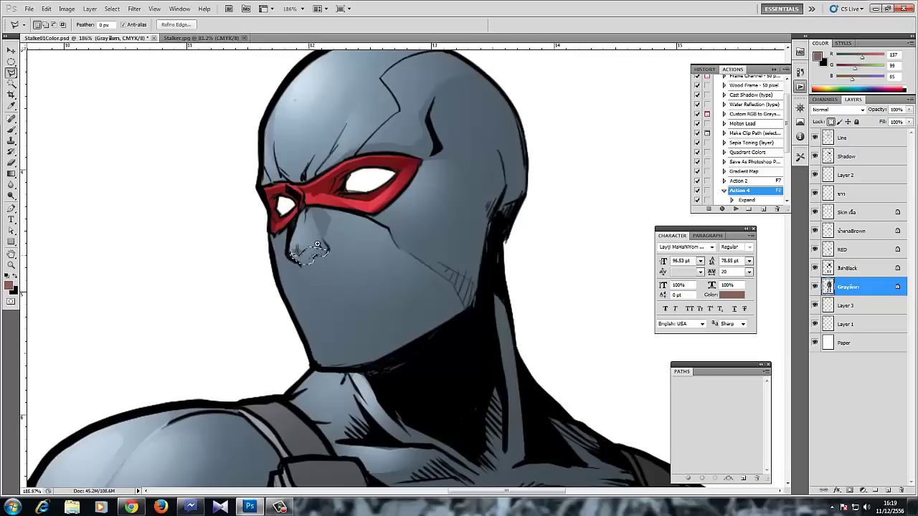
pyautogui.scroll(3, 308, 251)
# - Set the brush to Multiply mode and sample the dark gray-blue of the lower mask as the painting colour
pyautogui.click(12, 130)
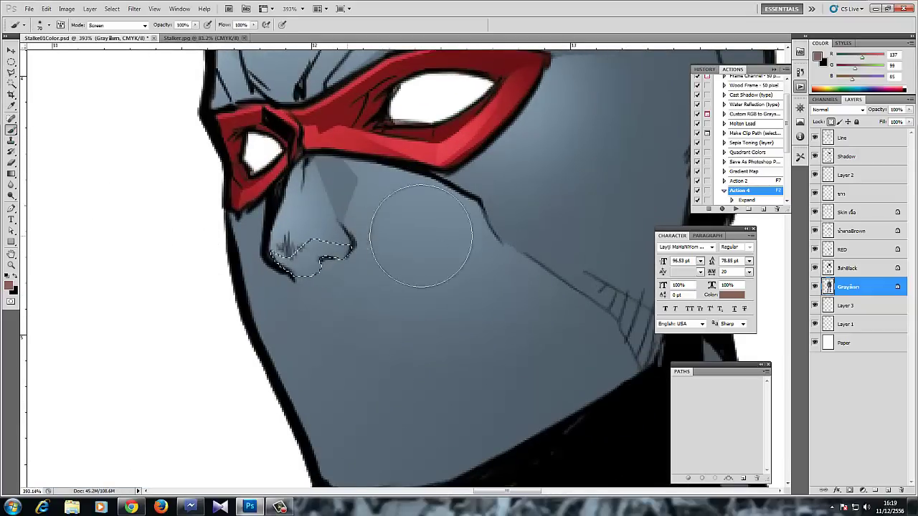
pyautogui.scroll(-5, 383, 251)
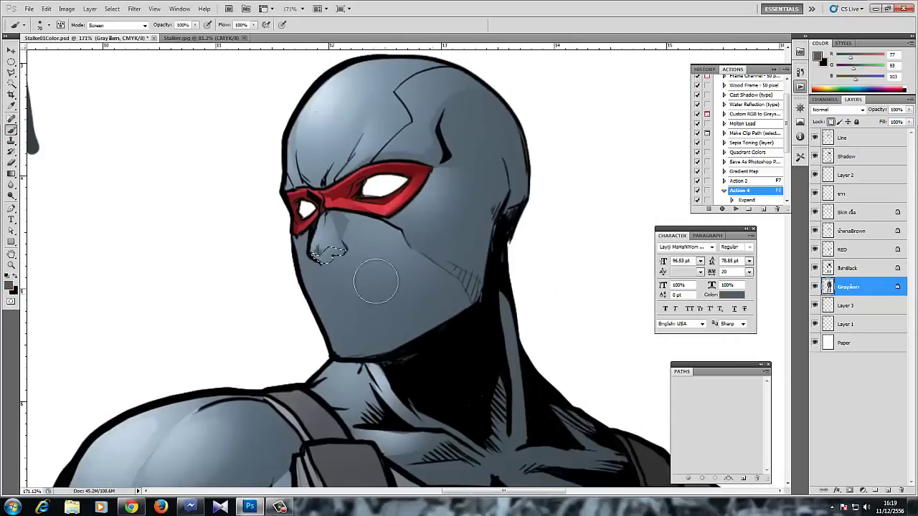
pyautogui.scroll(3, 364, 277)
pyautogui.click(138, 26)
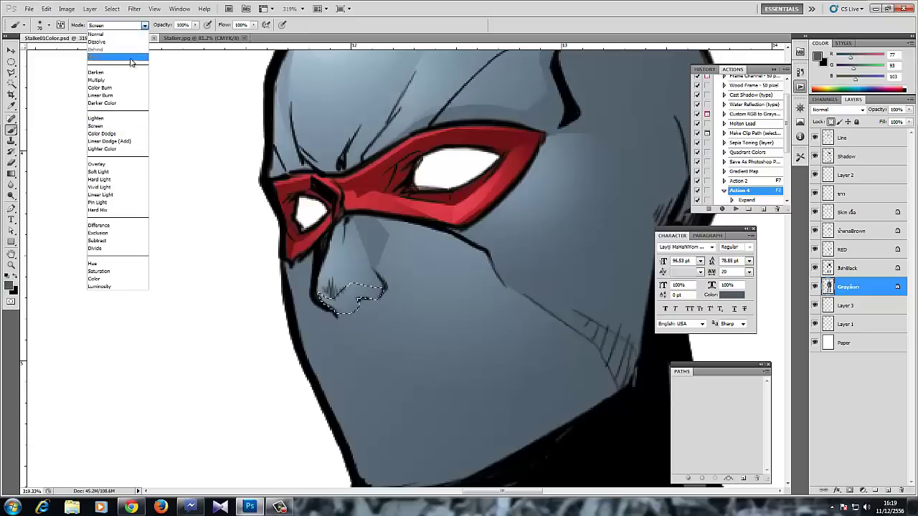
pyautogui.click(107, 80)
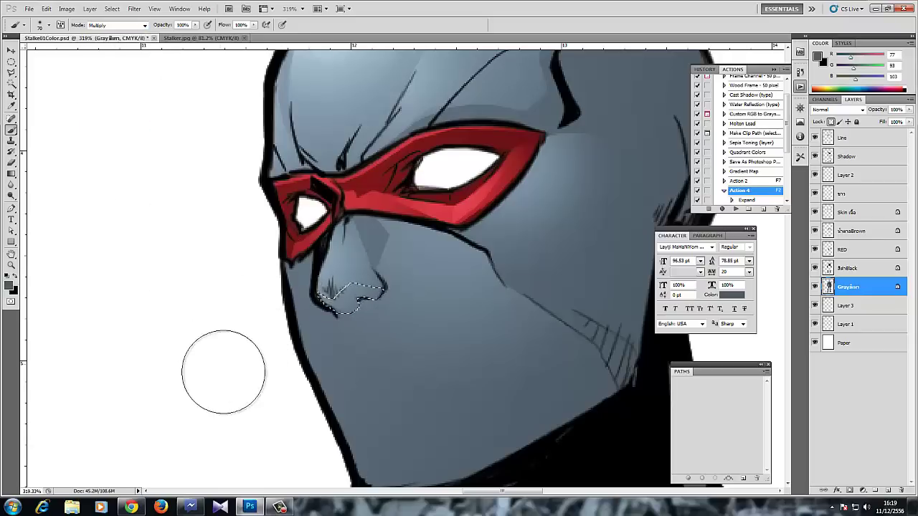
pyautogui.moveTo(241, 370); pyautogui.dragTo(218, 329)
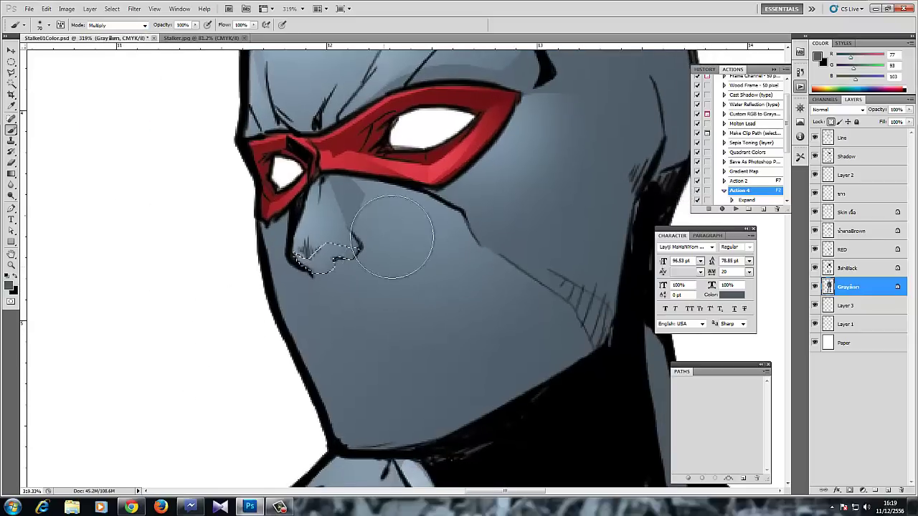
pyautogui.keyDown('alt'); pyautogui.click(539, 362); pyautogui.keyUp('alt')
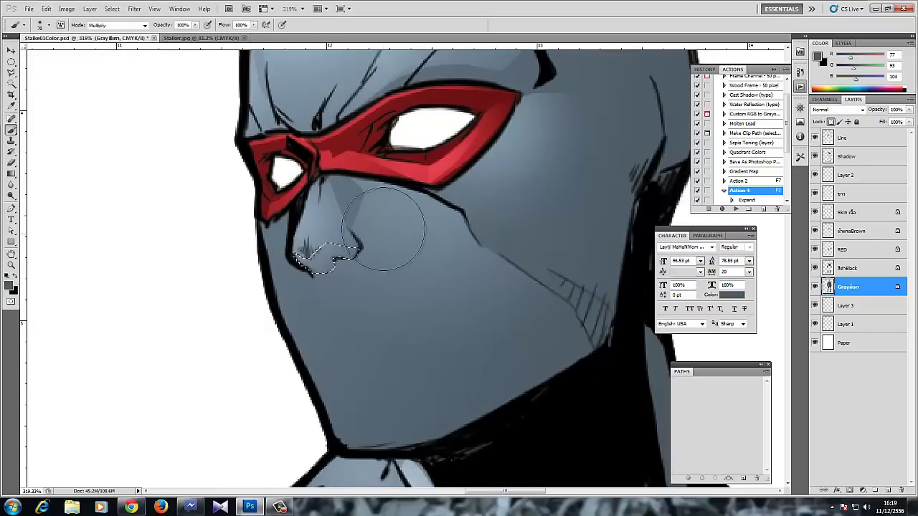
# - Reduce the brush size to 25, paint a shadow inside the selection under the nose, and deselect it
pyautogui.moveTo(368, 280); pyautogui.dragTo(309, 276)
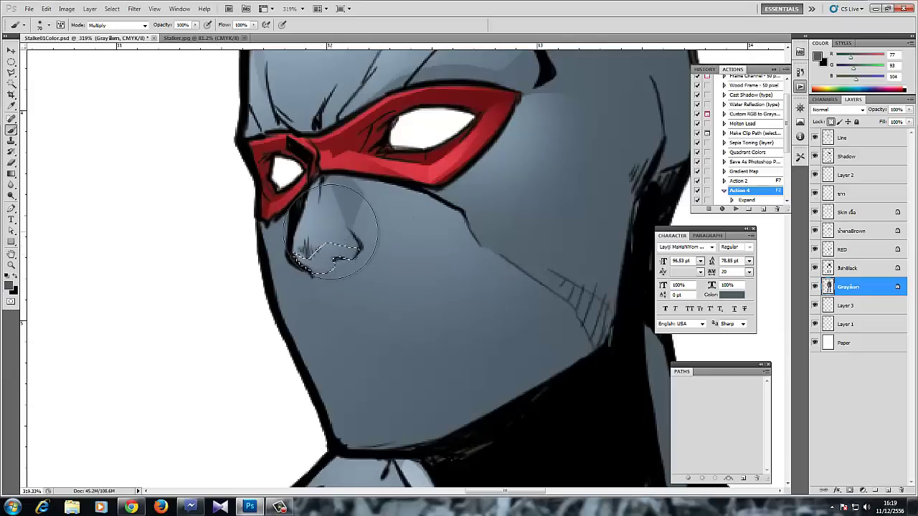
pyautogui.press('[')
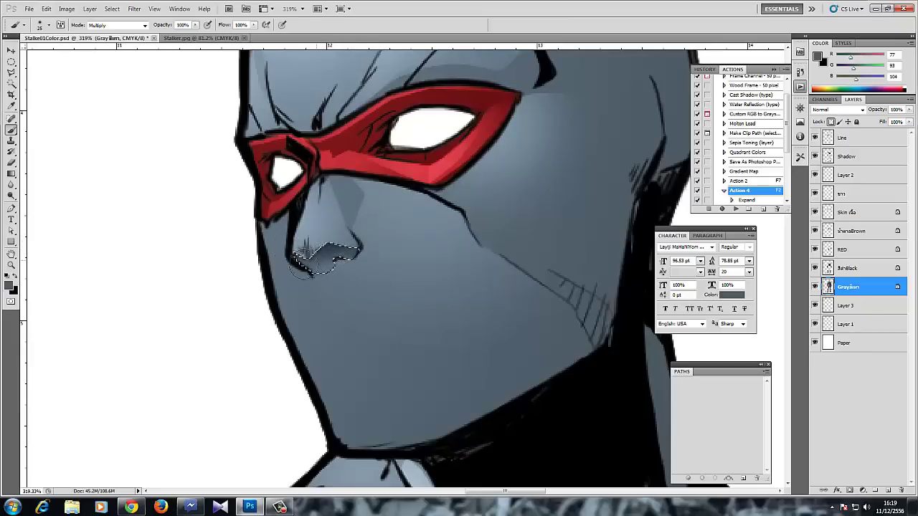
pyautogui.moveTo(327, 307)
pyautogui.mouseDown()
pyautogui.moveTo(299, 332)
pyautogui.moveTo(324, 309)
pyautogui.mouseUp()
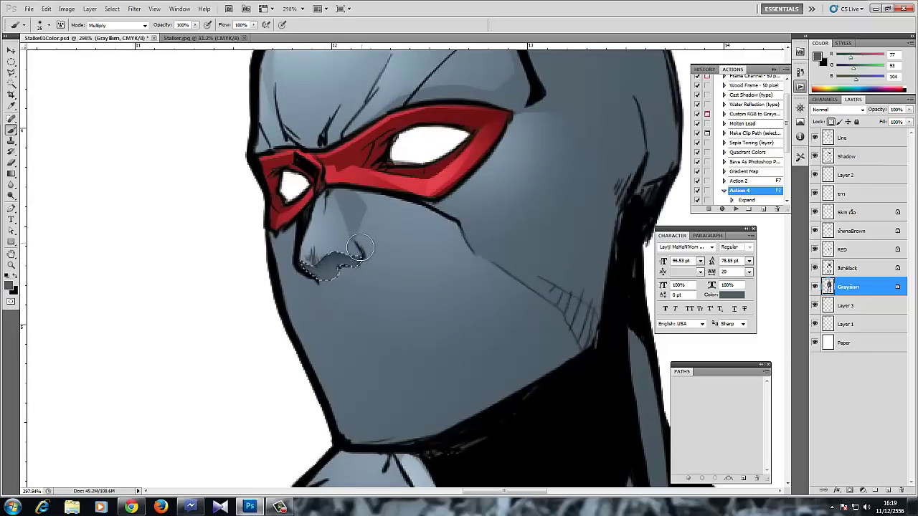
pyautogui.moveTo(315, 303); pyautogui.dragTo(283, 336)
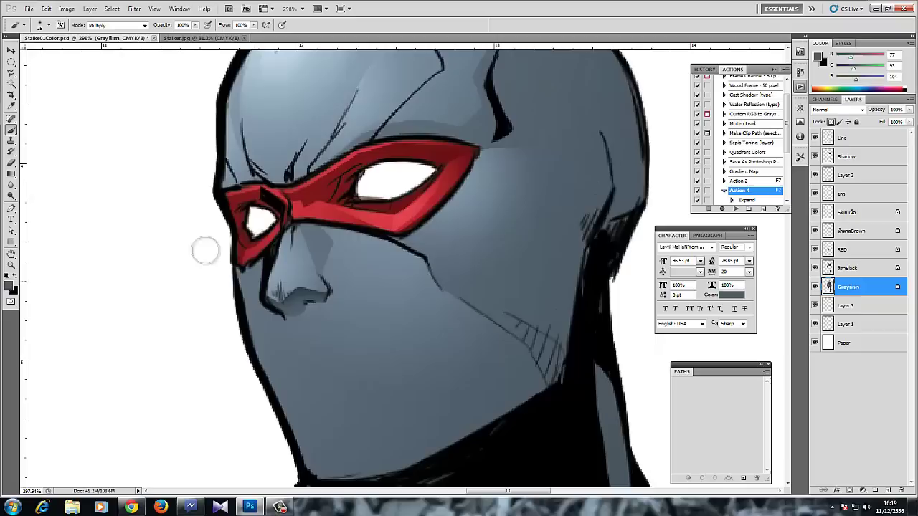
# - Outline the lower side of the nose down to the nostril, shade it with the Multiply brush and deselect
pyautogui.click(12, 72)
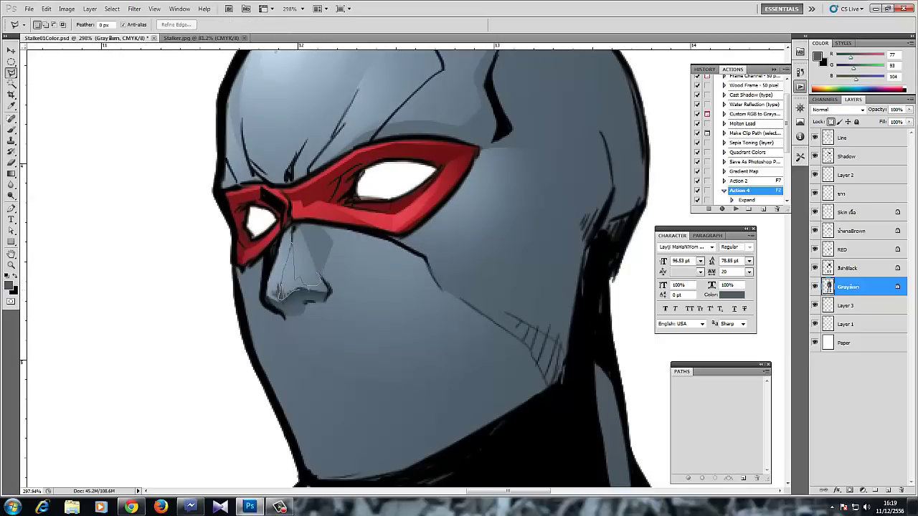
pyautogui.doubleClick(324, 275)
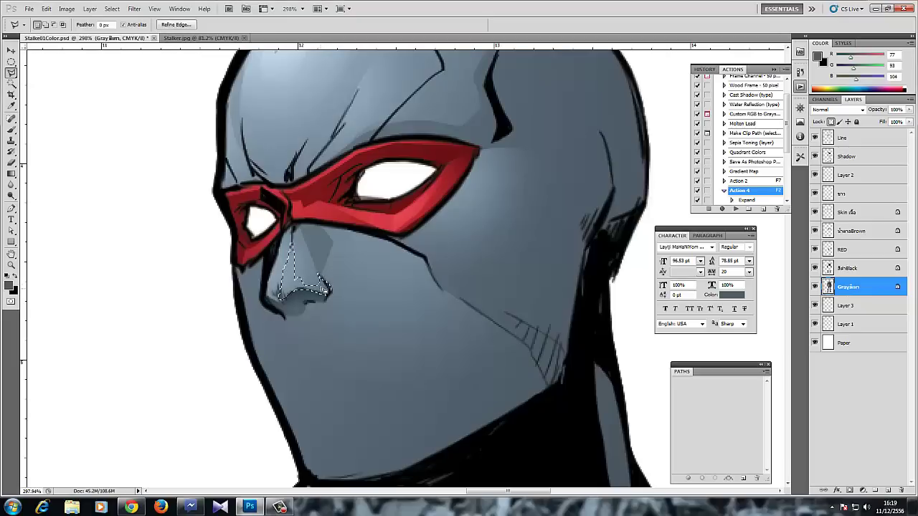
pyautogui.press('b')
pyautogui.moveTo(302, 288)
pyautogui.mouseDown()
pyautogui.moveTo(307, 255)
pyautogui.moveTo(294, 327)
pyautogui.moveTo(266, 323)
pyautogui.mouseUp()
pyautogui.hotkey('ctrl', 'd')
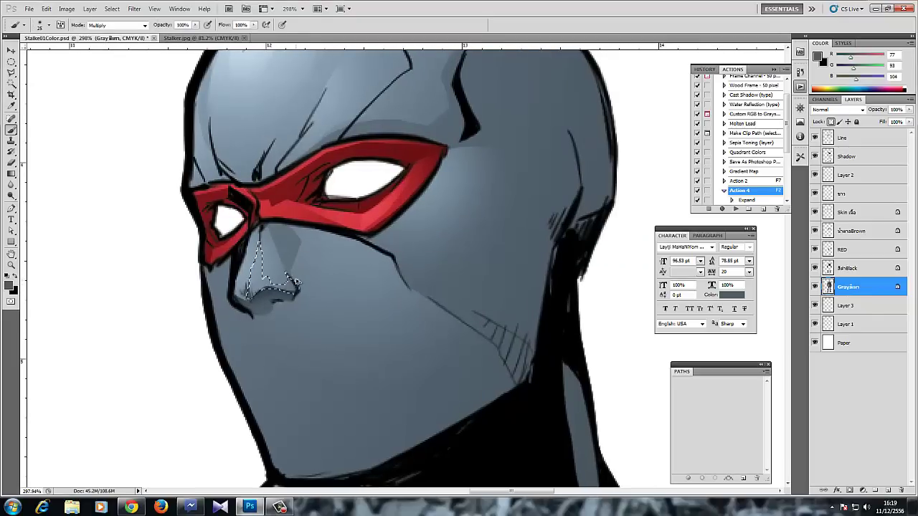
pyautogui.hotkey('ctrl', 'd')
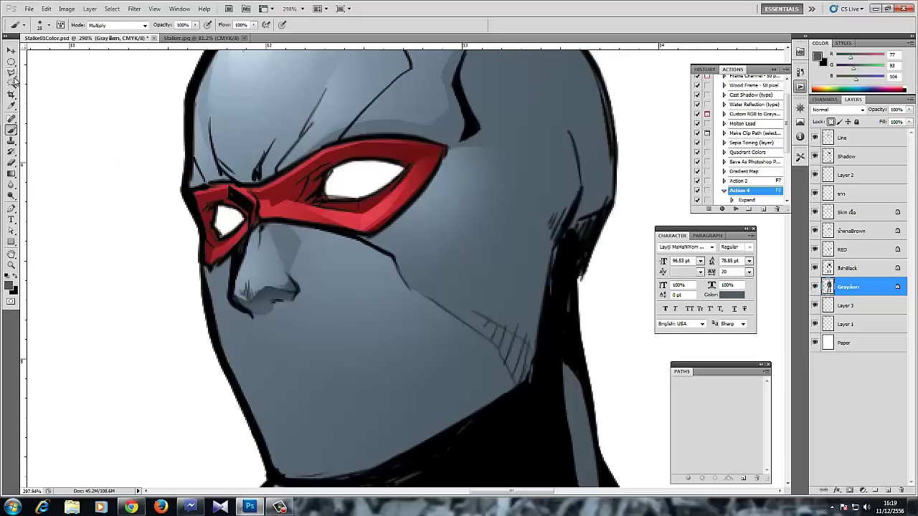
# - Outline the side of the nose bridge just below the red eye mask, darken it with the Multiply brush and deselect
pyautogui.click(12, 83)
pyautogui.click(11, 72)
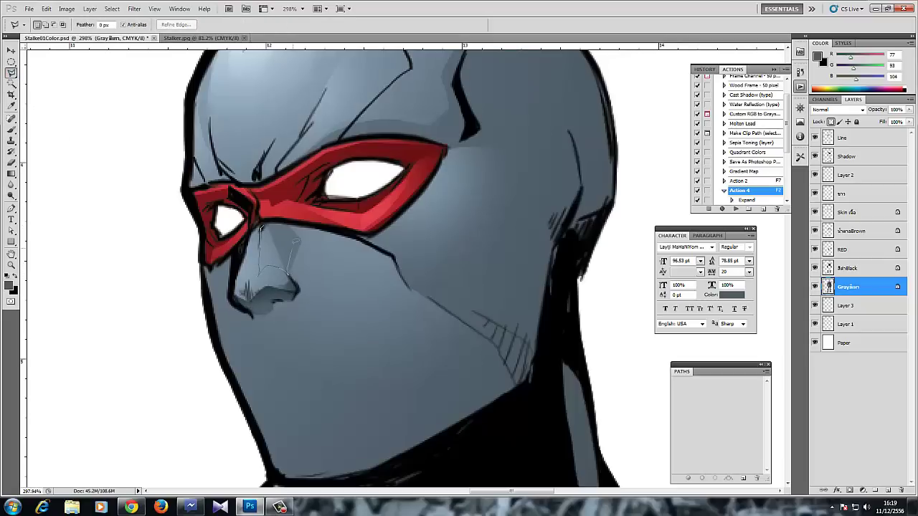
pyautogui.click(264, 222)
pyautogui.press('b')
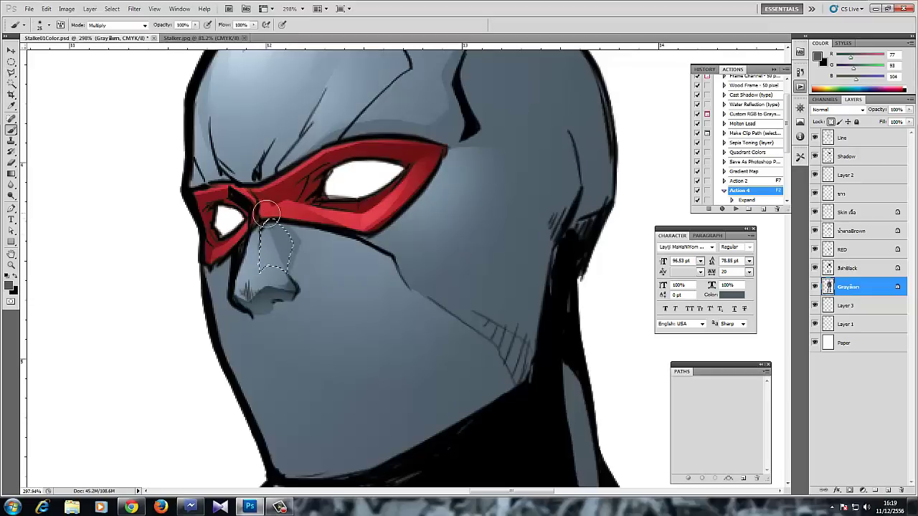
pyautogui.moveTo(264, 223)
pyautogui.mouseDown()
pyautogui.moveTo(266, 231)
pyautogui.moveTo(269, 215)
pyautogui.moveTo(305, 247)
pyautogui.mouseUp()
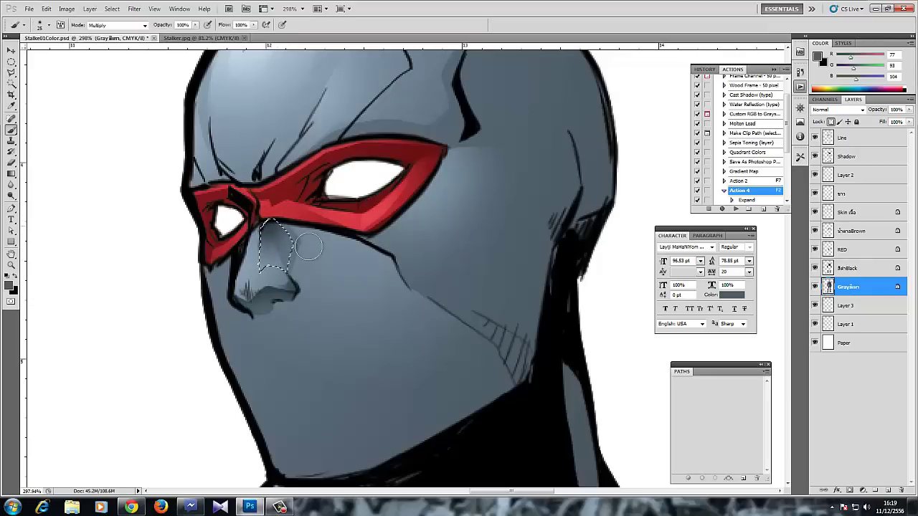
pyautogui.hotkey('ctrl', 'd')
pyautogui.scroll(-2, 266, 263)
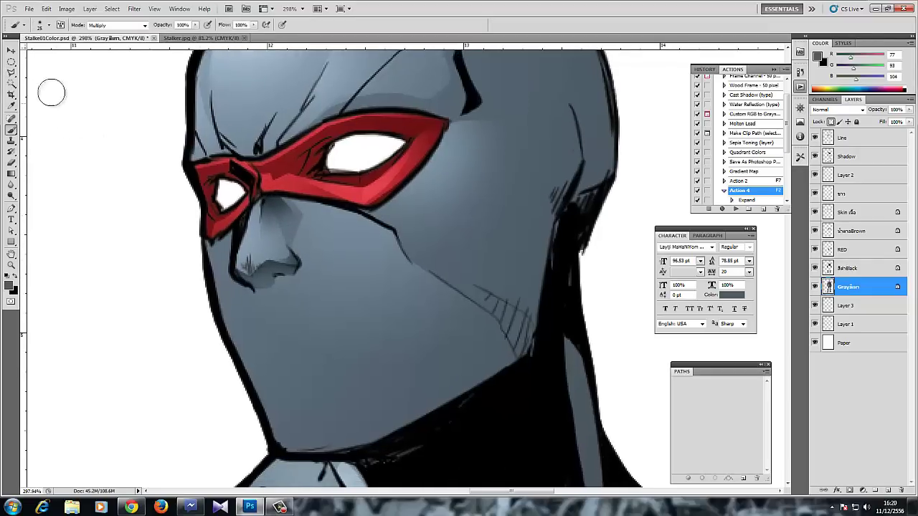
# - Outline a small area between the nose tip and nostril wing and shade it with the Multiply brush
pyautogui.click(13, 75)
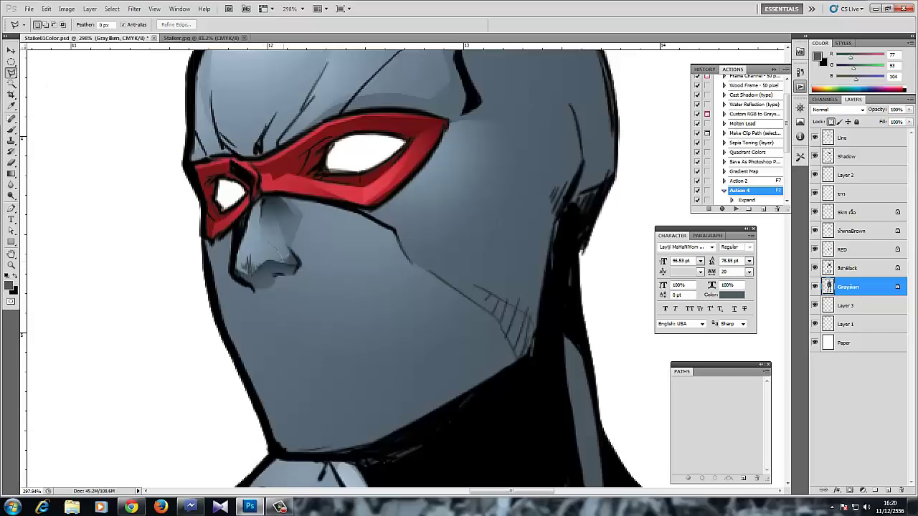
pyautogui.click(279, 254)
pyautogui.hotkey('ctrl', 'd')
pyautogui.click(280, 242)
pyautogui.press('b')
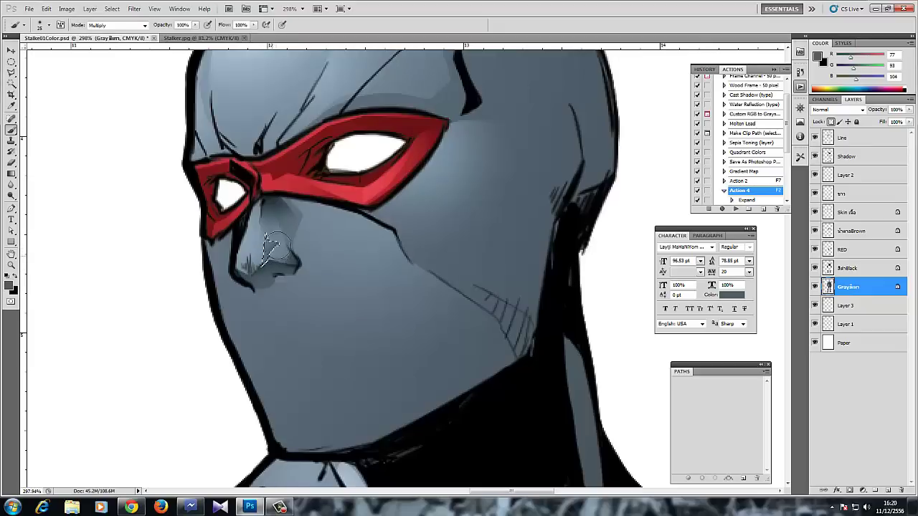
# - Outline the front plane of the nose, lighten it with a radial Screen gradient at 50% opacity, and deselect
pyautogui.click(11, 72)
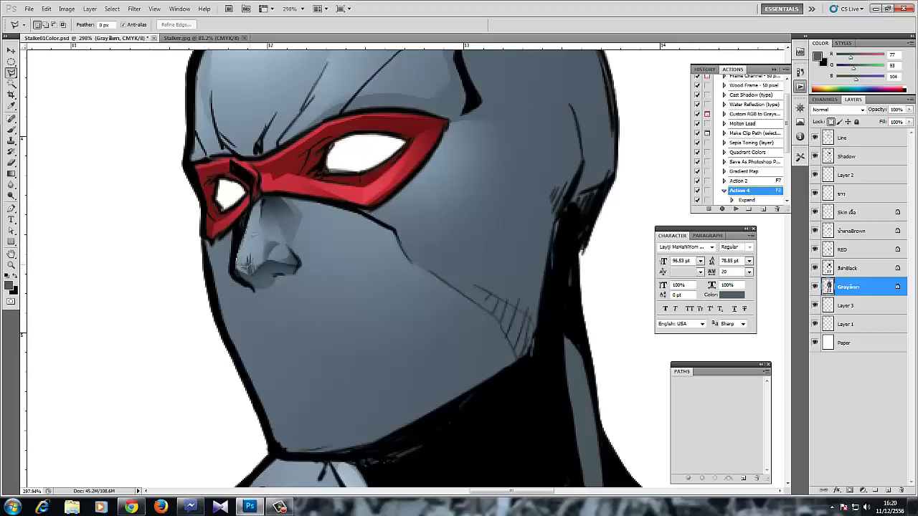
pyautogui.moveTo(250, 216)
pyautogui.mouseDown()
pyautogui.moveTo(239, 251)
pyautogui.moveTo(256, 275)
pyautogui.mouseUp()
pyautogui.press('g')
pyautogui.hotkey('ctrl', 'd')
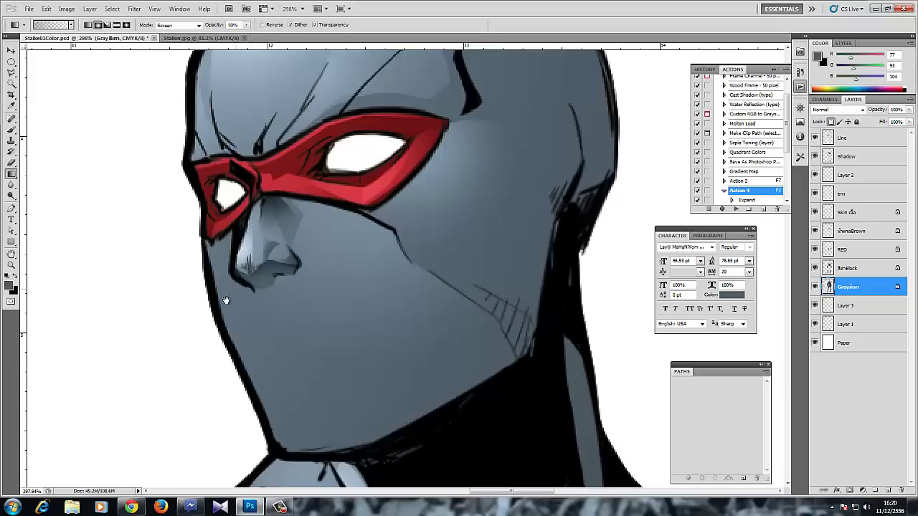
# - Outline a small patch on the nostril wing and add a highlight with the 50% Screen radial gradient
pyautogui.moveTo(225, 301); pyautogui.dragTo(244, 351)
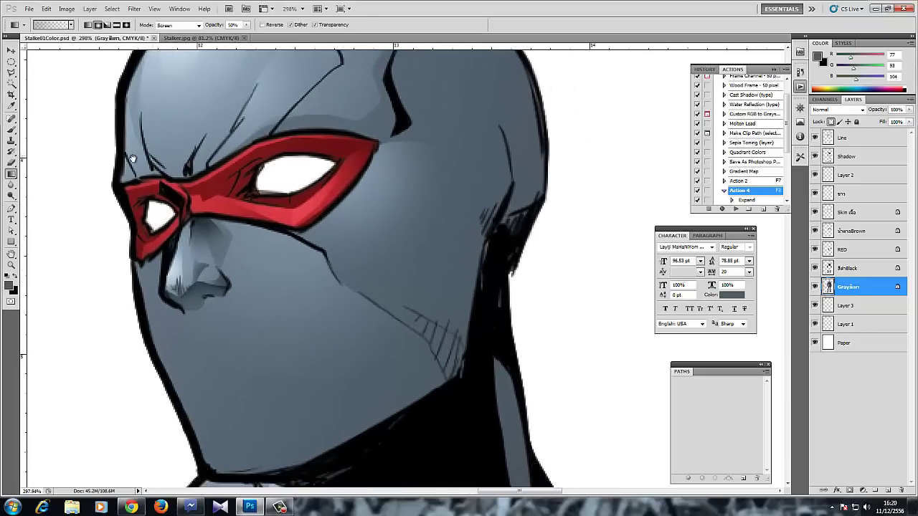
pyautogui.moveTo(133, 160); pyautogui.dragTo(81, 215)
pyautogui.click(11, 73)
pyautogui.moveTo(137, 327); pyautogui.dragTo(260, 205)
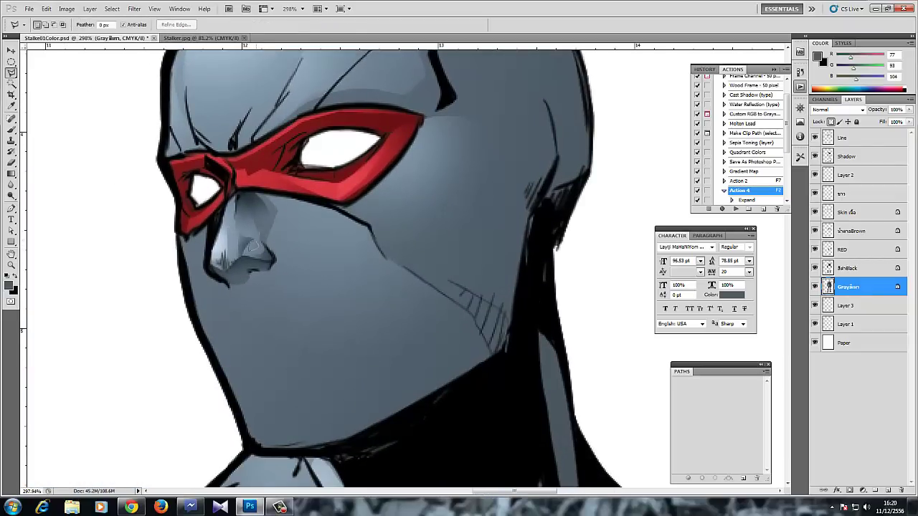
pyautogui.press('g')
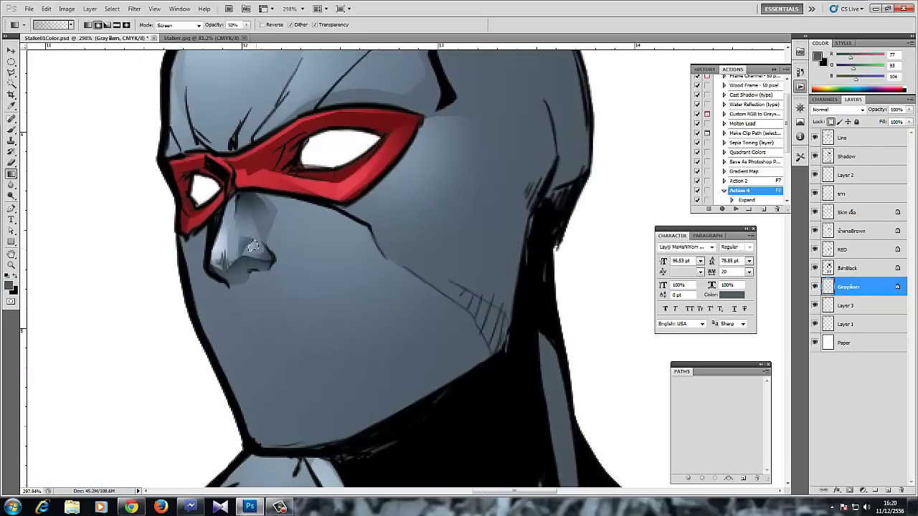
pyautogui.moveTo(214, 263); pyautogui.dragTo(209, 227)
# - Outline the cast-shadow area directly beneath the nose and try darkening it with the Multiply brush
pyautogui.click(12, 72)
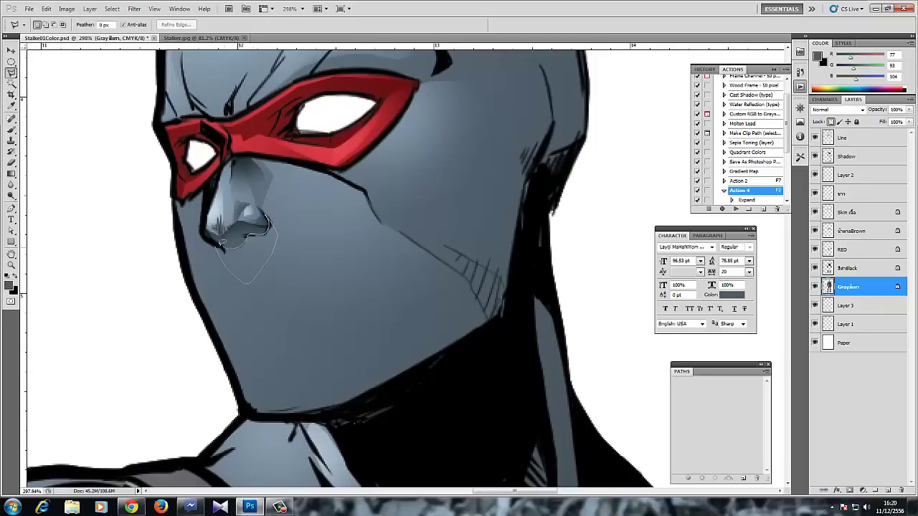
pyautogui.click(206, 237)
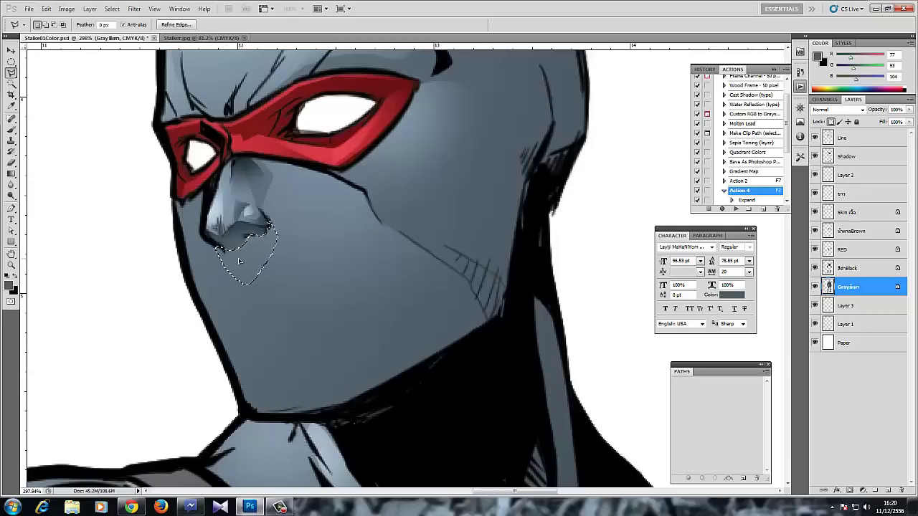
pyautogui.click(11, 129)
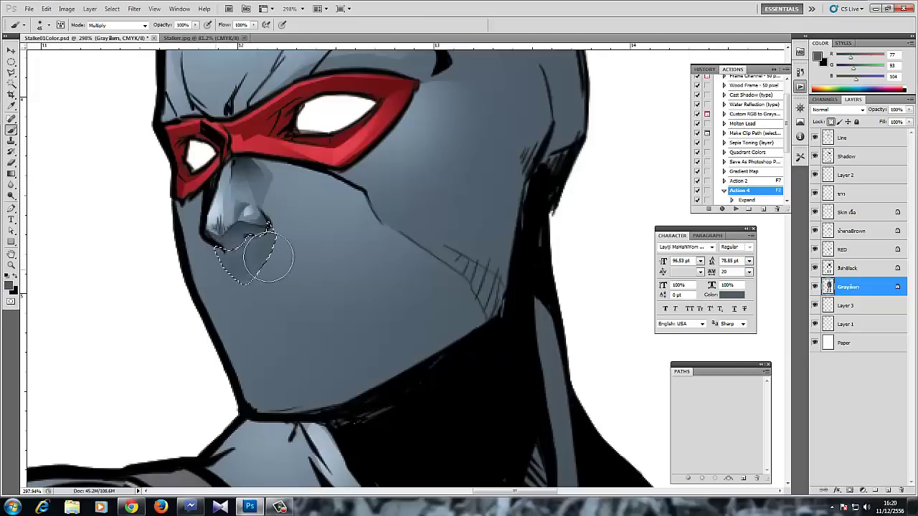
pyautogui.scroll(-4, 260, 311)
pyautogui.scroll(3, 265, 268)
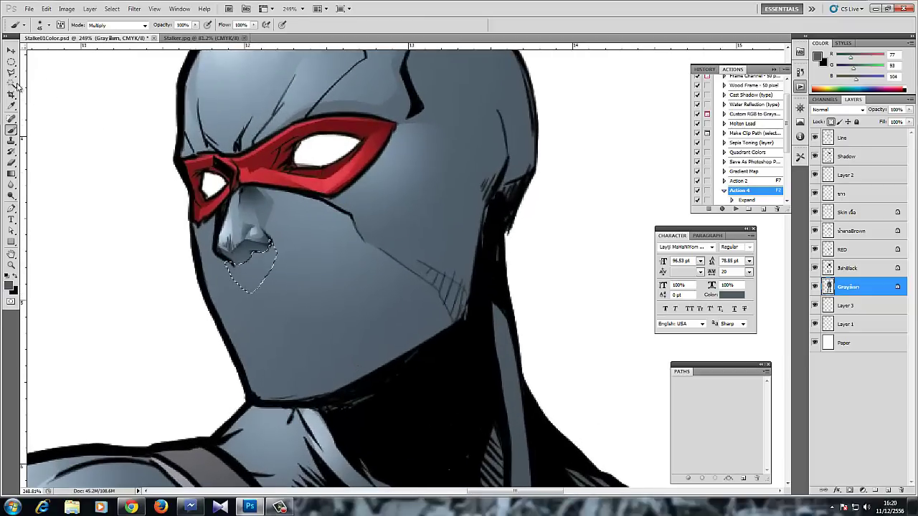
# - Trim the lower edge of the selection beneath the nose, darken the area with the Multiply brush, and deselect
pyautogui.press('l')
pyautogui.press('alt')
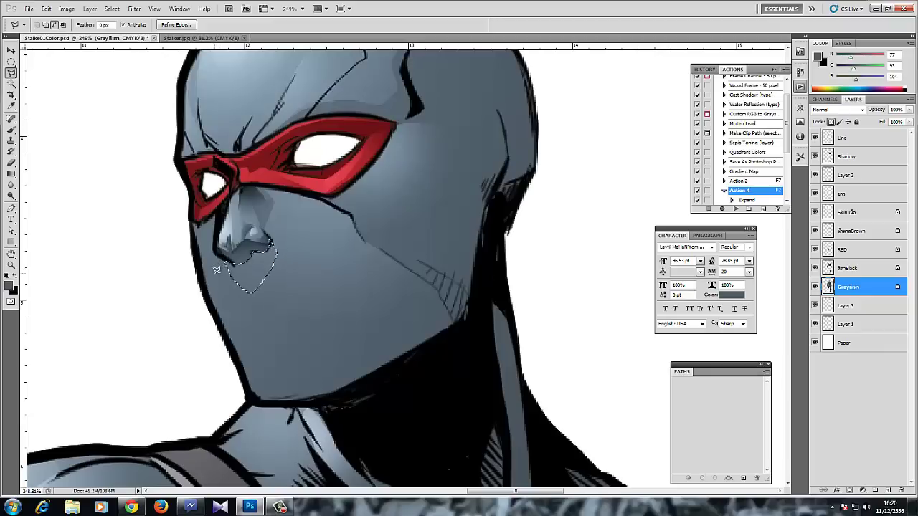
pyautogui.keyDown('shift'); pyautogui.click(220, 260); pyautogui.keyUp('shift')
pyautogui.keyDown('shift'); pyautogui.click(227, 266); pyautogui.keyUp('shift')
pyautogui.moveTo(228, 294); pyautogui.dragTo(228, 295)
pyautogui.press('g')
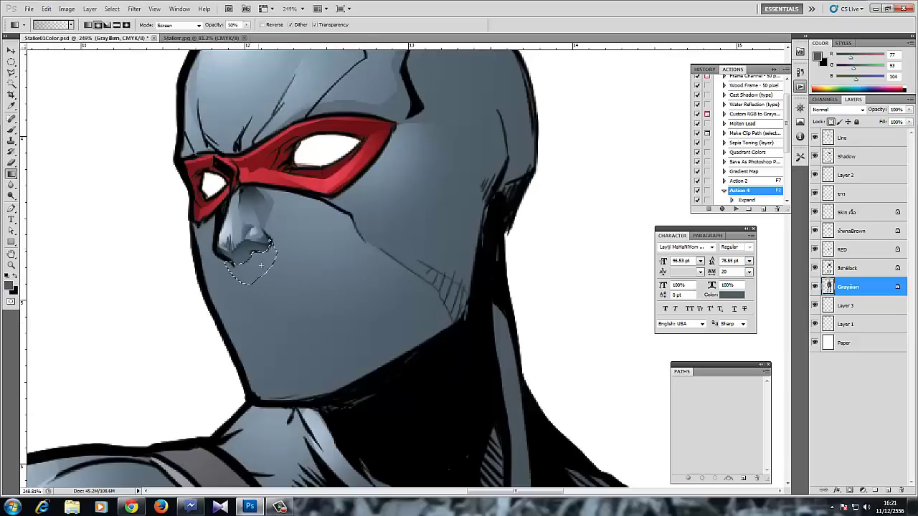
pyautogui.press('b')
pyautogui.moveTo(280, 260); pyautogui.dragTo(252, 276)
pyautogui.hotkey('ctrl', 'd')
# - Outline the masked head along the face and jaw, around the back of the skull and across the upper forehead
pyautogui.moveTo(205, 344); pyautogui.dragTo(166, 375)
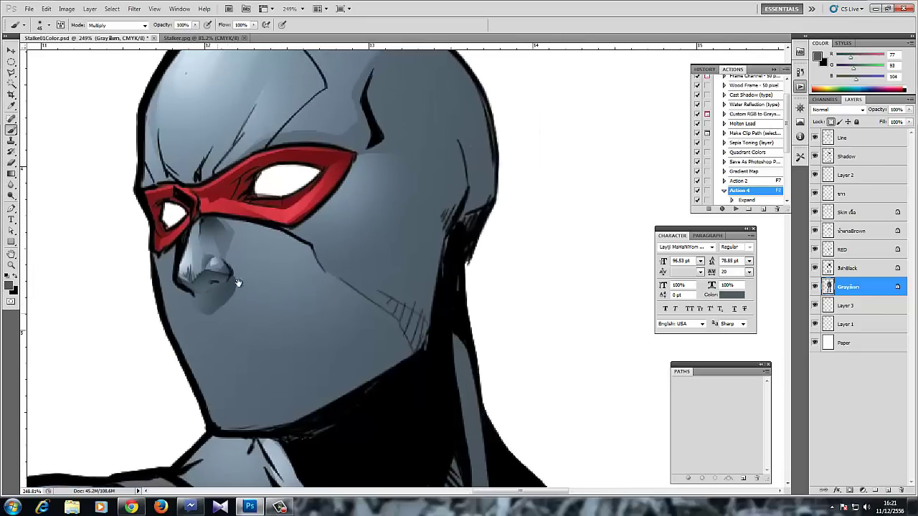
pyautogui.moveTo(242, 282); pyautogui.dragTo(235, 292)
pyautogui.scroll(-2, 235, 291)
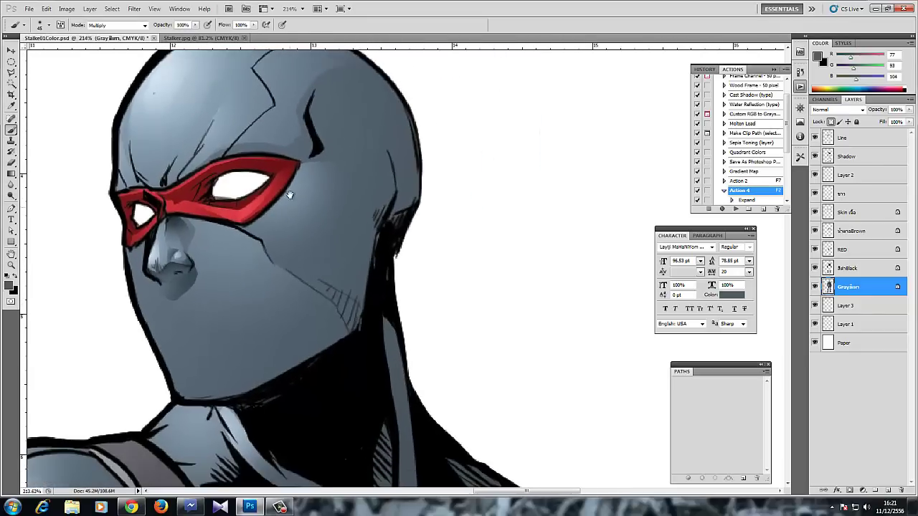
pyautogui.click(12, 72)
pyautogui.scroll(-3, 215, 301)
pyautogui.hscroll(-2, 215, 301)
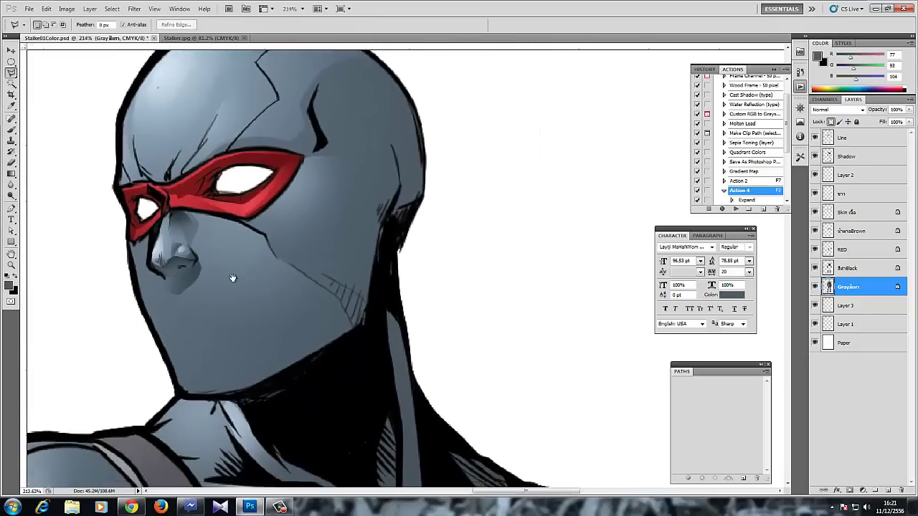
pyautogui.click(148, 195)
pyautogui.click(157, 268)
pyautogui.click(196, 329)
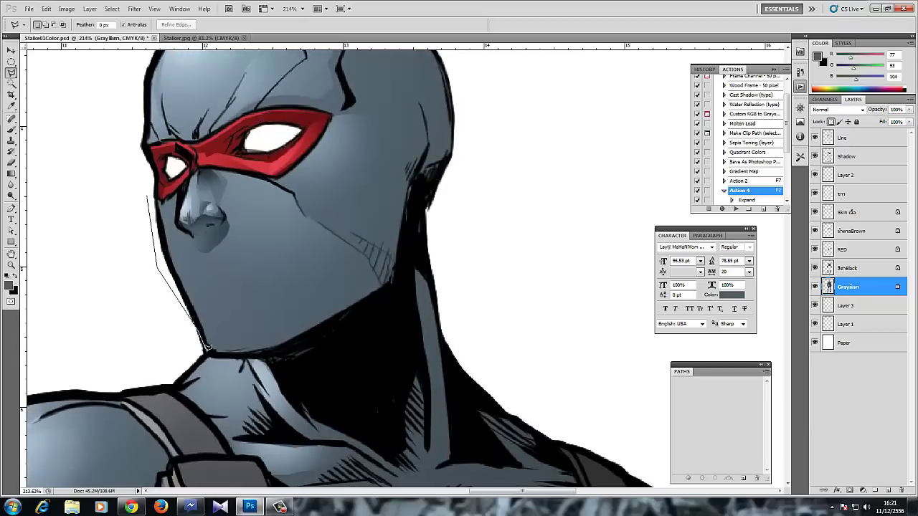
pyautogui.click(243, 355)
pyautogui.click(365, 322)
pyautogui.click(402, 278)
pyautogui.click(410, 190)
pyautogui.click(449, 158)
pyautogui.scroll(3, 466, 164)
pyautogui.click(484, 176)
pyautogui.click(463, 93)
pyautogui.click(410, 63)
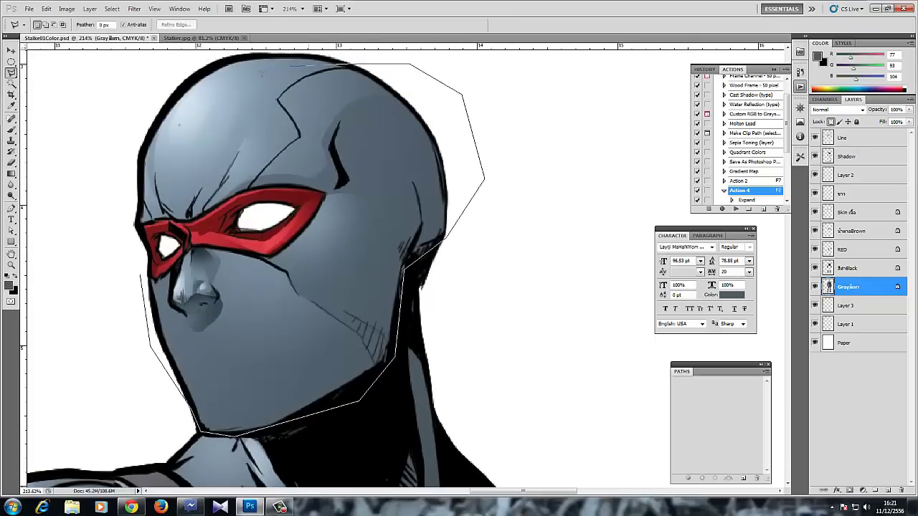
pyautogui.click(237, 91)
pyautogui.click(119, 210)
pyautogui.doubleClick(123, 247)
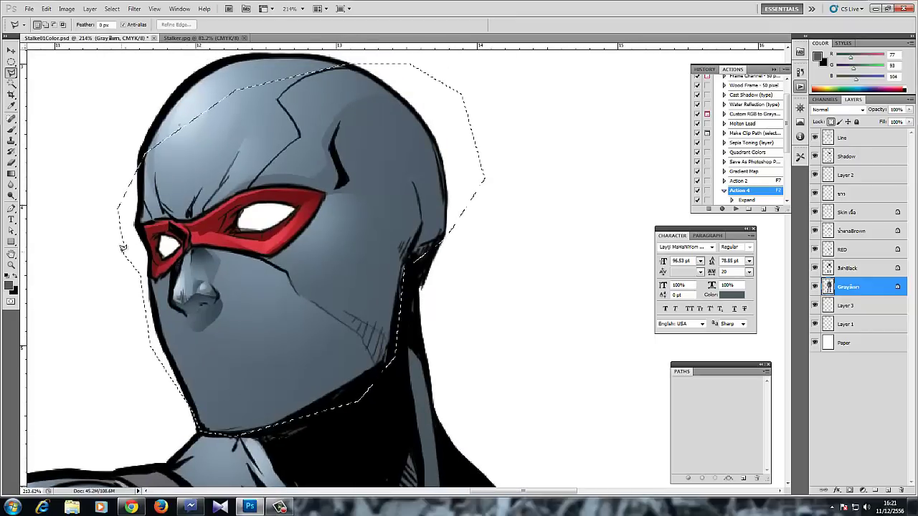
# - Darken the jawline and the back edge of the head with the Multiply brush at size 90, and deselect
pyautogui.click(10, 129)
pyautogui.press(']')
pyautogui.press(']')
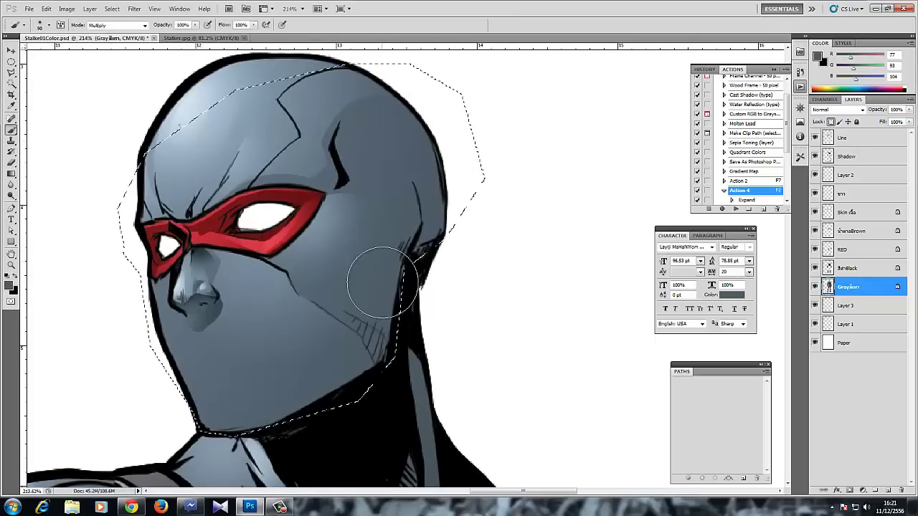
pyautogui.moveTo(376, 287); pyautogui.dragTo(407, 185)
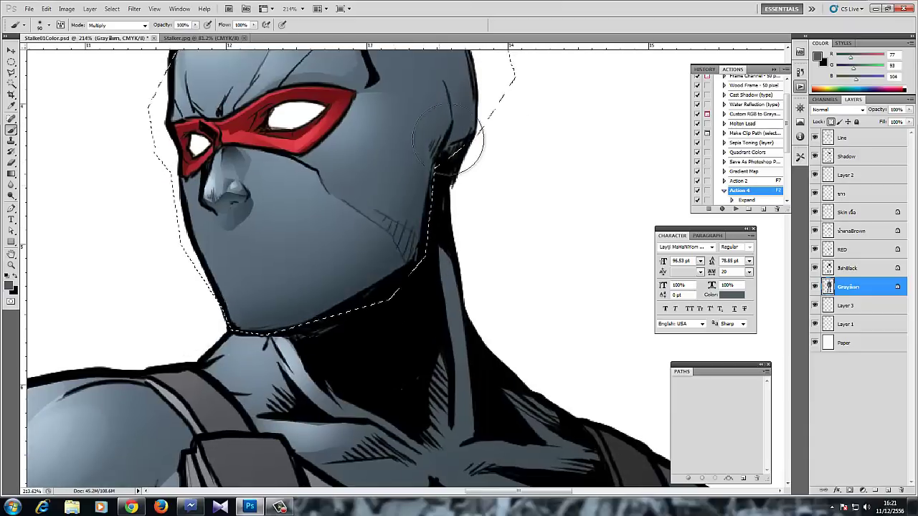
pyautogui.moveTo(468, 127); pyautogui.dragTo(456, 177)
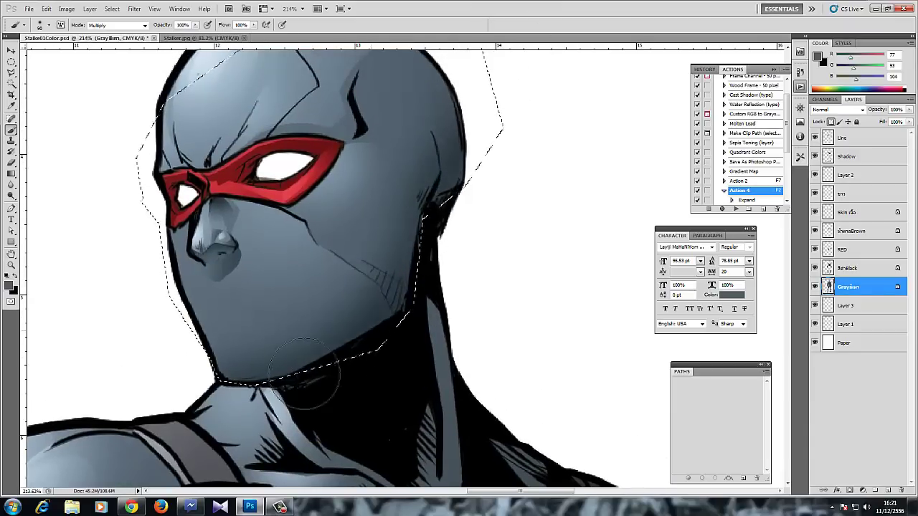
pyautogui.hotkey('ctrl', 'd')
# - Outline the side of the face between the red eye mask, the cheek crease and the rear jaw edge
pyautogui.click(10, 73)
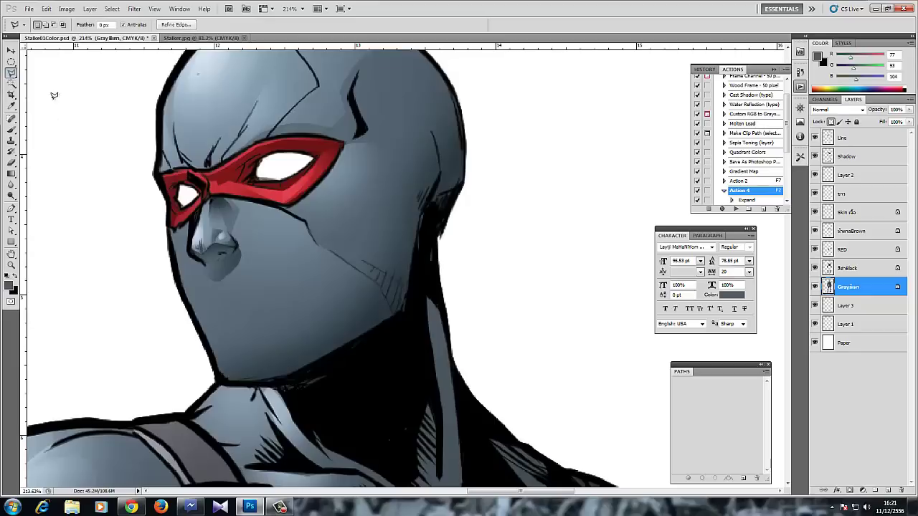
pyautogui.click(276, 205)
pyautogui.click(308, 223)
pyautogui.click(315, 242)
pyautogui.click(384, 286)
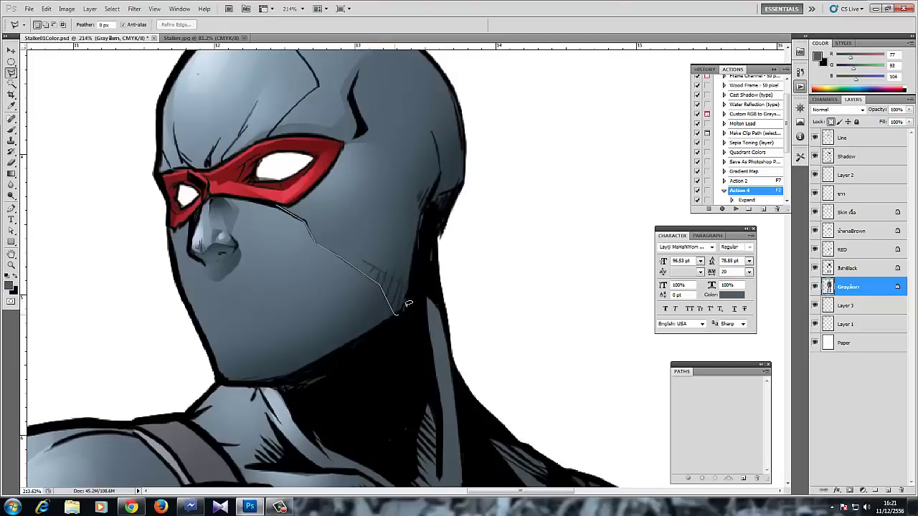
pyautogui.moveTo(419, 180); pyautogui.dragTo(385, 140)
pyautogui.moveTo(334, 157); pyautogui.dragTo(285, 202)
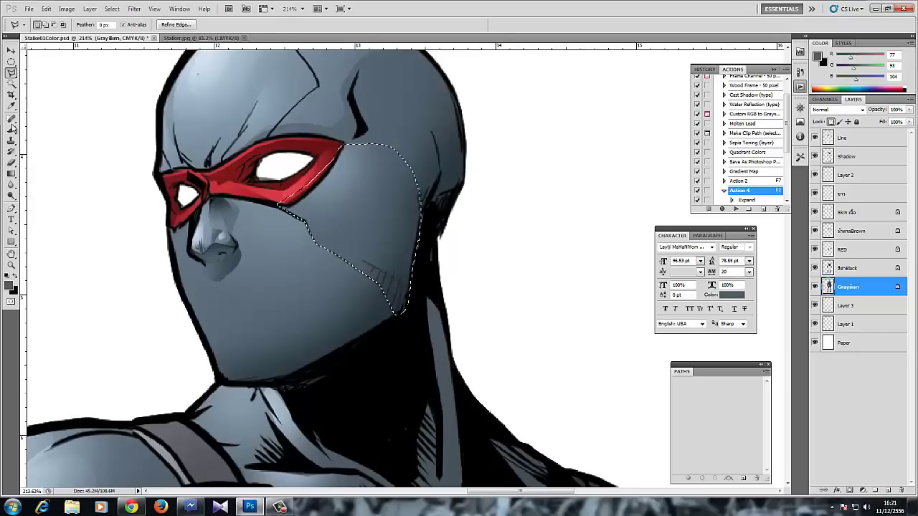
# - Darken the edges of the selected cheek area with the Multiply brush at size 90, and deselect
pyautogui.press('b')
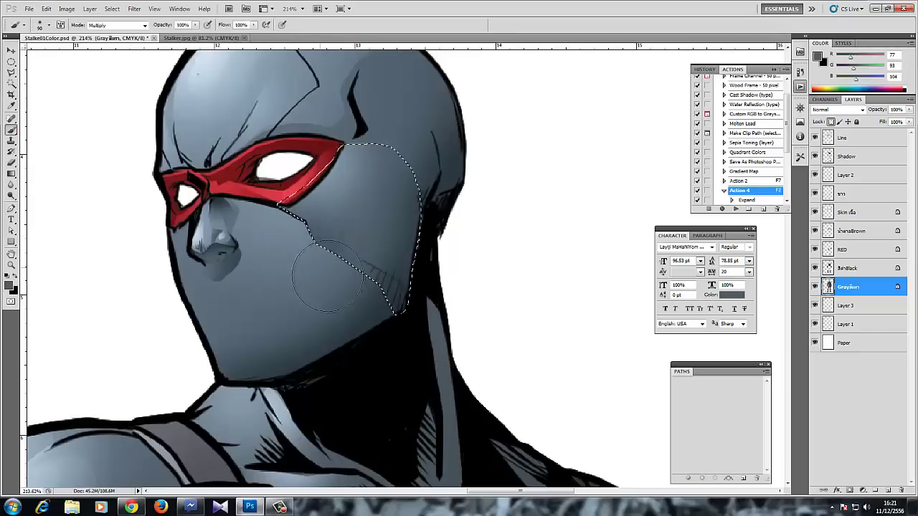
pyautogui.moveTo(436, 192)
pyautogui.mouseDown()
pyautogui.moveTo(411, 294)
pyautogui.moveTo(386, 315)
pyautogui.moveTo(338, 284)
pyautogui.mouseUp()
pyautogui.hotkey('ctrl', 'd')
pyautogui.moveTo(264, 321); pyautogui.dragTo(295, 329)
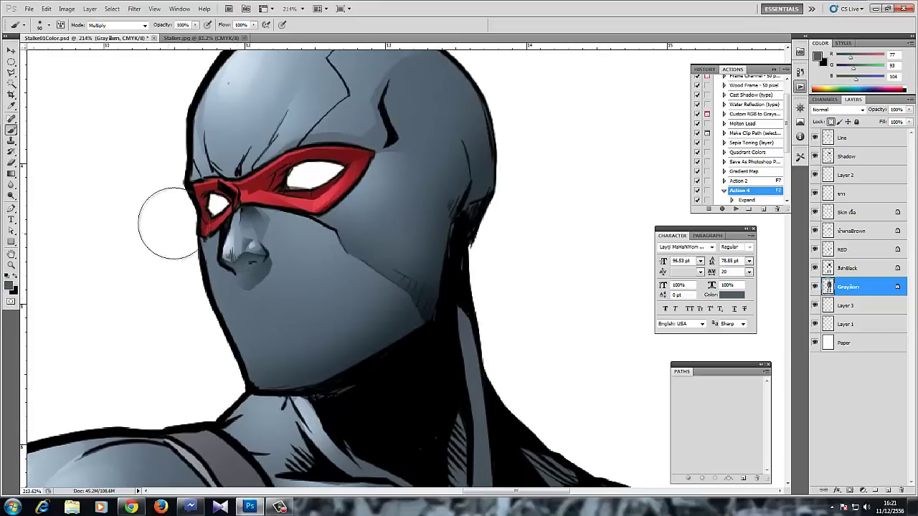
pyautogui.scroll(-3, 214, 277)
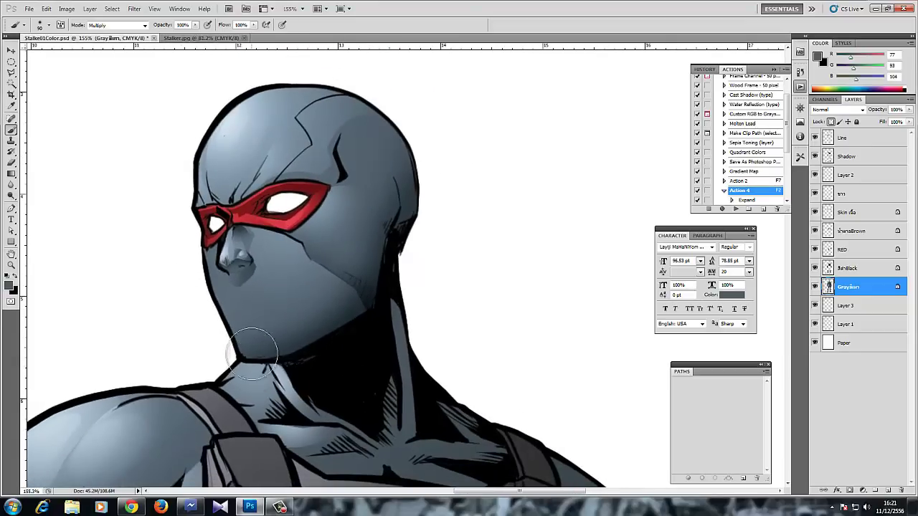
pyautogui.click(11, 73)
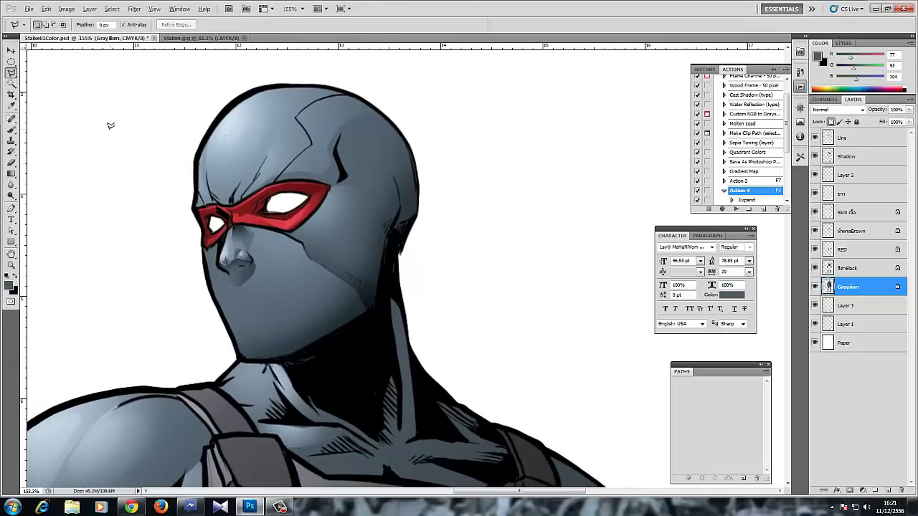
pyautogui.moveTo(106, 132)
pyautogui.mouseDown()
pyautogui.moveTo(108, 248)
pyautogui.moveTo(126, 156)
pyautogui.mouseUp()
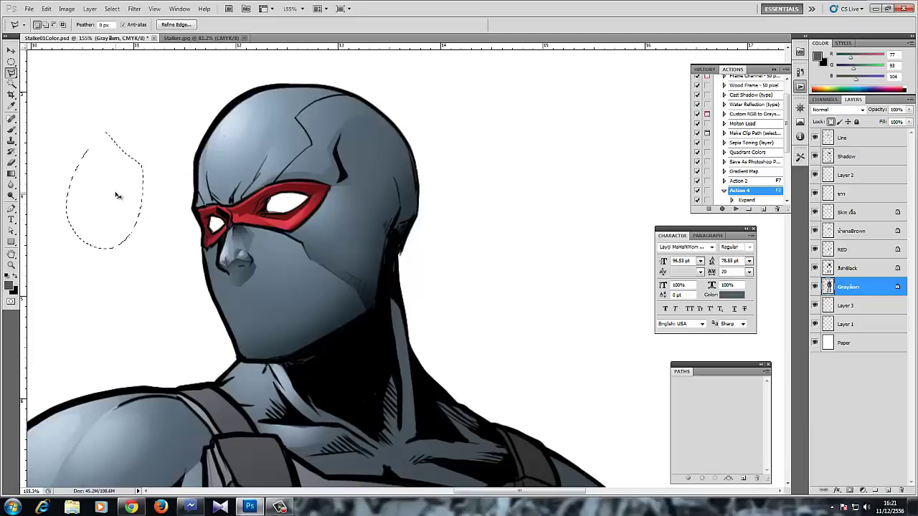
pyautogui.click(116, 188)
# - Outline the large shoulder muscle beside the vest strap, darken its edges with the Multiply brush at size 175, and deselect
pyautogui.moveTo(174, 299); pyautogui.dragTo(196, 233)
pyautogui.moveTo(275, 192)
pyautogui.mouseDown()
pyautogui.moveTo(252, 235)
pyautogui.moveTo(255, 207)
pyautogui.mouseUp()
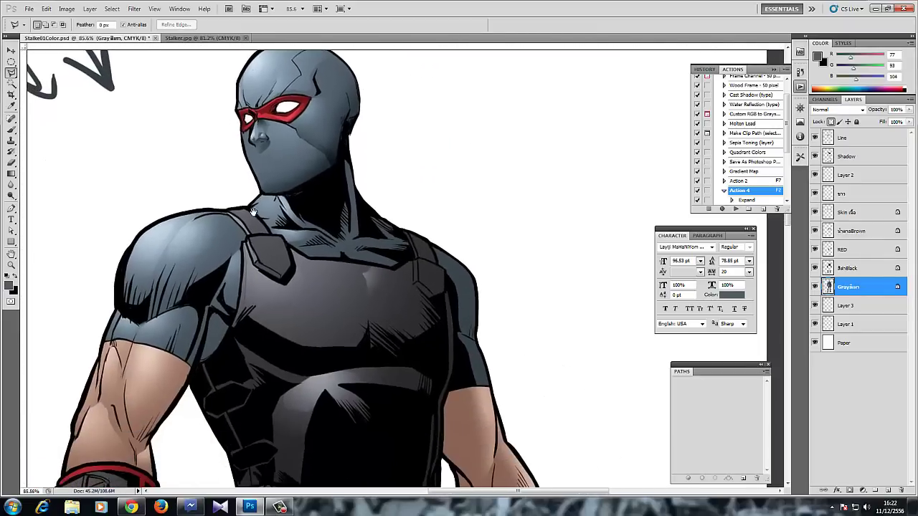
pyautogui.moveTo(216, 267)
pyautogui.mouseDown()
pyautogui.moveTo(226, 263)
pyautogui.moveTo(243, 171)
pyautogui.mouseUp()
pyautogui.click(155, 218)
pyautogui.click(183, 244)
pyautogui.moveTo(213, 225); pyautogui.dragTo(263, 209)
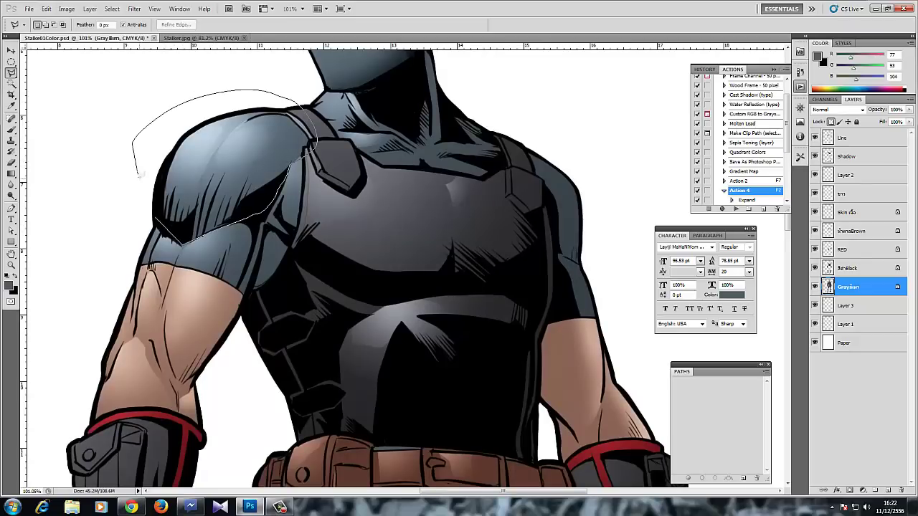
pyautogui.moveTo(140, 176); pyautogui.dragTo(142, 174)
pyautogui.press('b')
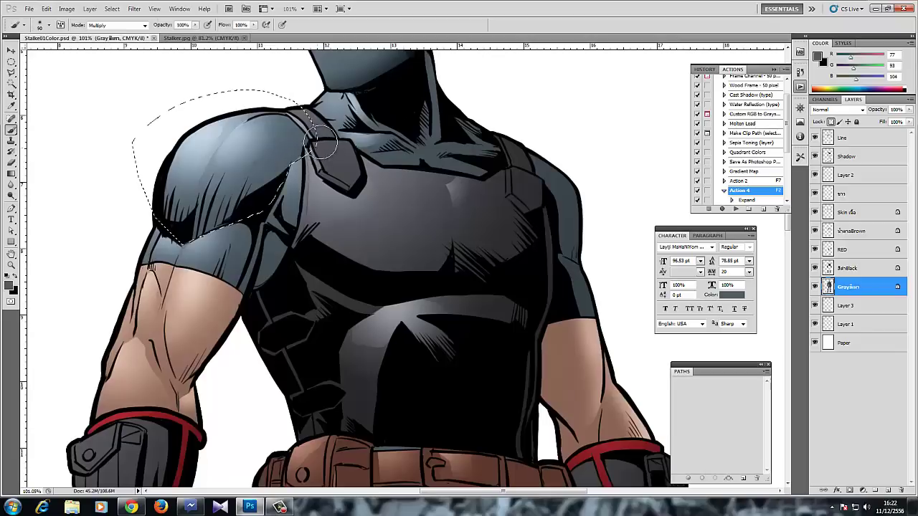
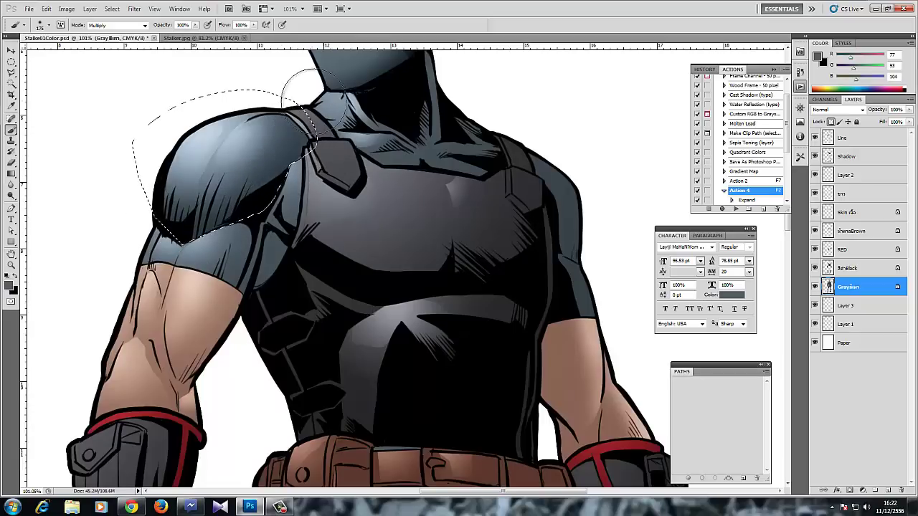
pyautogui.hotkey('ctrl', 'd')
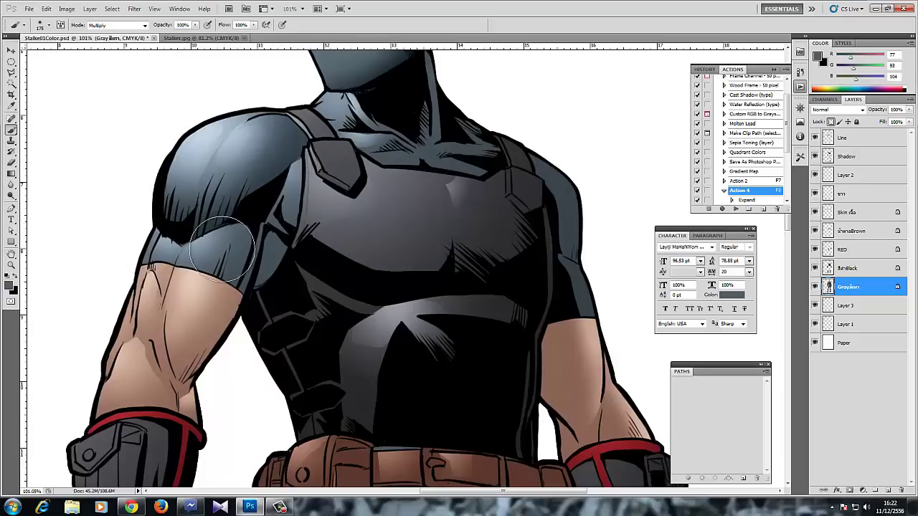
# - Shade the sleeve below the shoulder muscle and the armpit area with the Multiply brush at sizes 125 and 100
pyautogui.press(']')
pyautogui.press(']')
pyautogui.press(']')
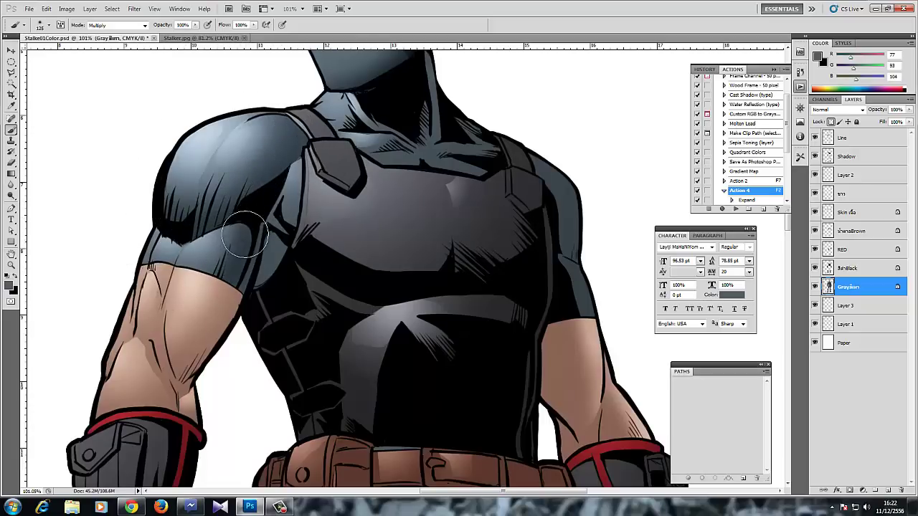
pyautogui.press('[')
pyautogui.press('[')
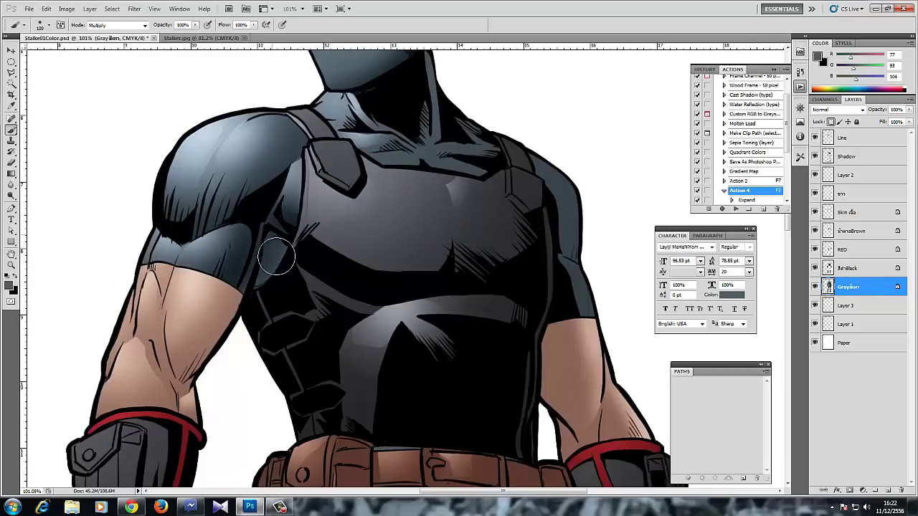
# - Darken the far arm's sleeve, the neck and the collarbone area with the Multiply brush at size 100
pyautogui.moveTo(254, 313); pyautogui.dragTo(162, 345)
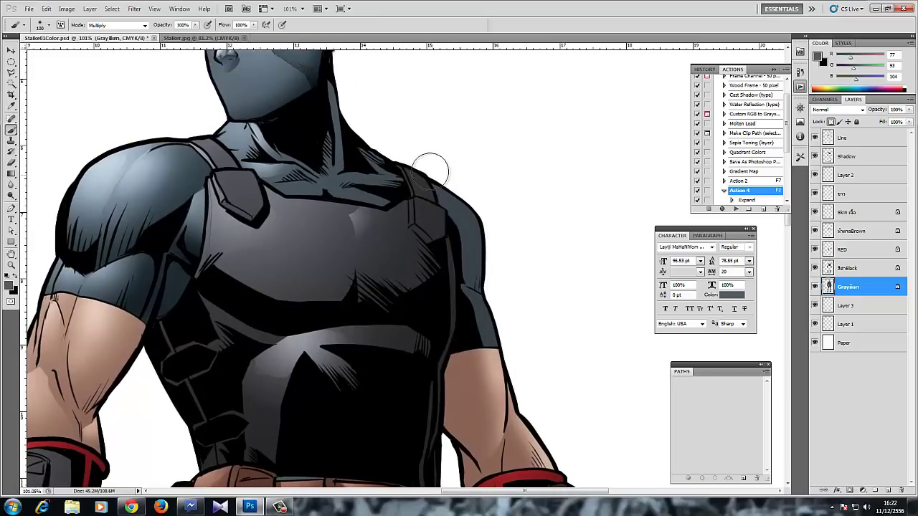
pyautogui.moveTo(459, 298); pyautogui.dragTo(472, 365)
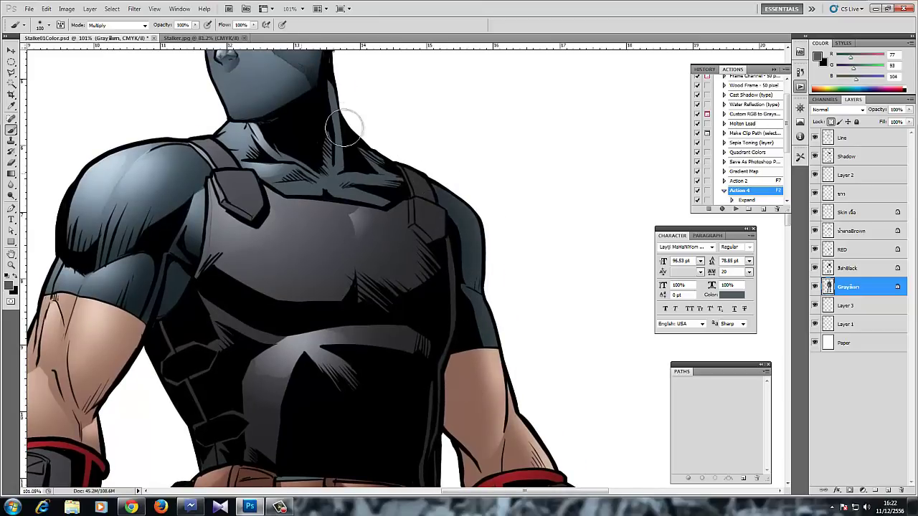
pyautogui.moveTo(335, 77); pyautogui.dragTo(334, 144)
pyautogui.moveTo(271, 266)
pyautogui.mouseDown()
pyautogui.moveTo(261, 297)
pyautogui.moveTo(228, 328)
pyautogui.mouseUp()
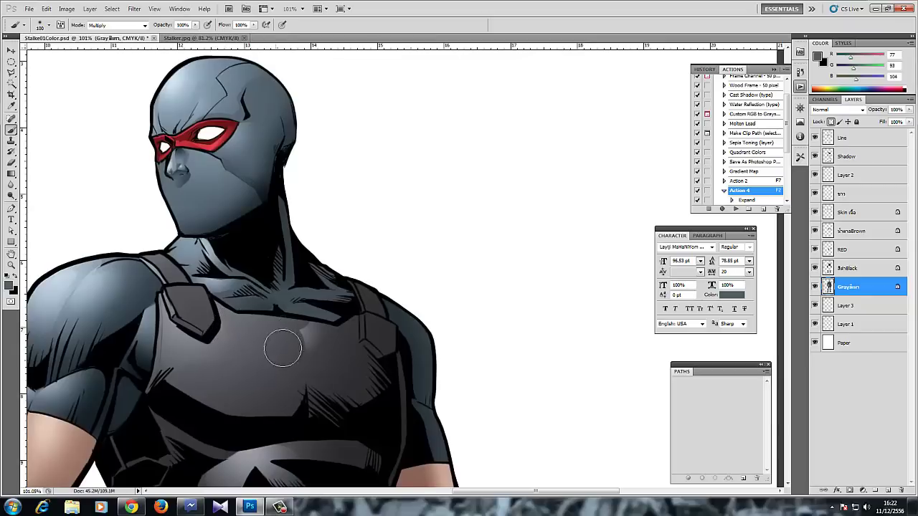
pyautogui.moveTo(308, 269); pyautogui.dragTo(357, 326)
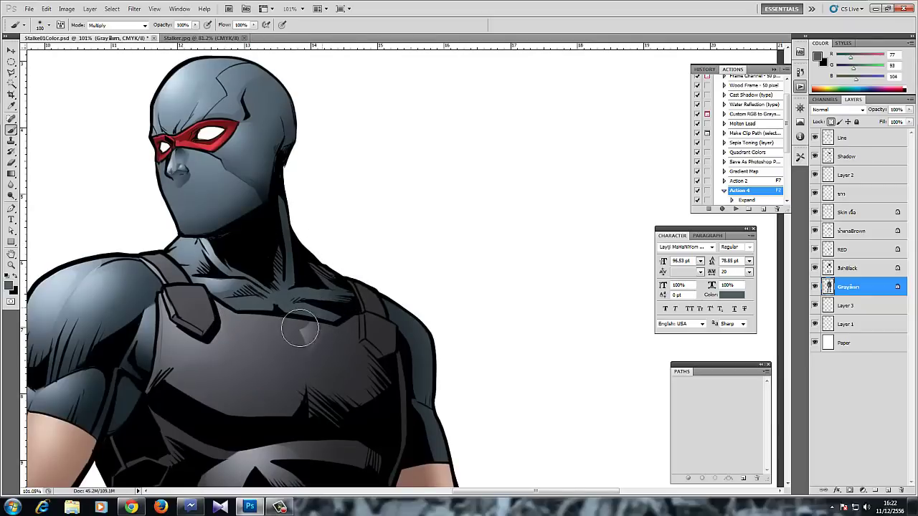
# - Try darkening the near leg's inner thigh with the Multiply brush at size 100, and undo it
pyautogui.moveTo(226, 232); pyautogui.dragTo(213, 219)
pyautogui.moveTo(213, 218); pyautogui.dragTo(230, 86)
pyautogui.moveTo(224, 284); pyautogui.dragTo(221, 129)
pyautogui.moveTo(253, 215); pyautogui.dragTo(243, 157)
pyautogui.scroll(-3, 242, 157)
pyautogui.moveTo(204, 319)
pyautogui.mouseDown()
pyautogui.moveTo(244, 211)
pyautogui.moveTo(196, 332)
pyautogui.moveTo(213, 320)
pyautogui.mouseUp()
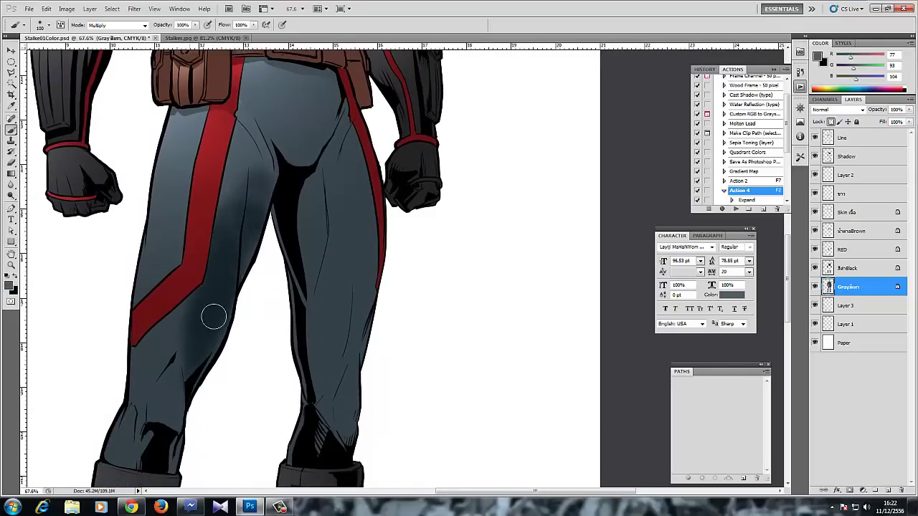
pyautogui.hotkey('ctrl', 'z')
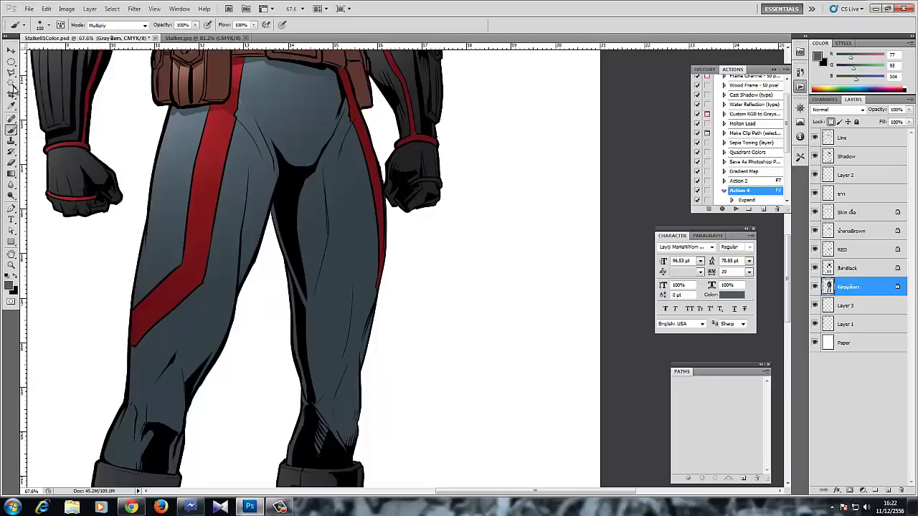
# - Outline the near leg's outer thigh down to the knee with the lasso and add the strip along its outer edge
pyautogui.click(10, 74)
pyautogui.moveTo(187, 243); pyautogui.dragTo(194, 279)
pyautogui.moveTo(257, 165); pyautogui.dragTo(181, 186)
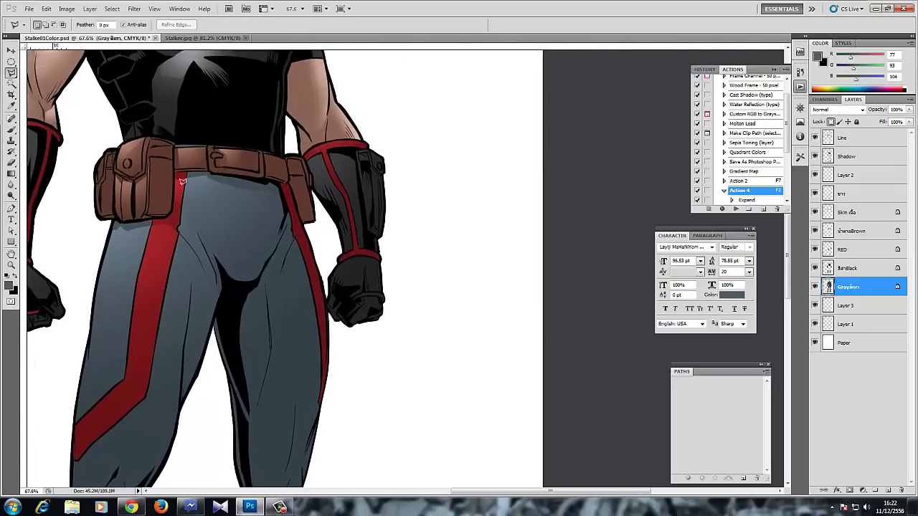
pyautogui.moveTo(112, 289); pyautogui.dragTo(188, 208)
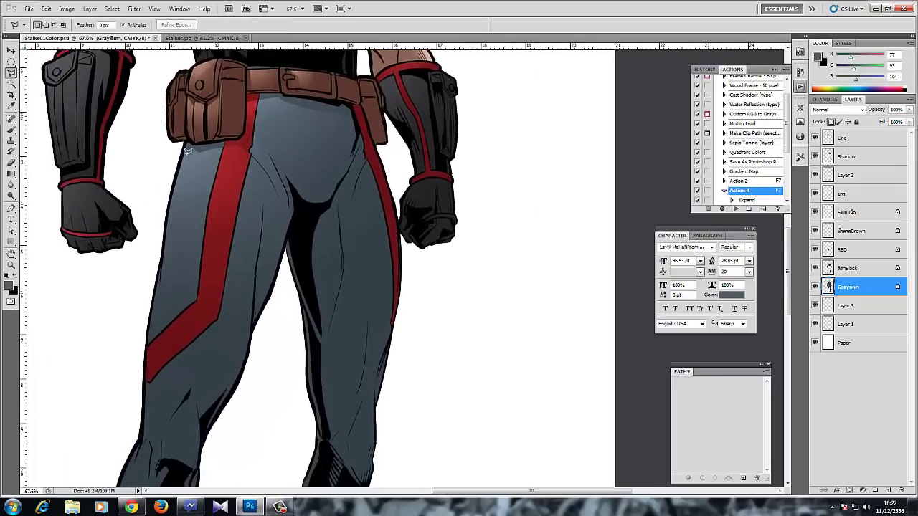
pyautogui.moveTo(183, 148); pyautogui.dragTo(162, 282)
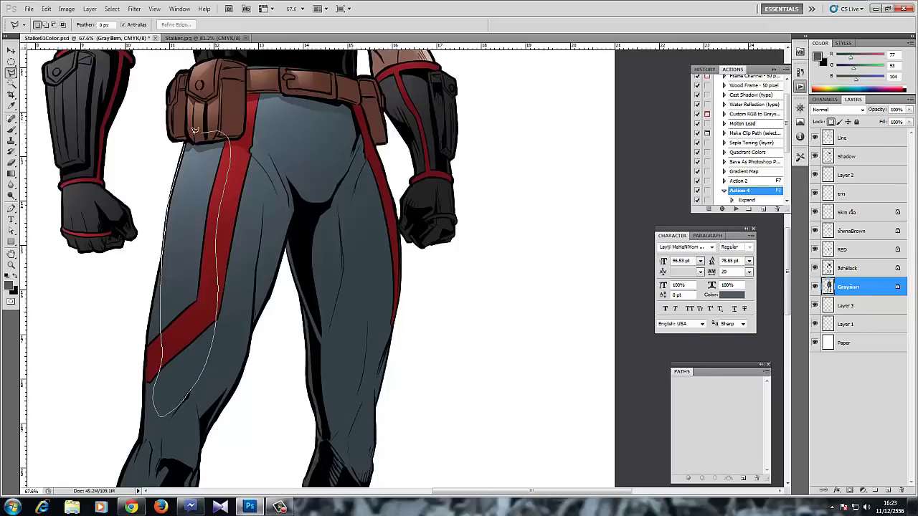
pyautogui.moveTo(256, 209); pyautogui.dragTo(268, 187)
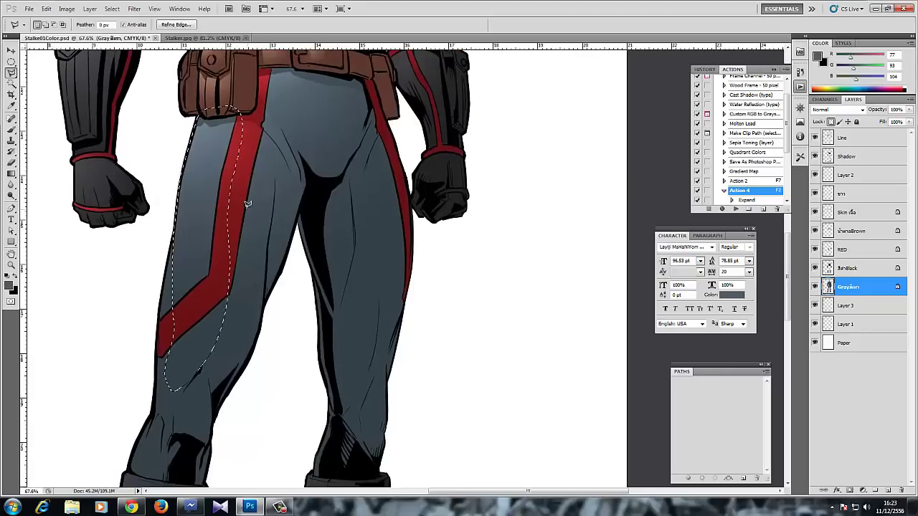
pyautogui.press('shift')
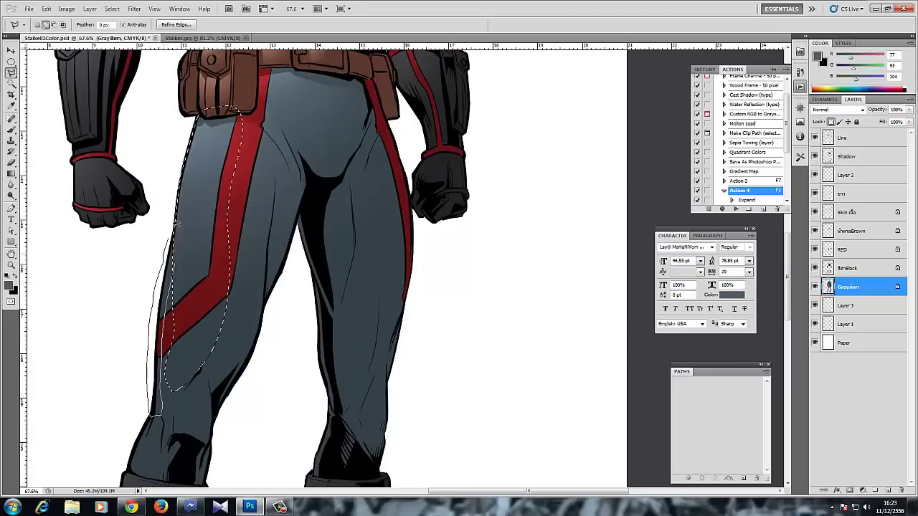
pyautogui.moveTo(174, 231); pyautogui.dragTo(173, 234)
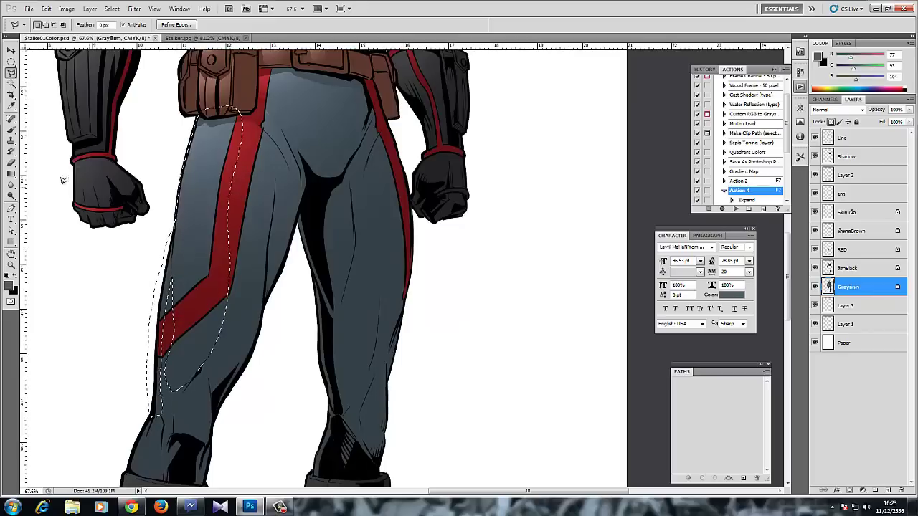
# - Lighten the selected outer thigh with the radial gradient in Screen mode at 50% opacity, and deselect
pyautogui.click(11, 173)
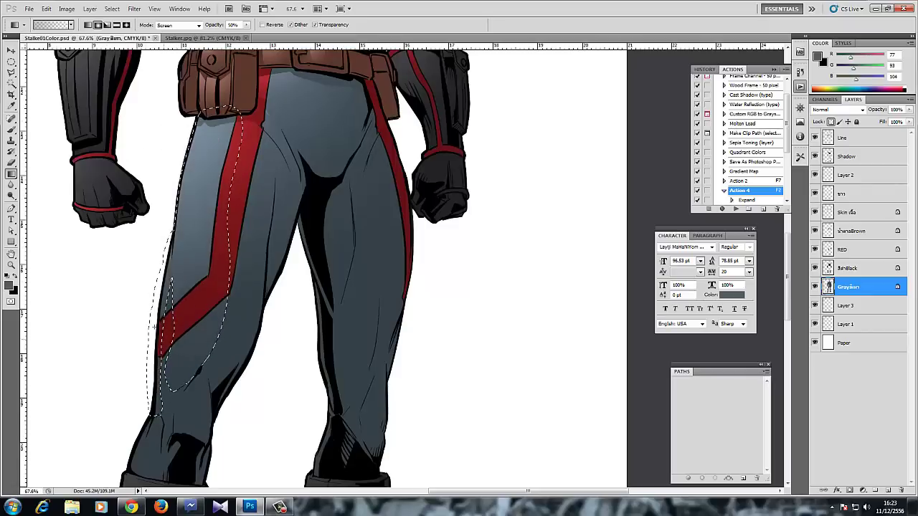
pyautogui.moveTo(153, 330); pyautogui.dragTo(129, 358)
pyautogui.moveTo(180, 320)
pyautogui.mouseDown()
pyautogui.moveTo(149, 323)
pyautogui.moveTo(171, 323)
pyautogui.mouseUp()
# - Outline the thigh panel outside the red stripe, lighten it with the Screen gradient at 50% opacity, and deselect
pyautogui.click(11, 62)
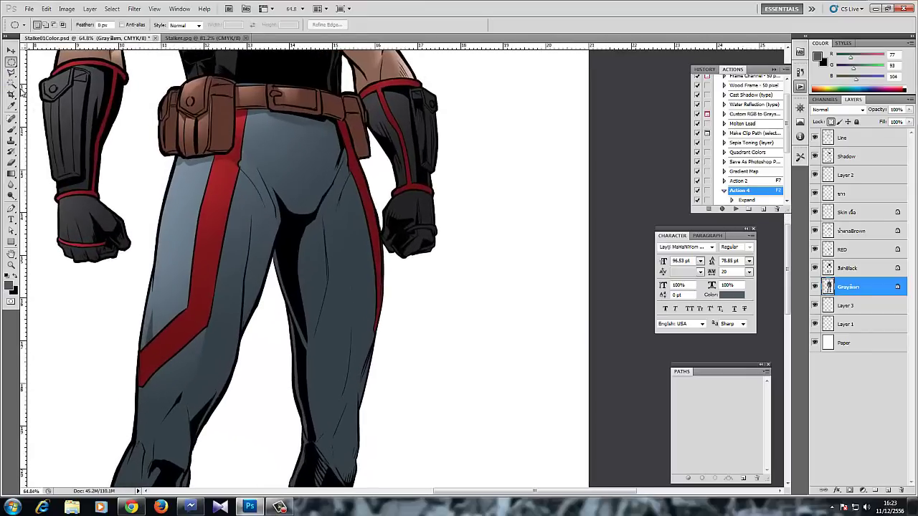
pyautogui.click(11, 72)
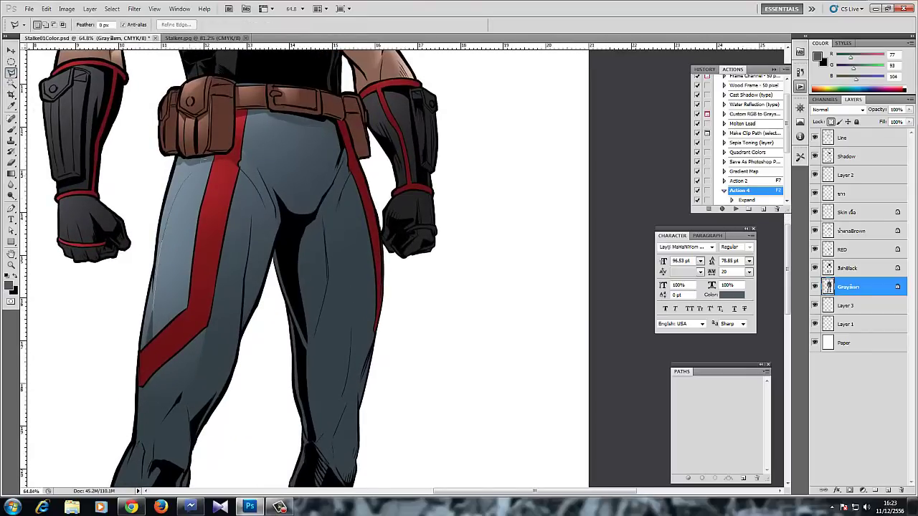
pyautogui.moveTo(210, 180)
pyautogui.mouseDown()
pyautogui.moveTo(200, 278)
pyautogui.moveTo(174, 333)
pyautogui.moveTo(205, 167)
pyautogui.mouseUp()
pyautogui.press('g')
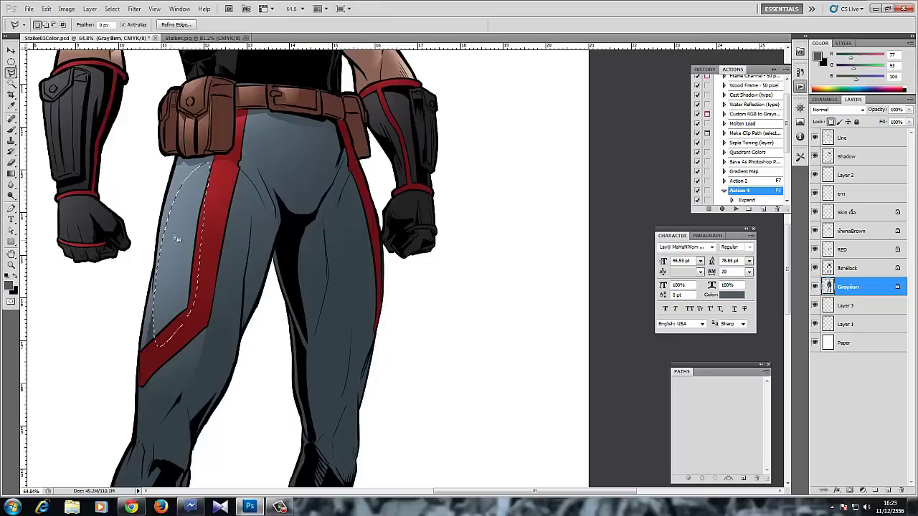
pyautogui.moveTo(178, 212); pyautogui.dragTo(199, 309)
pyautogui.hotkey('ctrl', 'd')
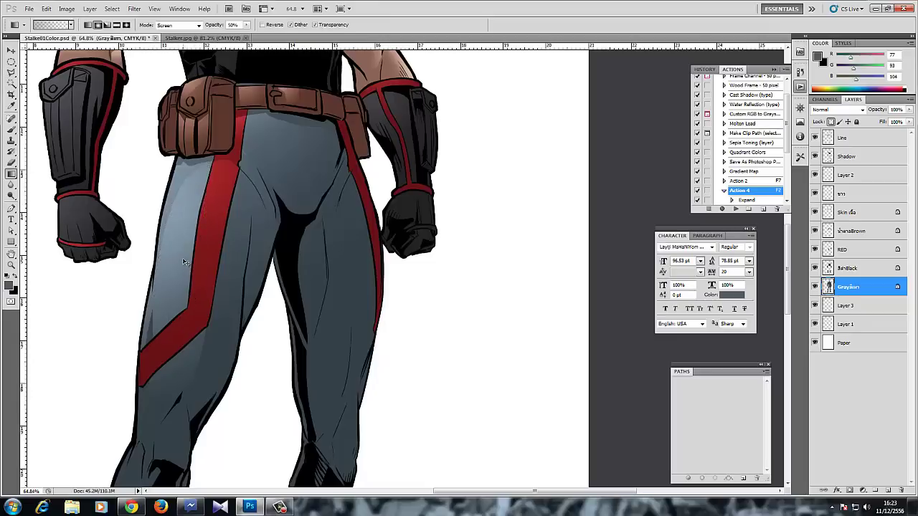
# - Outline the narrow muscle area on the near leg's inner thigh, lighten it with the Screen gradient at 50% opacity, and deselect
pyautogui.click(11, 73)
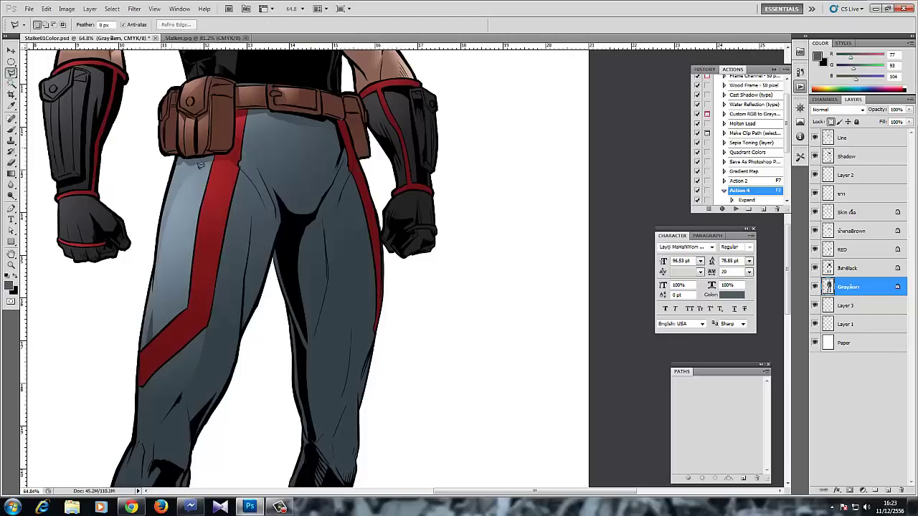
pyautogui.moveTo(239, 169); pyautogui.dragTo(231, 139)
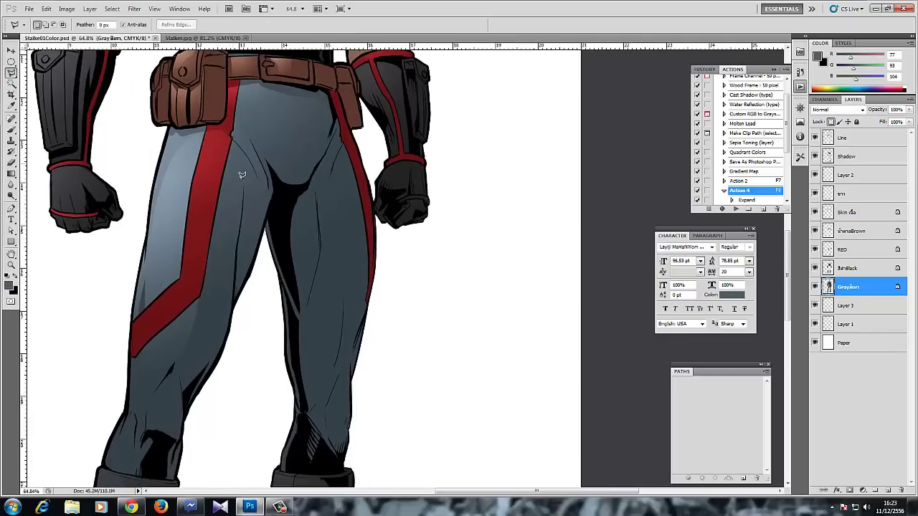
pyautogui.moveTo(246, 170); pyautogui.dragTo(245, 158)
pyautogui.moveTo(246, 192); pyautogui.dragTo(247, 160)
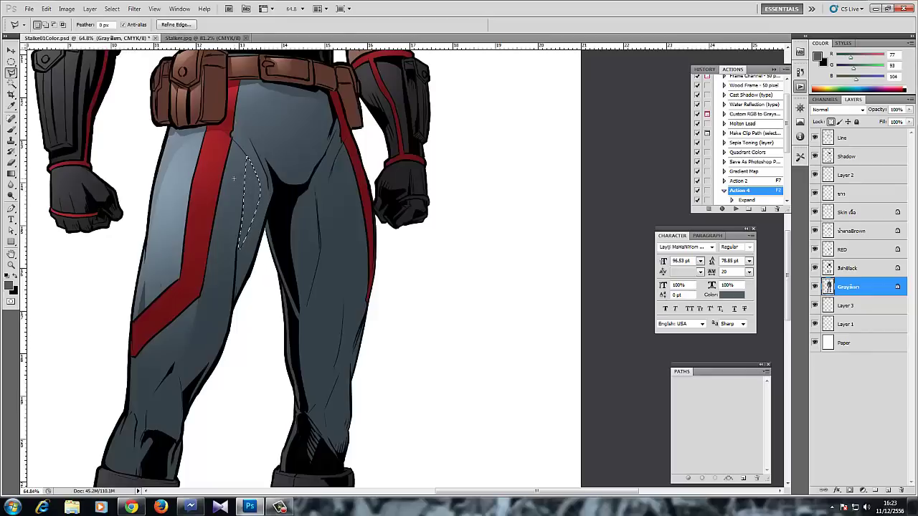
pyautogui.press('g')
pyautogui.hotkey('ctrl', 'd')
pyautogui.scroll(-4, 172, 275)
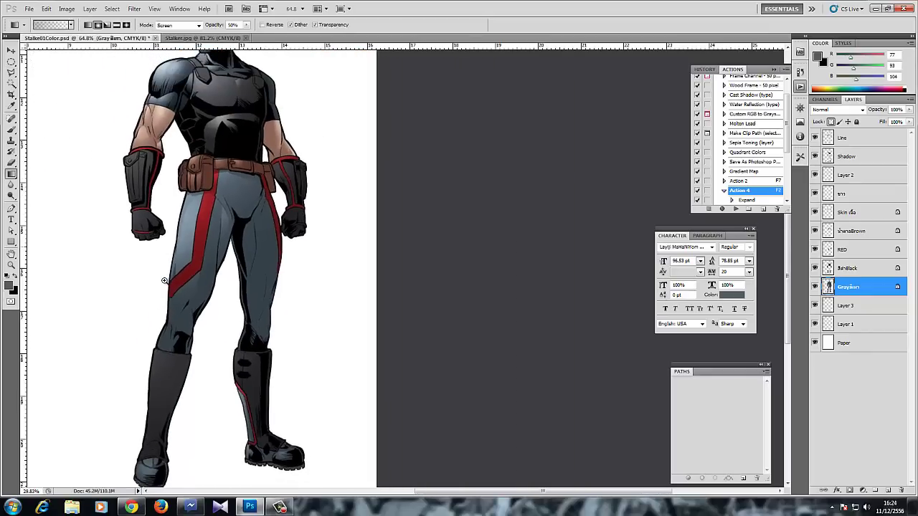
pyautogui.scroll(3, 165, 279)
pyautogui.hotkey('ctrl', 'z')
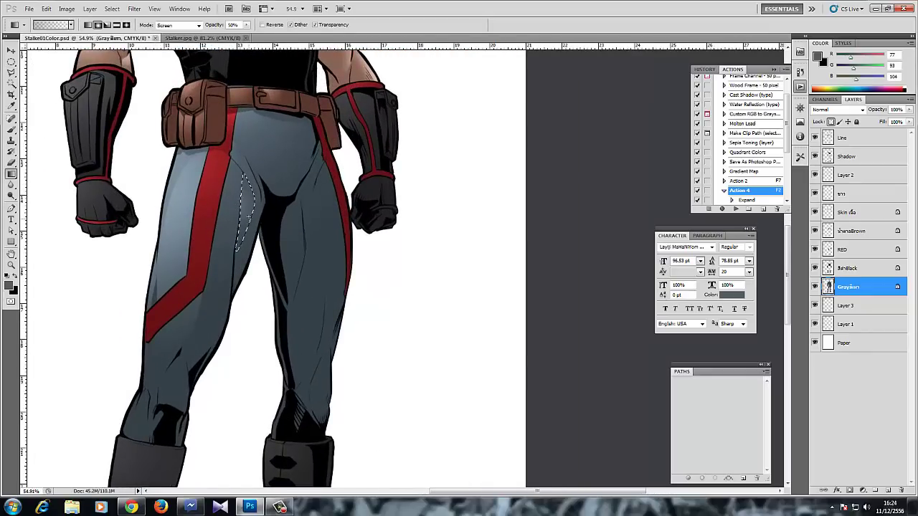
pyautogui.hotkey('ctrl', 'd')
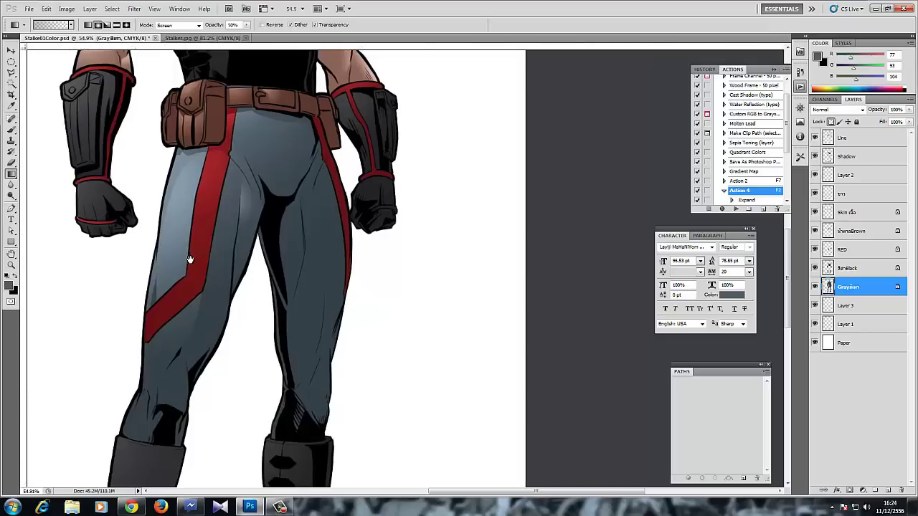
# - Set the brush to Screen mode at size 200 and brush highlights onto the near thigh around the red stripe
pyautogui.scroll(-1, 150, 208)
pyautogui.click(11, 120)
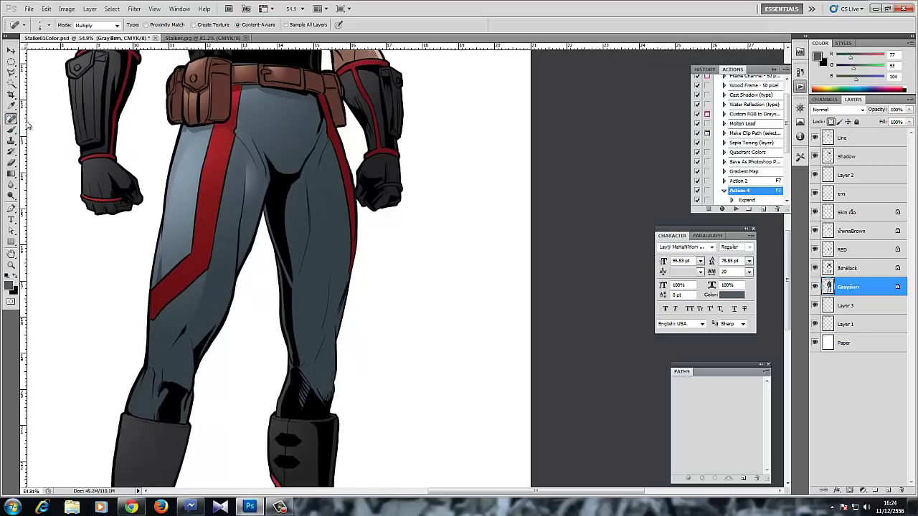
pyautogui.press('b')
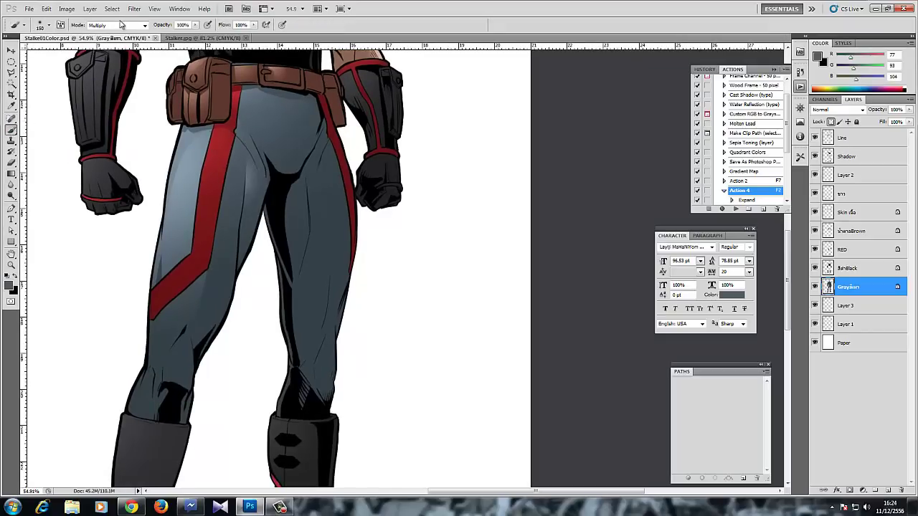
pyautogui.click(121, 24)
pyautogui.click(107, 121)
pyautogui.press(']')
pyautogui.press(']')
pyautogui.moveTo(212, 176)
pyautogui.mouseDown()
pyautogui.moveTo(177, 335)
pyautogui.moveTo(188, 229)
pyautogui.moveTo(210, 172)
pyautogui.mouseUp()
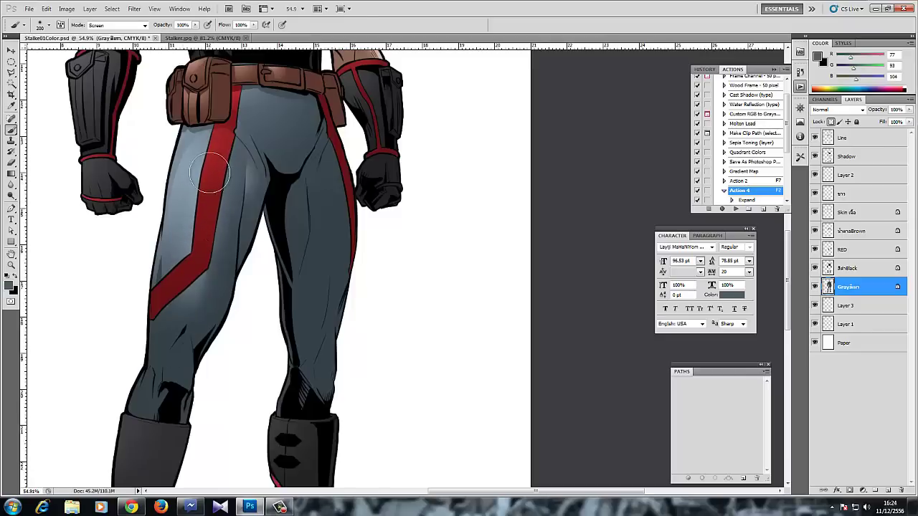
pyautogui.hotkey('ctrl', 'z')
pyautogui.moveTo(191, 263); pyautogui.dragTo(209, 192)
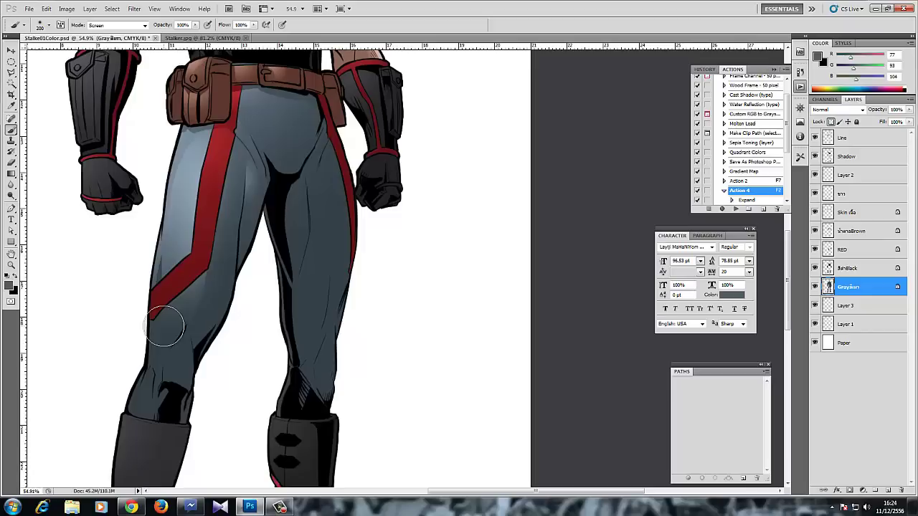
# - Outline the near leg's kneecap area, lighten it with the Screen gradient at 50% opacity, and deselect
pyautogui.click(11, 73)
pyautogui.moveTo(189, 316); pyautogui.dragTo(213, 230)
pyautogui.hotkey('ctrl', 'r')
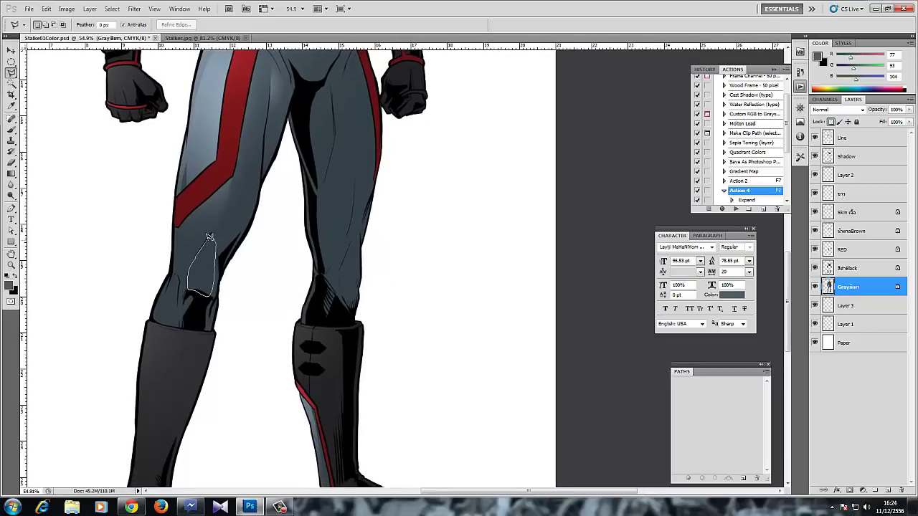
pyautogui.moveTo(209, 237); pyautogui.dragTo(210, 239)
pyautogui.press('g')
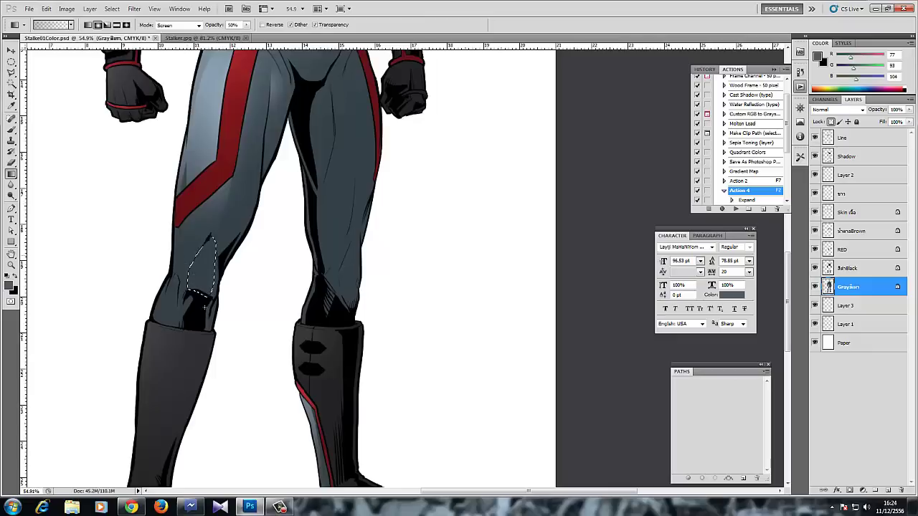
pyautogui.moveTo(204, 307); pyautogui.dragTo(196, 251)
pyautogui.hotkey('ctrl', 'd')
pyautogui.moveTo(176, 295)
pyautogui.mouseDown()
pyautogui.moveTo(171, 333)
pyautogui.moveTo(150, 246)
pyautogui.mouseUp()
pyautogui.hotkey('ctrl', 'shift', 'd')
pyautogui.hotkey('ctrl', 'd')
# - Outline the suit area between the near knee's outer side and the top of the boot with the lasso
pyautogui.moveTo(114, 190); pyautogui.dragTo(136, 125)
pyautogui.click(11, 73)
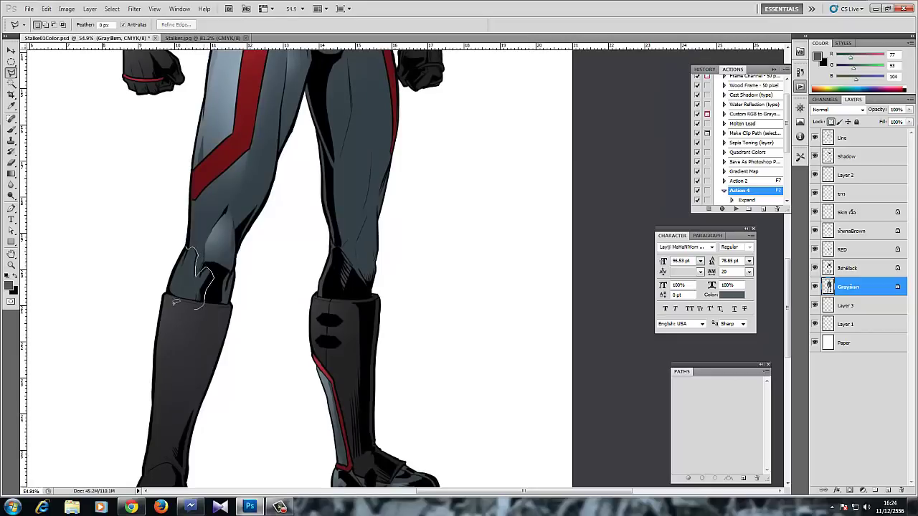
pyautogui.press('g')
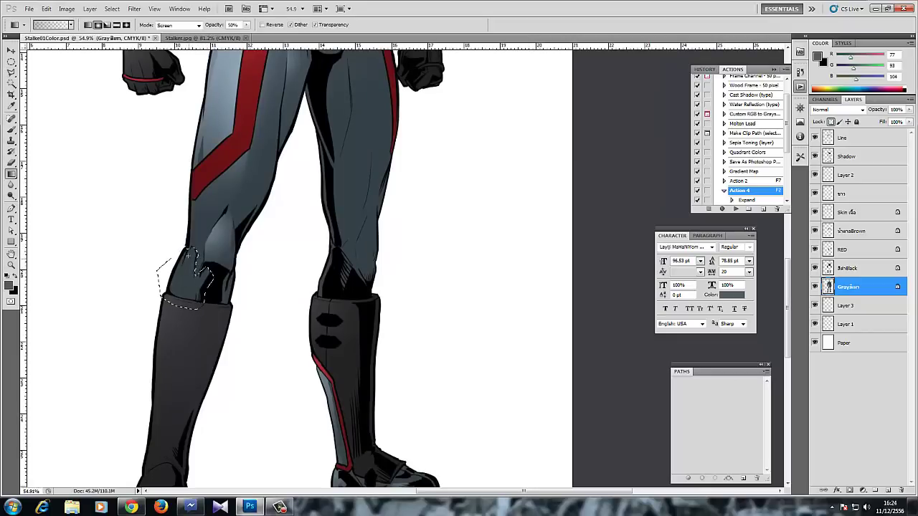
# - Try lightening the selected area above the near boot with the Screen gradient, and undo it
pyautogui.moveTo(165, 297); pyautogui.dragTo(215, 297)
pyautogui.hotkey('ctrl', 'alt', 'z')
pyautogui.hotkey('ctrl', 'alt', 'z')
pyautogui.hotkey('ctrl', 'alt', 'z')
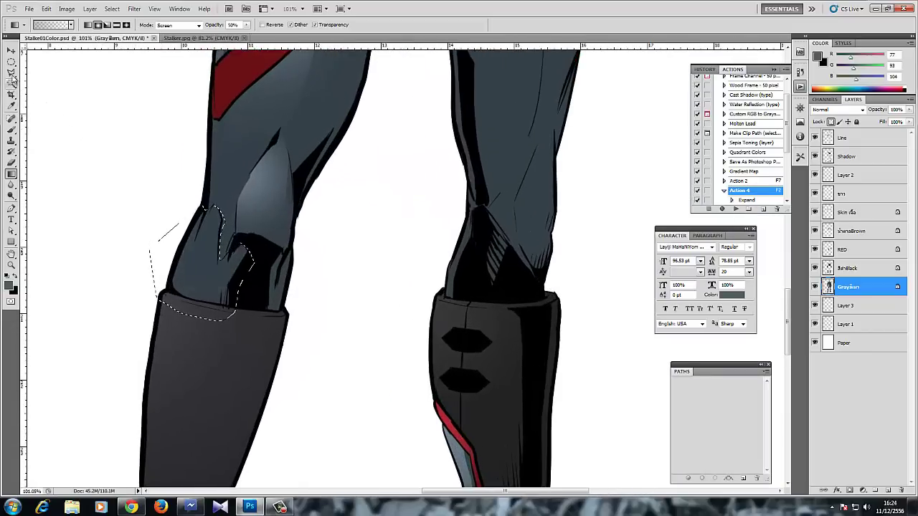
# - Trim the selection's inner edge below the near knee, lighten the area with the Screen gradient at 50% opacity, and deselect
pyautogui.click(10, 73)
pyautogui.click(224, 219)
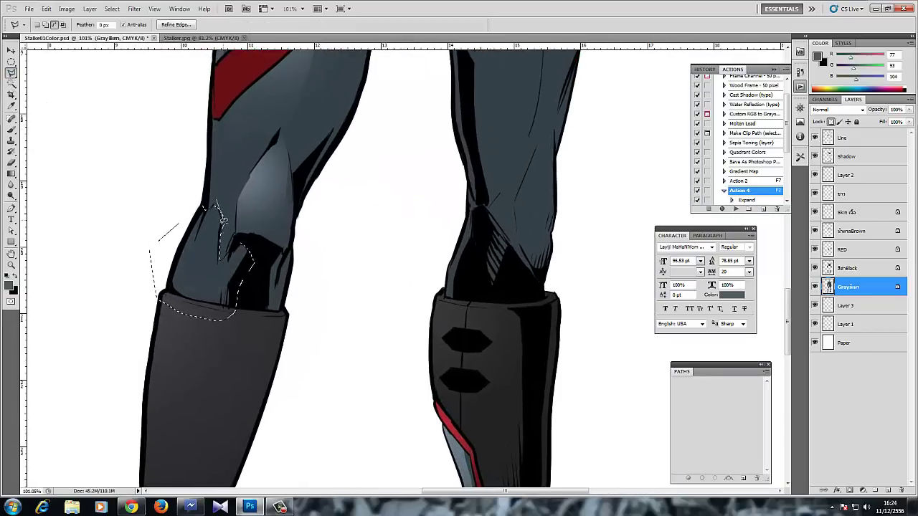
pyautogui.click(220, 250)
pyautogui.press('Escape')
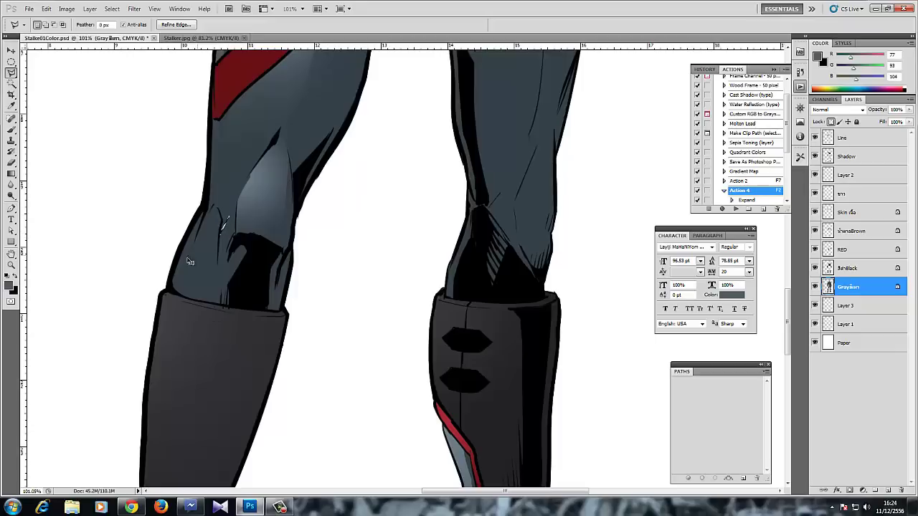
pyautogui.click(11, 174)
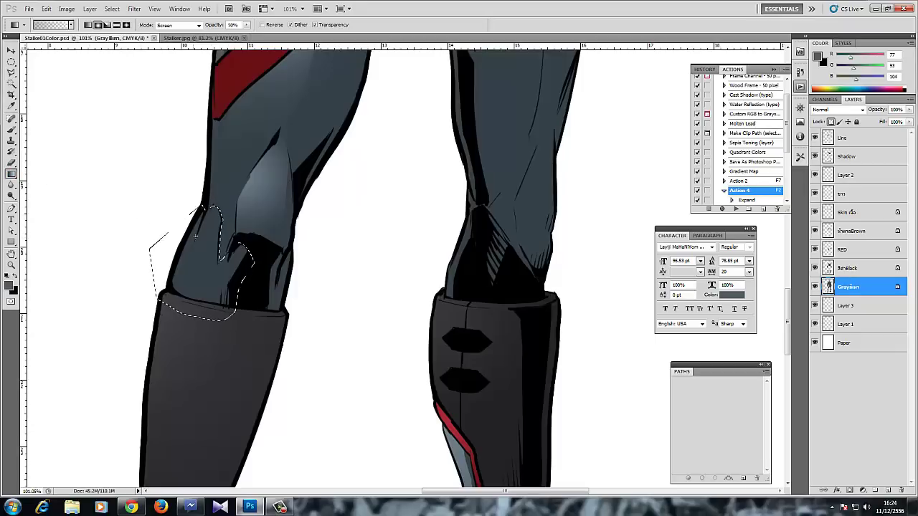
pyautogui.moveTo(195, 236); pyautogui.dragTo(143, 366)
pyautogui.hotkey('ctrl', 'd')
# - Outline the whole far leg from the hip down to the top of the boot with the lasso
pyautogui.moveTo(148, 232); pyautogui.dragTo(112, 200)
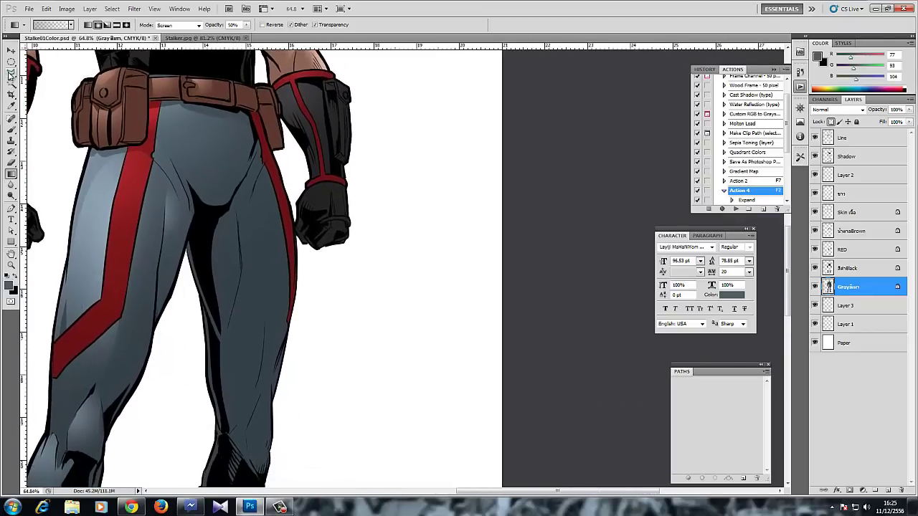
pyautogui.click(11, 73)
pyautogui.scroll(-3, 191, 168)
pyautogui.click(203, 146)
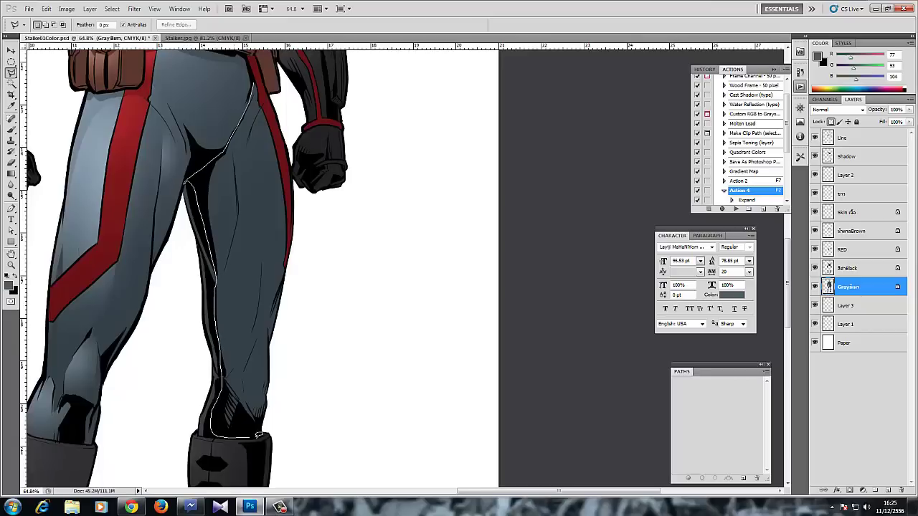
pyautogui.moveTo(312, 253); pyautogui.dragTo(302, 199)
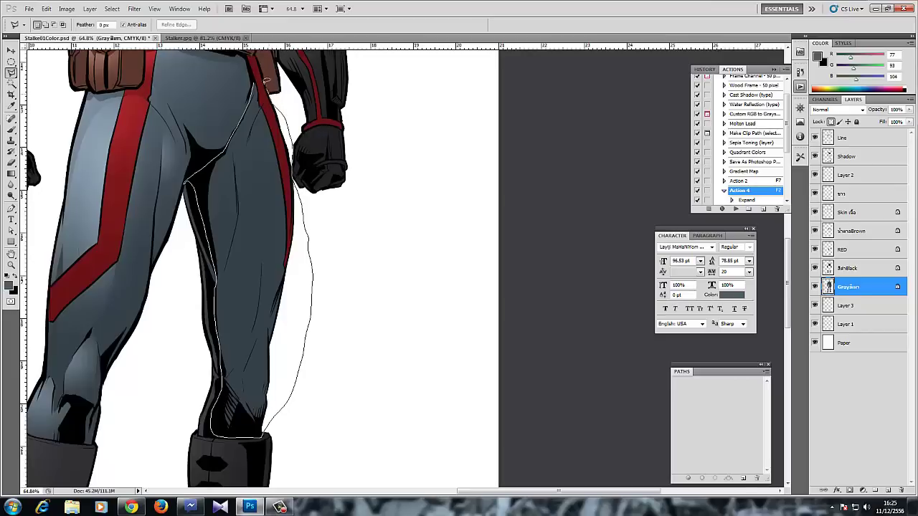
pyautogui.moveTo(254, 80); pyautogui.dragTo(255, 81)
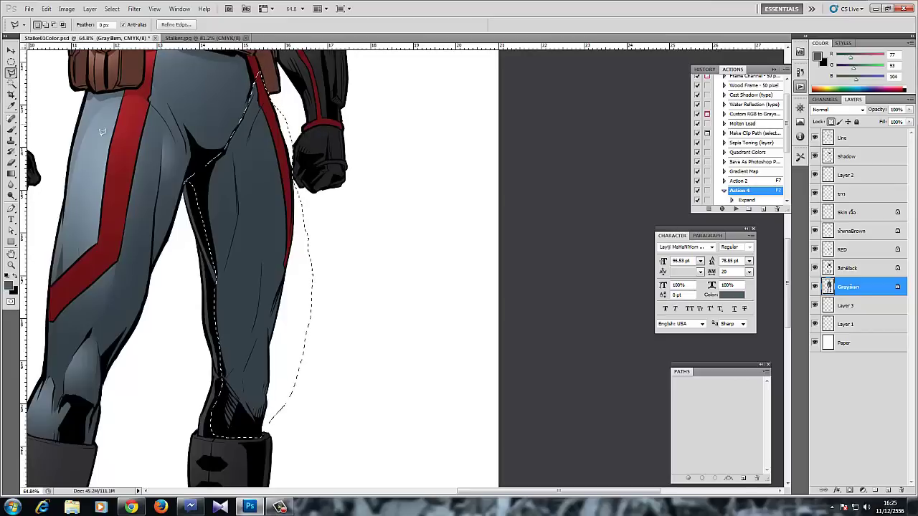
# - Try darkening the inner side of the selected far leg with a Color Burn brush at size 600, and undo it
pyautogui.press('b')
pyautogui.click(114, 25)
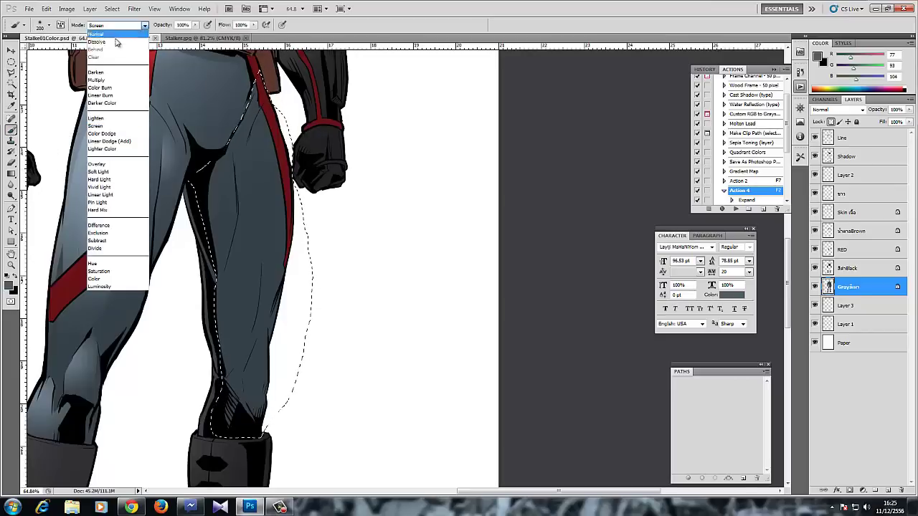
pyautogui.click(115, 64)
pyautogui.press(']')
pyautogui.press(']')
pyautogui.press(']')
pyautogui.press(']')
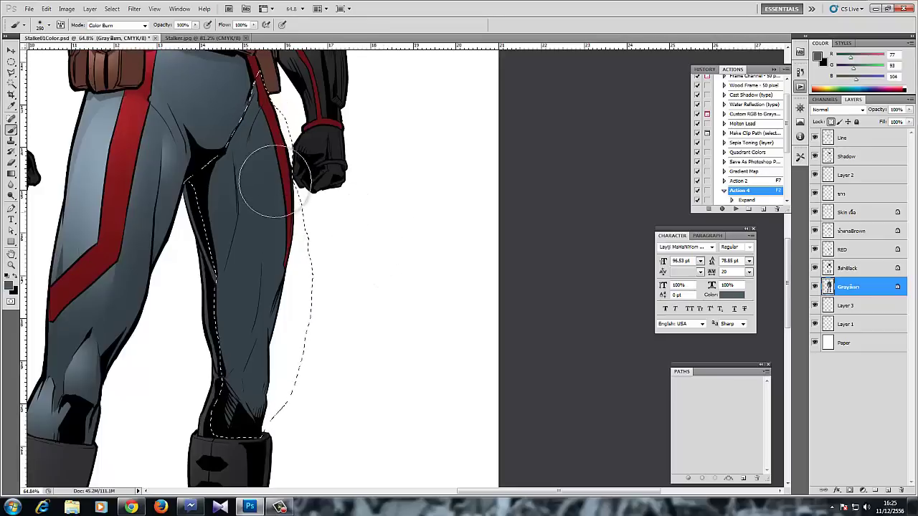
pyautogui.moveTo(215, 102); pyautogui.dragTo(201, 272)
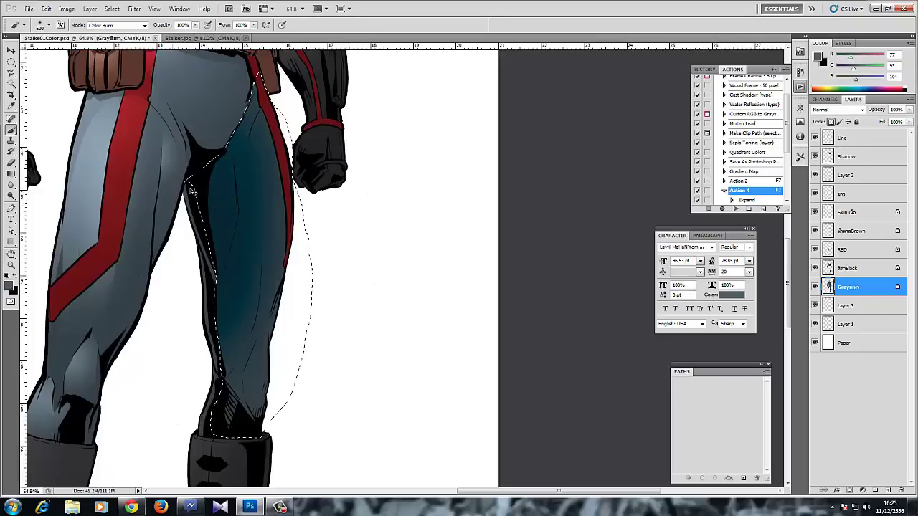
pyautogui.hotkey('ctrl', 'z')
# - Sample a darker blue-gray from the suit, darken the far leg's inner side with the brush in Multiply mode, and deselect
pyautogui.keyDown('alt'); pyautogui.click(205, 134); pyautogui.keyUp('alt')
pyautogui.moveTo(220, 118); pyautogui.dragTo(188, 297)
pyautogui.hotkey('ctrl', 'z')
pyautogui.scroll(-3, 201, 196)
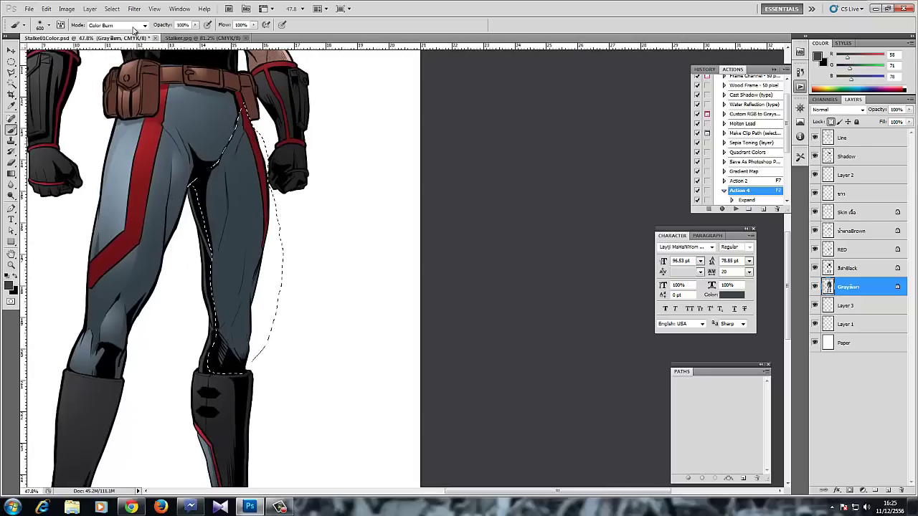
pyautogui.click(133, 26)
pyautogui.click(118, 79)
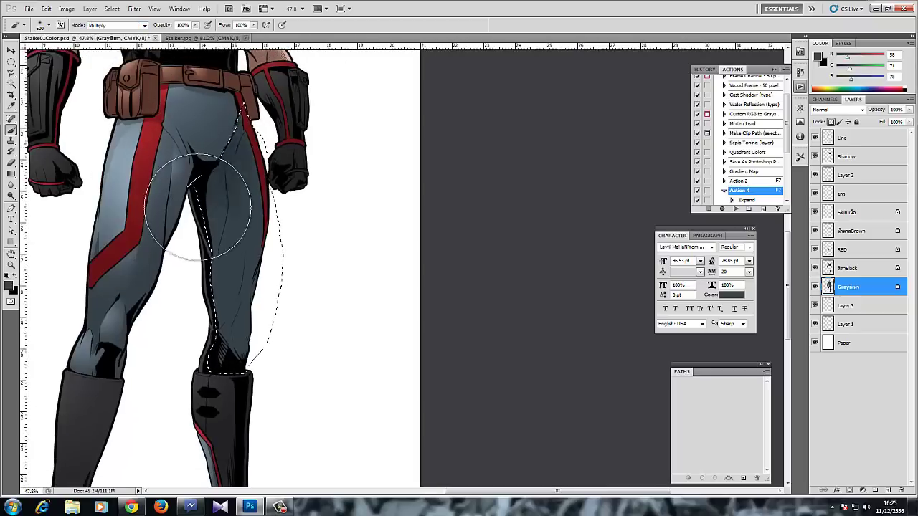
pyautogui.moveTo(198, 207); pyautogui.dragTo(172, 348)
pyautogui.moveTo(205, 153)
pyautogui.mouseDown()
pyautogui.moveTo(175, 360)
pyautogui.moveTo(188, 434)
pyautogui.mouseUp()
pyautogui.hotkey('ctrl', 'd')
# - Examine the shading over the whole figure, from the mask down to the boots, with the brush reduced to size 250
pyautogui.scroll(-6, 225, 222)
pyautogui.moveTo(206, 281); pyautogui.dragTo(216, 323)
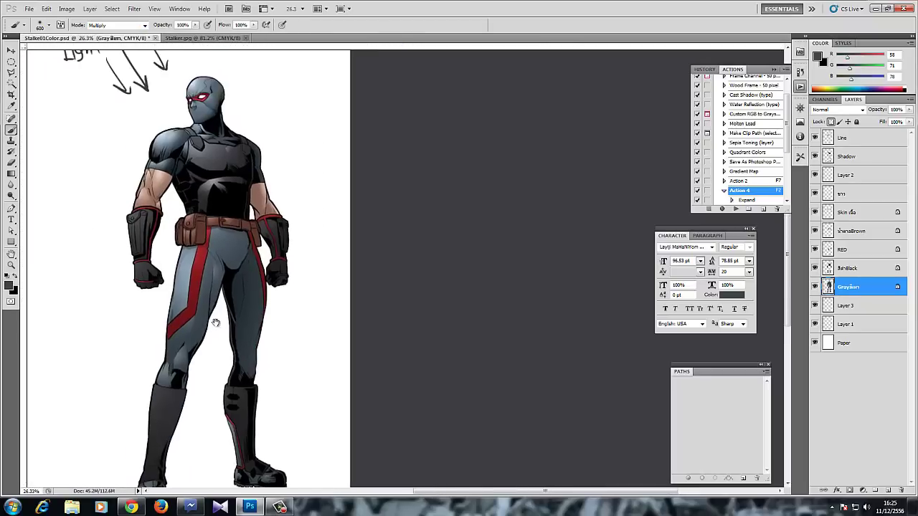
pyautogui.hotkey('ctrl', 'r')
pyautogui.scroll(2, 221, 317)
pyautogui.scroll(1, 245, 310)
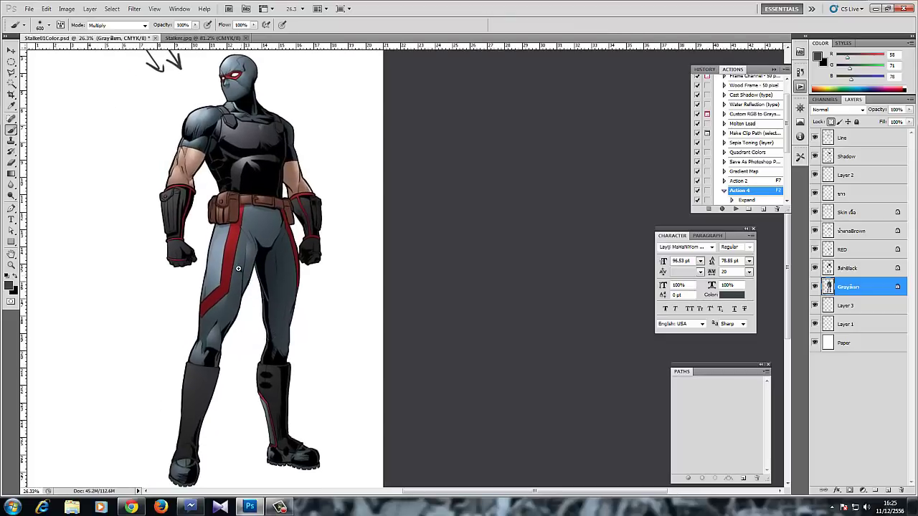
pyautogui.scroll(1, 241, 242)
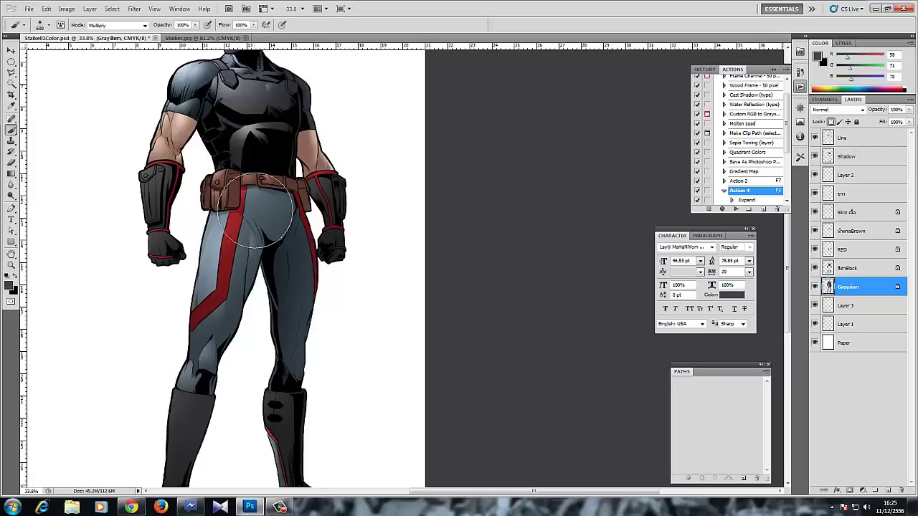
pyautogui.moveTo(244, 291); pyautogui.dragTo(274, 220)
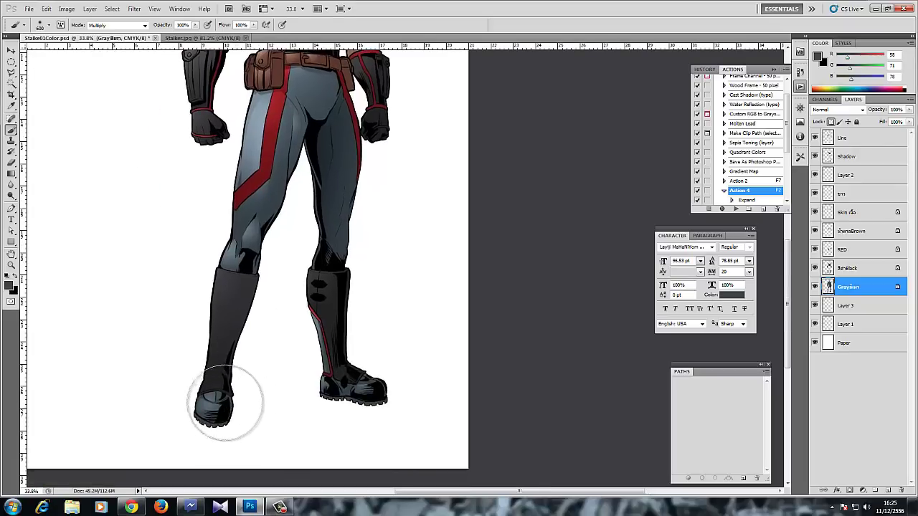
pyautogui.press('[')
pyautogui.press('[')
pyautogui.press('[')
pyautogui.press('[')
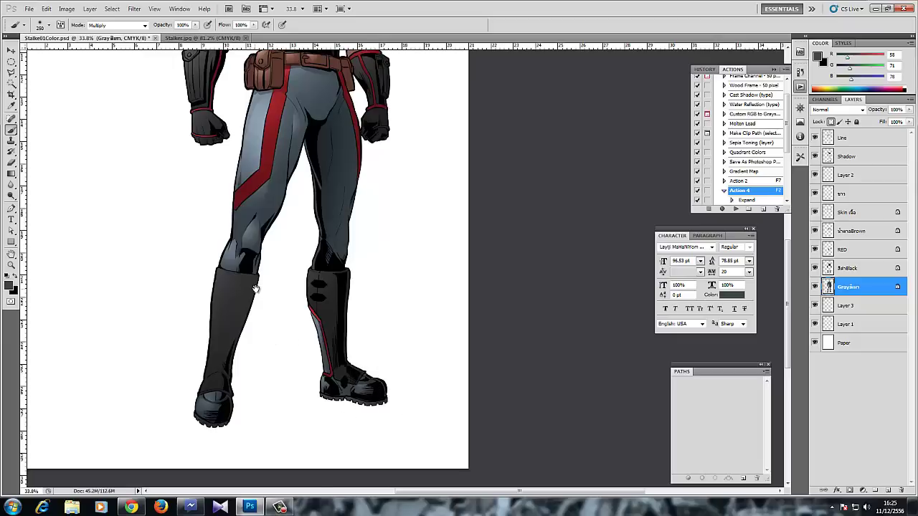
pyautogui.moveTo(322, 197); pyautogui.dragTo(282, 332)
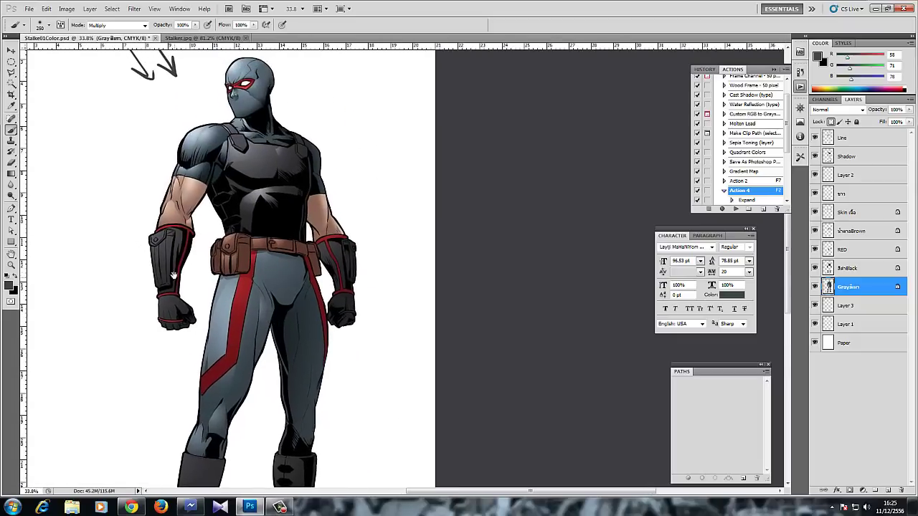
pyautogui.scroll(5, 181, 285)
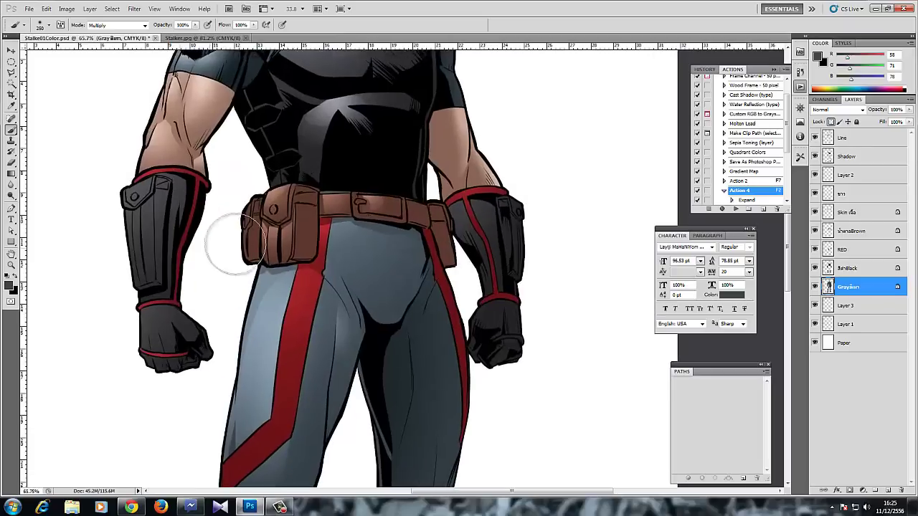
# - On the Black layer, outline the chest area between the shoulder straps and the lower pectoral edge with the polygonal lasso
pyautogui.click(850, 272)
pyautogui.keyDown('ctrl'); pyautogui.click(148, 284); pyautogui.keyUp('ctrl')
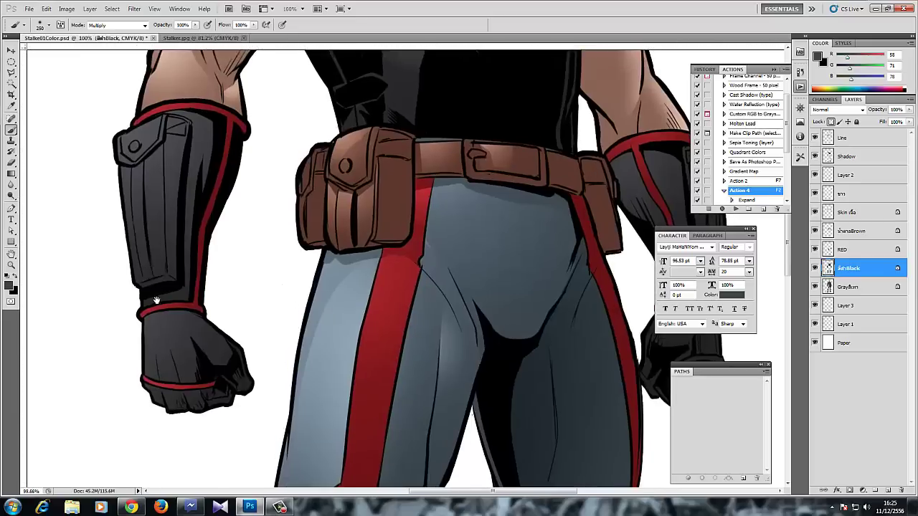
pyautogui.moveTo(153, 301); pyautogui.dragTo(168, 351)
pyautogui.click(11, 73)
pyautogui.scroll(-5, 405, 151)
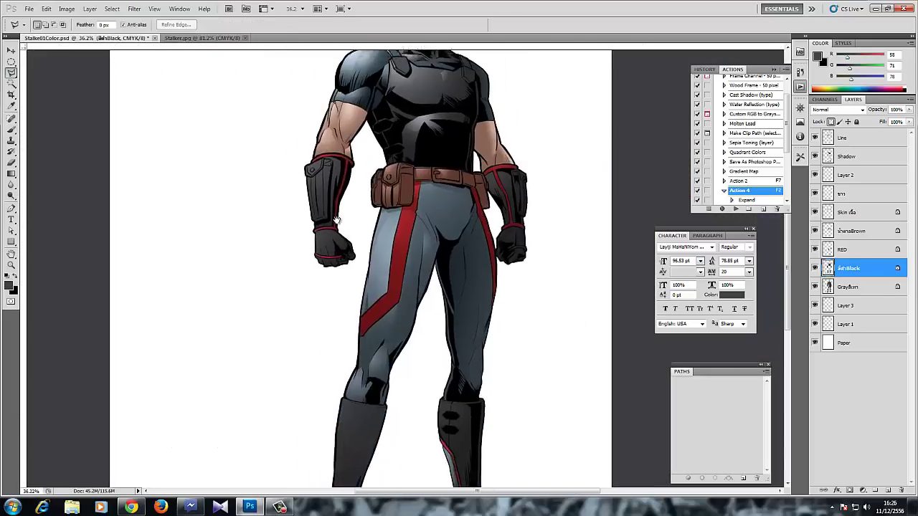
pyautogui.moveTo(466, 97); pyautogui.dragTo(350, 185)
pyautogui.scroll(5, 392, 199)
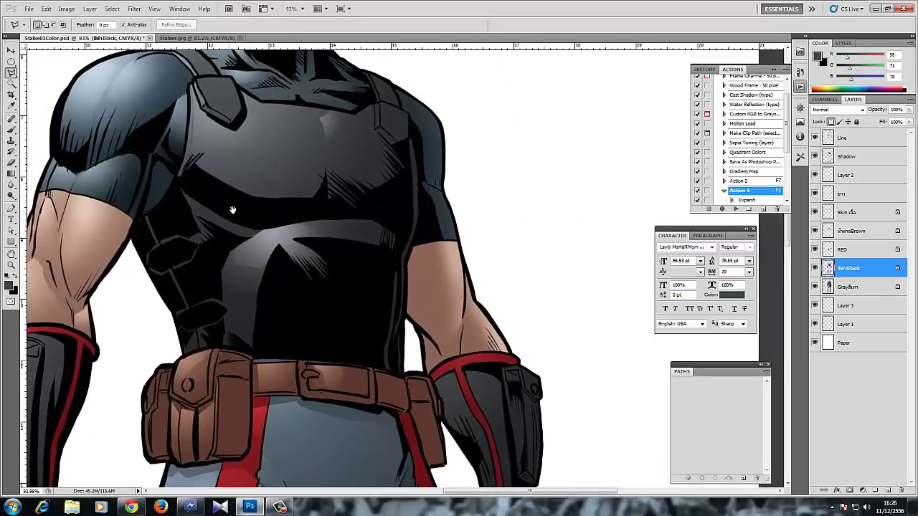
pyautogui.moveTo(232, 209); pyautogui.dragTo(212, 173)
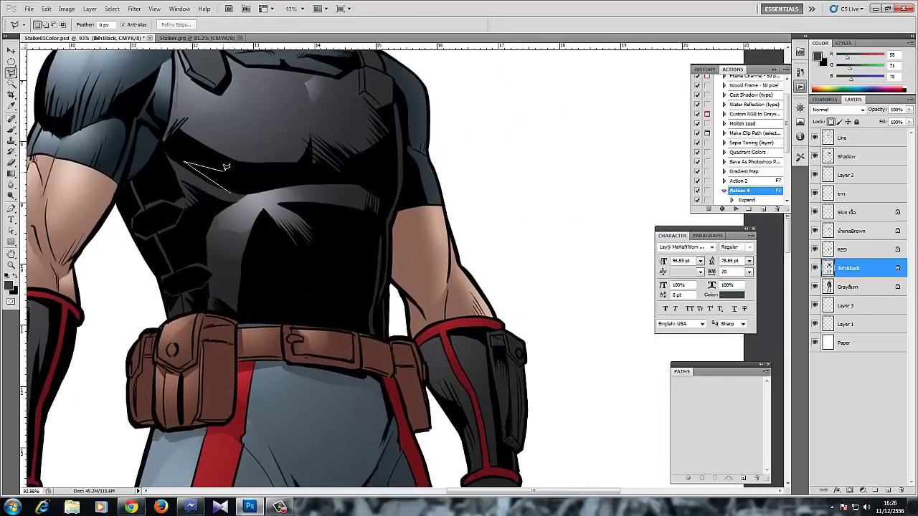
pyautogui.press('Escape')
pyautogui.click(281, 184)
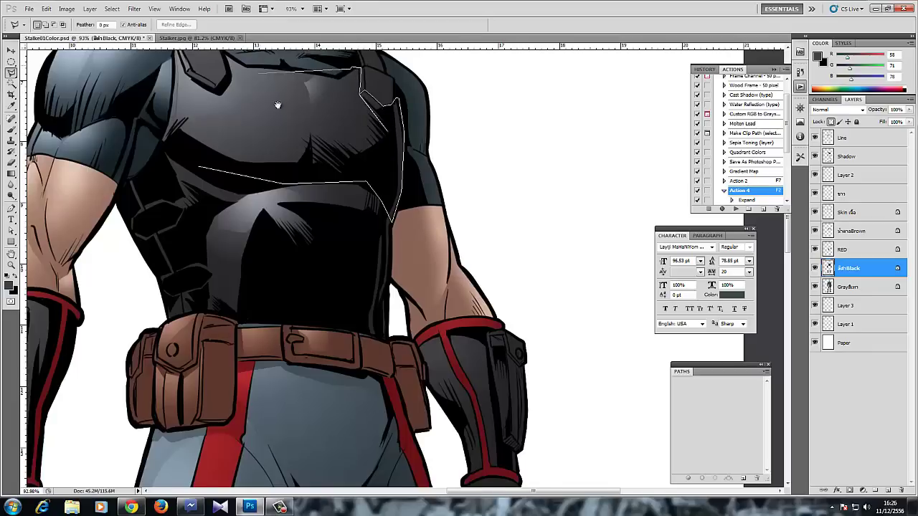
pyautogui.moveTo(277, 105); pyautogui.dragTo(304, 163)
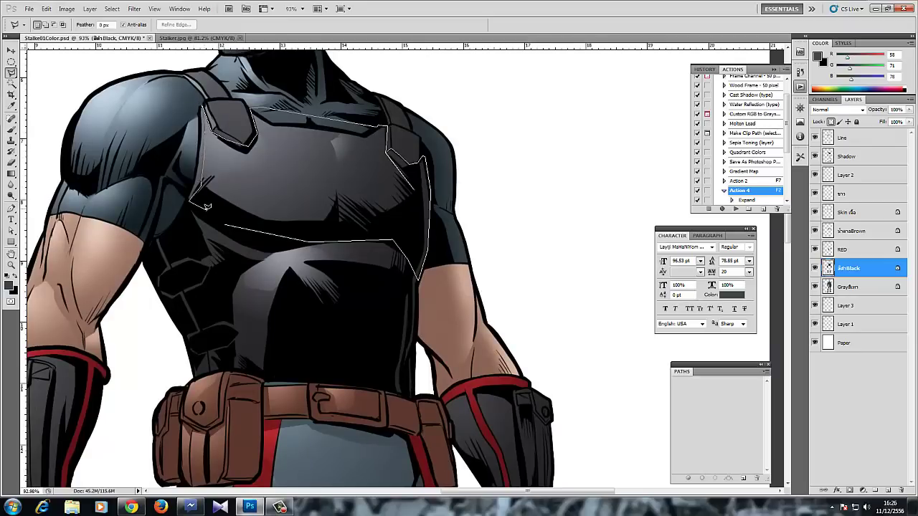
pyautogui.click(204, 207)
# - Darken the far and lower edges of the selected chest with the Multiply brush at size 250, and deselect
pyautogui.press('b')
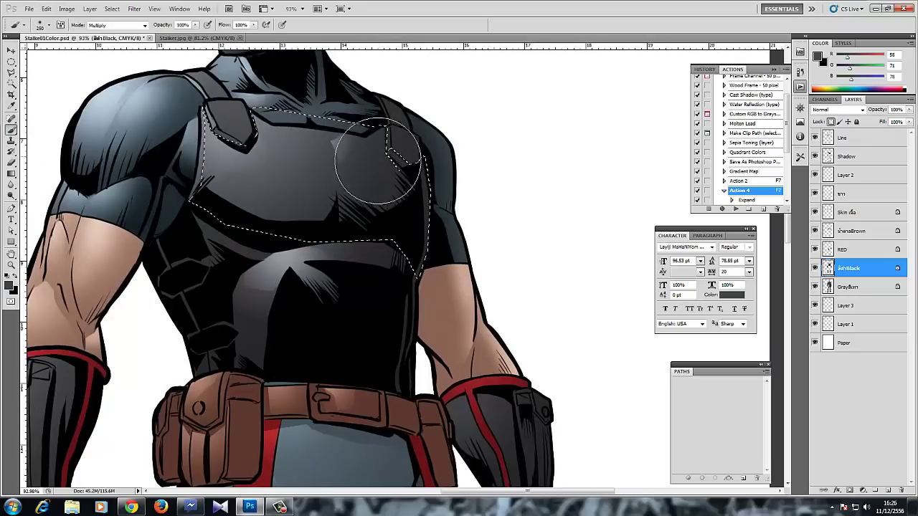
pyautogui.press(']')
pyautogui.press(']')
pyautogui.press('[')
pyautogui.press('[')
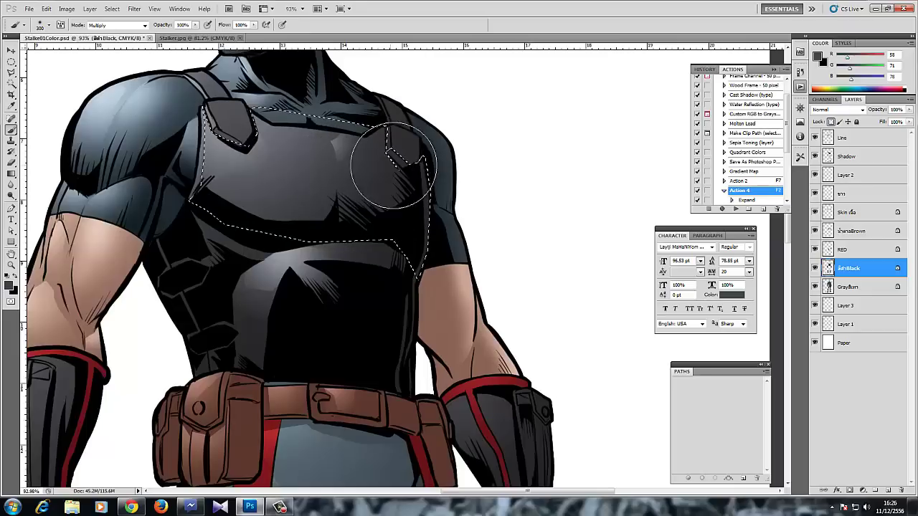
pyautogui.moveTo(394, 166)
pyautogui.mouseDown()
pyautogui.moveTo(361, 222)
pyautogui.moveTo(250, 226)
pyautogui.moveTo(242, 236)
pyautogui.mouseUp()
pyautogui.hotkey('ctrl', 'z')
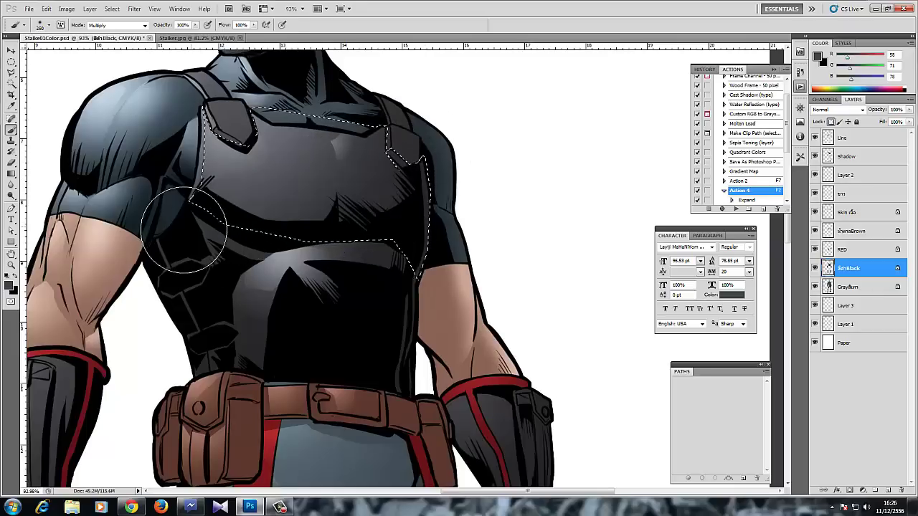
pyautogui.moveTo(185, 230)
pyautogui.mouseDown()
pyautogui.moveTo(303, 211)
pyautogui.moveTo(379, 210)
pyautogui.moveTo(475, 78)
pyautogui.mouseUp()
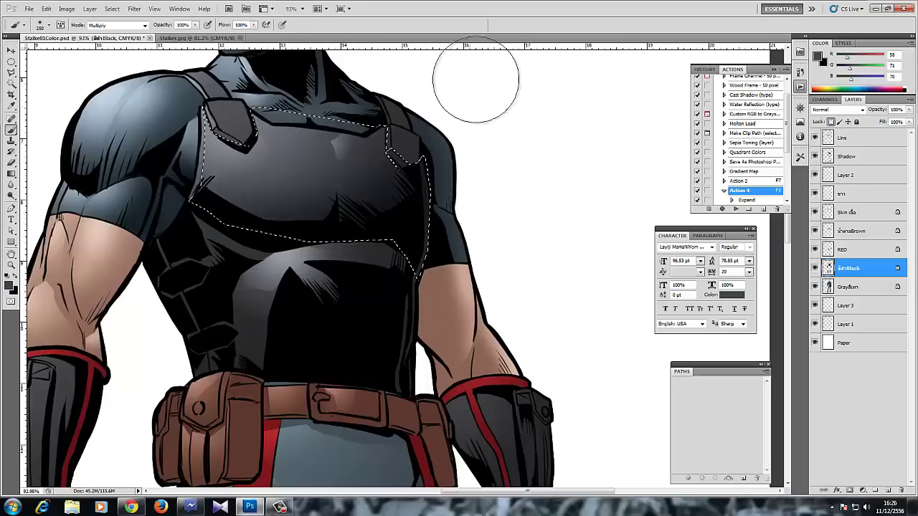
pyautogui.hotkey('ctrl', 'd')
# - Examine the chest shading against the whole figure, restoring the chest selection and clearing it again
pyautogui.moveTo(335, 276); pyautogui.dragTo(314, 225)
pyautogui.moveTo(314, 225); pyautogui.dragTo(318, 225)
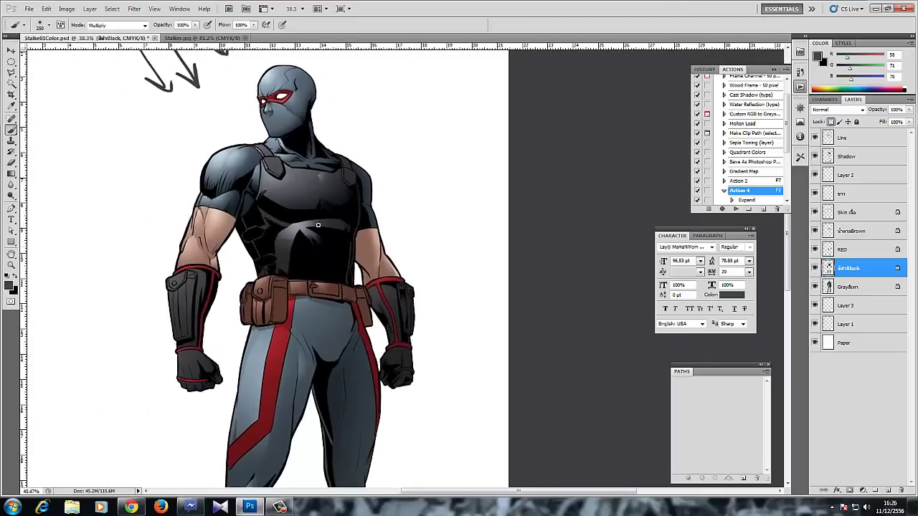
pyautogui.scroll(4, 318, 225)
pyautogui.hotkey('ctrl', 'shift', 'd')
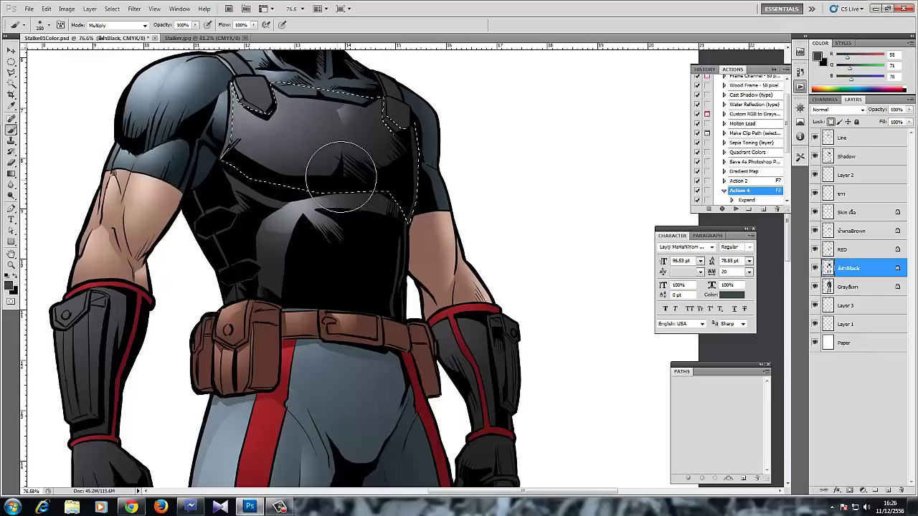
pyautogui.hotkey('ctrl', 'd')
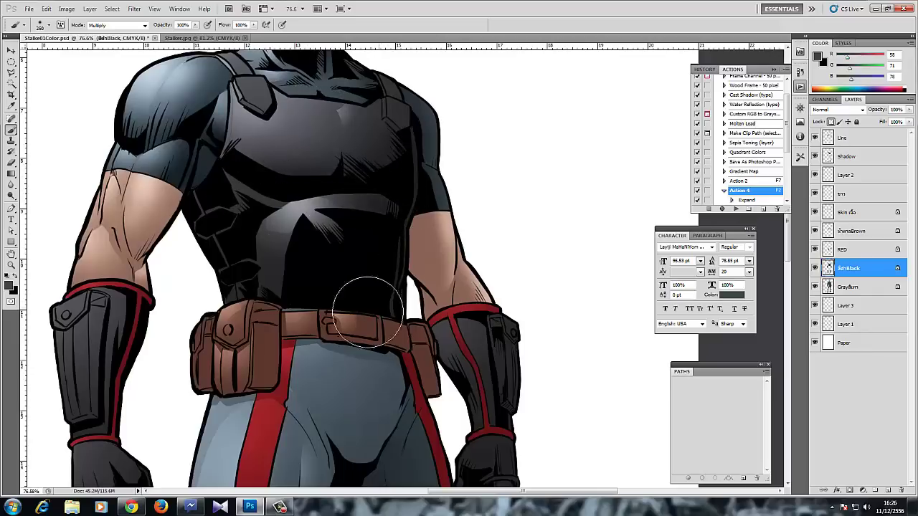
# - Select the near shoulder strap's end tab with the Magic Wand, lighten it with the Screen gradient at 50% opacity, and deselect
pyautogui.scroll(-2, 235, 308)
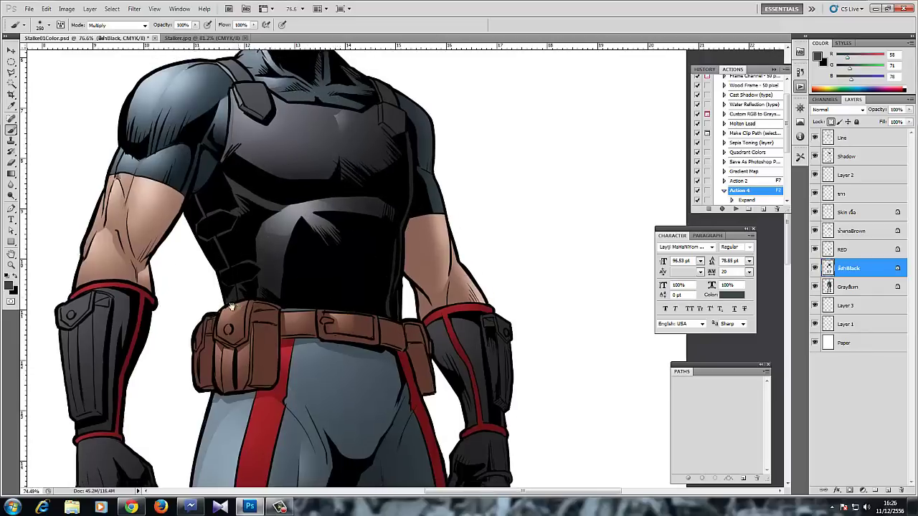
pyautogui.moveTo(231, 190); pyautogui.dragTo(224, 307)
pyautogui.scroll(4, 233, 291)
pyautogui.press('w')
pyautogui.click(249, 234)
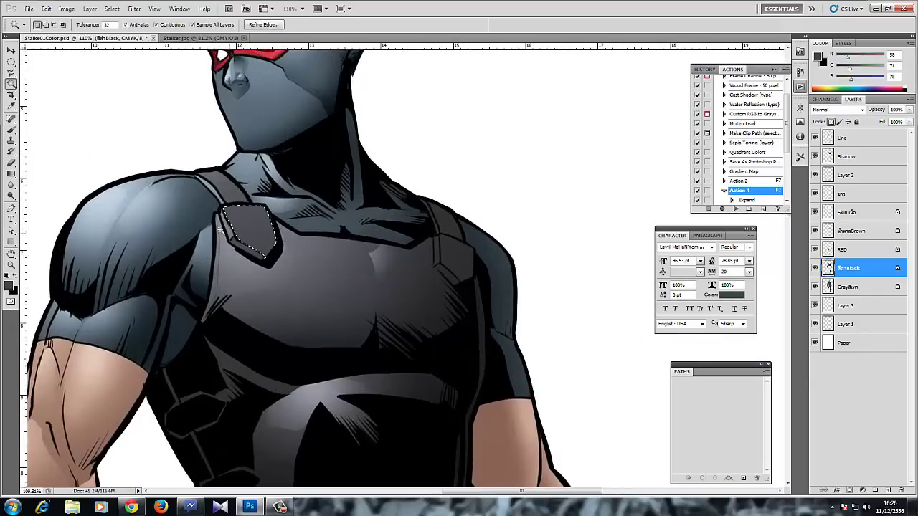
pyautogui.press('g')
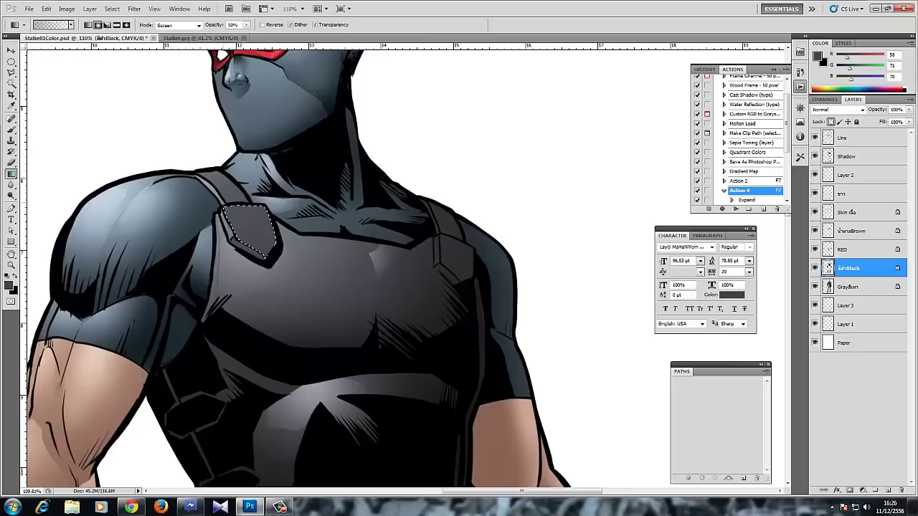
pyautogui.moveTo(277, 245); pyautogui.dragTo(227, 217)
pyautogui.hotkey('ctrl', 'd')
# - Select the near shoulder strap above its end tab and lighten it with the Screen gradient at 50% opacity
pyautogui.press('w')
pyautogui.click(227, 188)
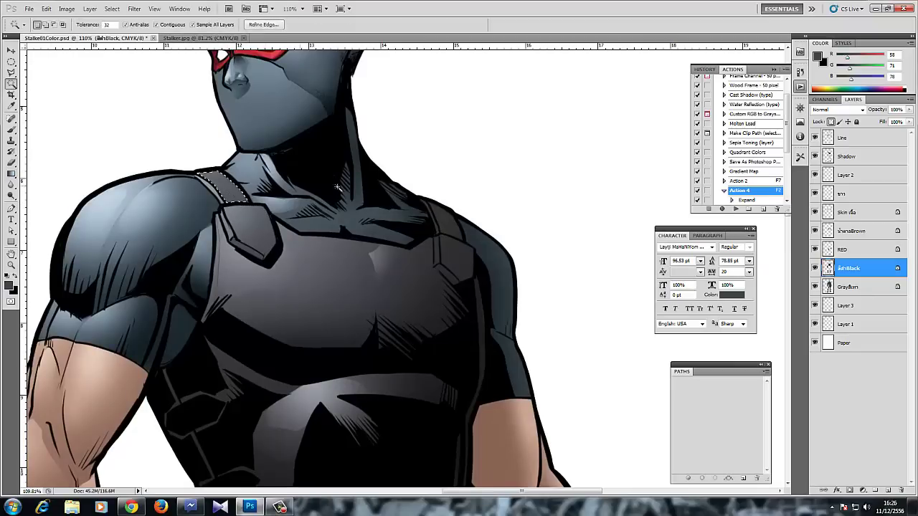
pyautogui.keyDown('shift'); pyautogui.click(457, 259); pyautogui.keyUp('shift')
pyautogui.hotkey('ctrl', 'z')
pyautogui.click(10, 174)
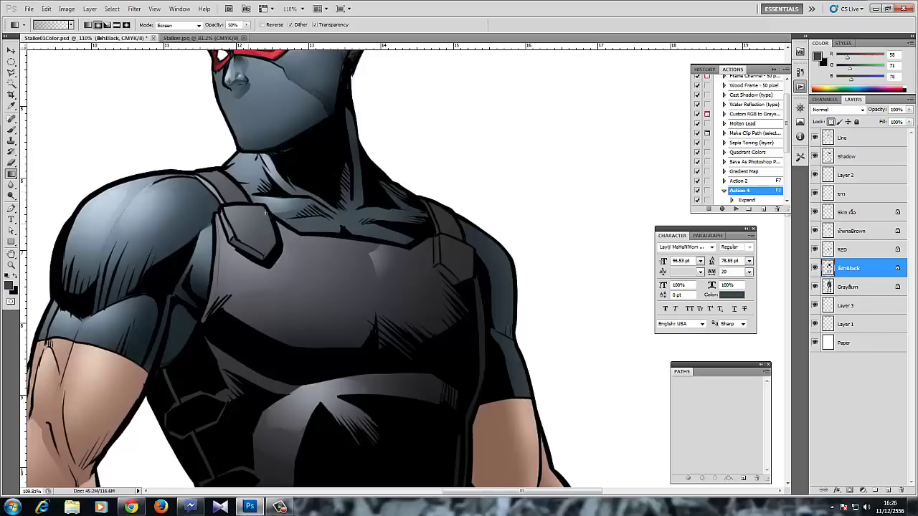
# - Outline the far shoulder strap's end tab with the polygonal lasso, lighten it with the Screen gradient at 50% opacity, and deselect
pyautogui.click(10, 73)
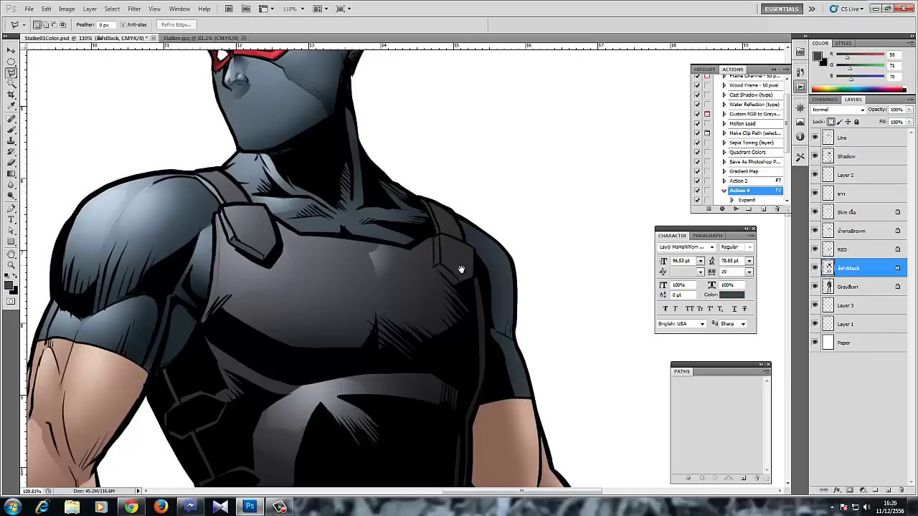
pyautogui.scroll(3, 461, 269)
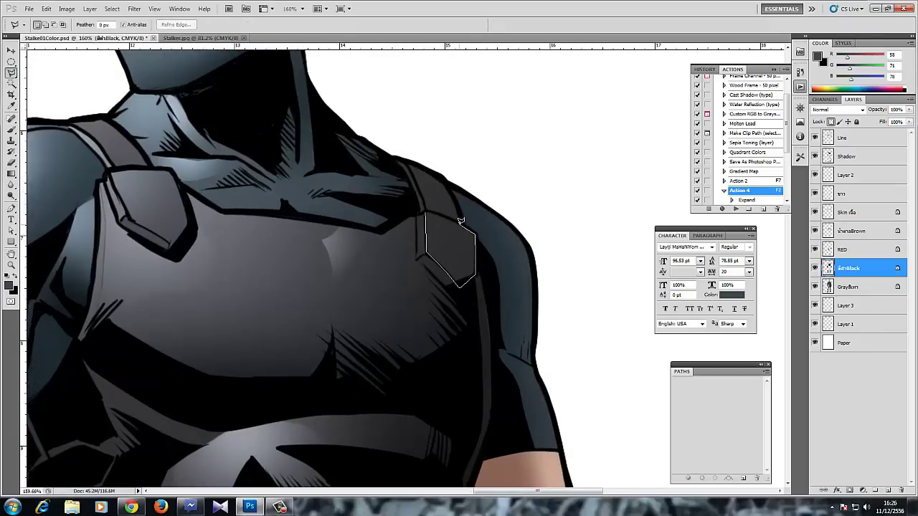
pyautogui.click(426, 210)
pyautogui.press('g')
pyautogui.hotkey('ctrl', 'd')
pyautogui.scroll(-2, 433, 270)
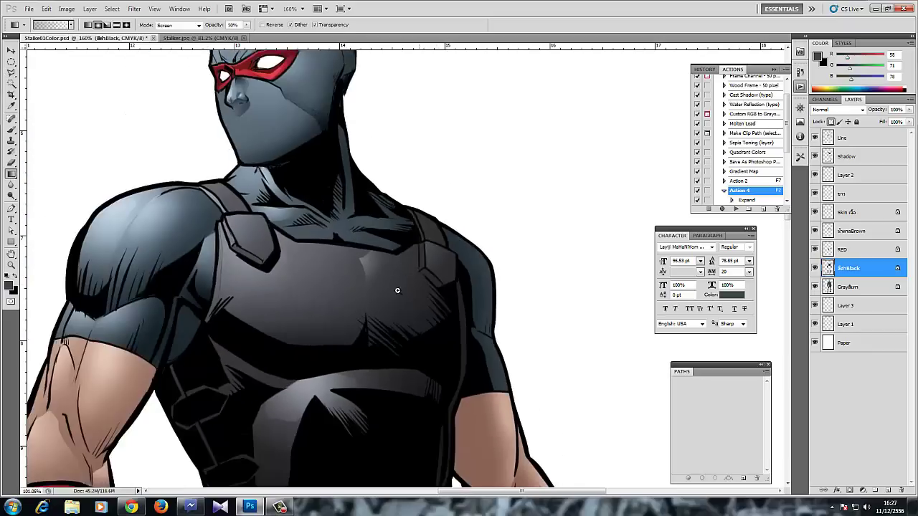
# - Outline the narrow vest edge along the near armhole with the polygonal lasso, lighten it with the Screen gradient at 50% opacity, and deselect
pyautogui.scroll(-3, 334, 269)
pyautogui.scroll(3, 271, 277)
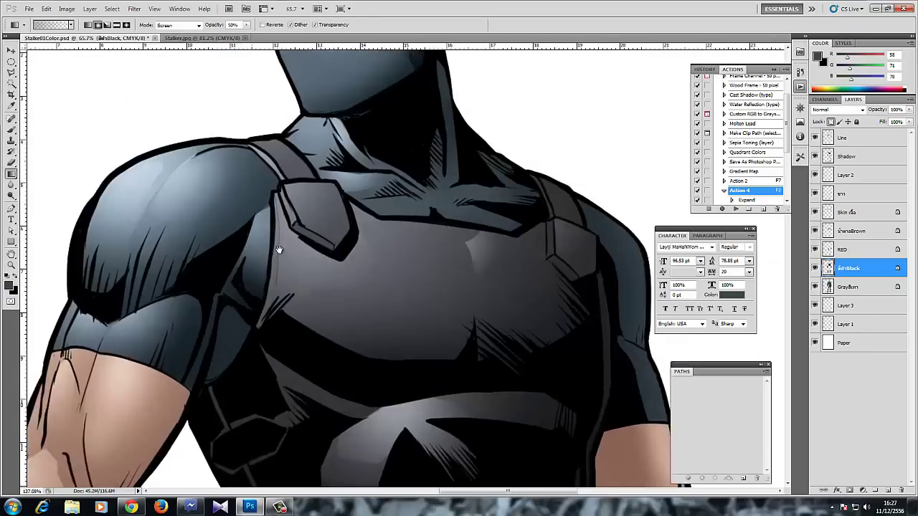
pyautogui.press('l')
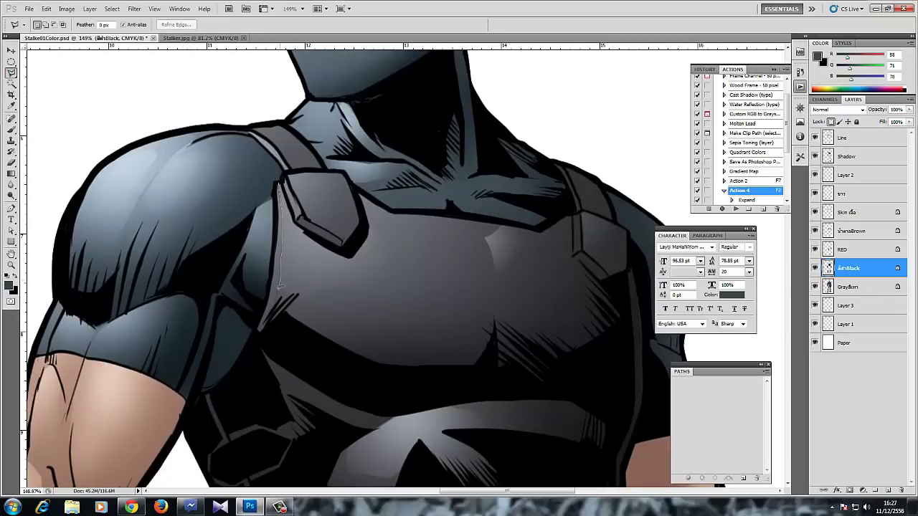
pyautogui.click(276, 195)
pyautogui.press('g')
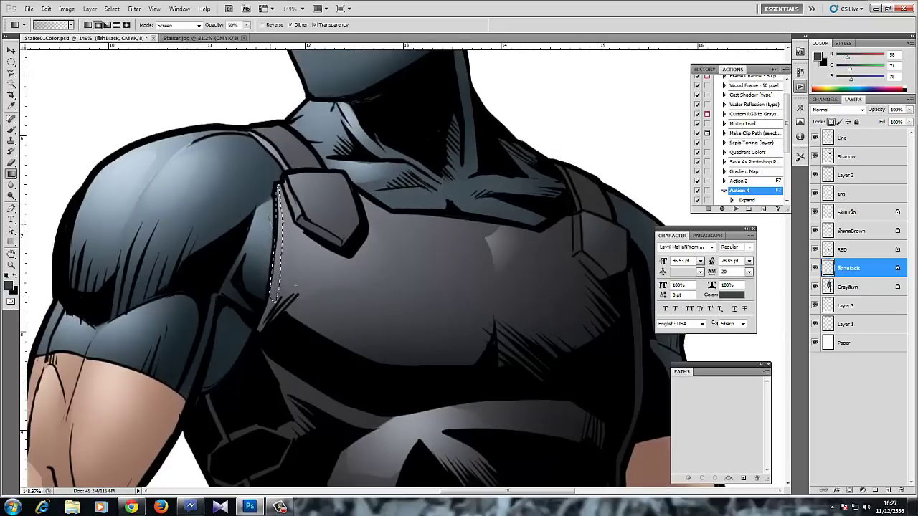
pyautogui.moveTo(296, 286); pyautogui.dragTo(285, 243)
pyautogui.hotkey('ctrl', 'd')
# - Sample the near boot's dark grey as the foreground colour and enlarge the Multiply brush to 500
pyautogui.scroll(-3, 287, 261)
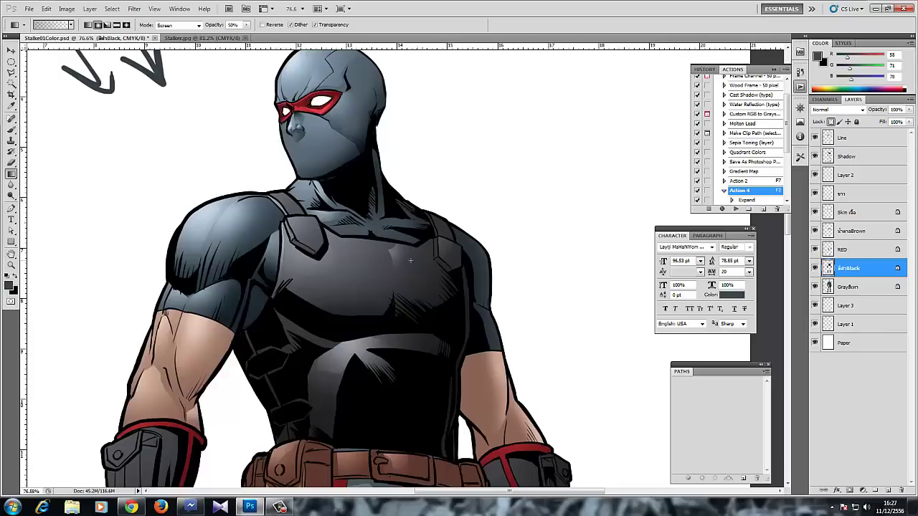
pyautogui.scroll(-5, 374, 316)
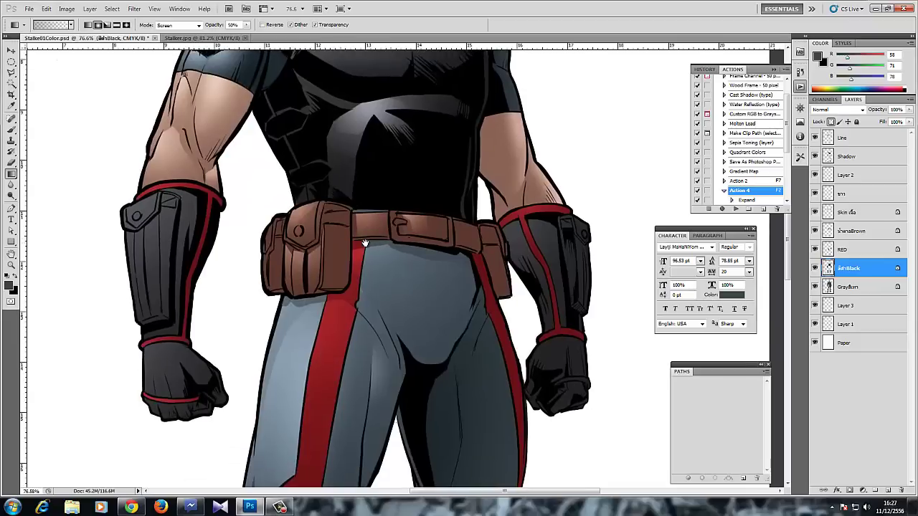
pyautogui.moveTo(338, 298); pyautogui.dragTo(318, 178)
pyautogui.moveTo(294, 373); pyautogui.dragTo(306, 270)
pyautogui.scroll(-3, 306, 270)
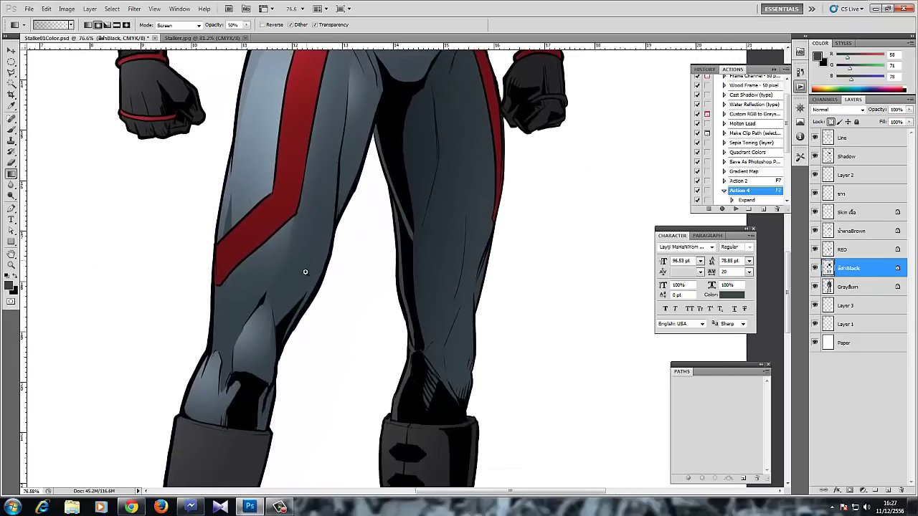
pyautogui.scroll(-5, 283, 230)
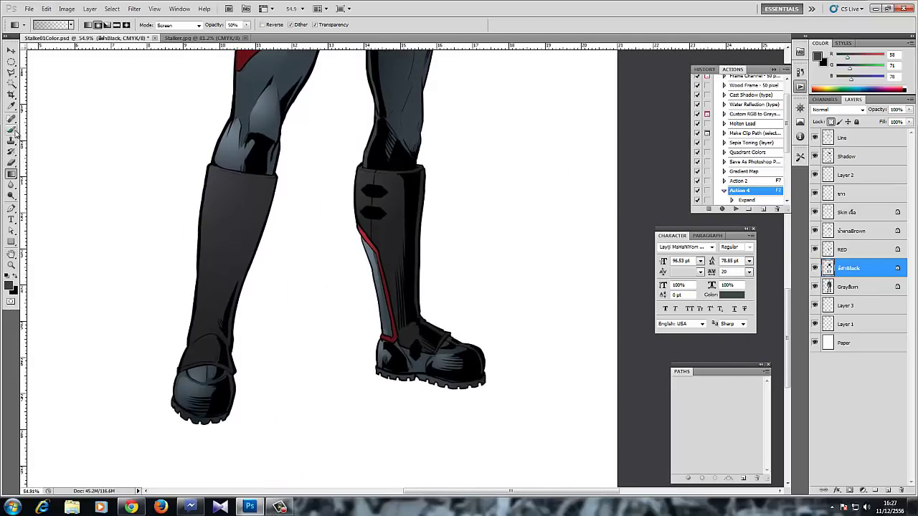
pyautogui.click(11, 130)
pyautogui.keyDown('alt'); pyautogui.click(204, 313); pyautogui.keyUp('alt')
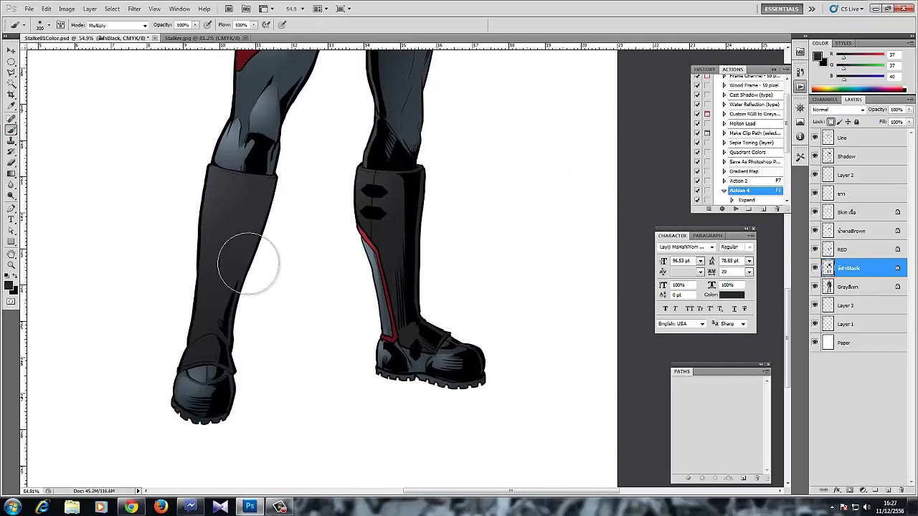
pyautogui.press(']')
pyautogui.press(']')
# - Try a Multiply shading stroke down the near boot's shaft and undo it
pyautogui.moveTo(281, 179)
pyautogui.mouseDown()
pyautogui.moveTo(278, 207)
pyautogui.moveTo(216, 329)
pyautogui.mouseUp()
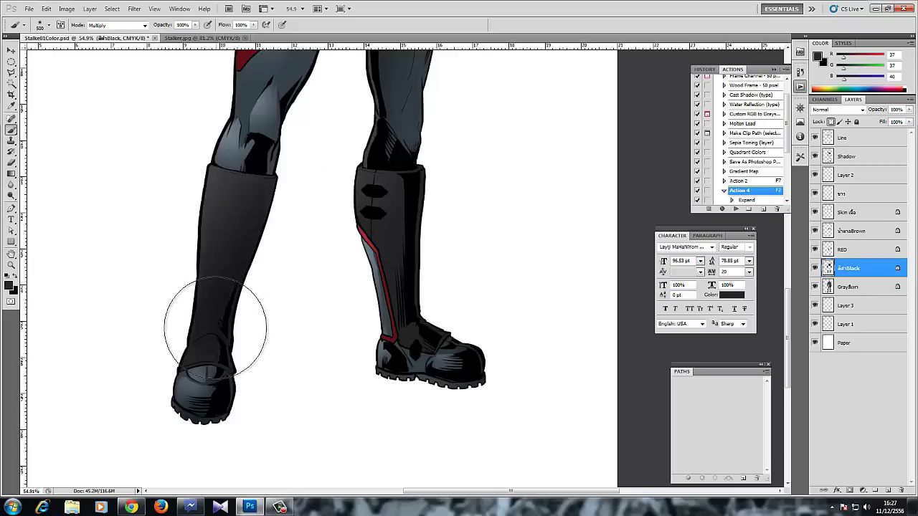
pyautogui.hotkey('ctrl', 'z')
# - Outline the near boot's ankle flap with the polygonal lasso, lighten it with the Screen gradient at 50% opacity, and deselect
pyautogui.scroll(3, 200, 344)
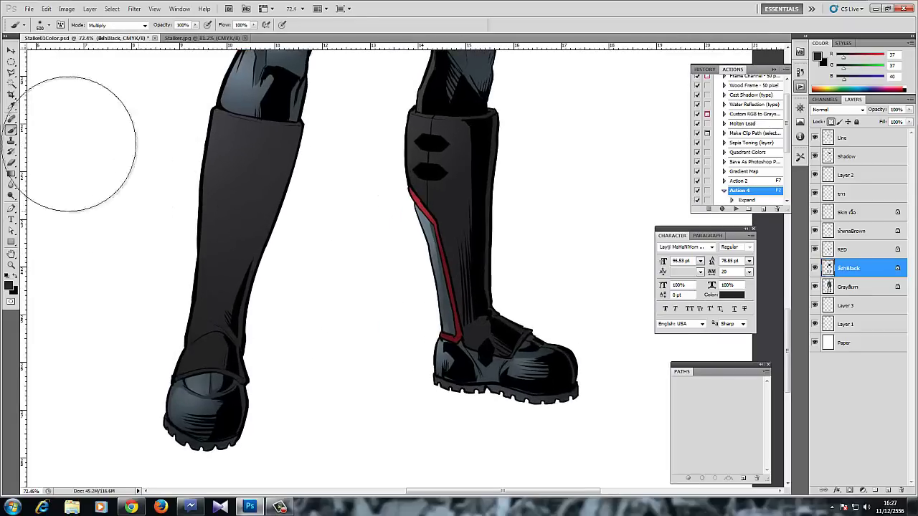
pyautogui.click(12, 73)
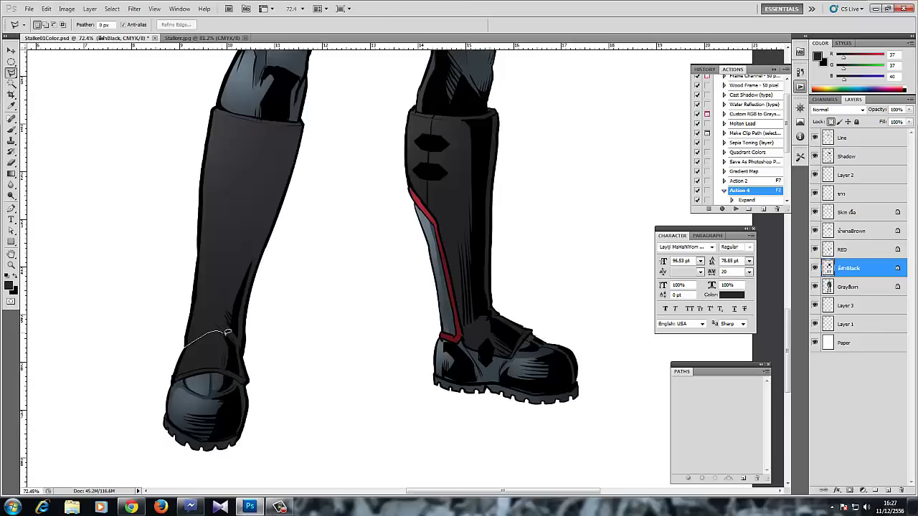
pyautogui.moveTo(224, 366); pyautogui.dragTo(169, 373)
pyautogui.press('g')
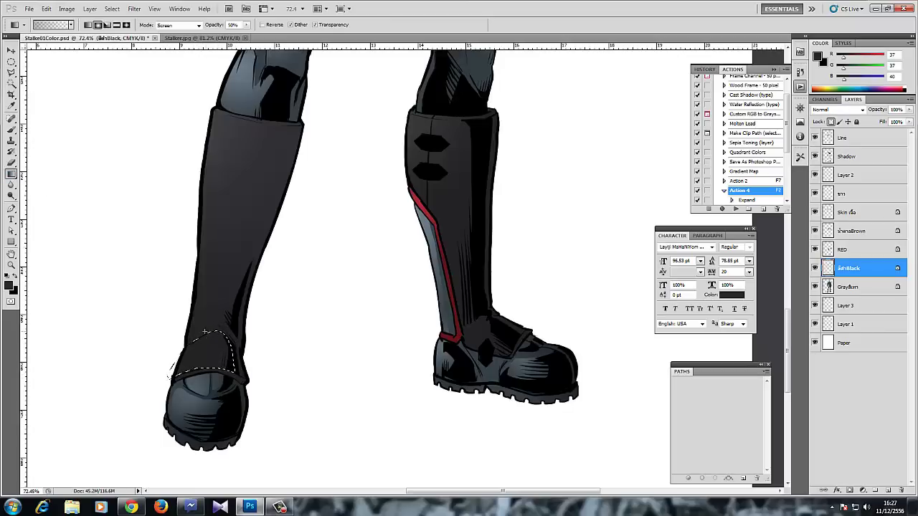
pyautogui.moveTo(205, 331); pyautogui.dragTo(209, 362)
pyautogui.hotkey('ctrl', 'd')
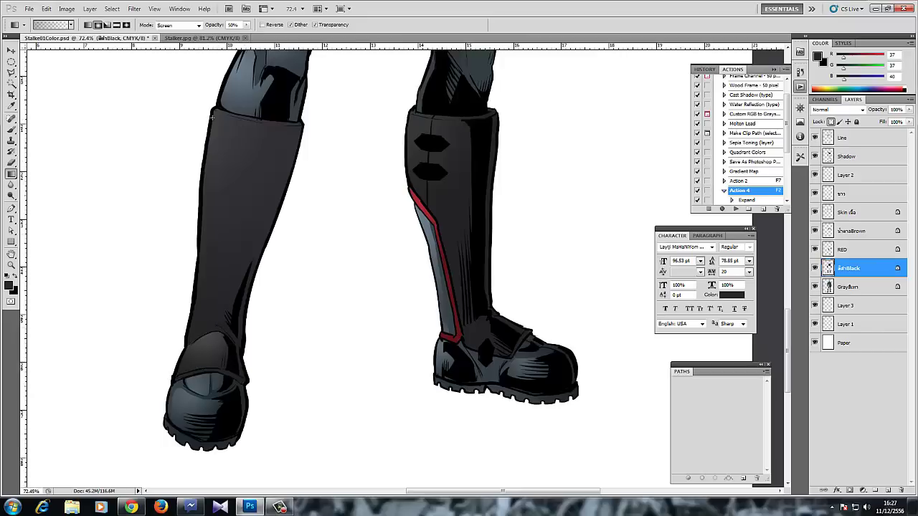
# - Outline the near boot's shaft above the ankle flap, darken its inner and lower part with the Multiply brush, and deselect
pyautogui.moveTo(195, 189); pyautogui.dragTo(192, 207)
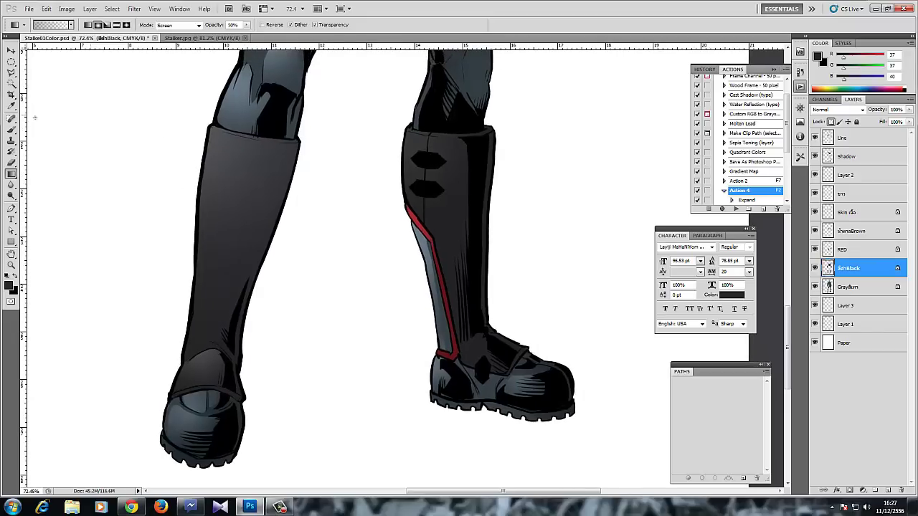
pyautogui.click(11, 73)
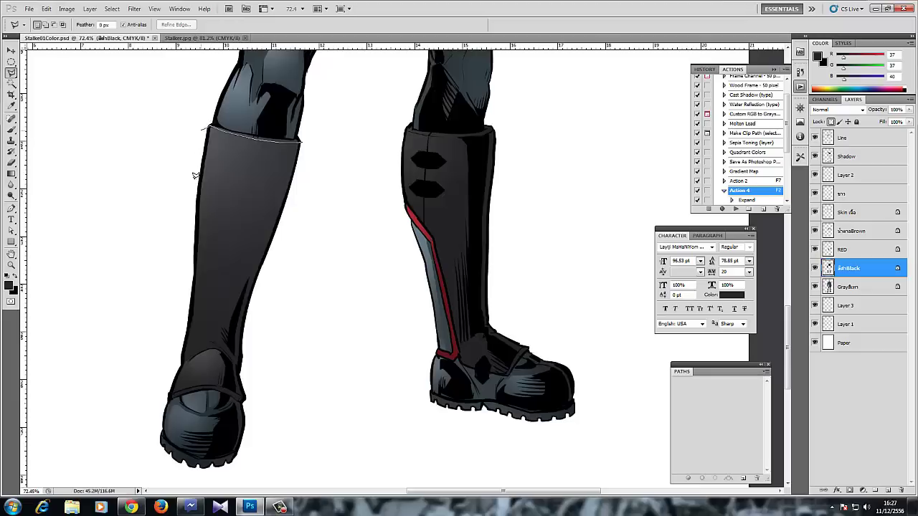
pyautogui.click(163, 243)
pyautogui.click(171, 339)
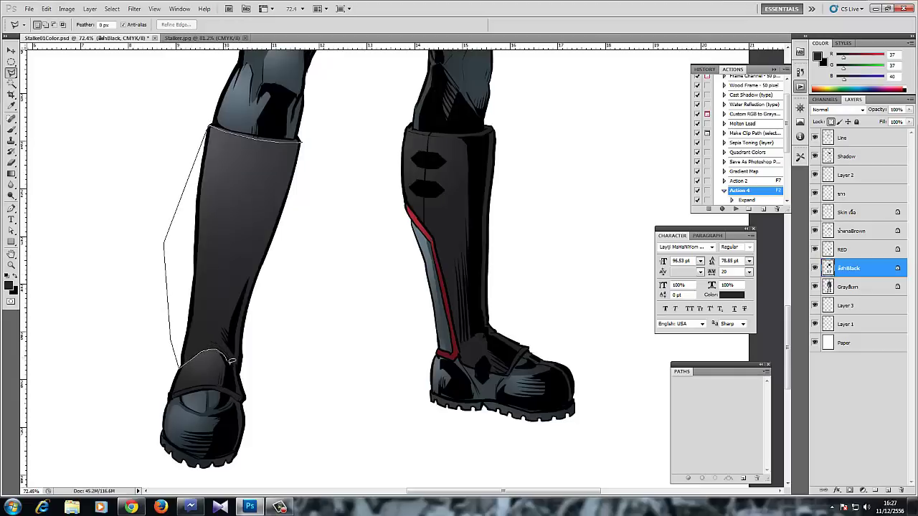
pyautogui.moveTo(231, 361)
pyautogui.mouseDown()
pyautogui.moveTo(240, 300)
pyautogui.moveTo(311, 165)
pyautogui.moveTo(299, 142)
pyautogui.mouseUp()
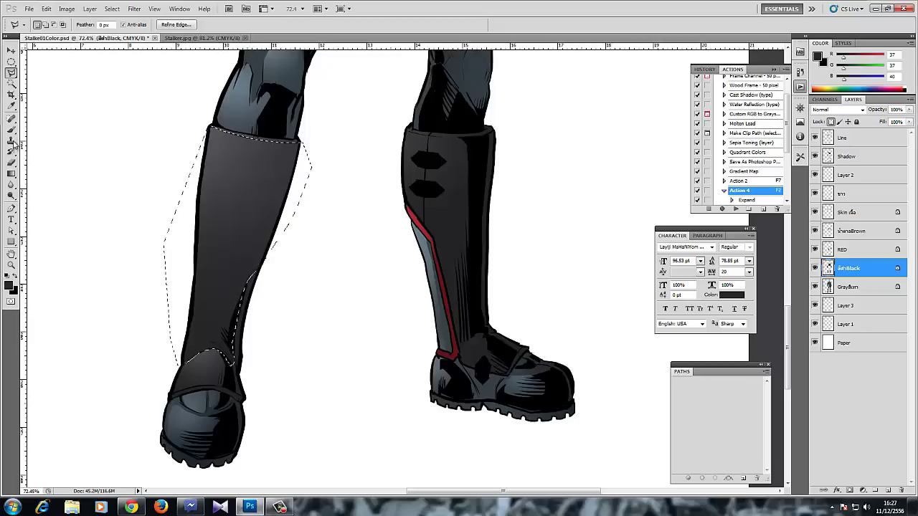
pyautogui.press('b')
pyautogui.moveTo(308, 186)
pyautogui.mouseDown()
pyautogui.moveTo(248, 345)
pyautogui.moveTo(211, 410)
pyautogui.mouseUp()
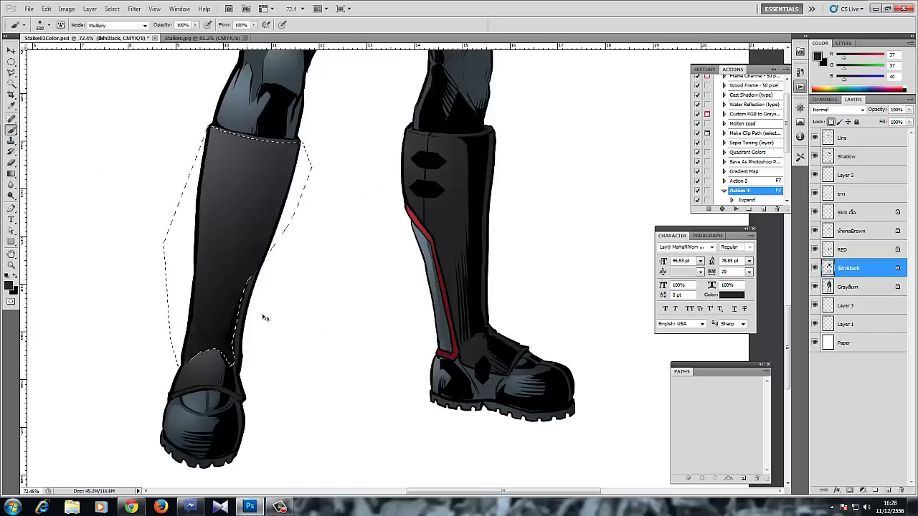
pyautogui.hotkey('ctrl', 'd')
# - Lighten the upper shaft of the far boot with the Screen gradient at 50% opacity
pyautogui.moveTo(265, 325)
pyautogui.mouseDown()
pyautogui.moveTo(233, 337)
pyautogui.moveTo(234, 262)
pyautogui.moveTo(201, 248)
pyautogui.mouseUp()
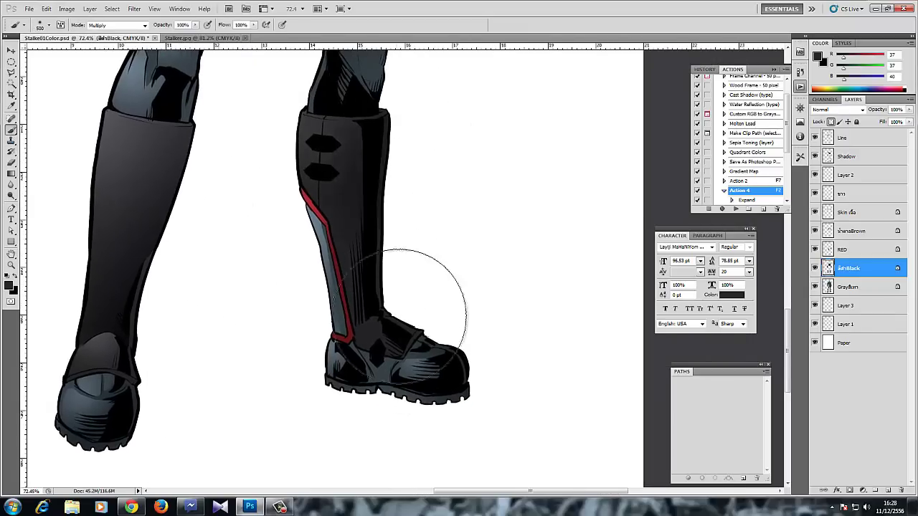
pyautogui.click(11, 174)
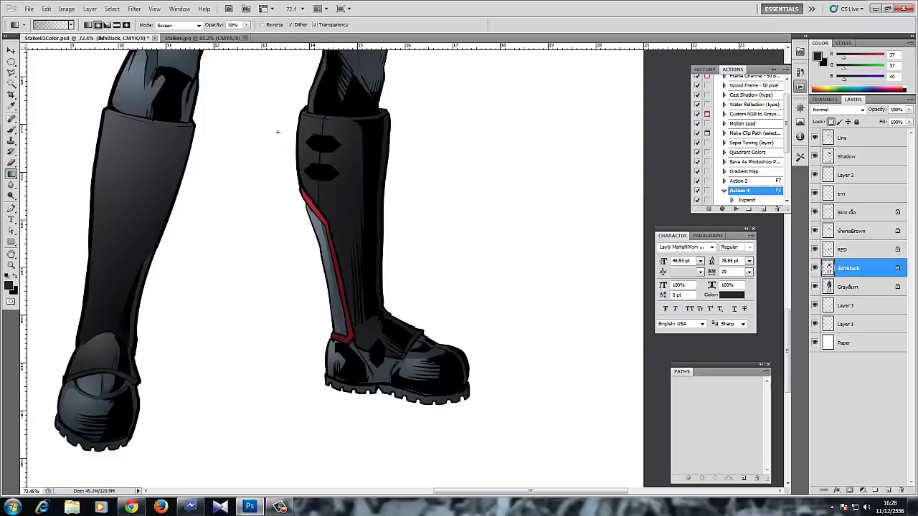
pyautogui.moveTo(297, 105); pyautogui.dragTo(340, 188)
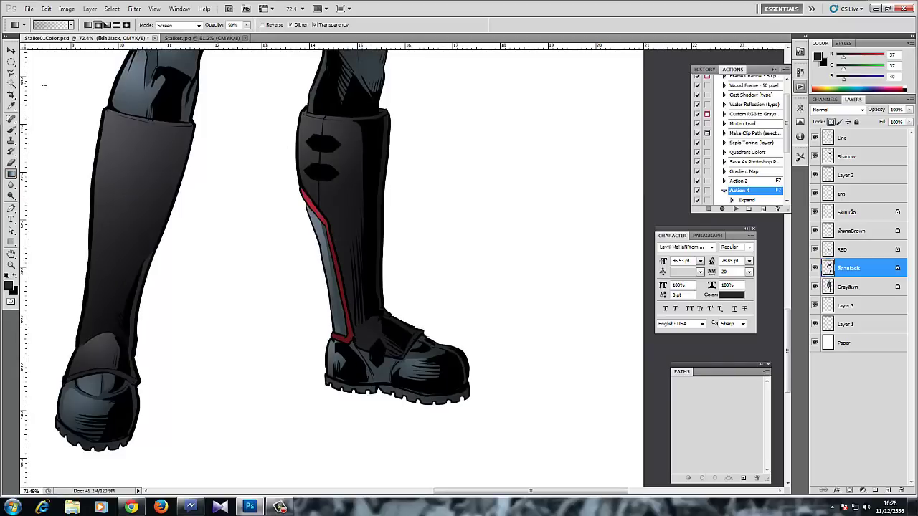
# - Outline the far boot's ankle guard with the polygonal lasso, lighten it with the Screen gradient at 50% opacity, and deselect
pyautogui.click(10, 72)
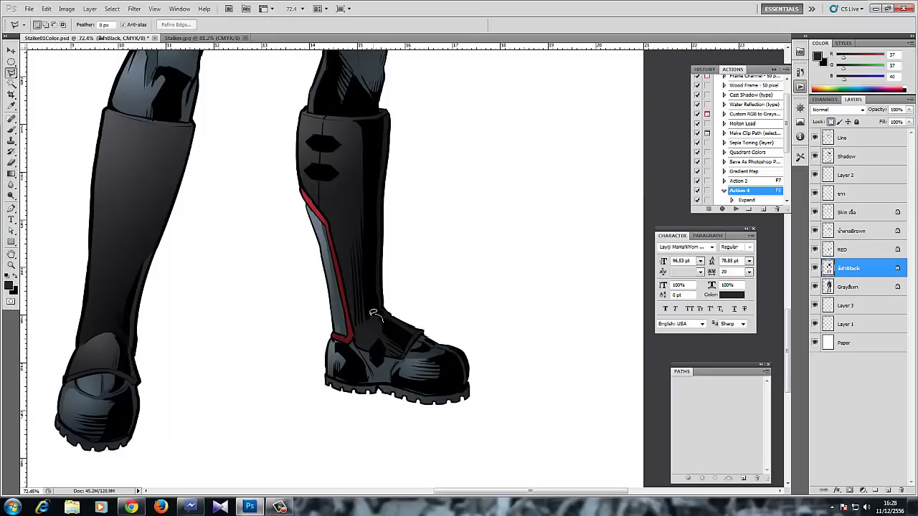
pyautogui.moveTo(357, 333)
pyautogui.mouseDown()
pyautogui.moveTo(376, 367)
pyautogui.moveTo(397, 357)
pyautogui.moveTo(398, 334)
pyautogui.mouseUp()
pyautogui.press('g')
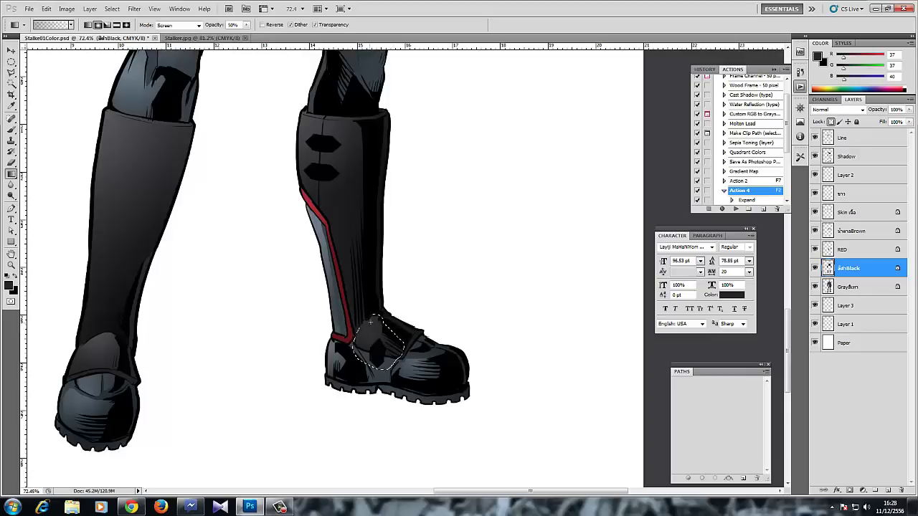
pyautogui.hotkey('ctrl', 'd')
# - Outline the narrow outer strip of the far boot's upper shaft above the red trim and lighten it with the Screen gradient
pyautogui.moveTo(310, 188); pyautogui.dragTo(259, 234)
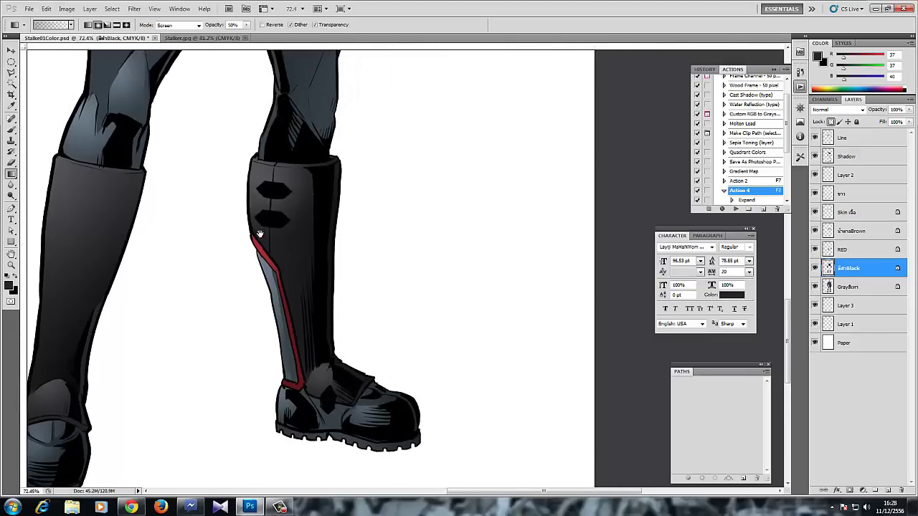
pyautogui.press('l')
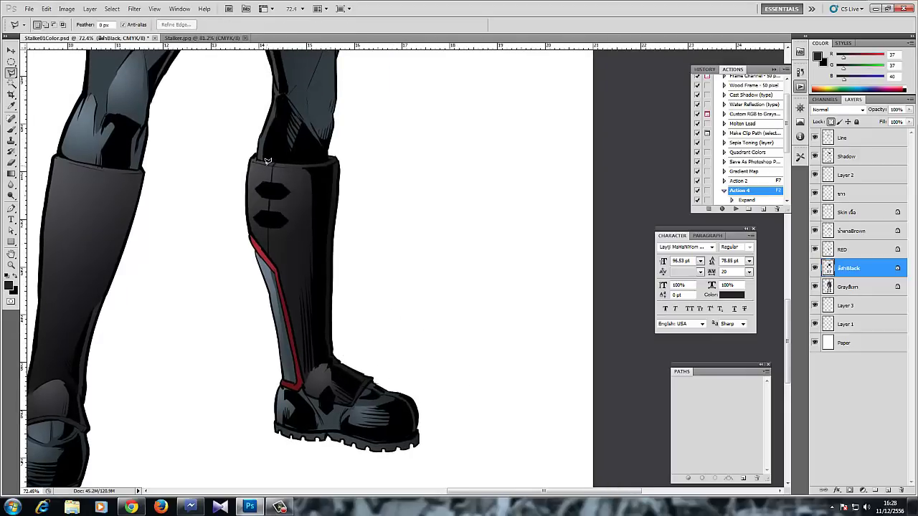
pyautogui.moveTo(257, 183)
pyautogui.mouseDown()
pyautogui.moveTo(261, 240)
pyautogui.moveTo(247, 218)
pyautogui.moveTo(246, 162)
pyautogui.mouseUp()
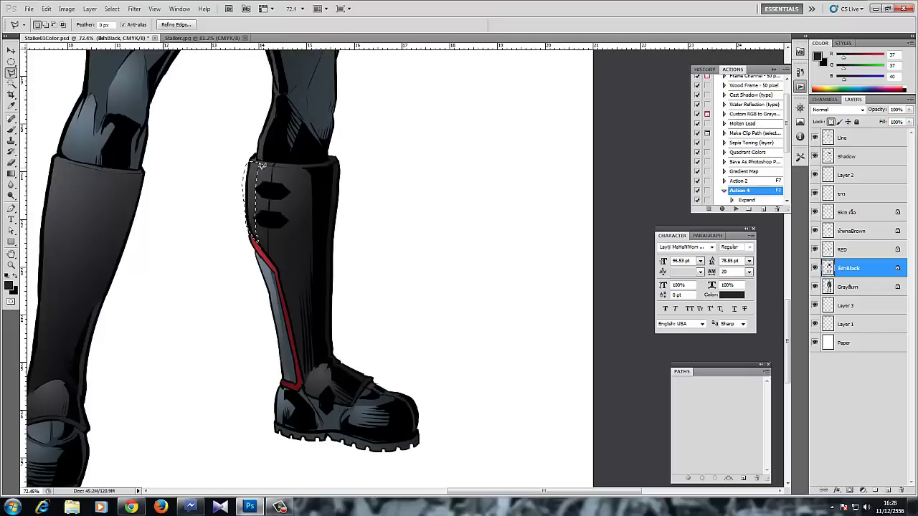
pyautogui.press('g')
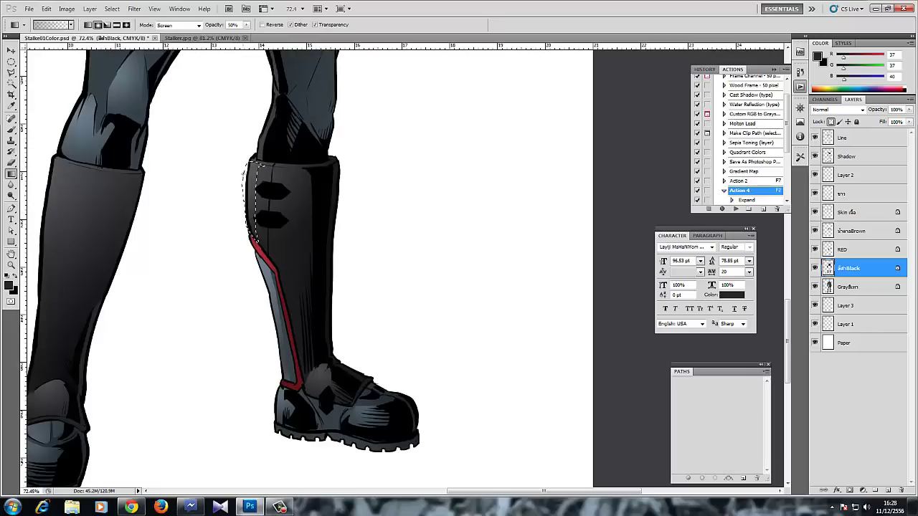
pyautogui.scroll(-1, 210, 225)
pyautogui.moveTo(210, 225); pyautogui.dragTo(179, 215)
pyautogui.moveTo(175, 212); pyautogui.dragTo(215, 222)
pyautogui.moveTo(195, 243); pyautogui.dragTo(215, 167)
# - Outline a long highlight area on the near boot's shaft, lighten it with the Screen gradient at 50% opacity, and deselect
pyautogui.click(11, 71)
pyautogui.scroll(2, 198, 172)
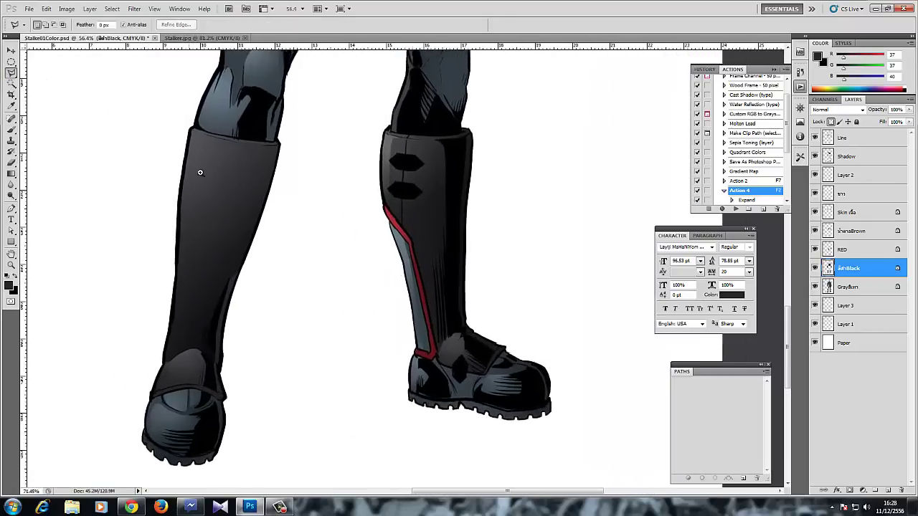
pyautogui.moveTo(212, 129)
pyautogui.mouseDown()
pyautogui.moveTo(247, 137)
pyautogui.moveTo(188, 300)
pyautogui.moveTo(191, 127)
pyautogui.moveTo(199, 252)
pyautogui.mouseUp()
pyautogui.press('g')
pyautogui.hotkey('ctrl', 'd')
pyautogui.moveTo(185, 201)
pyautogui.mouseDown()
pyautogui.moveTo(165, 225)
pyautogui.moveTo(188, 215)
pyautogui.mouseUp()
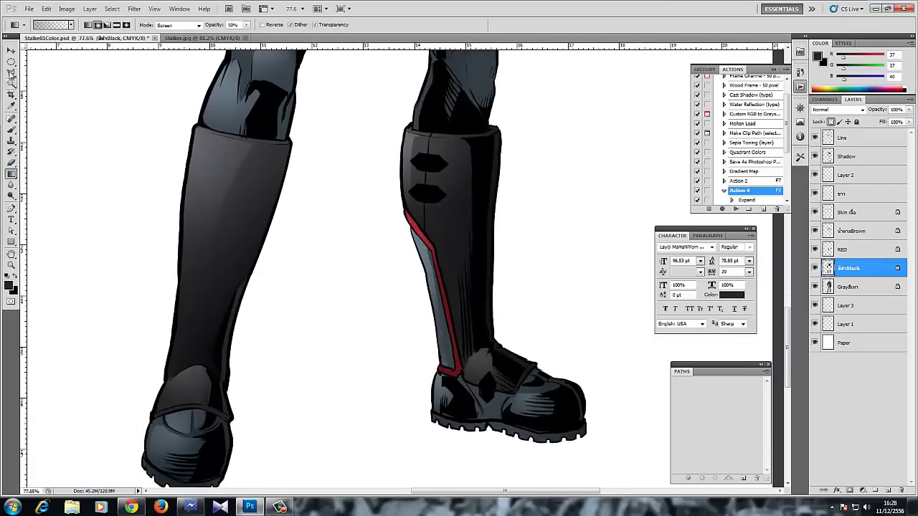
# - Outline a smaller highlight area just below the near boot's top edge, lighten it with the Screen gradient, and deselect
pyautogui.click(10, 71)
pyautogui.moveTo(203, 127); pyautogui.dragTo(239, 137)
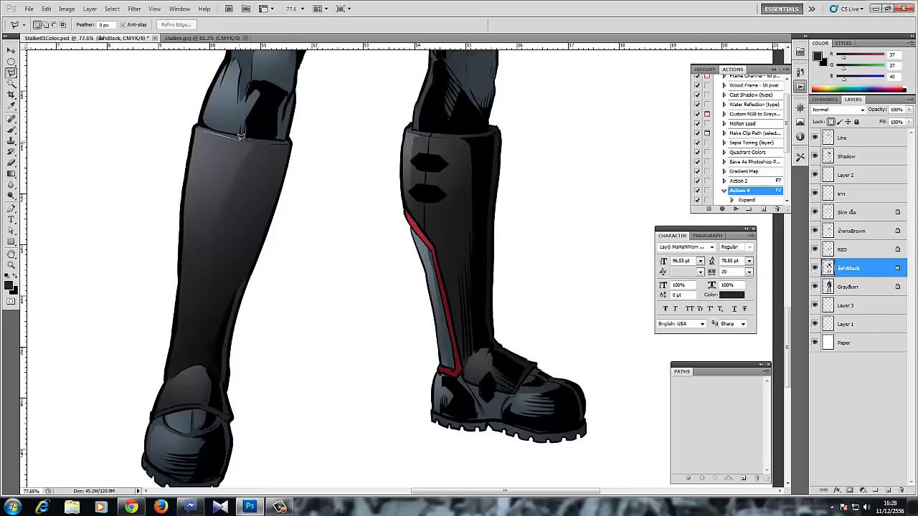
pyautogui.moveTo(220, 187)
pyautogui.mouseDown()
pyautogui.moveTo(199, 214)
pyautogui.moveTo(203, 129)
pyautogui.moveTo(203, 174)
pyautogui.mouseUp()
pyautogui.press('g')
pyautogui.hotkey('ctrl', 'd')
# - Lighten the outlined highlight below the near boot's top edge with the Screen gradient at 50% opacity
pyautogui.moveTo(262, 53); pyautogui.dragTo(230, 264)
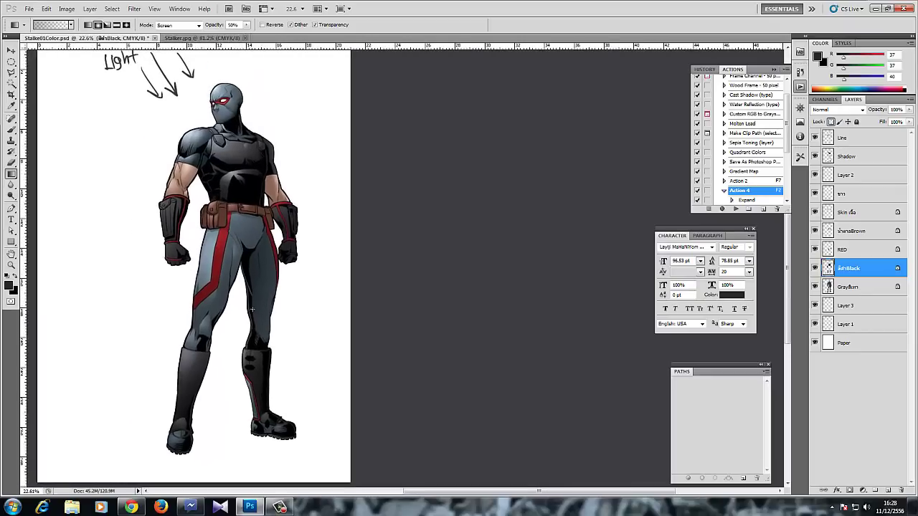
# - On the RED layer, set up a size 100 Multiply brush with dark red sampled from the lower part of the near leg's stripe
pyautogui.scroll(4, 188, 212)
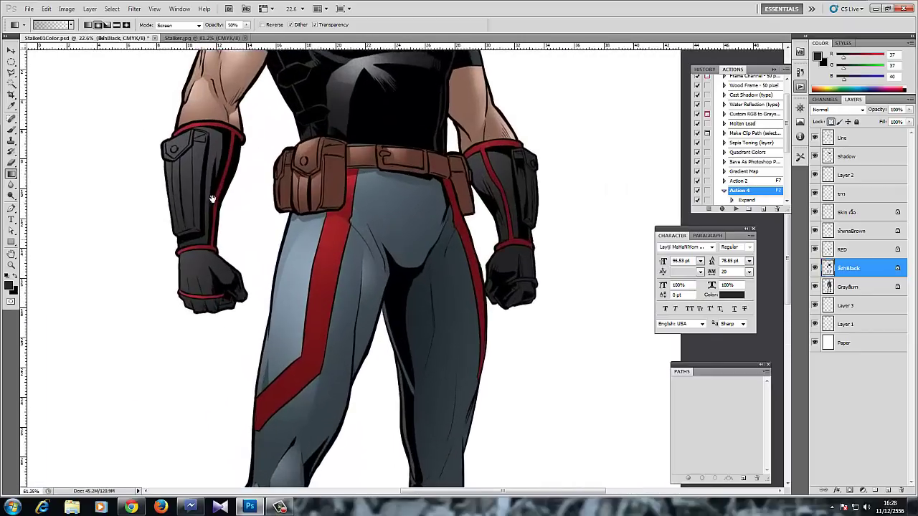
pyautogui.click(846, 251)
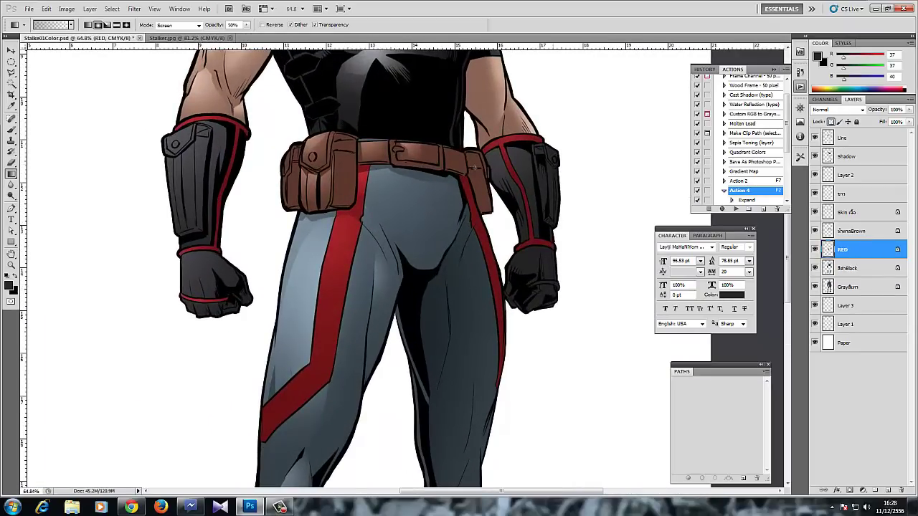
pyautogui.scroll(1, 208, 122)
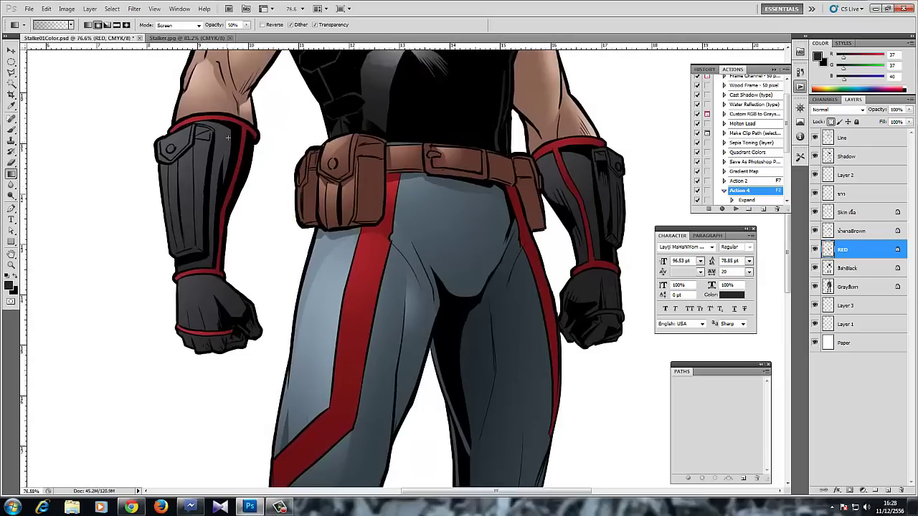
pyautogui.click(11, 130)
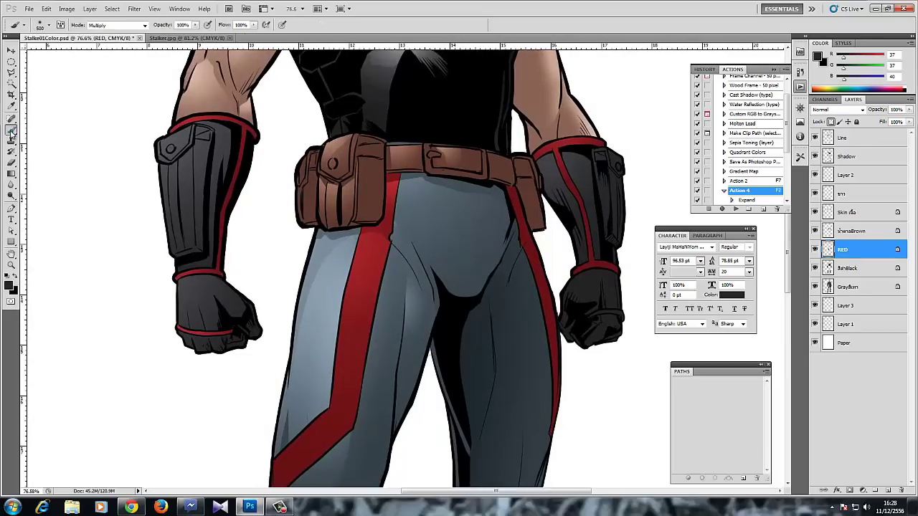
pyautogui.keyDown('alt'); pyautogui.click(287, 447); pyautogui.keyUp('alt')
pyautogui.press('[')
pyautogui.press('[')
pyautogui.press('[')
pyautogui.press('[')
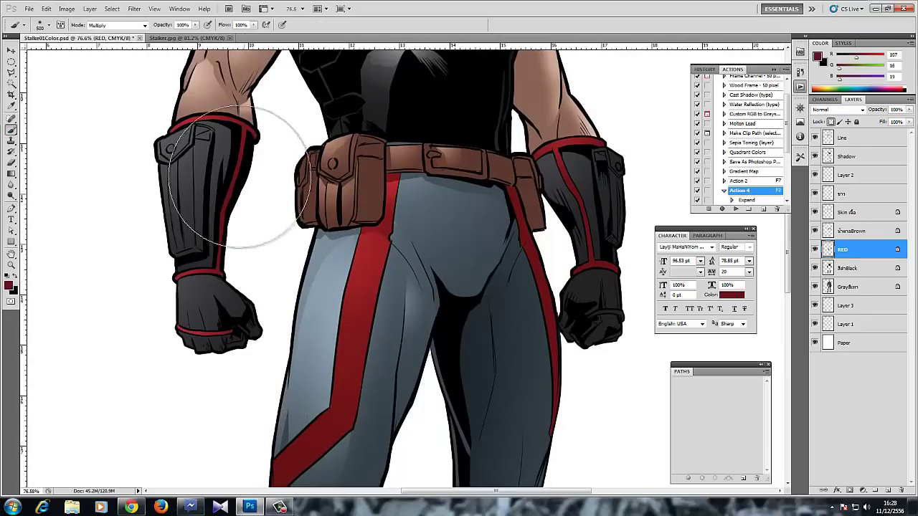
pyautogui.press('[')
pyautogui.press('[')
pyautogui.press('[')
pyautogui.press('[')
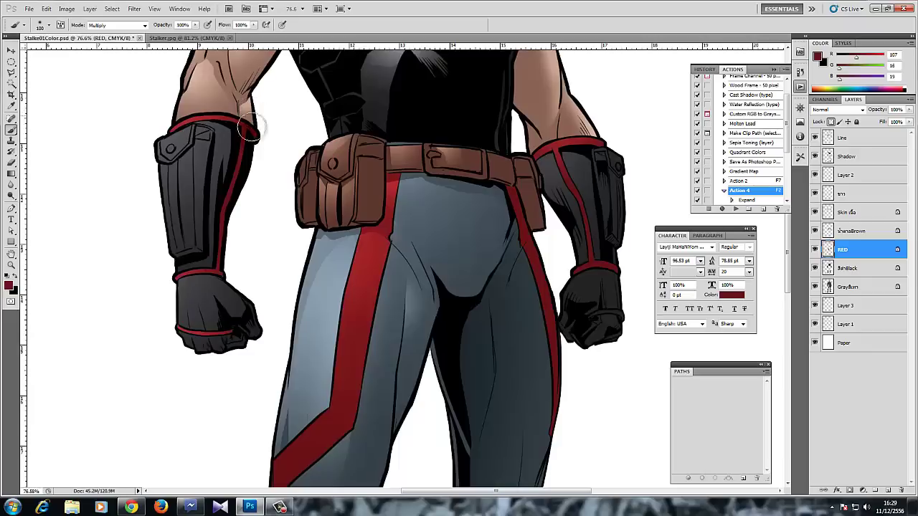
# - Undo the first brush stroke and shade the near glove's red trim in dark red down to the wrist and hand bands
pyautogui.hotkey('ctrl', 'z')
pyautogui.moveTo(245, 123)
pyautogui.mouseDown()
pyautogui.moveTo(245, 167)
pyautogui.moveTo(223, 273)
pyautogui.mouseUp()
pyautogui.moveTo(234, 327); pyautogui.dragTo(244, 332)
# - Shade the inner edge of the near leg's red stripe in dark red with the Multiply brush
pyautogui.moveTo(320, 382); pyautogui.dragTo(217, 222)
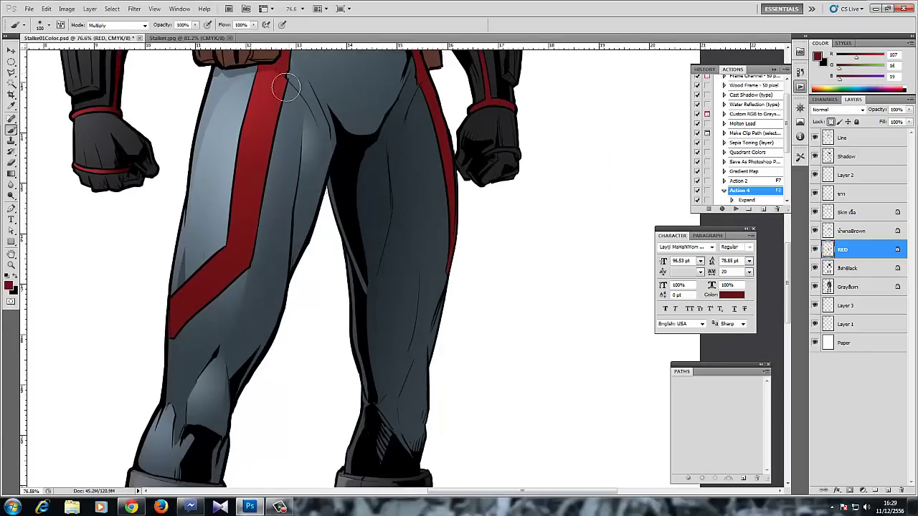
pyautogui.moveTo(287, 88)
pyautogui.mouseDown()
pyautogui.moveTo(256, 257)
pyautogui.moveTo(238, 282)
pyautogui.mouseUp()
pyautogui.scroll(2, 247, 142)
pyautogui.hscroll(1, 247, 141)
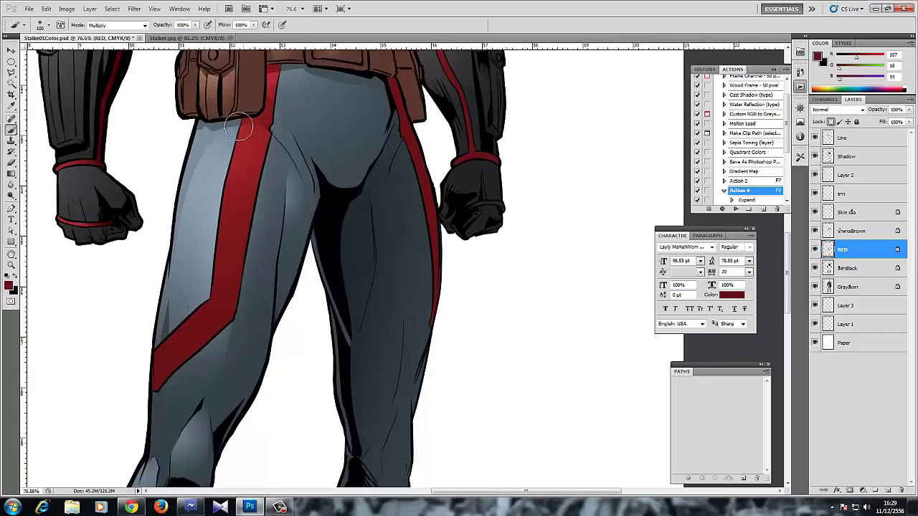
# - Outline the section of the near leg's red stripe just below the belt pouch with the polygonal lasso
pyautogui.press('l')
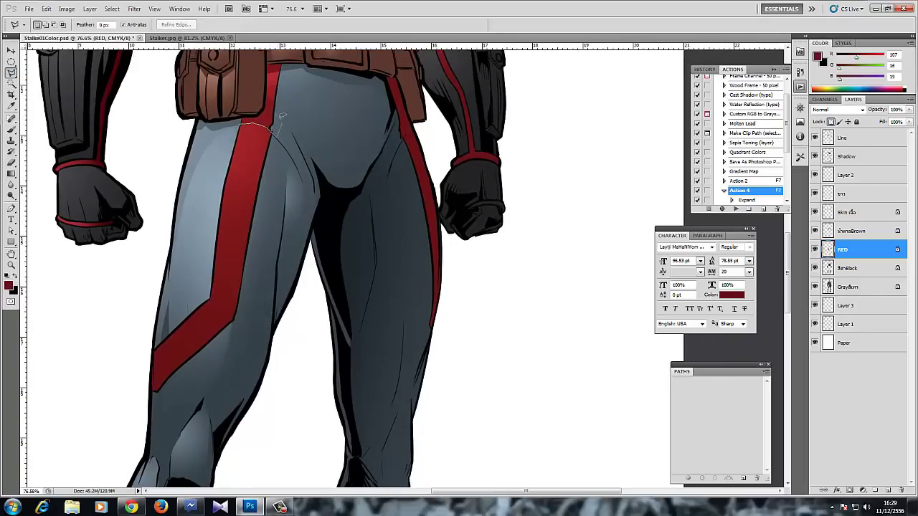
pyautogui.moveTo(282, 115); pyautogui.dragTo(241, 107)
pyautogui.scroll(-3, 187, 232)
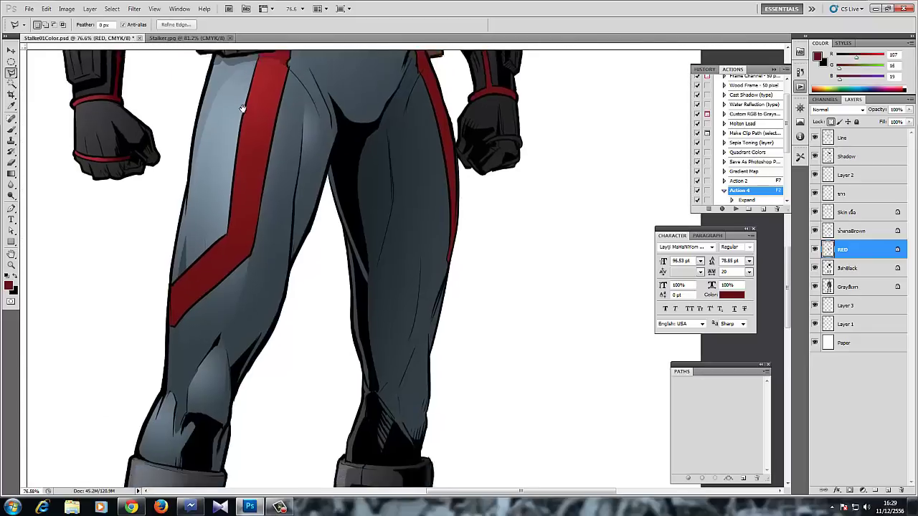
pyautogui.hscroll(-1, 187, 231)
pyautogui.moveTo(181, 301)
pyautogui.mouseDown()
pyautogui.moveTo(191, 231)
pyautogui.moveTo(193, 252)
pyautogui.mouseUp()
pyautogui.moveTo(203, 298); pyautogui.dragTo(248, 263)
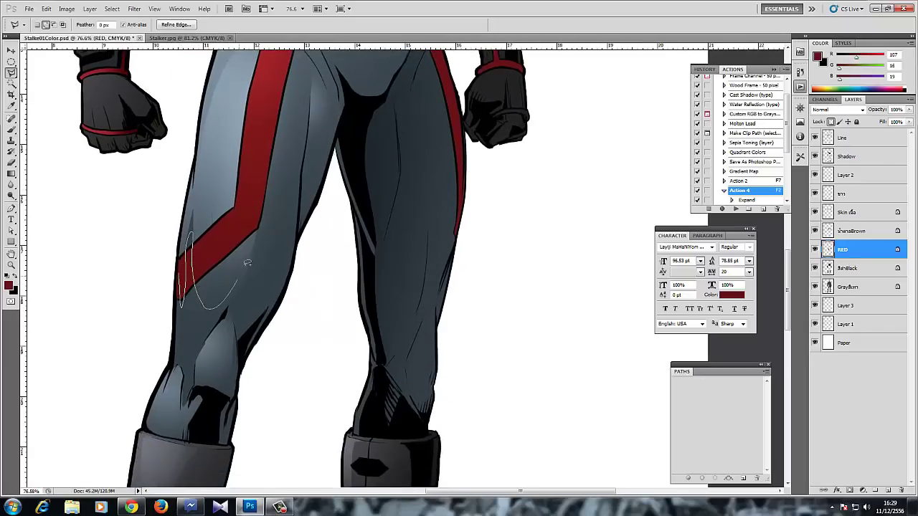
pyautogui.moveTo(255, 228)
pyautogui.mouseDown()
pyautogui.moveTo(254, 189)
pyautogui.moveTo(223, 151)
pyautogui.mouseUp()
pyautogui.moveTo(170, 192); pyautogui.dragTo(169, 193)
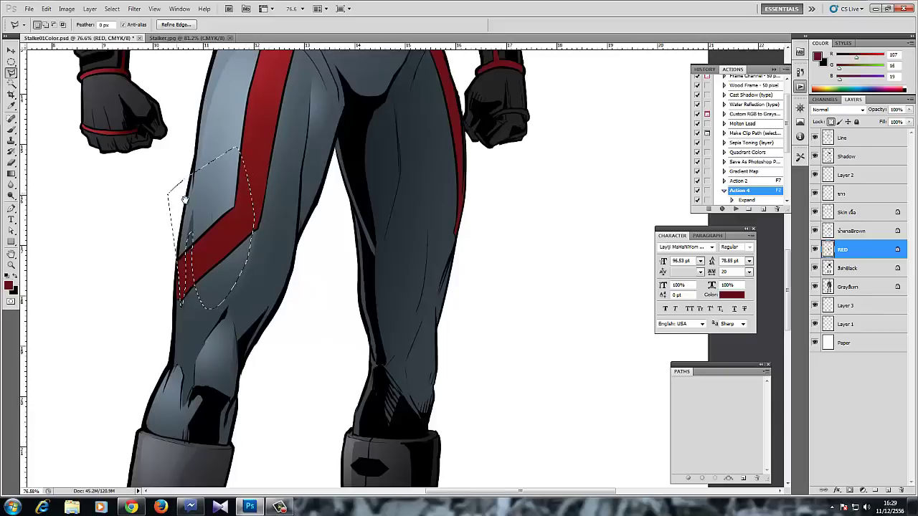
pyautogui.moveTo(211, 119)
pyautogui.mouseDown()
pyautogui.moveTo(168, 246)
pyautogui.moveTo(157, 217)
pyautogui.mouseUp()
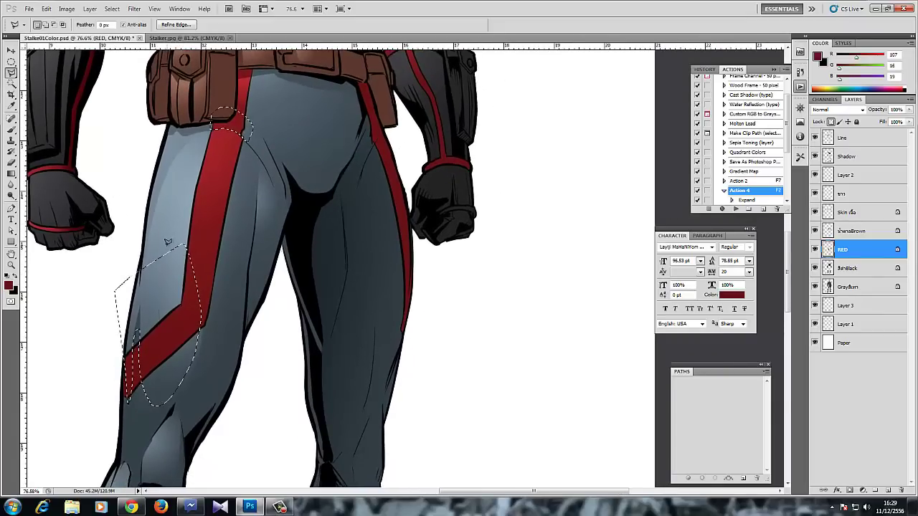
pyautogui.hotkey('ctrl', 'd')
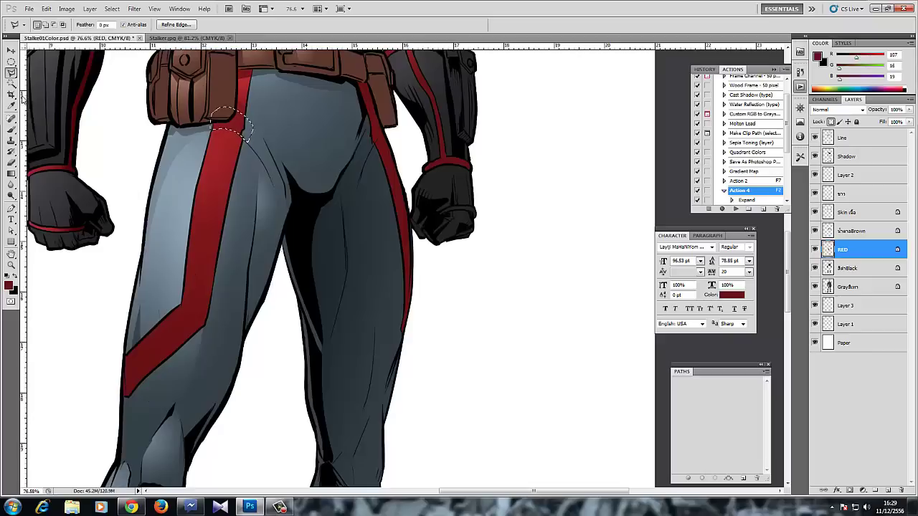
# - Shade the selected stripe section below the belt pouch with the dark red Multiply brush and deselect
pyautogui.click(11, 129)
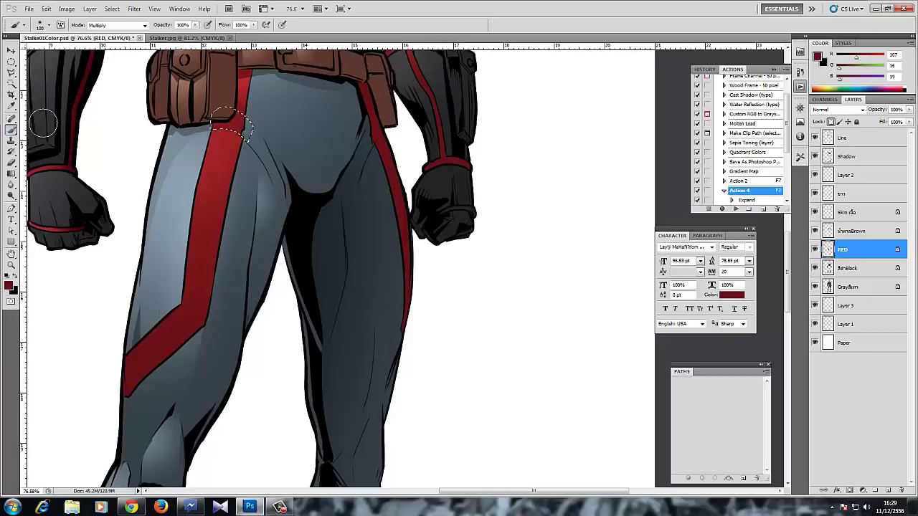
pyautogui.hotkey('ctrl', 'd')
pyautogui.moveTo(216, 212); pyautogui.dragTo(235, 167)
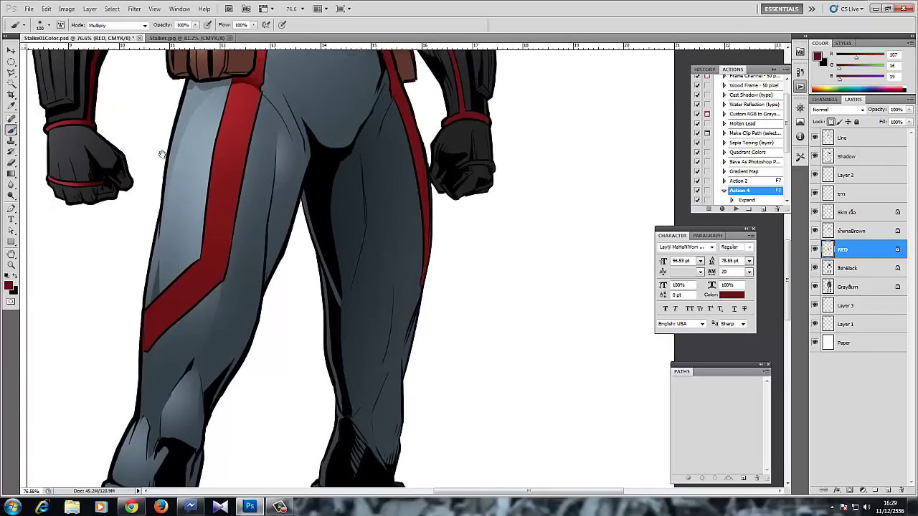
# - Outline a shadow area along the inner side and lower end of the near leg's red stripe with the polygonal lasso
pyautogui.click(11, 64)
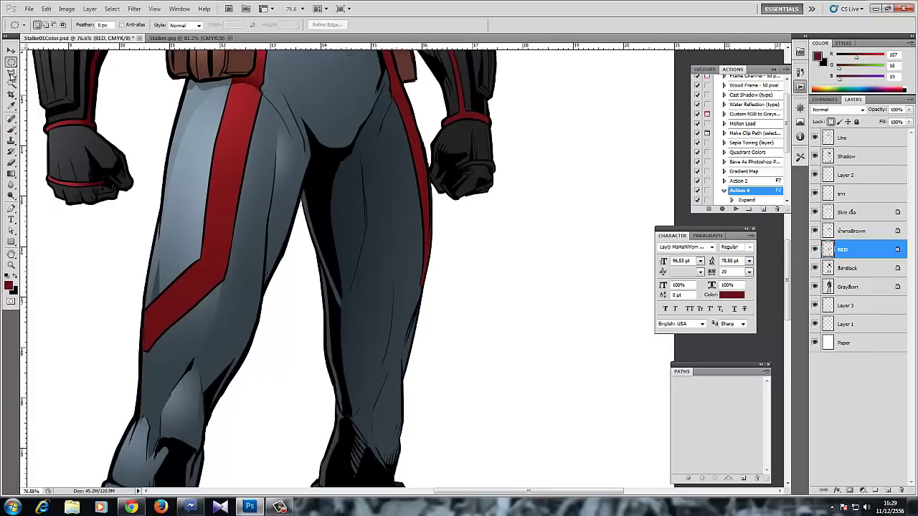
pyautogui.click(11, 73)
pyautogui.click(144, 297)
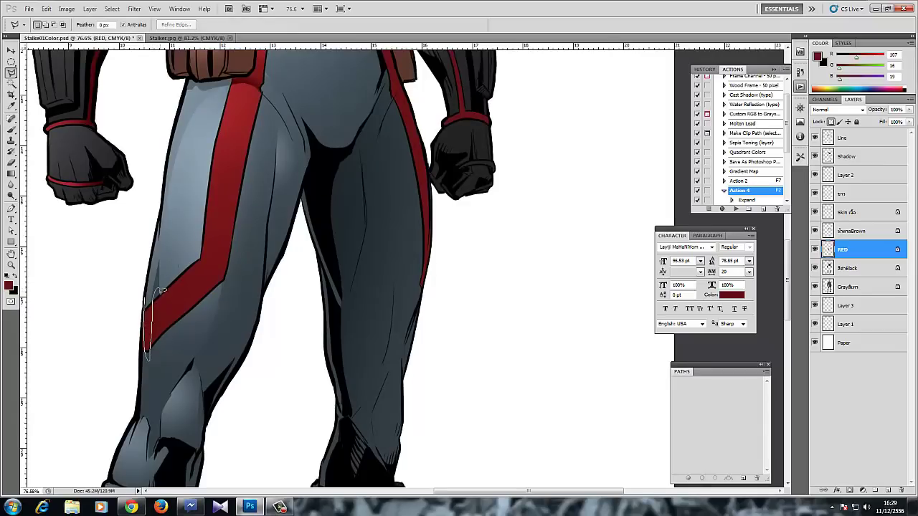
pyautogui.moveTo(222, 265); pyautogui.dragTo(230, 190)
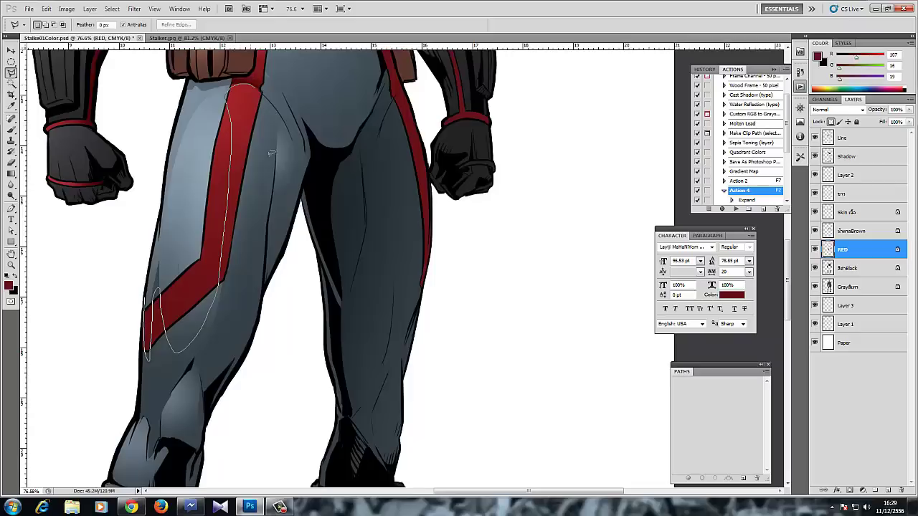
pyautogui.click(144, 298)
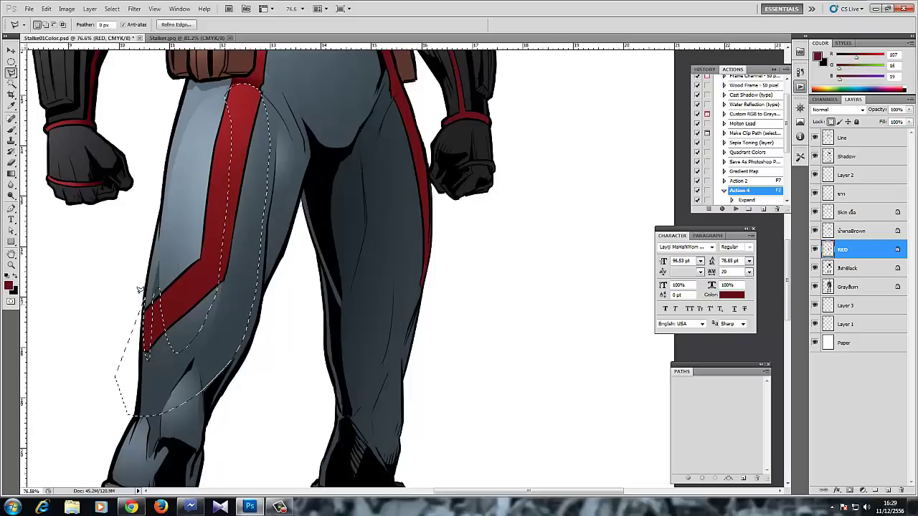
# - Shade the selected area of the near leg's stripe in dark red with the Multiply brush at size 200, and deselect
pyautogui.press('b')
pyautogui.press(']')
pyautogui.press(']')
pyautogui.press(']')
pyautogui.press(']')
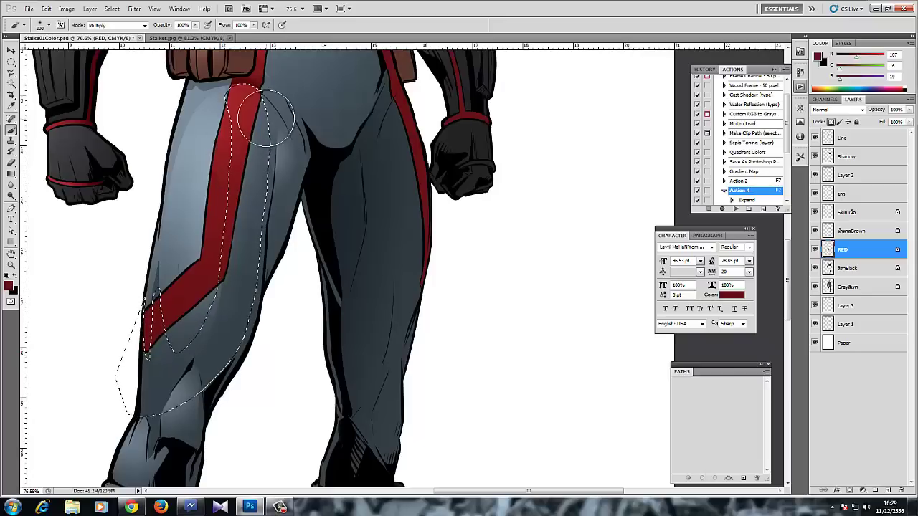
pyautogui.moveTo(266, 115)
pyautogui.mouseDown()
pyautogui.moveTo(241, 240)
pyautogui.moveTo(185, 368)
pyautogui.moveTo(162, 361)
pyautogui.moveTo(167, 329)
pyautogui.moveTo(131, 332)
pyautogui.mouseUp()
pyautogui.hotkey('ctrl', 'd')
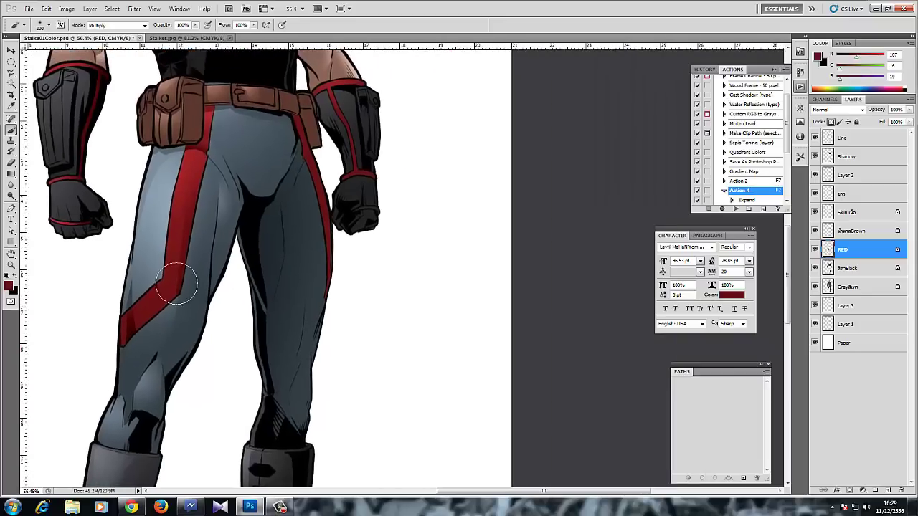
# - Shade the far leg's red stripe and the far glove's red trim with the dark red Multiply brush
pyautogui.moveTo(256, 199); pyautogui.dragTo(218, 203)
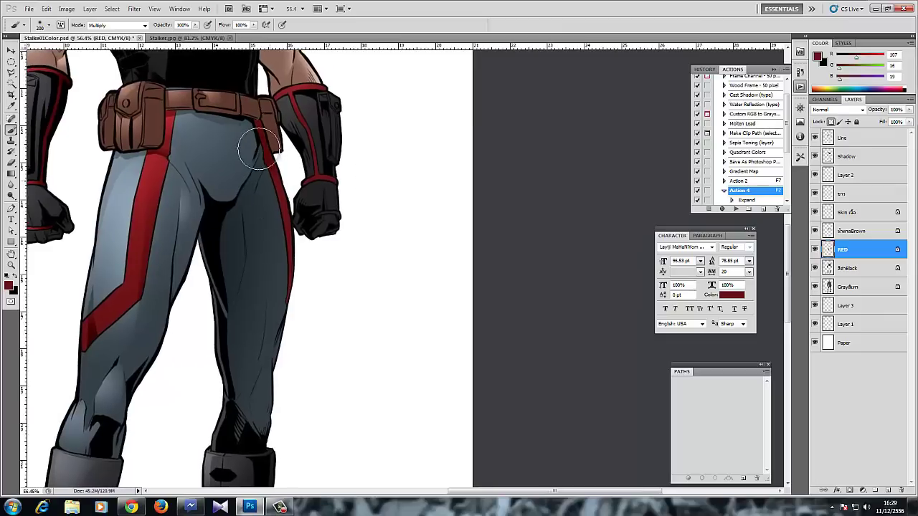
pyautogui.moveTo(229, 356); pyautogui.dragTo(253, 460)
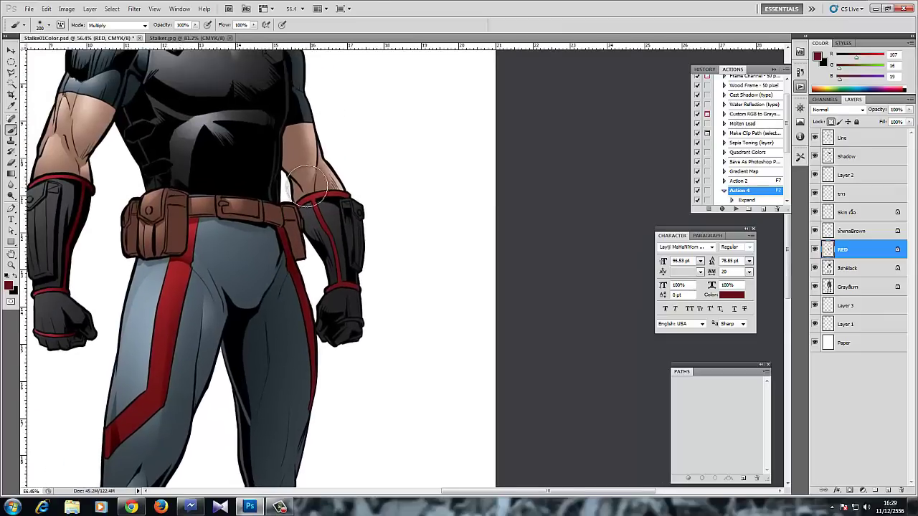
pyautogui.moveTo(118, 227); pyautogui.dragTo(214, 246)
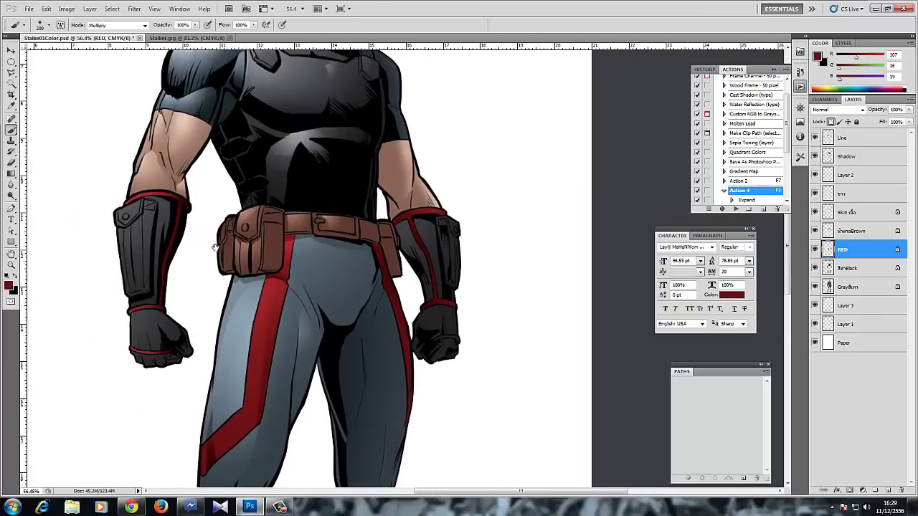
# - Examine the red shading on the gloves, leg stripes and far boot, both close up and across the figure
pyautogui.scroll(3, 127, 203)
pyautogui.moveTo(186, 188); pyautogui.dragTo(148, 111)
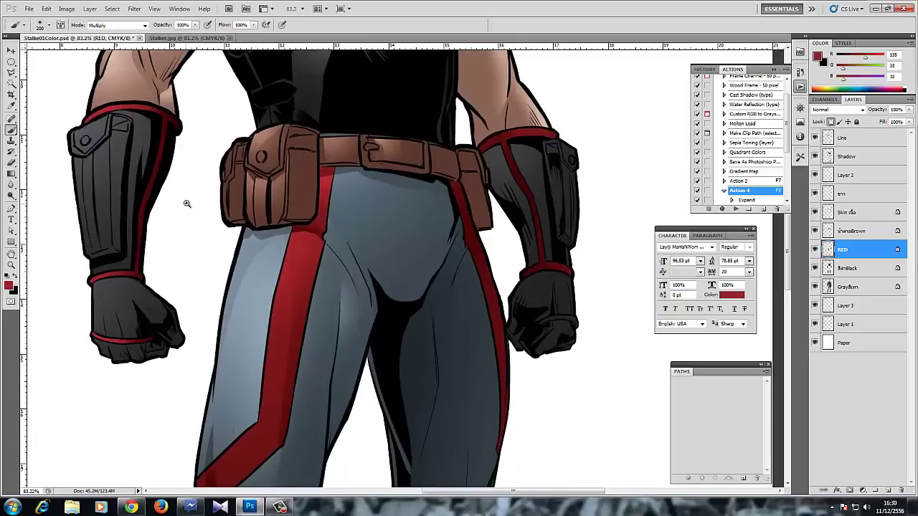
pyautogui.scroll(-2, 171, 228)
pyautogui.moveTo(171, 228); pyautogui.dragTo(148, 294)
pyautogui.scroll(-10, 203, 124)
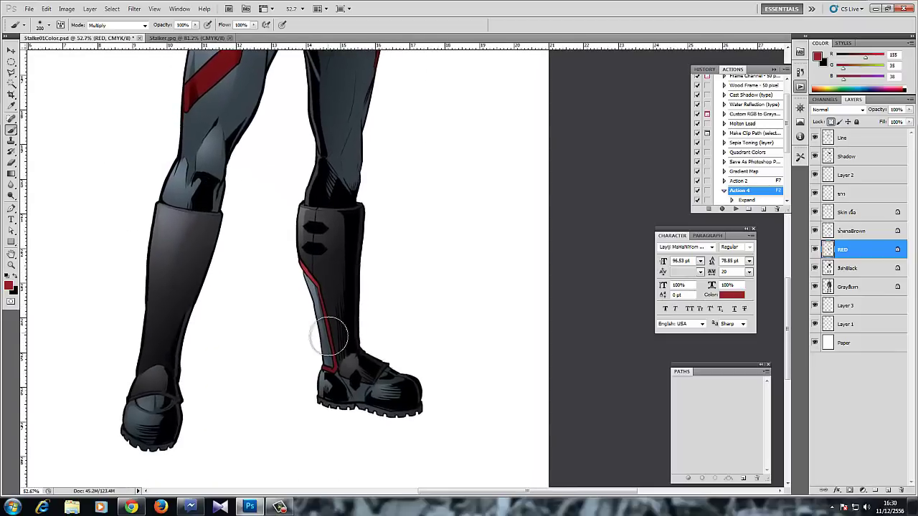
pyautogui.moveTo(238, 124); pyautogui.dragTo(235, 278)
pyautogui.scroll(-5, 240, 246)
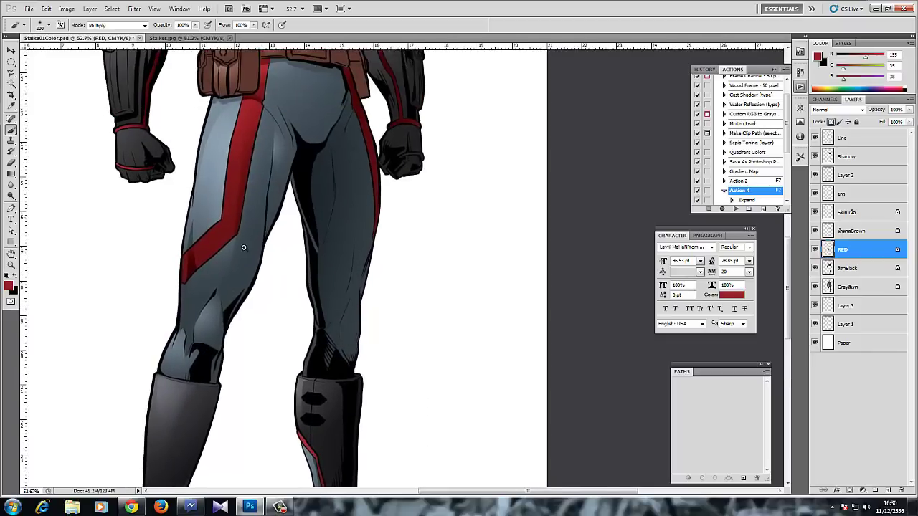
pyautogui.scroll(9, 284, 184)
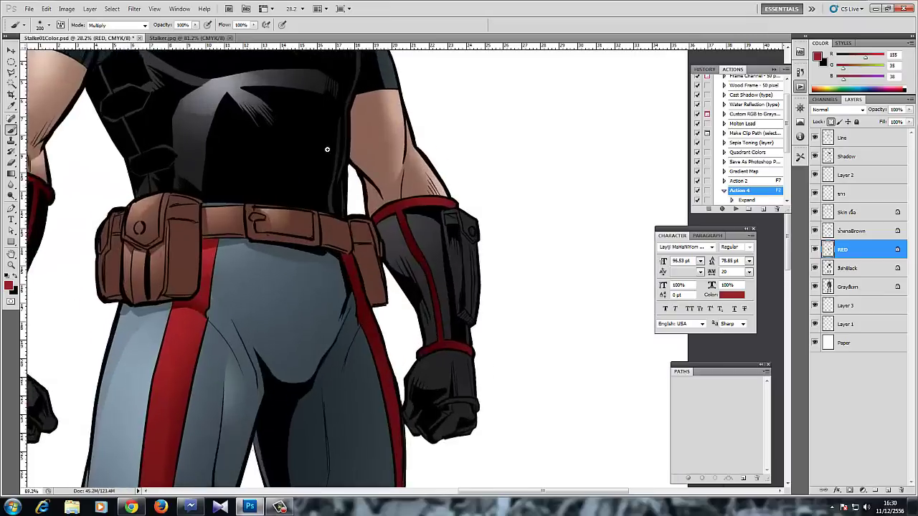
pyautogui.scroll(-4, 297, 191)
pyautogui.moveTo(246, 149); pyautogui.dragTo(293, 223)
pyautogui.moveTo(210, 273); pyautogui.dragTo(265, 228)
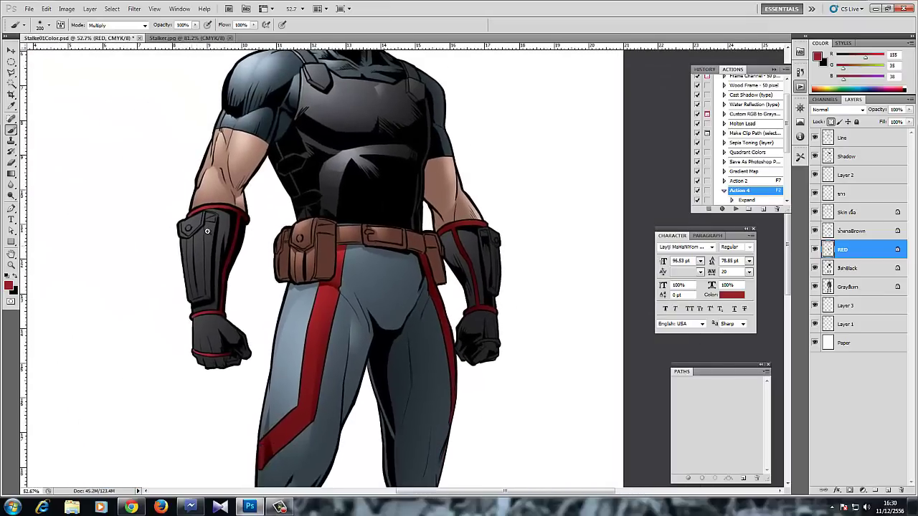
# - On the black layer, outline the inner side panel of the near gauntlet's pouch with the polygonal lasso, excluding its lit front strips
pyautogui.scroll(5, 208, 237)
pyautogui.press('l')
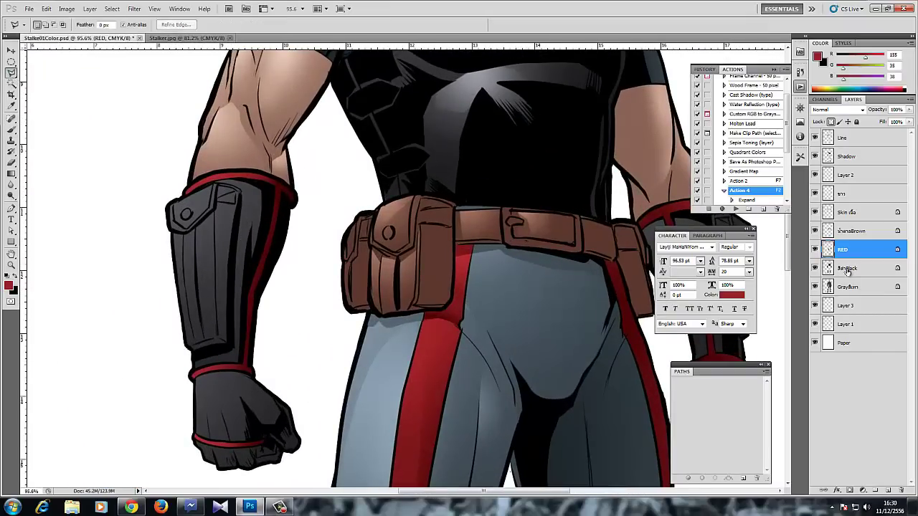
pyautogui.click(846, 267)
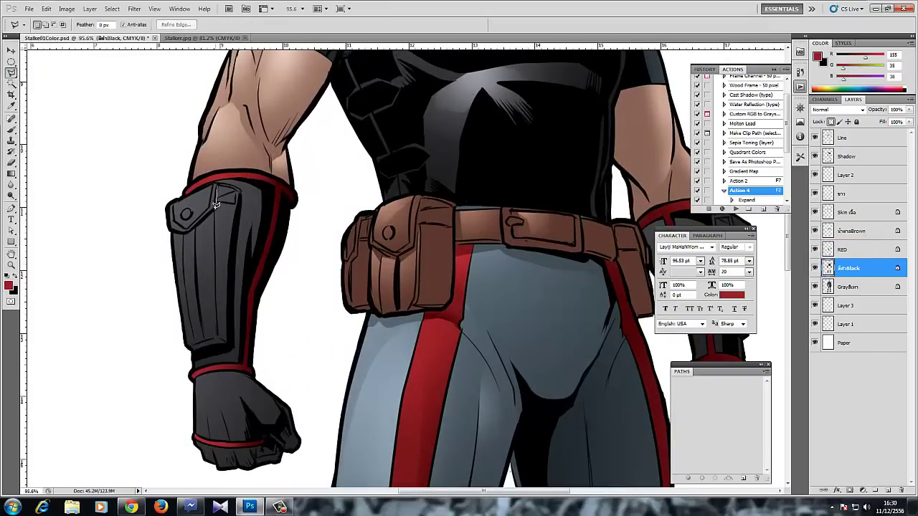
pyautogui.moveTo(215, 205); pyautogui.dragTo(185, 230)
pyautogui.moveTo(196, 270)
pyautogui.mouseDown()
pyautogui.moveTo(200, 308)
pyautogui.moveTo(187, 343)
pyautogui.mouseUp()
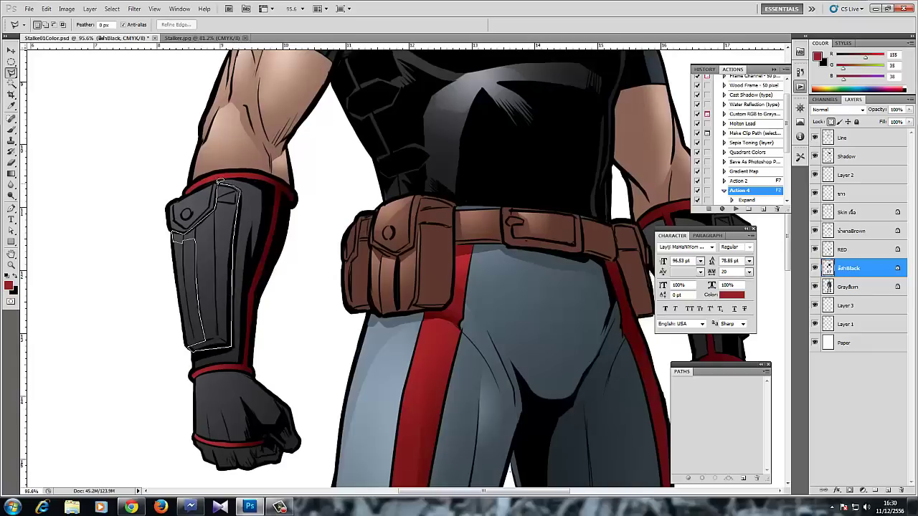
pyautogui.moveTo(219, 181); pyautogui.dragTo(219, 182)
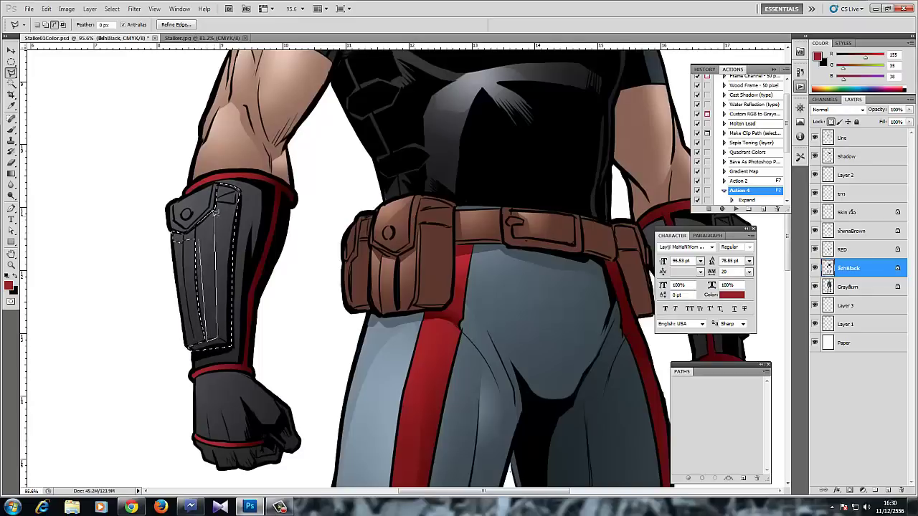
pyautogui.click(199, 231)
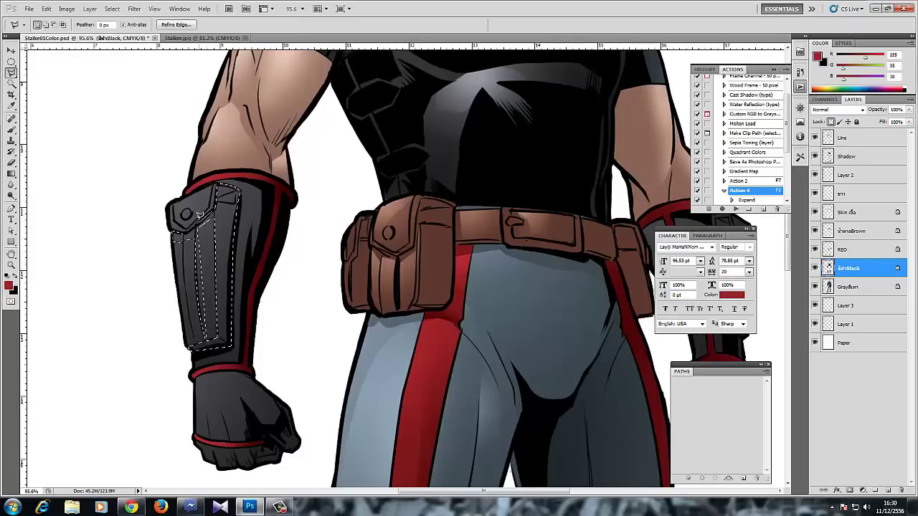
# - Shade the selected pouch side with the Multiply brush in dark grey sampled from the gauntlet, and deselect
pyautogui.click(10, 130)
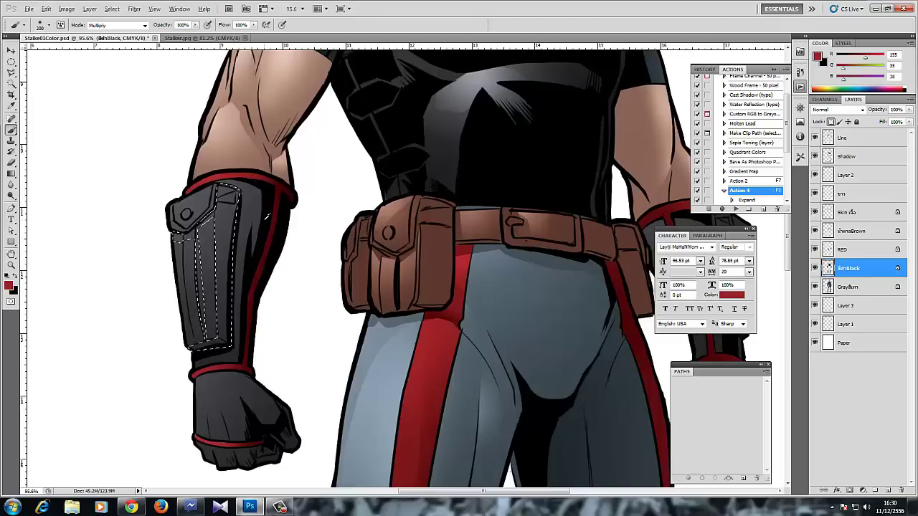
pyautogui.keyDown('alt'); pyautogui.click(210, 244); pyautogui.keyUp('alt')
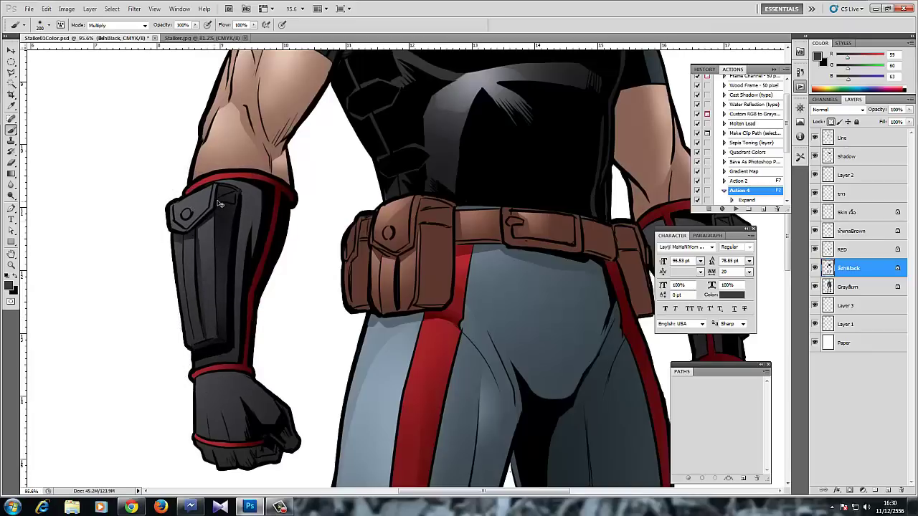
pyautogui.moveTo(220, 234); pyautogui.dragTo(128, 175)
# - Outline shadow areas along the thumb edge, palm side and finger gaps of the near glove's fist with the polygonal lasso
pyautogui.click(10, 73)
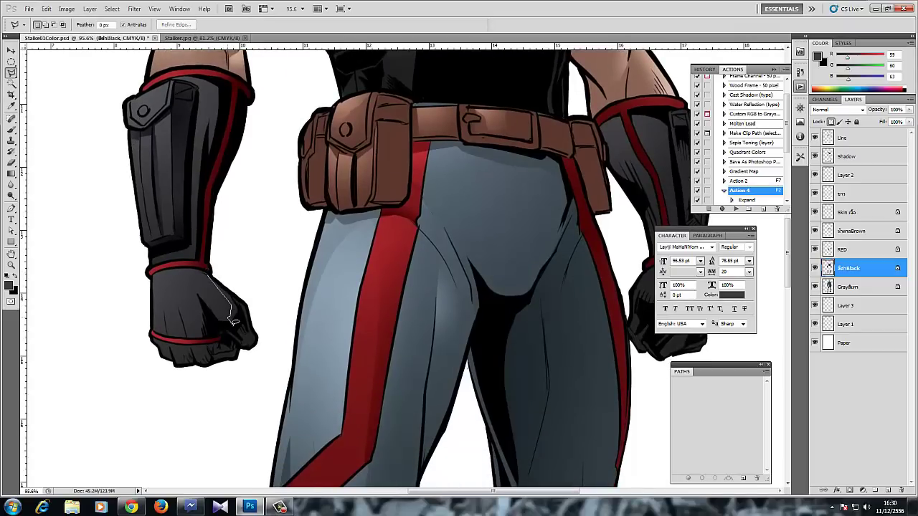
pyautogui.click(213, 280)
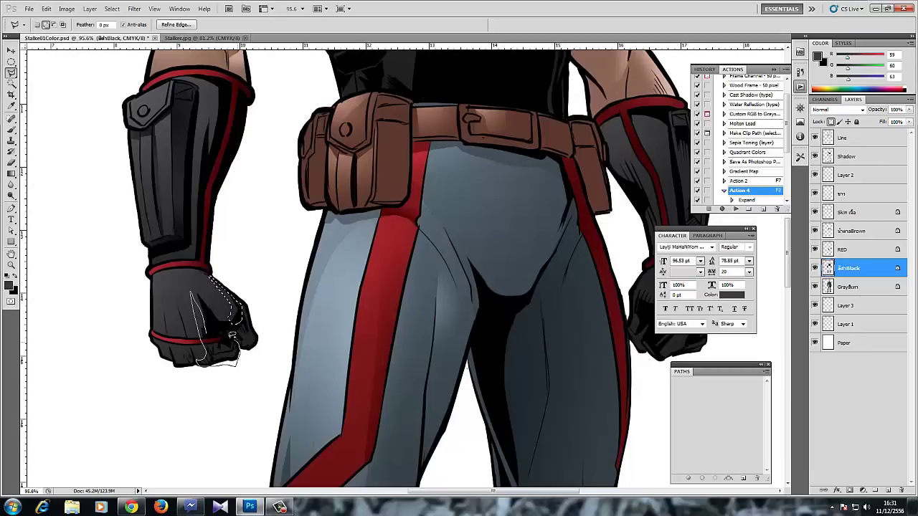
pyautogui.moveTo(217, 329); pyautogui.dragTo(212, 329)
pyautogui.press('shift')
pyautogui.moveTo(180, 304); pyautogui.dragTo(175, 294)
# - Shade the selected areas of the near fist in dark grey with the Multiply brush at size 200, and deselect
pyautogui.click(10, 172)
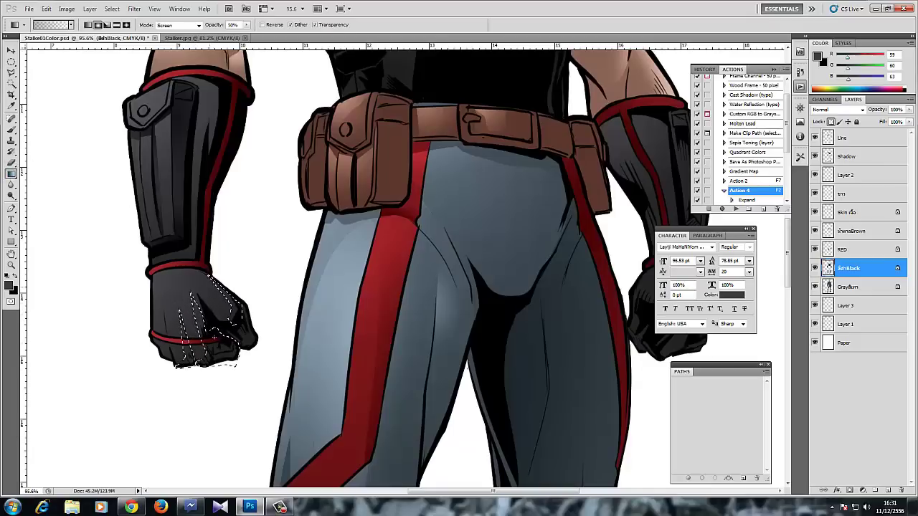
pyautogui.click(12, 130)
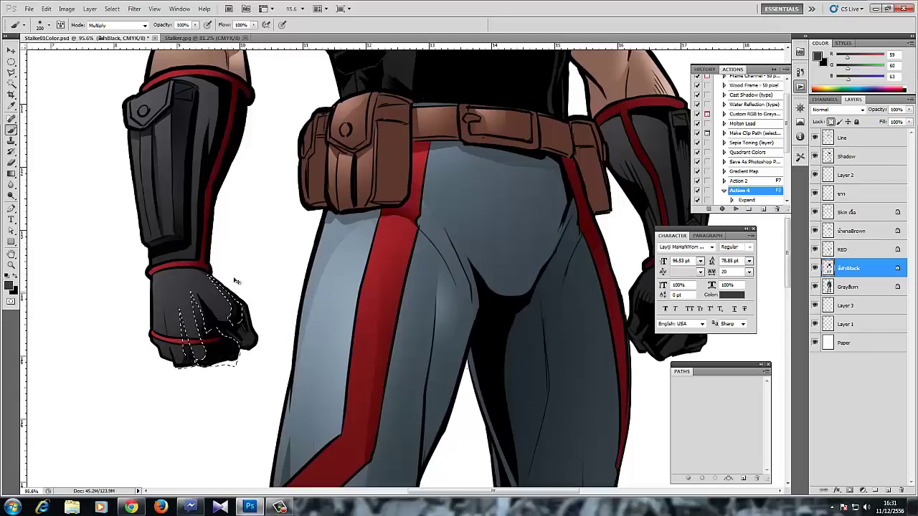
pyautogui.moveTo(241, 270)
pyautogui.mouseDown()
pyautogui.moveTo(191, 377)
pyautogui.moveTo(254, 336)
pyautogui.moveTo(245, 384)
pyautogui.mouseUp()
pyautogui.hotkey('ctrl', 'd')
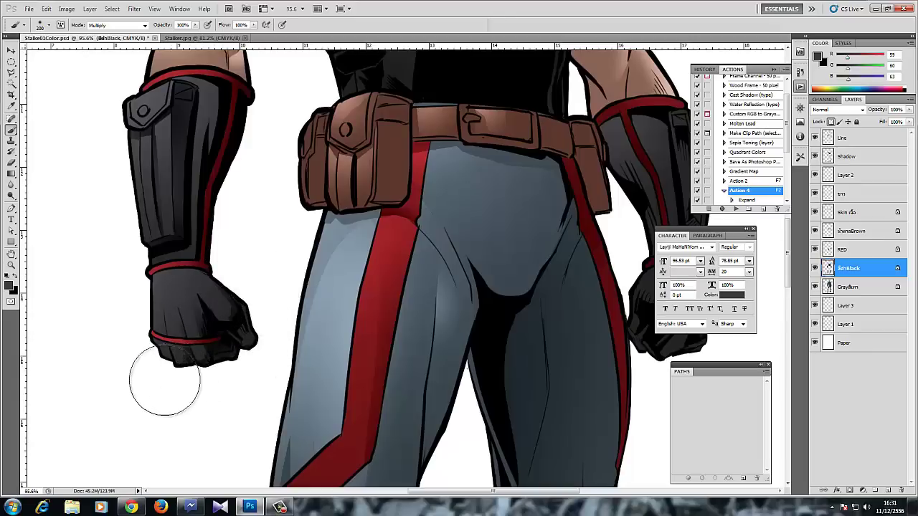
# - Select the back of the near hand between the knuckle lines and highlight it with a Screen gradient at 50% opacity
pyautogui.click(11, 72)
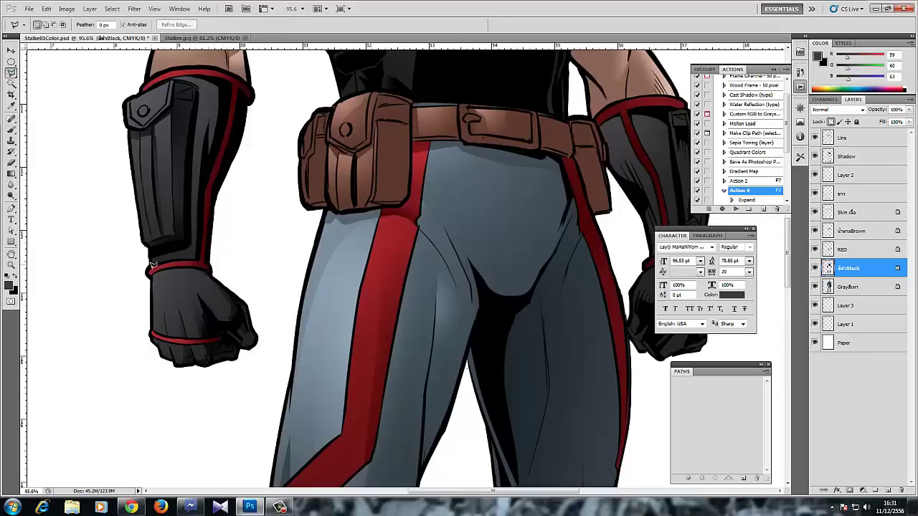
pyautogui.moveTo(182, 275); pyautogui.dragTo(191, 324)
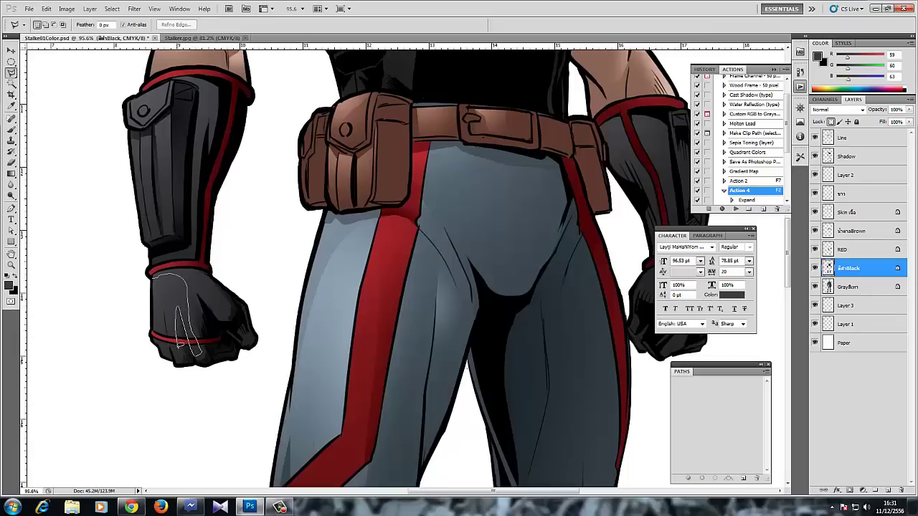
pyautogui.moveTo(164, 338); pyautogui.dragTo(153, 278)
pyautogui.press('g')
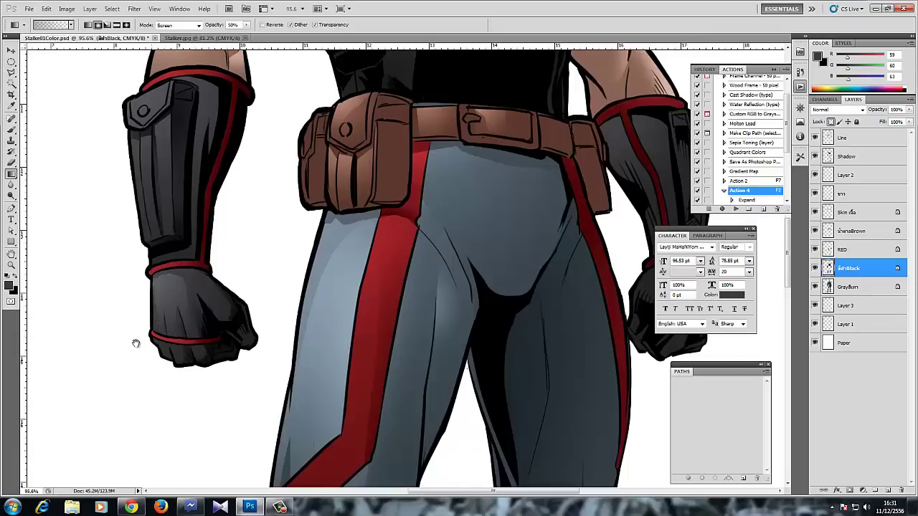
pyautogui.moveTo(136, 344); pyautogui.dragTo(86, 327)
pyautogui.moveTo(108, 294); pyautogui.dragTo(180, 373)
pyautogui.hotkey('ctrl', 'd')
# - Outline the thumb side of the near hand and lighten it with the 50% Screen gradient
pyautogui.scroll(-2, 151, 309)
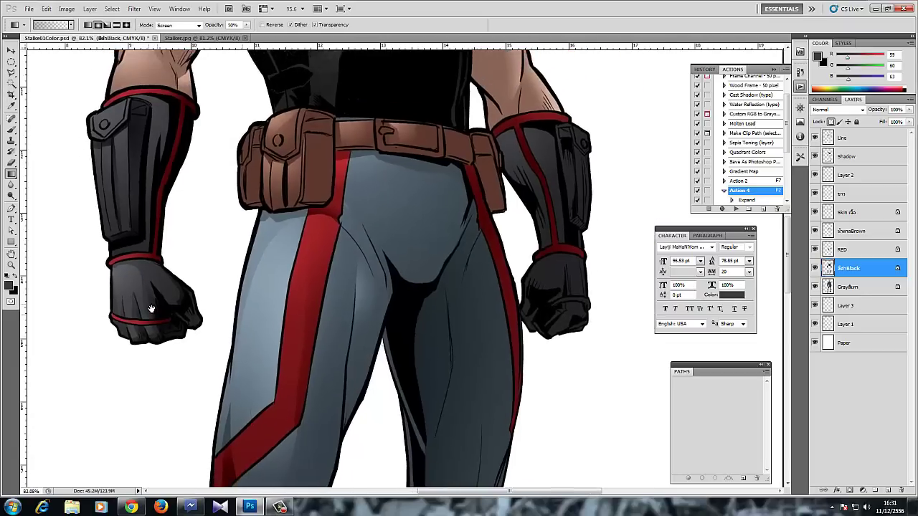
pyautogui.press('l')
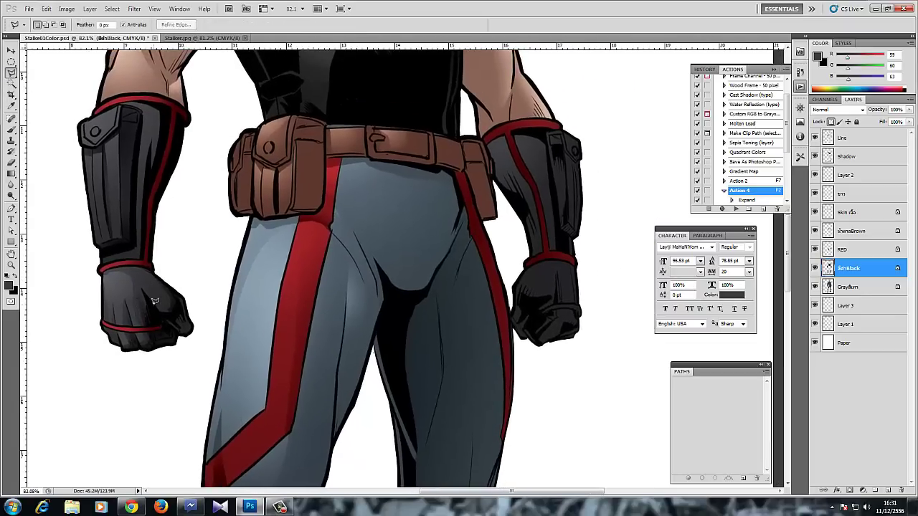
pyautogui.moveTo(141, 286)
pyautogui.mouseDown()
pyautogui.moveTo(171, 310)
pyautogui.moveTo(149, 296)
pyautogui.mouseUp()
pyautogui.press('g')
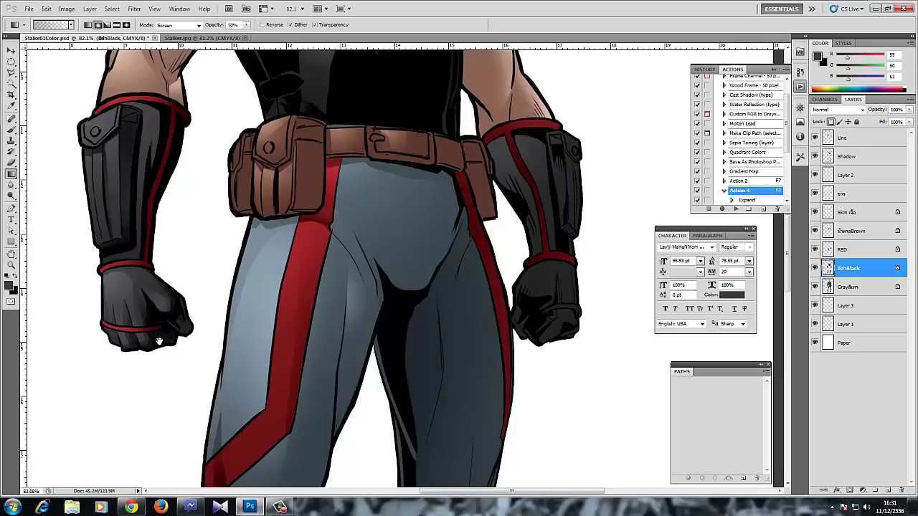
pyautogui.moveTo(159, 341); pyautogui.dragTo(199, 352)
pyautogui.click(11, 72)
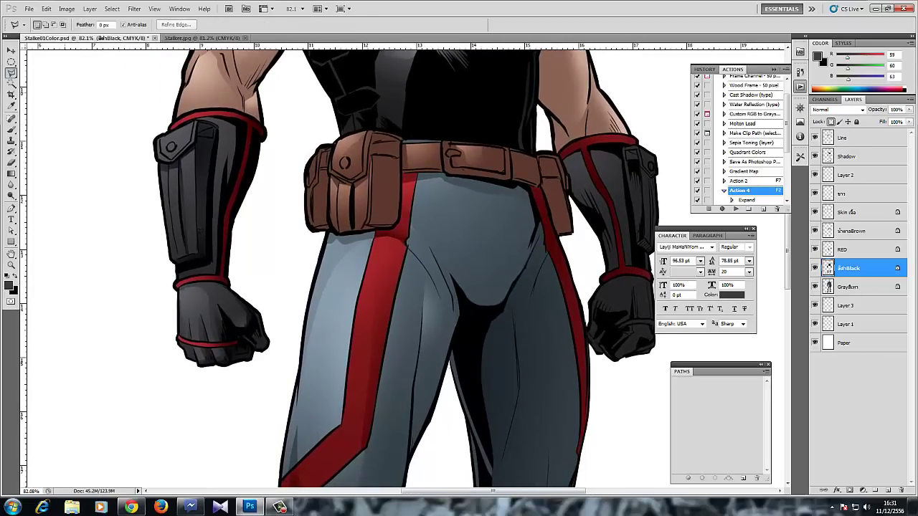
pyautogui.moveTo(217, 281)
pyautogui.mouseDown()
pyautogui.moveTo(226, 312)
pyautogui.moveTo(248, 328)
pyautogui.mouseUp()
pyautogui.moveTo(235, 287); pyautogui.dragTo(224, 284)
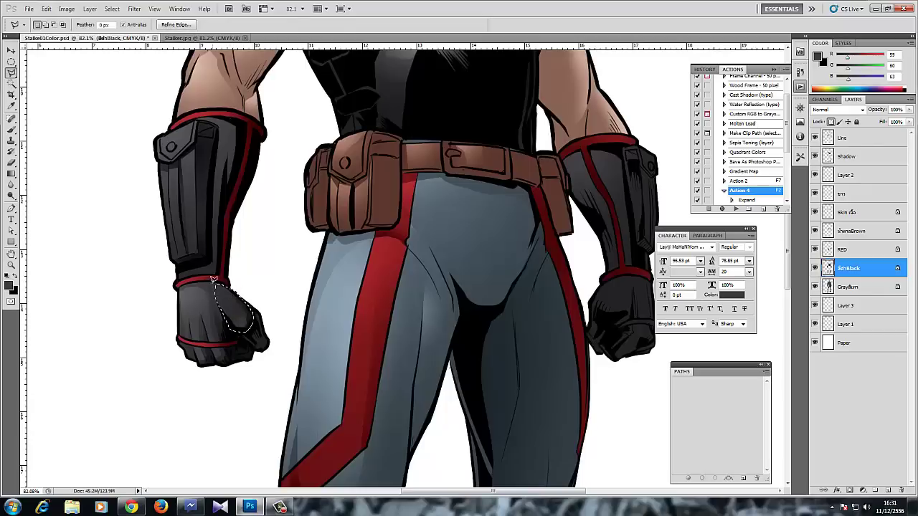
pyautogui.press('g')
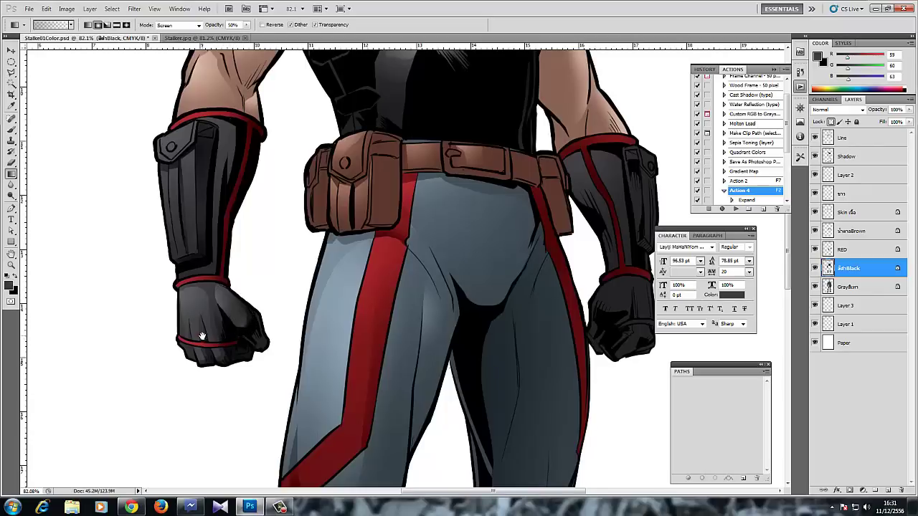
# - Select the button flap of the near gauntlet's pouch, highlight it with the Screen gradient, and deselect
pyautogui.scroll(2, 200, 335)
pyautogui.moveTo(201, 335)
pyautogui.mouseDown()
pyautogui.moveTo(180, 268)
pyautogui.moveTo(191, 331)
pyautogui.mouseUp()
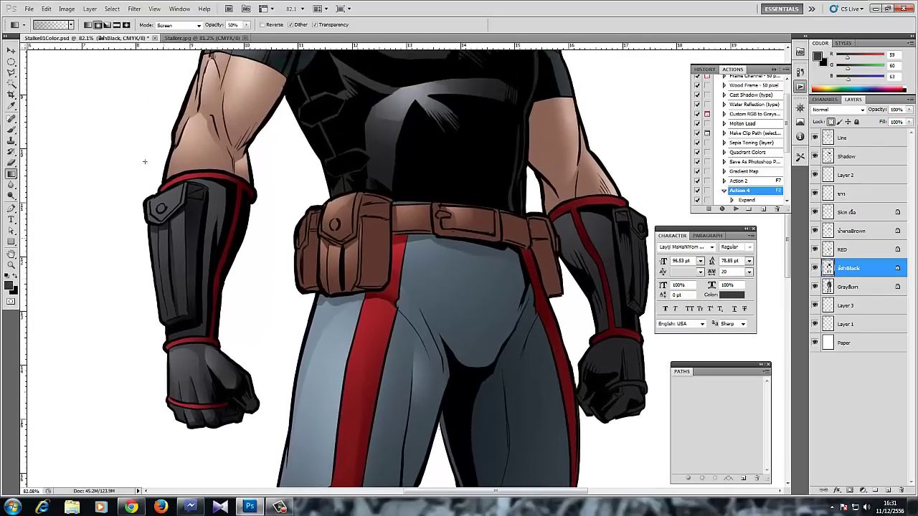
pyautogui.keyDown('ctrl'); pyautogui.click(145, 136); pyautogui.keyUp('ctrl')
pyautogui.click(11, 73)
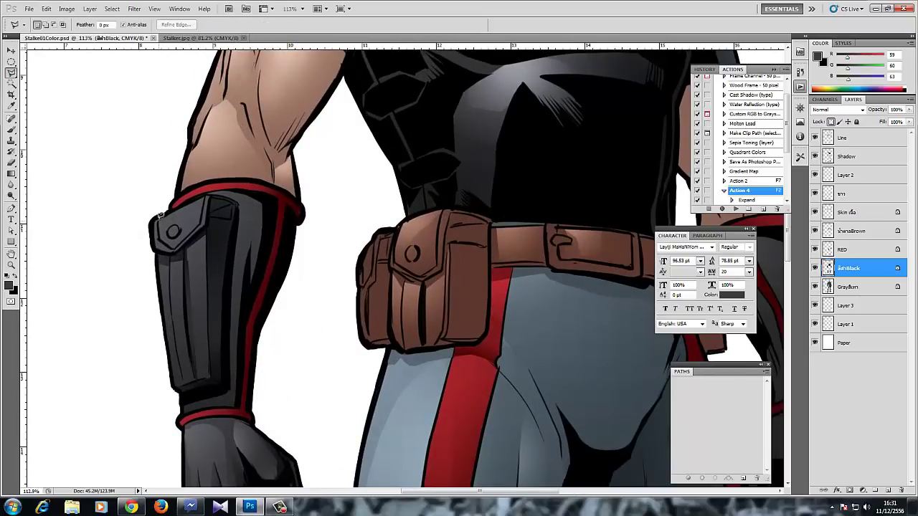
pyautogui.click(158, 220)
pyautogui.click(158, 238)
pyautogui.click(200, 240)
pyautogui.click(207, 196)
pyautogui.click(159, 215)
pyautogui.press('g')
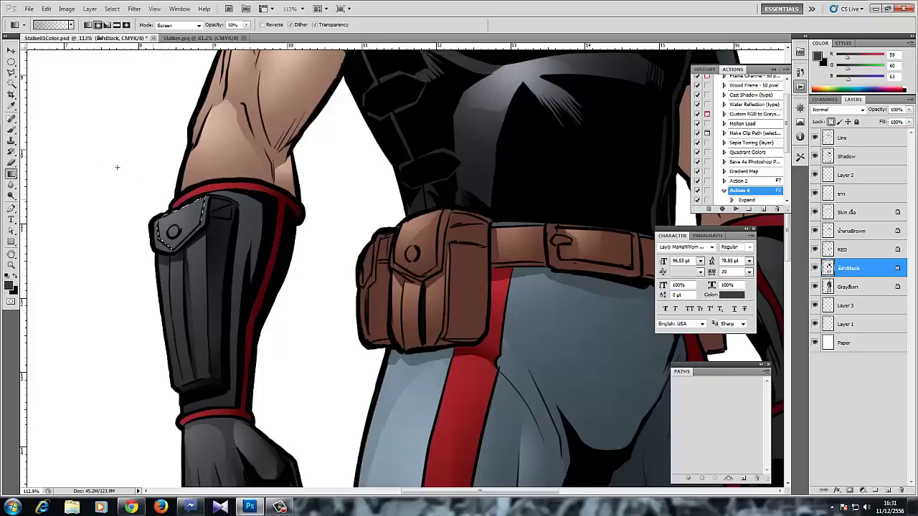
pyautogui.hotkey('ctrl', 'd')
# - Select the upper parts of the front strips on the near gauntlet's pouch and highlight them with the Screen gradient
pyautogui.press('l')
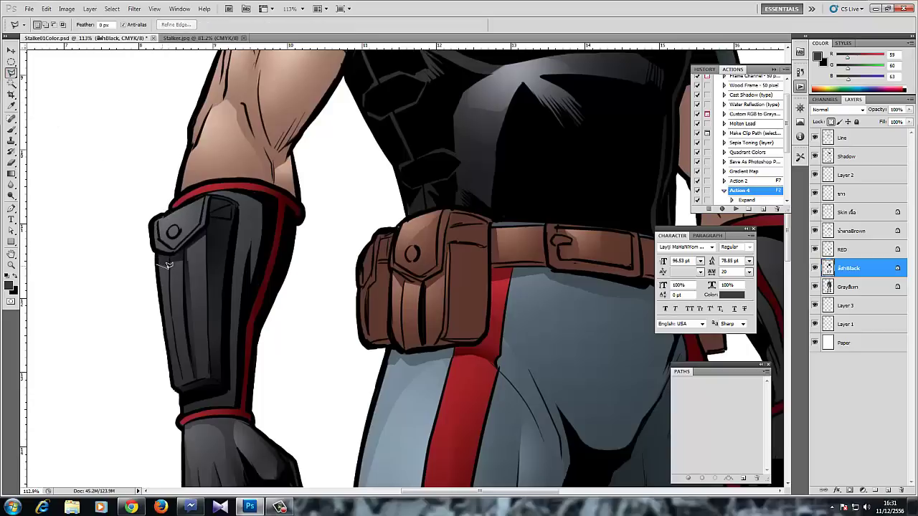
pyautogui.click(168, 269)
pyautogui.click(185, 252)
pyautogui.click(205, 236)
pyautogui.click(194, 339)
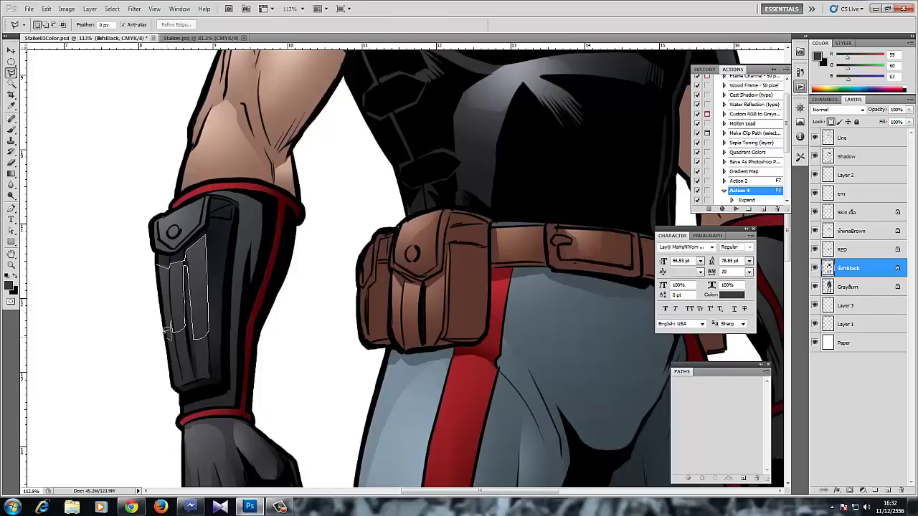
pyautogui.doubleClick(150, 285)
pyautogui.press('g')
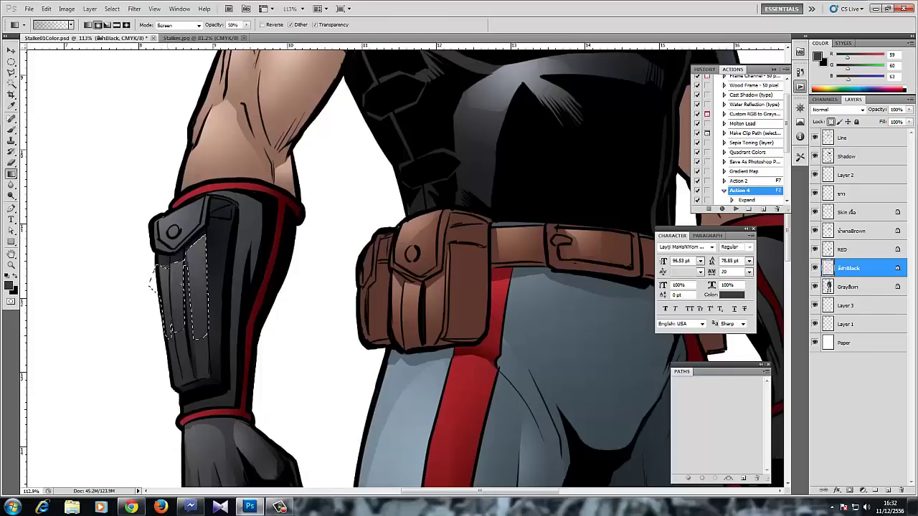
pyautogui.moveTo(169, 332); pyautogui.dragTo(165, 257)
pyautogui.hotkey('ctrl', 'd')
# - Select the flap and front strips of the far gauntlet's pouch and highlight them with the 50% Screen gradient
pyautogui.scroll(-4, 158, 265)
pyautogui.moveTo(321, 250); pyautogui.dragTo(217, 231)
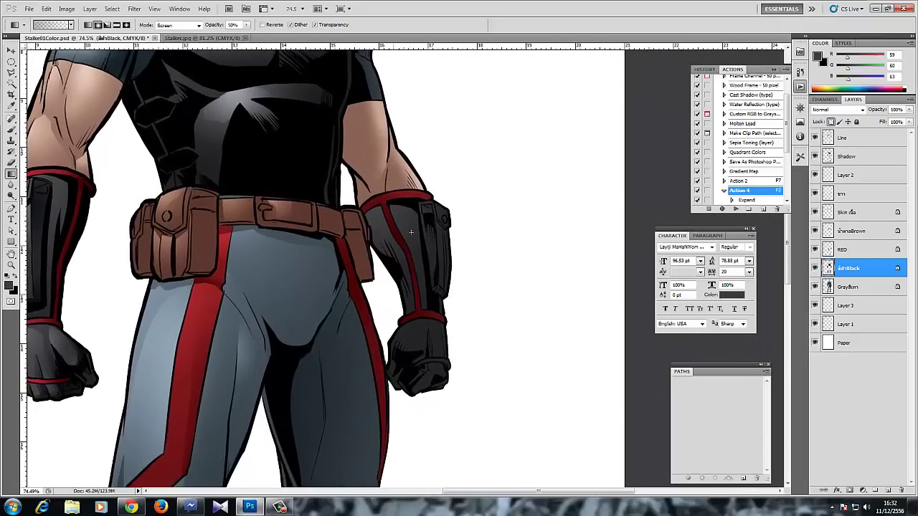
pyautogui.scroll(3, 398, 251)
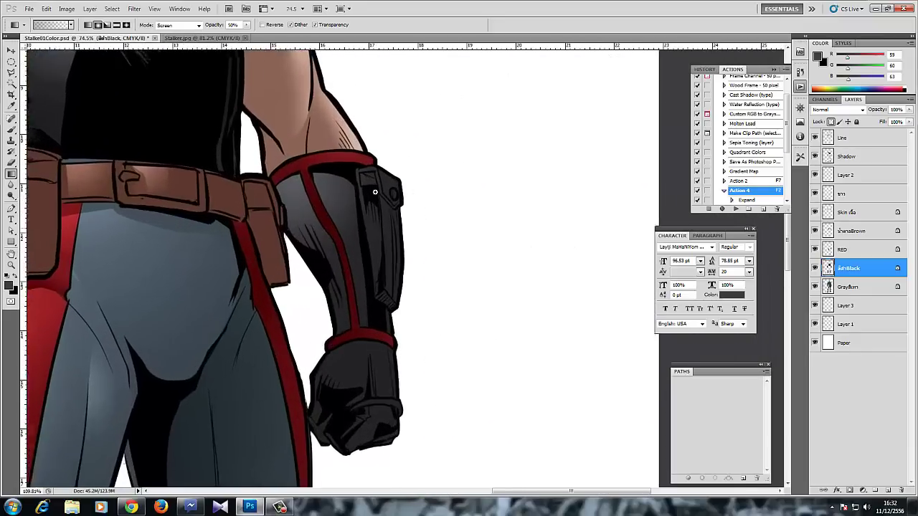
pyautogui.press('l')
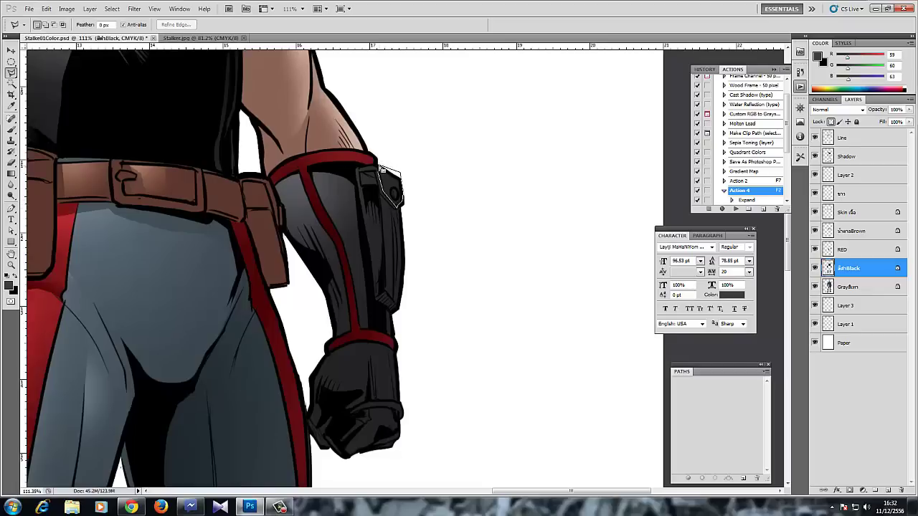
pyautogui.click(379, 167)
pyautogui.keyDown('shift'); pyautogui.click(382, 202); pyautogui.keyUp('shift')
pyautogui.click(385, 291)
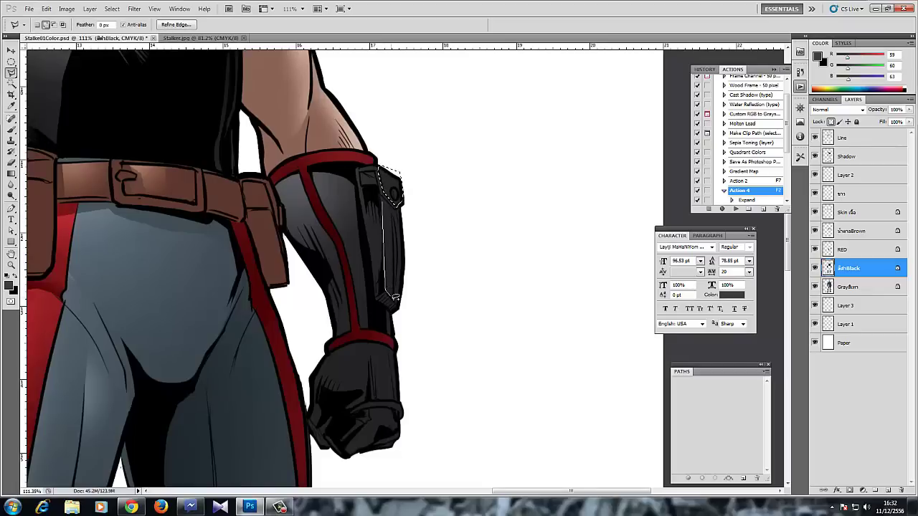
pyautogui.click(395, 296)
pyautogui.doubleClick(396, 212)
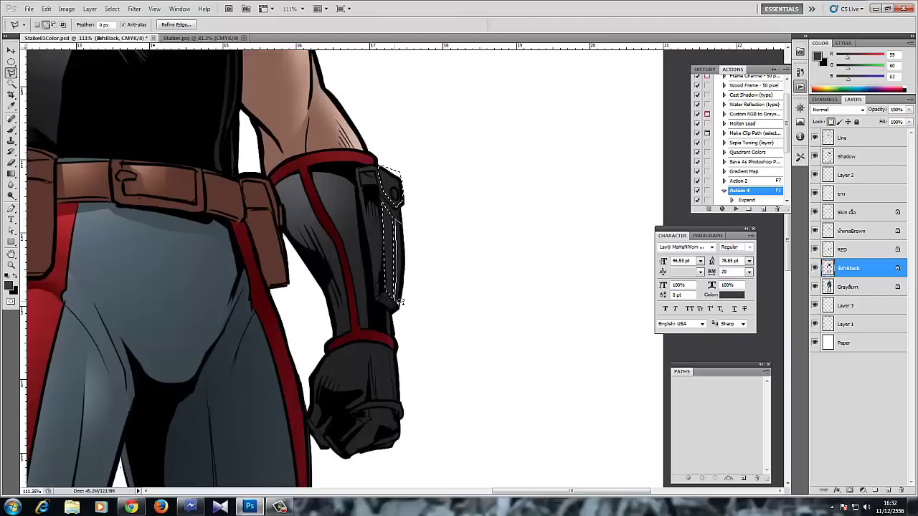
pyautogui.press('g')
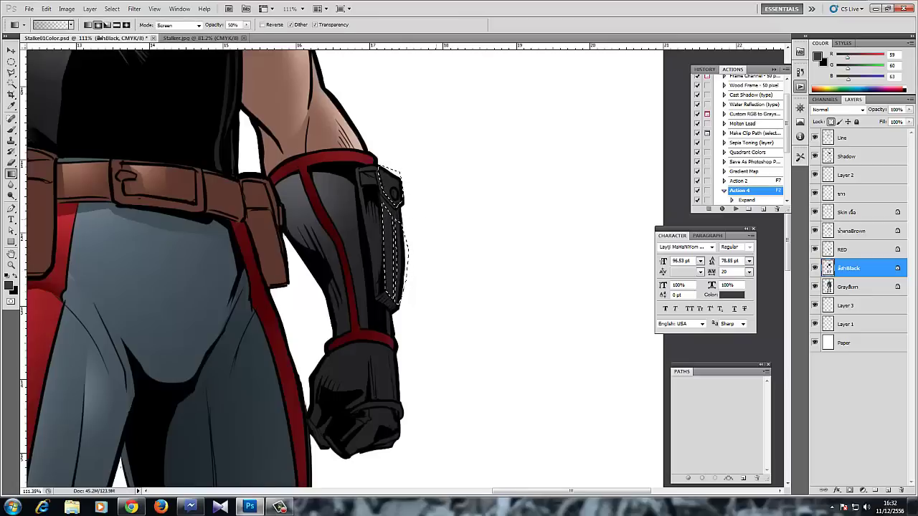
pyautogui.moveTo(342, 294)
pyautogui.mouseDown()
pyautogui.moveTo(293, 299)
pyautogui.moveTo(307, 293)
pyautogui.moveTo(361, 335)
pyautogui.moveTo(337, 294)
pyautogui.mouseUp()
# - On the RED layer, outline the knuckle strip of the far glove, paint it with dark red sampled from the gauntlet trim, and deselect
pyautogui.scroll(5, 360, 335)
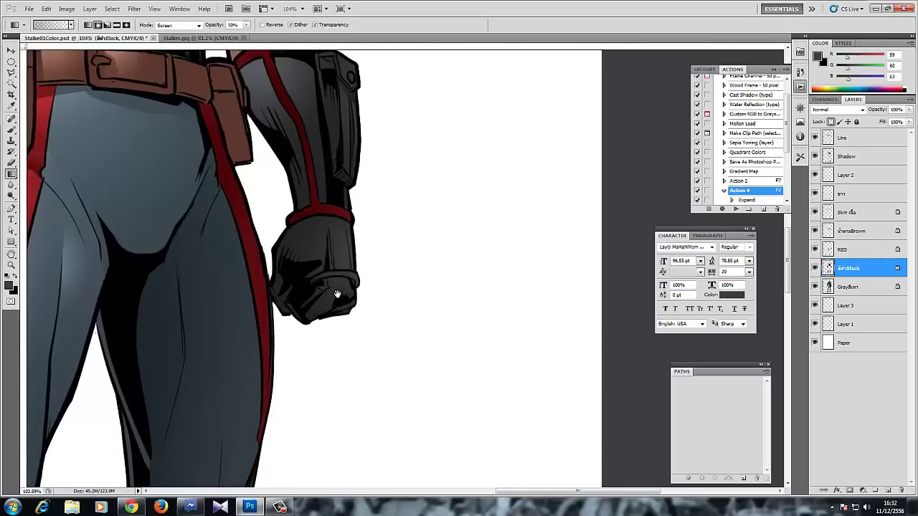
pyautogui.hotkey('ctrl', 'r')
pyautogui.click(848, 255)
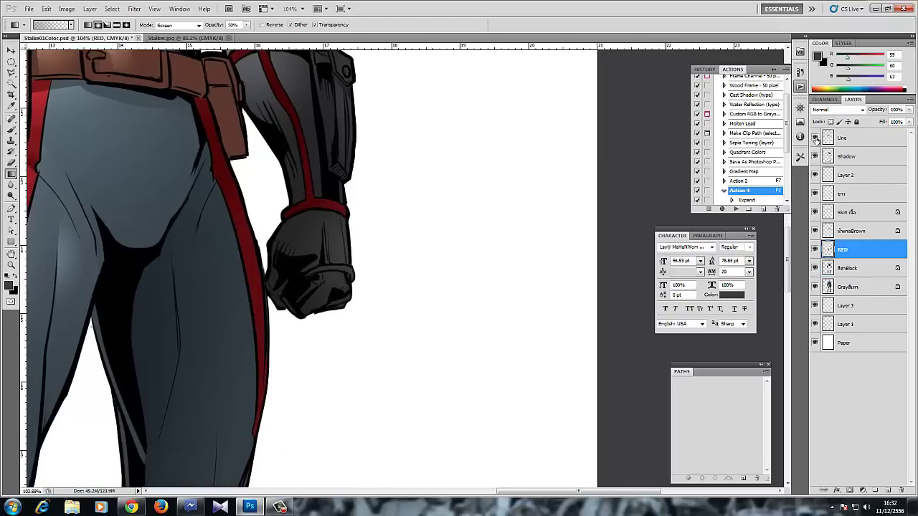
pyautogui.click(12, 72)
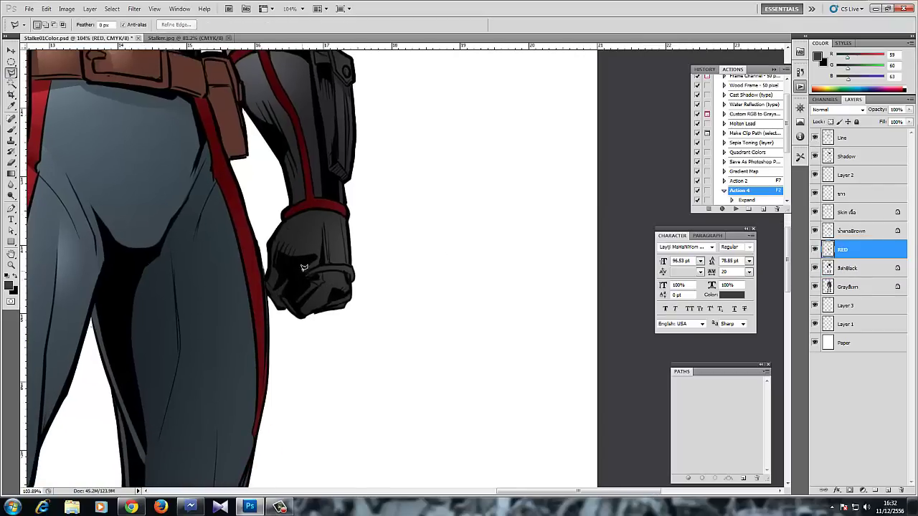
pyautogui.moveTo(301, 276); pyautogui.dragTo(354, 267)
pyautogui.moveTo(304, 279); pyautogui.dragTo(304, 279)
pyautogui.press('b')
pyautogui.keyDown('alt'); pyautogui.click(319, 204); pyautogui.keyUp('alt')
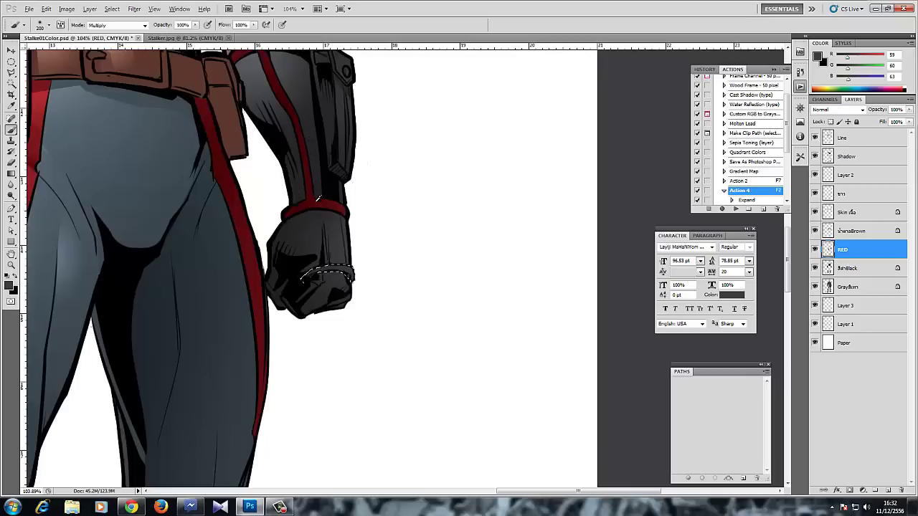
pyautogui.moveTo(365, 260); pyautogui.dragTo(348, 285)
pyautogui.hotkey('ctrl', 'd')
# - Review the colouring of the whole figure, and examine the belt and far gauntlet up close
pyautogui.moveTo(296, 258); pyautogui.dragTo(251, 295)
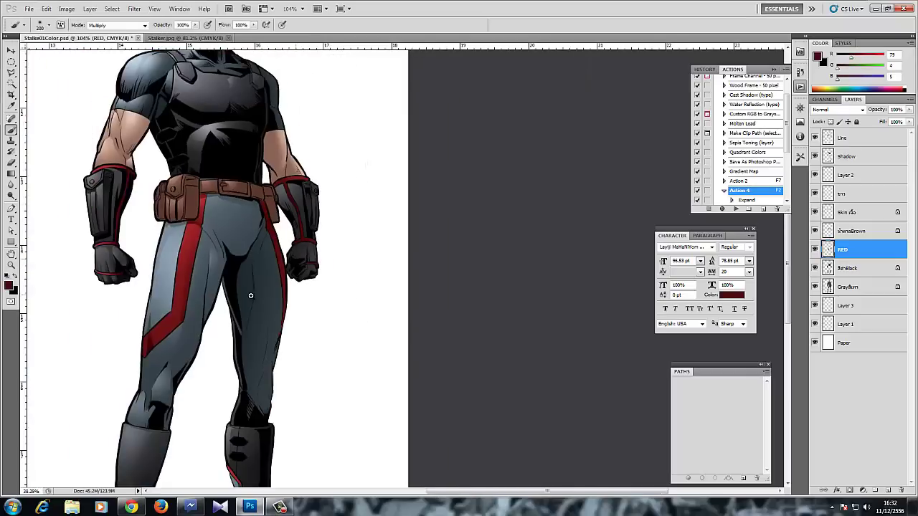
pyautogui.moveTo(218, 265)
pyautogui.mouseDown()
pyautogui.moveTo(301, 373)
pyautogui.moveTo(325, 308)
pyautogui.mouseUp()
pyautogui.scroll(-2, 275, 252)
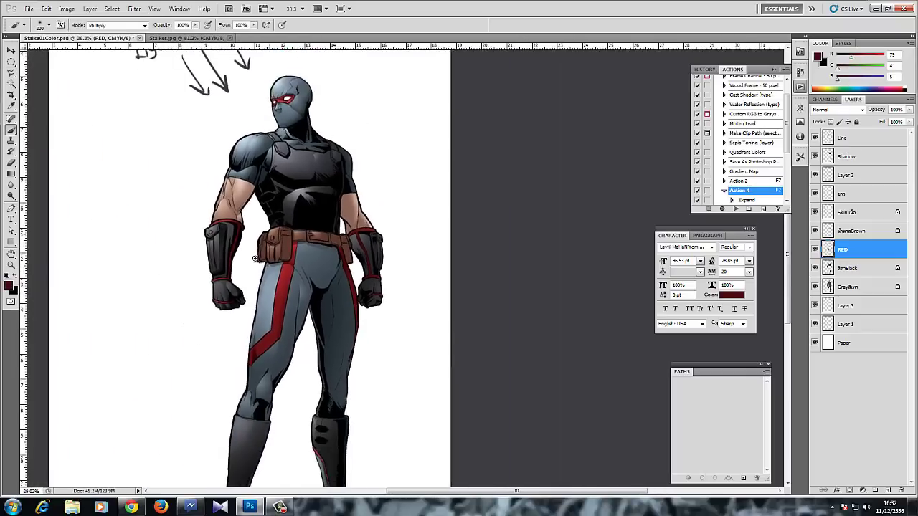
pyautogui.moveTo(267, 252); pyautogui.dragTo(256, 238)
pyautogui.hotkey('ctrl', 'r')
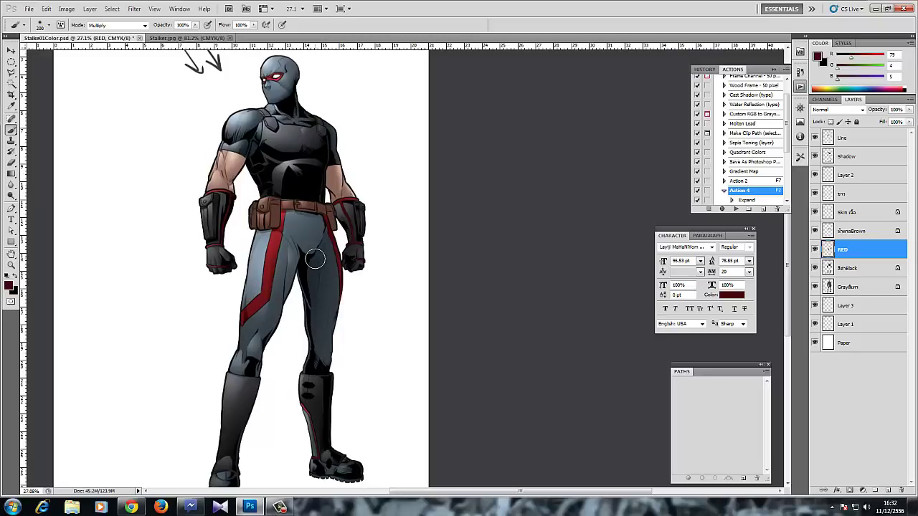
pyautogui.moveTo(291, 215); pyautogui.dragTo(346, 180)
pyautogui.moveTo(334, 201); pyautogui.dragTo(334, 266)
pyautogui.moveTo(350, 219); pyautogui.dragTo(374, 218)
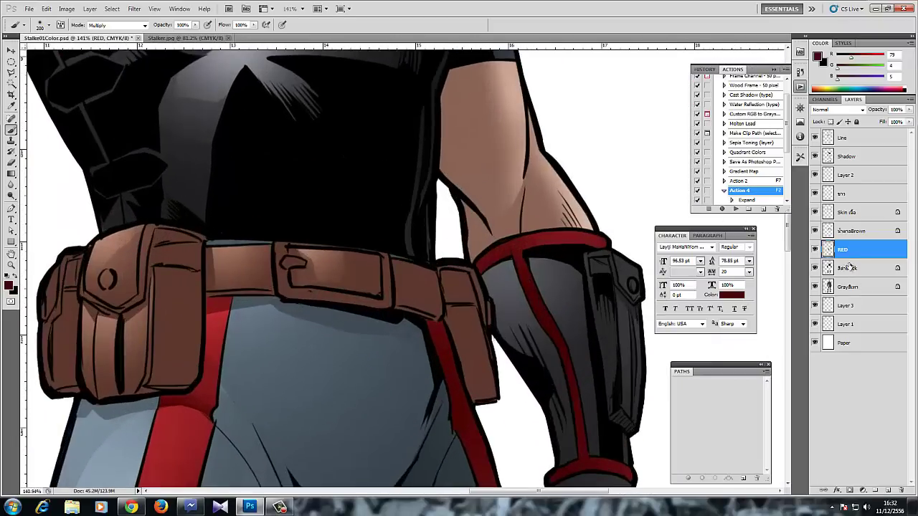
# - On the layer directly above the Skin layer, select the belt buckle's frame and prong, excluding the leather inside
pyautogui.click(851, 215)
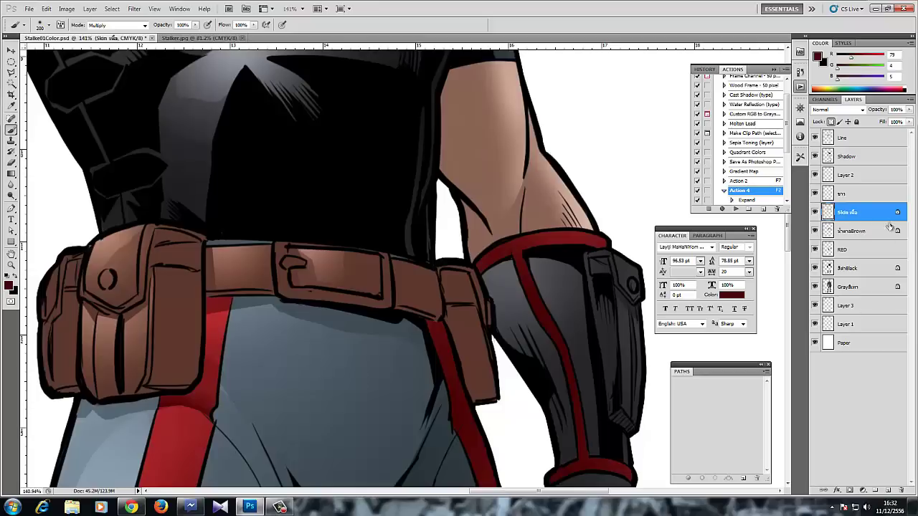
pyautogui.click(841, 191)
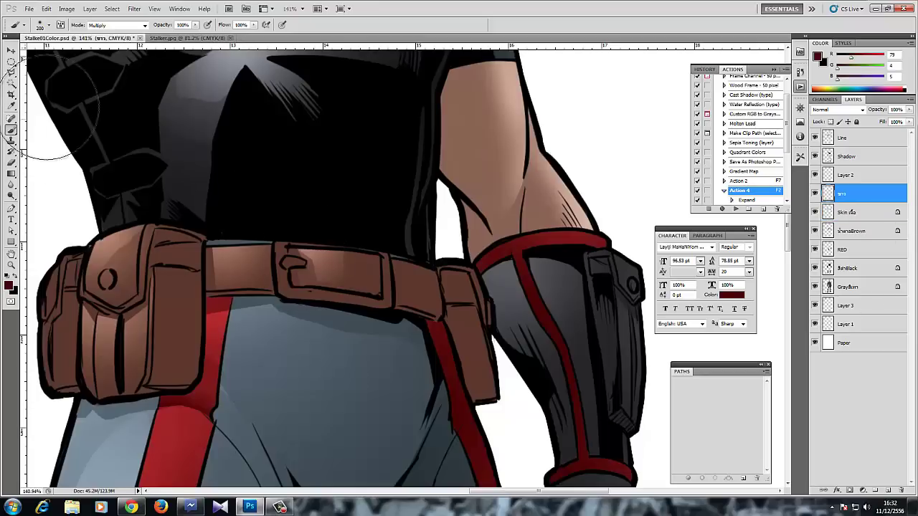
pyautogui.click(11, 72)
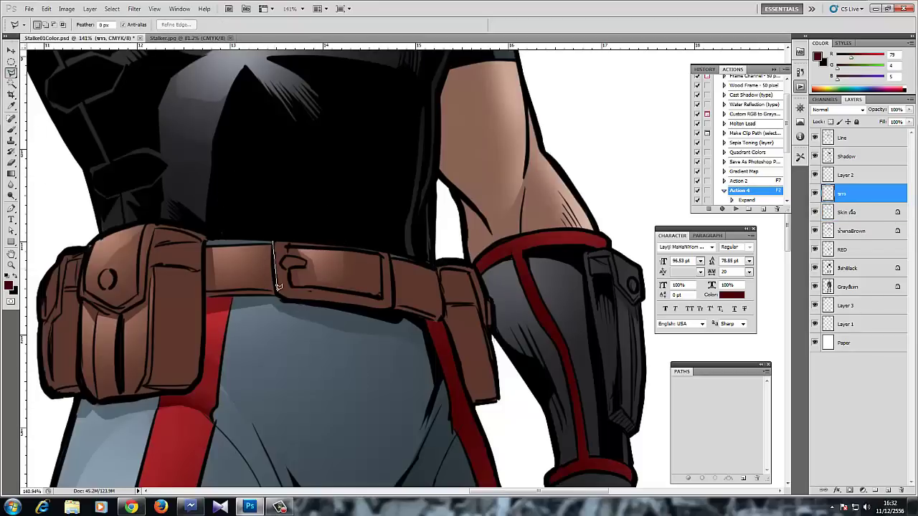
pyautogui.moveTo(284, 297); pyautogui.dragTo(394, 311)
pyautogui.click(274, 236)
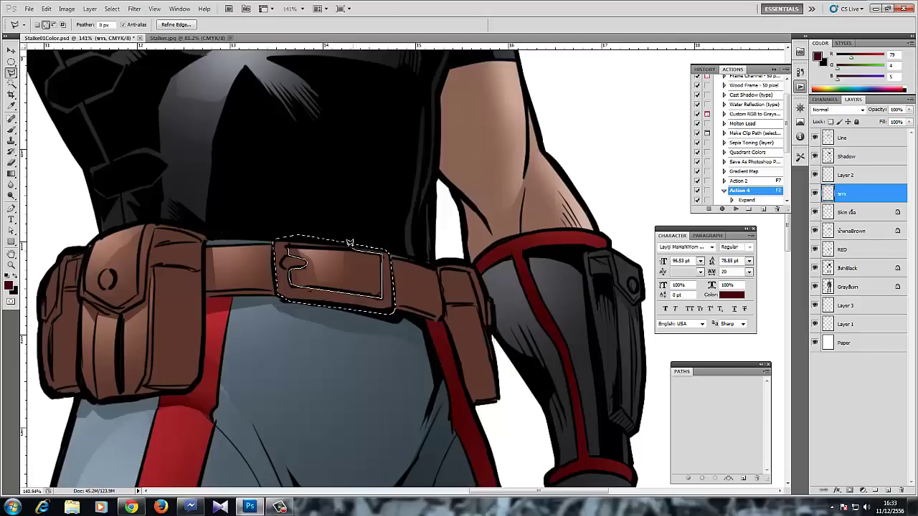
pyautogui.press('Delete')
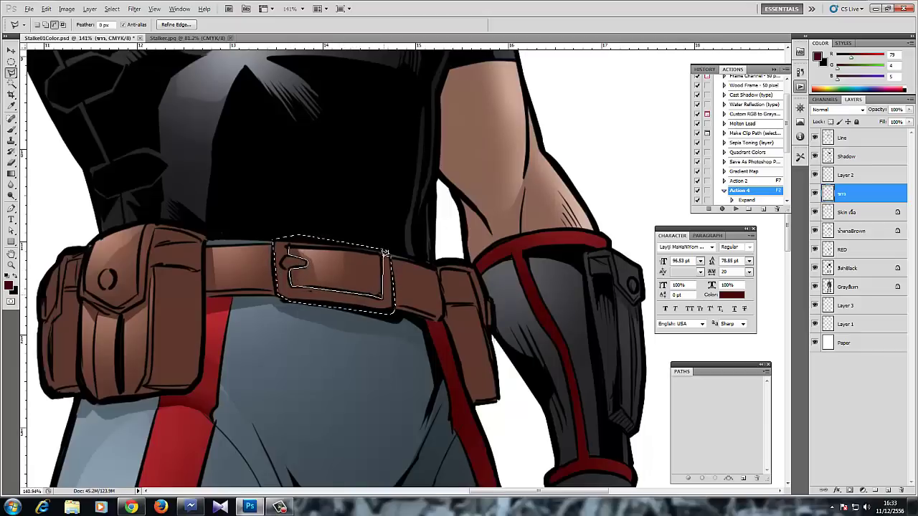
pyautogui.click(292, 242)
# - Paint the buckle with blue-grey sampled from the trousers, lighten it with the 50% Screen gradient, and deselect
pyautogui.click(11, 130)
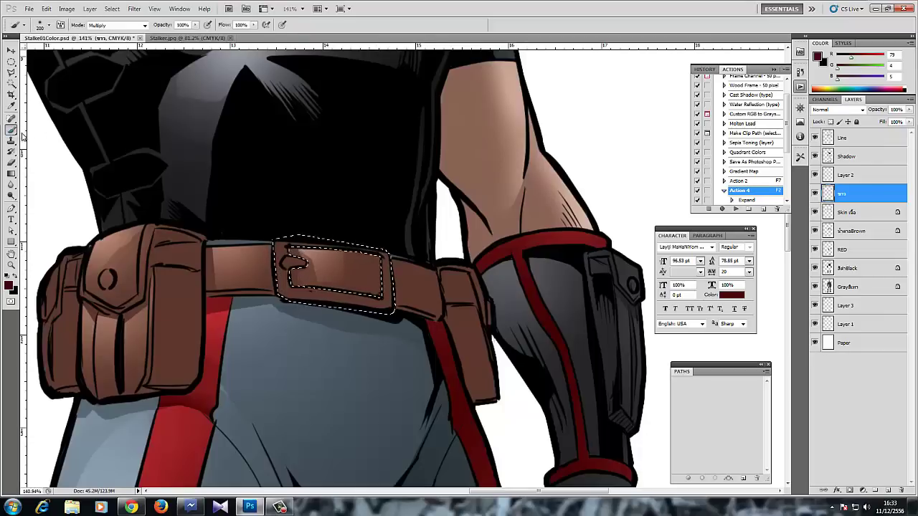
pyautogui.moveTo(324, 340)
pyautogui.keyDown('alt'); pyautogui.mouseDown()
pyautogui.moveTo(344, 293)
pyautogui.moveTo(337, 310)
pyautogui.moveTo(349, 327)
pyautogui.mouseUp(); pyautogui.keyUp('alt')
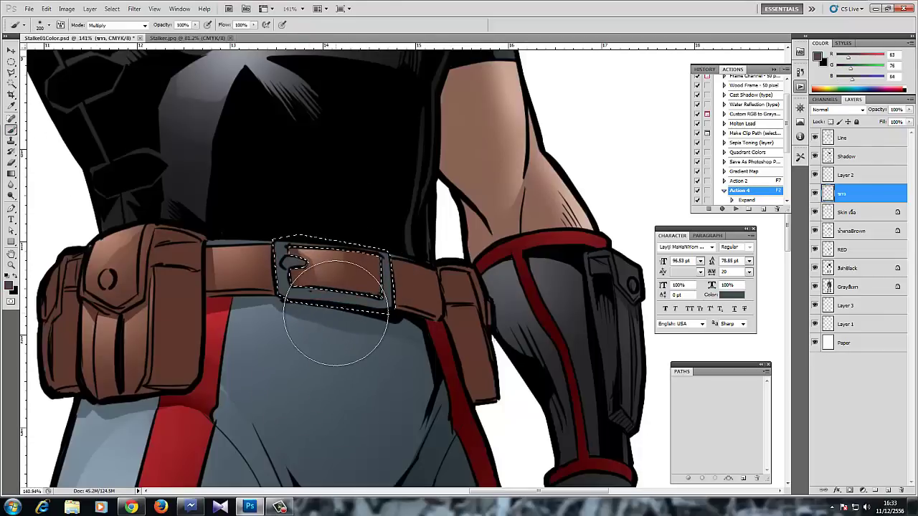
pyautogui.click(12, 174)
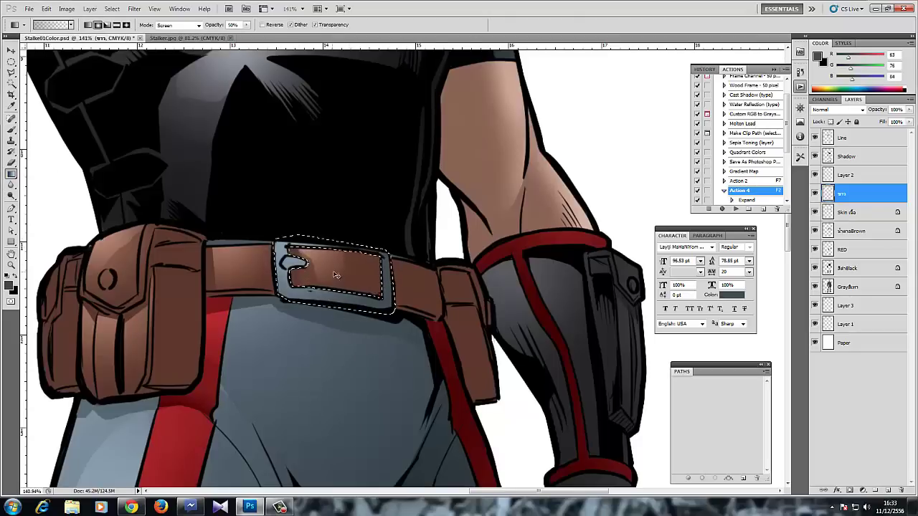
pyautogui.click(11, 72)
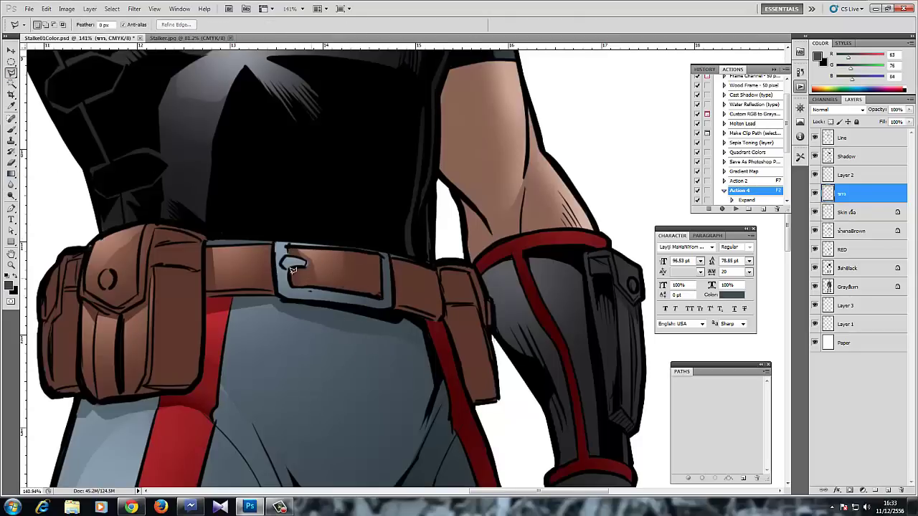
# - On the Brown layer, select the shaded side panel of the large belt pouch and the front of the smaller pouch beside it
pyautogui.moveTo(258, 288); pyautogui.dragTo(338, 253)
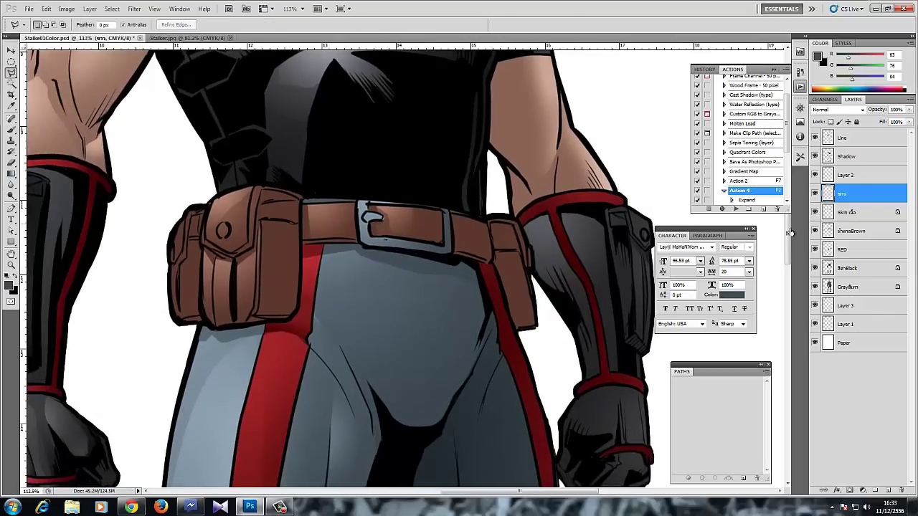
pyautogui.click(853, 231)
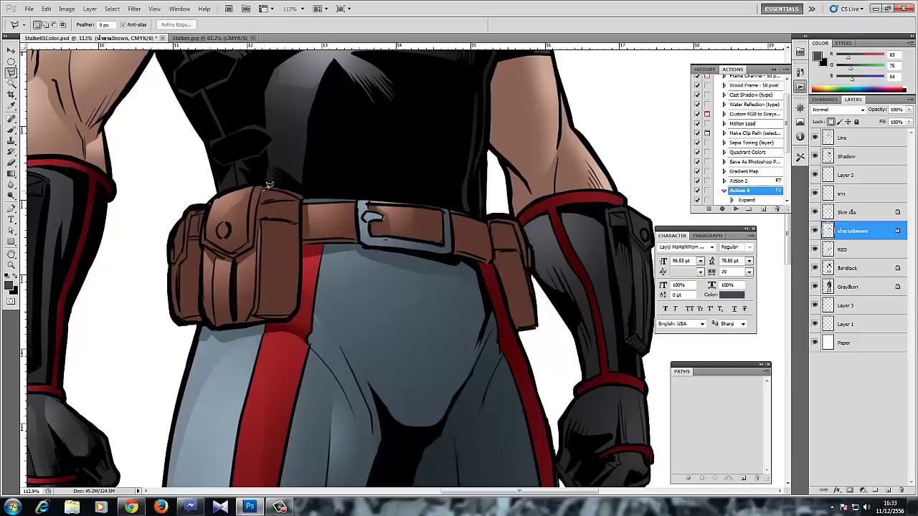
pyautogui.moveTo(286, 189)
pyautogui.mouseDown()
pyautogui.moveTo(305, 200)
pyautogui.moveTo(273, 182)
pyautogui.mouseUp()
pyautogui.moveTo(301, 198); pyautogui.dragTo(302, 200)
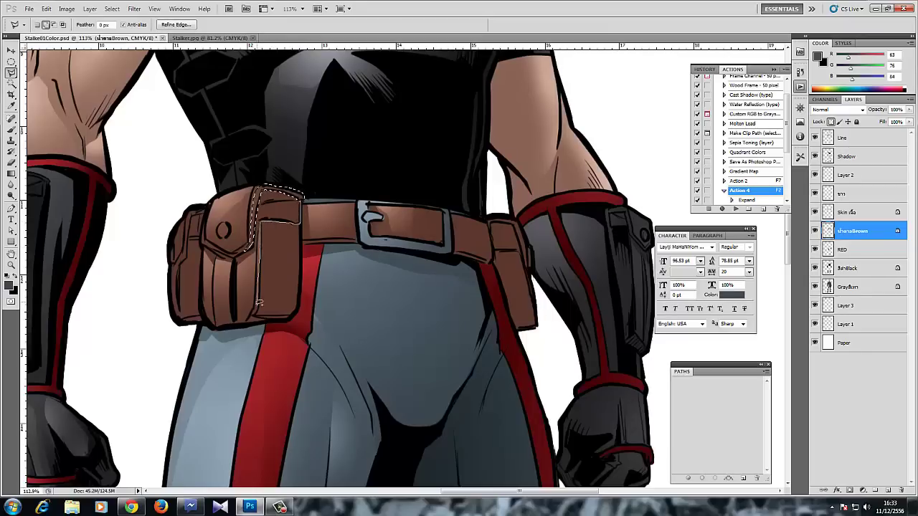
pyautogui.moveTo(304, 233); pyautogui.dragTo(302, 196)
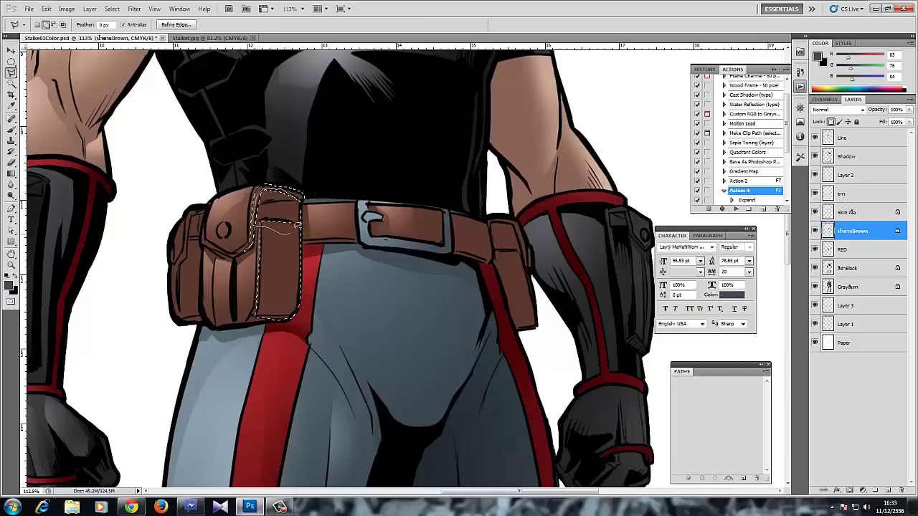
pyautogui.moveTo(299, 217); pyautogui.dragTo(301, 221)
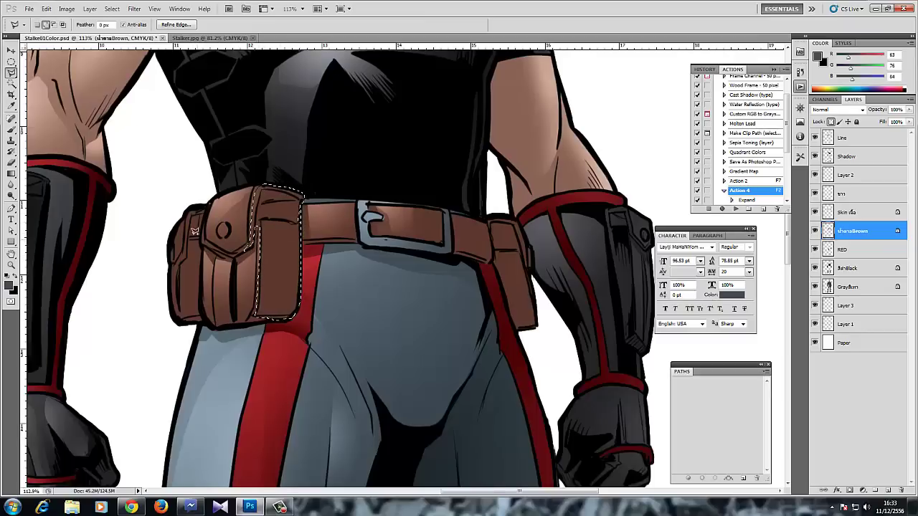
pyautogui.moveTo(189, 240)
pyautogui.mouseDown()
pyautogui.moveTo(179, 299)
pyautogui.moveTo(184, 261)
pyautogui.moveTo(191, 317)
pyautogui.moveTo(204, 244)
pyautogui.moveTo(187, 240)
pyautogui.mouseUp()
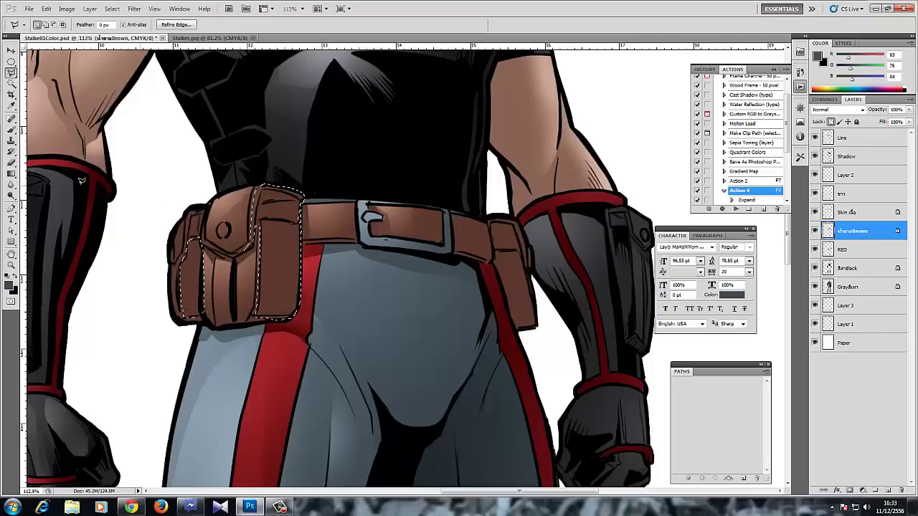
# - Shade the large pouch's side panel with its own sampled brown, using the Multiply brush enlarged to 500
pyautogui.press('b')
pyautogui.keyDown('alt'); pyautogui.click(276, 292); pyautogui.keyUp('alt')
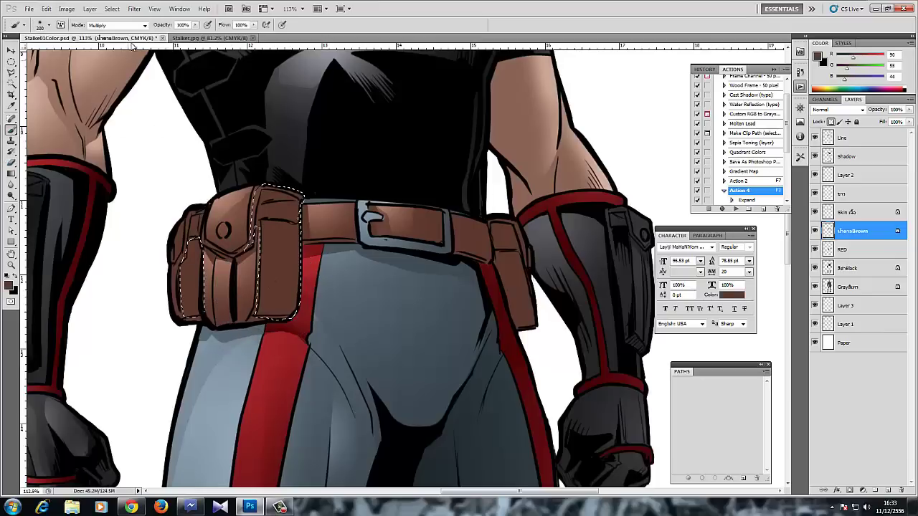
pyautogui.moveTo(296, 190); pyautogui.dragTo(281, 309)
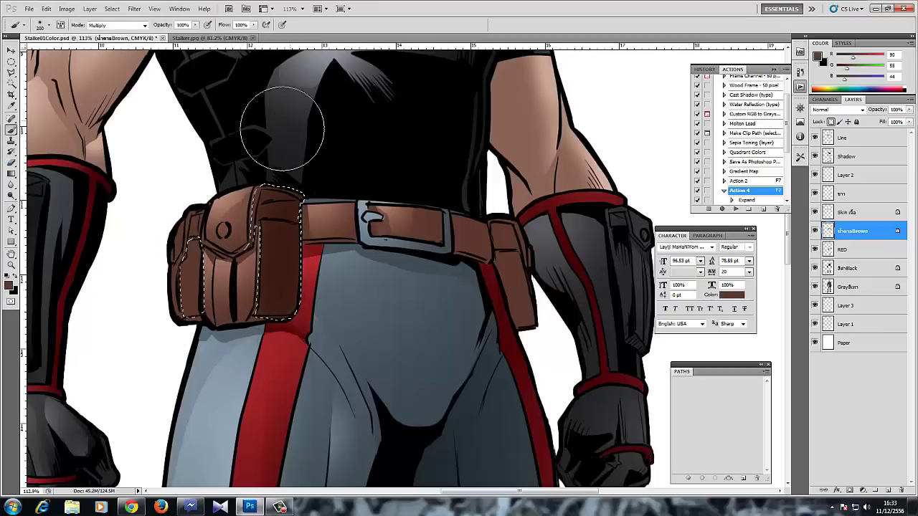
pyautogui.press(']')
pyautogui.press(']')
pyautogui.press(']')
pyautogui.press(']')
pyautogui.moveTo(246, 197); pyautogui.dragTo(211, 205)
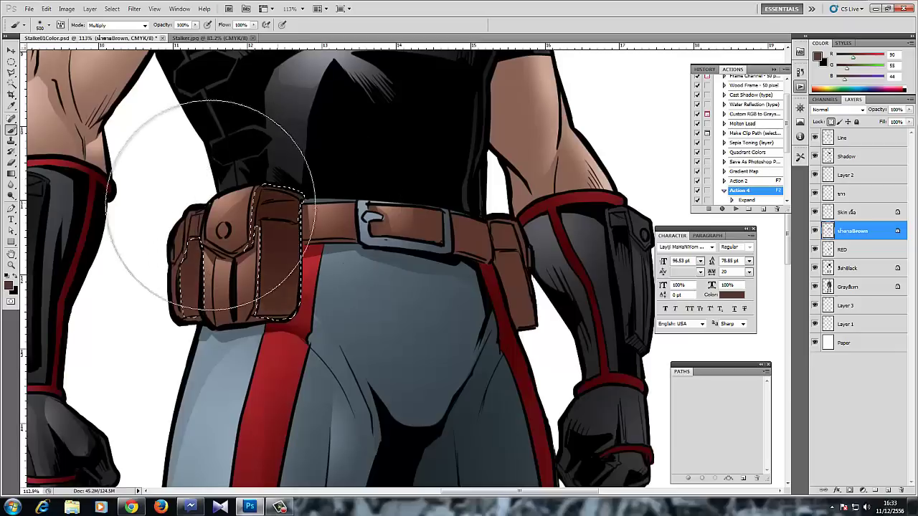
# - Reduce the brush to 250, shade the selected front of the smaller belt pouch, and deselect
pyautogui.press('[')
pyautogui.press('[')
pyautogui.press('[')
pyautogui.moveTo(182, 264); pyautogui.dragTo(190, 246)
pyautogui.hotkey('ctrl', 'd')
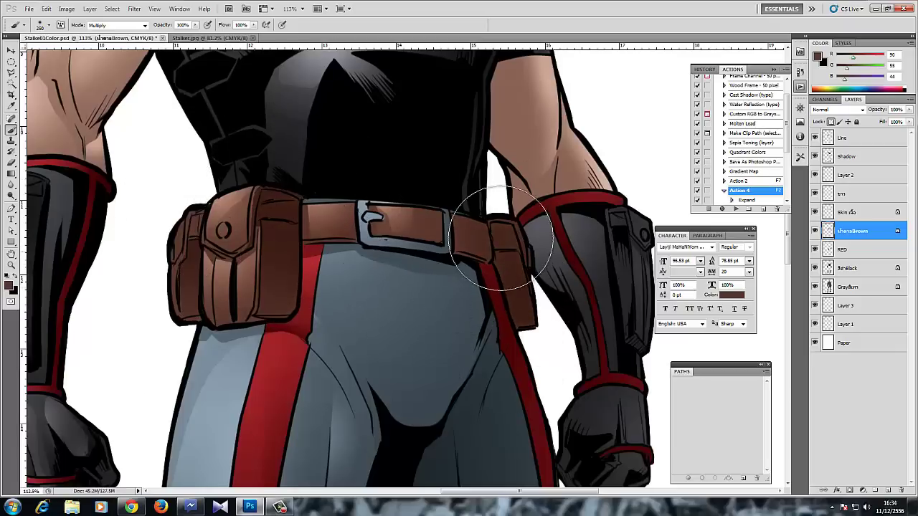
# - On the Skin layer, sample the near arm's shadow tone and outline the large muscle below the sleeve
pyautogui.moveTo(442, 313); pyautogui.dragTo(369, 265)
pyautogui.scroll(1, 367, 266)
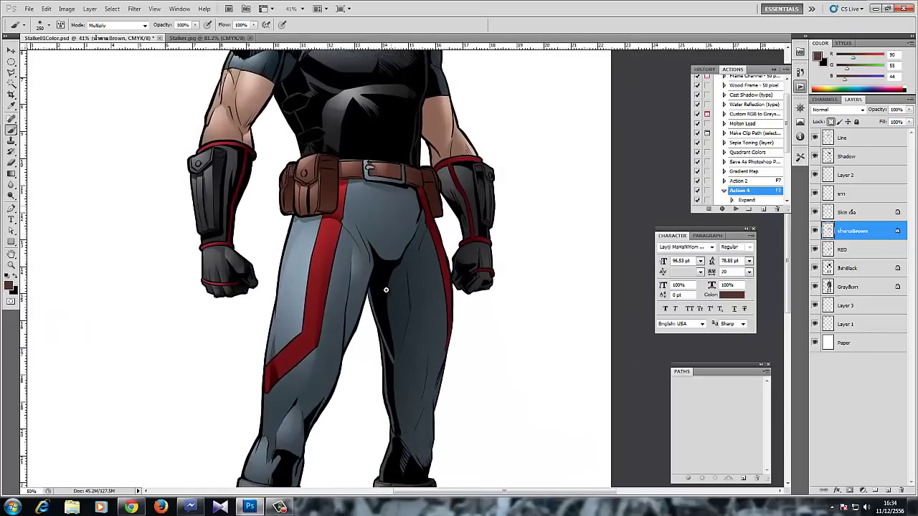
pyautogui.moveTo(359, 326); pyautogui.dragTo(329, 434)
pyautogui.scroll(-2, 251, 273)
pyautogui.scroll(-1, 243, 276)
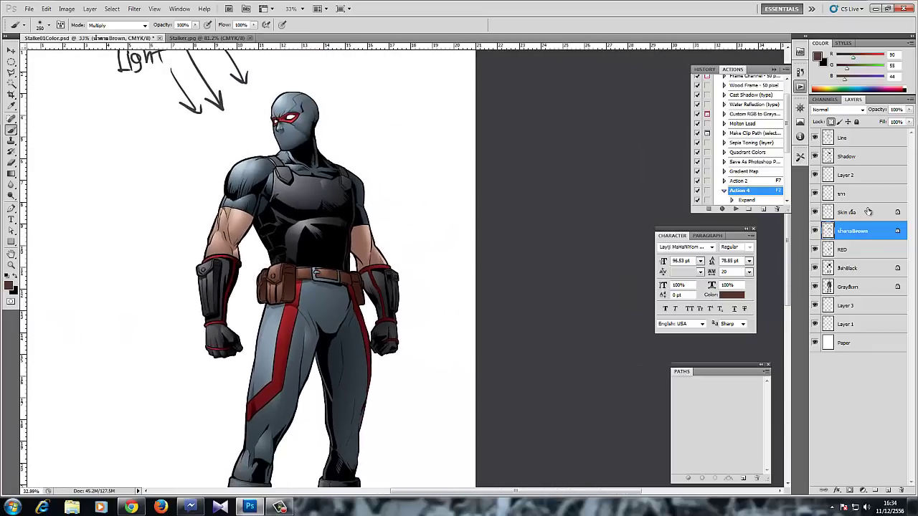
pyautogui.click(852, 213)
pyautogui.scroll(4, 197, 215)
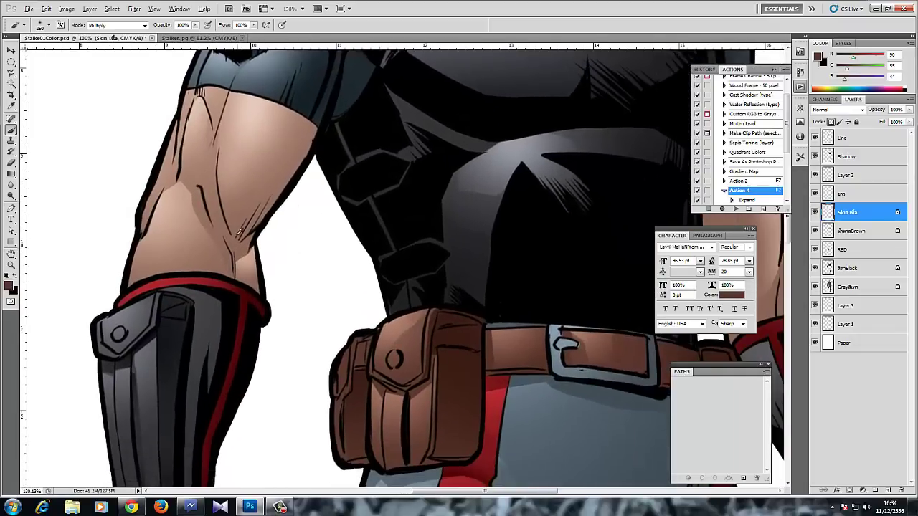
pyautogui.keyDown('alt'); pyautogui.click(246, 241); pyautogui.keyUp('alt')
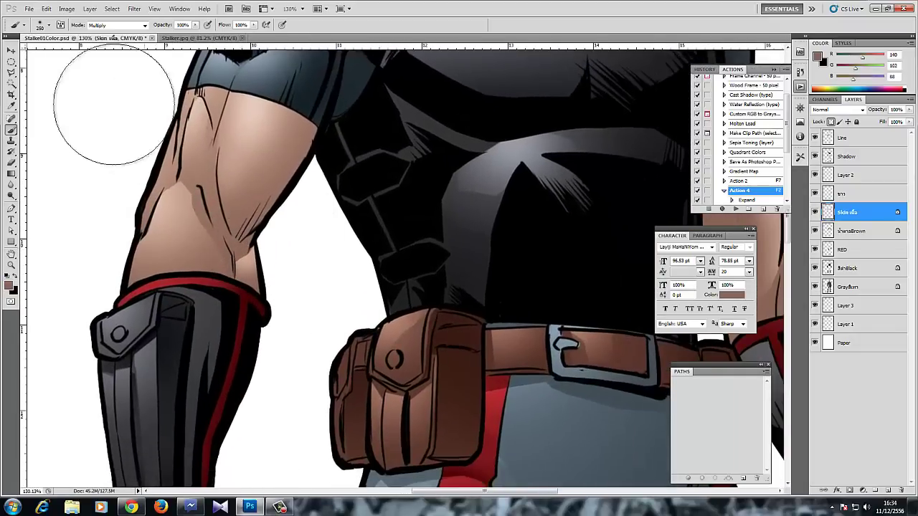
pyautogui.click(12, 73)
pyautogui.moveTo(230, 86)
pyautogui.mouseDown()
pyautogui.moveTo(215, 132)
pyautogui.moveTo(218, 195)
pyautogui.moveTo(230, 234)
pyautogui.moveTo(243, 236)
pyautogui.moveTo(267, 221)
pyautogui.moveTo(327, 127)
pyautogui.moveTo(322, 105)
pyautogui.moveTo(279, 85)
pyautogui.mouseUp()
# - Shade the inner edge of the selected arm muscle using the Multiply brush reduced to 125, and deselect
pyautogui.press('b')
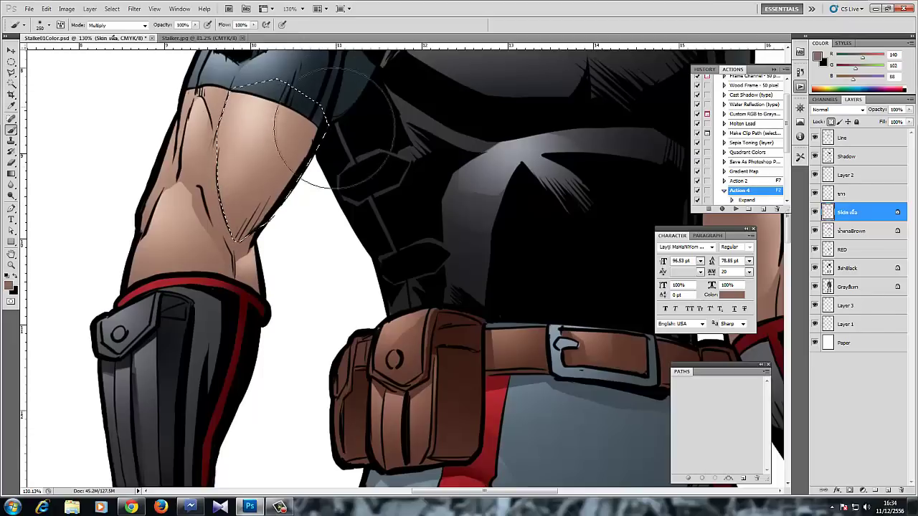
pyautogui.press('[')
pyautogui.press('[')
pyautogui.press('[')
pyautogui.press('[')
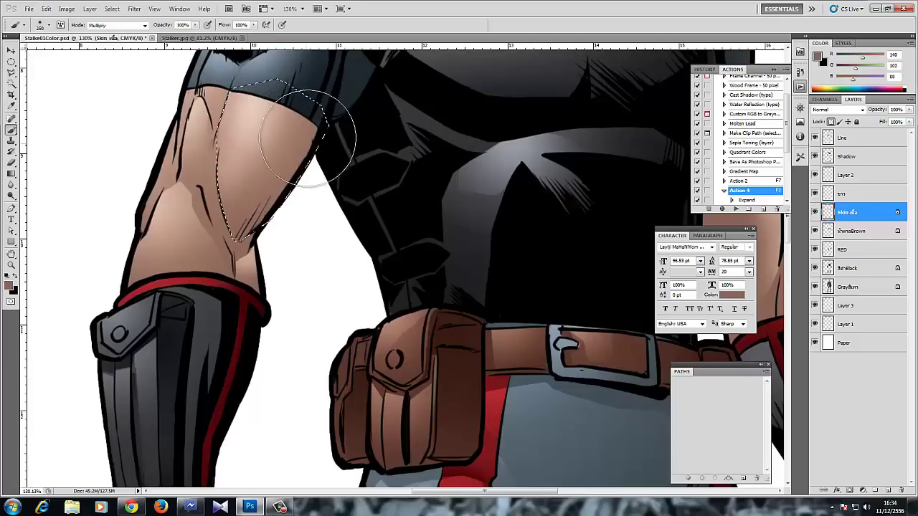
pyautogui.moveTo(334, 107)
pyautogui.mouseDown()
pyautogui.moveTo(284, 200)
pyautogui.moveTo(211, 263)
pyautogui.mouseUp()
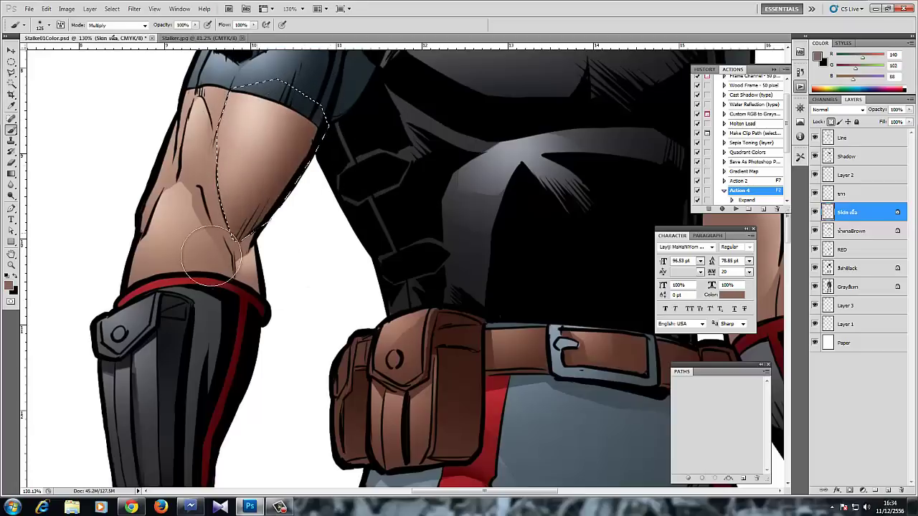
pyautogui.moveTo(299, 143); pyautogui.dragTo(257, 220)
pyautogui.hotkey('ctrl', 'd')
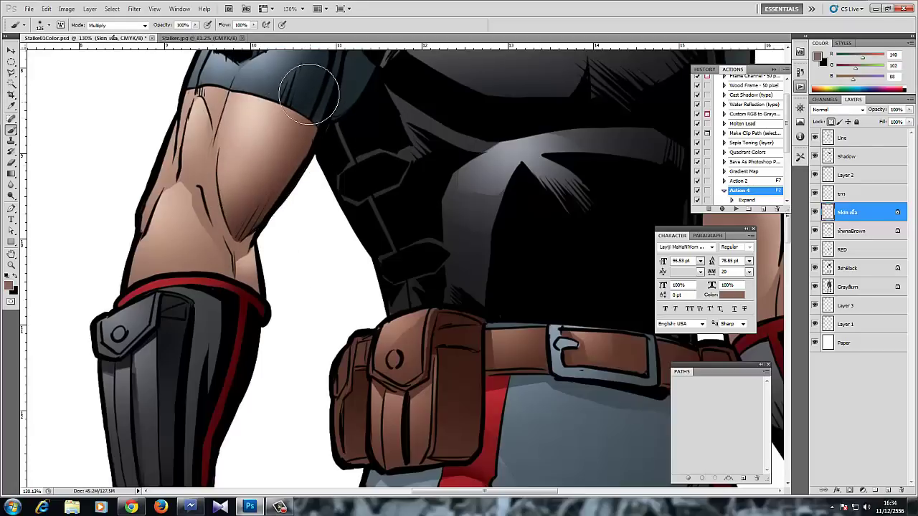
# - Deepen the shadow on the near arm's large muscle just below the sleeve with the Multiply brush, and deselect
pyautogui.moveTo(309, 89); pyautogui.dragTo(284, 172)
pyautogui.hotkey('ctrl', 'd')
pyautogui.scroll(-2, 256, 224)
pyautogui.moveTo(251, 227); pyautogui.dragTo(247, 280)
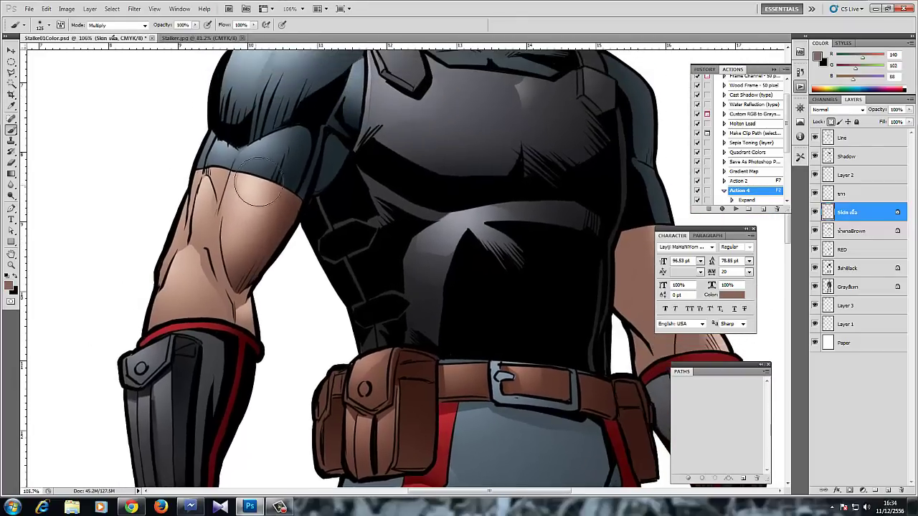
# - Outline the near arm's inner forearm between the elbow crease and the glove cuff, shade it with the Multiply brush, and deselect
pyautogui.click(12, 74)
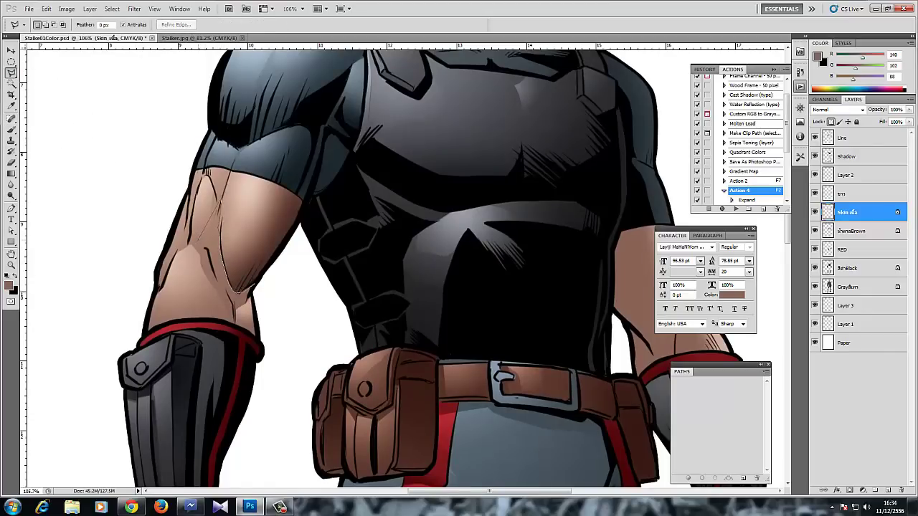
pyautogui.moveTo(207, 287)
pyautogui.mouseDown()
pyautogui.moveTo(256, 345)
pyautogui.moveTo(263, 276)
pyautogui.mouseUp()
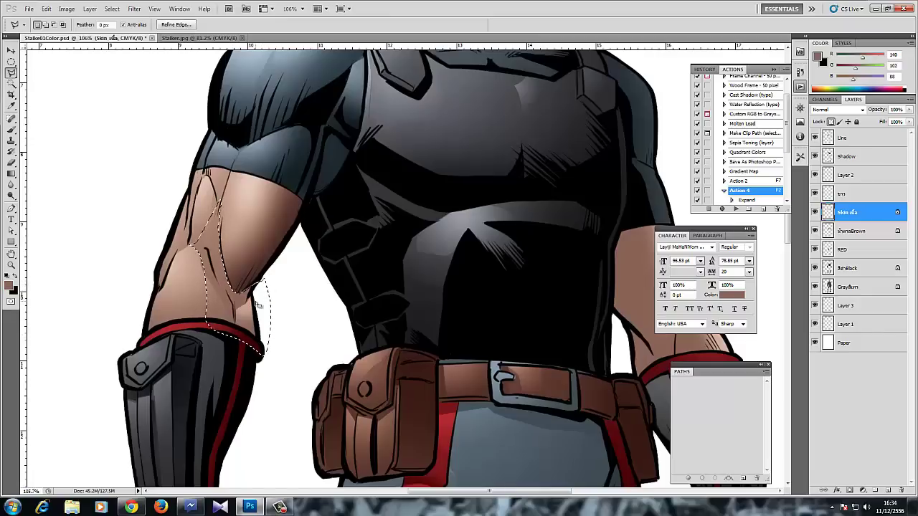
pyautogui.press('b')
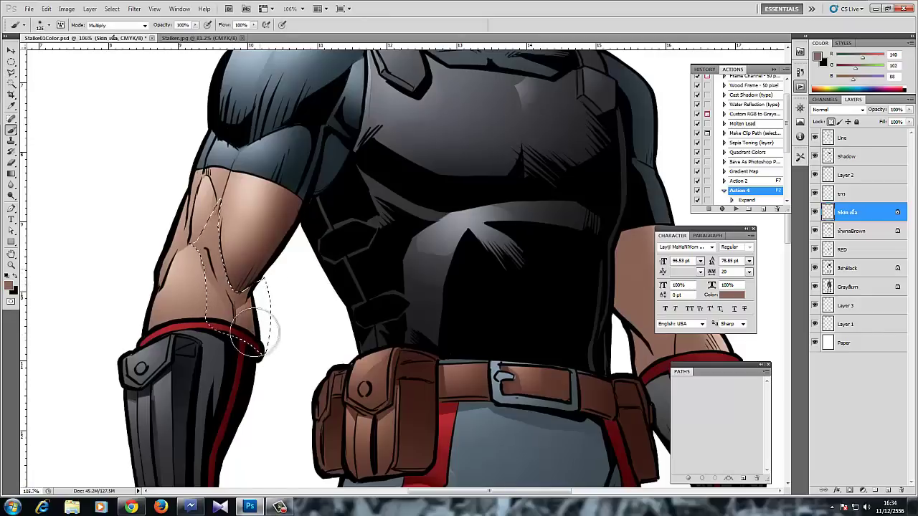
pyautogui.hotkey('ctrl', 'd')
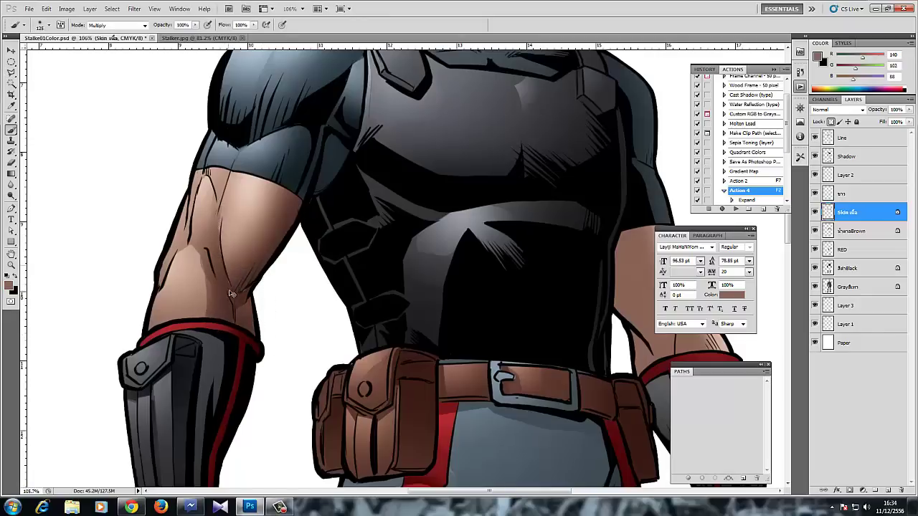
pyautogui.hotkey('ctrl', 'alt', 'z')
pyautogui.hotkey('ctrl', 'alt', 'z')
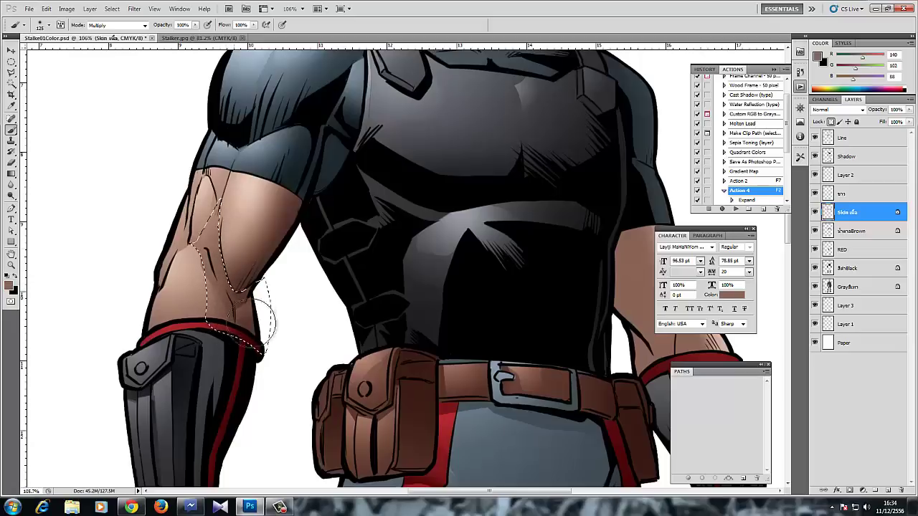
pyautogui.hotkey('ctrl', 'd')
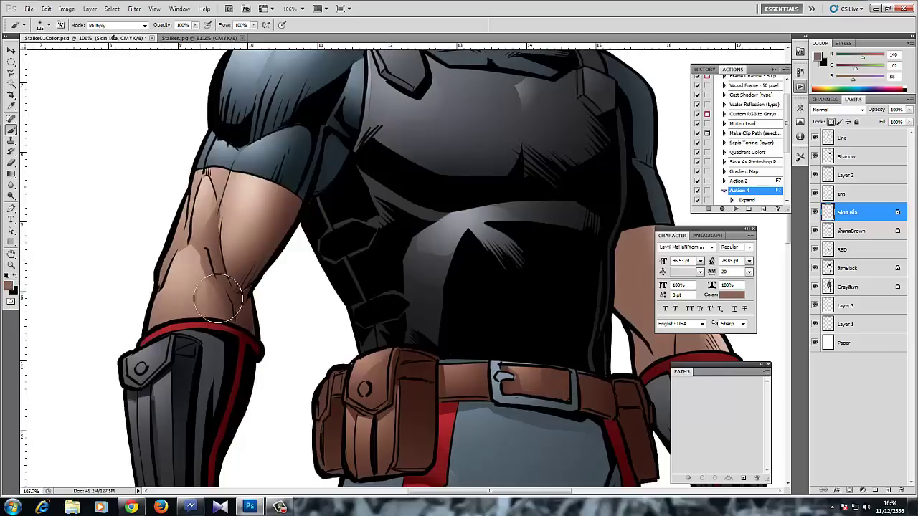
# - Shade the far arm below the sleeve, reduce the Multiply brush to 90, and undo the last strokes near the forearm
pyautogui.moveTo(240, 288); pyautogui.dragTo(154, 307)
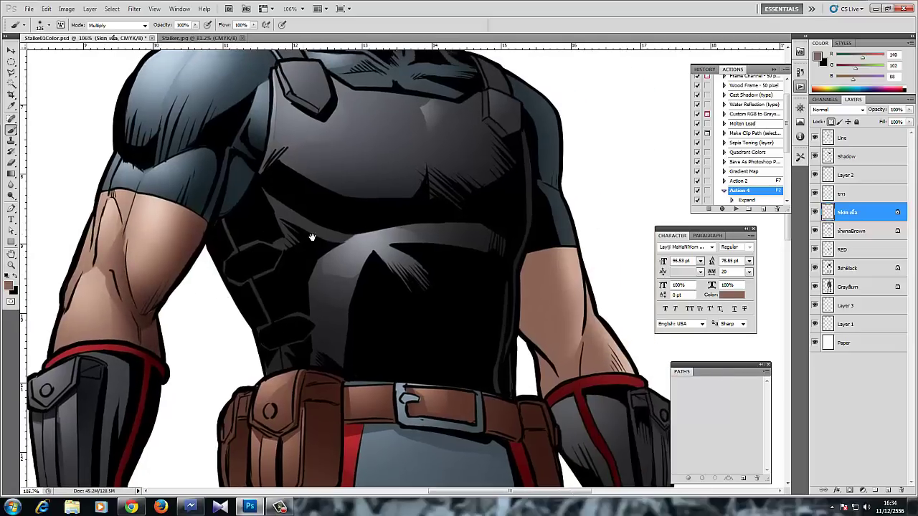
pyautogui.moveTo(466, 249); pyautogui.dragTo(259, 174)
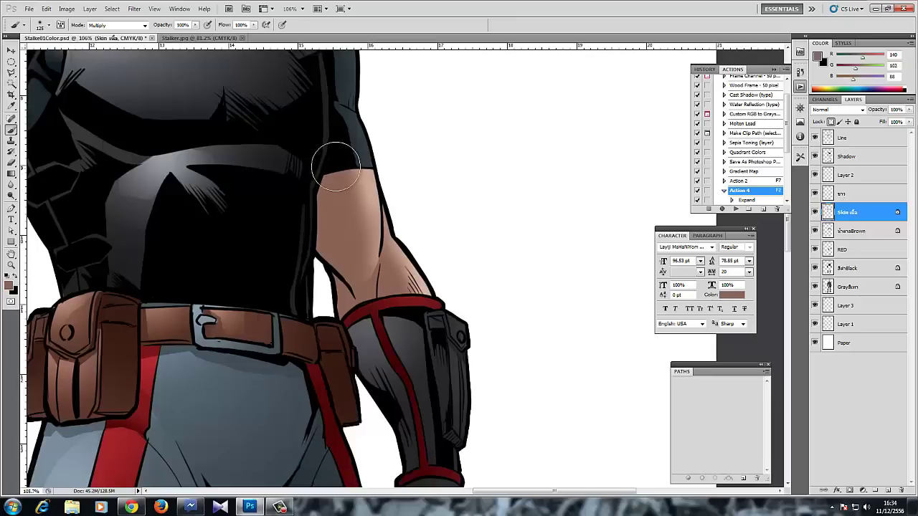
pyautogui.moveTo(347, 170)
pyautogui.mouseDown()
pyautogui.moveTo(362, 247)
pyautogui.moveTo(339, 155)
pyautogui.moveTo(366, 317)
pyautogui.mouseUp()
pyautogui.press('[')
pyautogui.press('[')
pyautogui.moveTo(383, 260)
pyautogui.mouseDown()
pyautogui.moveTo(412, 319)
pyautogui.moveTo(406, 343)
pyautogui.moveTo(369, 355)
pyautogui.mouseUp()
pyautogui.hotkey('ctrl', 'alt', 'z')
pyautogui.hotkey('ctrl', 'alt', 'z')
pyautogui.hotkey('ctrl', 'alt', 'z')
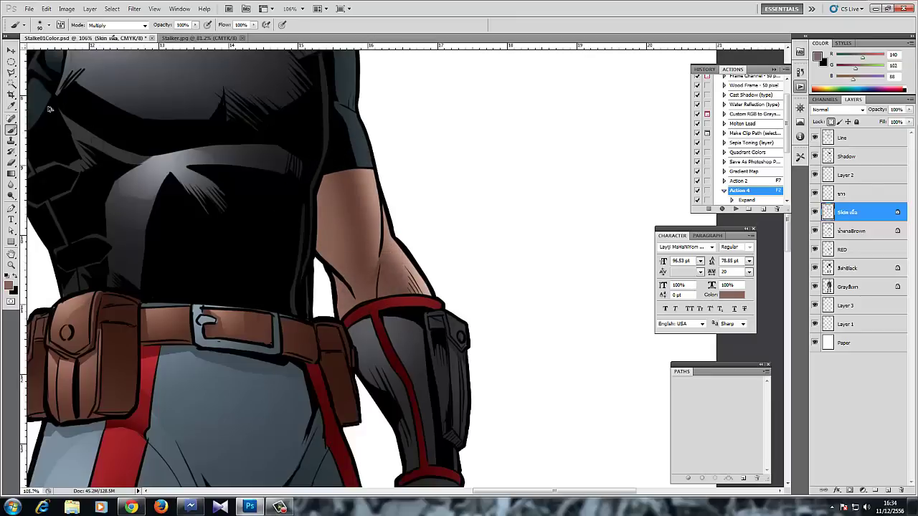
# - Select the outer side of the far forearm down to the glove cuff and shade it along the muscle line
pyautogui.click(11, 71)
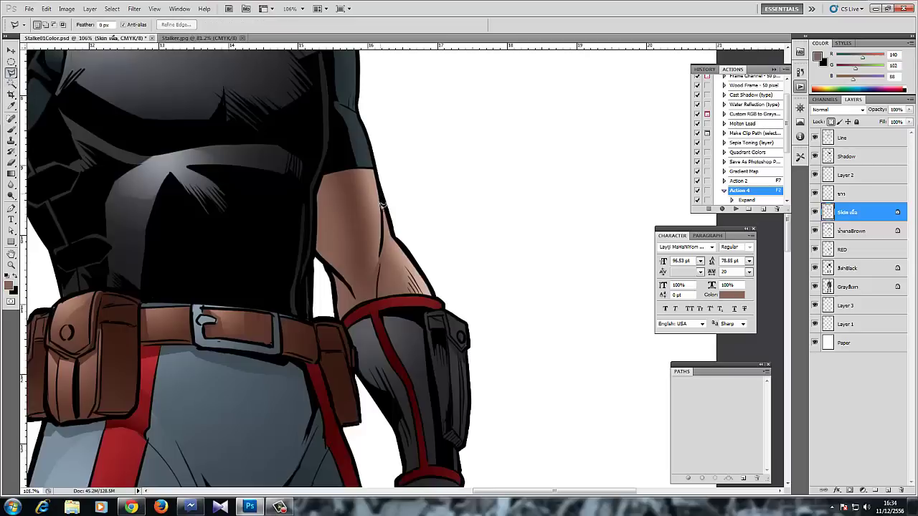
pyautogui.moveTo(382, 206); pyautogui.dragTo(381, 244)
pyautogui.moveTo(377, 289)
pyautogui.mouseDown()
pyautogui.moveTo(450, 291)
pyautogui.moveTo(420, 211)
pyautogui.moveTo(382, 196)
pyautogui.mouseUp()
pyautogui.press('b')
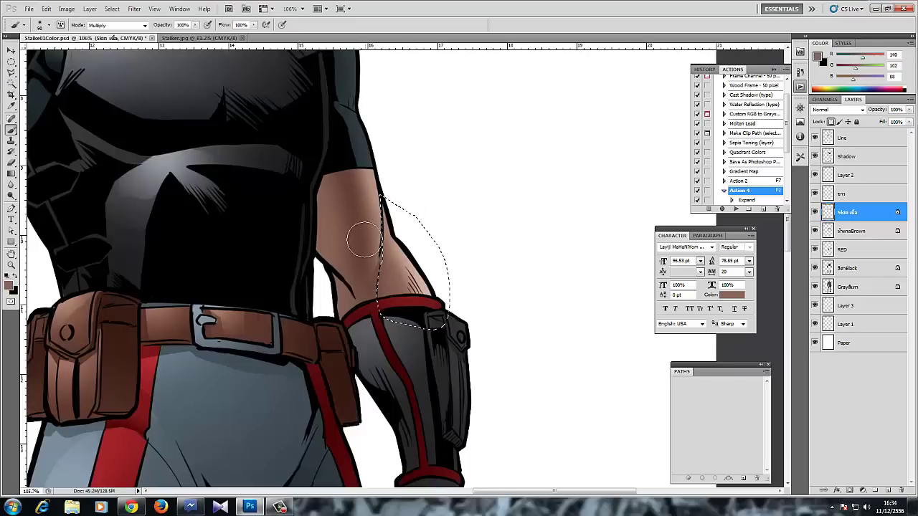
pyautogui.hotkey('ctrl', 'h')
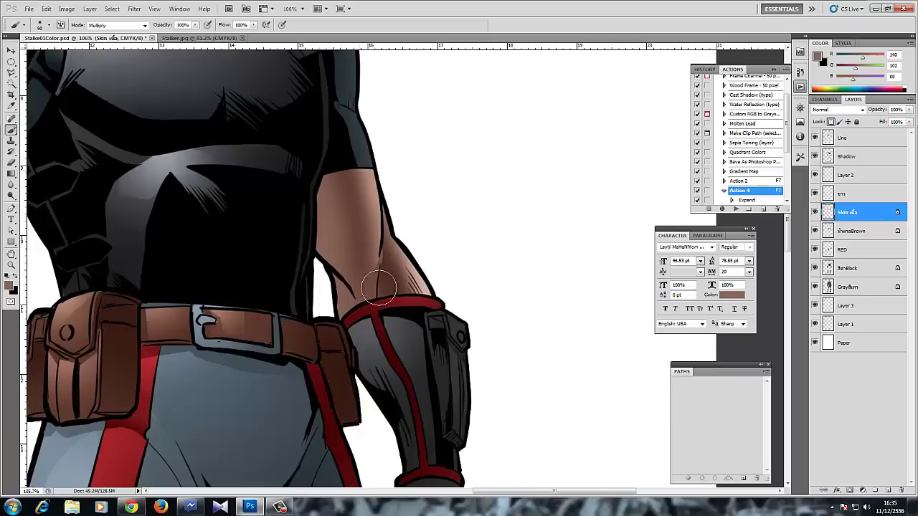
# - Outline the inner part of the far forearm above the glove cuff and darken it with the Multiply brush
pyautogui.click(11, 73)
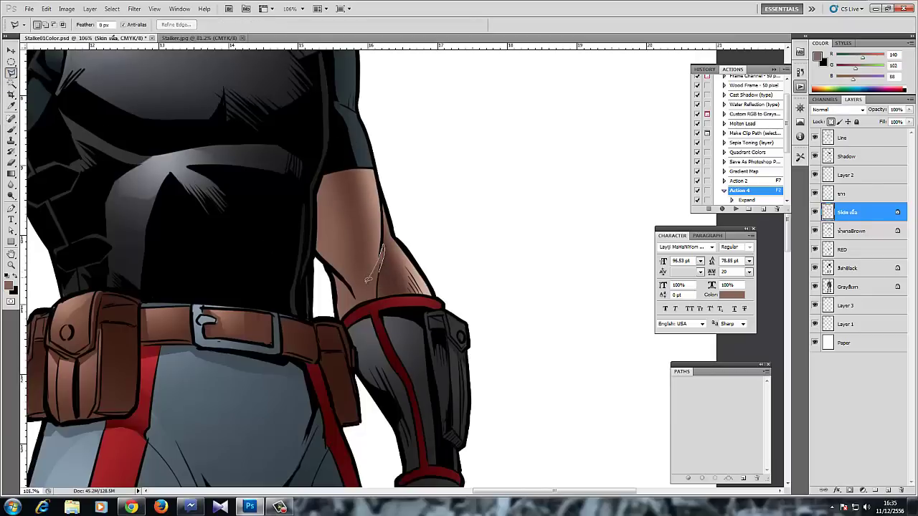
pyautogui.moveTo(375, 311); pyautogui.dragTo(376, 278)
pyautogui.press('b')
pyautogui.hotkey('ctrl', 'h')
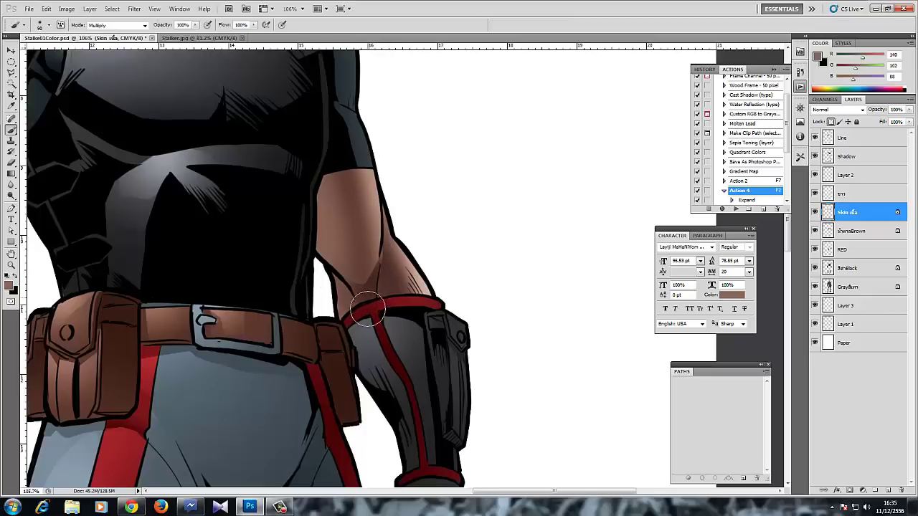
pyautogui.moveTo(368, 309); pyautogui.dragTo(319, 293)
# - Delete Layer 3, which holds the handwritten Light note and its direction arrows
pyautogui.moveTo(318, 293); pyautogui.dragTo(403, 383)
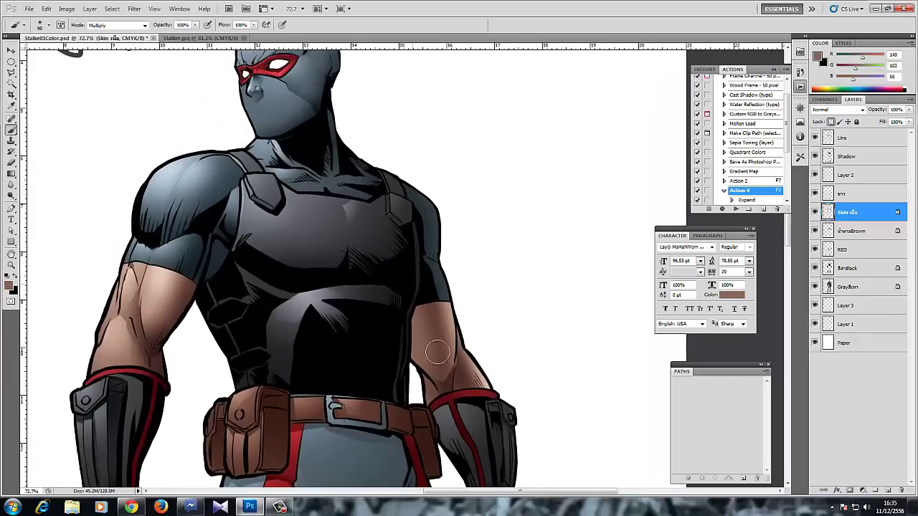
pyautogui.moveTo(437, 352)
pyautogui.mouseDown()
pyautogui.moveTo(384, 269)
pyautogui.moveTo(425, 276)
pyautogui.mouseUp()
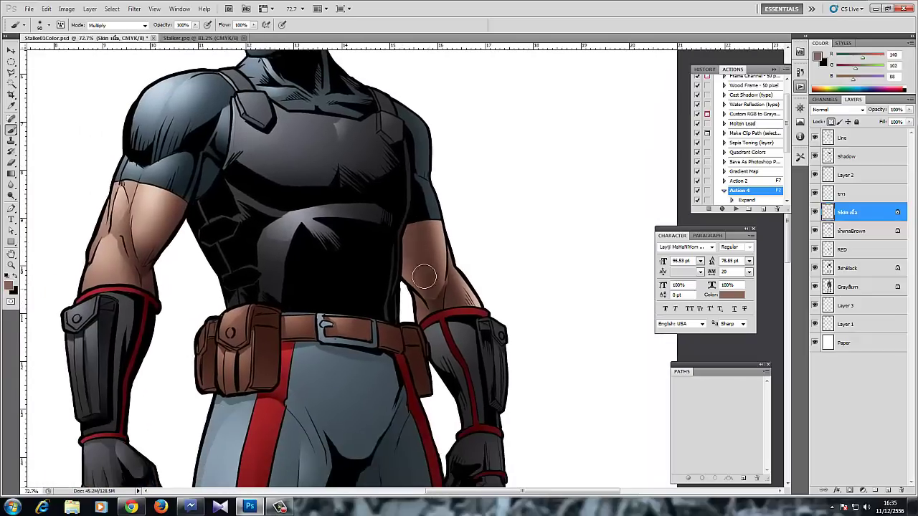
pyautogui.moveTo(361, 277); pyautogui.dragTo(356, 277)
pyautogui.scroll(-3, 355, 276)
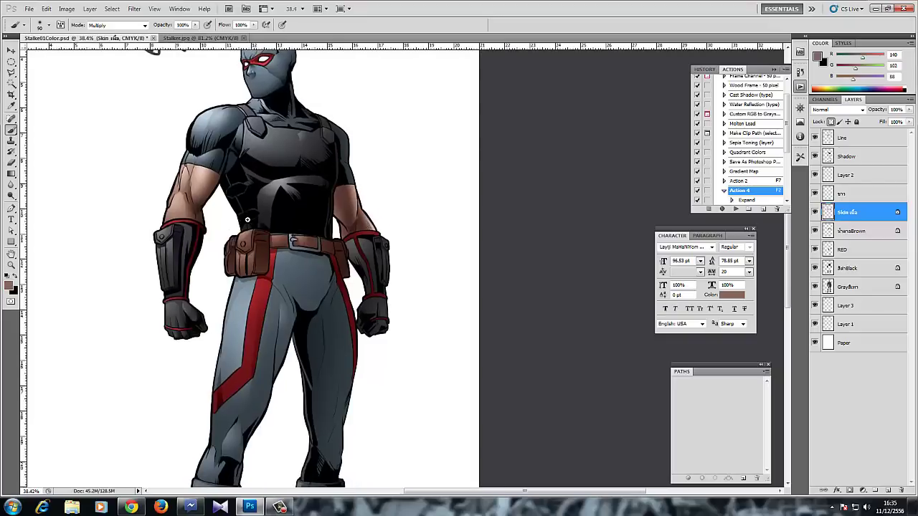
pyautogui.scroll(-1, 235, 243)
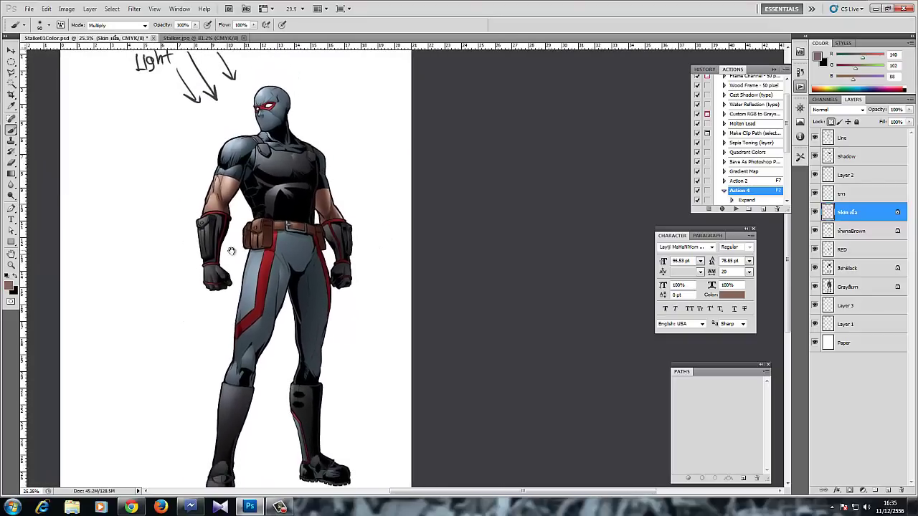
pyautogui.moveTo(306, 294); pyautogui.dragTo(361, 256)
pyautogui.moveTo(422, 237); pyautogui.dragTo(436, 298)
pyautogui.keyDown('ctrl'); pyautogui.rightClick(300, 147); pyautogui.keyUp('ctrl')
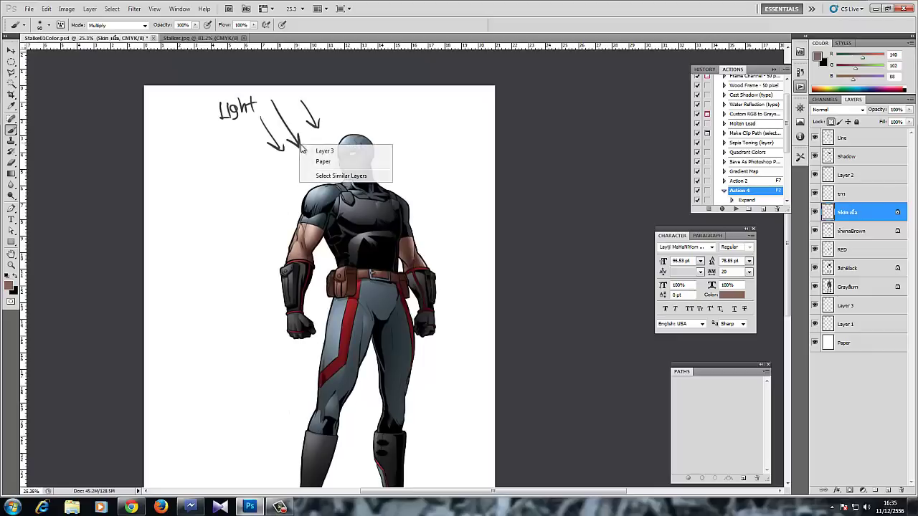
pyautogui.click(321, 150)
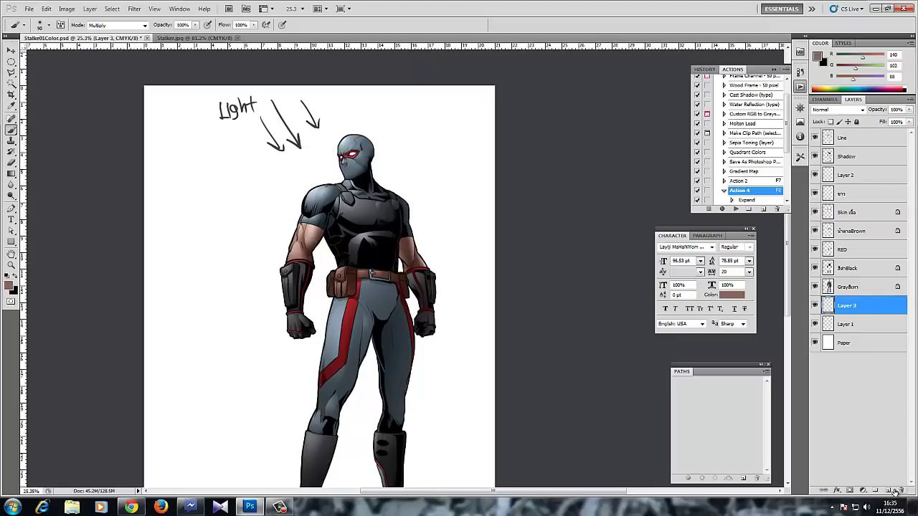
pyautogui.click(900, 490)
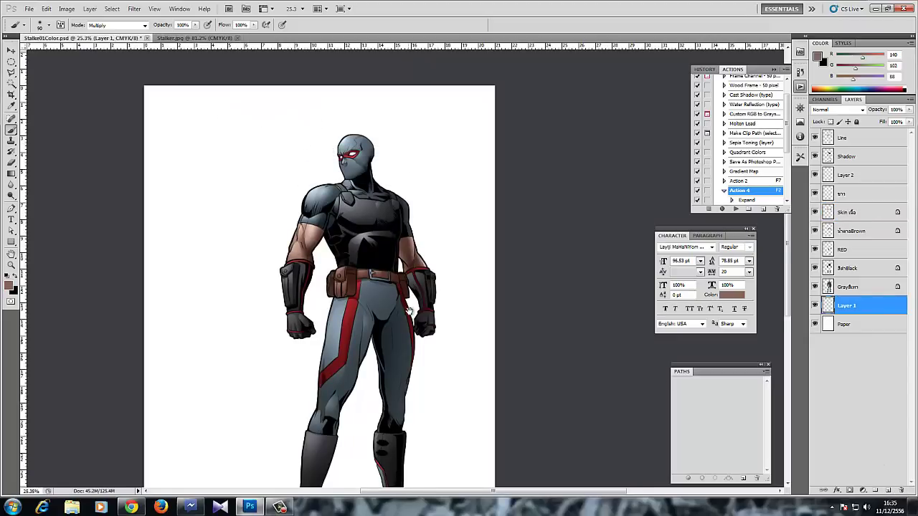
# - On the Gray layer, sample the trousers' dark blue-grey shadow tone and enlarge the Multiply brush to 300
pyautogui.scroll(-3, 382, 301)
pyautogui.scroll(-2, 382, 302)
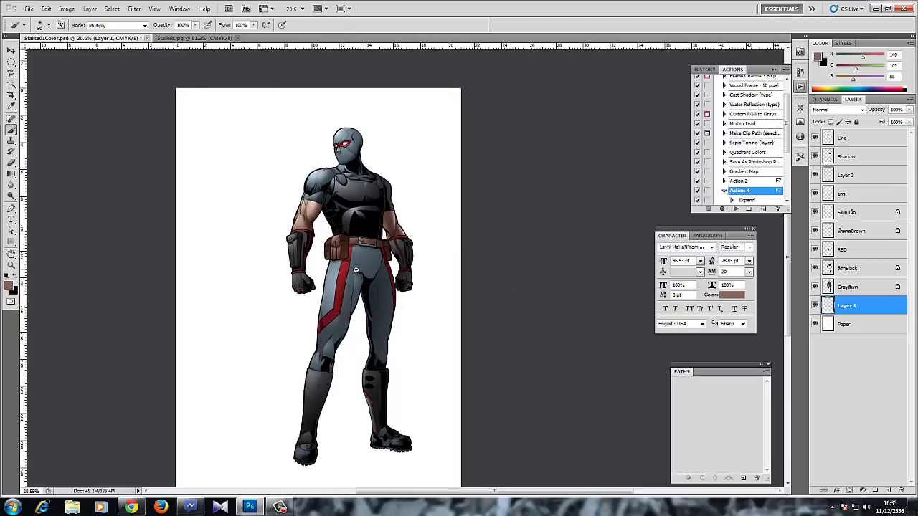
pyautogui.scroll(2, 366, 262)
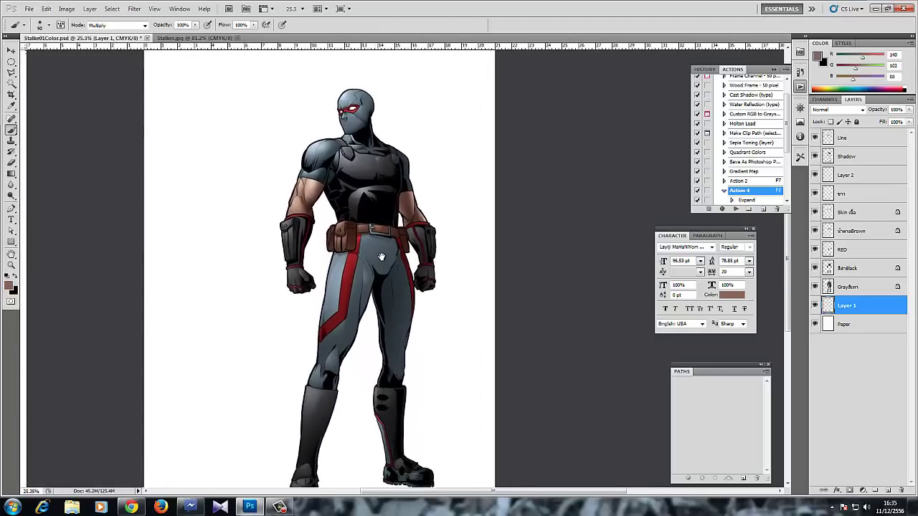
pyautogui.moveTo(382, 253); pyautogui.dragTo(386, 246)
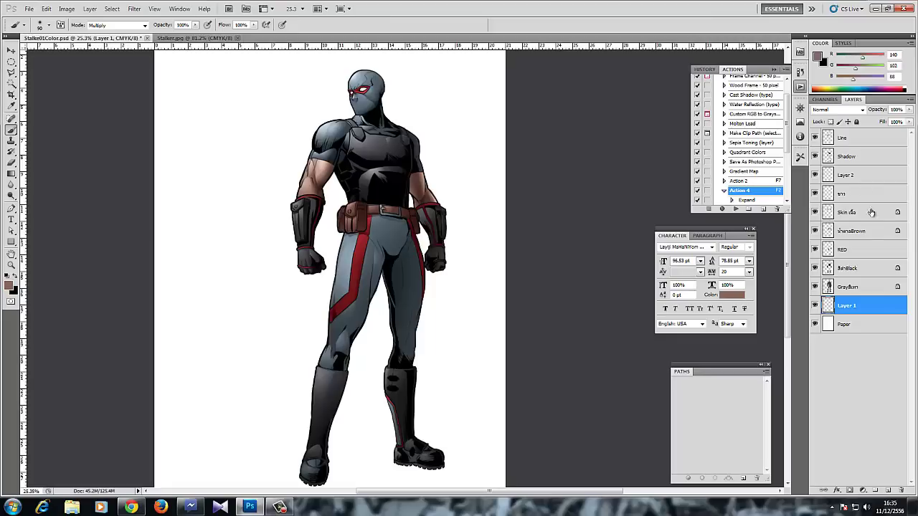
pyautogui.click(826, 192)
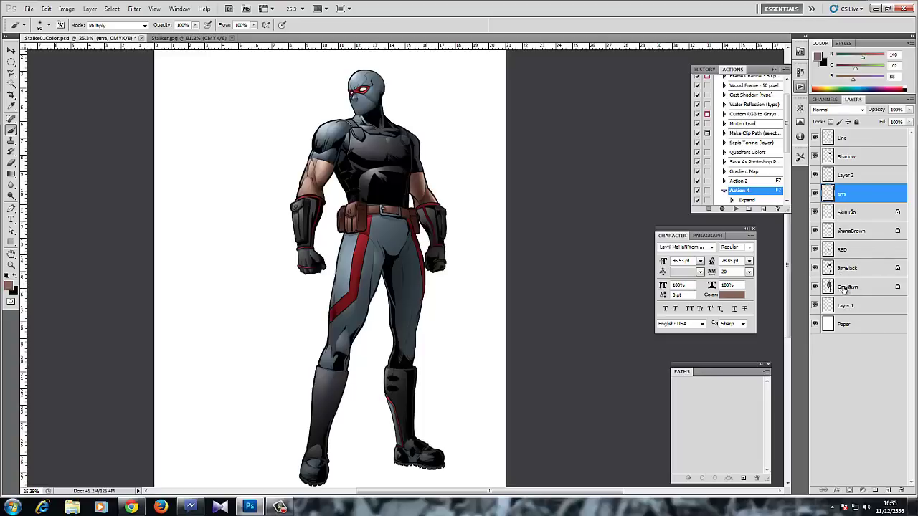
pyautogui.click(844, 288)
pyautogui.scroll(3, 356, 349)
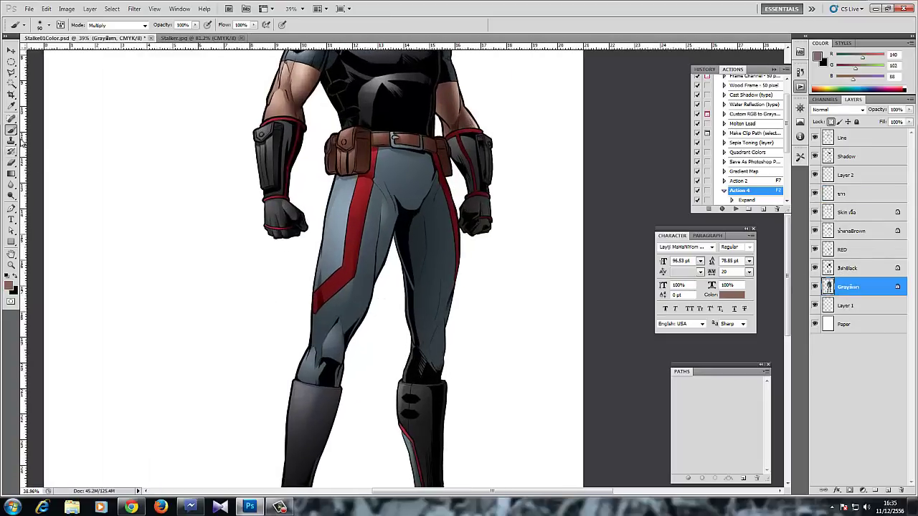
pyautogui.keyDown('alt'); pyautogui.click(353, 305); pyautogui.keyUp('alt')
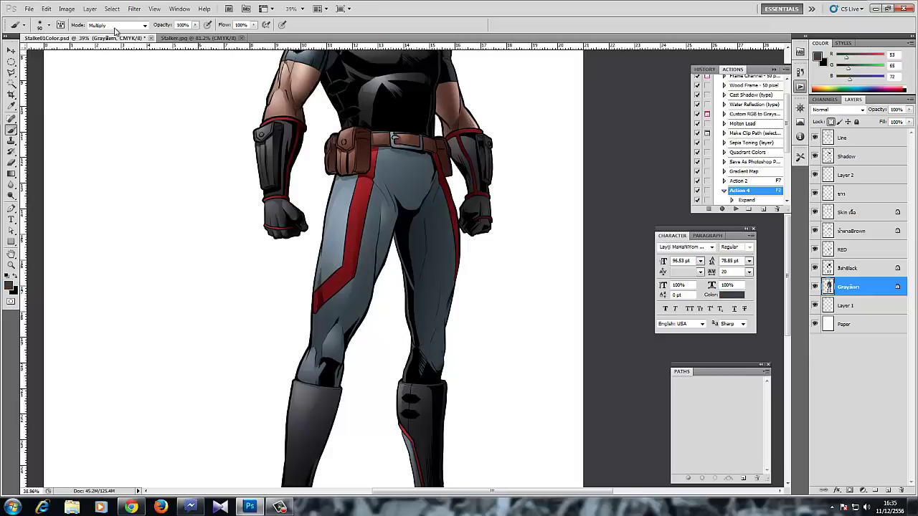
pyautogui.press(']')
pyautogui.press(']')
pyautogui.press(']')
pyautogui.press(']')
pyautogui.press(']')
pyautogui.press(']')
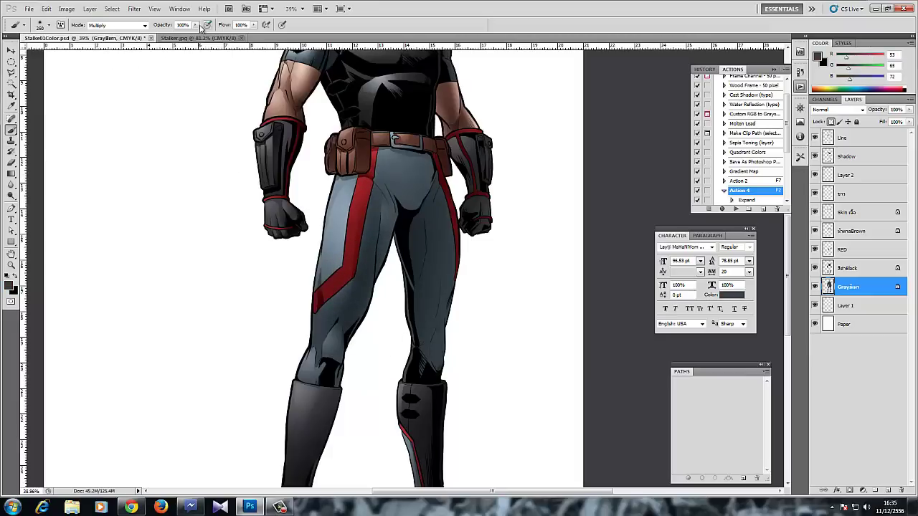
pyautogui.hotkey('ctrl', 'z')
pyautogui.press(']')
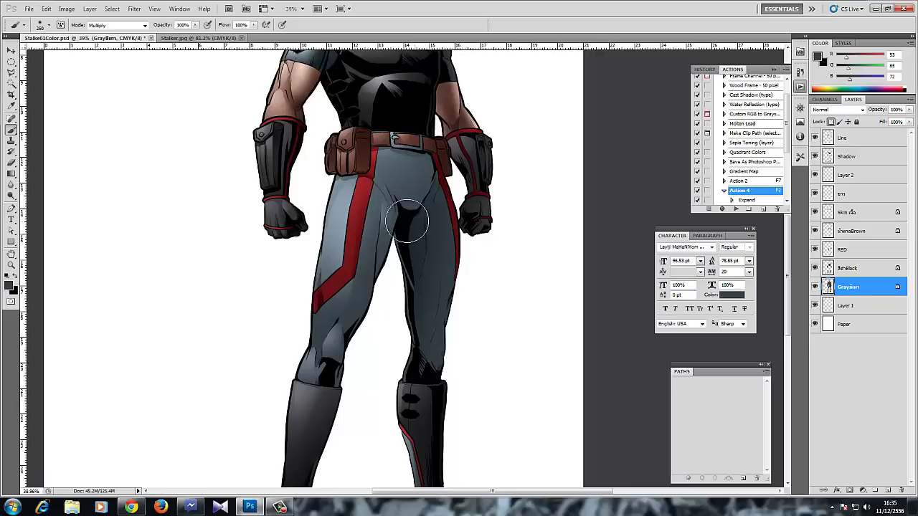
# - Shade the trousers around the near knee, the crotch and the far thigh with the Multiply brush, and undo the last stroke
pyautogui.moveTo(362, 321); pyautogui.dragTo(332, 344)
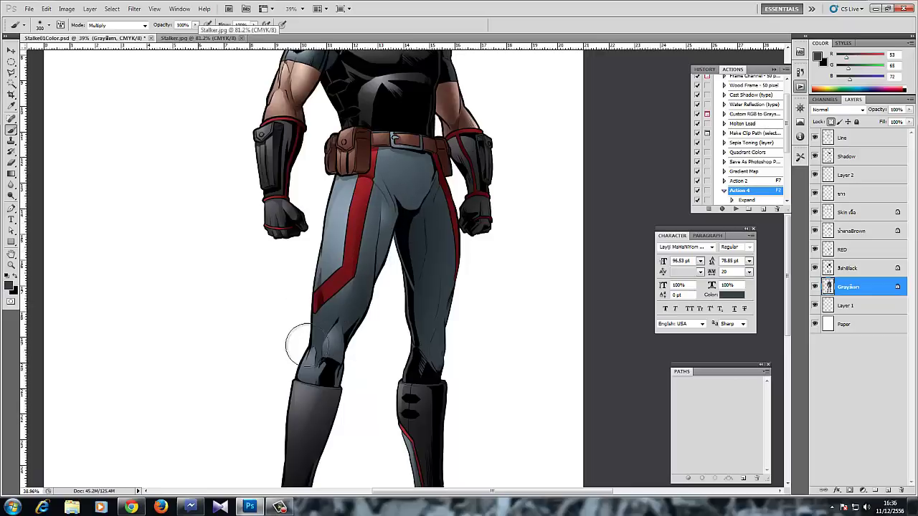
pyautogui.moveTo(428, 163); pyautogui.dragTo(407, 204)
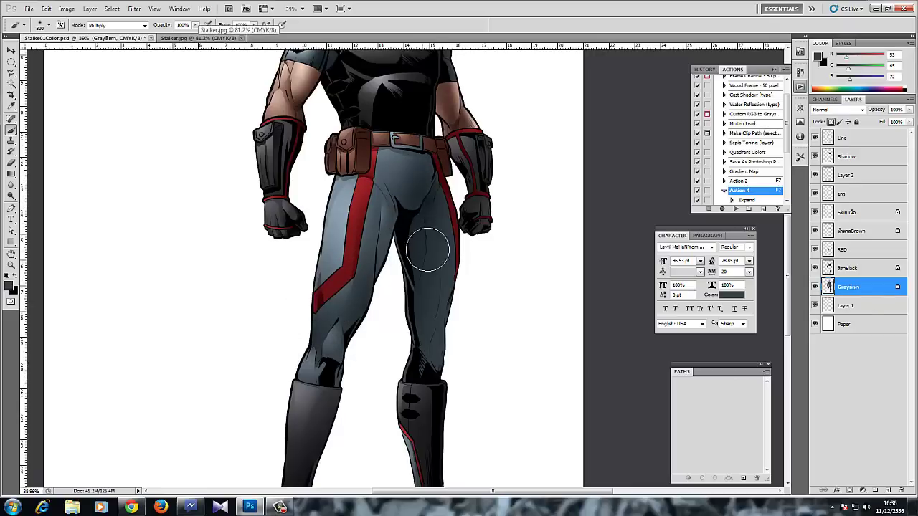
pyautogui.moveTo(428, 249); pyautogui.dragTo(425, 312)
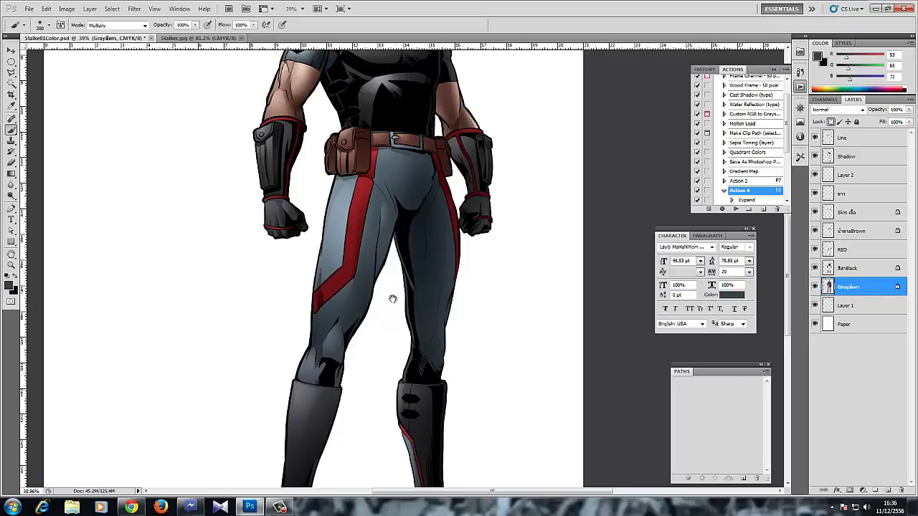
pyautogui.hotkey('ctrl', '-')
pyautogui.moveTo(352, 281); pyautogui.dragTo(294, 311)
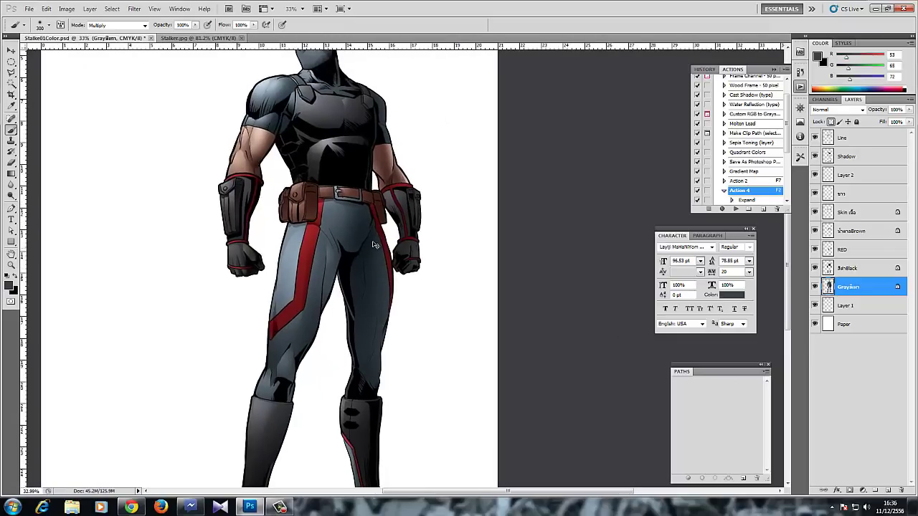
pyautogui.hotkey('ctrl', 'z')
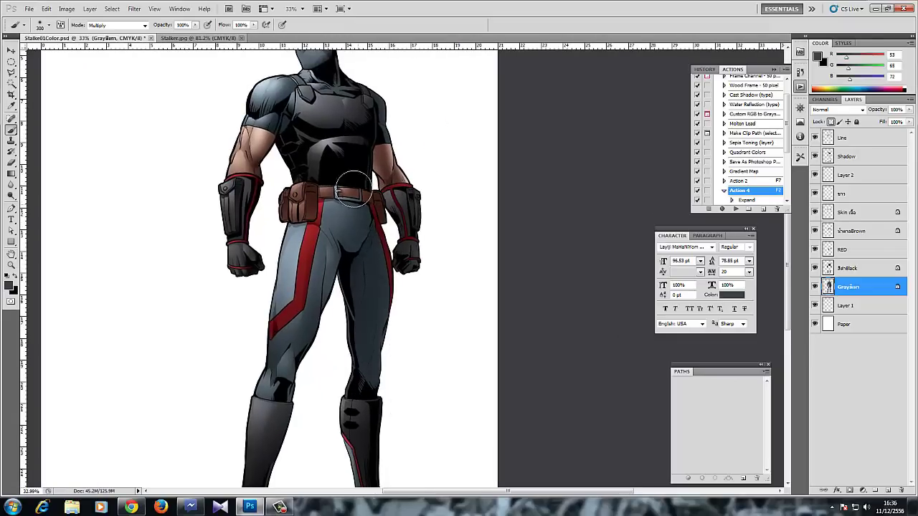
# - Undo the unwanted trouser strokes and reshade the far leg from thigh to knee and the near thigh's inner side with the Multiply brush
pyautogui.hotkey('ctrl', 'z')
pyautogui.moveTo(366, 261); pyautogui.dragTo(364, 378)
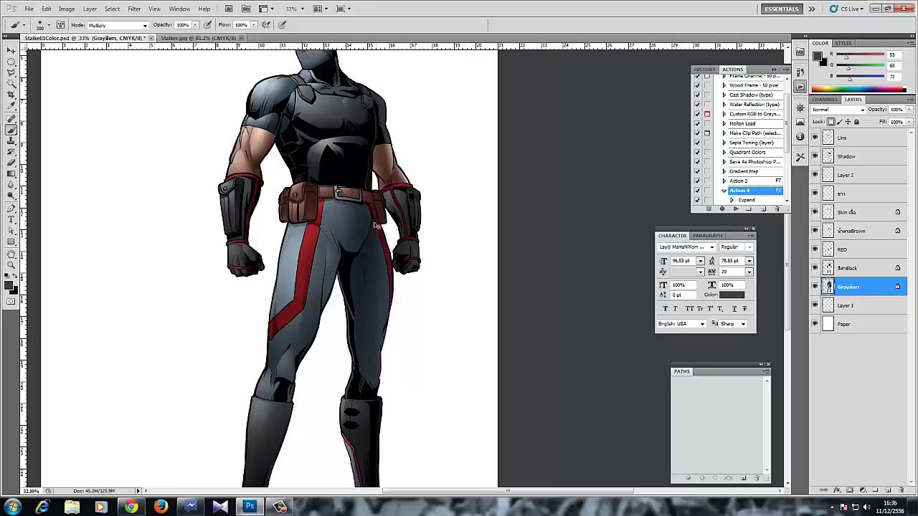
pyautogui.hotkey('ctrl', 'z')
pyautogui.moveTo(371, 284); pyautogui.dragTo(359, 377)
pyautogui.scroll(-1, 319, 328)
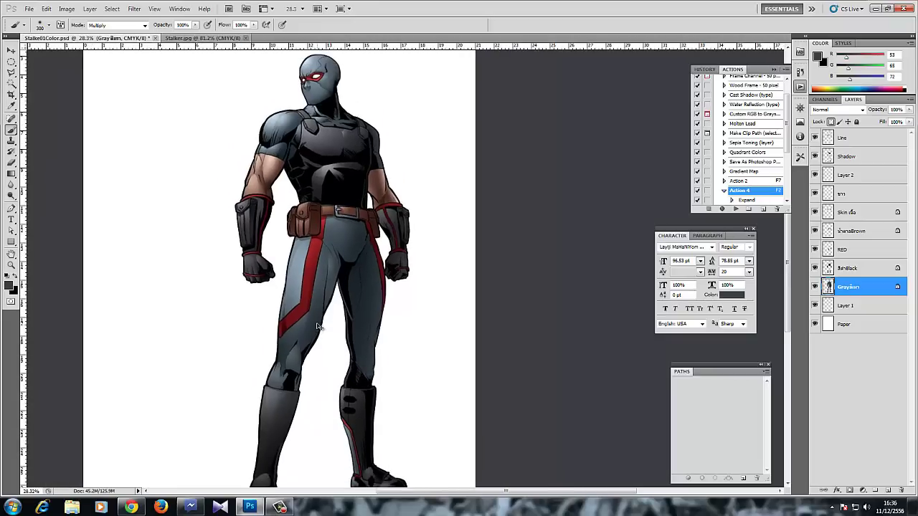
pyautogui.moveTo(329, 304); pyautogui.dragTo(314, 331)
# - Hide the interface panels and examine the shading on the whole figure from mask to boots
pyautogui.scroll(-3, 326, 323)
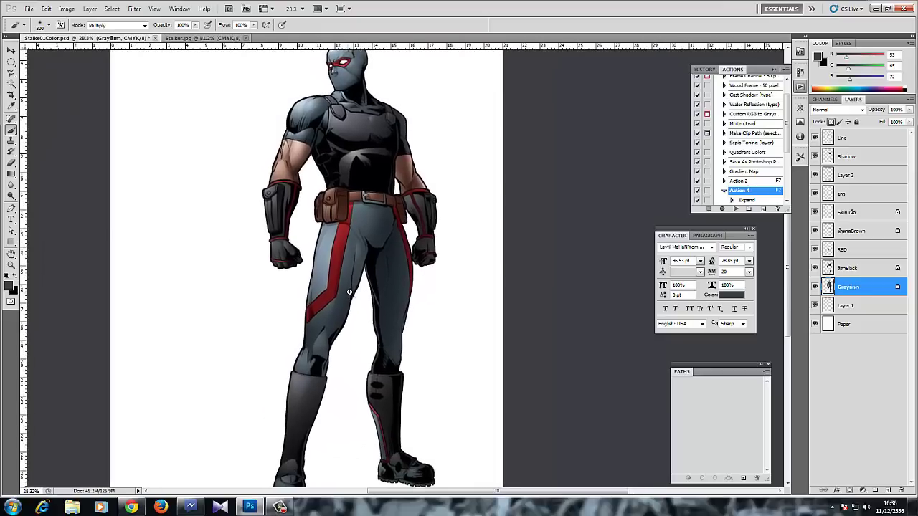
pyautogui.scroll(1, 349, 308)
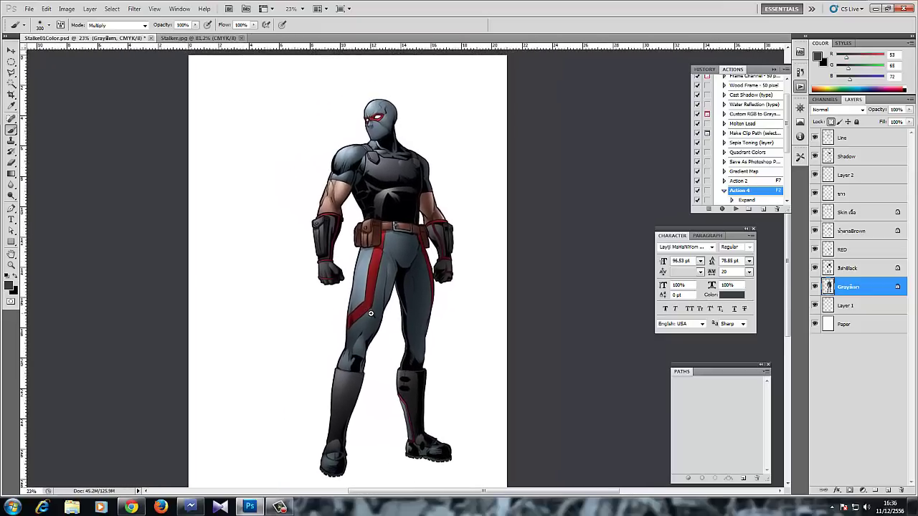
pyautogui.press('Tab')
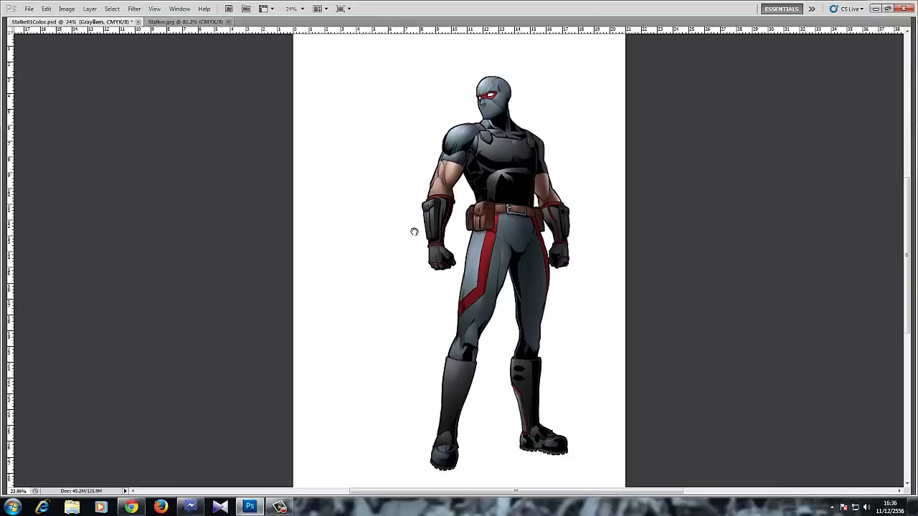
pyautogui.scroll(1, 507, 226)
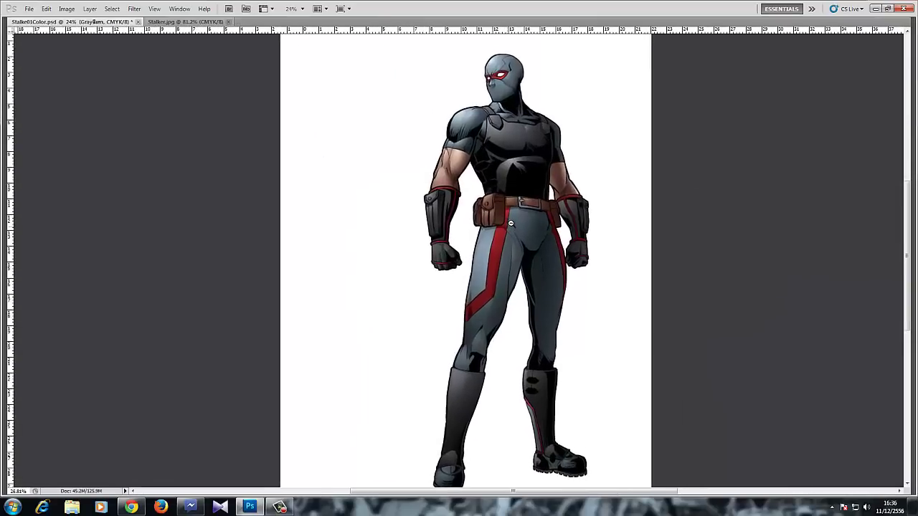
pyautogui.moveTo(510, 210); pyautogui.dragTo(451, 212)
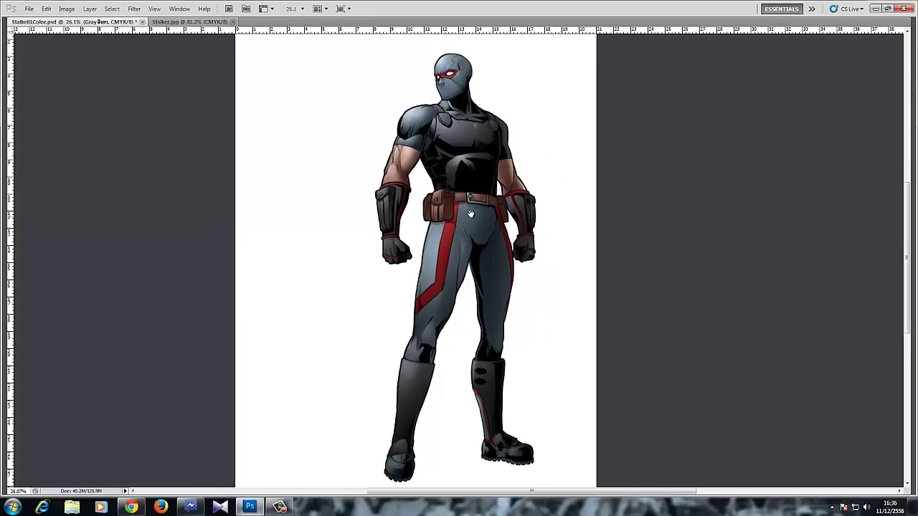